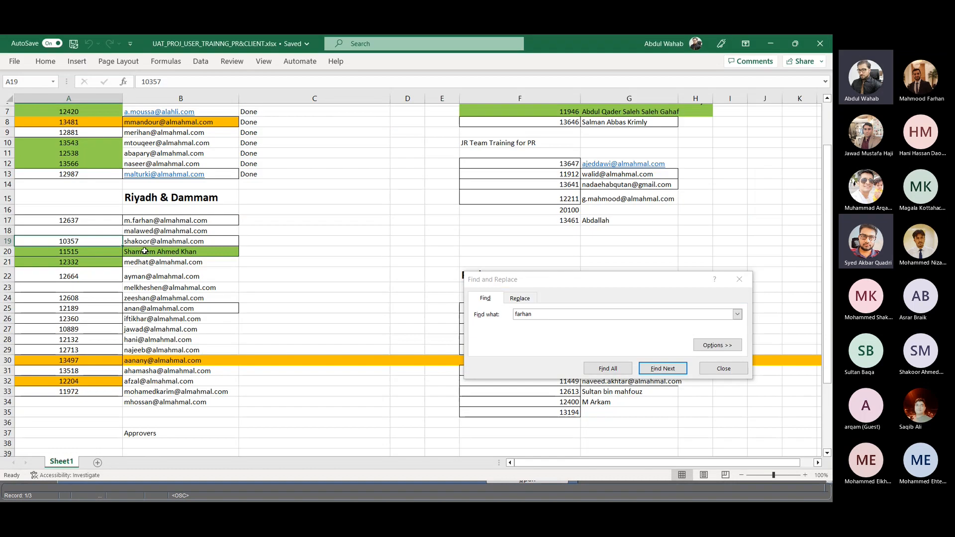
pyautogui.hotkey('alt', 'Tab')
pyautogui.hotkey('alt', 'Tab')
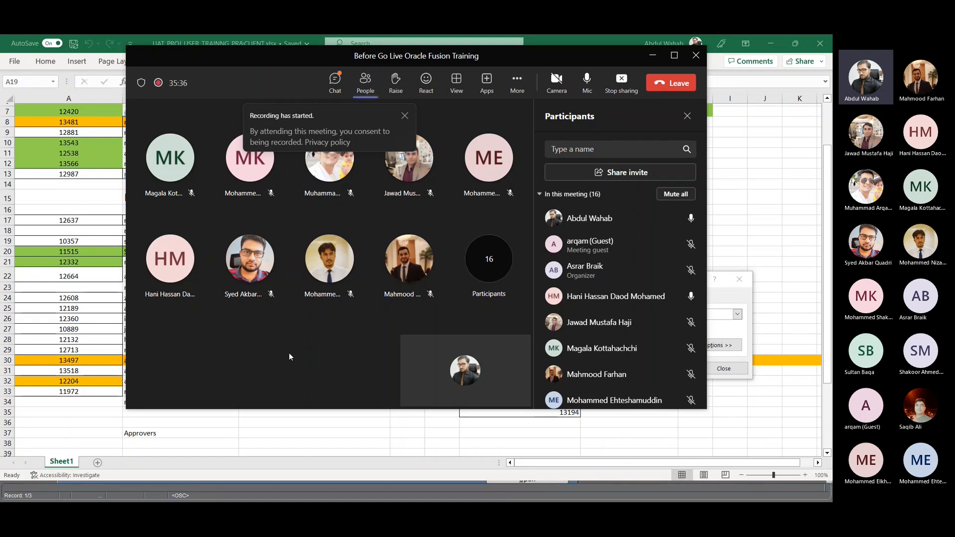
pyautogui.hotkey('alt', 'Tab')
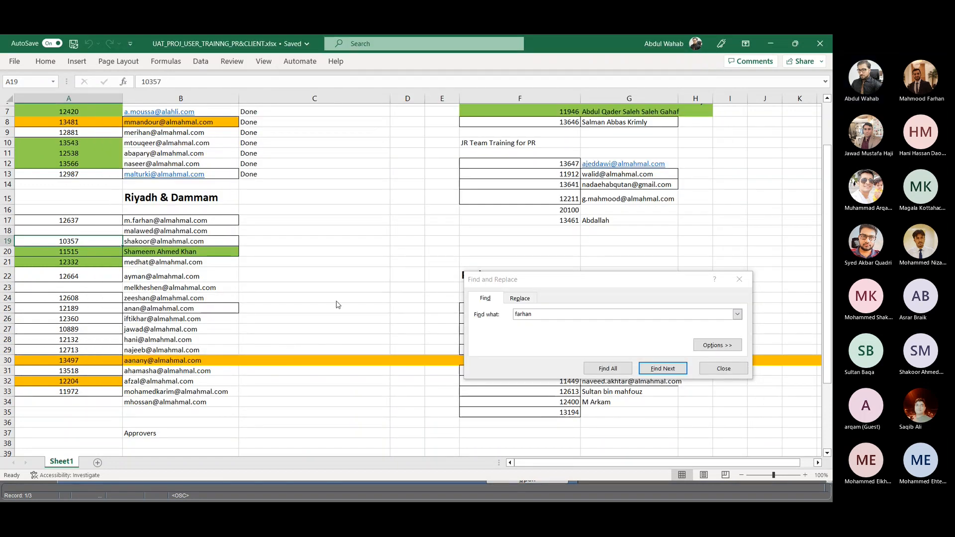
pyautogui.hotkey('alt', 'Tab')
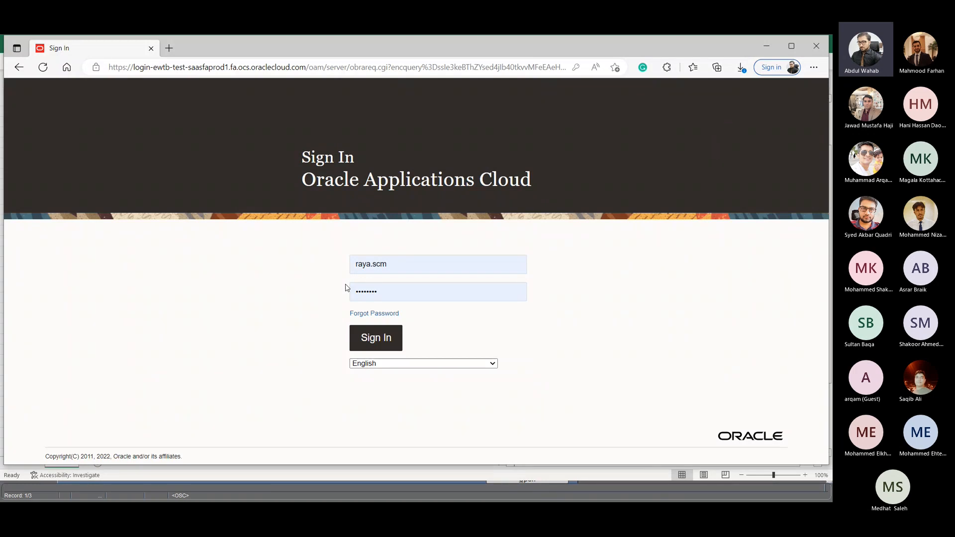
# - Copy the employee number in cell A19 of the Excel sheet and sign in to Oracle Applications Cloud with it as user ID
pyautogui.hotkey('alt', 'Tab')
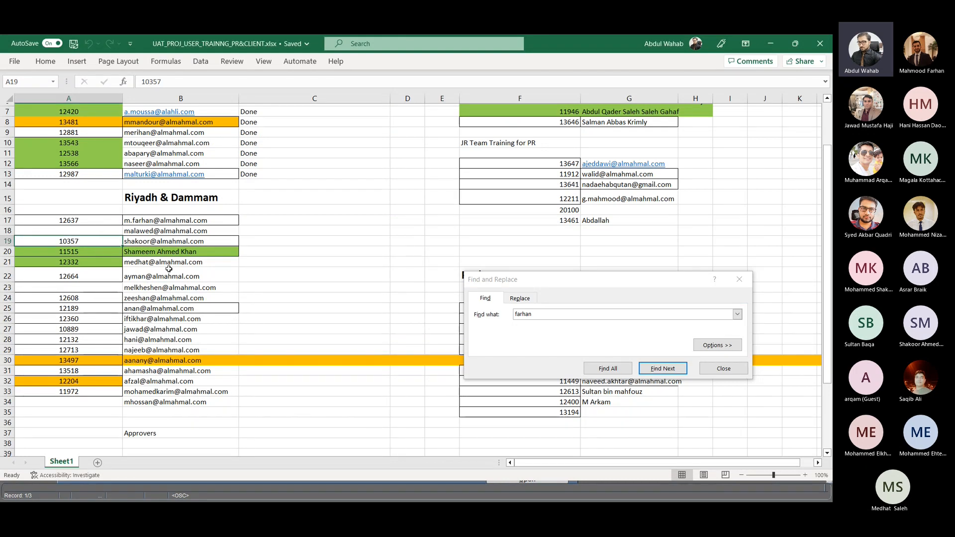
pyautogui.hotkey('ctrl', 'c')
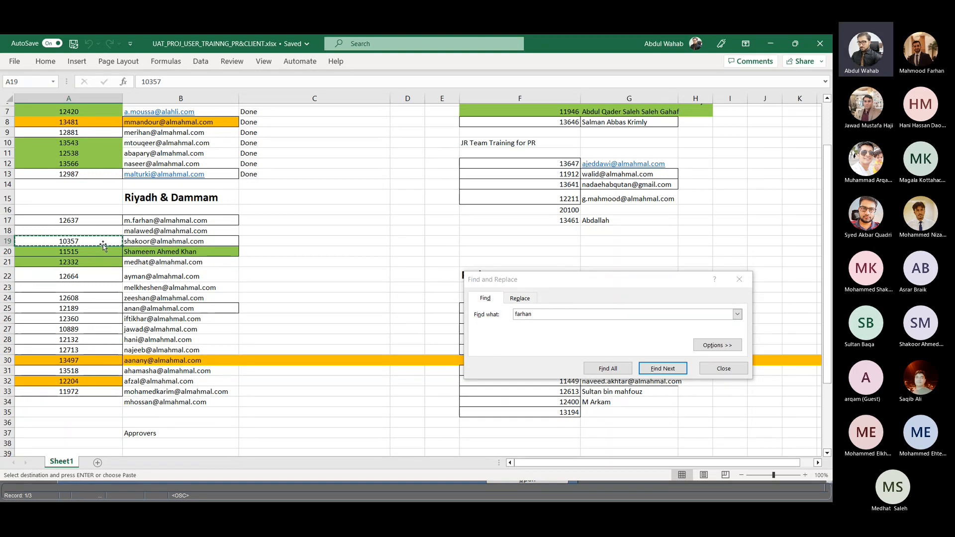
pyautogui.hotkey('alt', 'Tab')
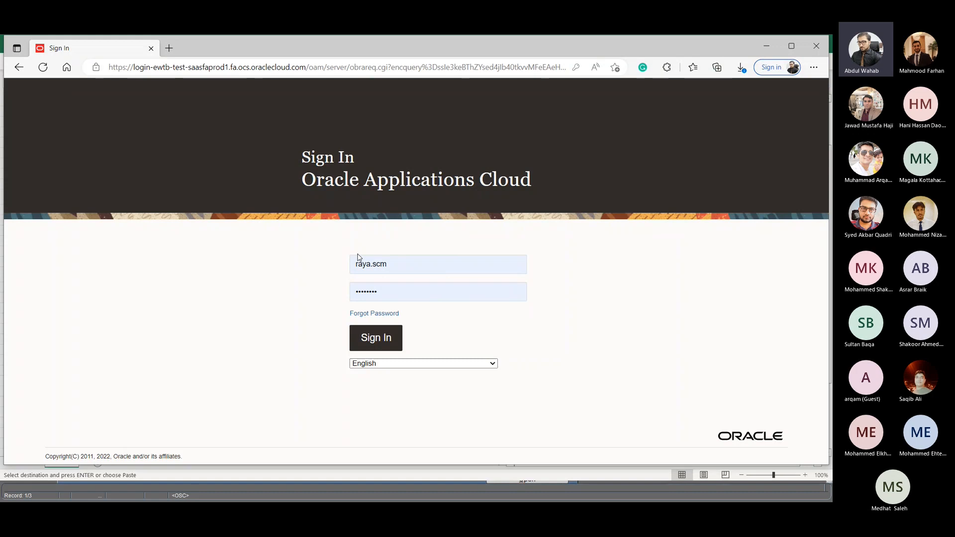
pyautogui.click(358, 264)
pyautogui.hotkey('ctrl', 'a')
pyautogui.write('10357')
pyautogui.click(385, 339)
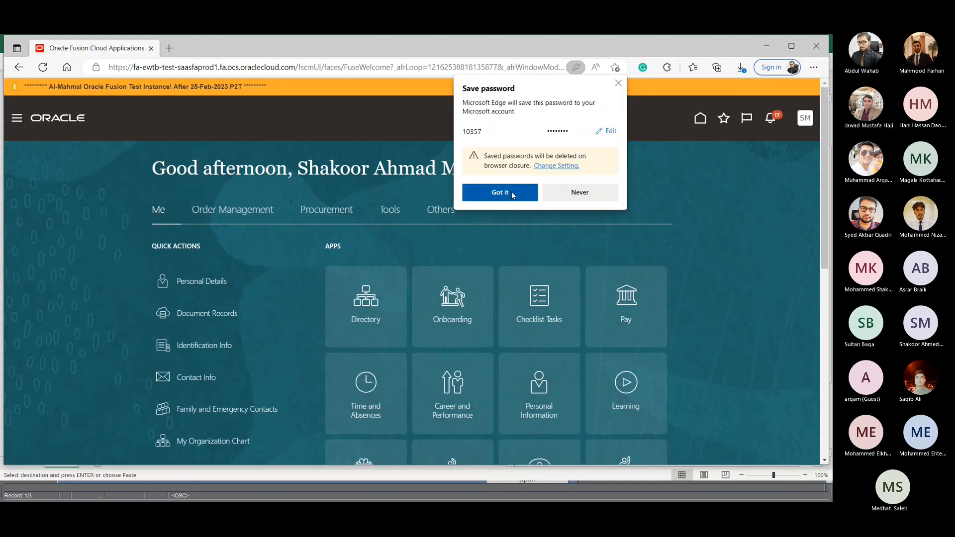
# - Look at the notifications list on the Oracle home page and close it
pyautogui.click(499, 192)
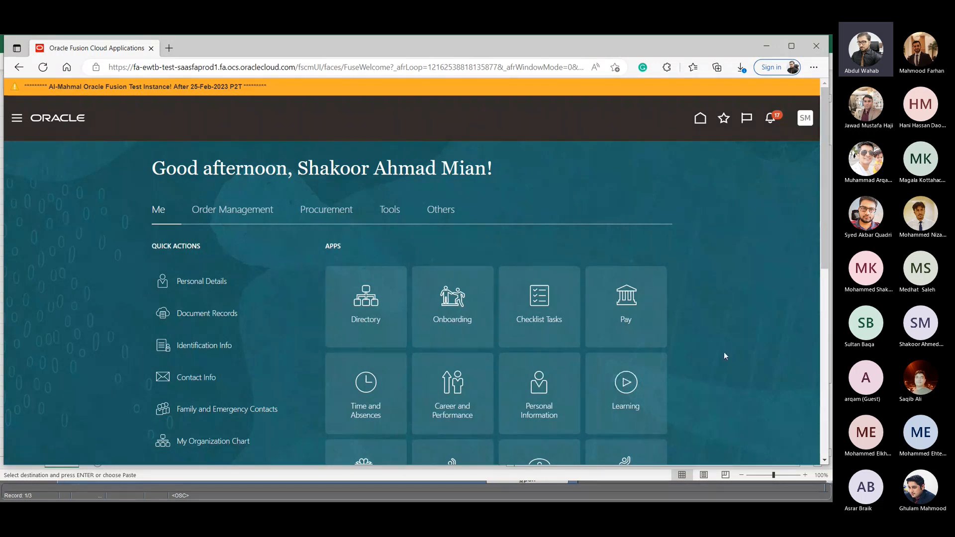
pyautogui.click(770, 119)
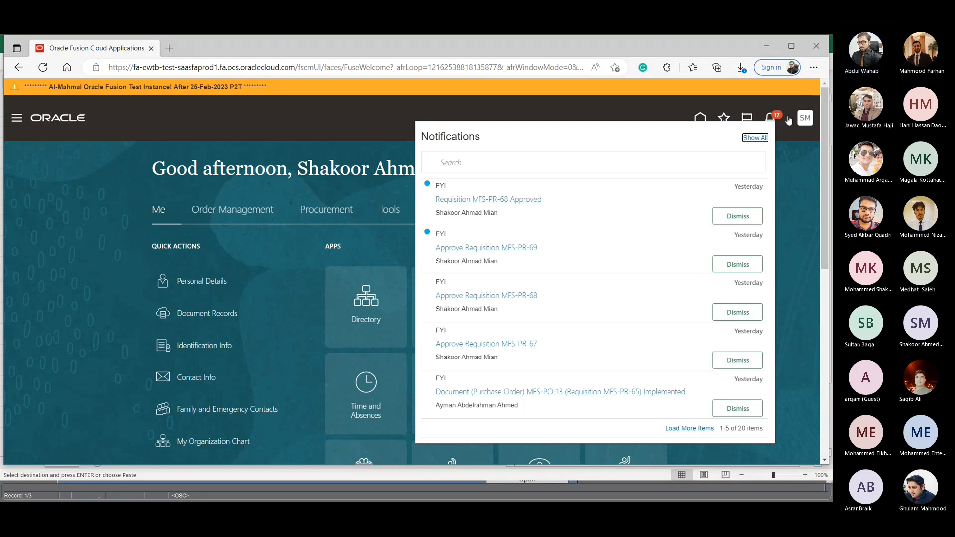
pyautogui.click(754, 139)
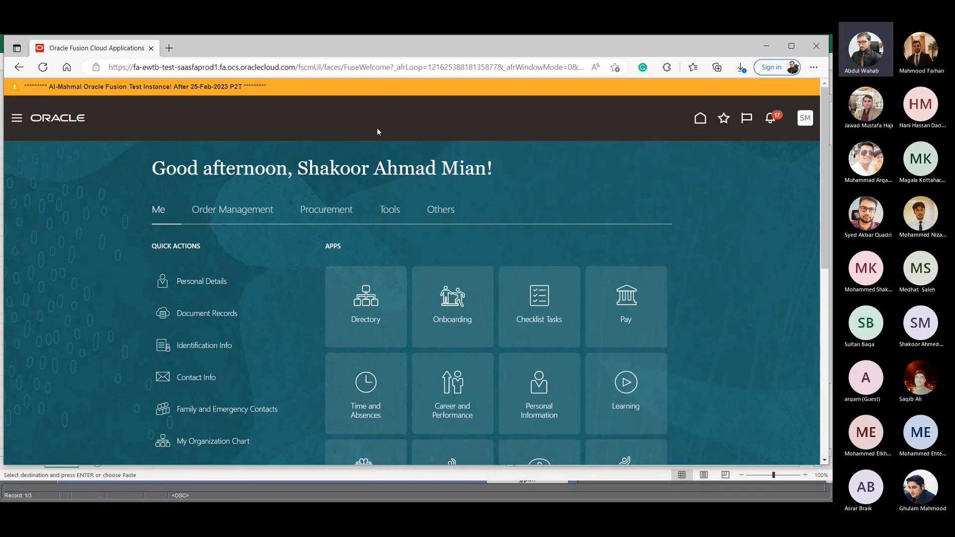
# - Look through the Order Management, Procurement, Me, Tools and Others sections of the home page
pyautogui.click(224, 213)
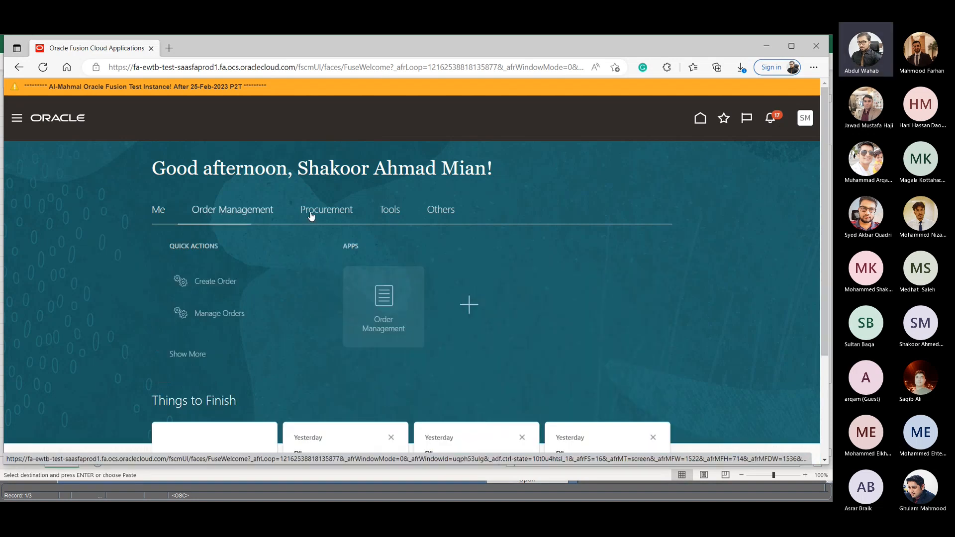
pyautogui.click(326, 209)
pyautogui.click(235, 215)
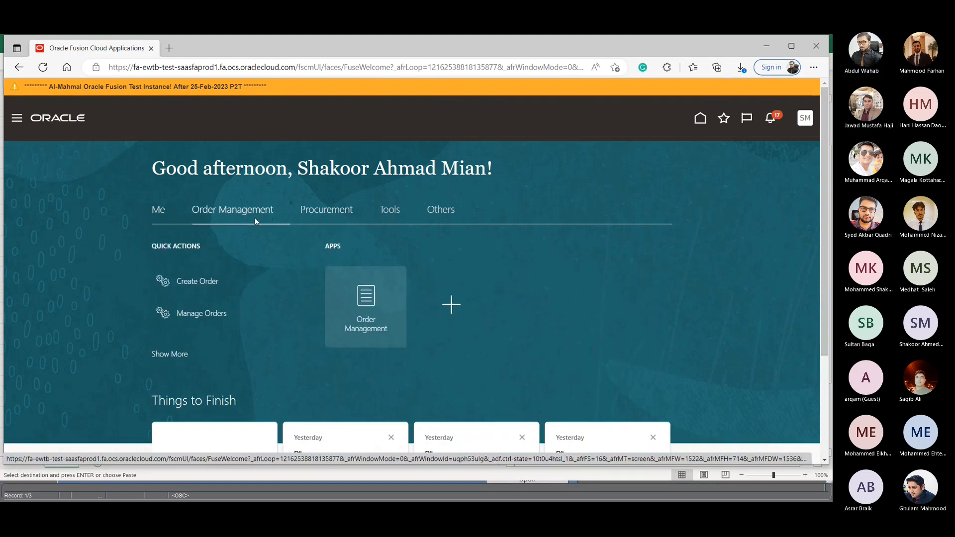
pyautogui.click(157, 211)
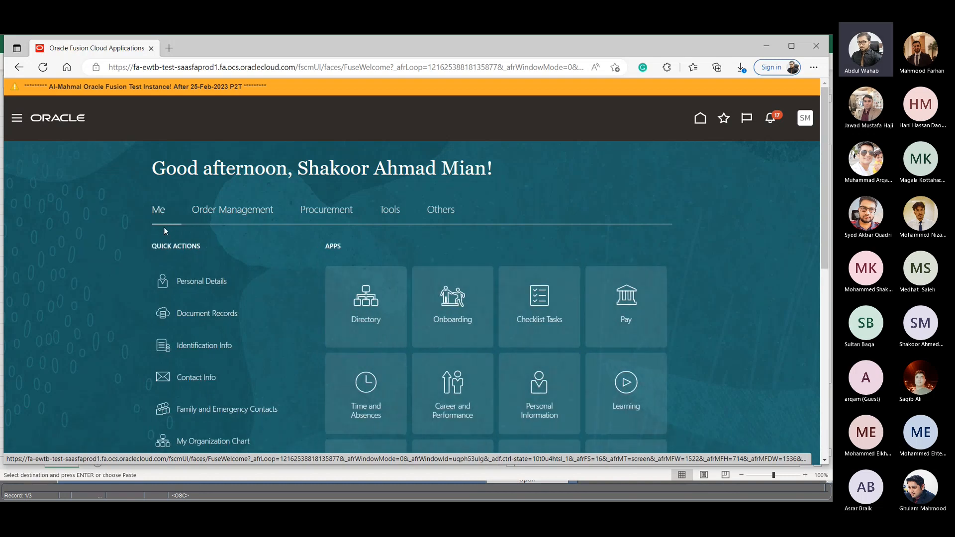
pyautogui.click(390, 209)
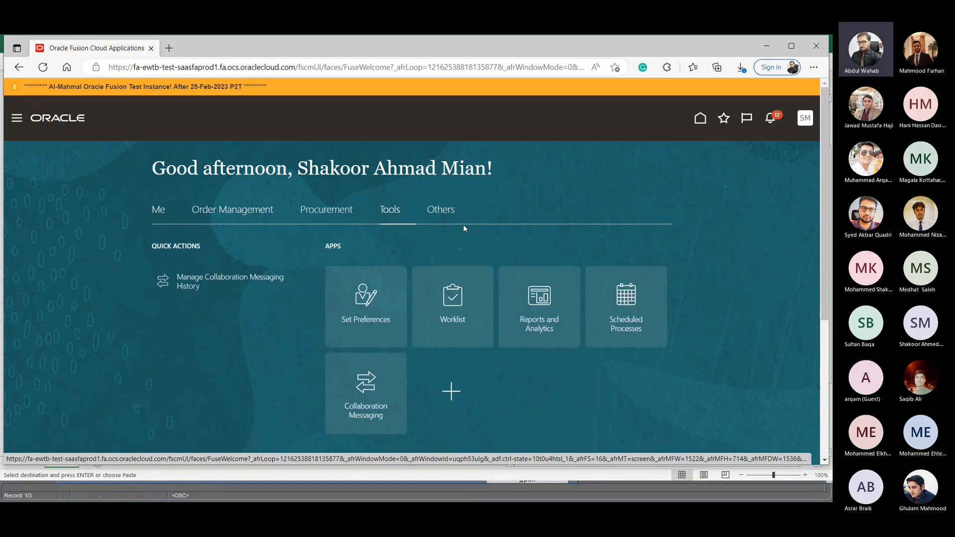
pyautogui.click(452, 214)
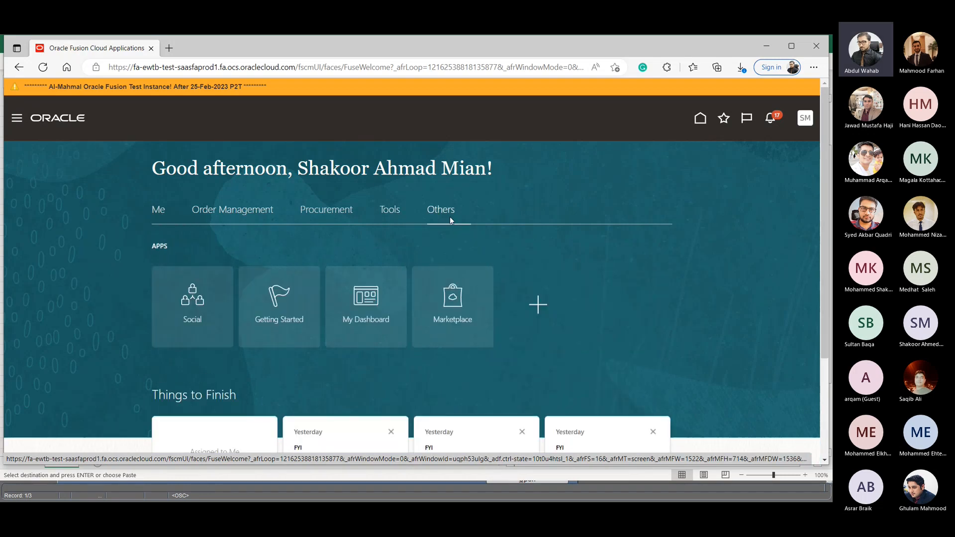
pyautogui.click(238, 214)
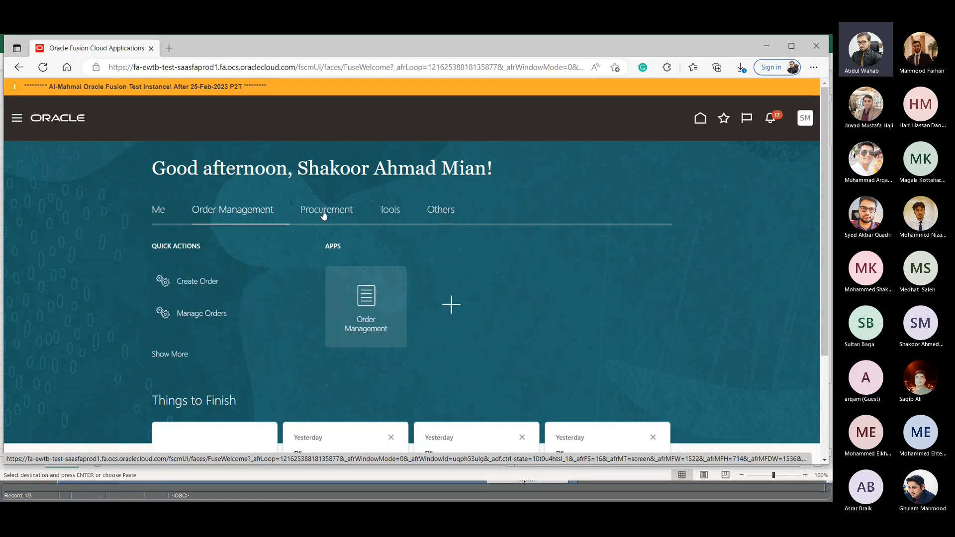
# - Compare the Procurement and Order Management sections of the home page, and leave Procurement displayed
pyautogui.click(323, 213)
pyautogui.click(225, 214)
pyautogui.click(315, 223)
pyautogui.click(342, 216)
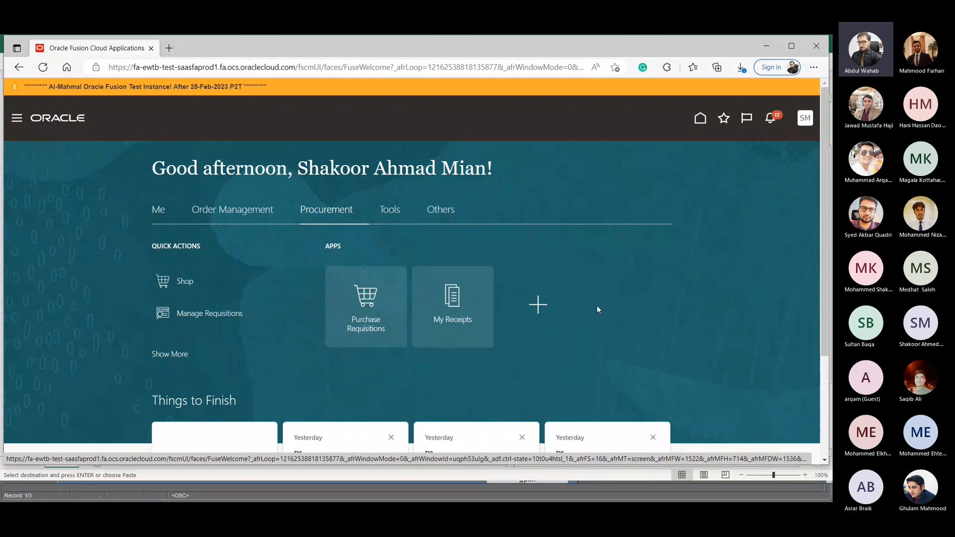
pyautogui.hotkey('alt', 'Tab')
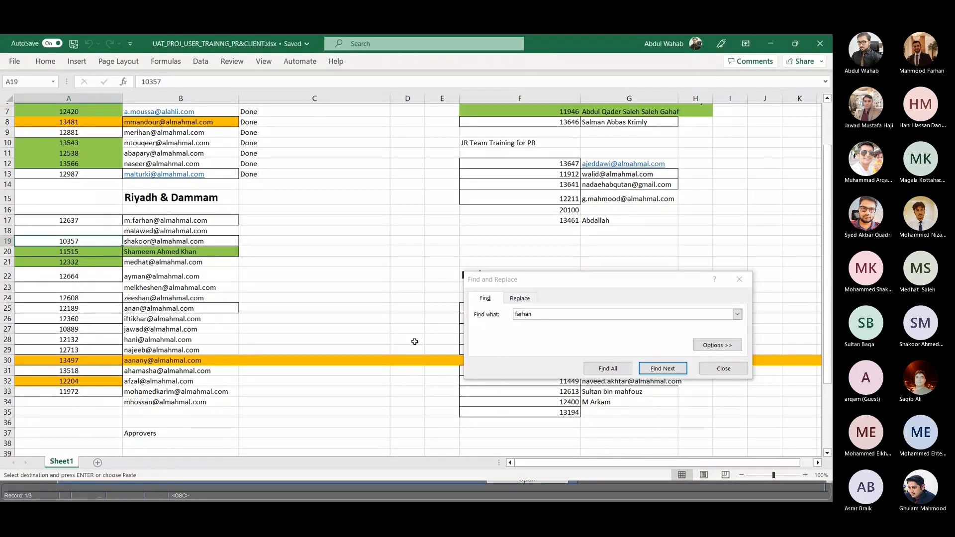
pyautogui.hotkey('alt', 'Tab')
pyautogui.hotkey('alt', 'Tab')
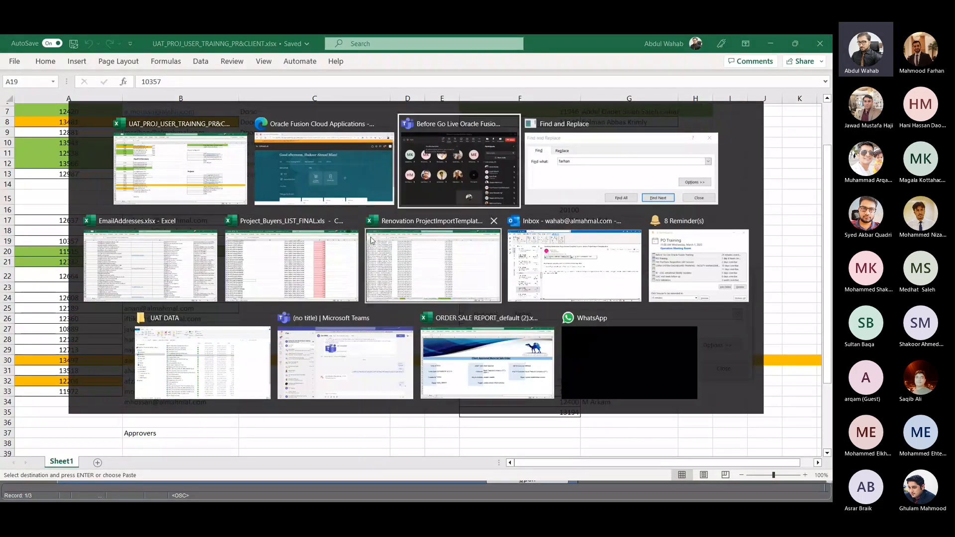
pyautogui.hotkey('alt', 'Tab')
pyautogui.hotkey('alt', 'Tab')
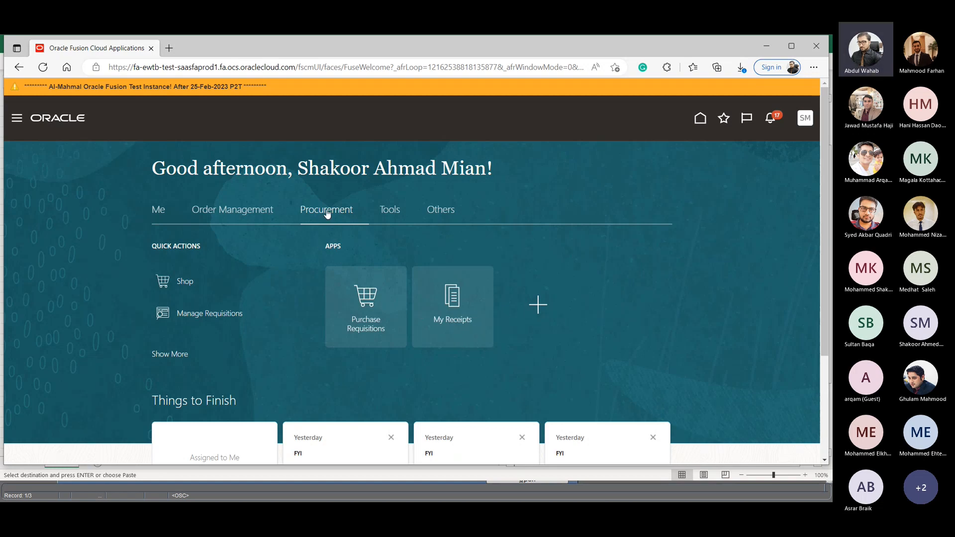
# - Open Purchase Requisitions and look through the recent requisitions, recent purchases, top categories, request forms and recently viewed items
pyautogui.click(367, 301)
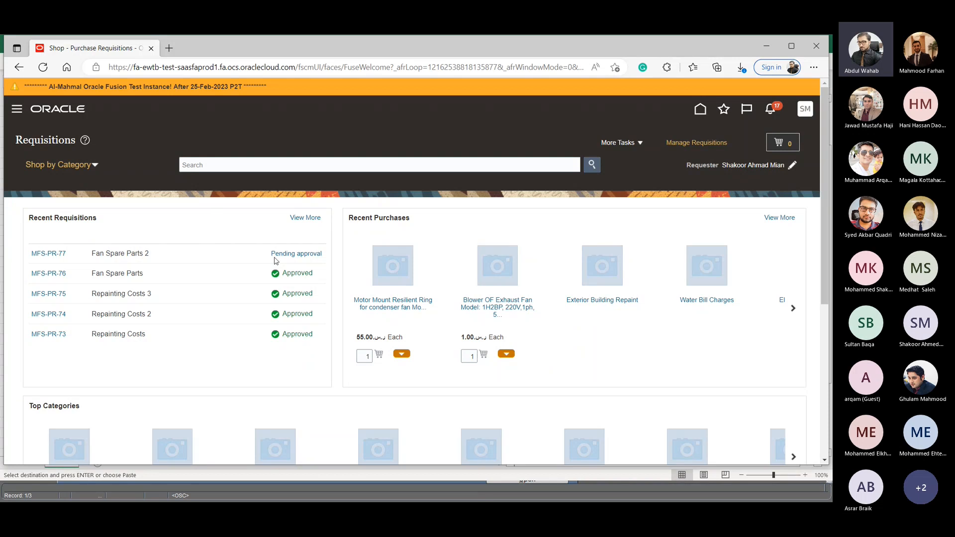
pyautogui.scroll(-2, 305, 356)
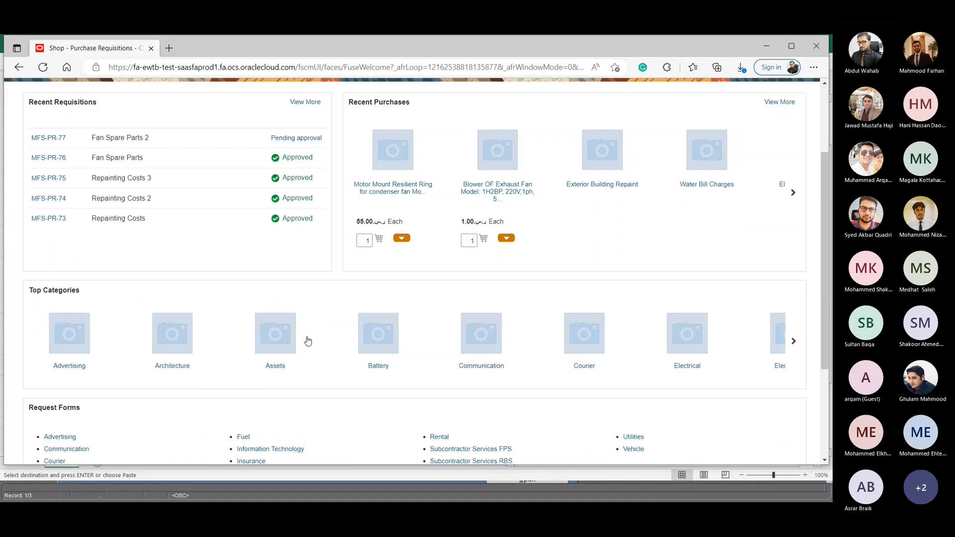
pyautogui.scroll(2, 326, 332)
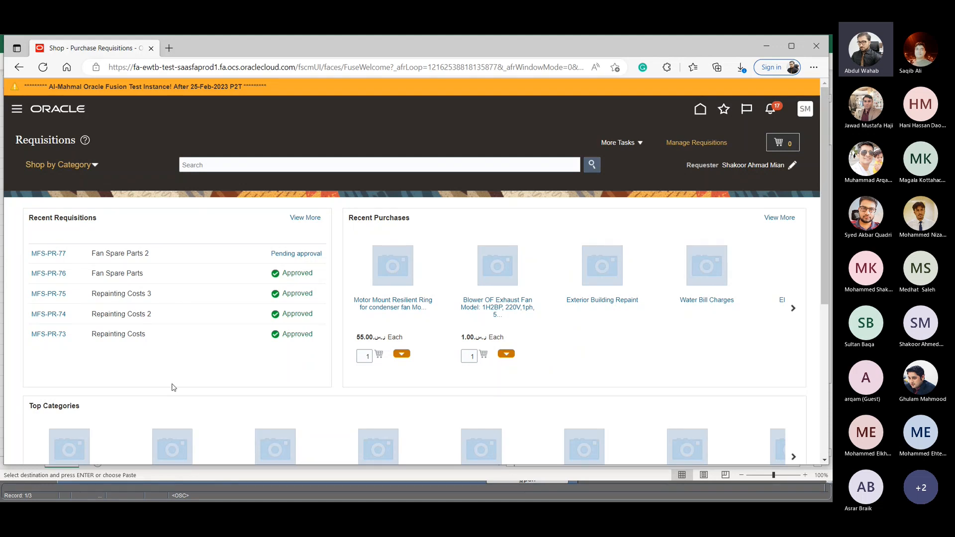
pyautogui.hscroll(1, 432, 299)
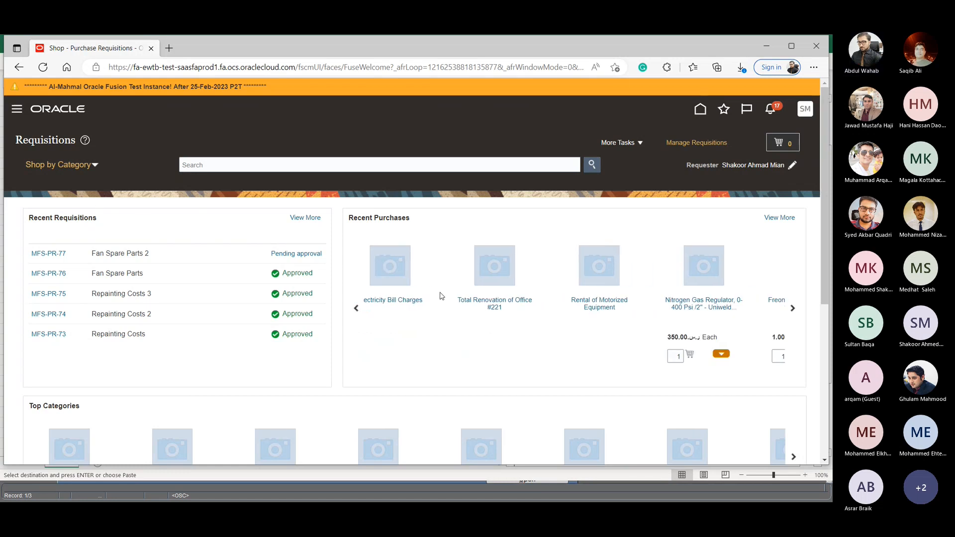
pyautogui.hscroll(3, 554, 303)
pyautogui.scroll(-5, 604, 249)
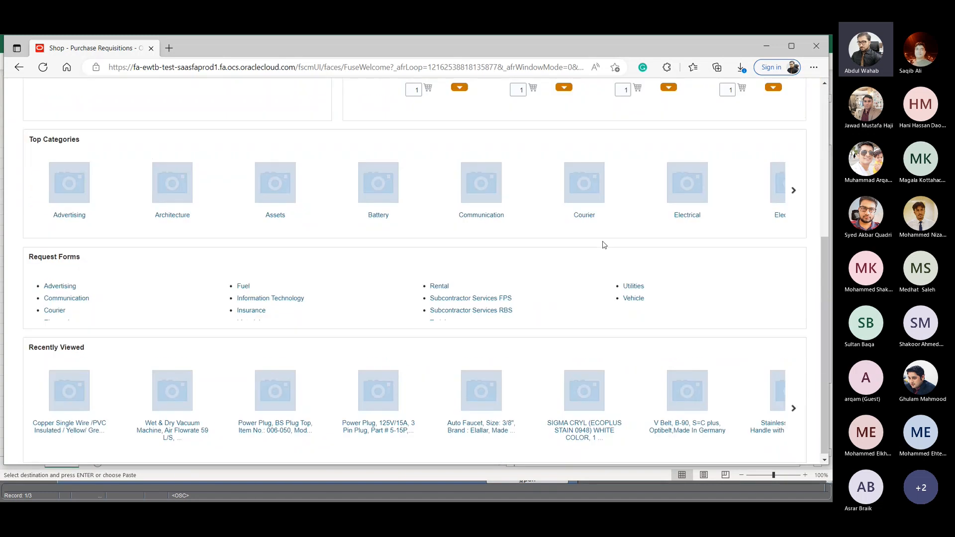
pyautogui.scroll(5, 629, 252)
pyautogui.hscroll(-3, 531, 283)
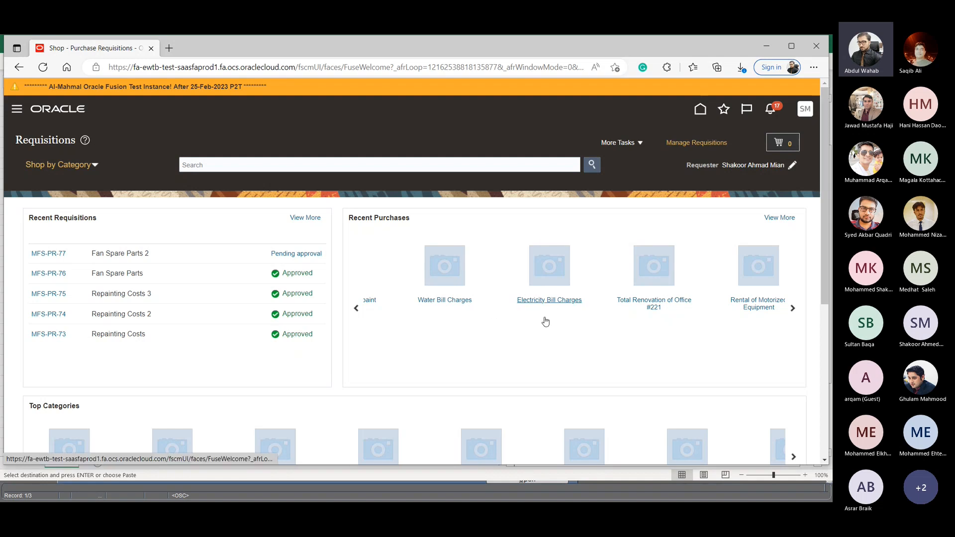
pyautogui.scroll(-5, 546, 321)
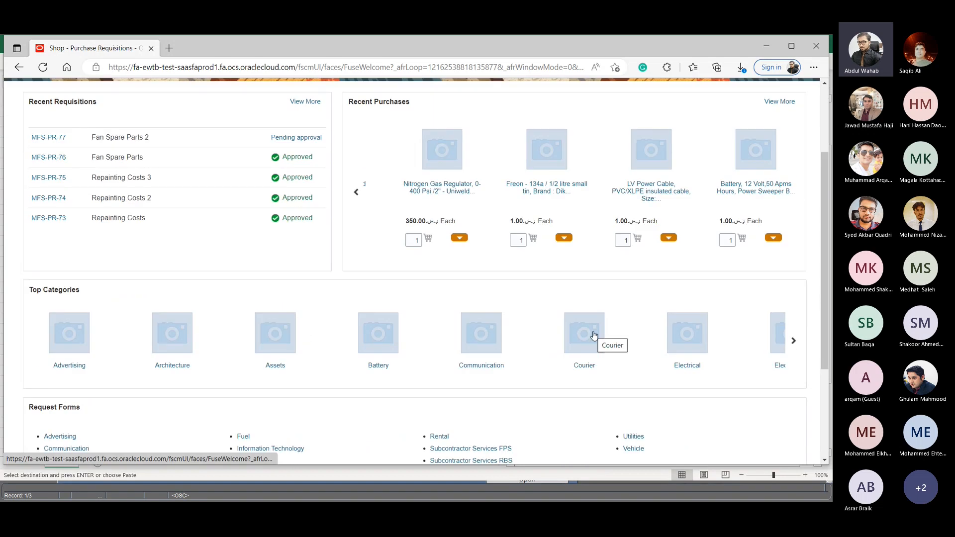
pyautogui.scroll(-5, 149, 342)
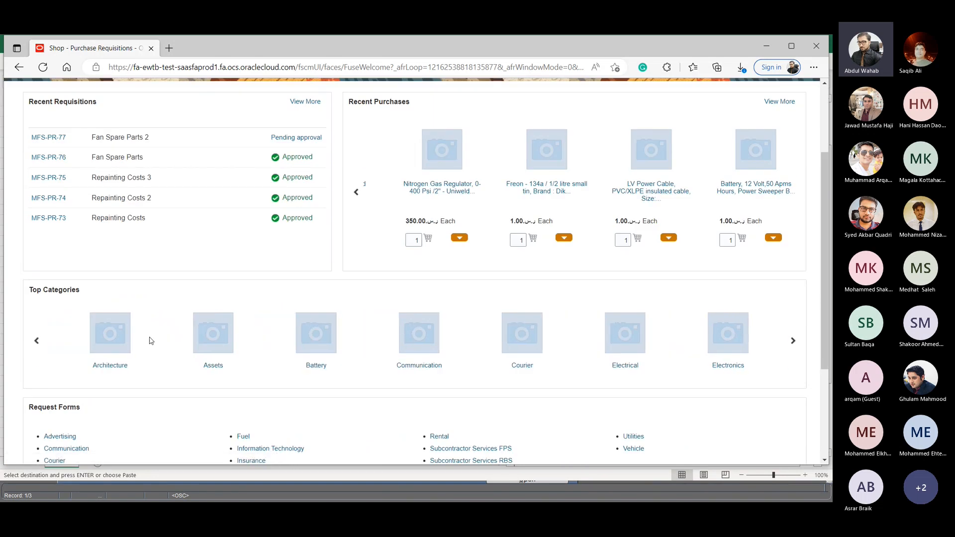
pyautogui.scroll(-5, 173, 344)
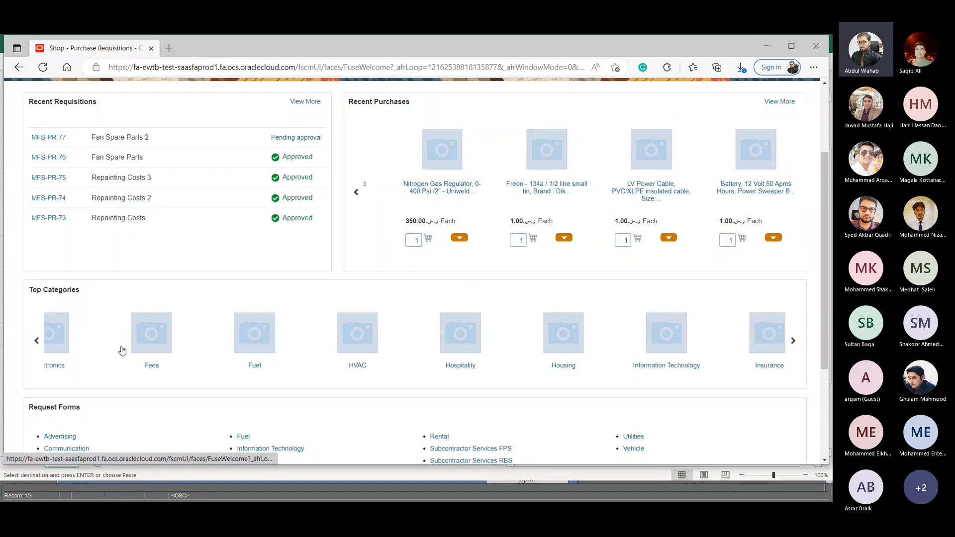
pyautogui.scroll(3, 219, 234)
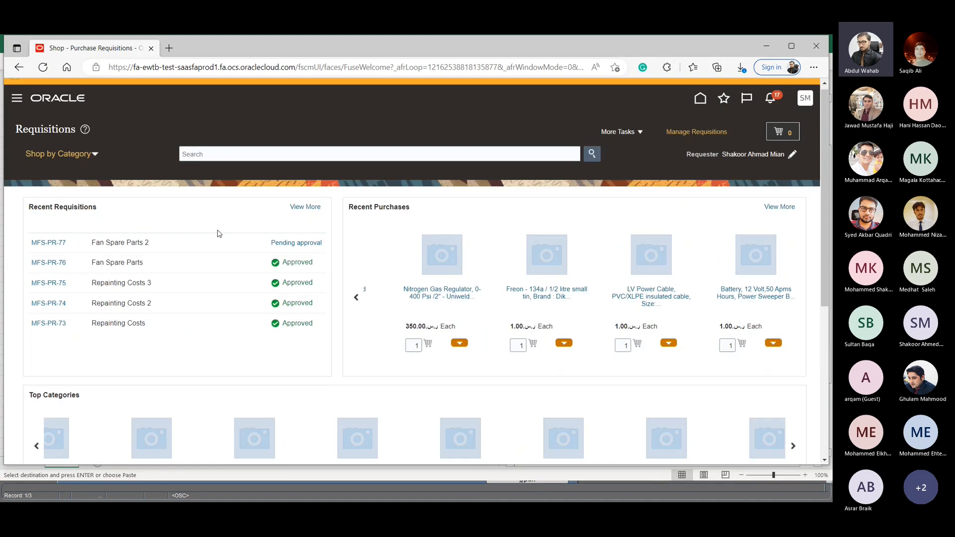
# - Return to the home page and reopen the requisitions page through the Shop quick action
pyautogui.click(700, 109)
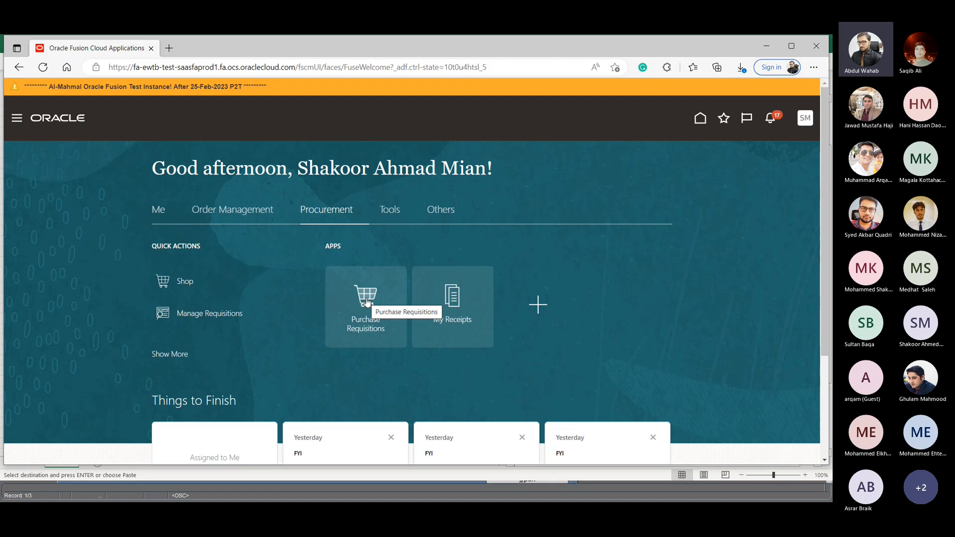
pyautogui.click(178, 282)
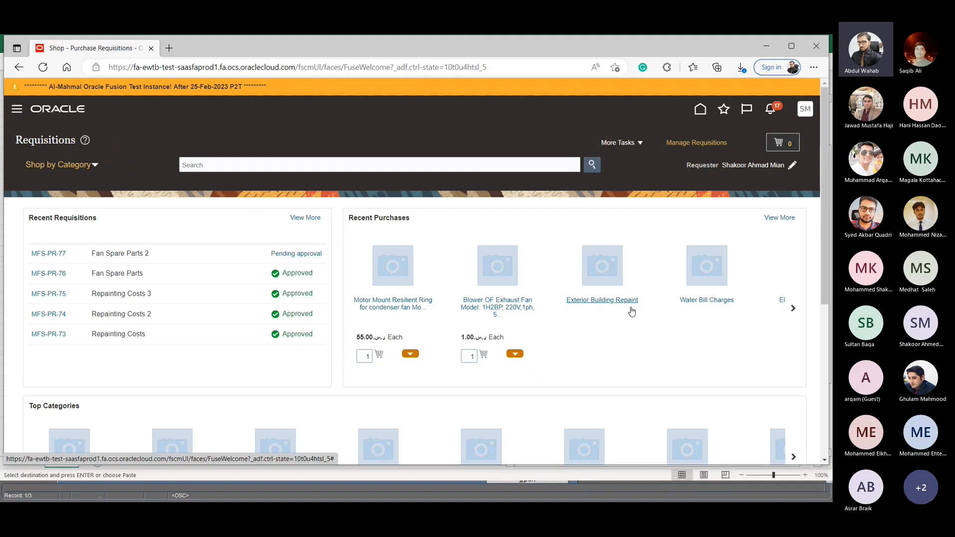
# - Examine the subcategories of Non Projects Material under Shop by Category, and collapse that category again
pyautogui.click(80, 165)
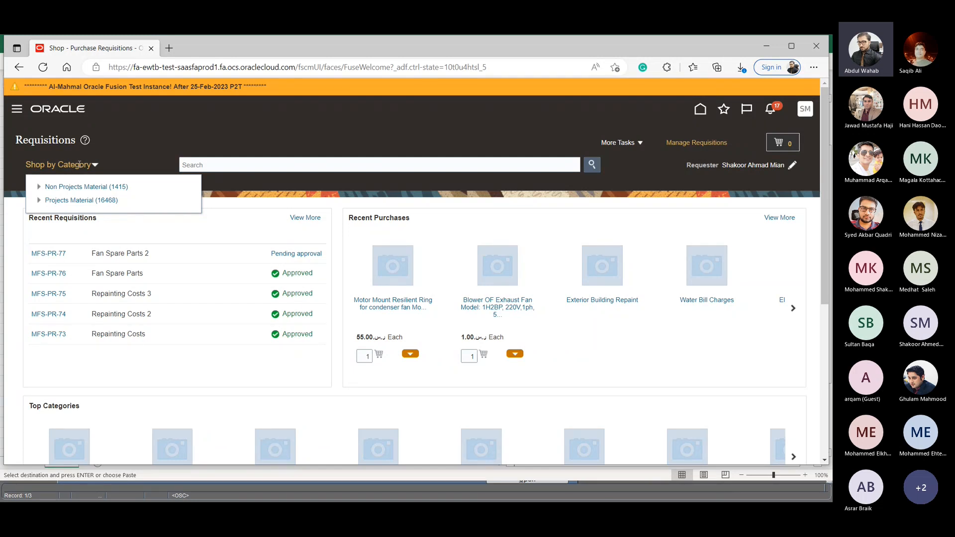
pyautogui.click(38, 188)
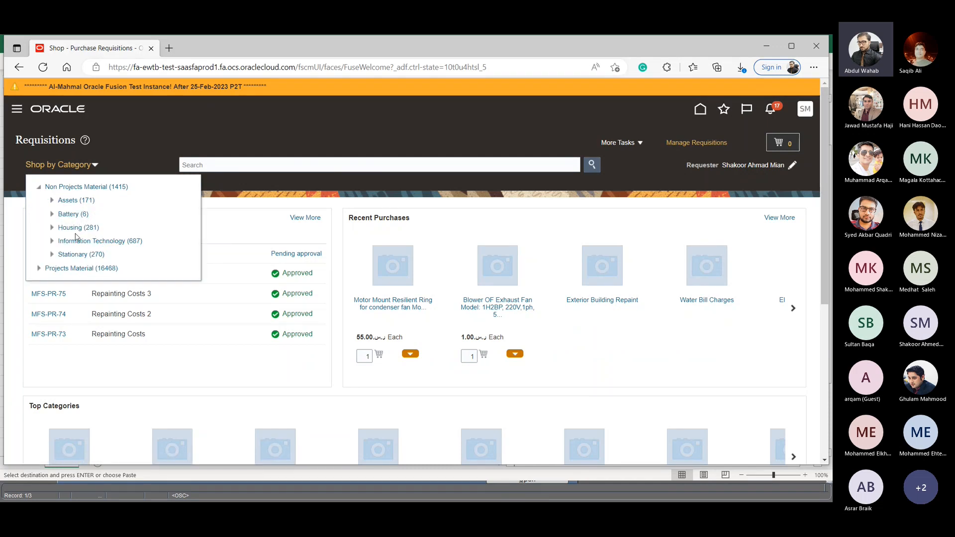
pyautogui.click(41, 188)
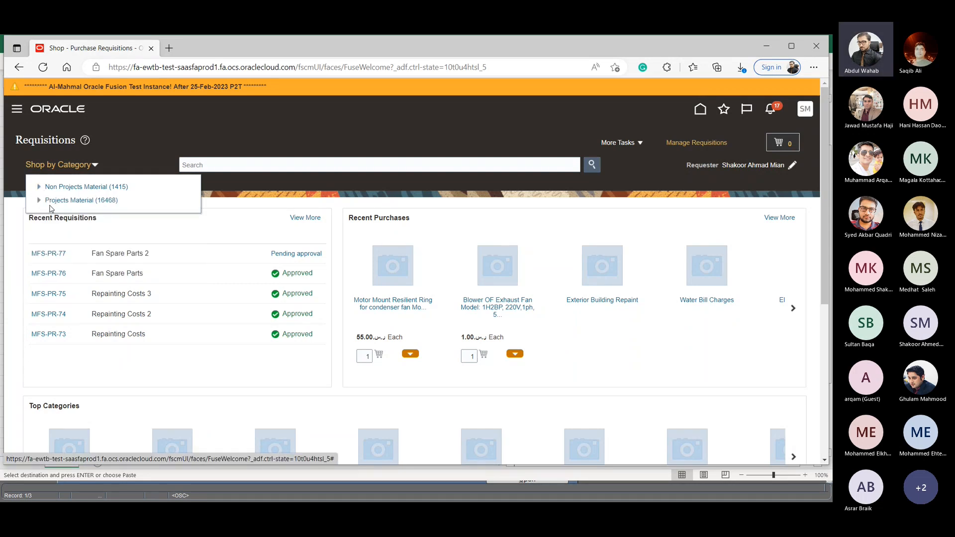
# - Examine the subcategories of Projects Material under Shop by Category, and close the category list
pyautogui.click(39, 201)
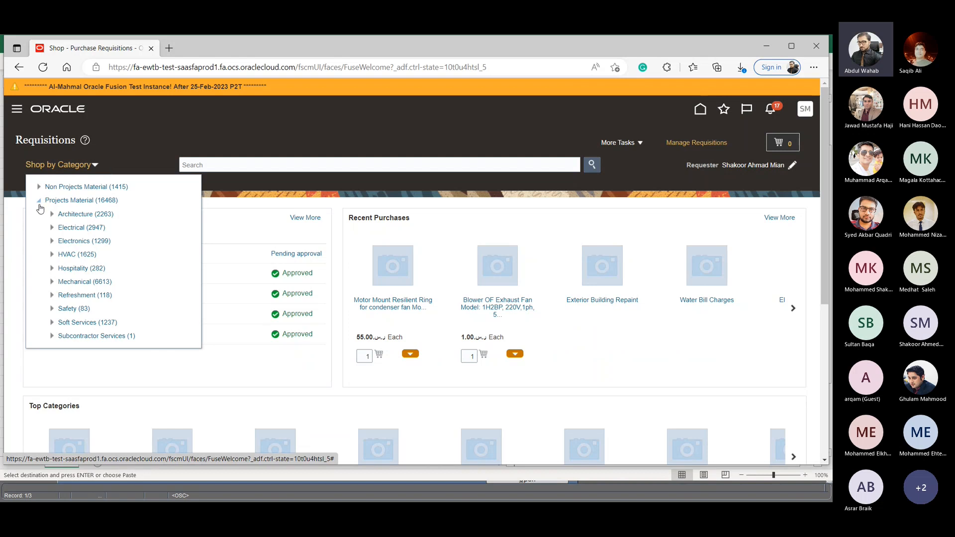
pyautogui.click(38, 200)
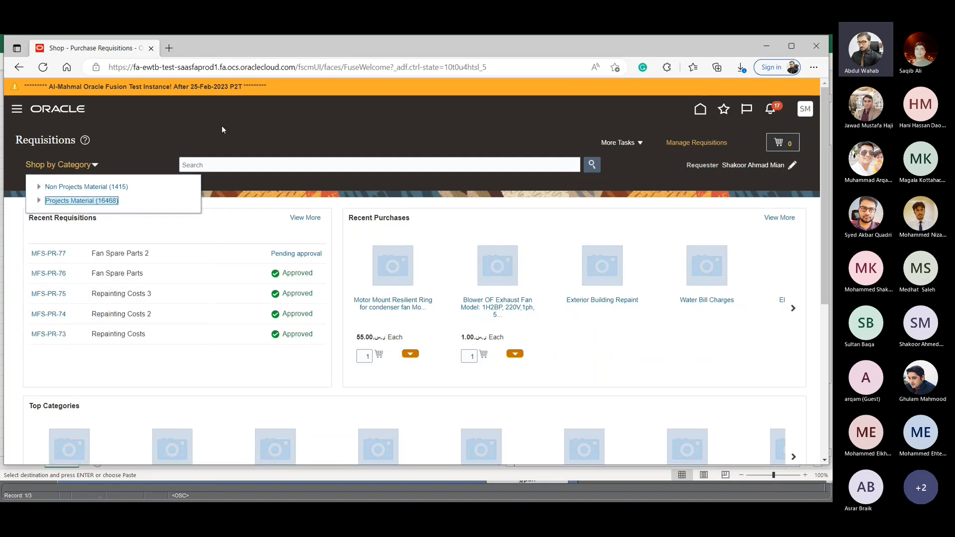
pyautogui.click(188, 130)
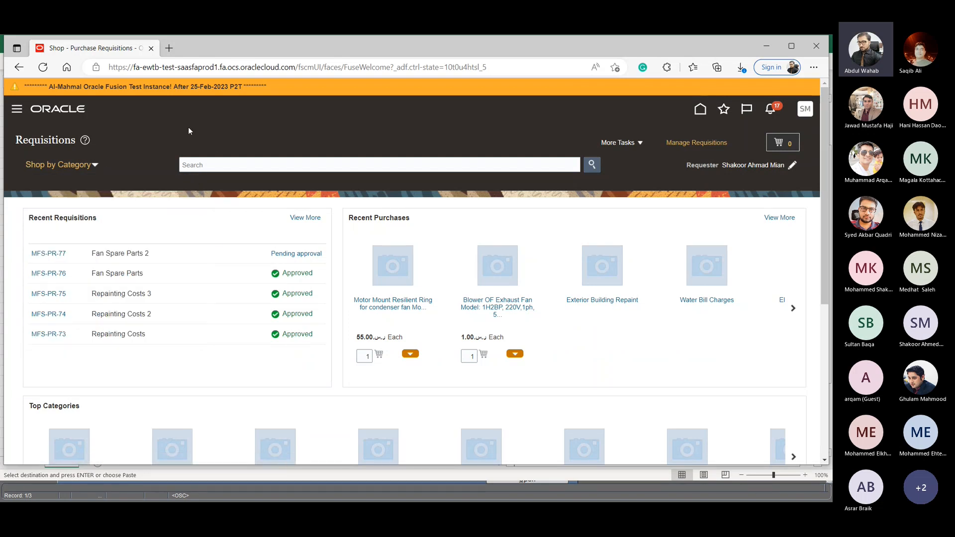
# - Search the shopping catalogue for "motor" and look through the category filters of the results
pyautogui.click(200, 162)
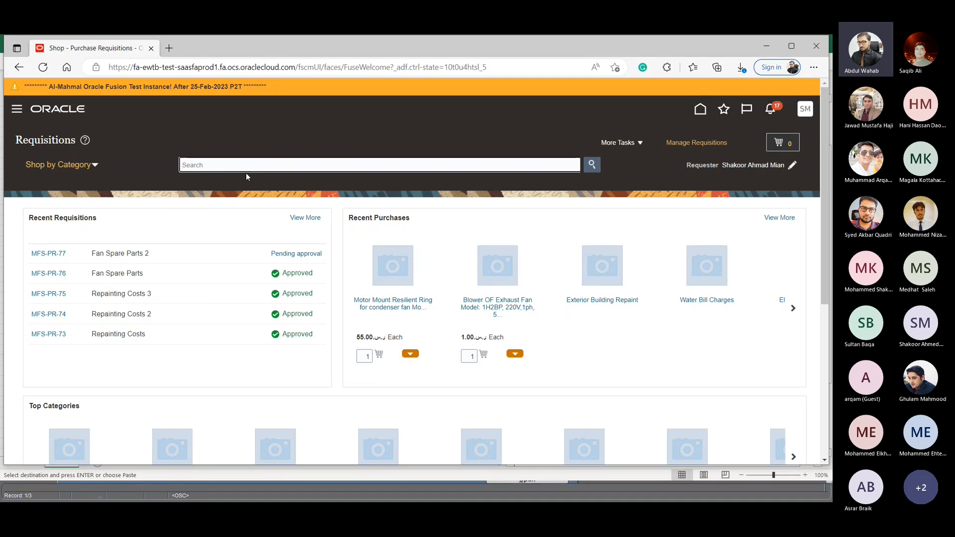
pyautogui.write('motro')
pyautogui.press('BackSpace')
pyautogui.press('BackSpace')
pyautogui.write('or')
pyautogui.press('Return')
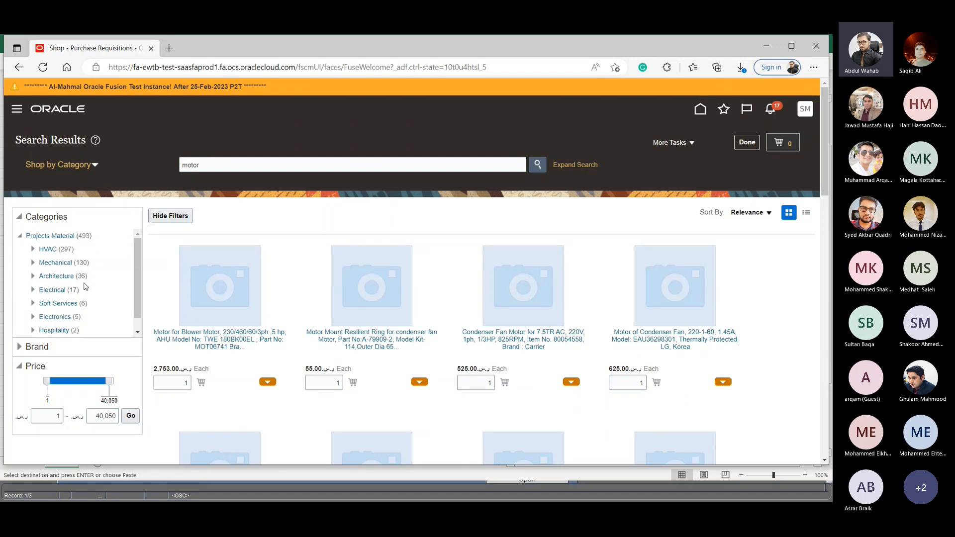
pyautogui.scroll(-1, 47, 299)
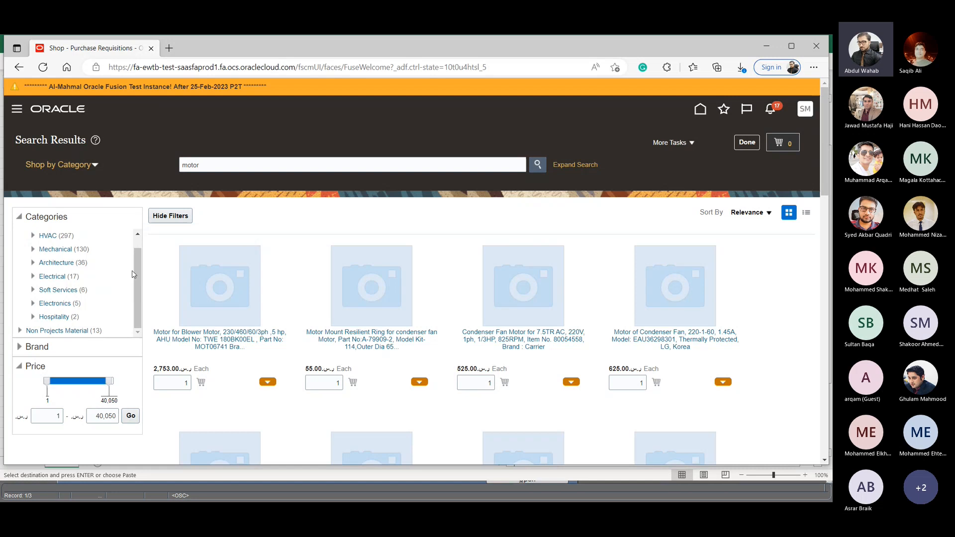
pyautogui.scroll(1, 140, 278)
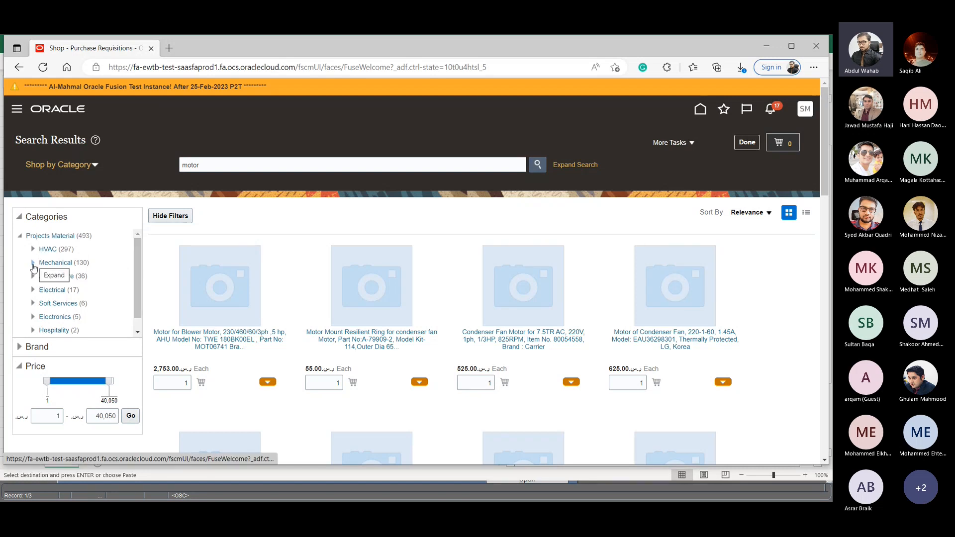
# - Add the "Fan Motor, Genteq, 5kcp29ng E468S, 1/4 HP" item to the cart with a quantity of 2
pyautogui.scroll(-8, 501, 332)
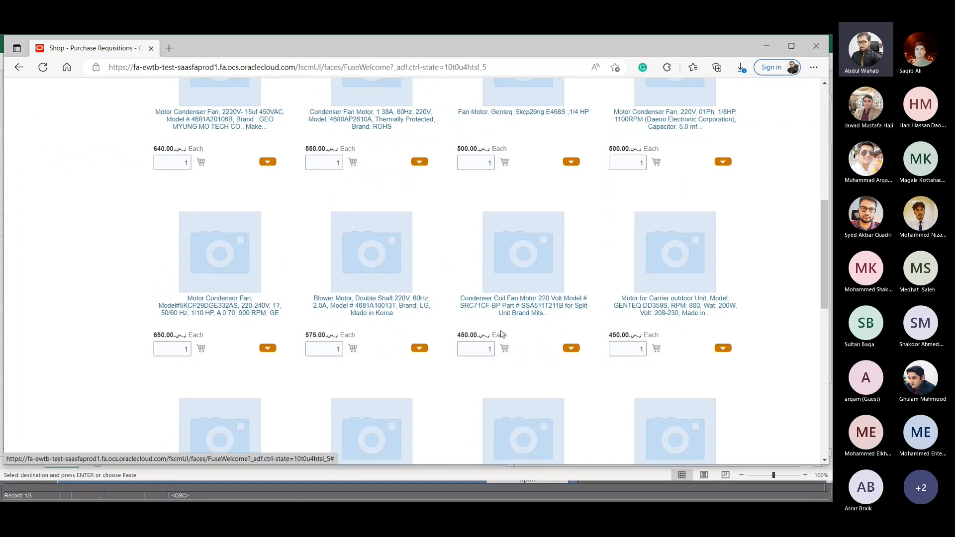
pyautogui.moveTo(481, 164); pyautogui.dragTo(505, 166)
pyautogui.write('2')
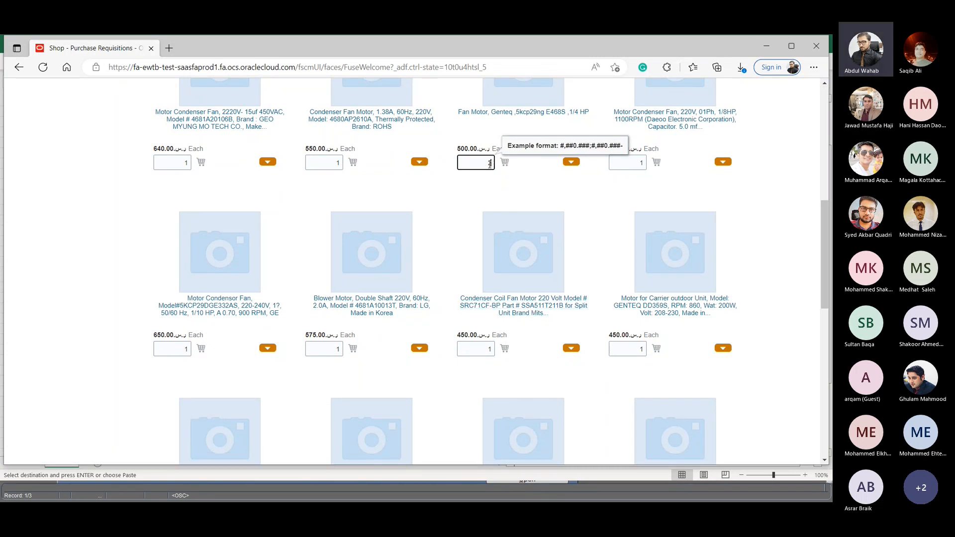
pyautogui.click(505, 163)
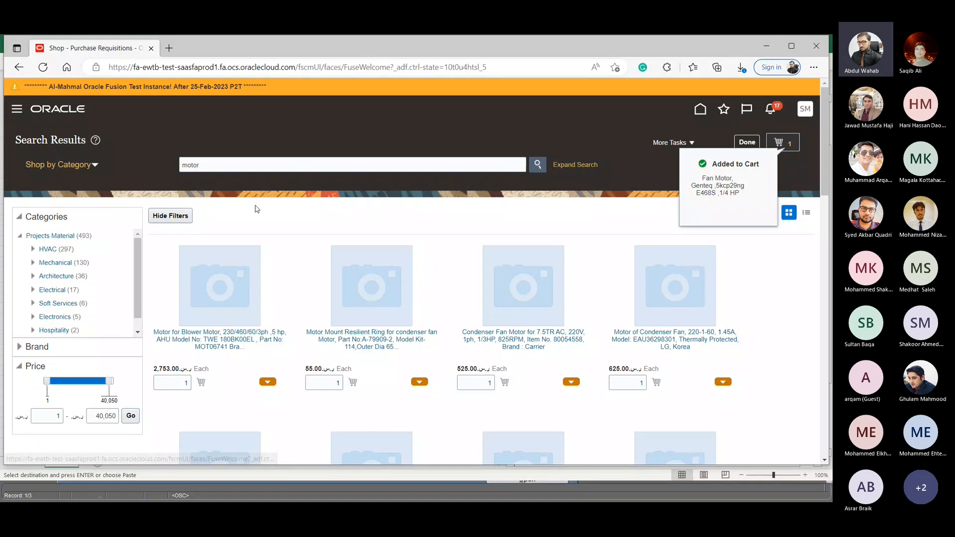
# - Replace the catalogue search term with "power supply" and run the search
pyautogui.doubleClick(229, 166)
pyautogui.write('po')
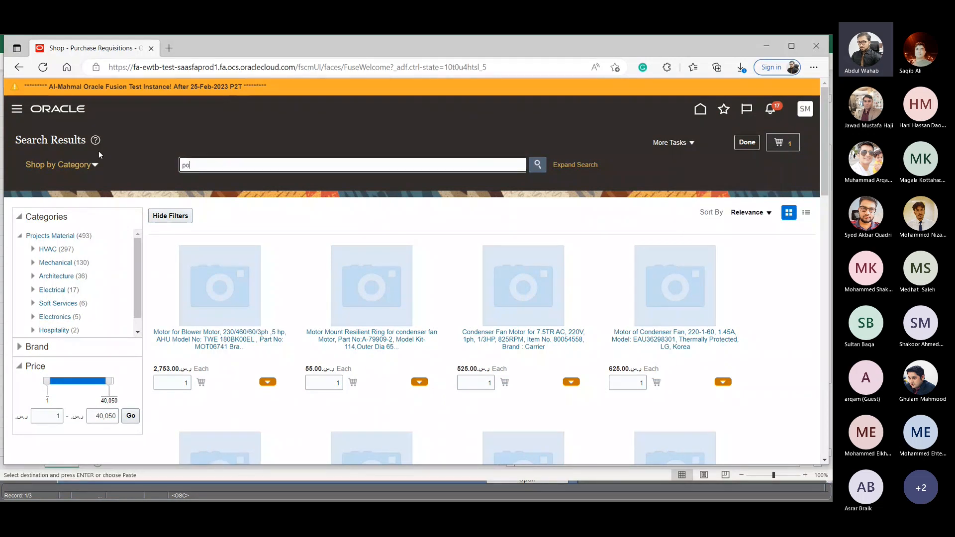
pyautogui.write('wer supply')
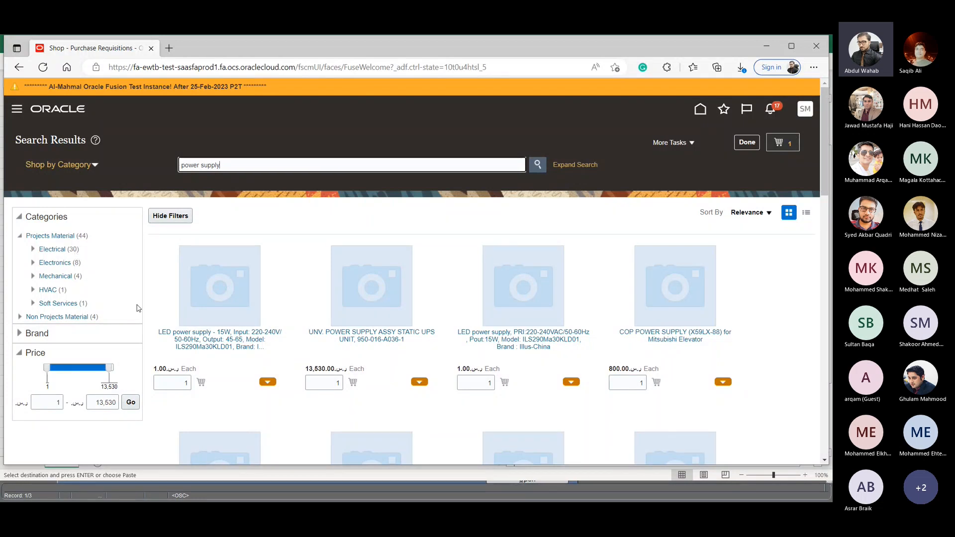
# - Add one "Power Supply for the Gree Unit Model : Model GUHD60TS3CO" to the cart
pyautogui.scroll(-1, 328, 277)
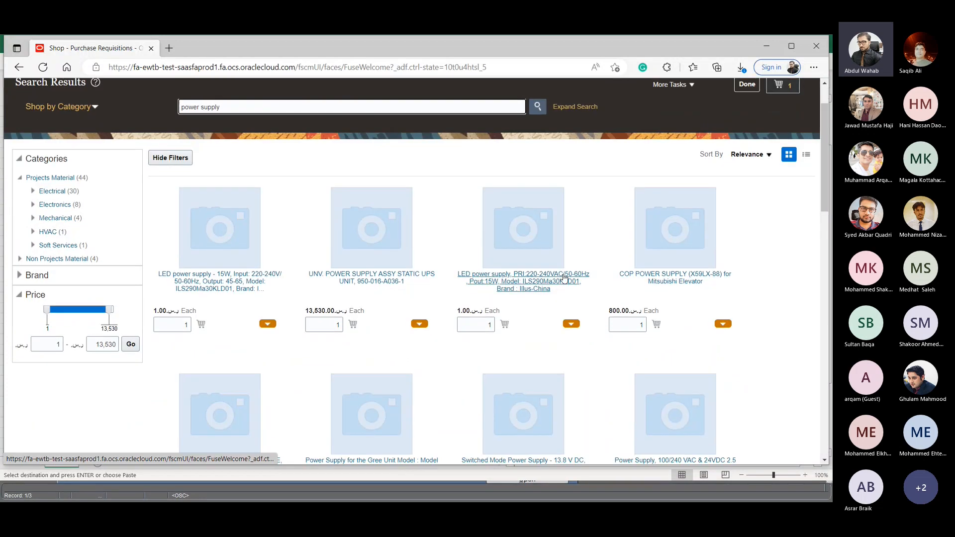
pyautogui.scroll(-3, 329, 298)
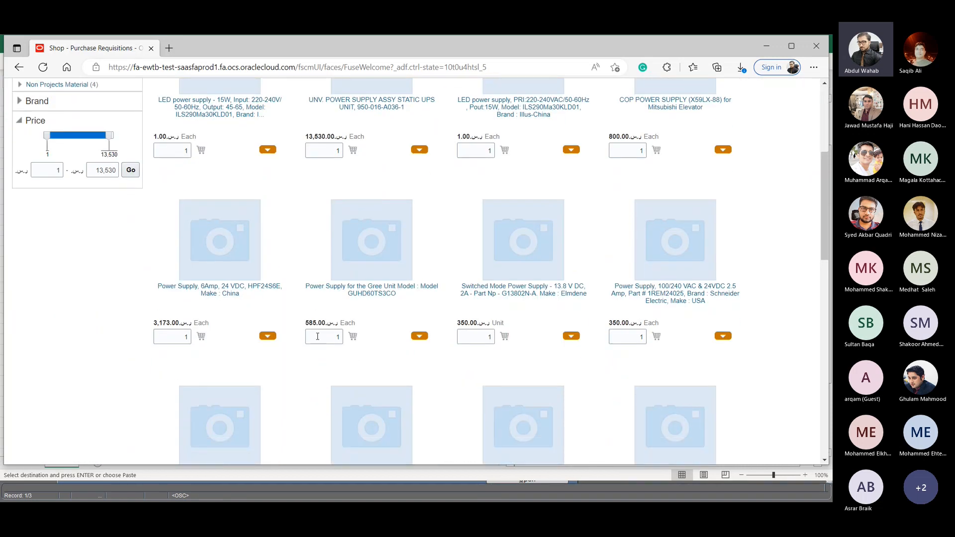
pyautogui.click(318, 337)
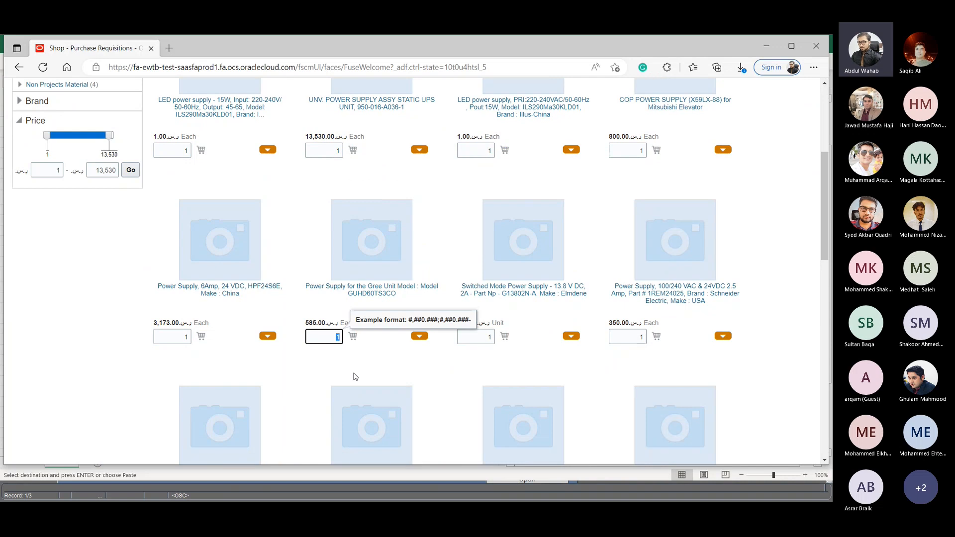
pyautogui.click(354, 337)
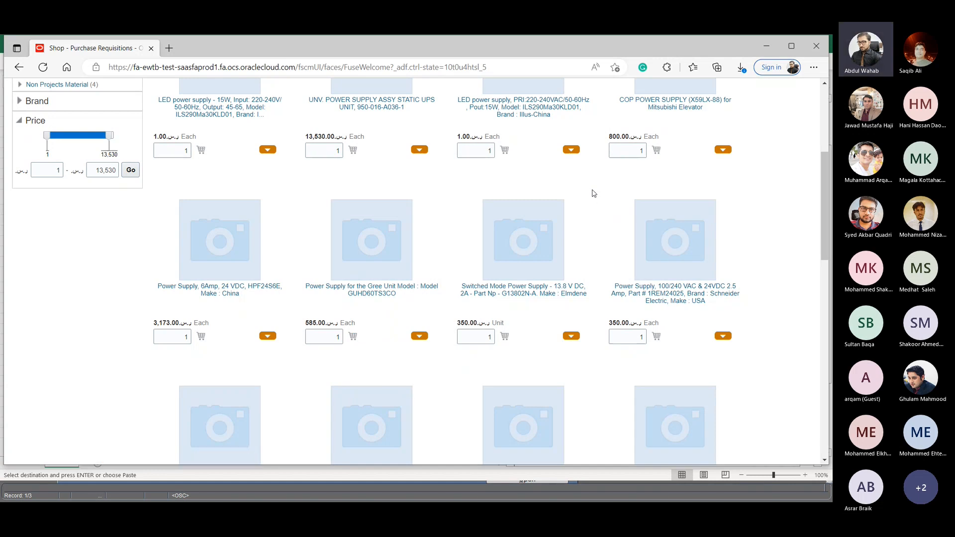
# - Open the shopping cart and review its items as an editable requisition
pyautogui.scroll(1, 593, 192)
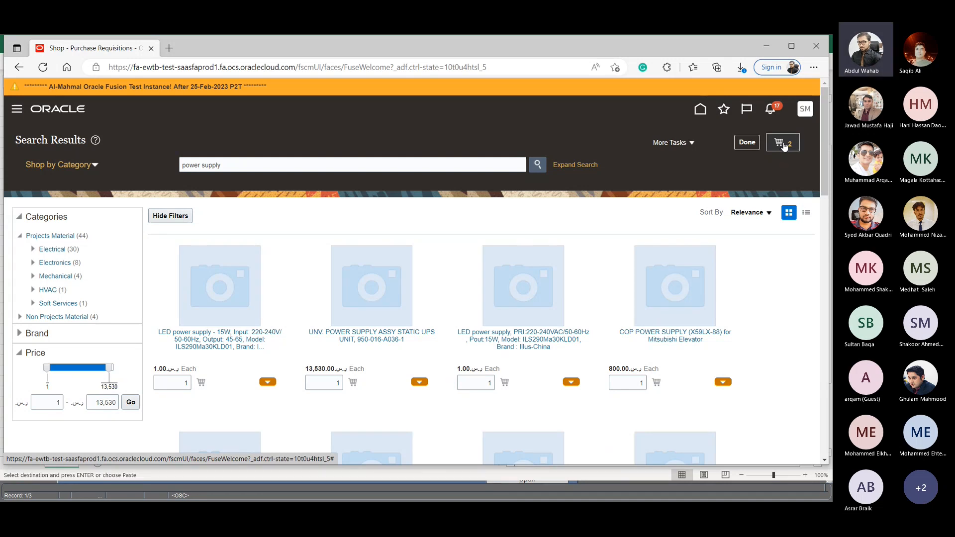
pyautogui.click(784, 145)
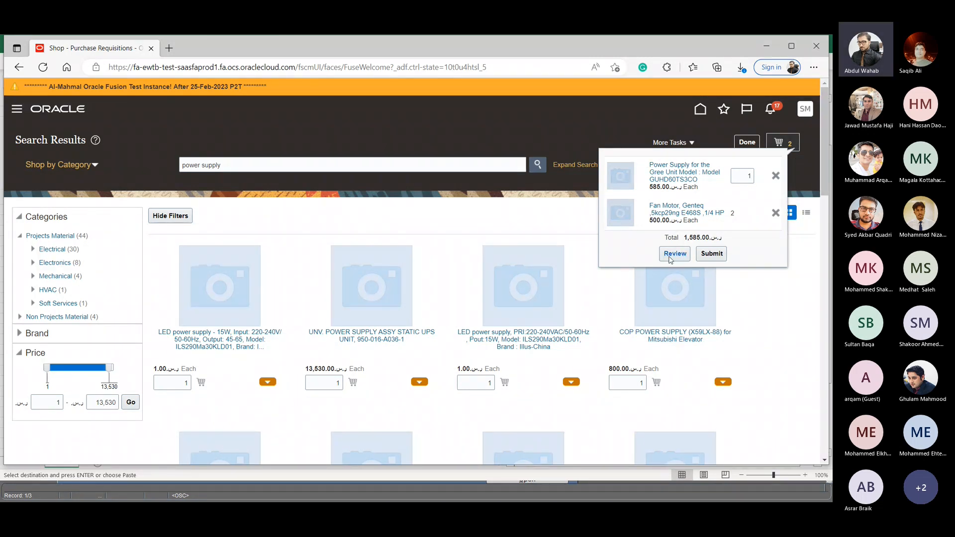
pyautogui.click(670, 255)
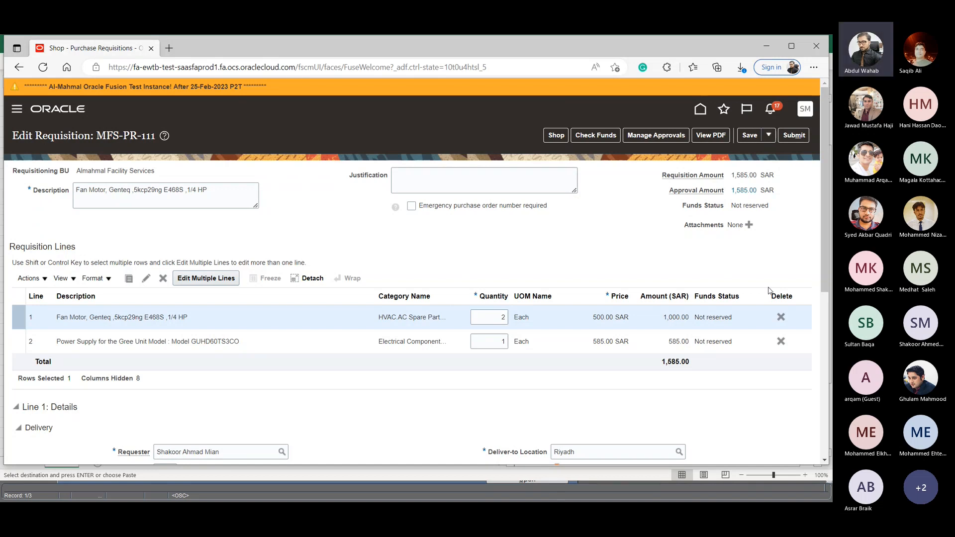
# - Switch to the user training workbook in Excel, close Find and Replace, look through the user lists, and return to the requisition in the browser
pyautogui.hotkey('alt', 'Tab')
pyautogui.hotkey('alt', 'Tab')
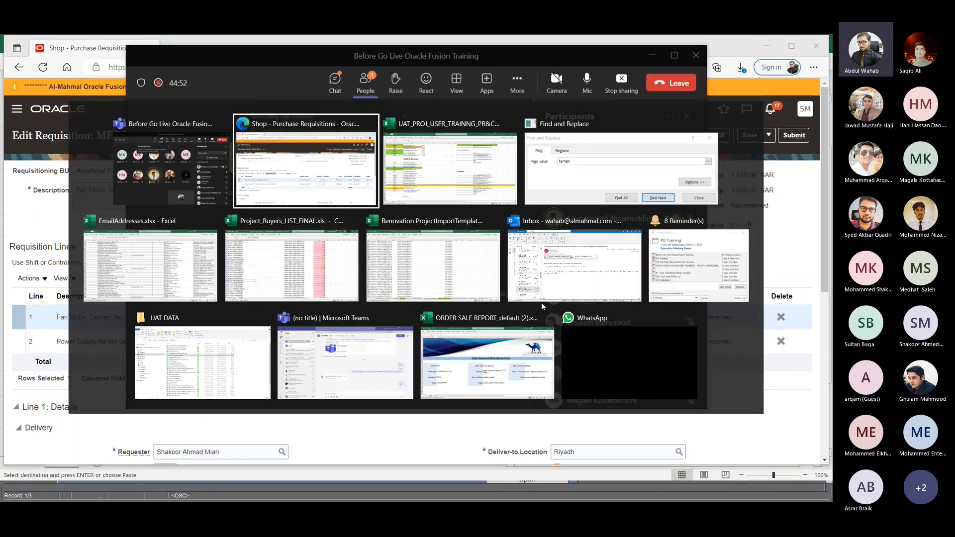
pyautogui.hotkey('alt', 'Tab')
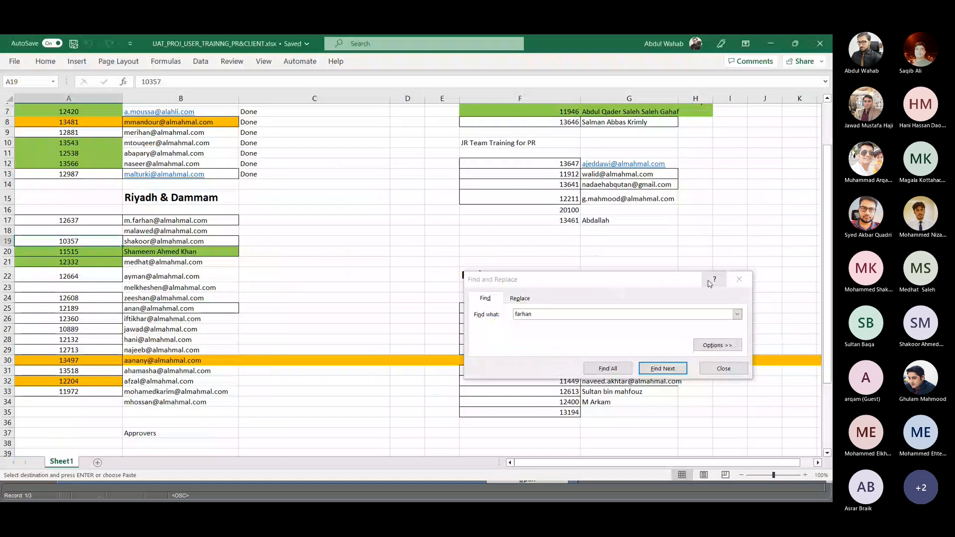
pyautogui.click(724, 369)
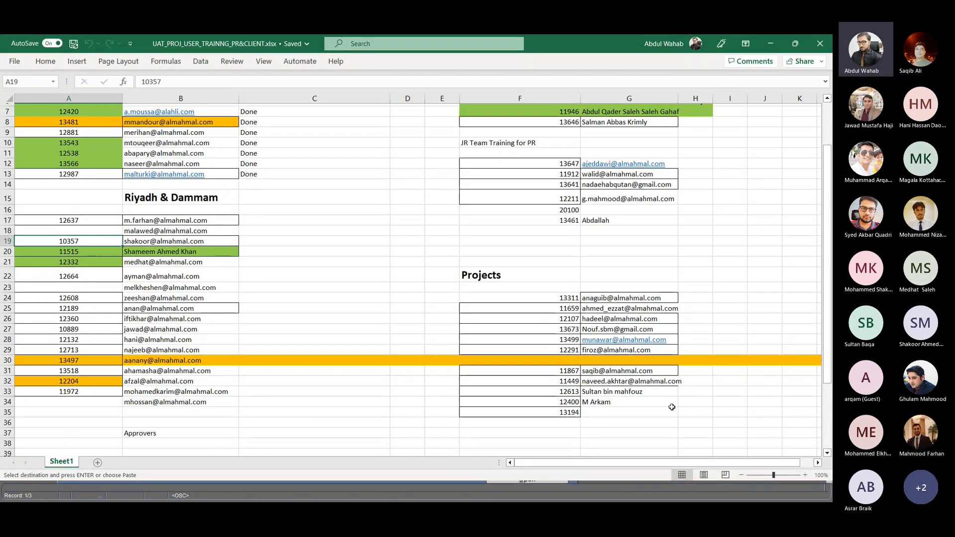
pyautogui.scroll(-11, 626, 283)
pyautogui.scroll(10, 616, 311)
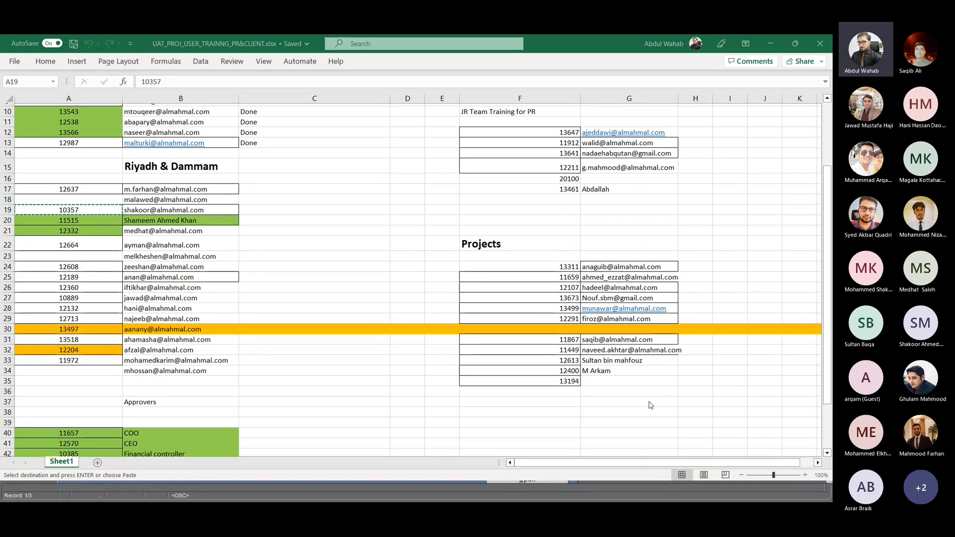
pyautogui.hotkey('alt', 'Tab')
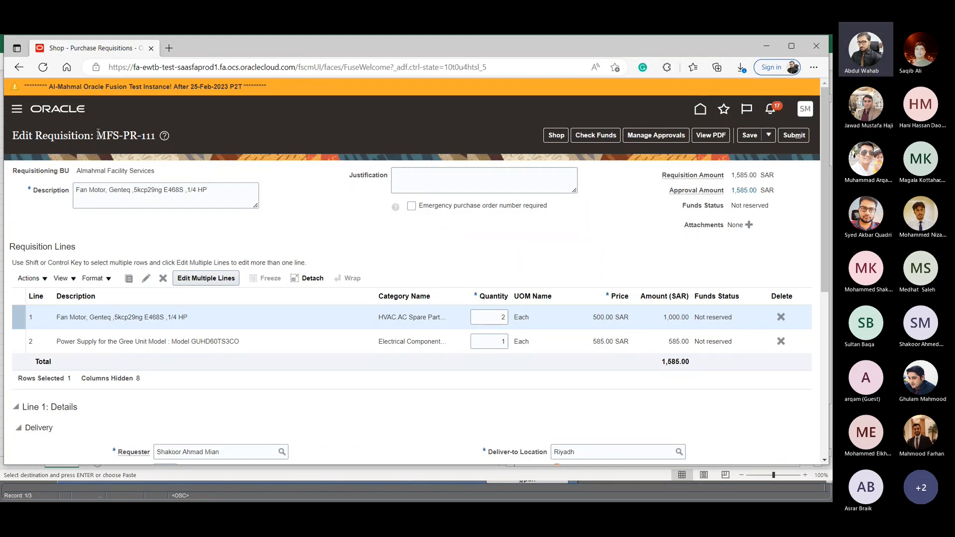
# - Highlight the requisition number in the Edit Requisition heading to point it out
pyautogui.moveTo(97, 133); pyautogui.dragTo(158, 134)
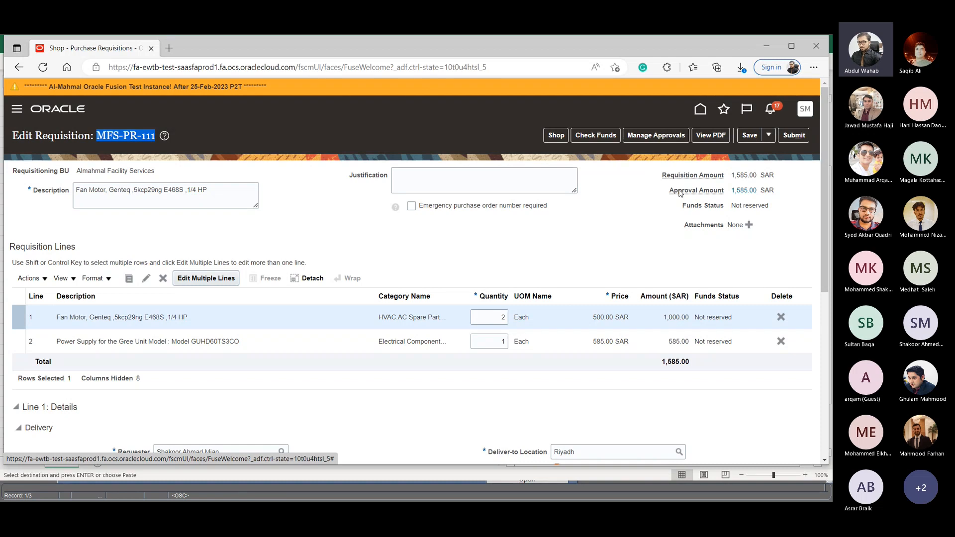
pyautogui.click(102, 129)
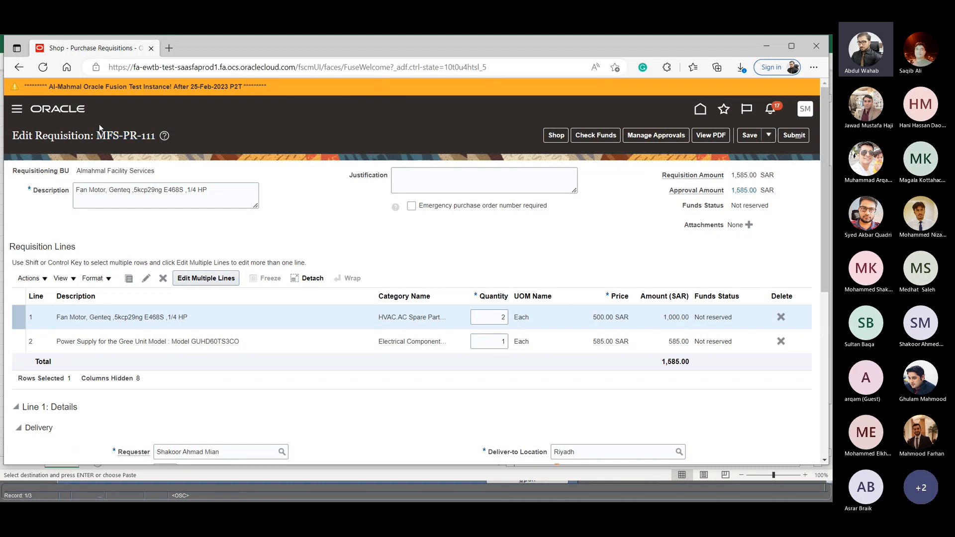
pyautogui.moveTo(97, 136); pyautogui.dragTo(161, 138)
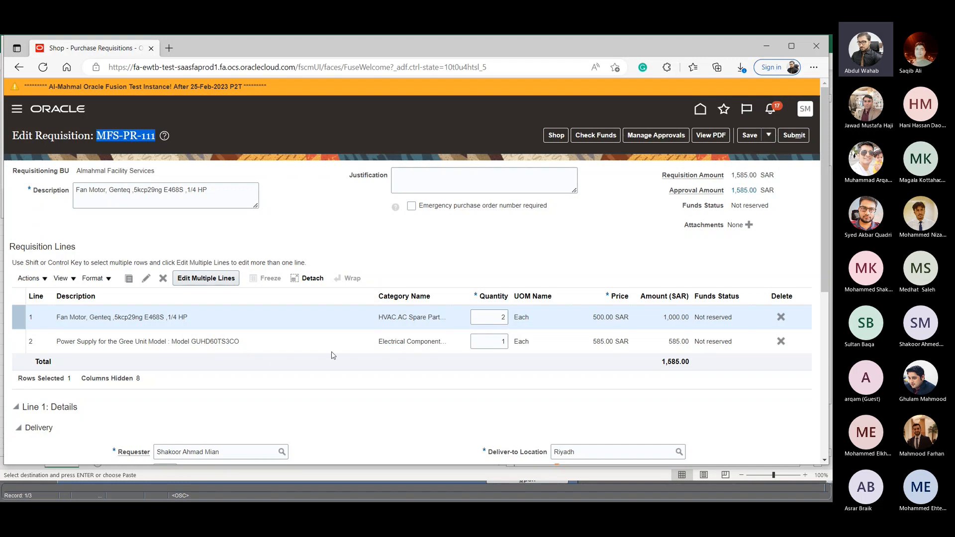
# - Return to the shopping page and reopen the incomplete requisition for review from the cart
pyautogui.click(548, 137)
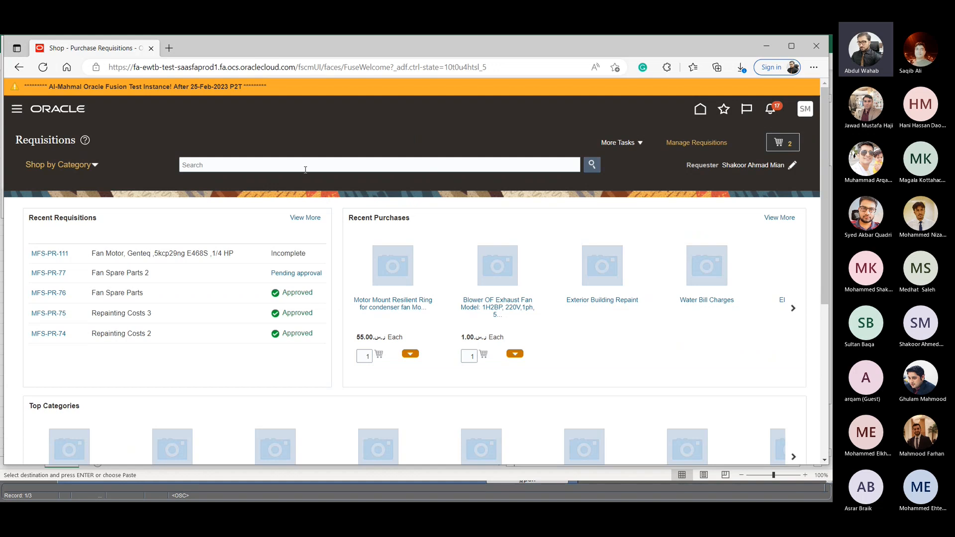
pyautogui.click(295, 165)
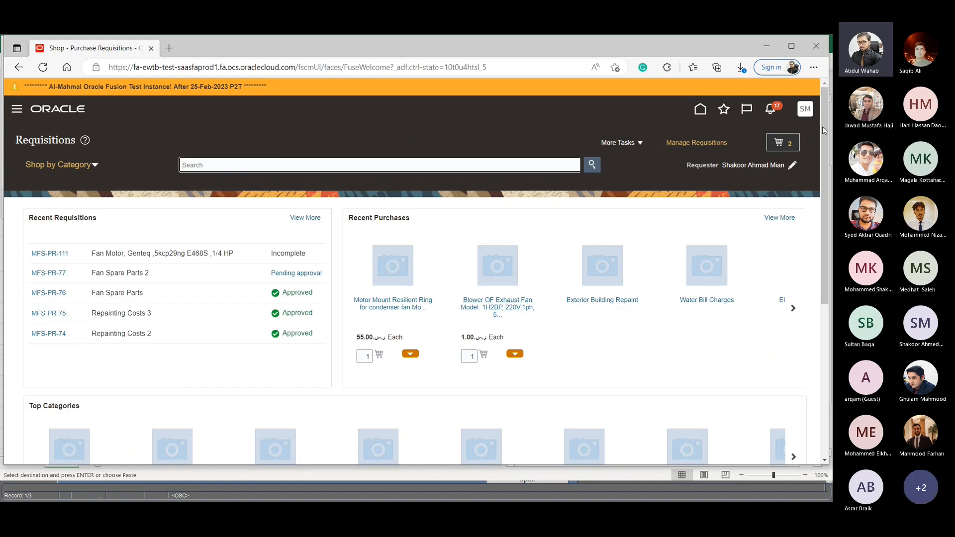
pyautogui.click(783, 148)
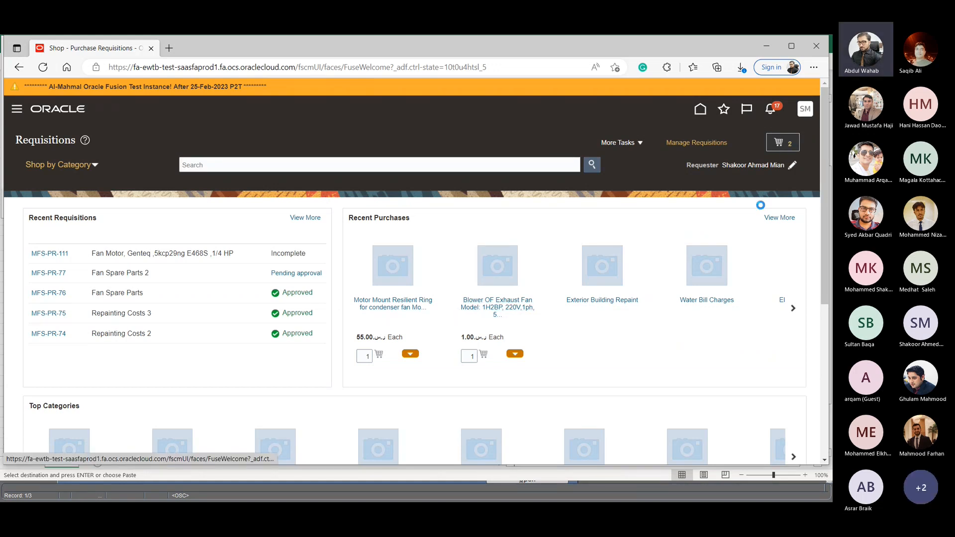
pyautogui.click(674, 254)
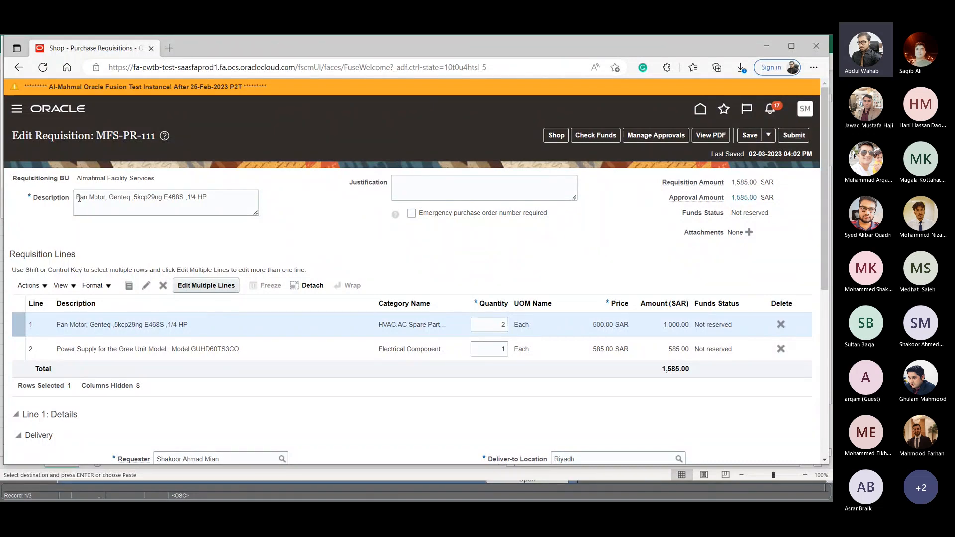
# - Replace the requisition's description with "PR TEst request for Riyadh" and go to the justification field
pyautogui.moveTo(79, 199); pyautogui.dragTo(223, 196)
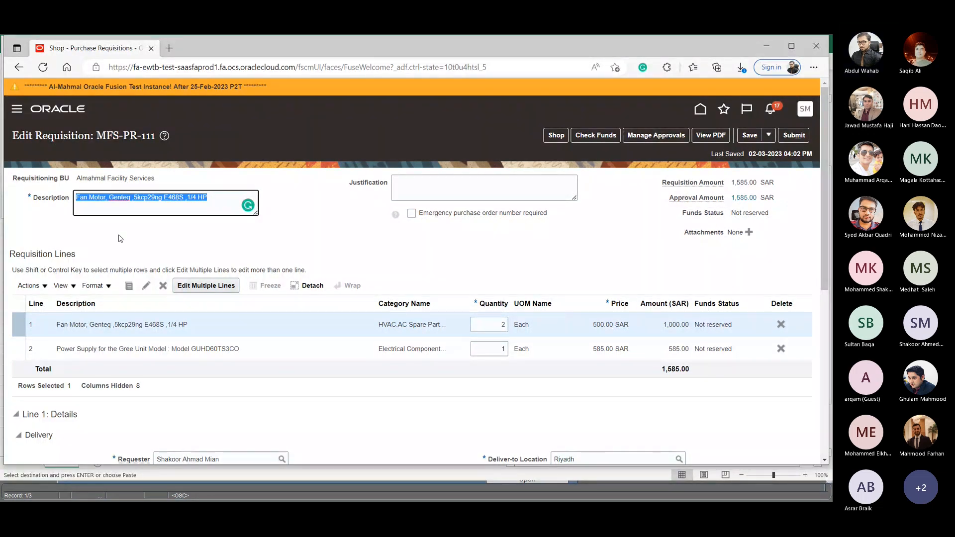
pyautogui.click(215, 199)
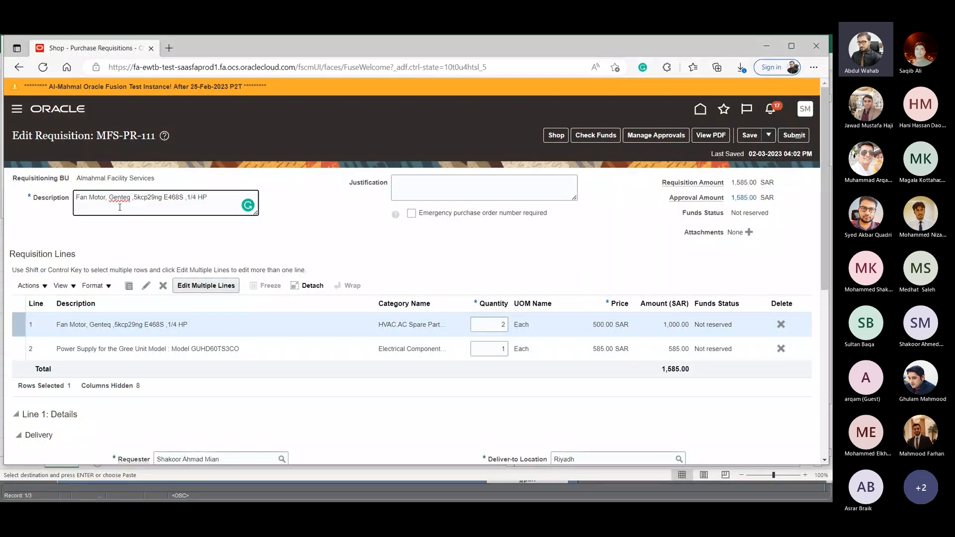
pyautogui.moveTo(213, 199); pyautogui.dragTo(3, 195)
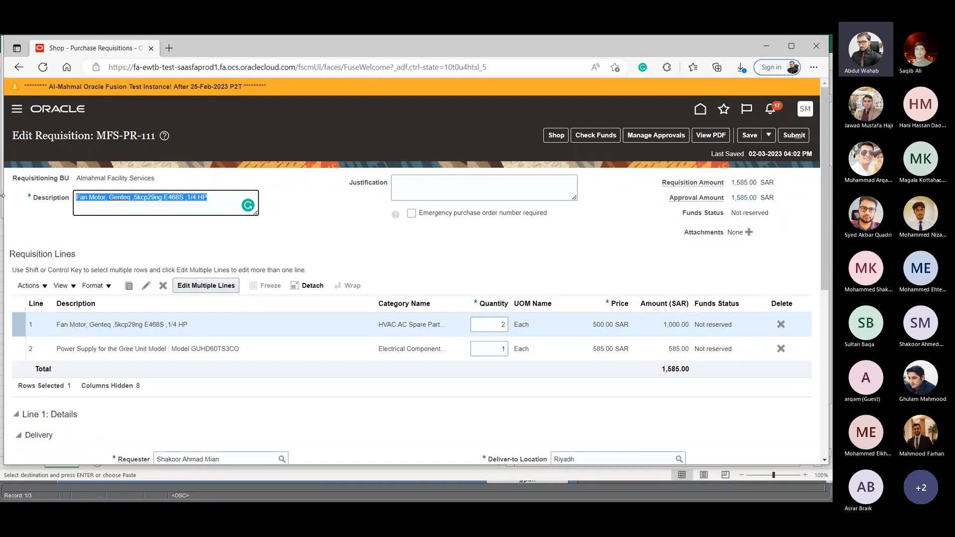
pyautogui.press('BackSpace')
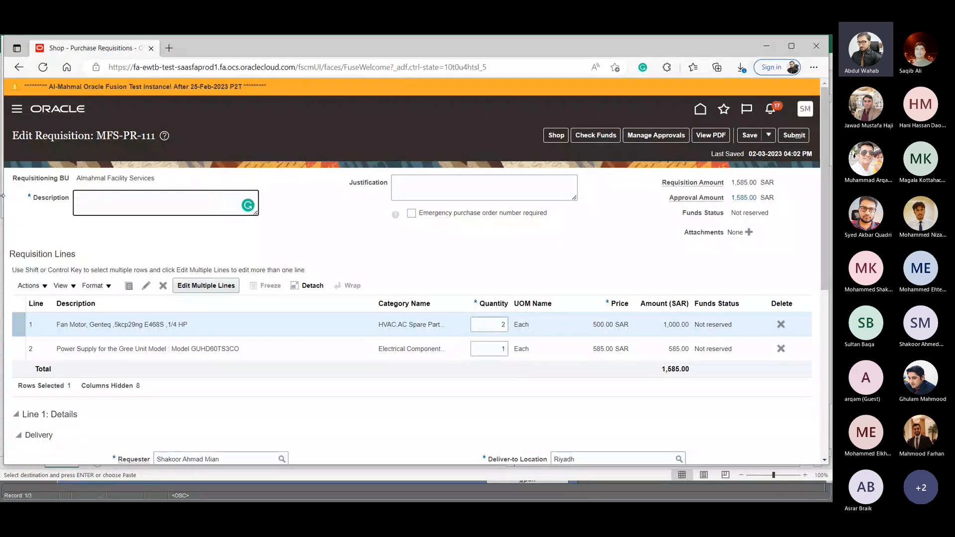
pyautogui.write('PR TEst request for Riyadh')
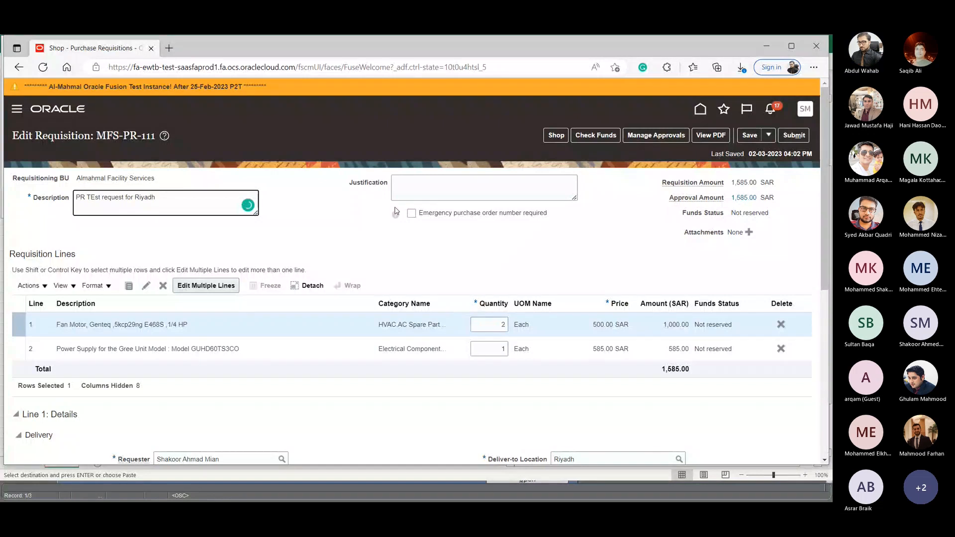
pyautogui.click(406, 189)
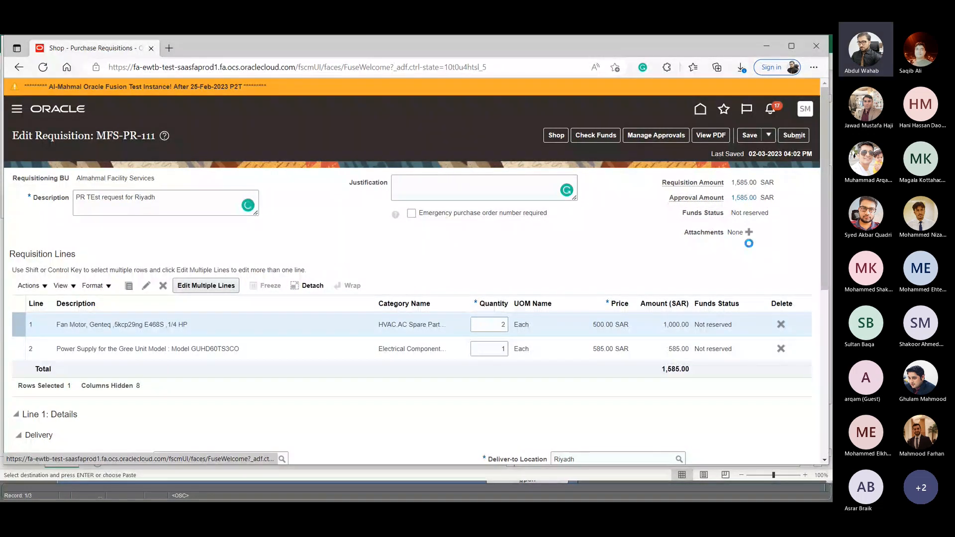
# - Add MFS-PR-45 (1).pdf from Downloads as a requisition attachment in the Miscellaneous category
pyautogui.click(749, 233)
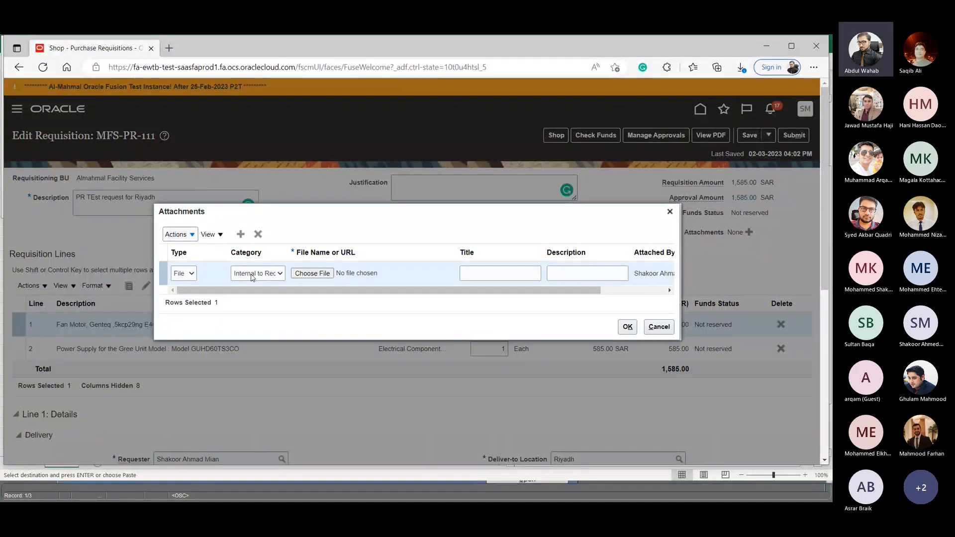
pyautogui.click(253, 275)
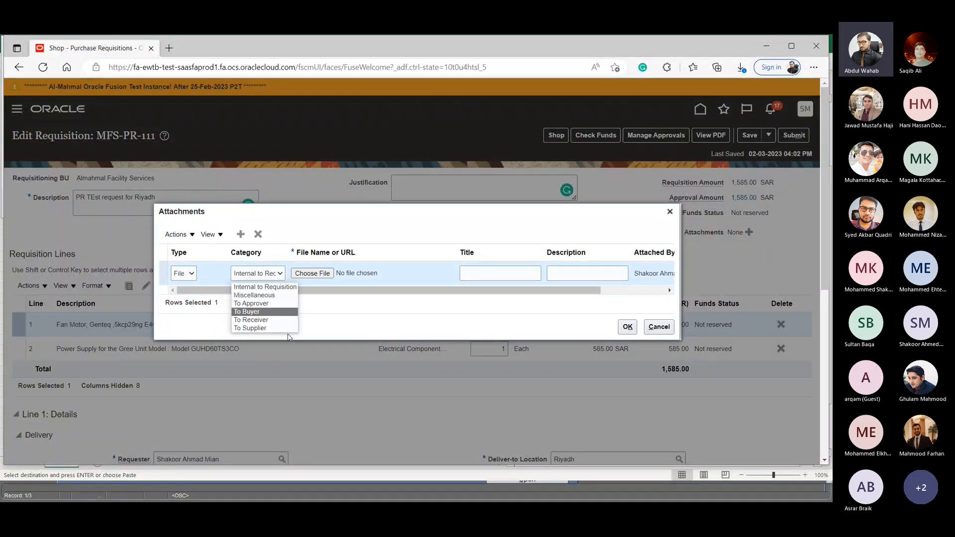
pyautogui.click(254, 295)
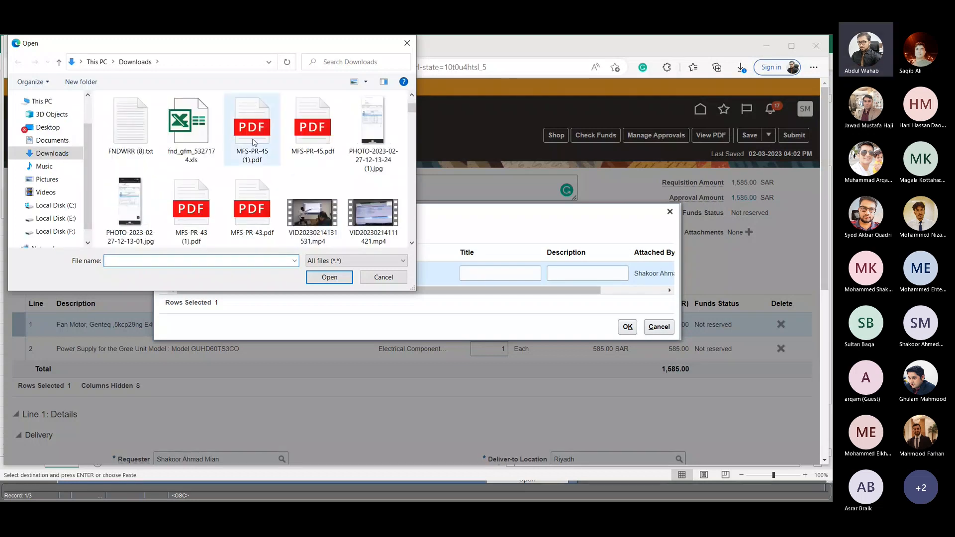
pyautogui.click(252, 128)
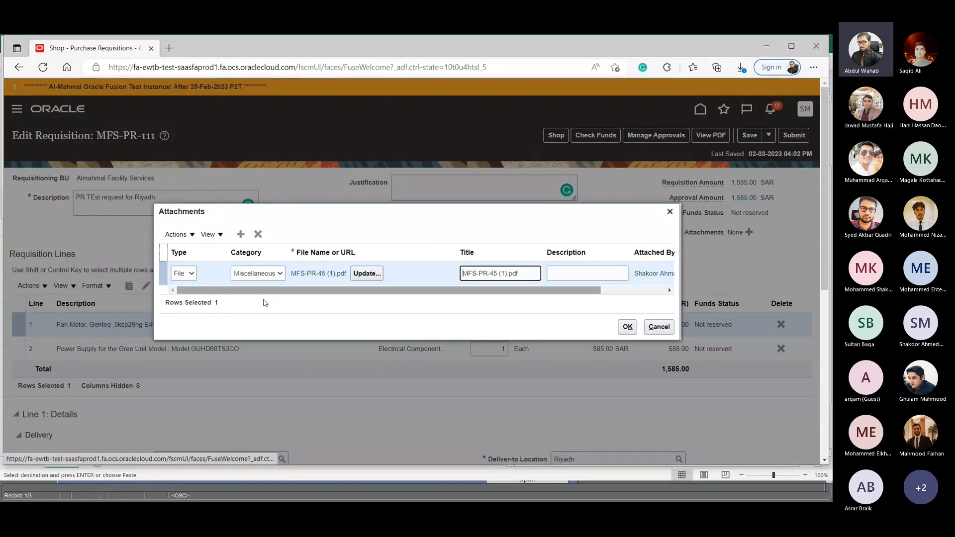
# - Add MFS-PR-43.pdf as a second attachment, set its category to Miscellaneous, and confirm the attachments
pyautogui.click(241, 235)
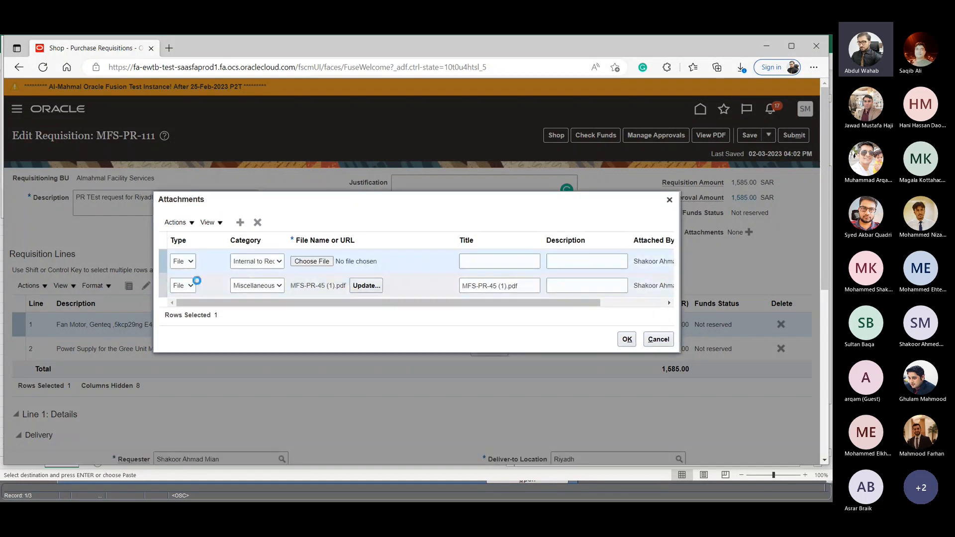
pyautogui.click(310, 262)
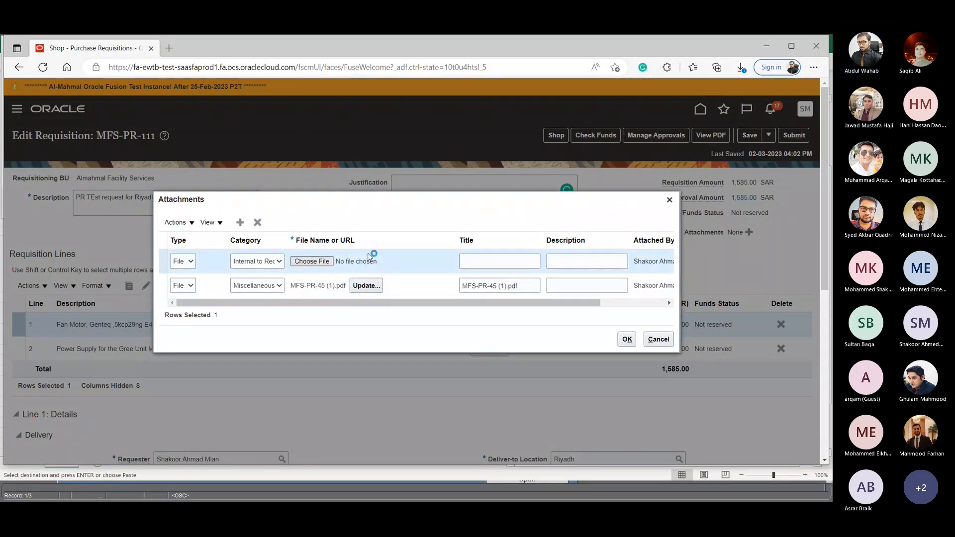
pyautogui.scroll(-3, 283, 183)
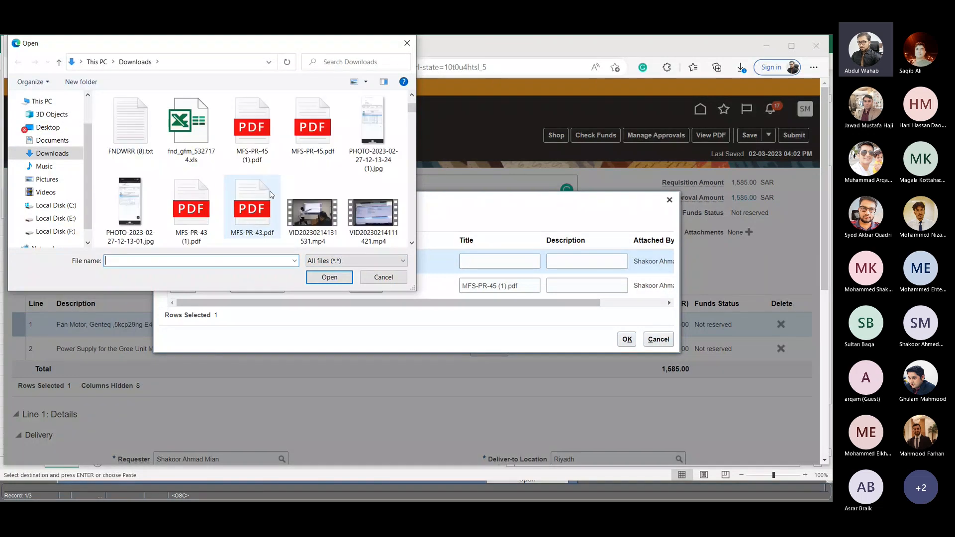
pyautogui.click(252, 205)
pyautogui.click(330, 277)
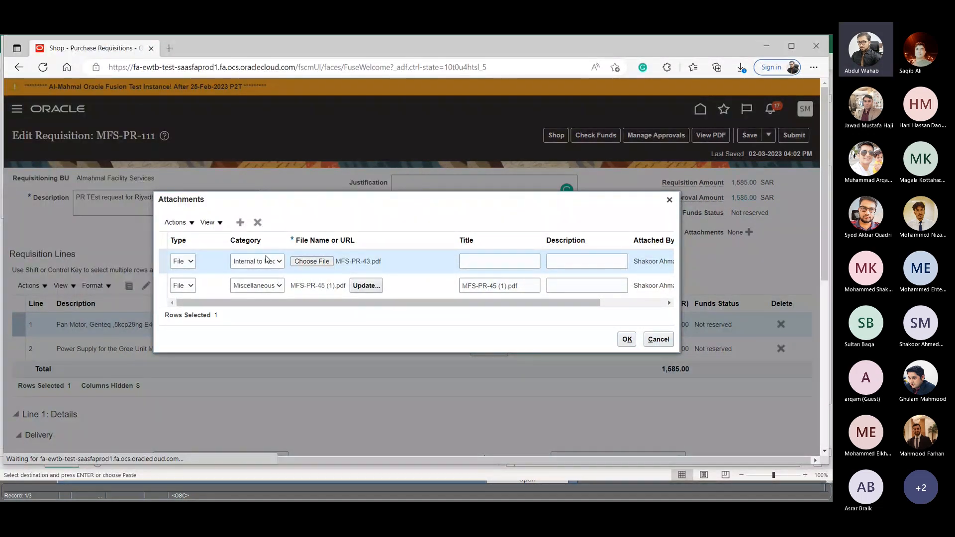
pyautogui.click(248, 263)
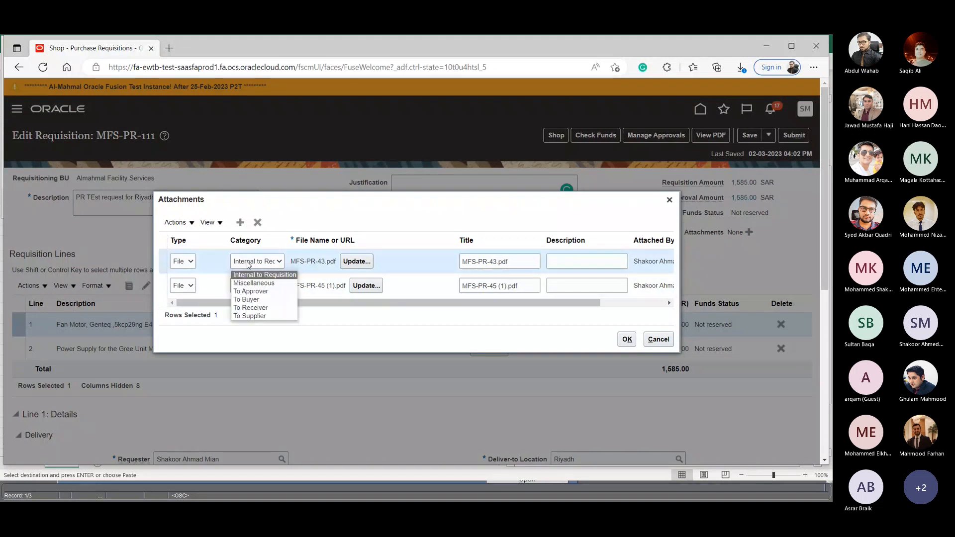
pyautogui.click(264, 286)
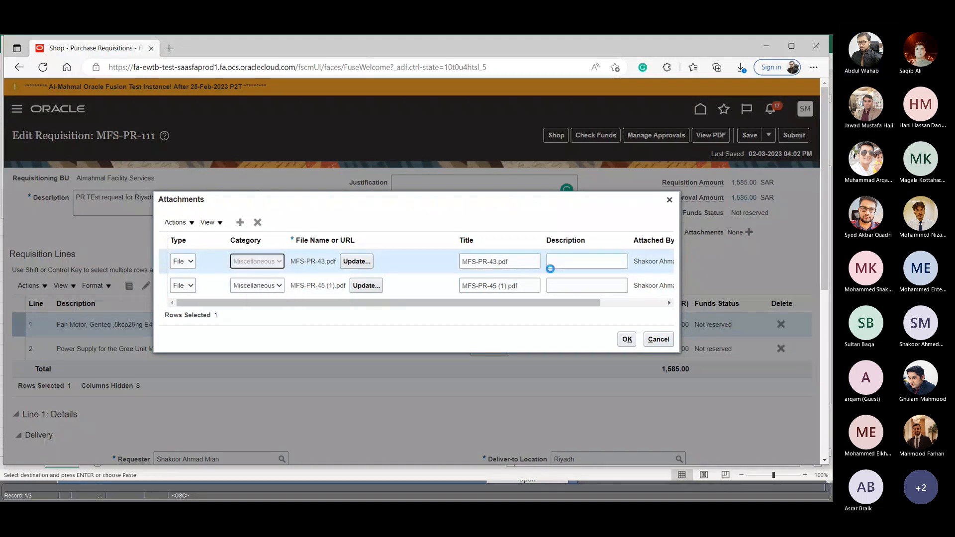
pyautogui.click(626, 339)
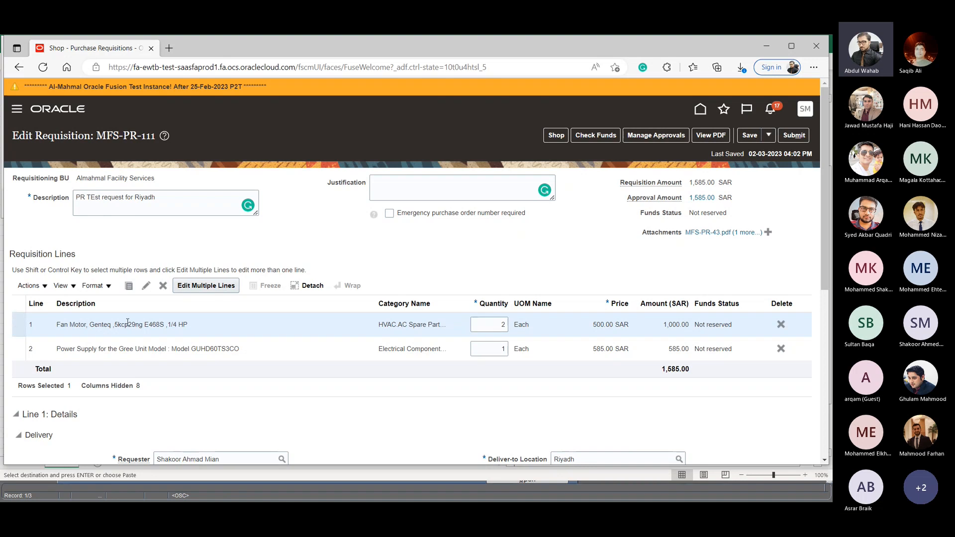
# - Select both requisition lines, open them for combined editing, and go to the billing project number
pyautogui.scroll(-5, 188, 346)
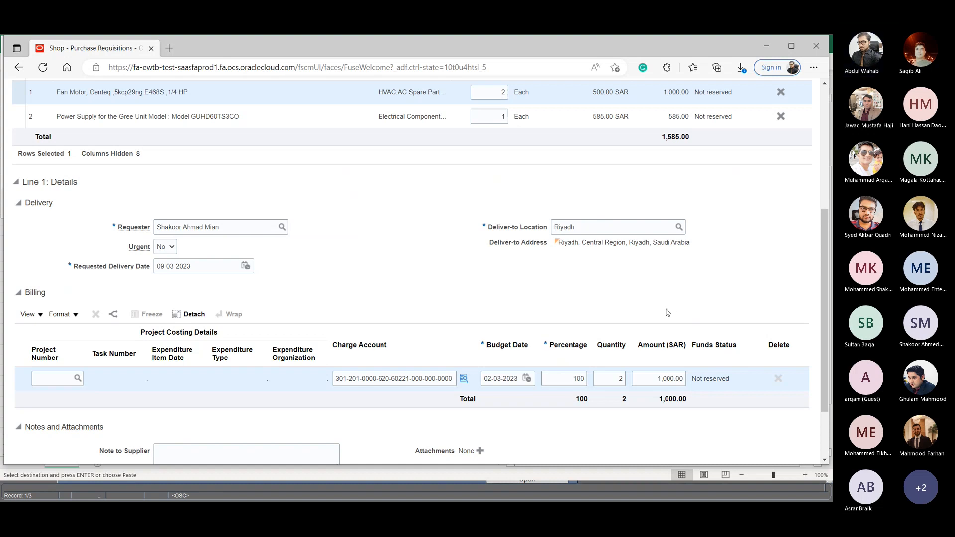
pyautogui.scroll(2, 615, 234)
pyautogui.scroll(3, 615, 234)
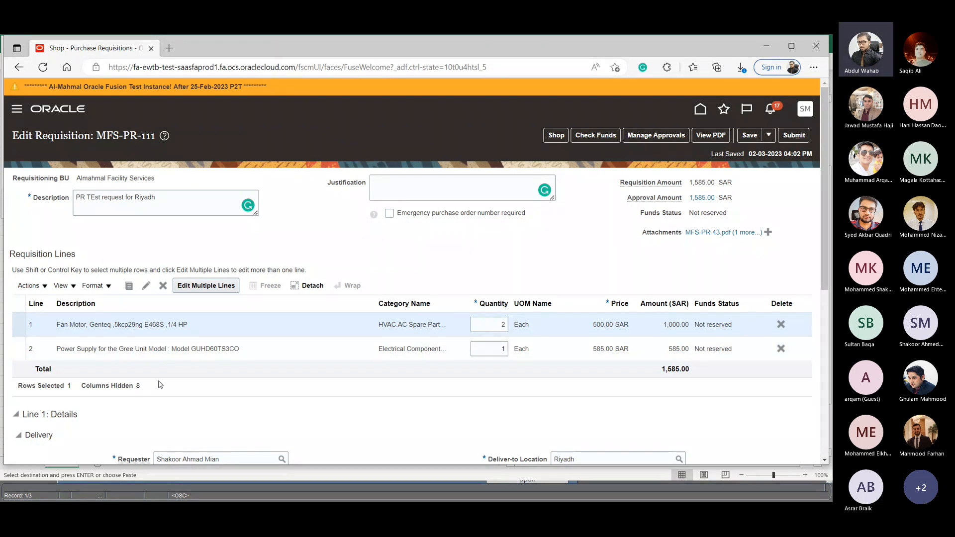
pyautogui.click(17, 298)
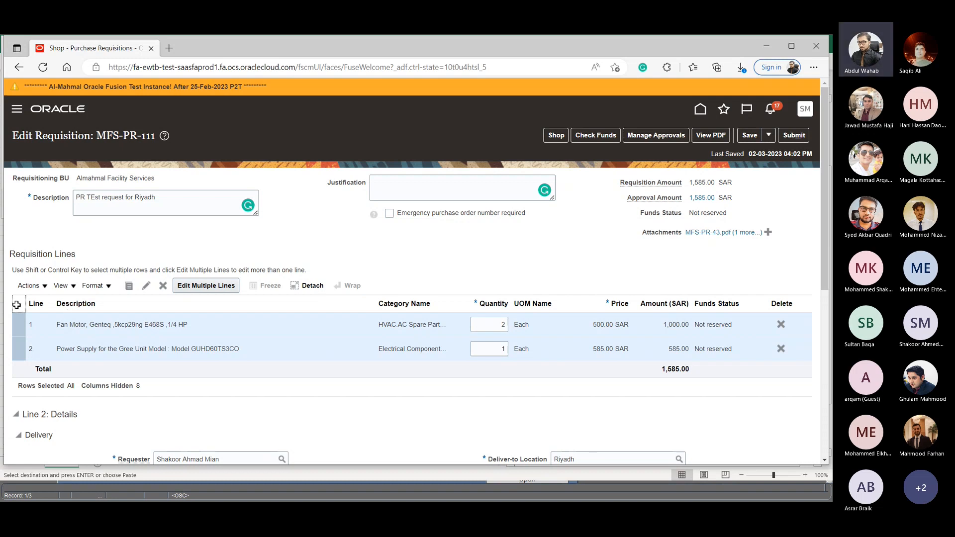
pyautogui.click(208, 283)
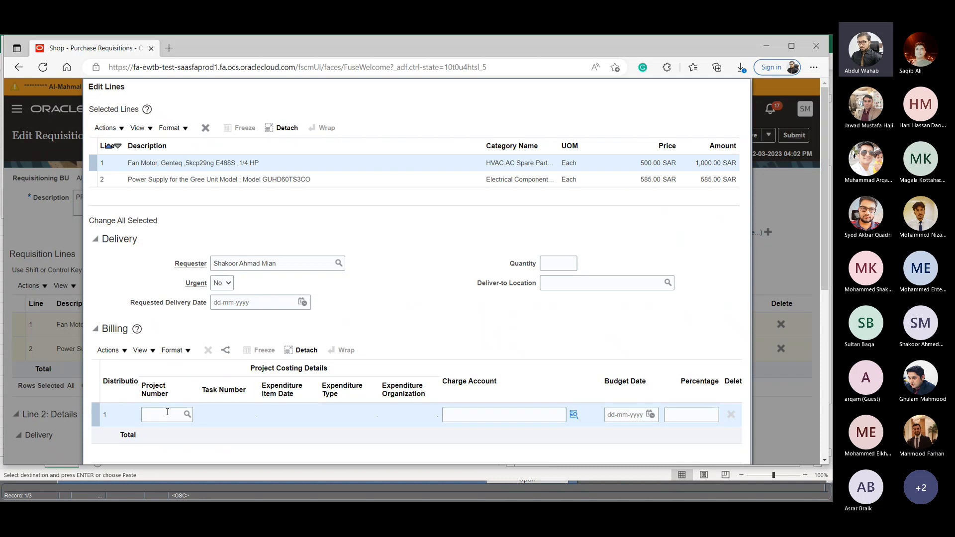
pyautogui.click(167, 412)
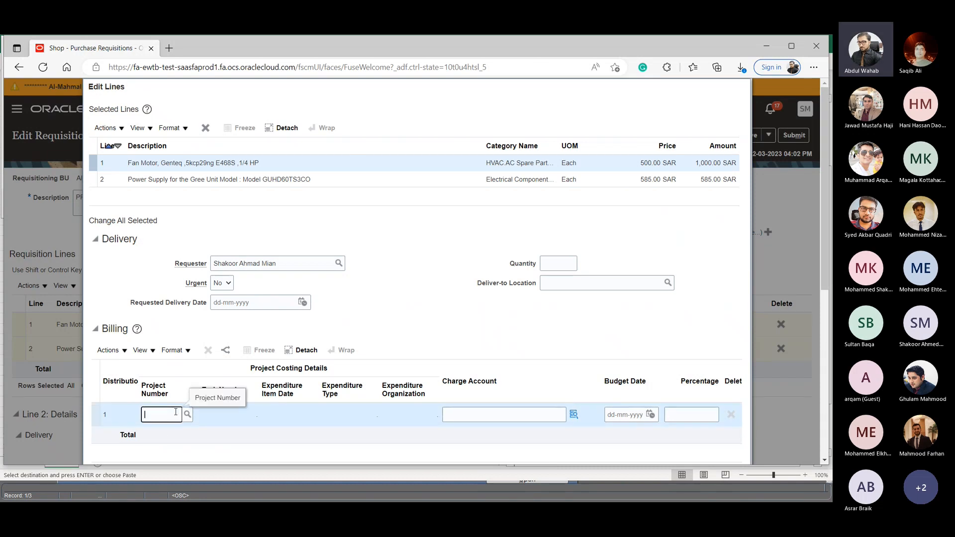
# - Switch to Microsoft Teams, open the colleague's chat containing the project codes, and select the service project code IsDBUAT2023
pyautogui.hotkey('alt', 'Tab')
pyautogui.hotkey('alt', 'Tab')
pyautogui.press('Tab')
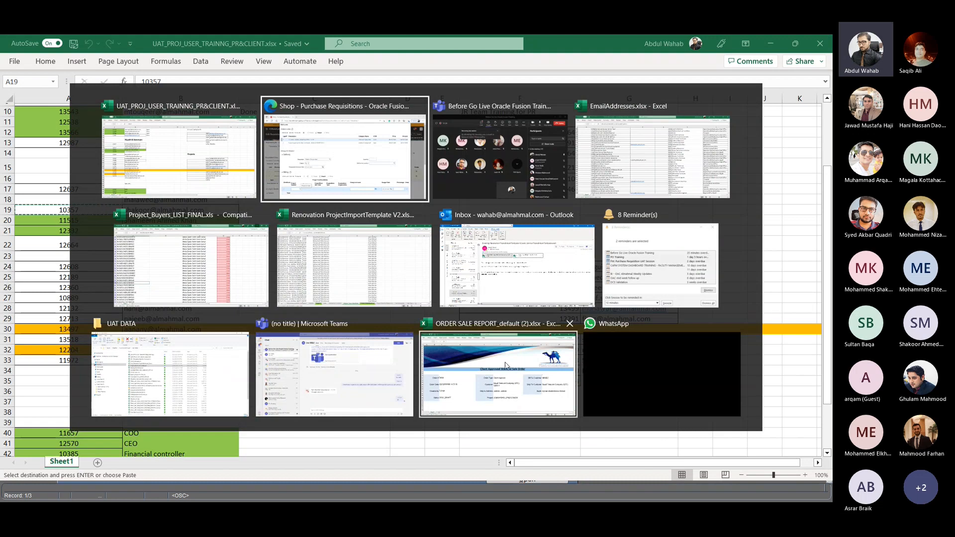
pyautogui.hotkey('alt', 'Tab')
pyautogui.press('Tab')
pyautogui.press('Tab')
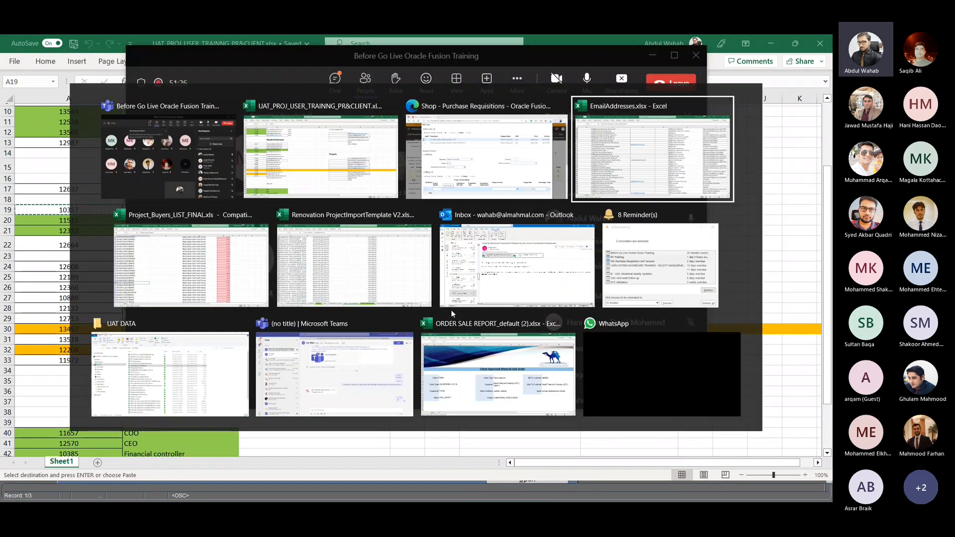
pyautogui.press('Tab')
pyautogui.press('Tab')
pyautogui.click(356, 369)
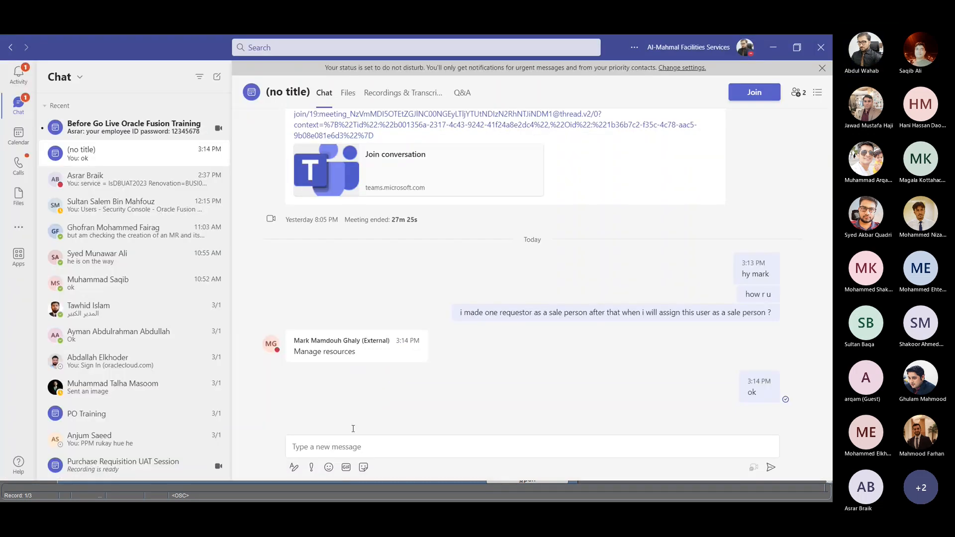
pyautogui.click(129, 180)
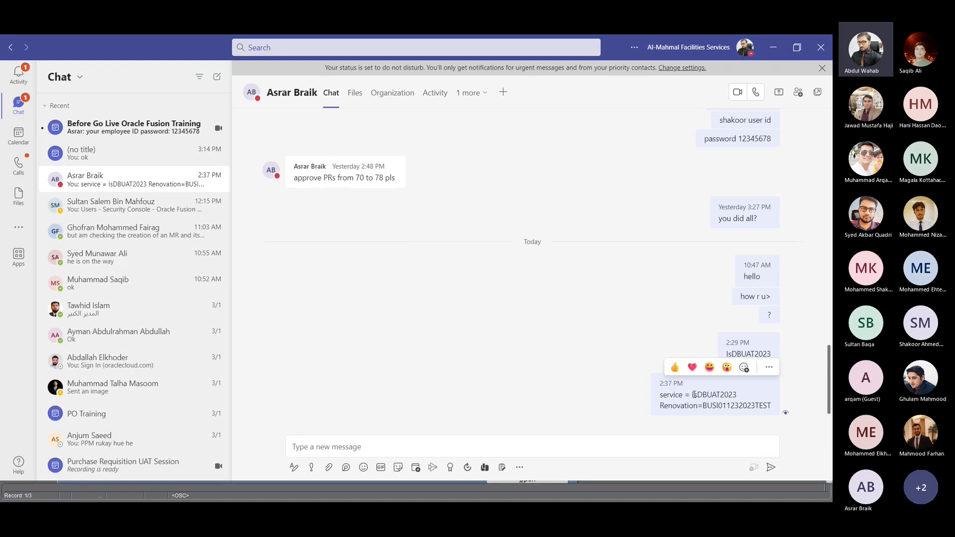
pyautogui.moveTo(692, 394); pyautogui.dragTo(738, 396)
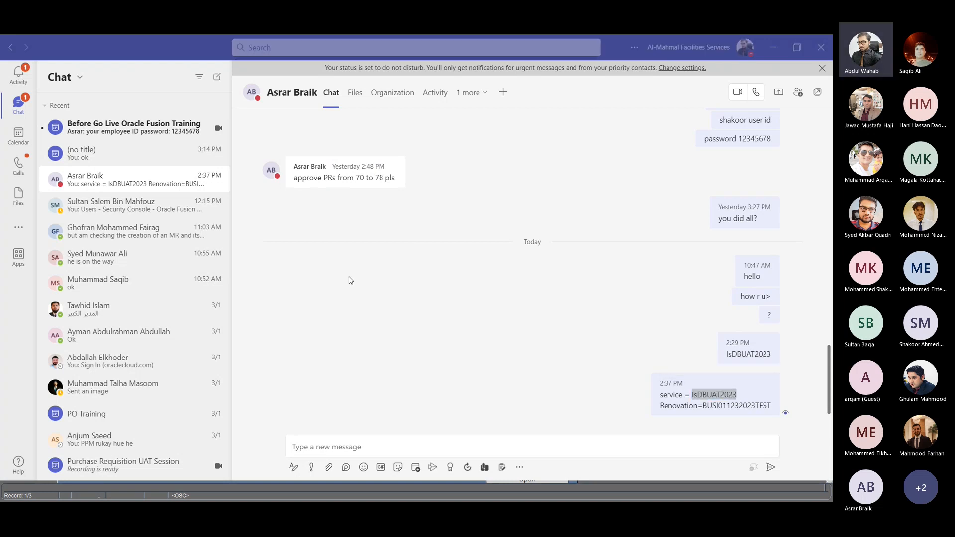
# - Return to the requisition in the browser, search projects for JOM, and set the billing project number to JOMIAHSHELLFM2123NEW
pyautogui.hotkey('alt', 'Tab')
pyautogui.press('Tab')
pyautogui.hotkey('alt', 'Tab')
pyautogui.press('Tab')
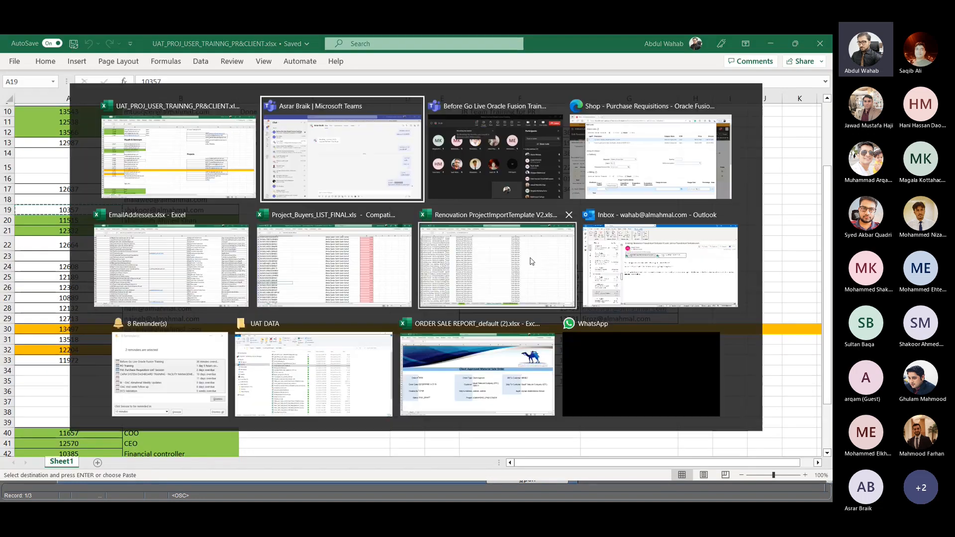
pyautogui.hotkey('alt', 'Tab')
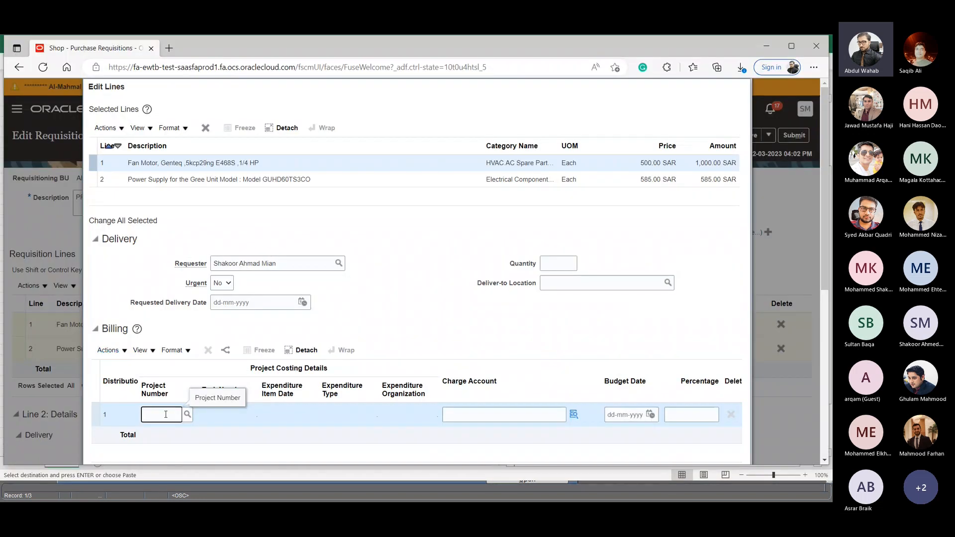
pyautogui.write('JOM')
pyautogui.press('Tab')
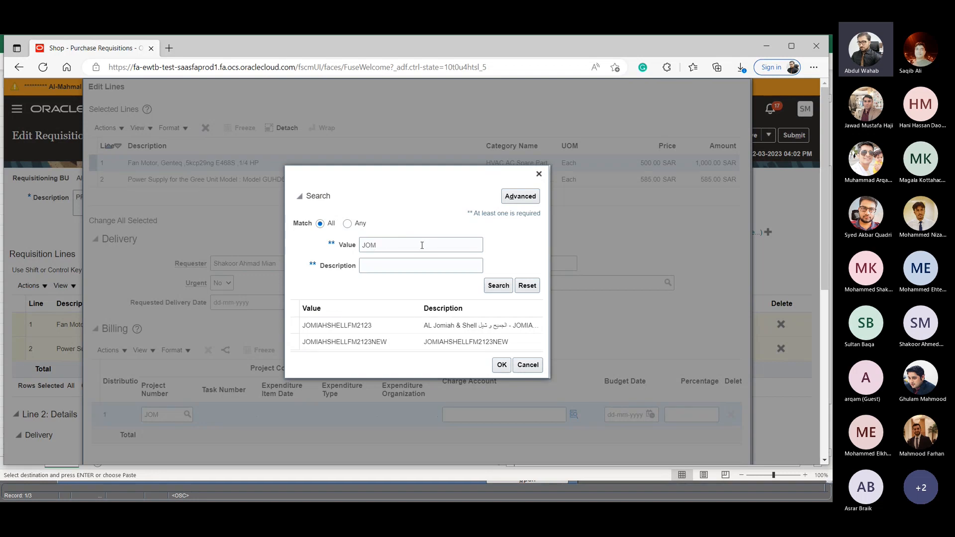
pyautogui.click(348, 326)
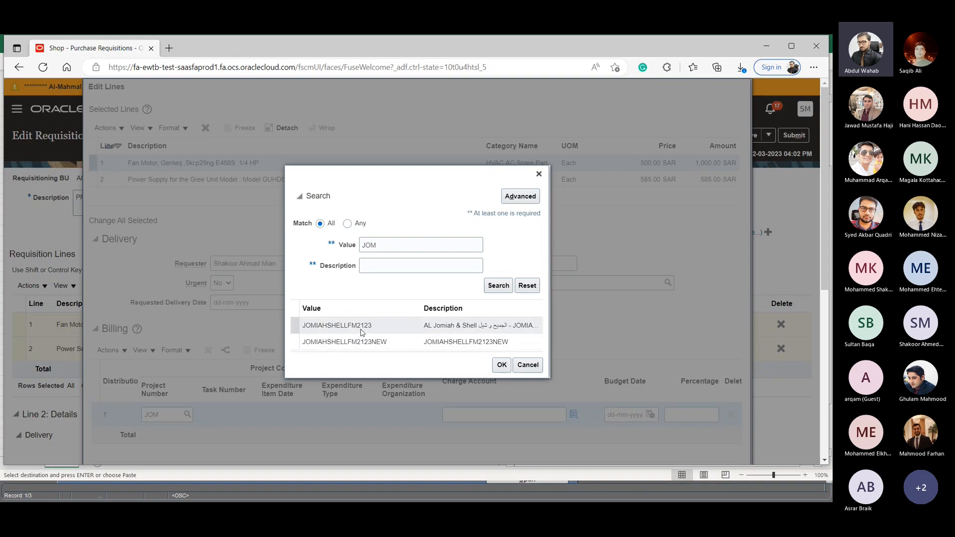
pyautogui.click(382, 346)
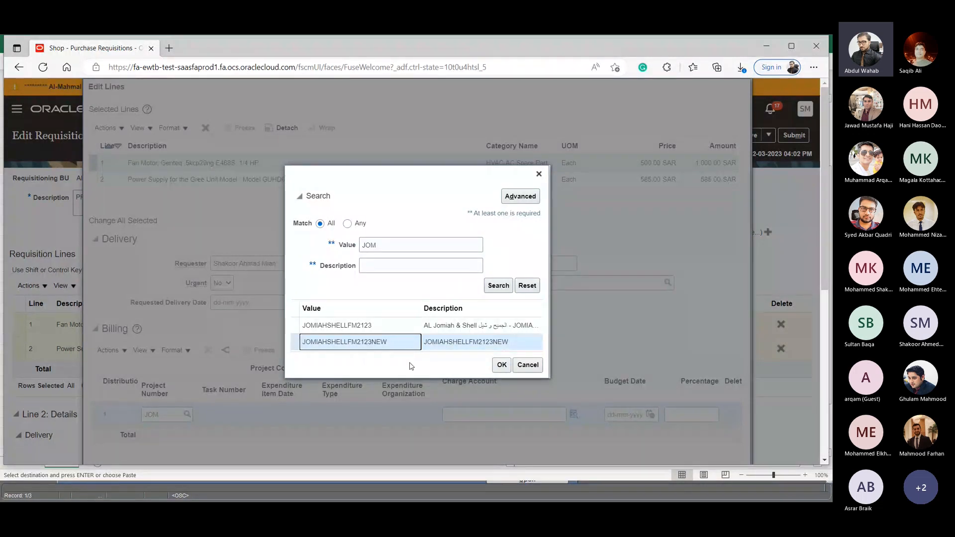
pyautogui.click(501, 365)
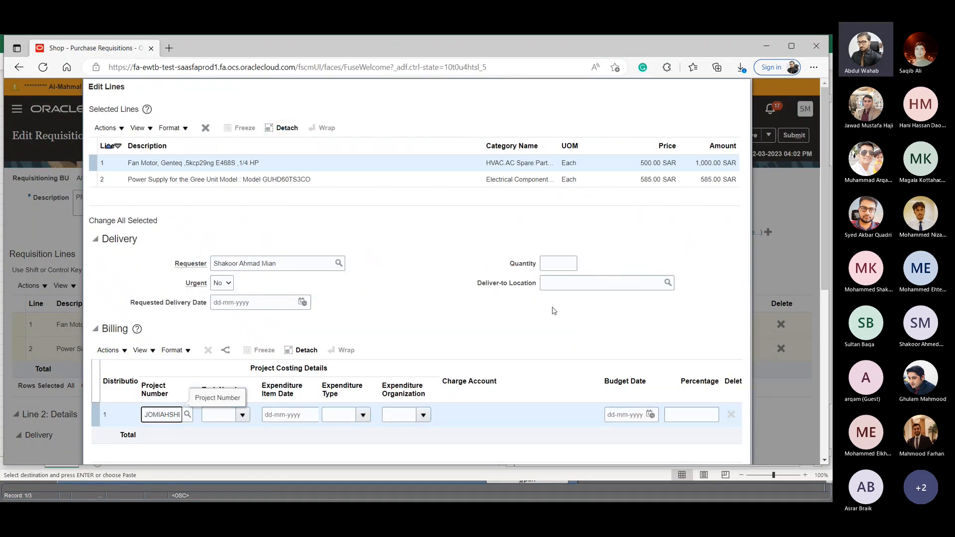
# - Set the billing distribution's task number to 203, OM-Material & Consumables
pyautogui.scroll(-4, 577, 349)
pyautogui.scroll(4, 658, 270)
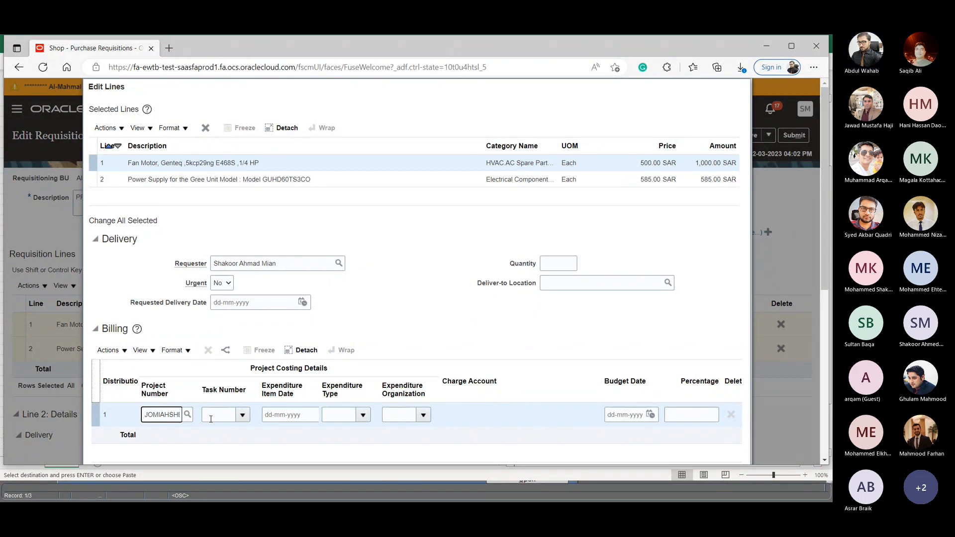
pyautogui.click(212, 417)
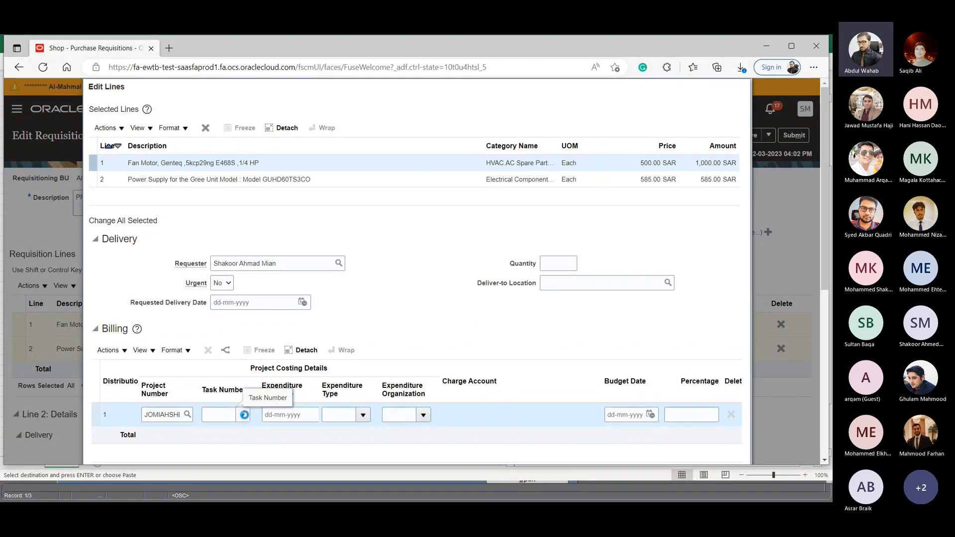
pyautogui.click(243, 414)
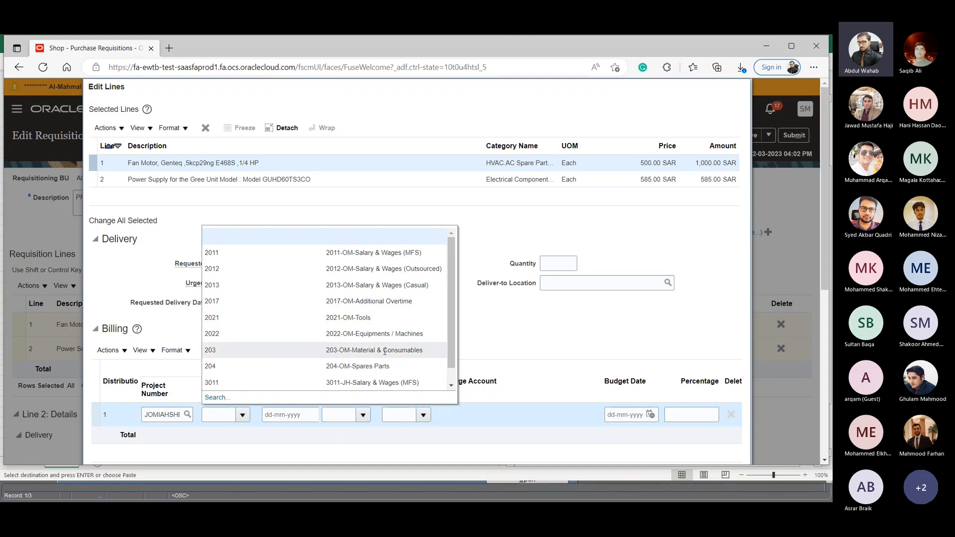
pyautogui.scroll(-2, 359, 324)
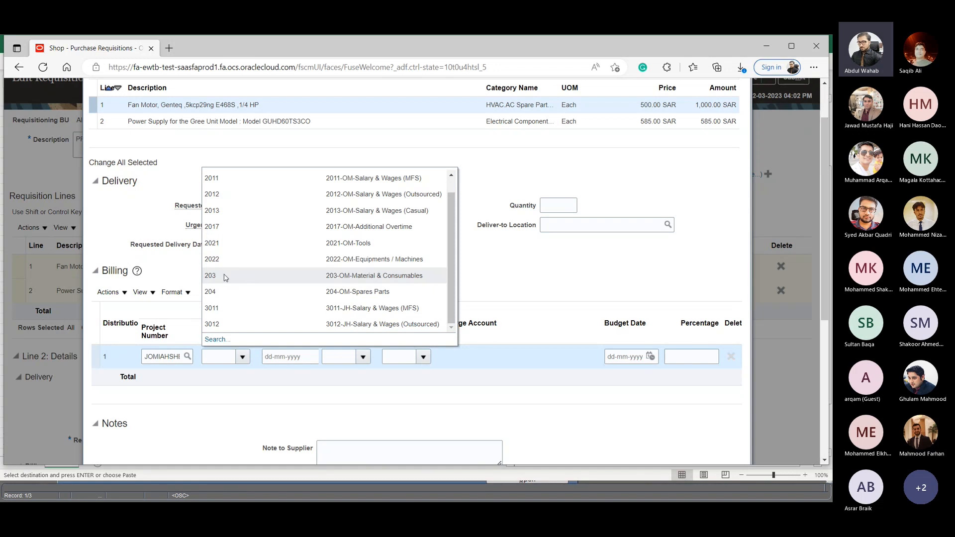
pyautogui.click(225, 277)
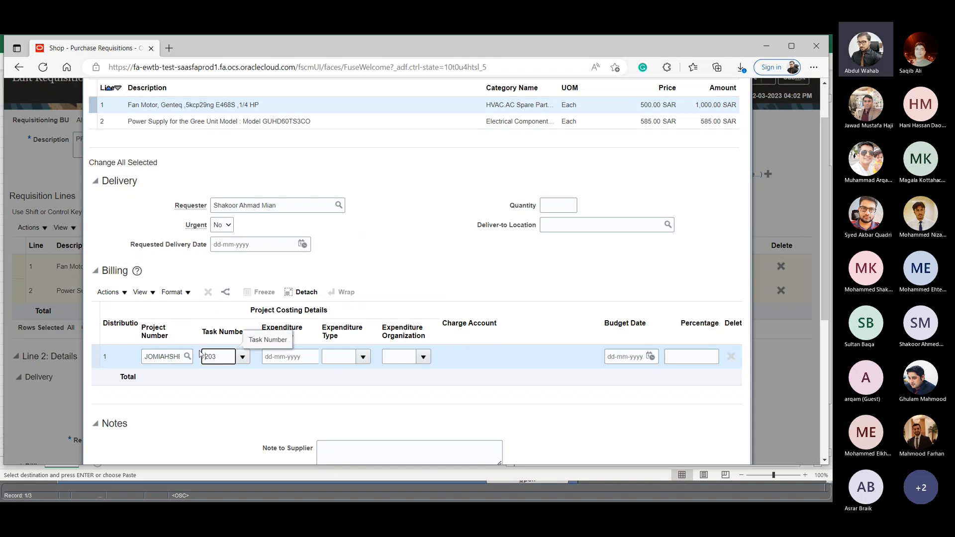
# - Set the distribution's expenditure type to the 203-Material entry by entering 203
pyautogui.click(340, 364)
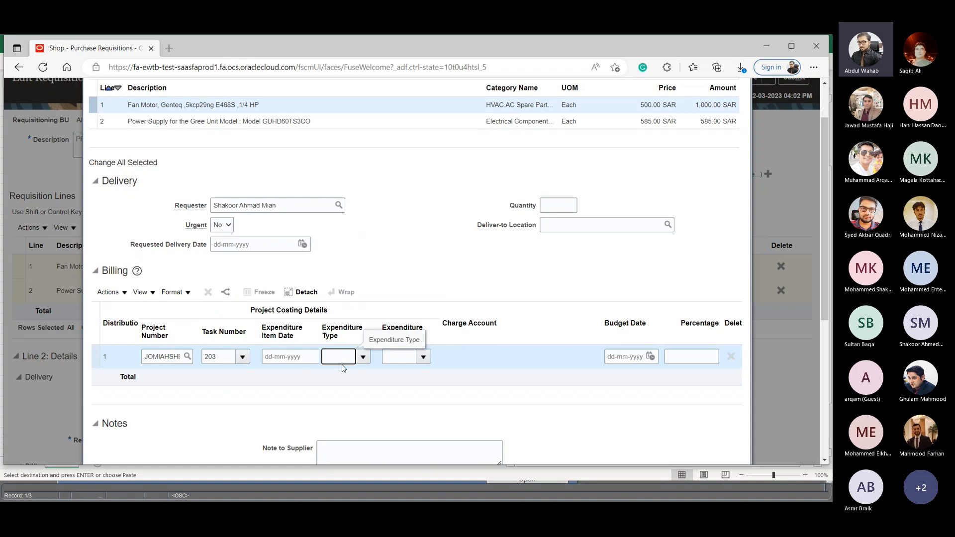
pyautogui.write('203')
pyautogui.press('Tab')
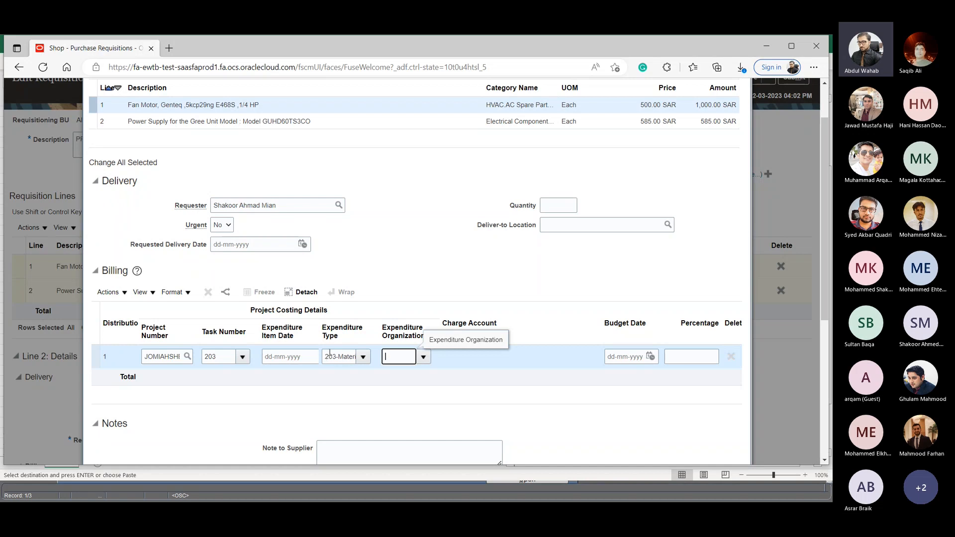
# - Widen the Expenditure Item Date column and set the expenditure item date to 03-03-2023
pyautogui.click(298, 358)
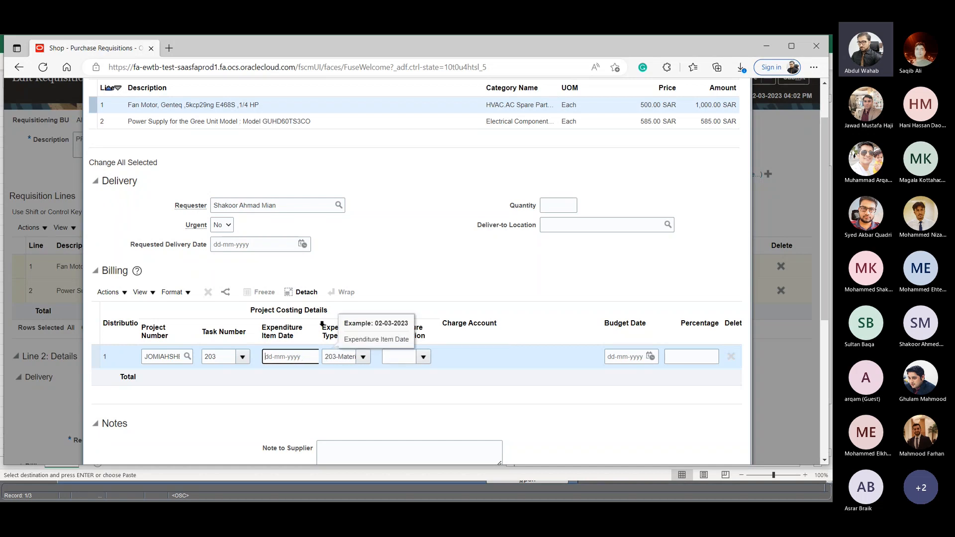
pyautogui.moveTo(322, 324); pyautogui.dragTo(400, 324)
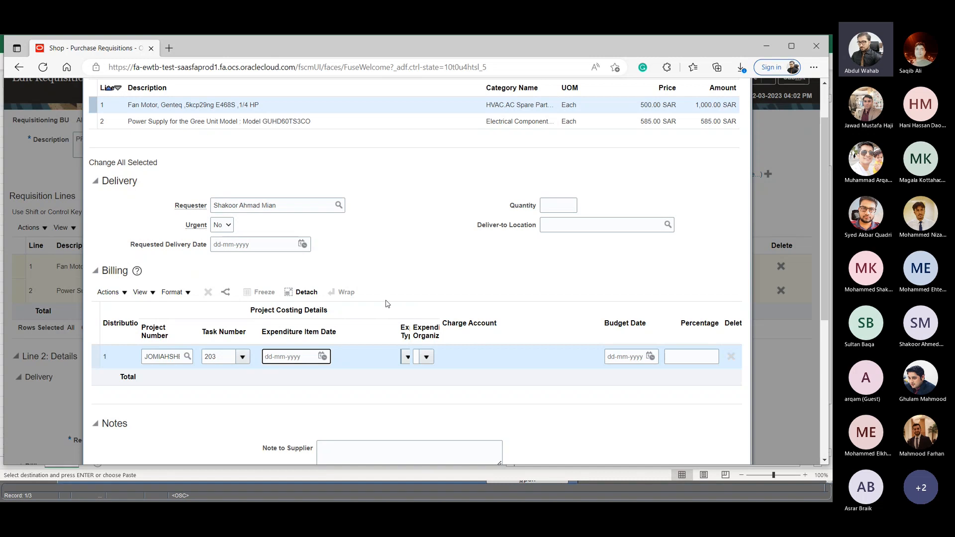
pyautogui.click(323, 356)
pyautogui.click(429, 269)
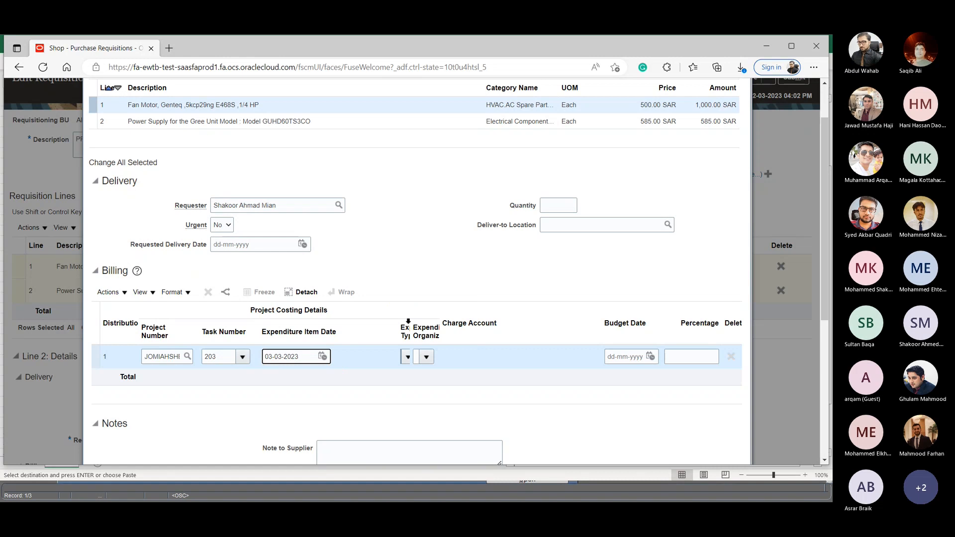
# - Adjust the expenditure type and organization column widths, and set the expenditure organization to Service
pyautogui.moveTo(411, 330); pyautogui.dragTo(447, 334)
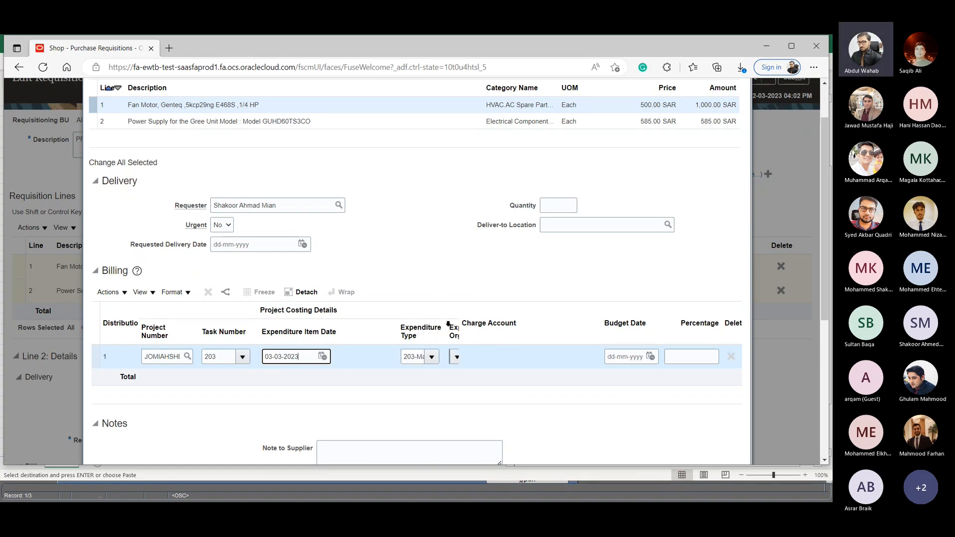
pyautogui.moveTo(458, 323); pyautogui.dragTo(482, 326)
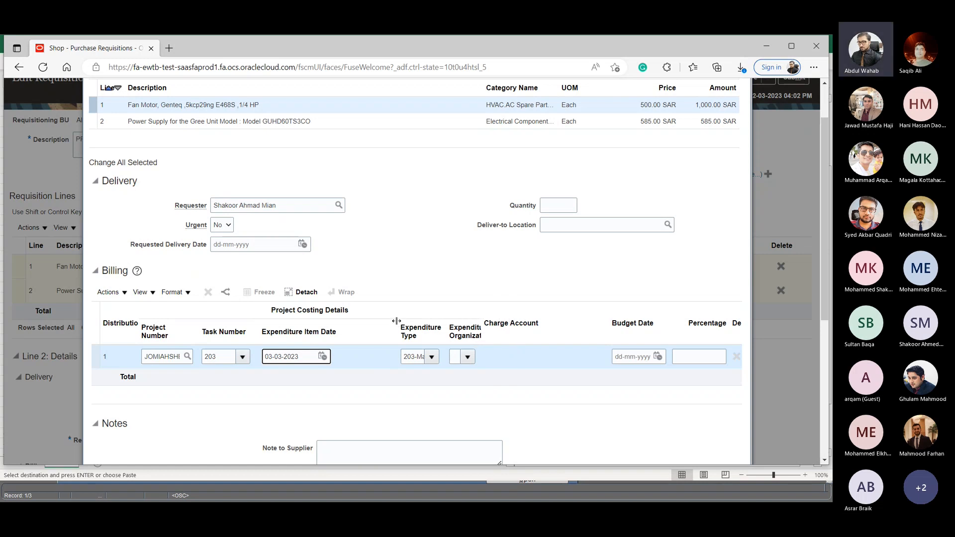
pyautogui.moveTo(397, 323); pyautogui.dragTo(371, 324)
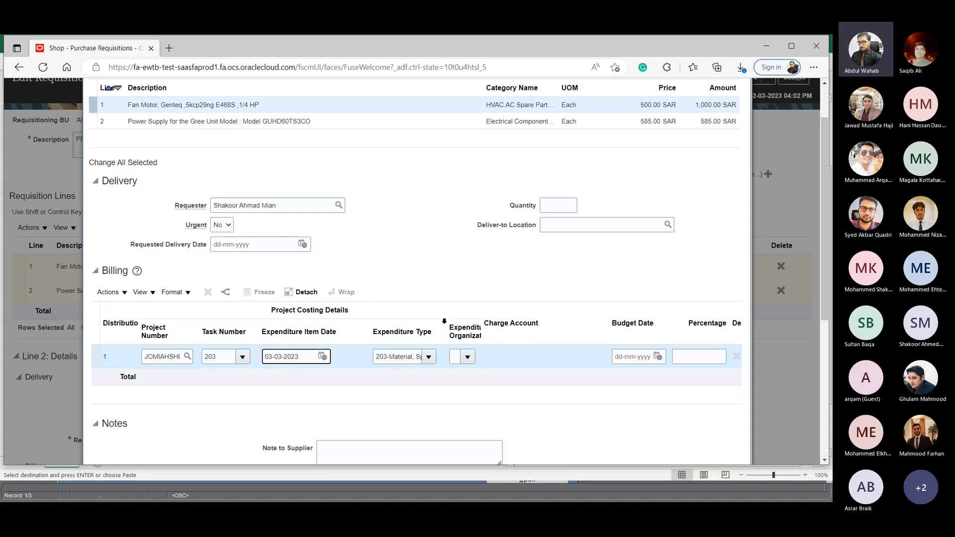
pyautogui.moveTo(442, 319); pyautogui.dragTo(435, 319)
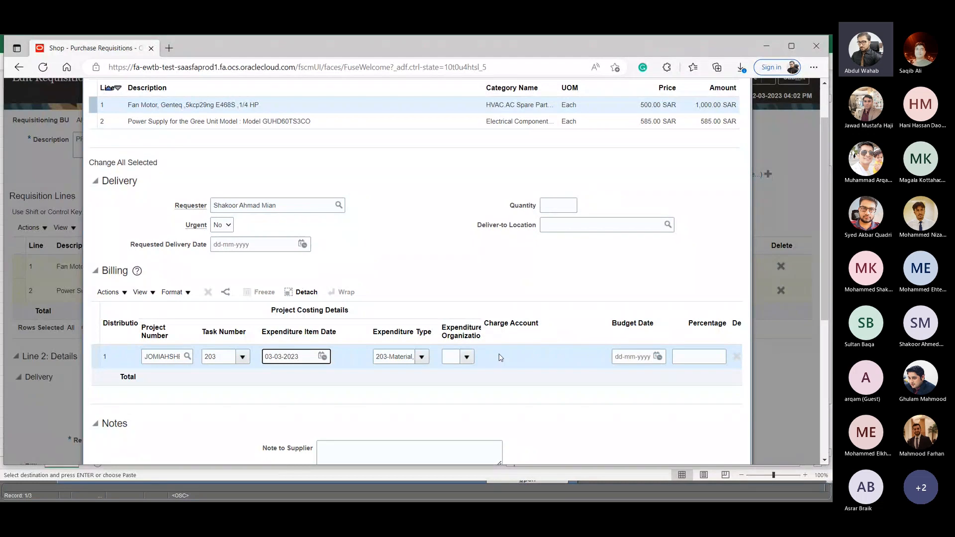
pyautogui.click(467, 358)
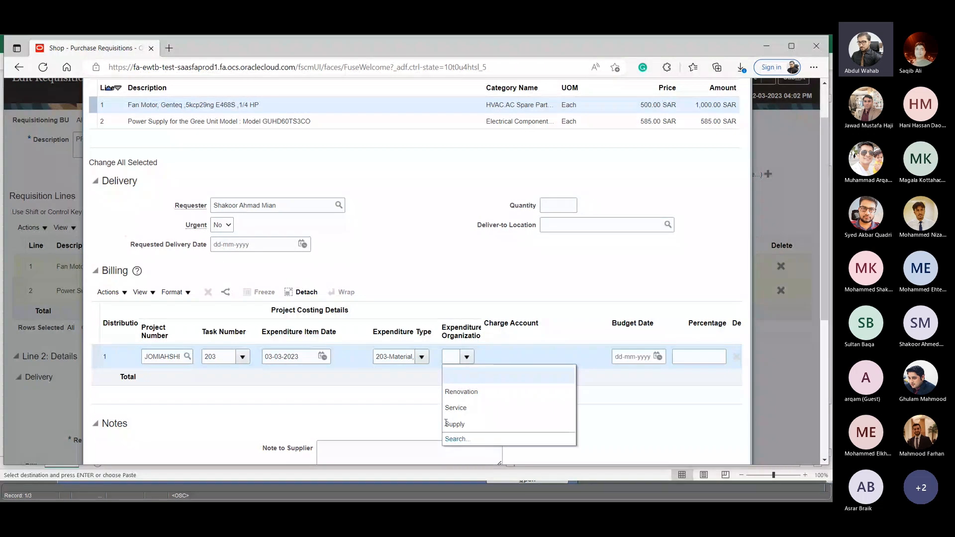
pyautogui.click(485, 408)
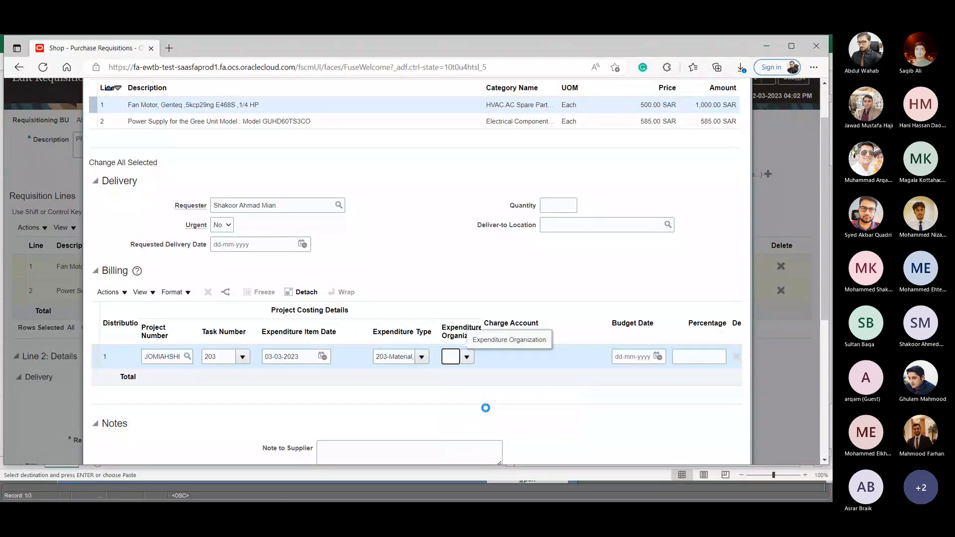
# - Set the budget date to 03-03-2023 and the percentage to 100, and apply the changes to both lines
pyautogui.click(658, 356)
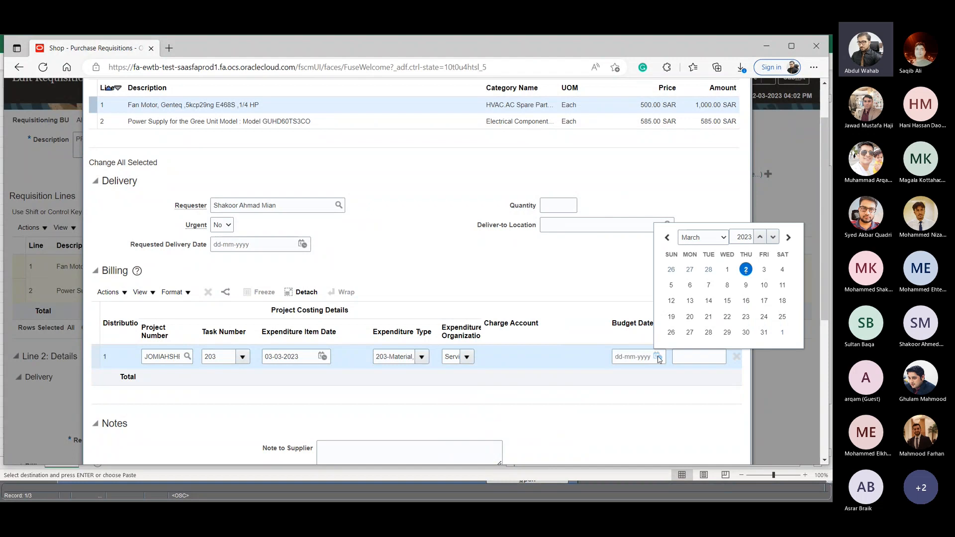
pyautogui.click(764, 273)
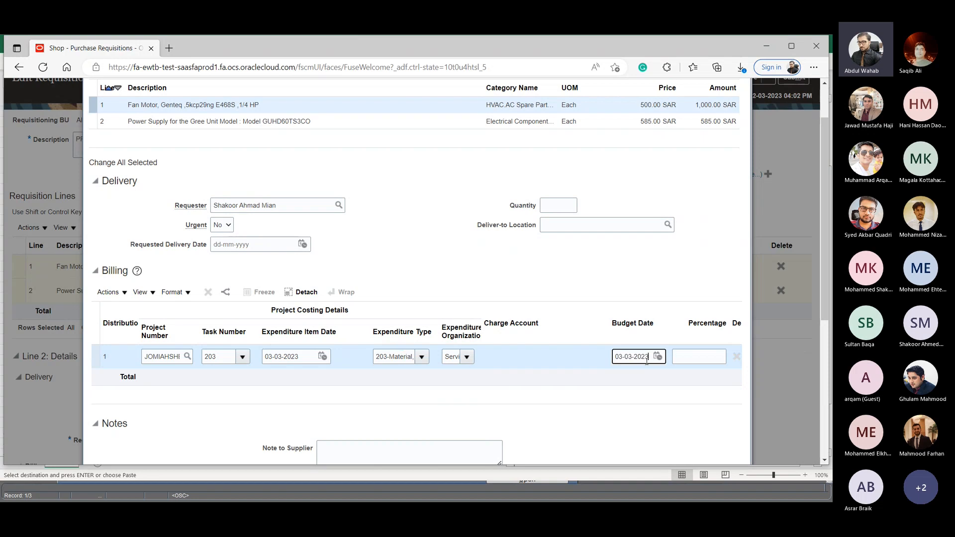
pyautogui.click(706, 353)
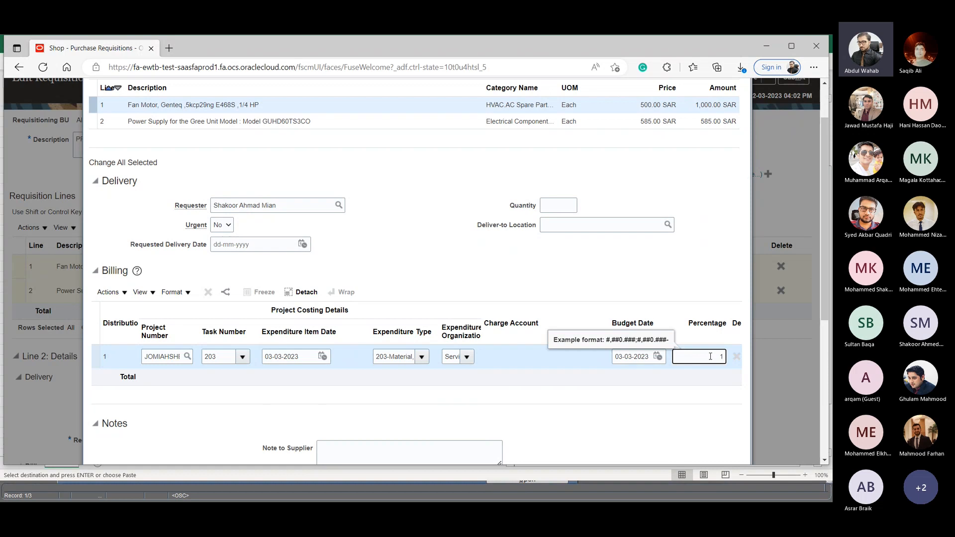
pyautogui.write('100')
pyautogui.scroll(-2, 654, 348)
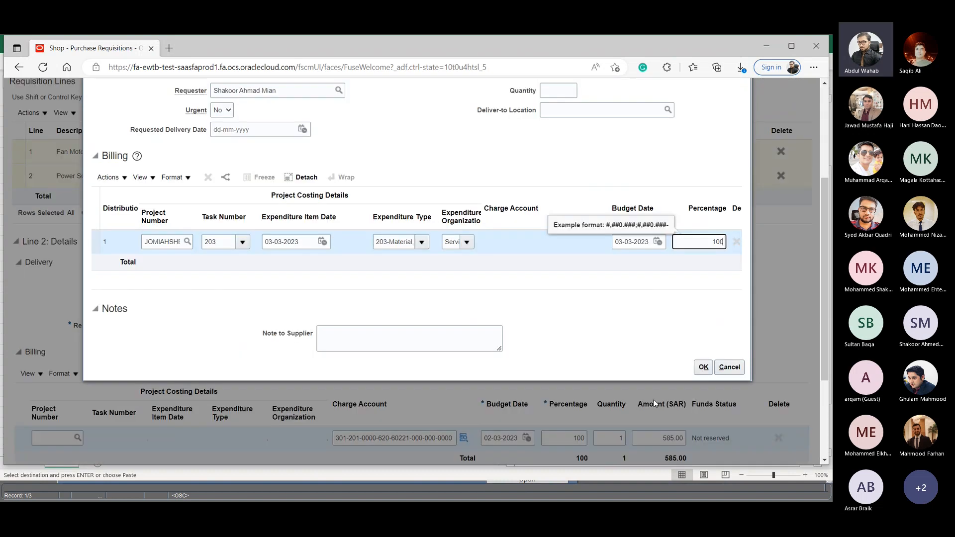
pyautogui.click(704, 367)
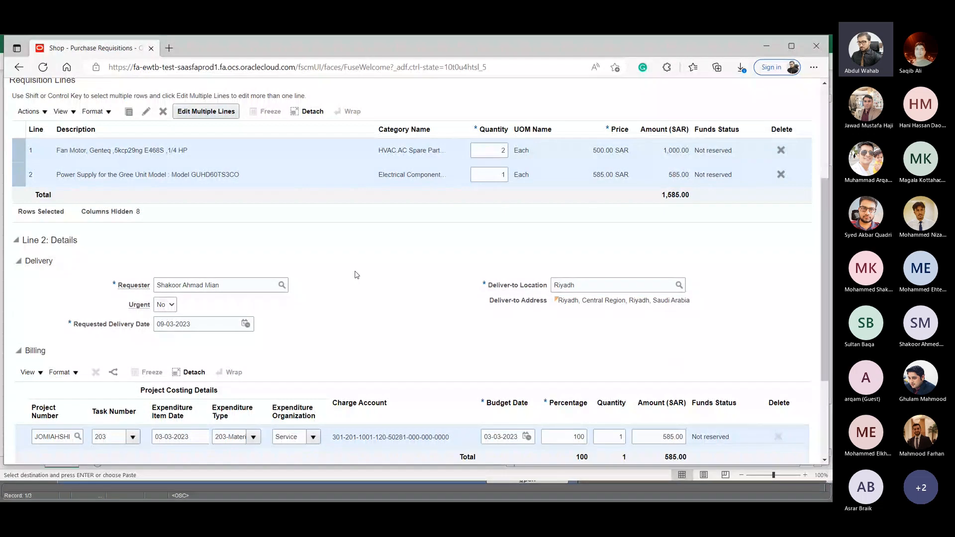
# - Check the project costing details and charge account of the Fan Motor and Power Supply lines in turn
pyautogui.scroll(-1, 378, 299)
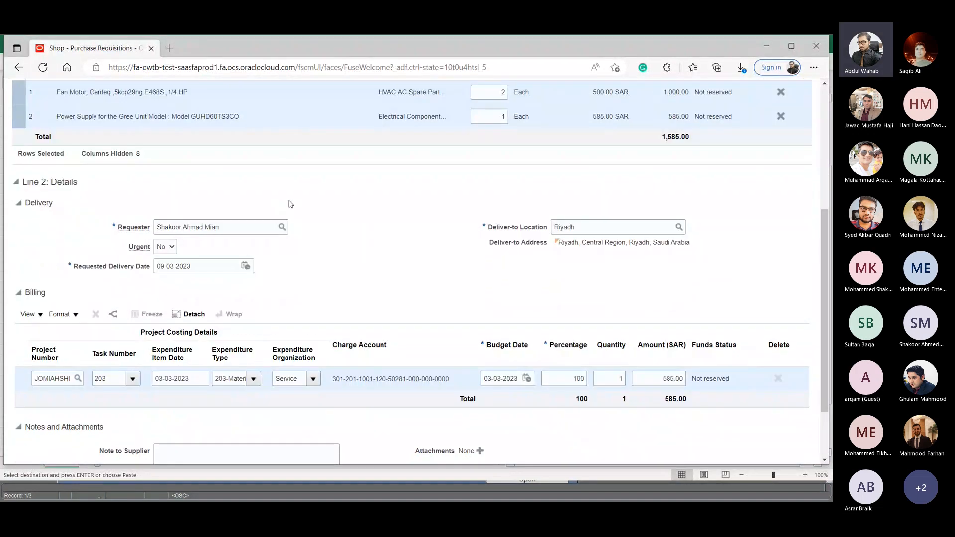
pyautogui.click(153, 91)
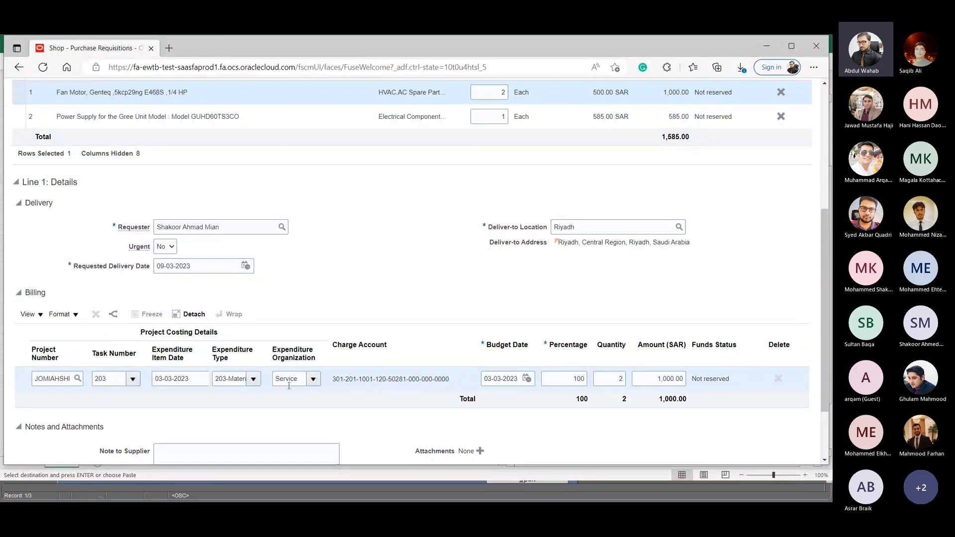
pyautogui.scroll(1, 133, 164)
pyautogui.click(140, 175)
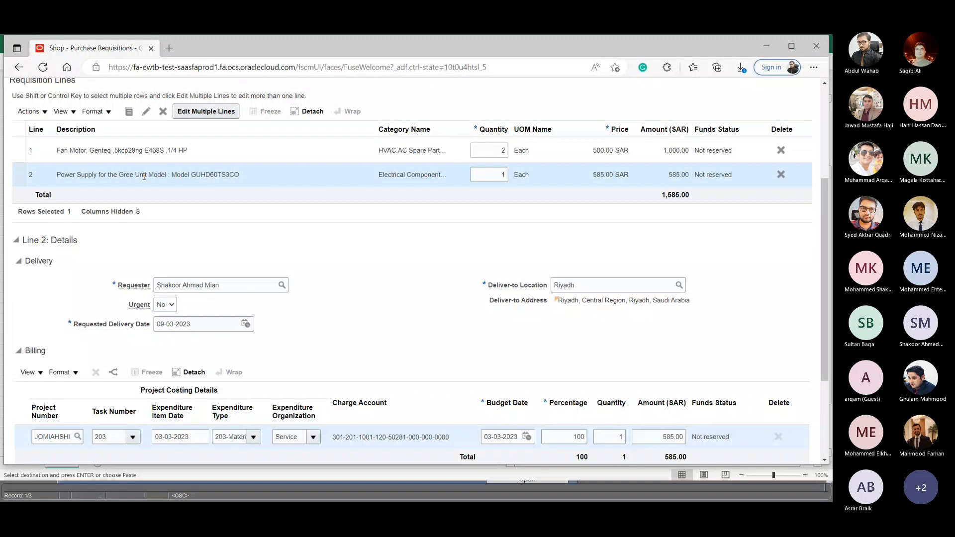
pyautogui.scroll(-2, 144, 176)
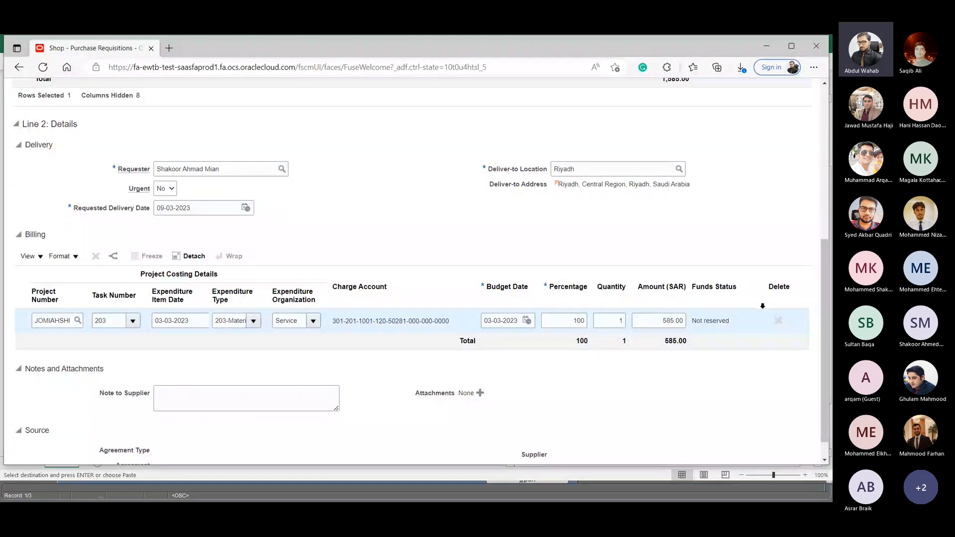
pyautogui.scroll(2, 394, 179)
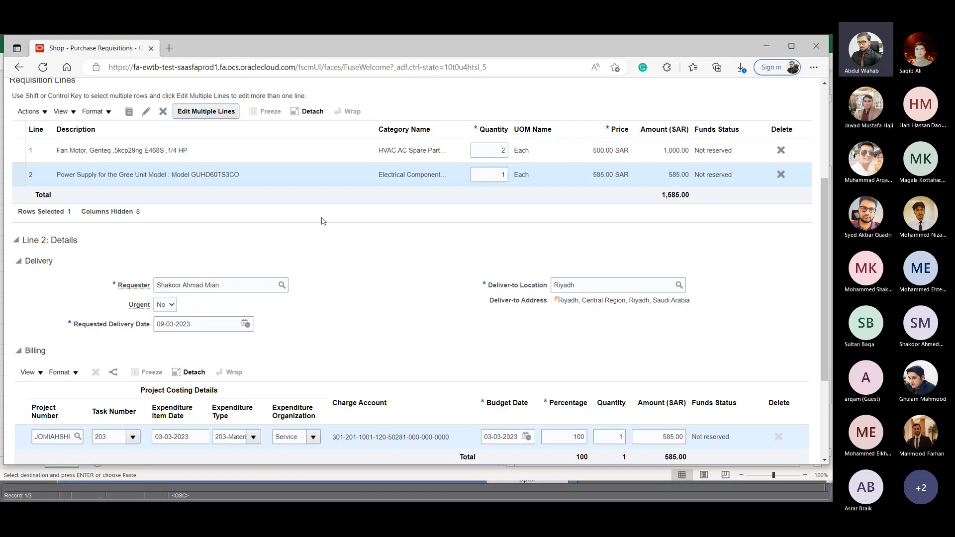
# - Select both requisition lines for combined editing, and review line 1's delivery, billing, notes and attachments sections
pyautogui.scroll(4, 215, 225)
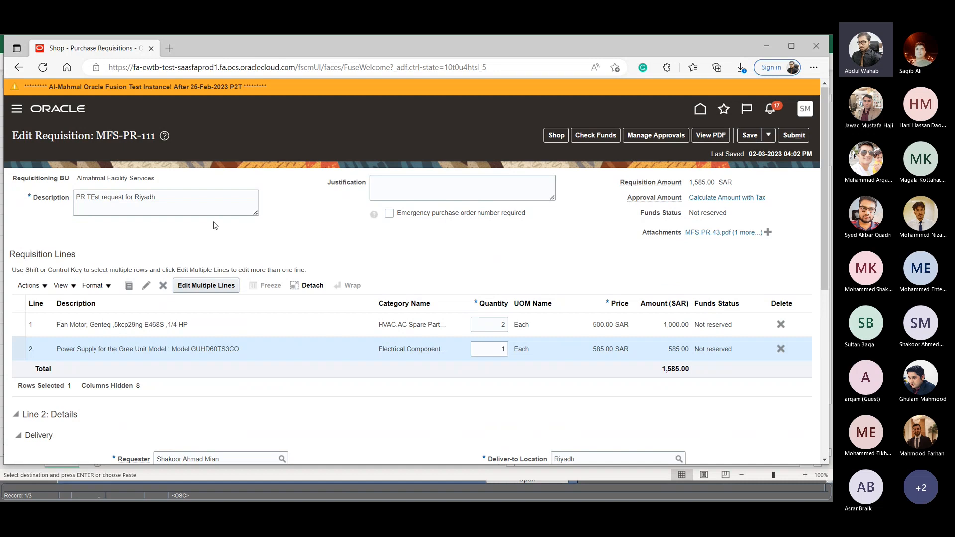
pyautogui.click(21, 309)
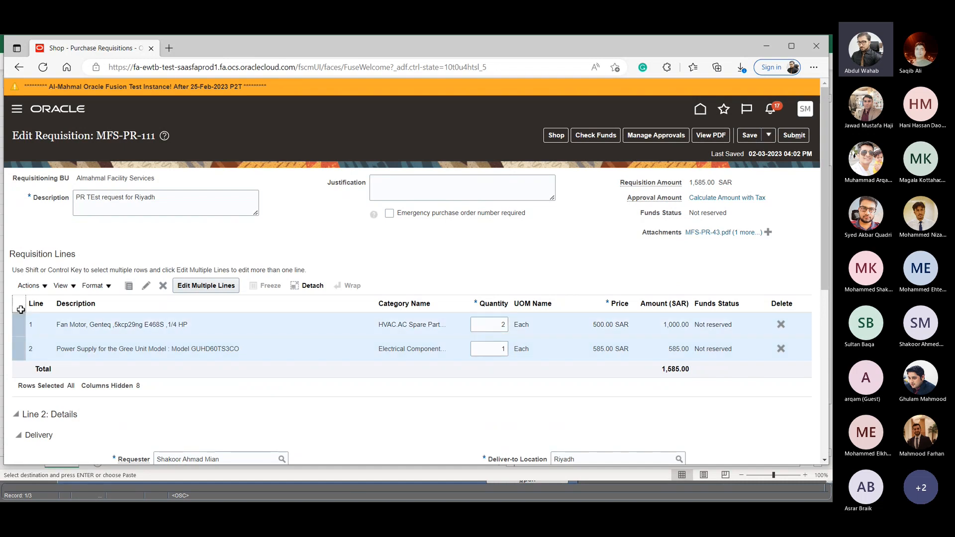
pyautogui.click(213, 287)
pyautogui.scroll(-2, 517, 402)
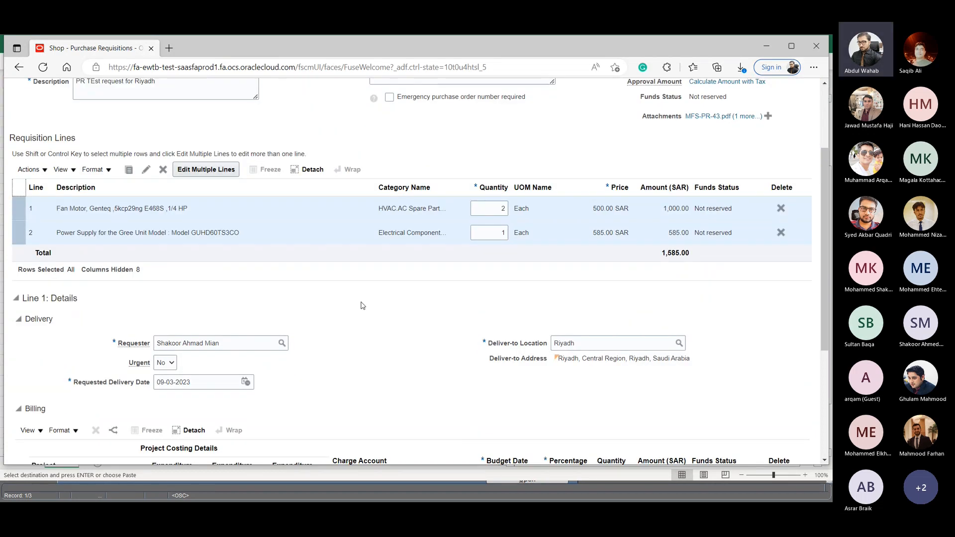
pyautogui.scroll(-2, 362, 305)
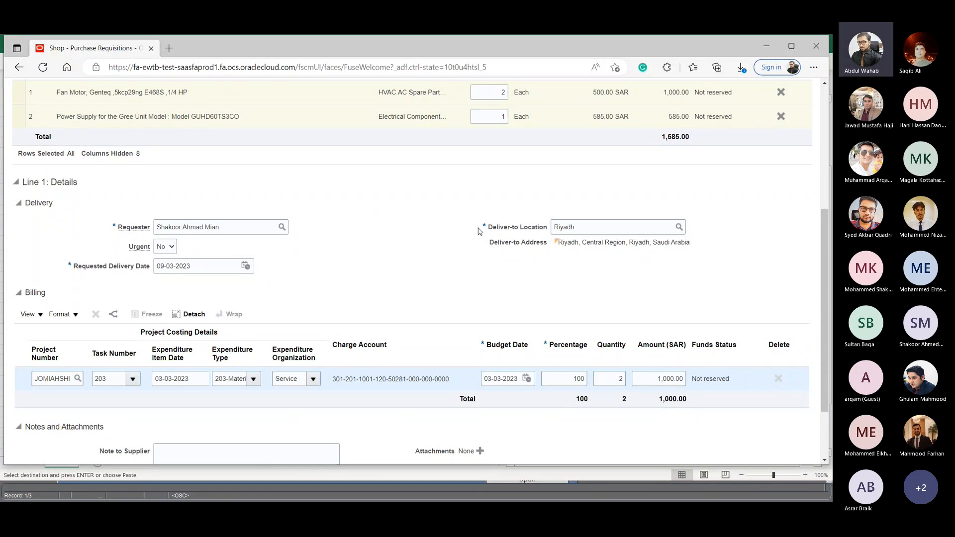
pyautogui.scroll(4, 478, 234)
pyautogui.scroll(-6, 479, 239)
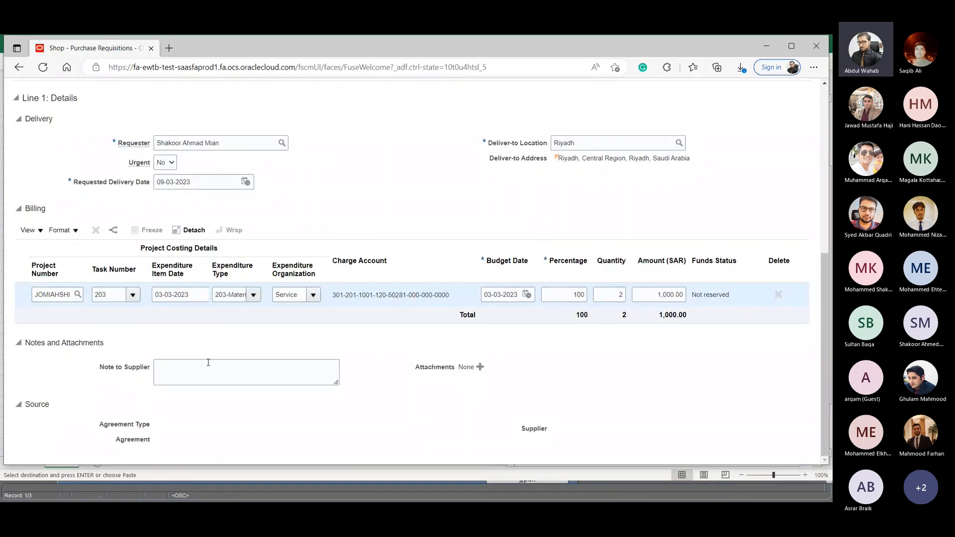
# - Go to line 1's supplier note without adding text, and save the requisition
pyautogui.click(186, 369)
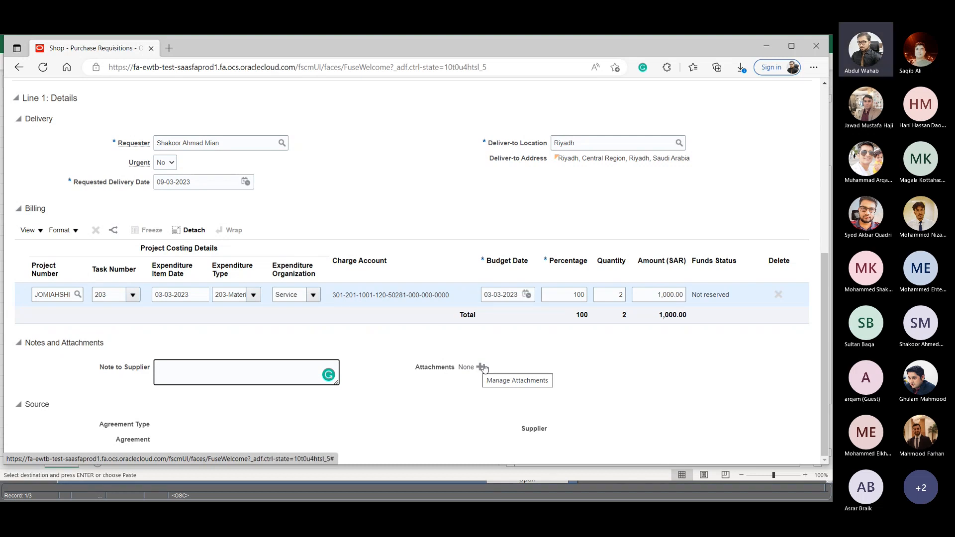
pyautogui.scroll(6, 671, 238)
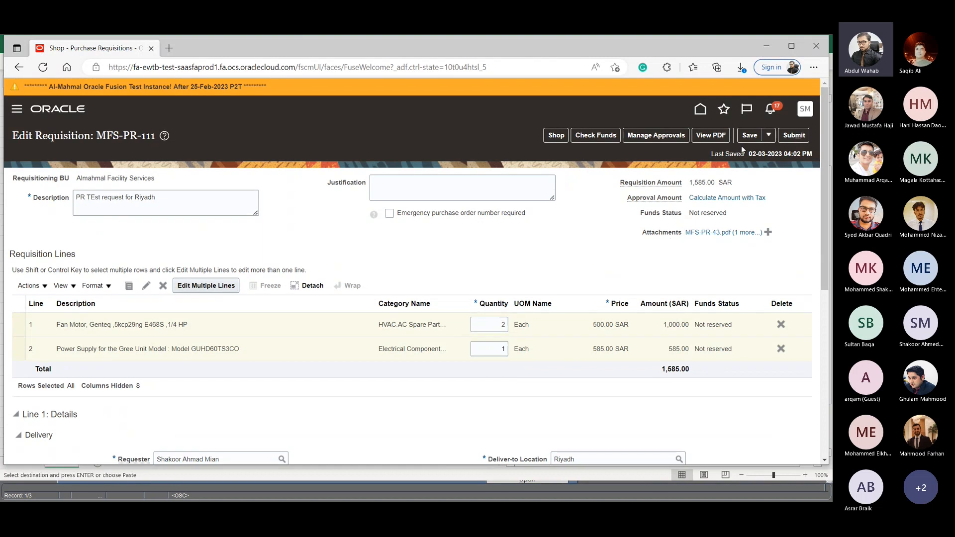
pyautogui.click(748, 137)
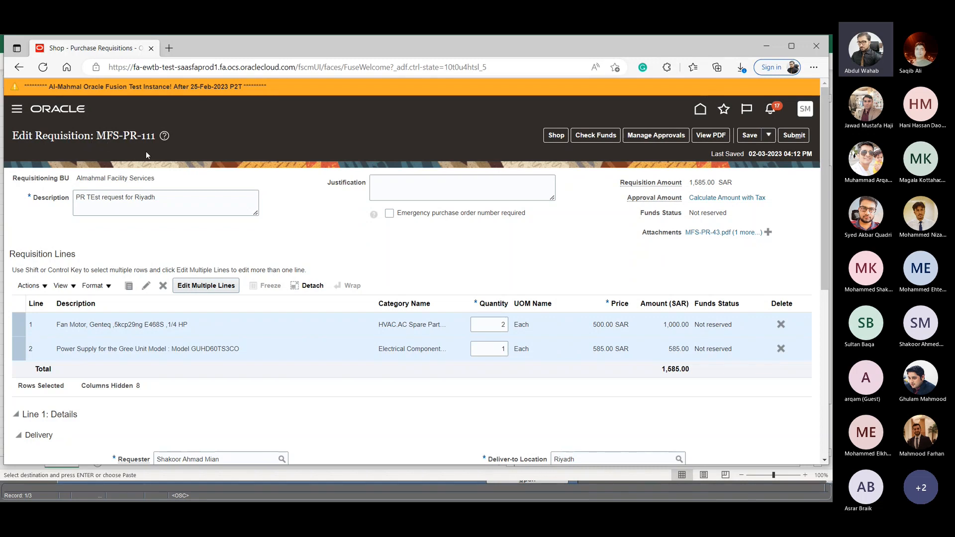
# - Review the requisition's approval stages and participants, and return to the requisition
pyautogui.scroll(-6, 397, 238)
pyautogui.scroll(6, 522, 212)
pyautogui.click(647, 134)
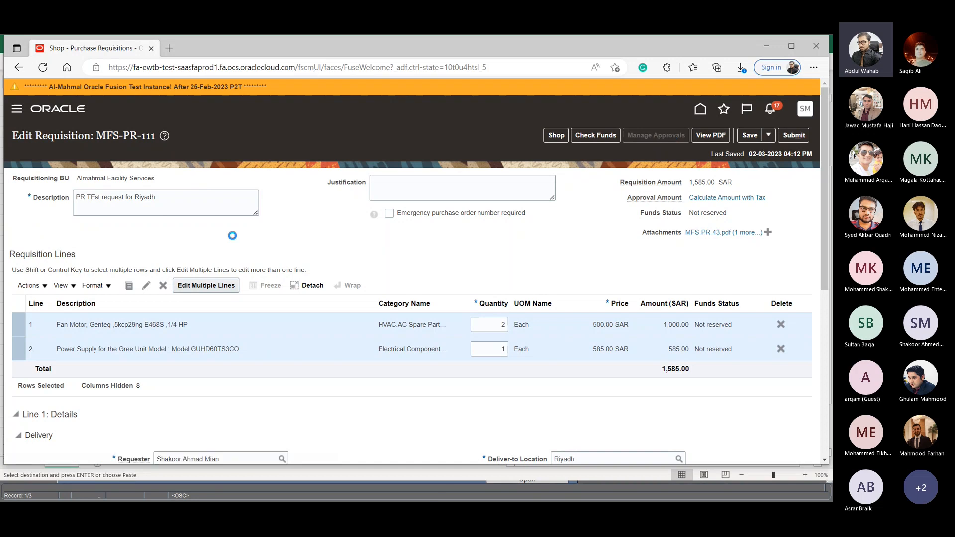
pyautogui.scroll(-1, 104, 179)
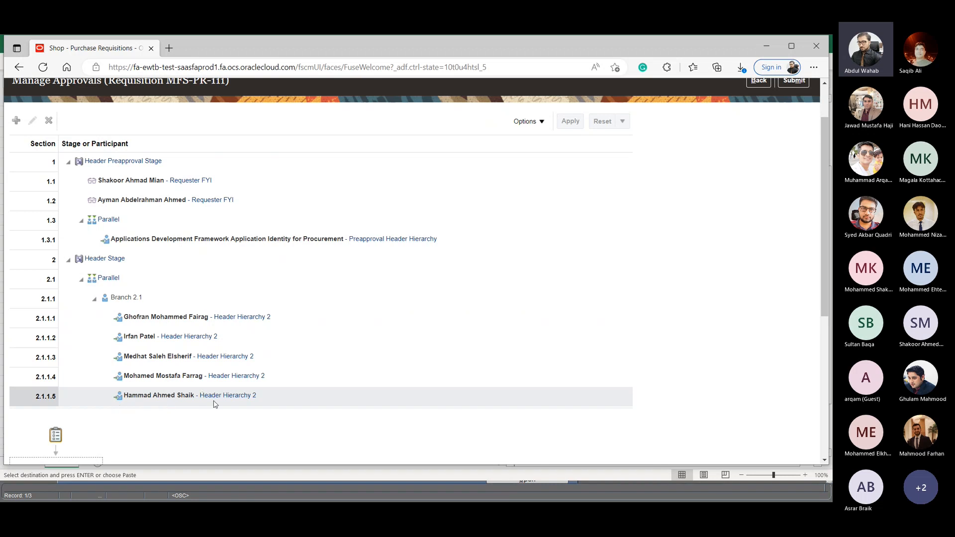
pyautogui.scroll(3, 404, 264)
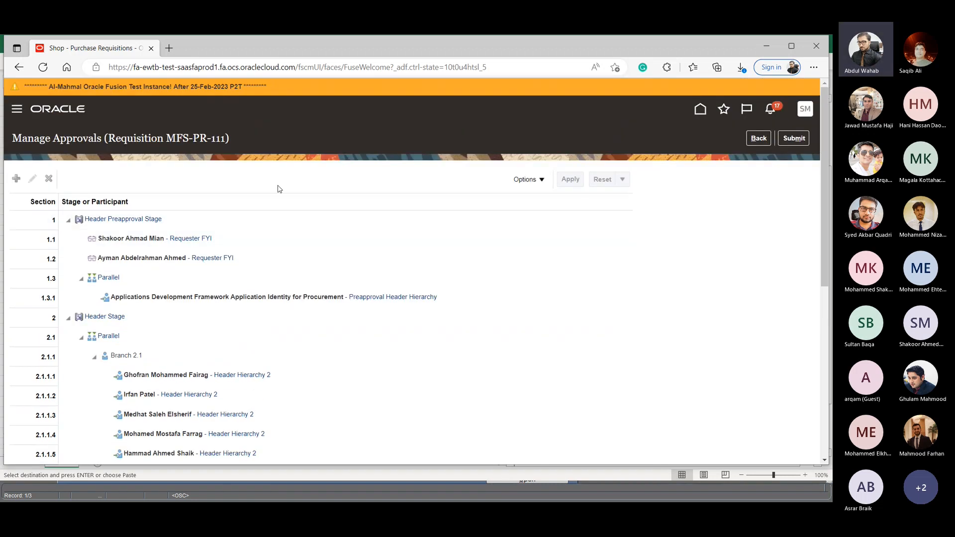
pyautogui.scroll(-3, 441, 315)
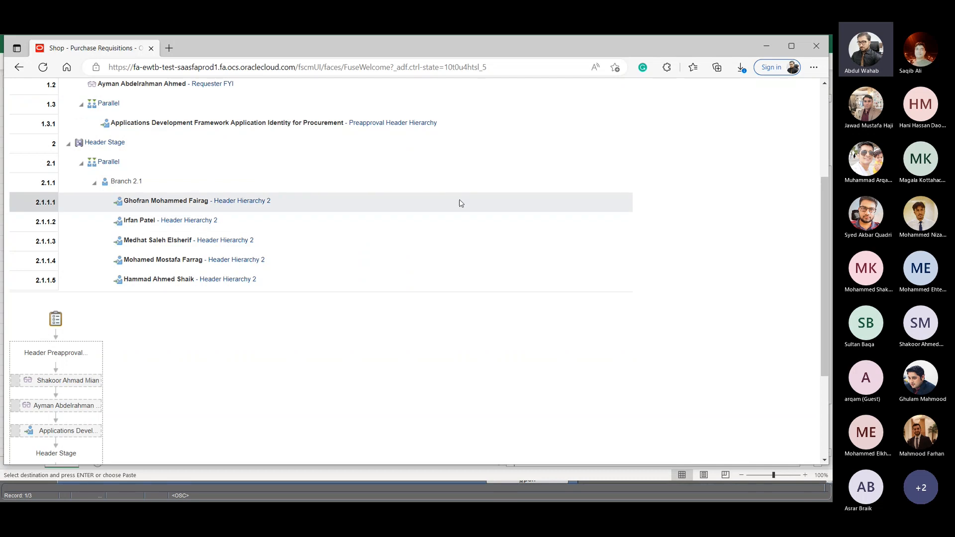
pyautogui.scroll(5, 472, 199)
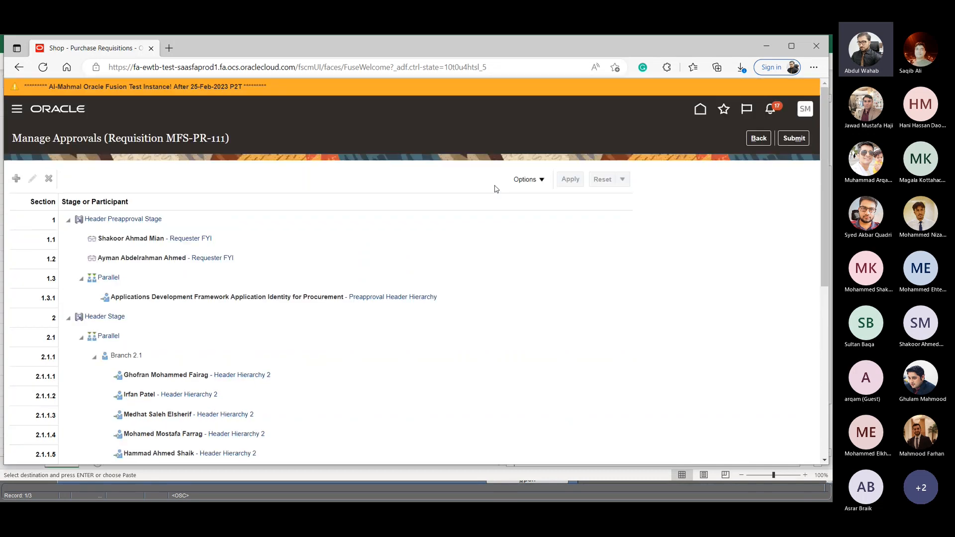
pyautogui.click(759, 138)
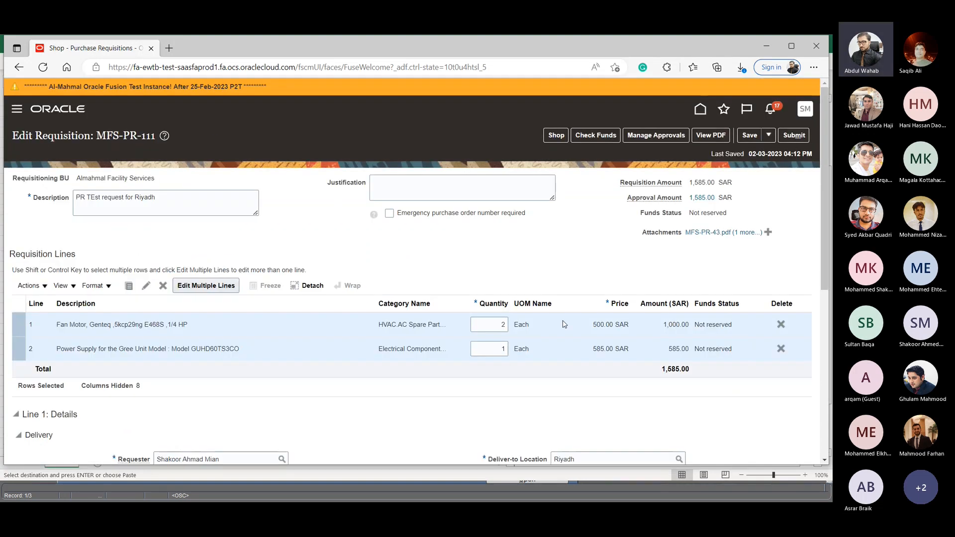
# - Set the quantity of the Fan Motor line to 1
pyautogui.click(498, 326)
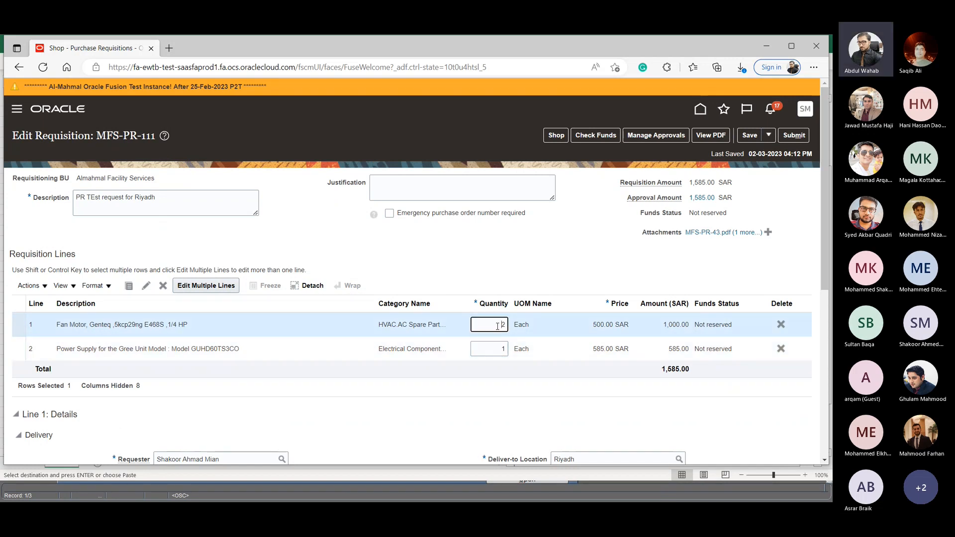
pyautogui.write('1')
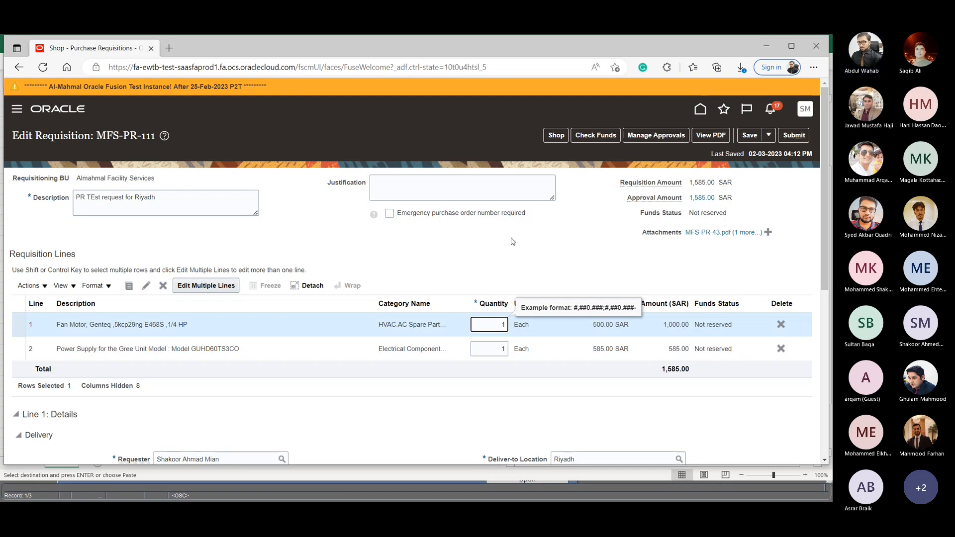
pyautogui.press('Tab')
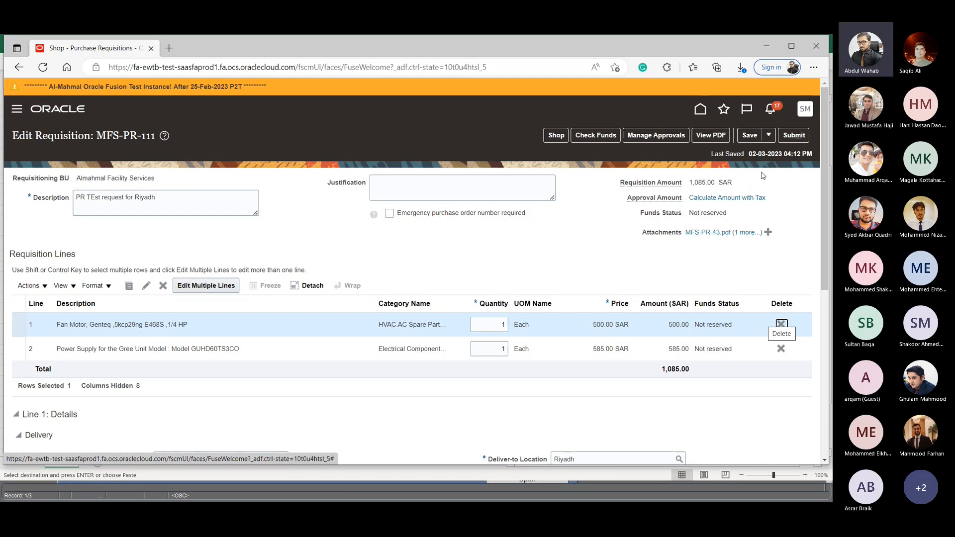
# - Check the approval hierarchy again for the lower requisition amount, and return to editing the requisition
pyautogui.click(664, 139)
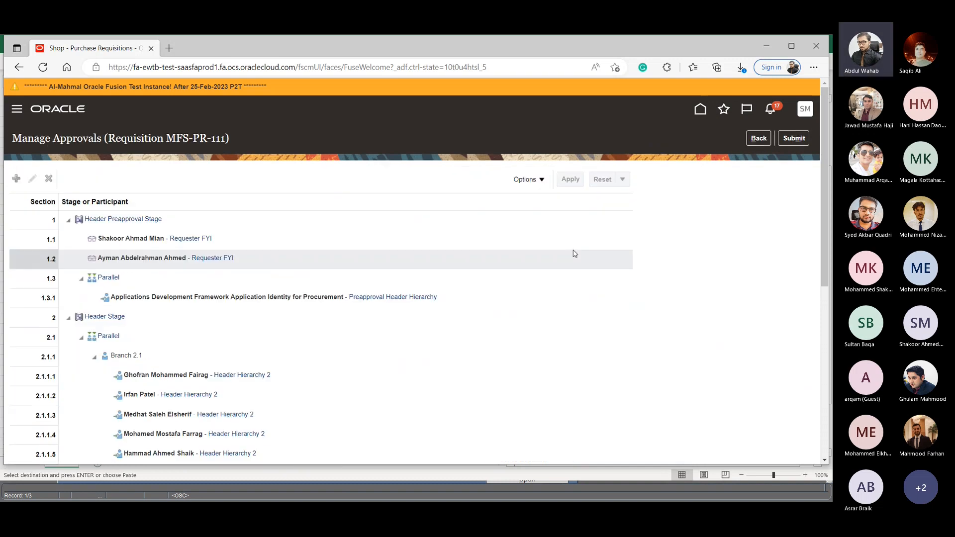
pyautogui.scroll(-1, 539, 300)
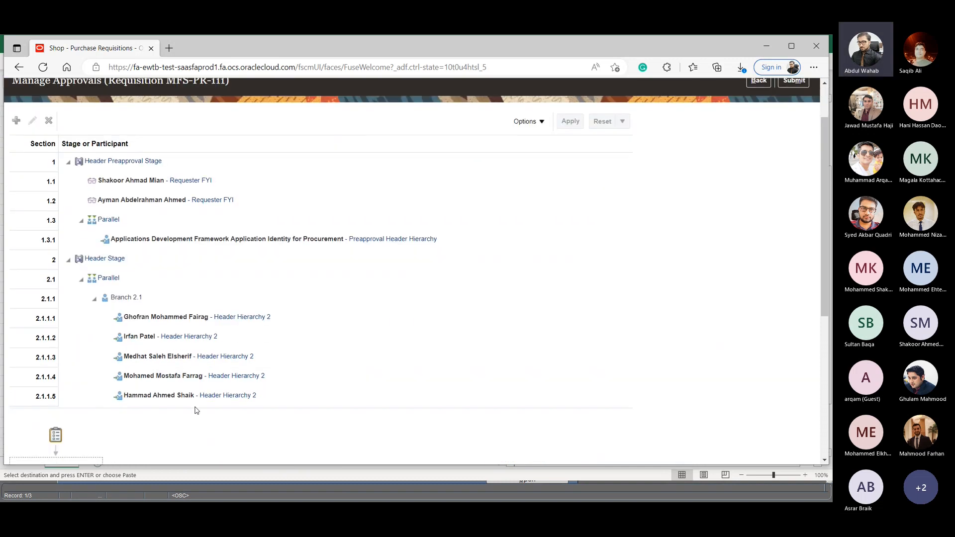
pyautogui.scroll(1, 679, 243)
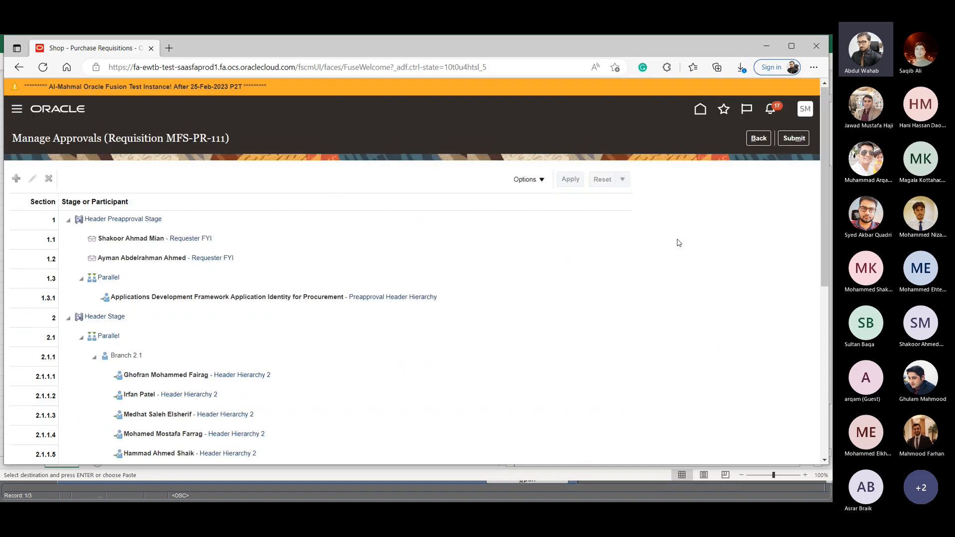
pyautogui.click(756, 138)
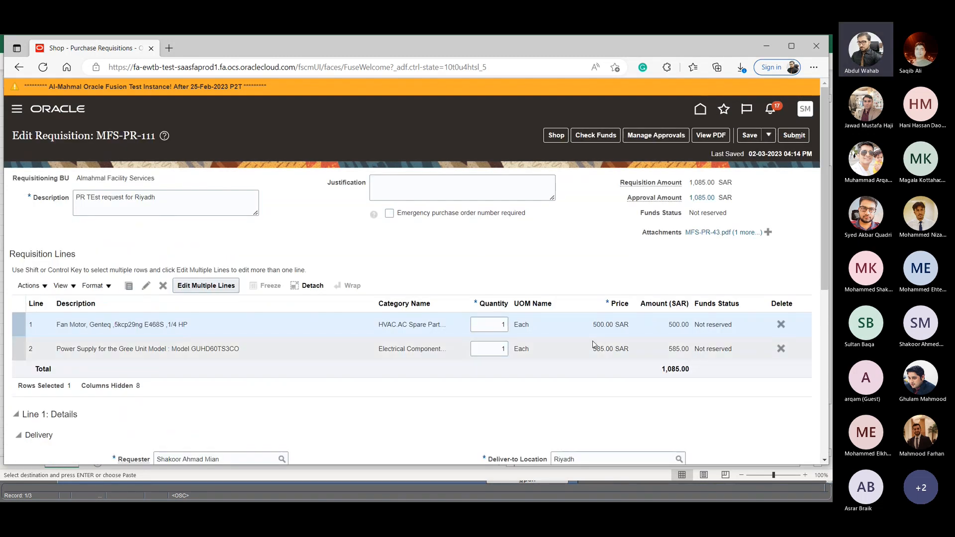
# - Delete the Fan Motor line, and save and funds-check the requisition
pyautogui.click(780, 326)
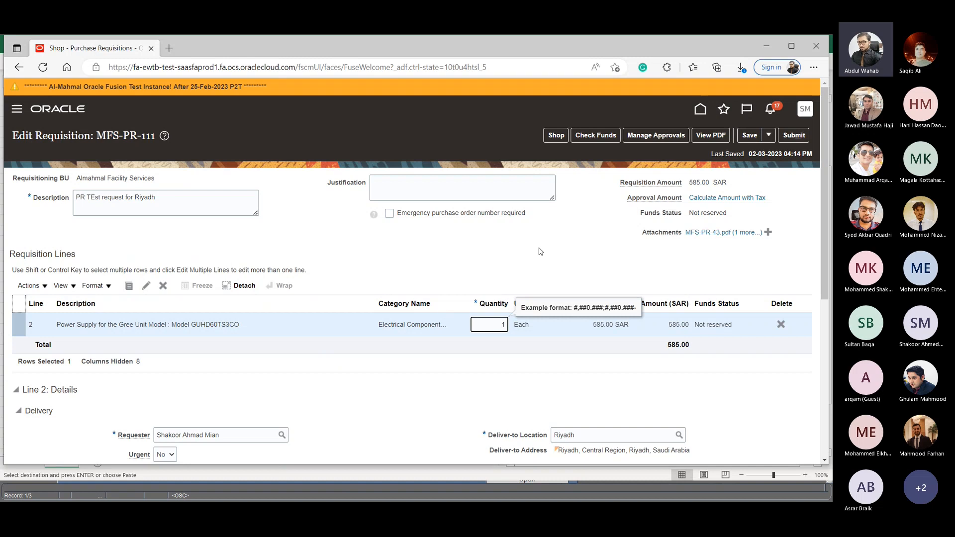
pyautogui.click(749, 136)
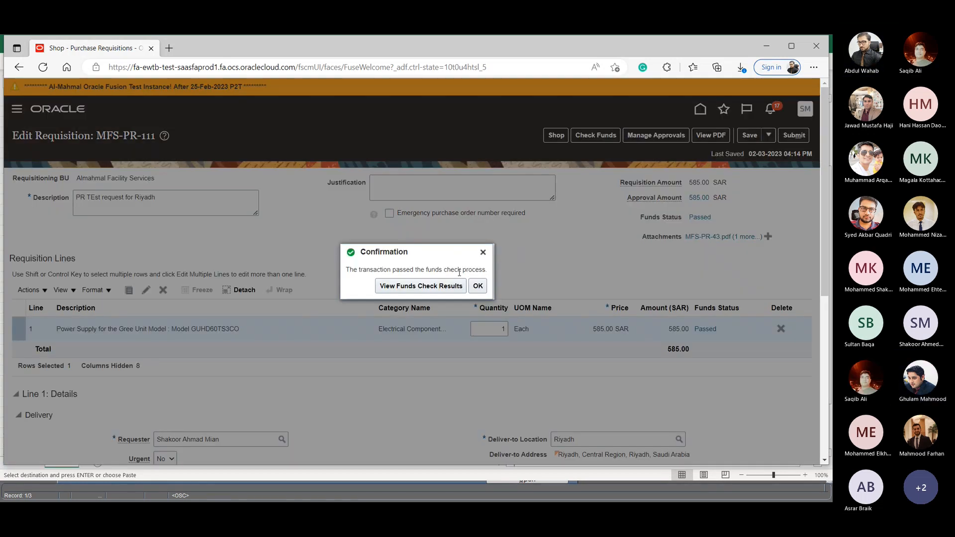
# - Examine the funds check results in both the Transaction and Budget views, and close the results and confirmation
pyautogui.click(414, 286)
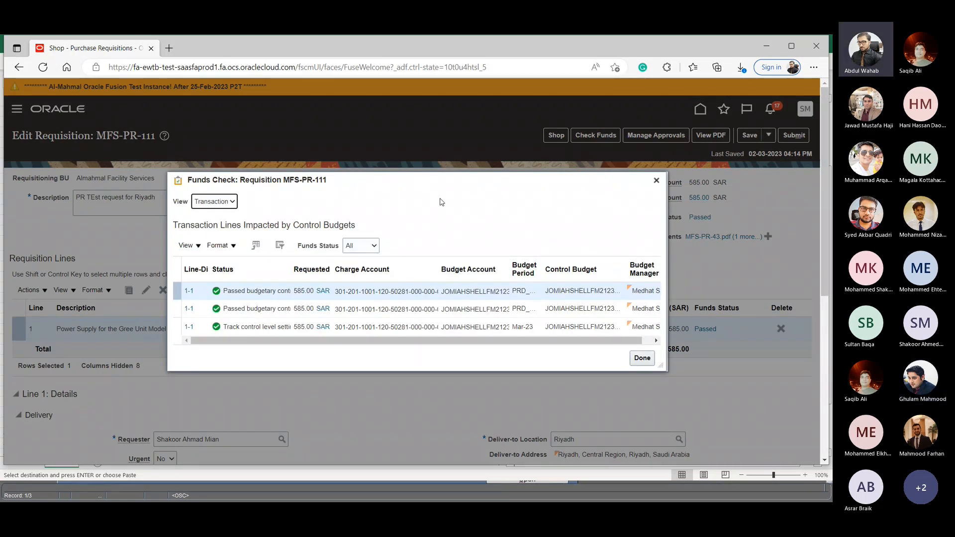
pyautogui.click(219, 201)
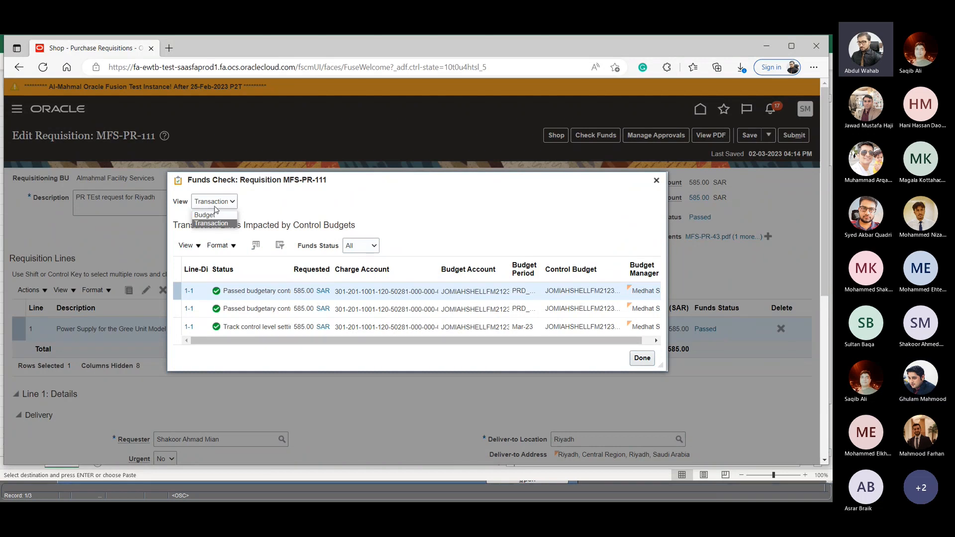
pyautogui.click(215, 213)
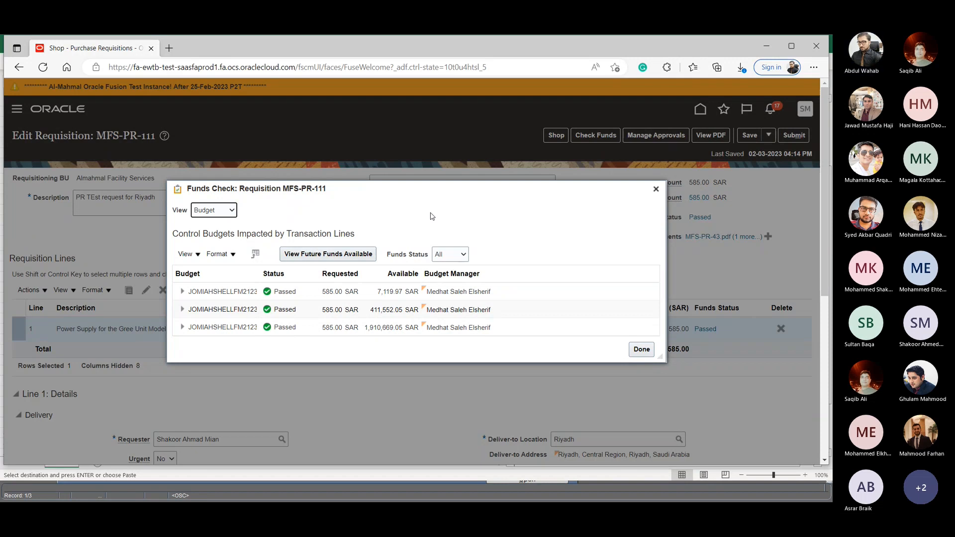
pyautogui.click(642, 349)
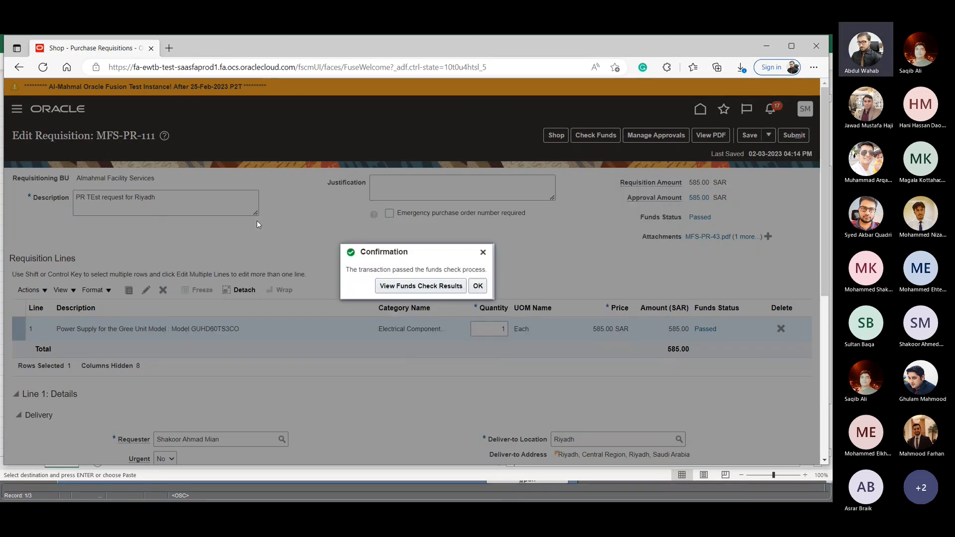
pyautogui.click(418, 287)
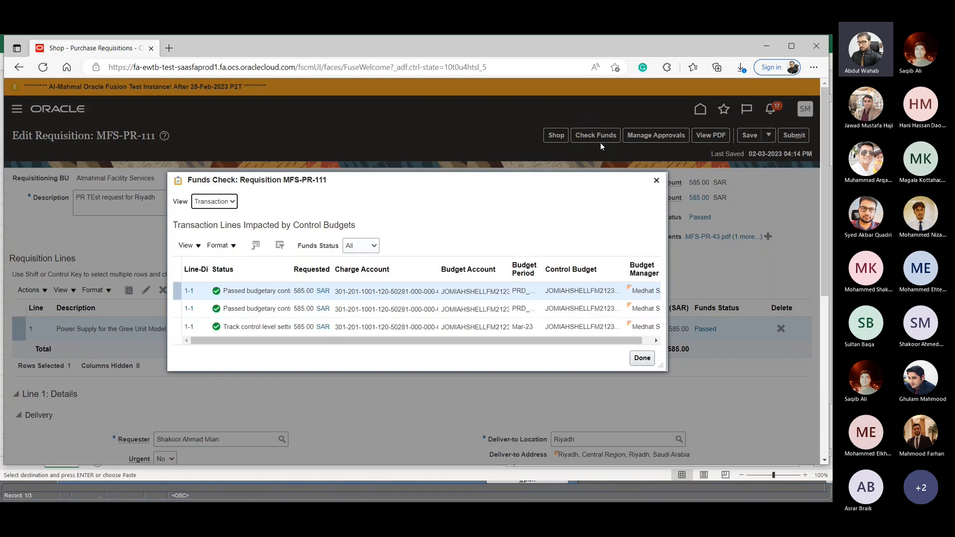
pyautogui.click(219, 202)
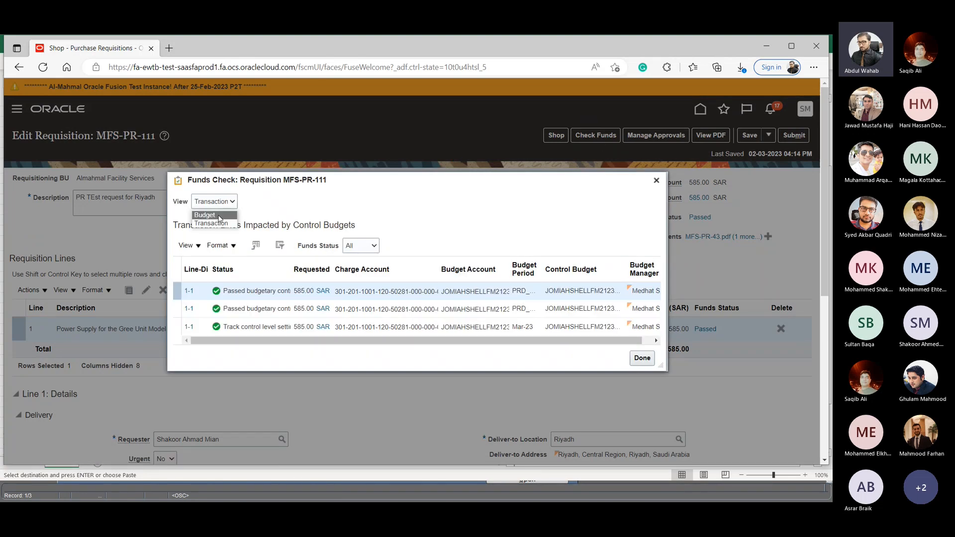
pyautogui.click(219, 215)
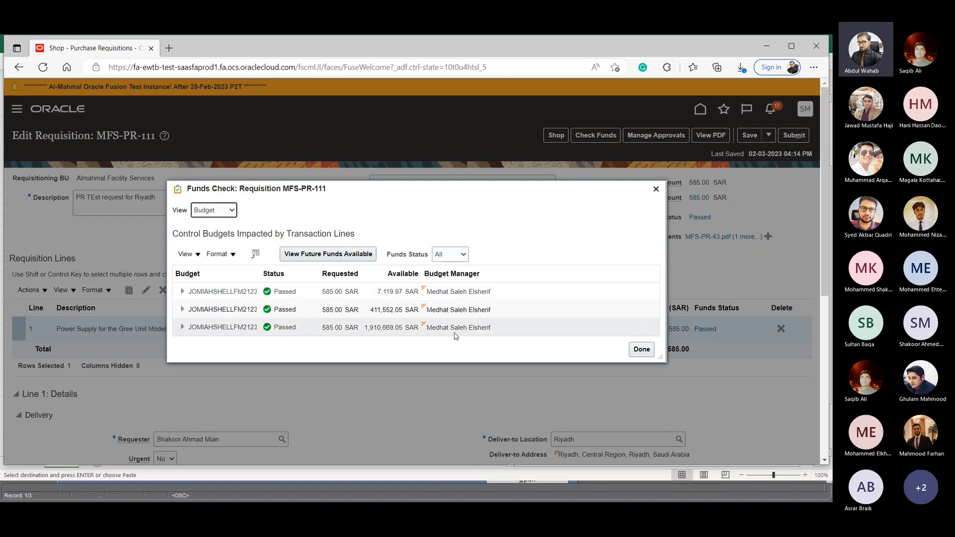
pyautogui.click(641, 351)
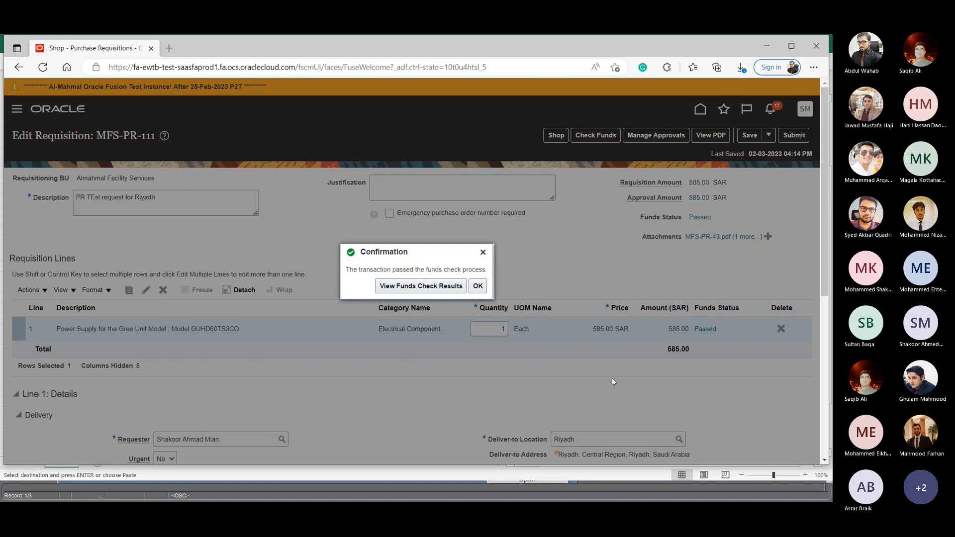
pyautogui.click(477, 286)
# - Submit the requisition for approval, and view its details from the recent requisitions
pyautogui.scroll(-4, 369, 379)
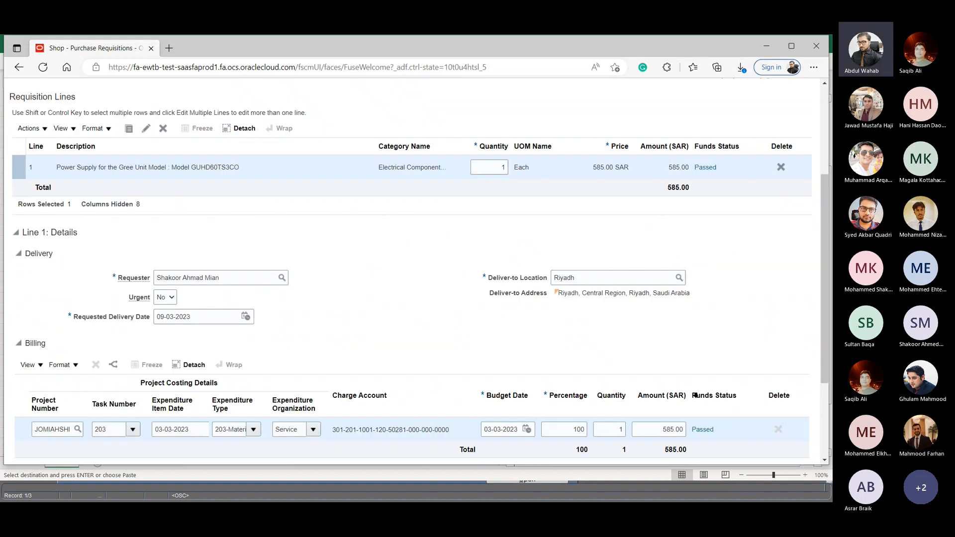
pyautogui.scroll(4, 677, 289)
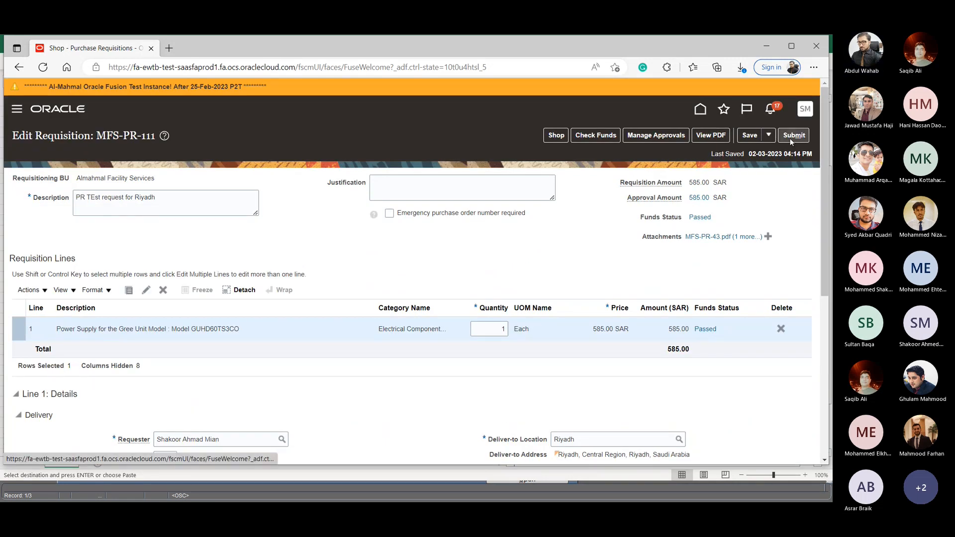
pyautogui.click(792, 139)
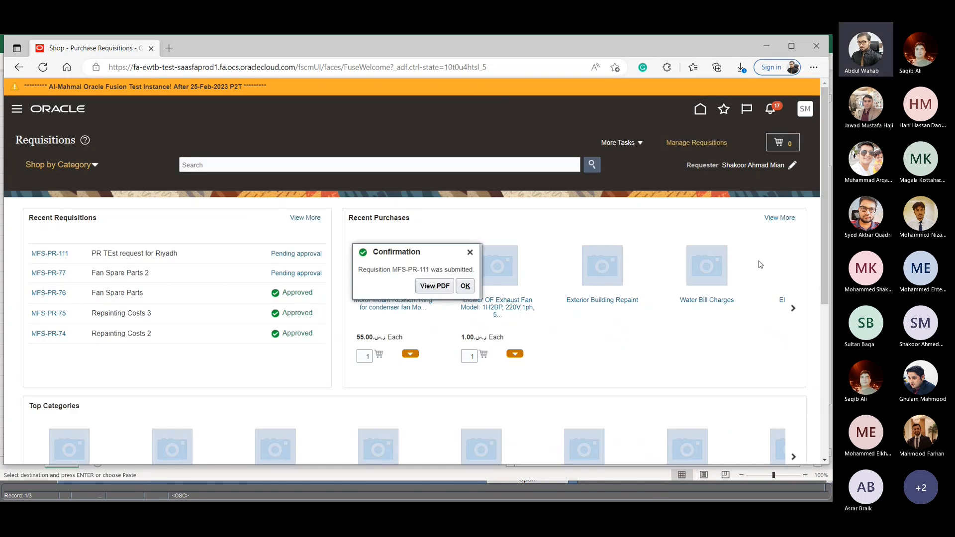
pyautogui.click(465, 286)
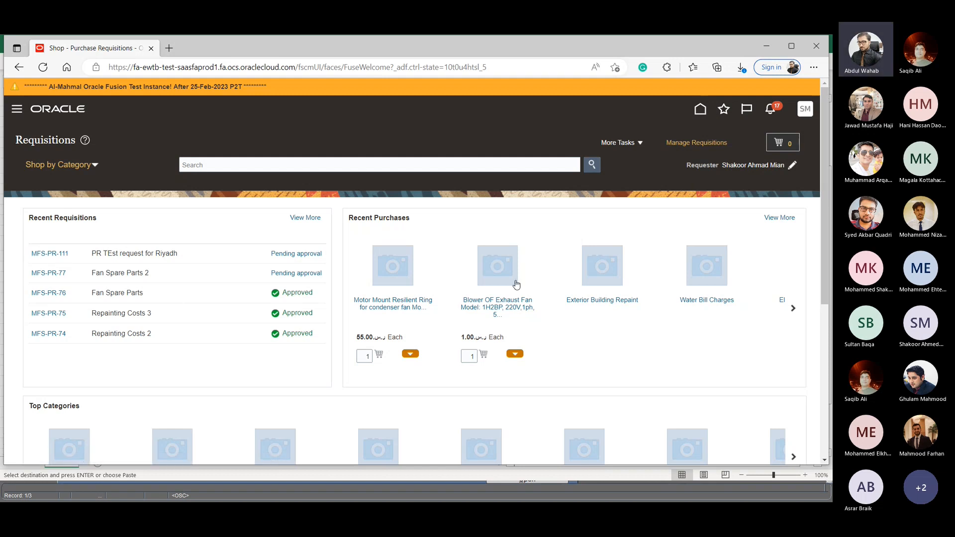
pyautogui.click(55, 252)
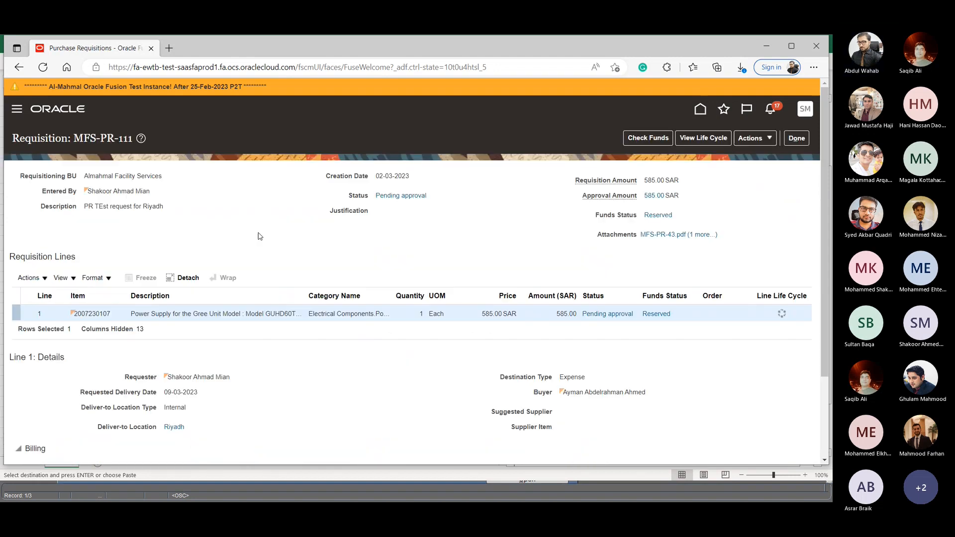
pyautogui.click(806, 140)
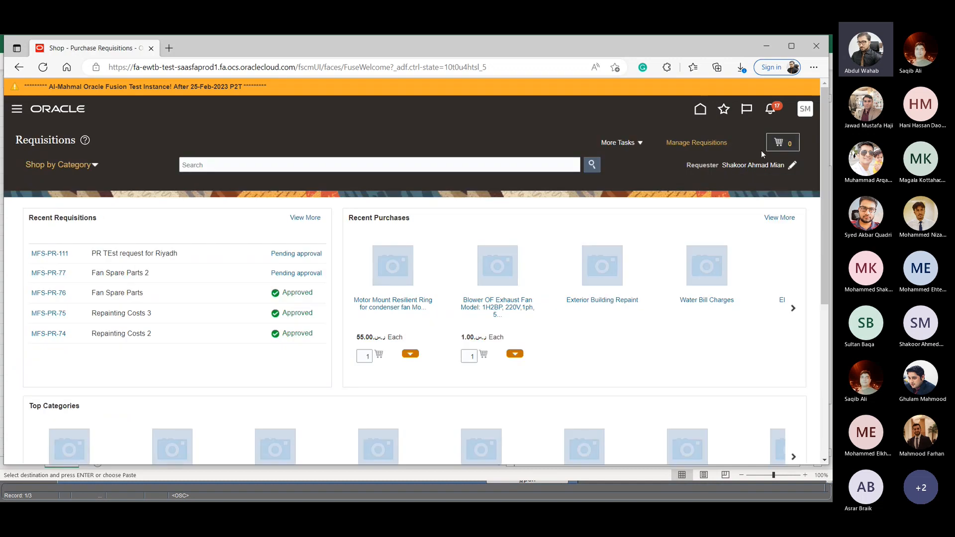
# - Show all notifications, switch to those created by the requester, and view the approval notification of the newly submitted requisition
pyautogui.click(775, 113)
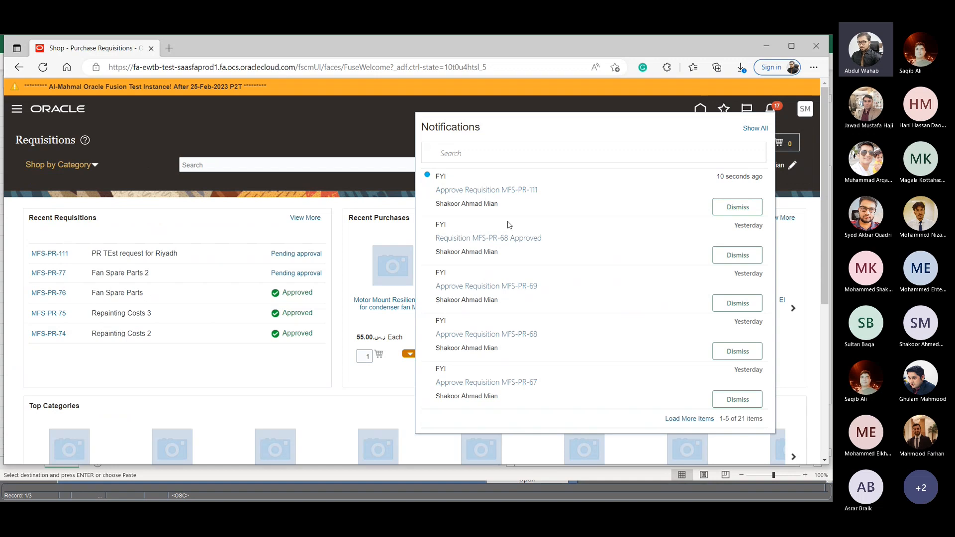
pyautogui.click(754, 129)
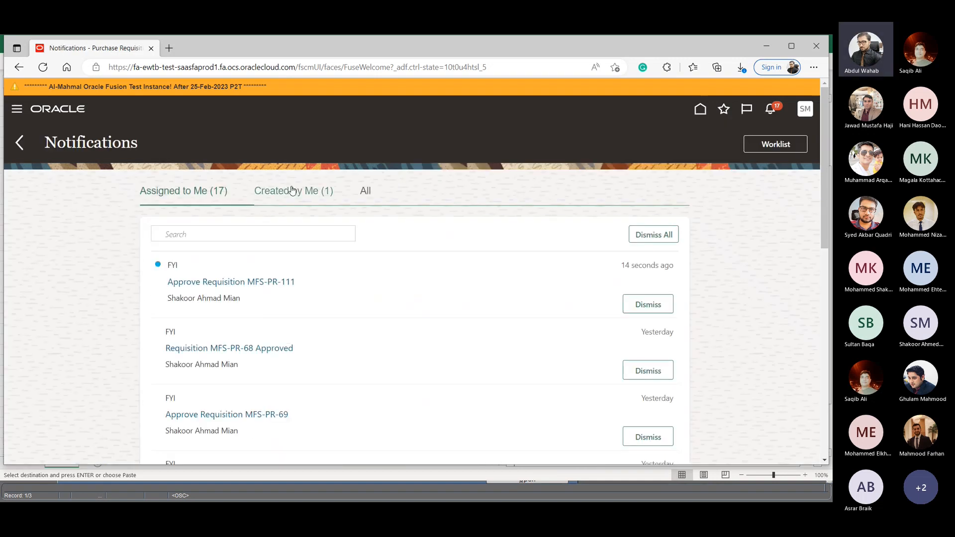
pyautogui.click(292, 194)
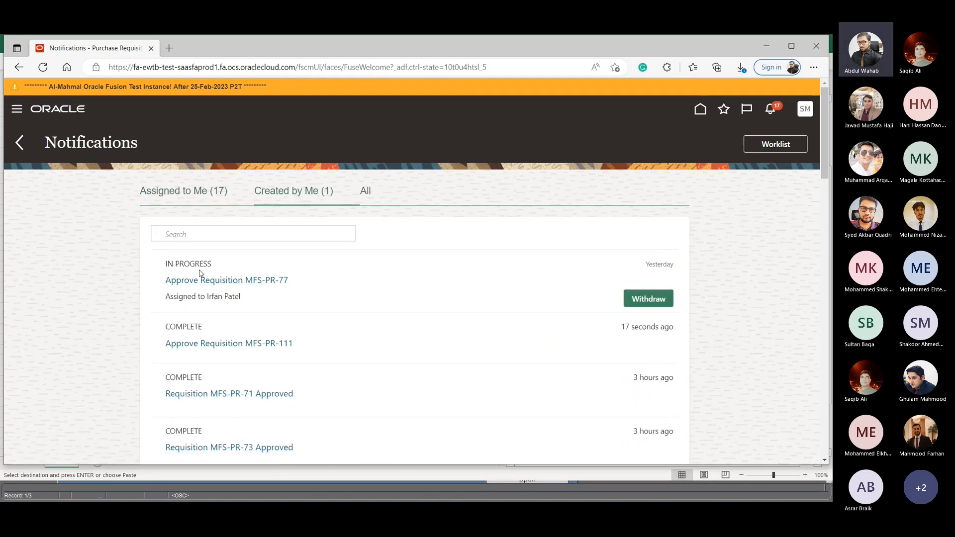
pyautogui.click(248, 279)
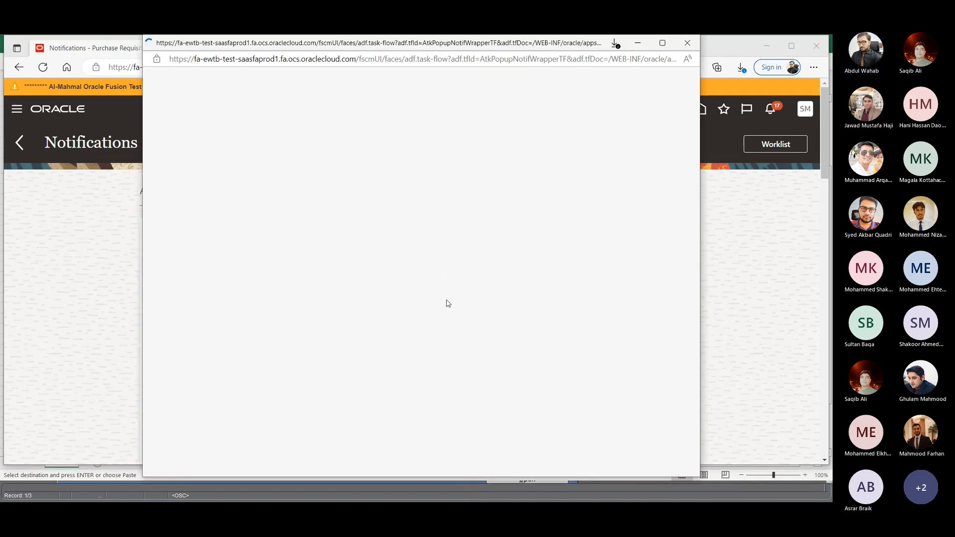
pyautogui.click(688, 42)
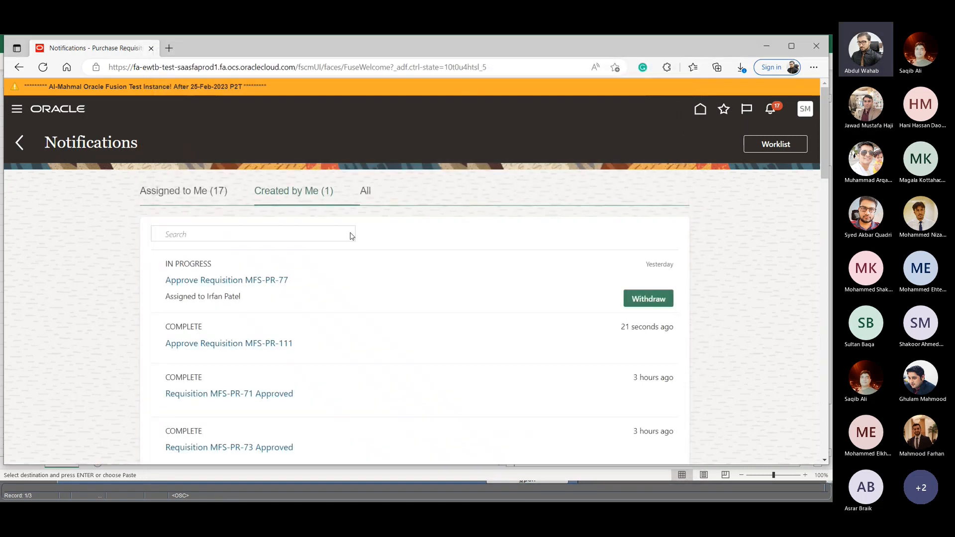
pyautogui.click(227, 343)
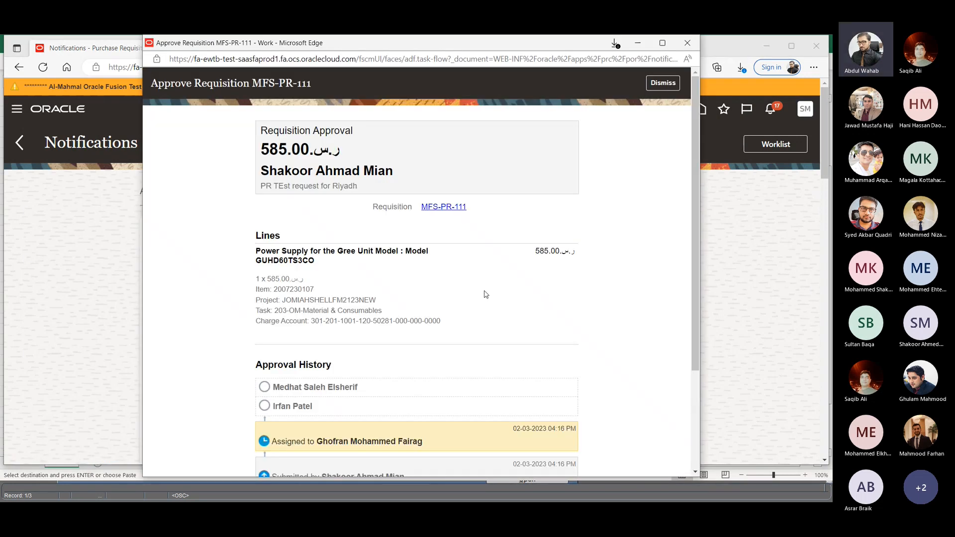
# - Examine the line and approval history in the requisition's approval notification, close it, and check the recent notifications list
pyautogui.scroll(-3, 485, 294)
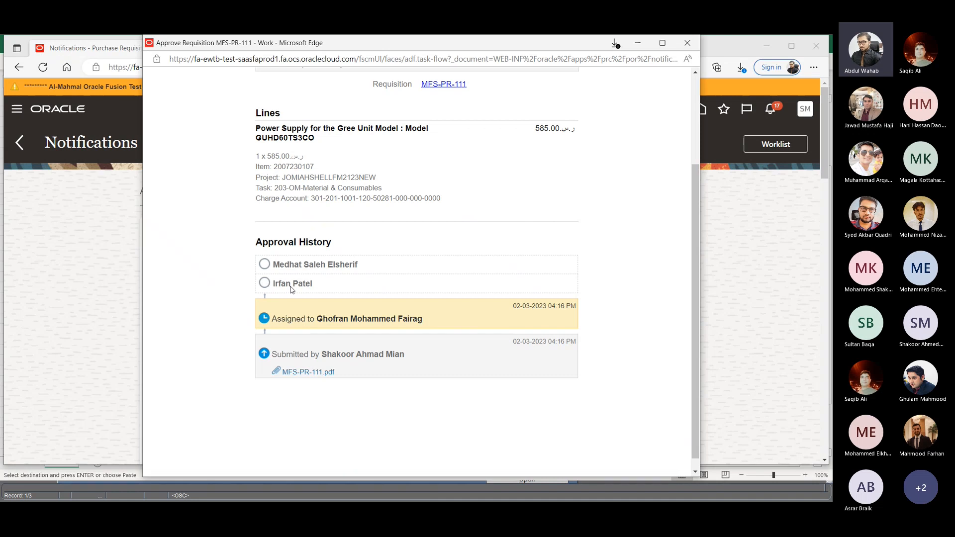
pyautogui.scroll(3, 618, 162)
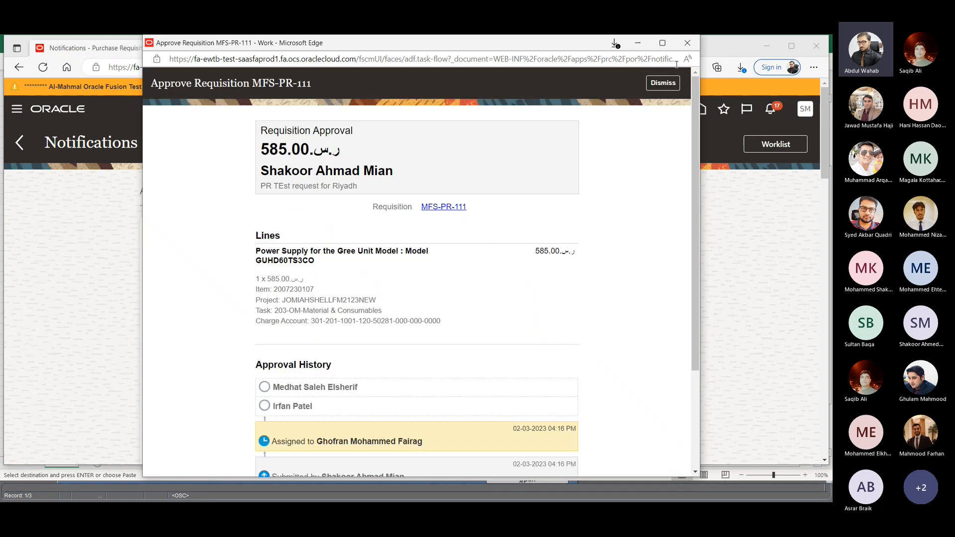
pyautogui.click(688, 43)
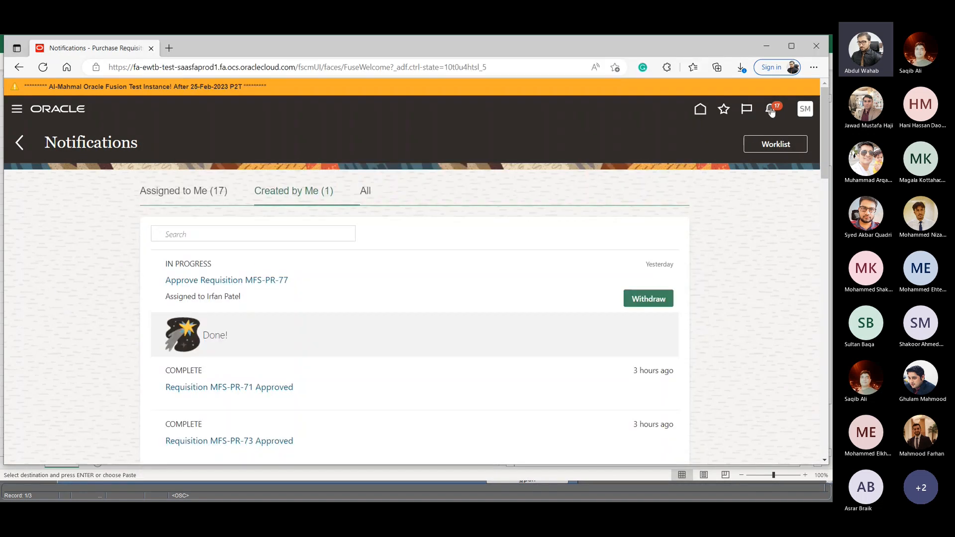
pyautogui.click(770, 109)
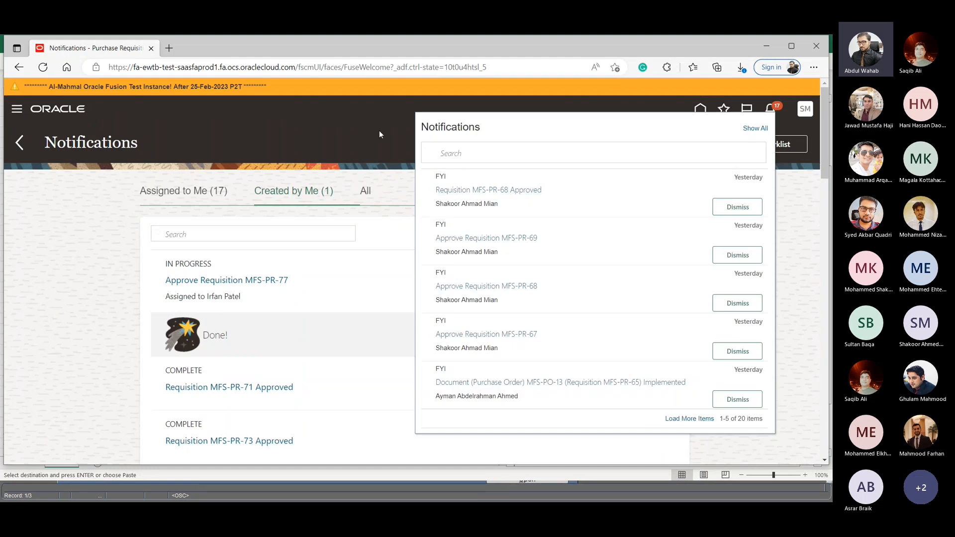
pyautogui.click(379, 134)
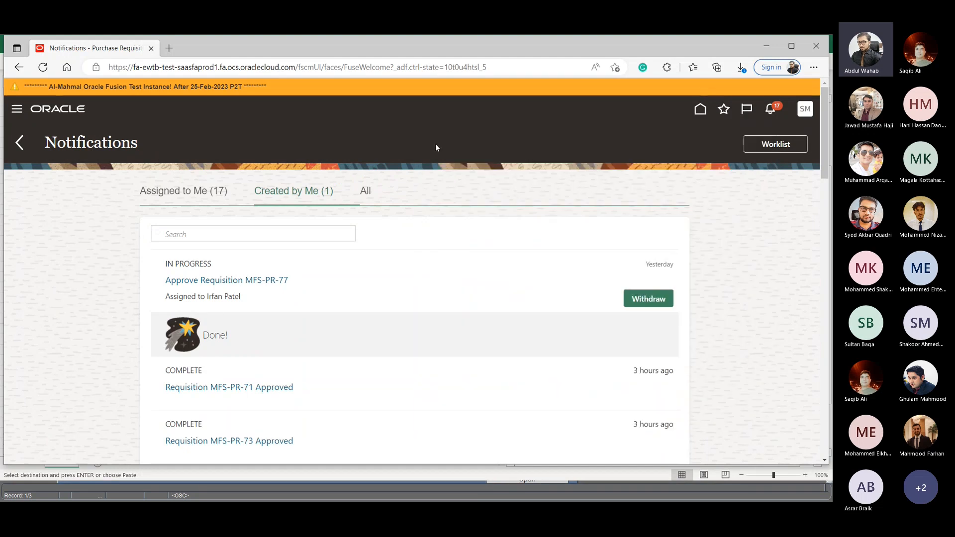
# - Go to Manage Requisitions from the home page and examine the approval status, funds status and orders of the listed requisitions
pyautogui.click(700, 110)
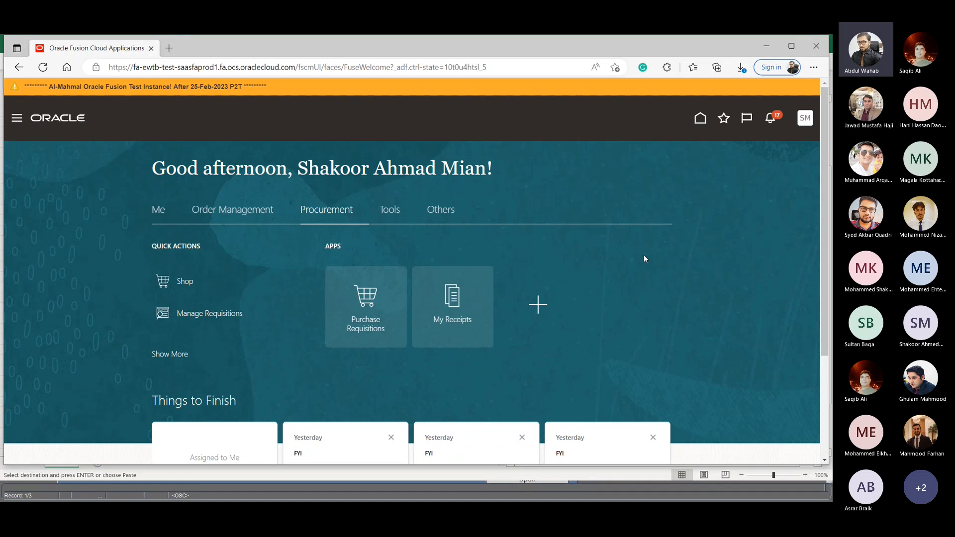
pyautogui.click(208, 317)
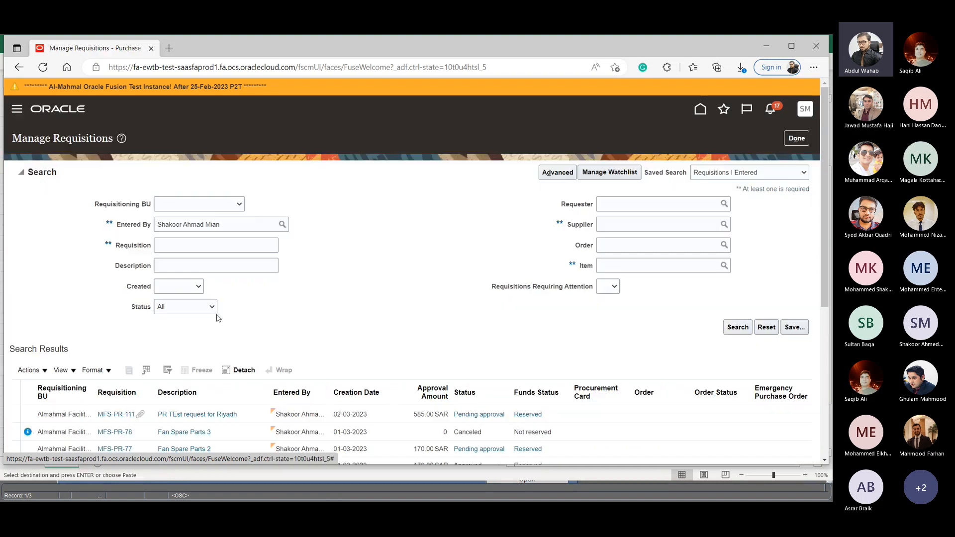
pyautogui.click(195, 248)
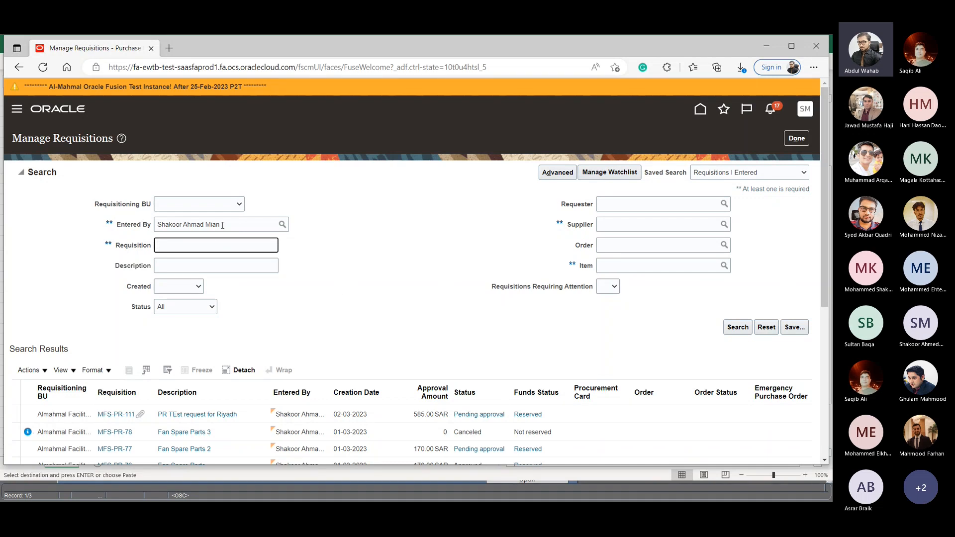
pyautogui.scroll(-3, 198, 299)
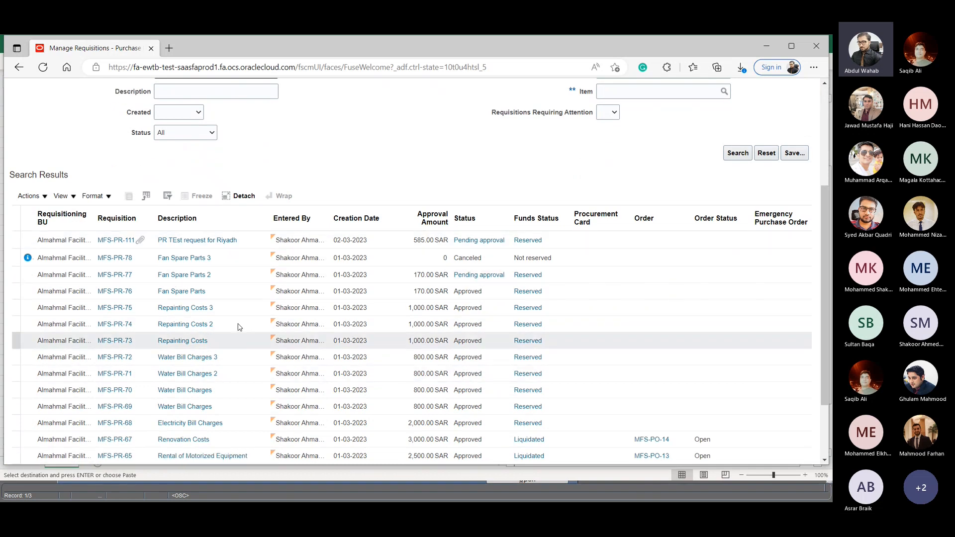
pyautogui.scroll(-2, 194, 318)
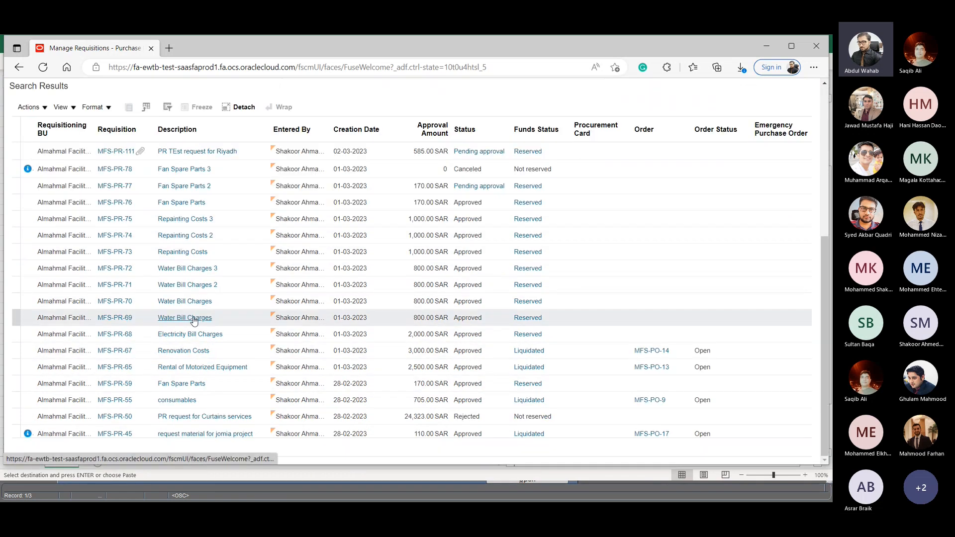
pyautogui.scroll(2, 195, 314)
pyautogui.scroll(4, 194, 311)
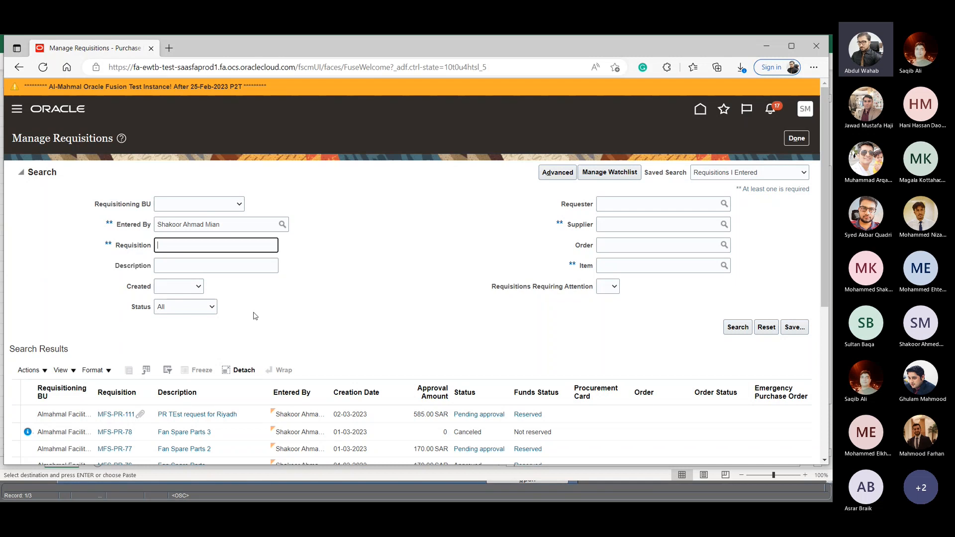
pyautogui.scroll(-3, 324, 339)
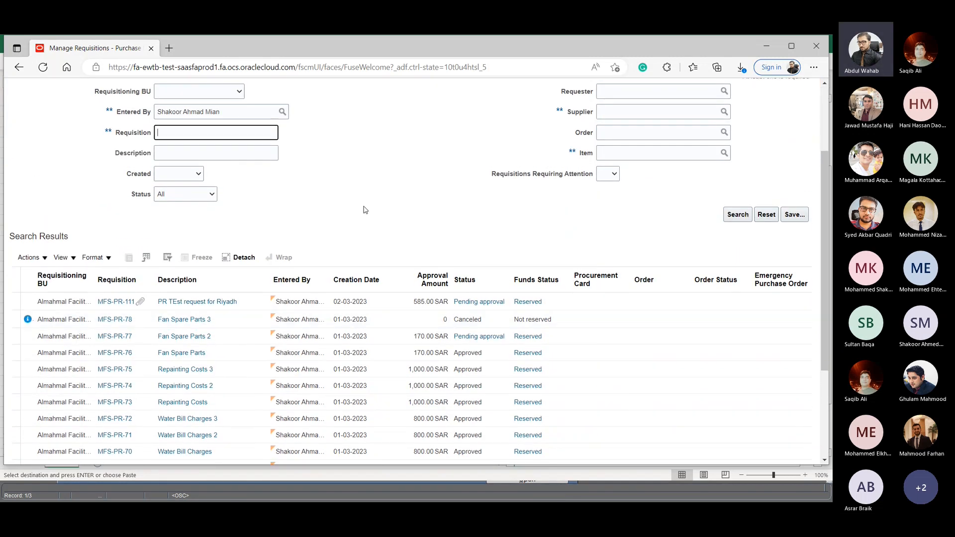
pyautogui.scroll(3, 363, 209)
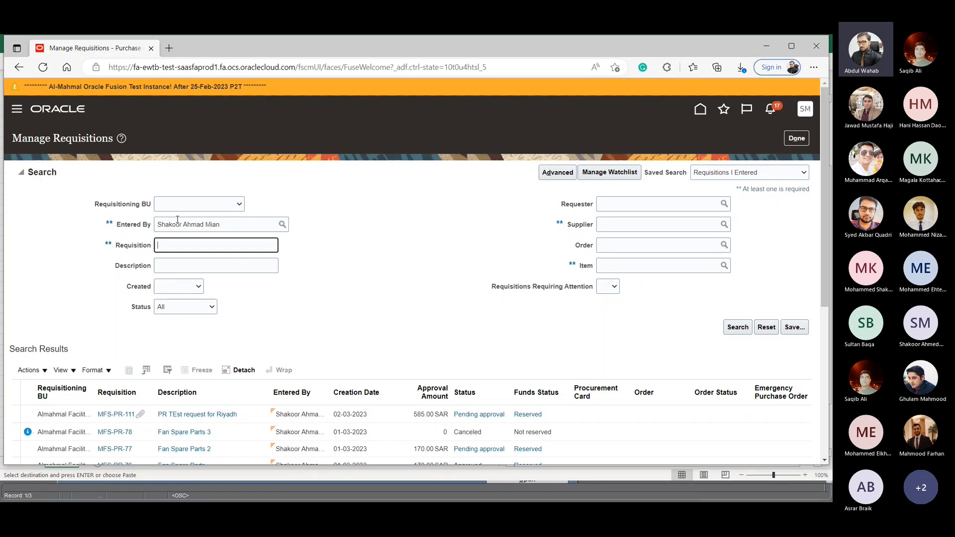
pyautogui.scroll(-5, 182, 336)
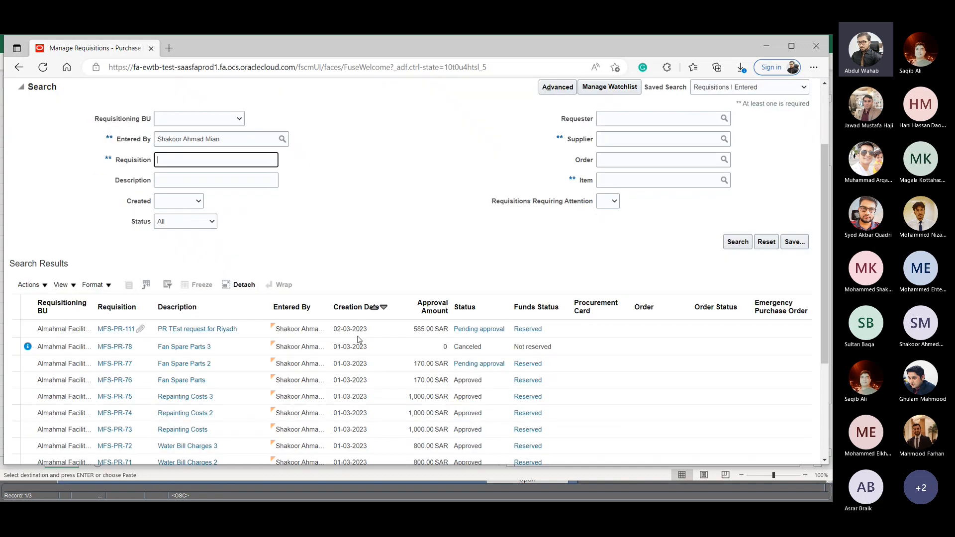
pyautogui.scroll(3, 181, 336)
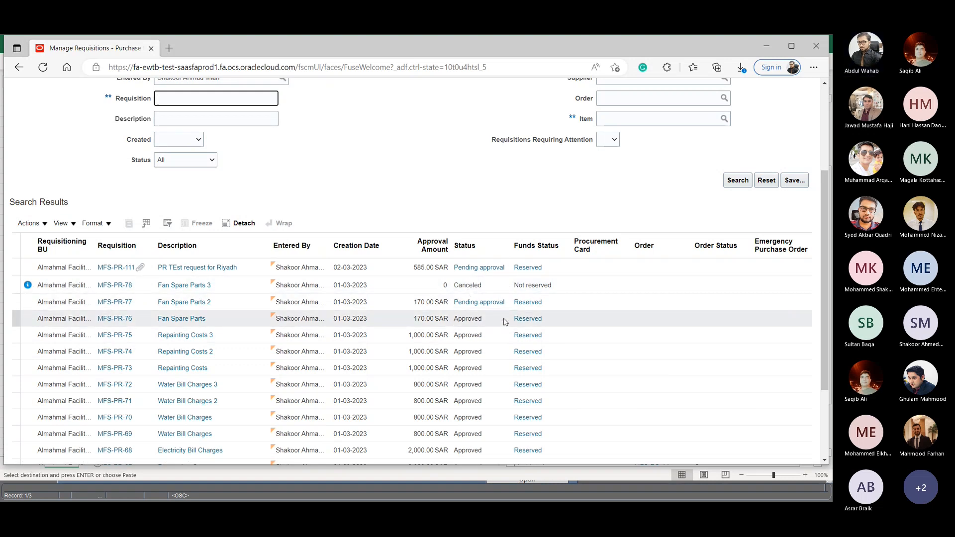
# - View the details of the Fan Spare Parts 2 requisition and return to the requisitions list
pyautogui.click(123, 304)
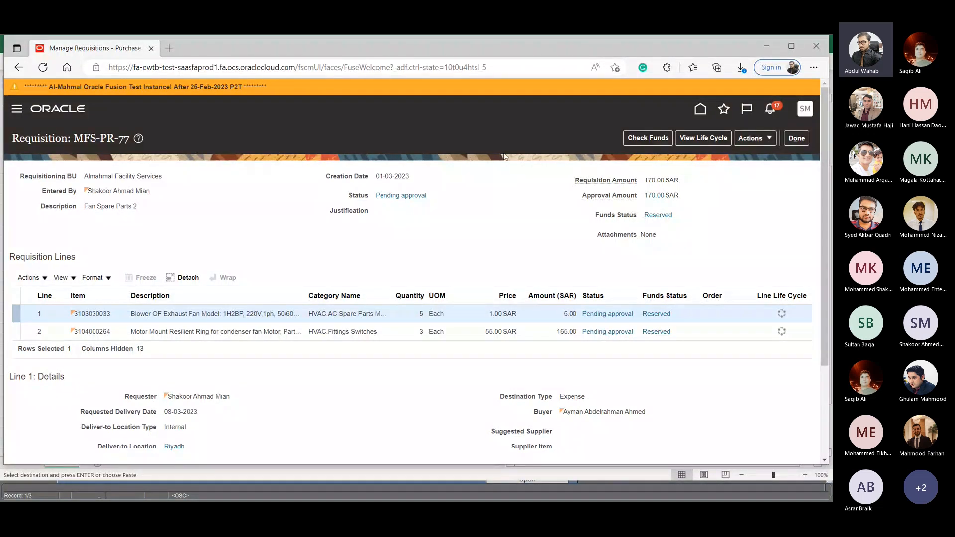
pyautogui.click(800, 142)
pyautogui.scroll(-3, 450, 308)
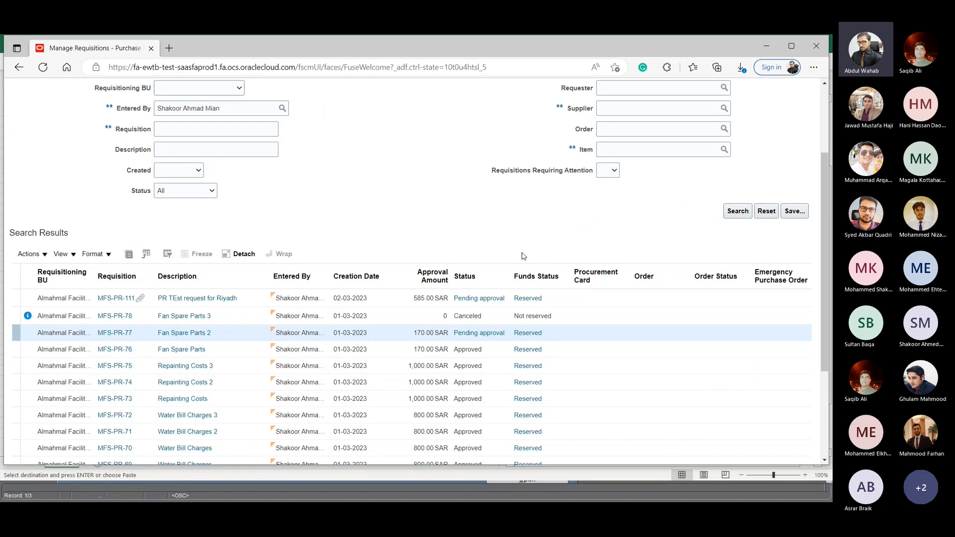
pyautogui.scroll(3, 523, 196)
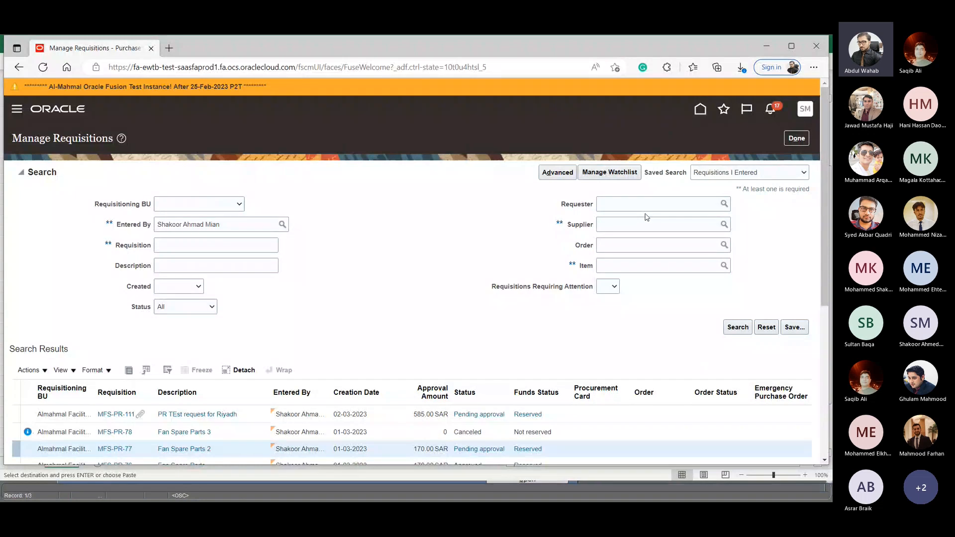
# - Switch to the advanced requisition search, view the operators available for the Requisition field, and leave Manage Requisitions
pyautogui.click(557, 174)
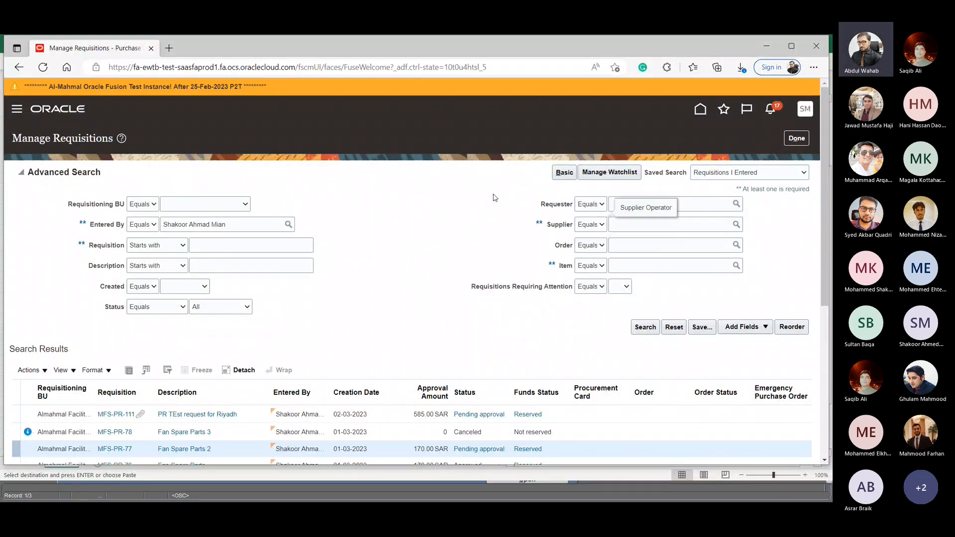
pyautogui.click(157, 247)
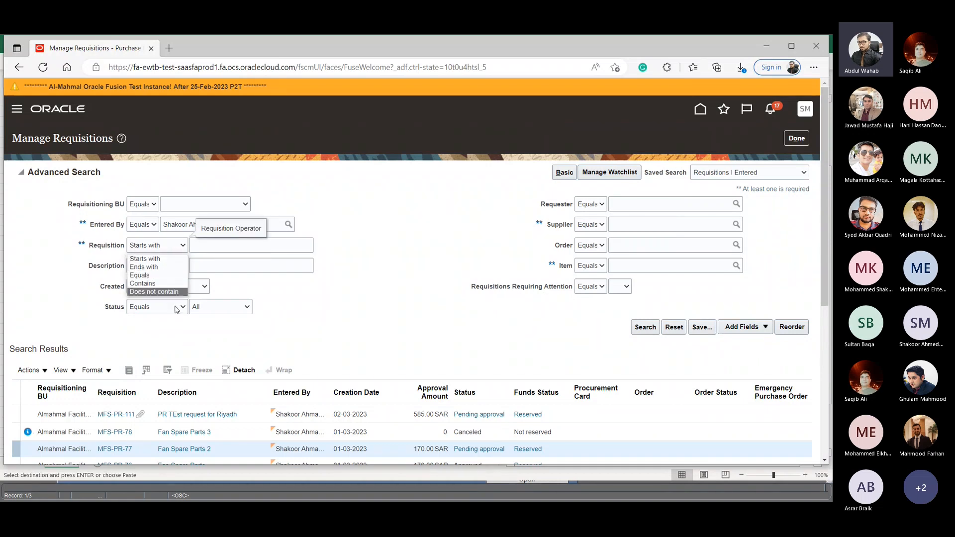
pyautogui.click(357, 330)
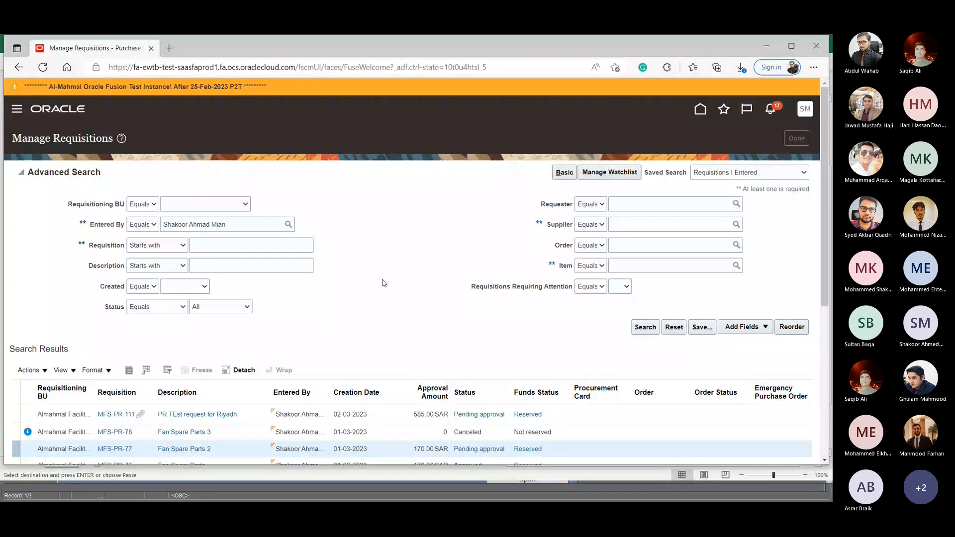
pyautogui.click(797, 137)
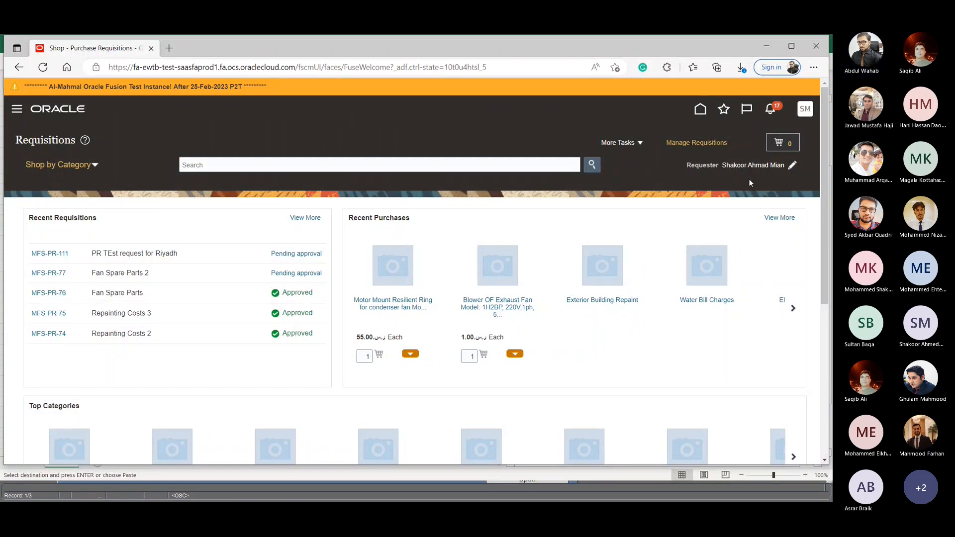
# - Show the open windows to switch from the Requisitions page to another application
pyautogui.hotkey('alt', 'Tab')
pyautogui.hotkey('alt', 'Tab')
pyautogui.hotkey('alt', 'Tab')
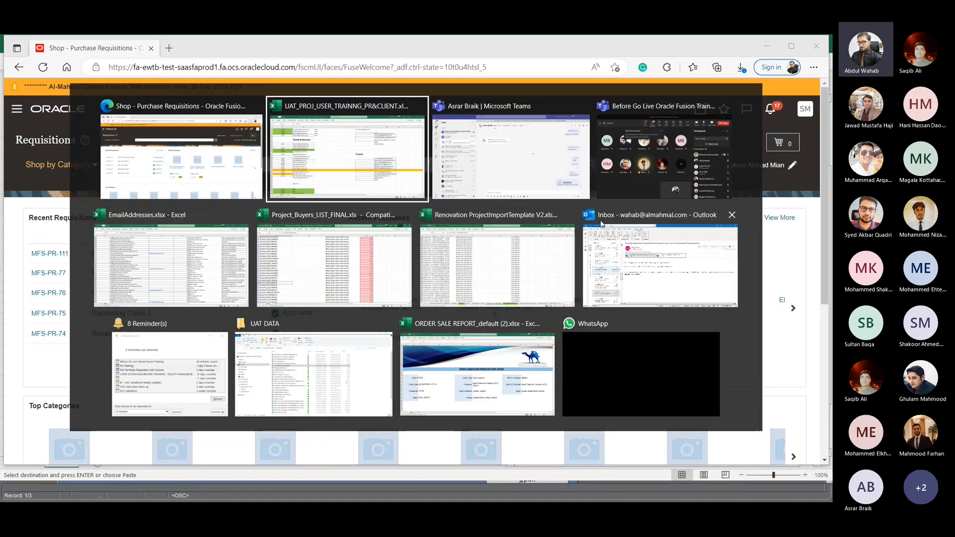
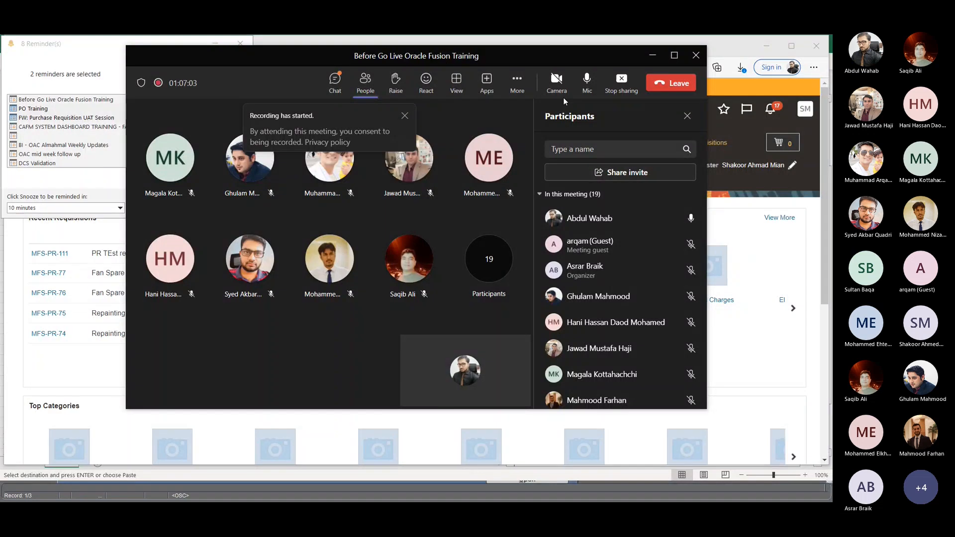
# - Dismiss the recording notice in the Teams meeting window and switch back to the Requisitions page in the browser
pyautogui.click(652, 57)
pyautogui.click(740, 285)
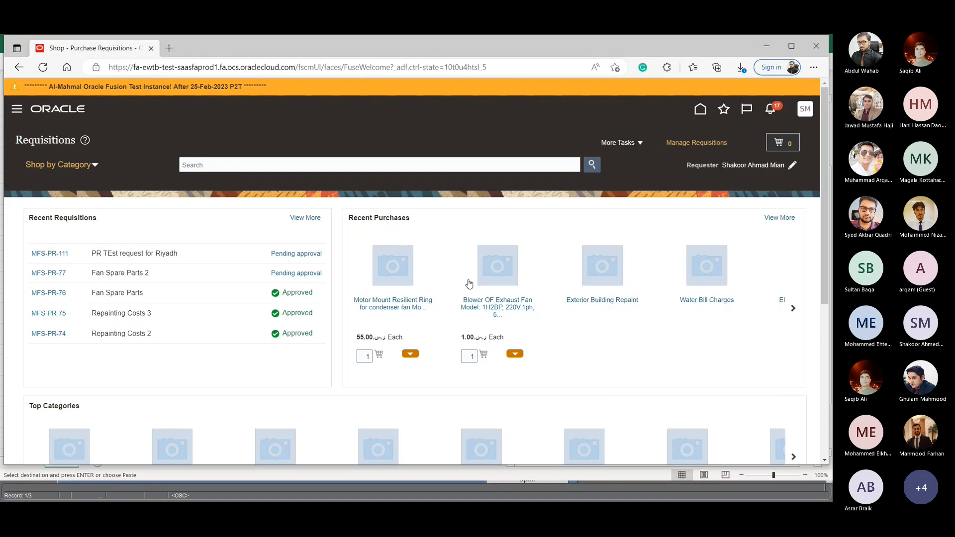
pyautogui.scroll(-1, 406, 253)
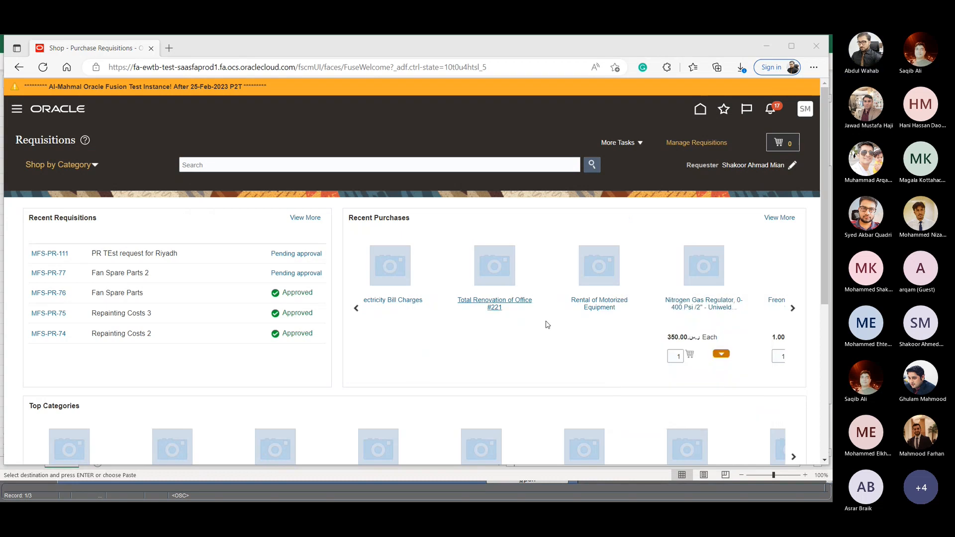
pyautogui.hotkey('alt', 'Tab')
pyautogui.hotkey('alt', 'Tab')
pyautogui.hotkey('alt', 'Tab')
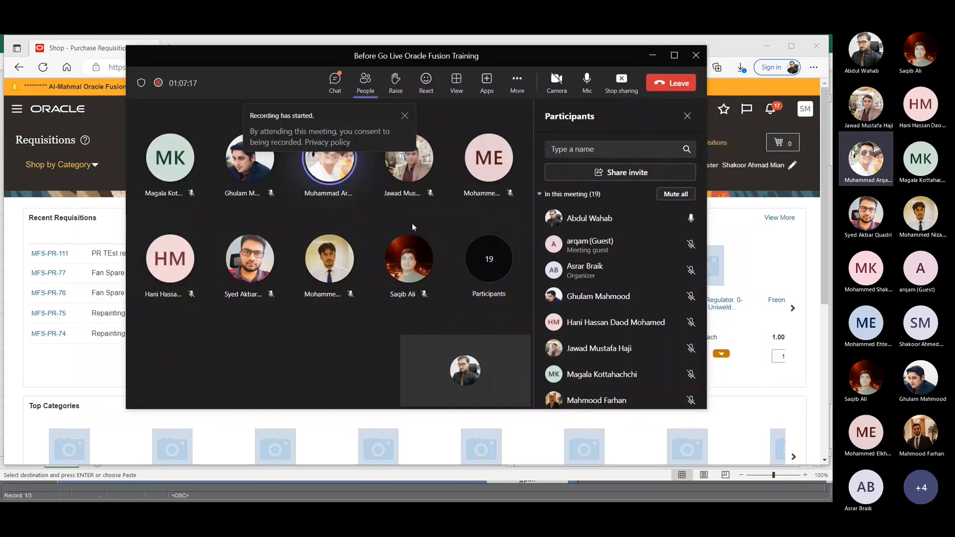
pyautogui.click(405, 116)
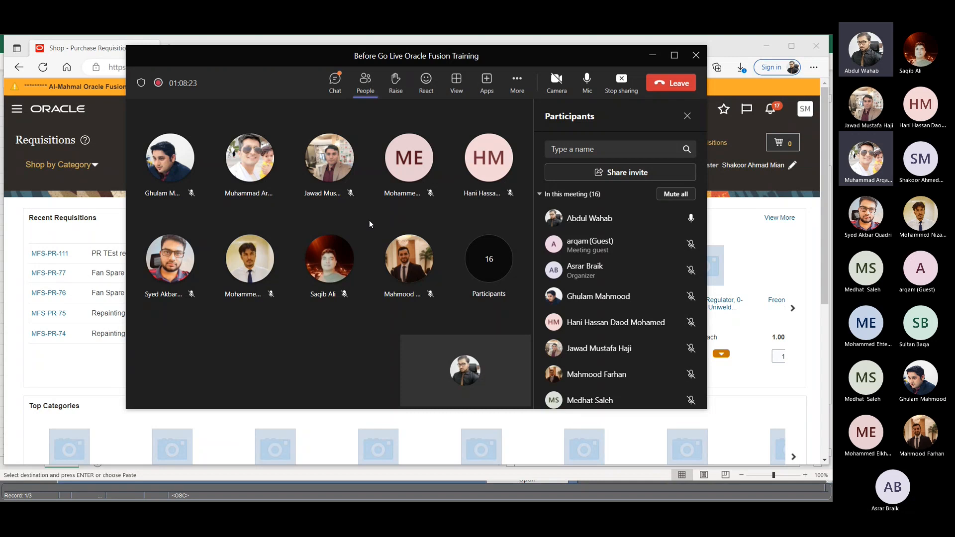
pyautogui.click(111, 342)
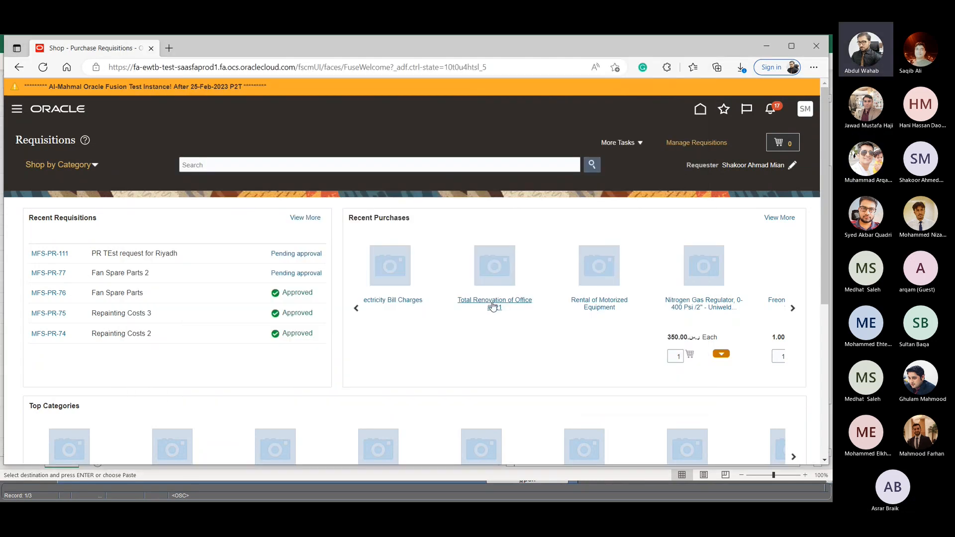
# - Go to the home page, check the meeting window, and reopen the Shop page from the Procurement quick actions
pyautogui.click(710, 127)
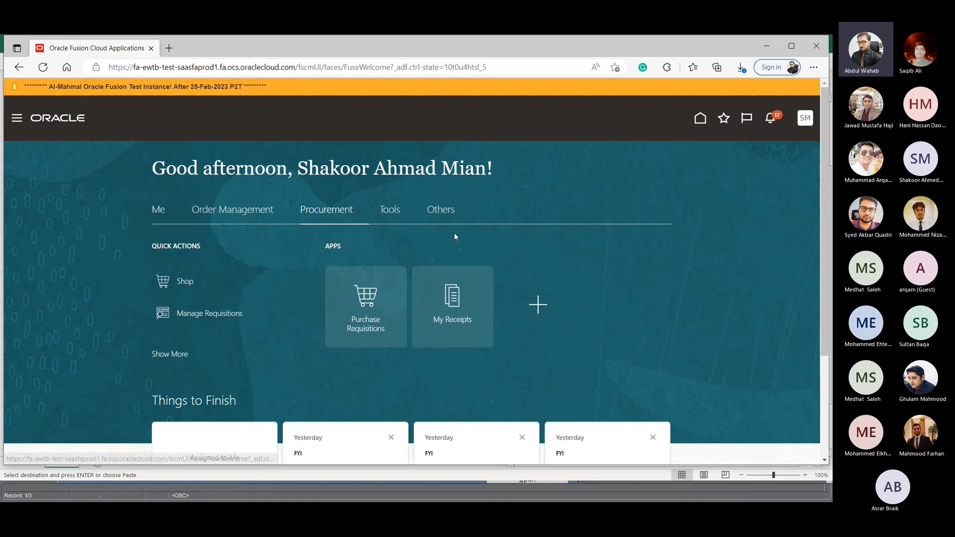
pyautogui.hotkey('alt', 'Tab')
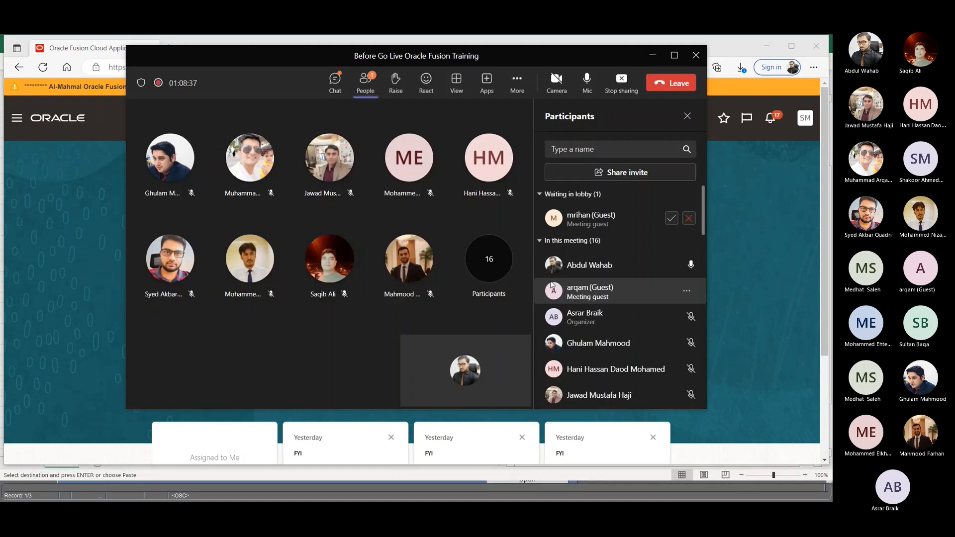
pyautogui.hotkey('alt', 'Tab')
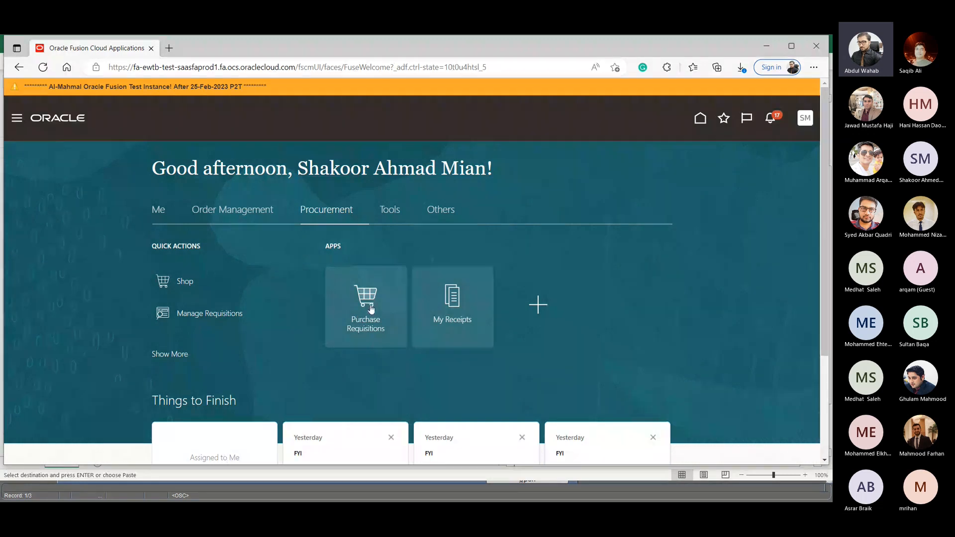
pyautogui.click(185, 281)
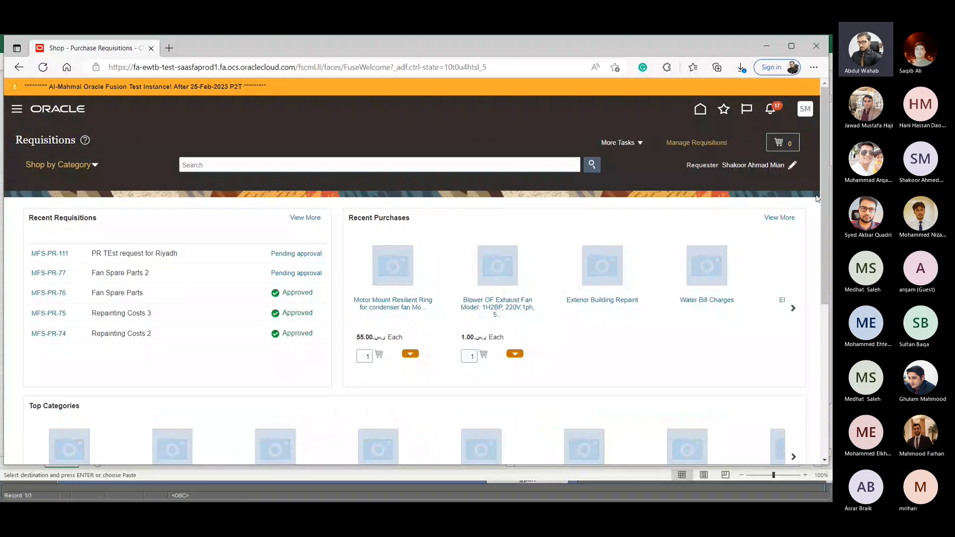
# - Examine the category names available in the Electronics request form and leave the form without selecting one
pyautogui.scroll(-10, 592, 284)
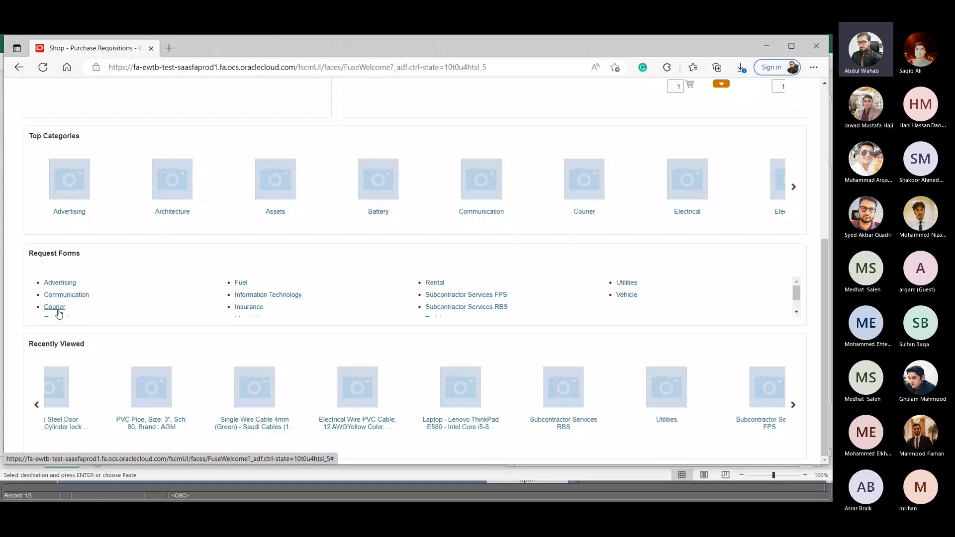
pyautogui.scroll(-1, 62, 312)
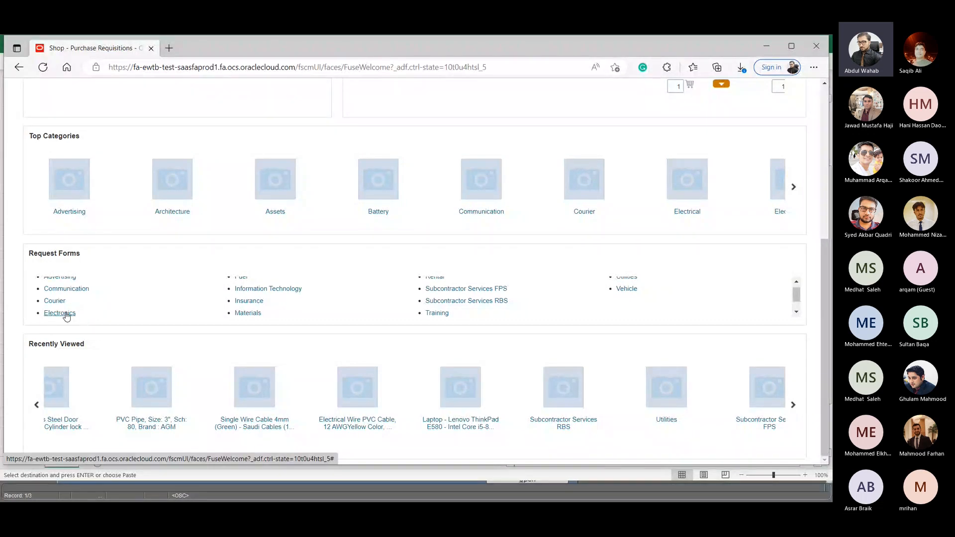
pyautogui.click(66, 315)
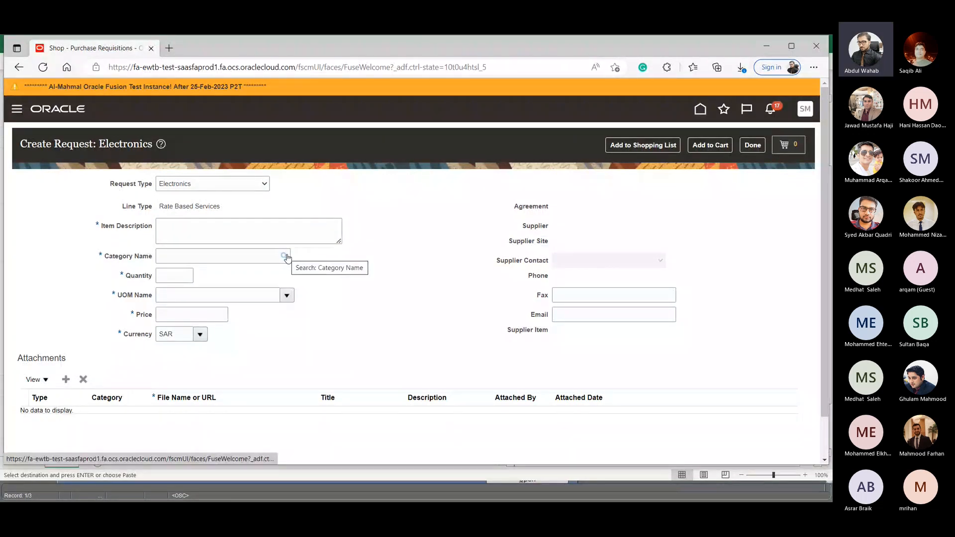
pyautogui.click(286, 256)
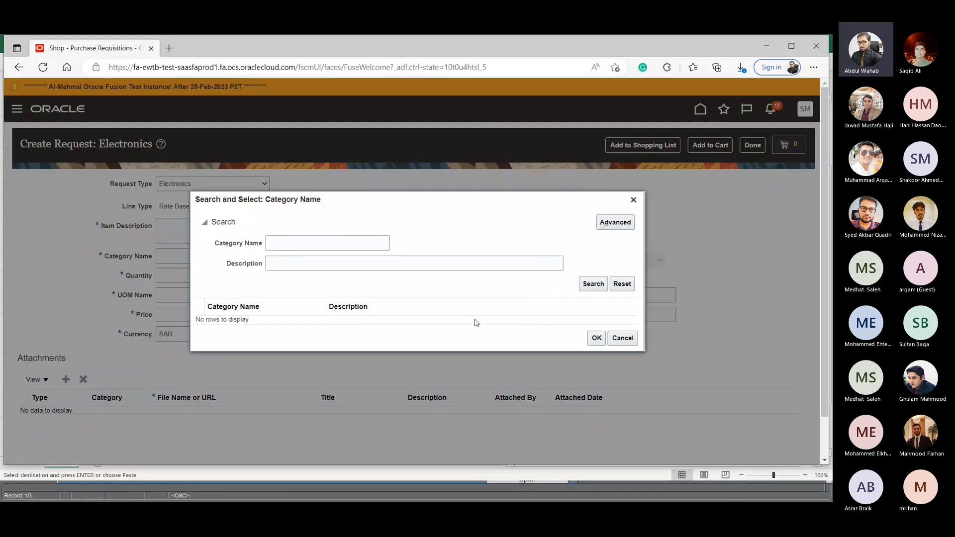
pyautogui.click(594, 284)
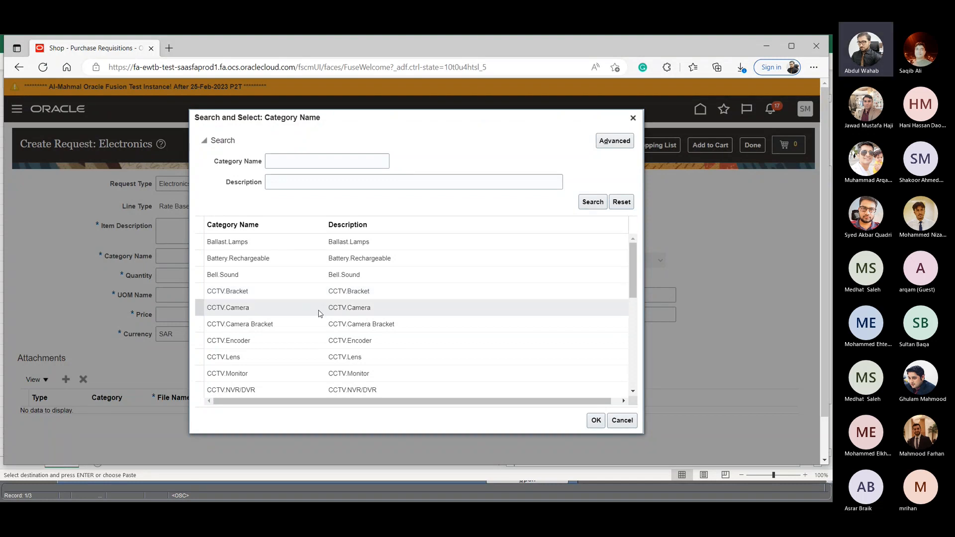
pyautogui.scroll(-3, 319, 312)
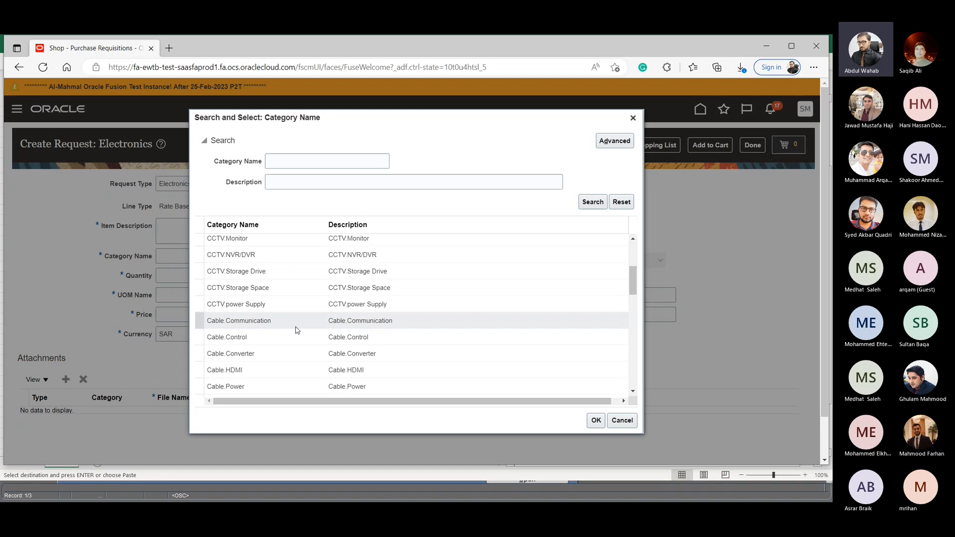
pyautogui.scroll(-10, 297, 330)
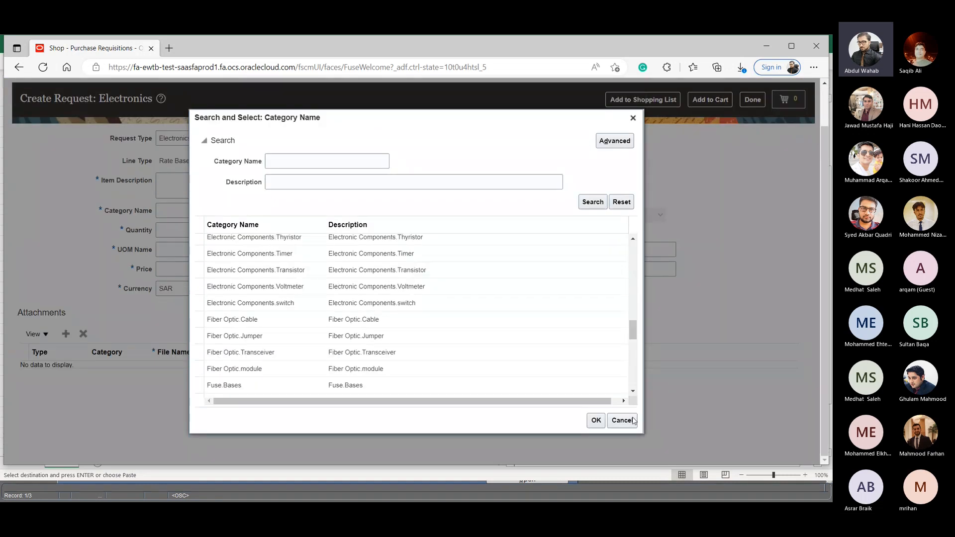
pyautogui.click(622, 421)
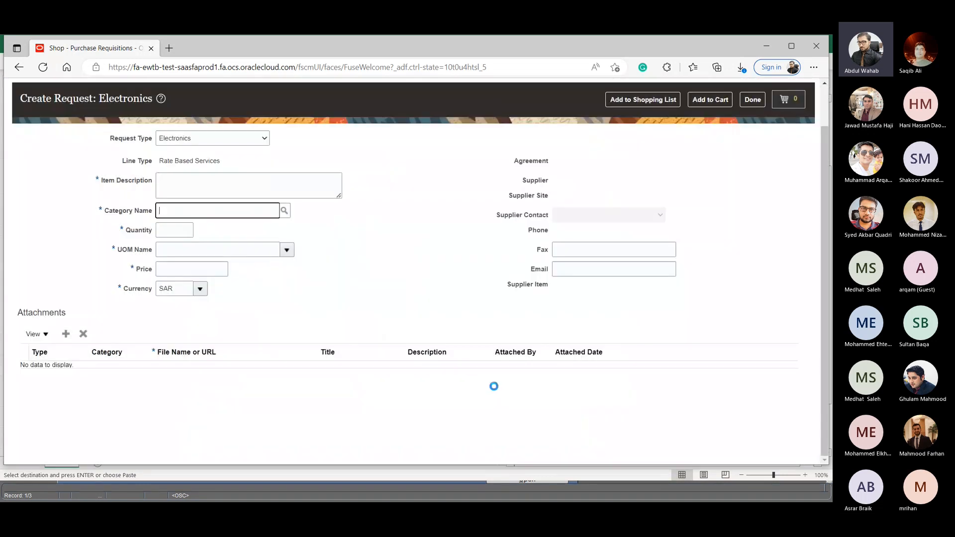
pyautogui.click(753, 100)
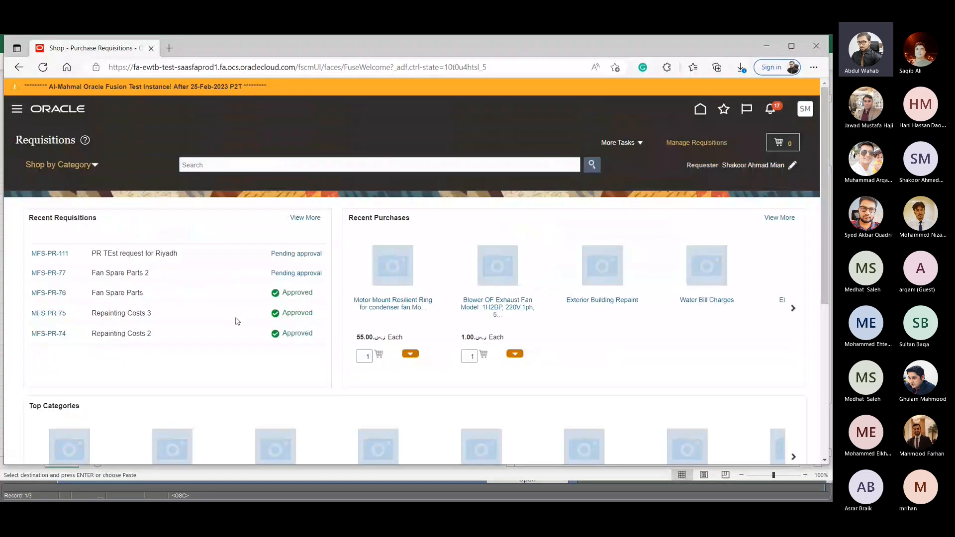
# - Examine the category names available in the Rental request form and leave the form without selecting one
pyautogui.scroll(-3, 214, 320)
pyautogui.scroll(-3, 187, 362)
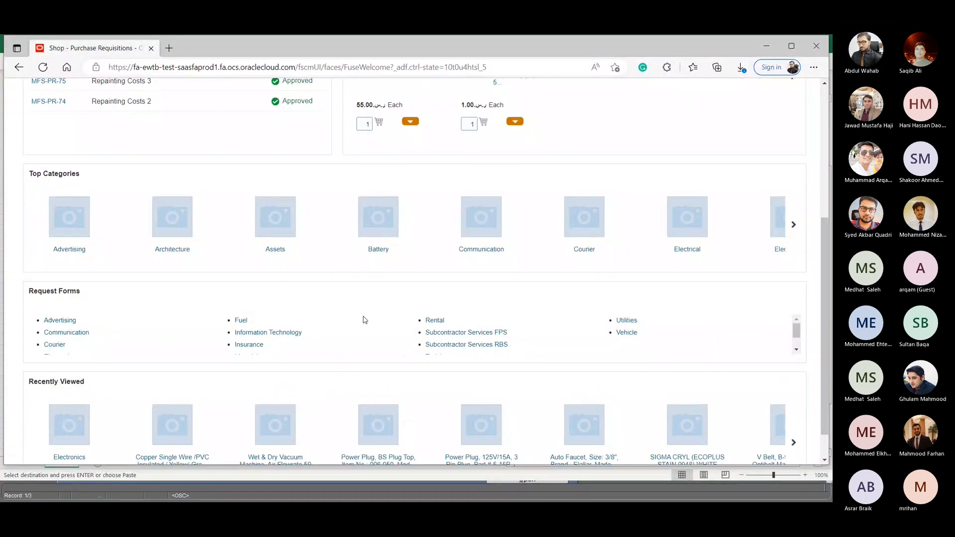
pyautogui.click(442, 322)
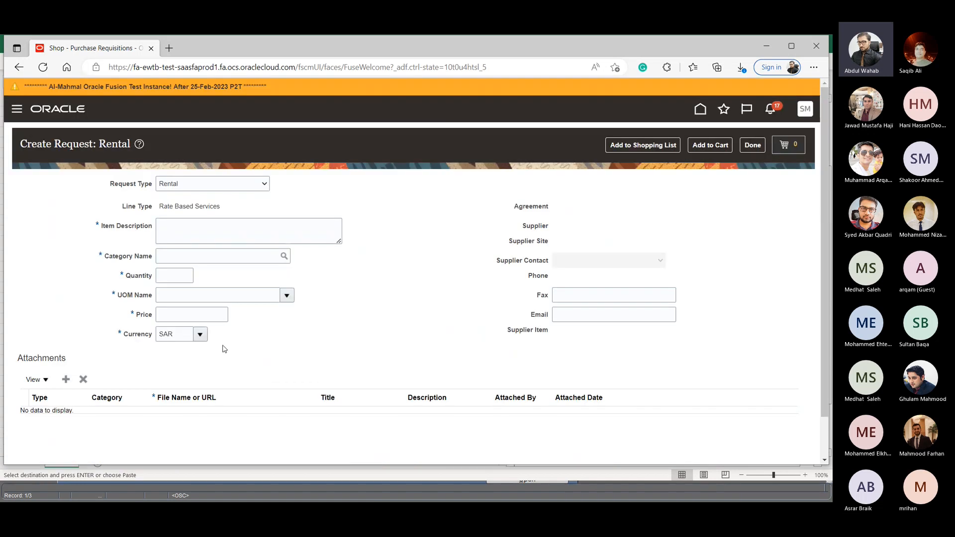
pyautogui.click(284, 255)
pyautogui.click(593, 284)
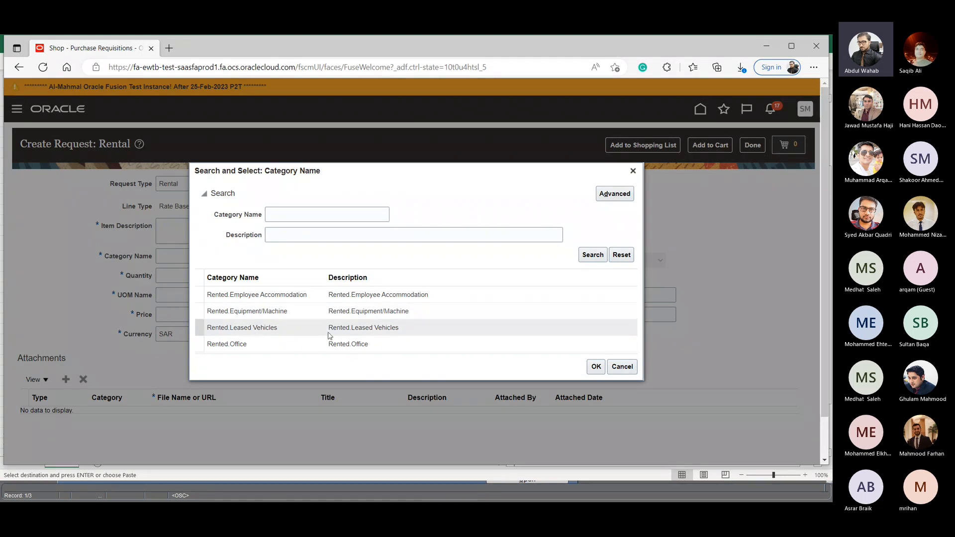
pyautogui.scroll(-1, 323, 354)
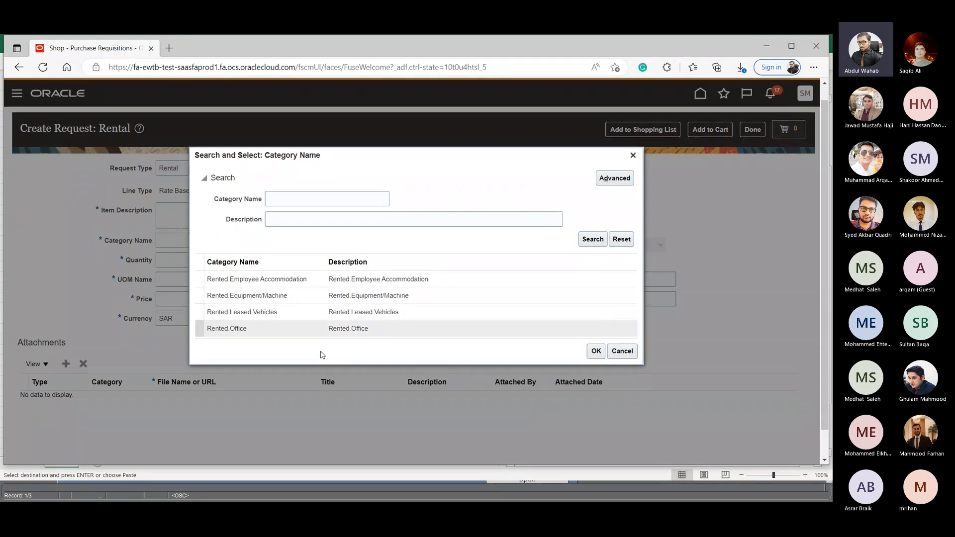
pyautogui.scroll(-2, 322, 355)
pyautogui.click(632, 368)
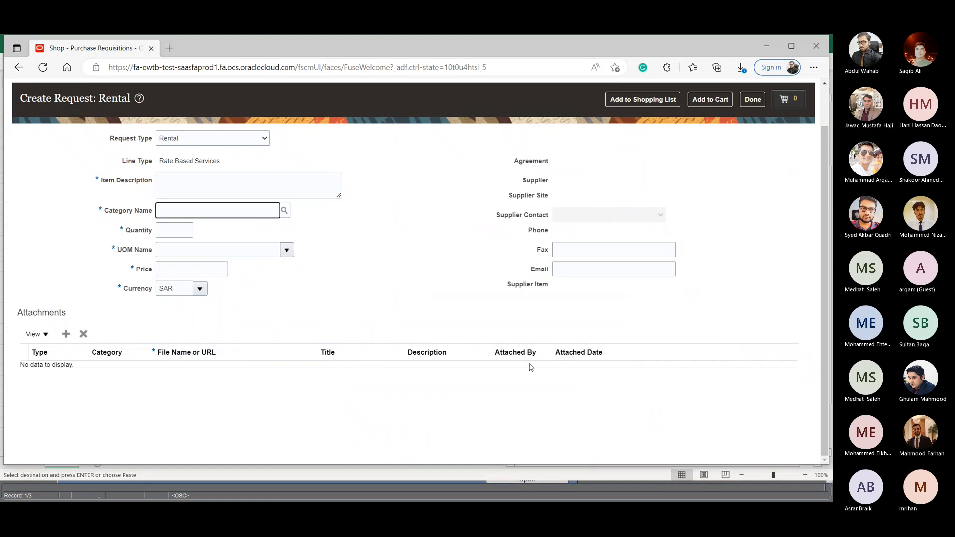
pyautogui.click(752, 100)
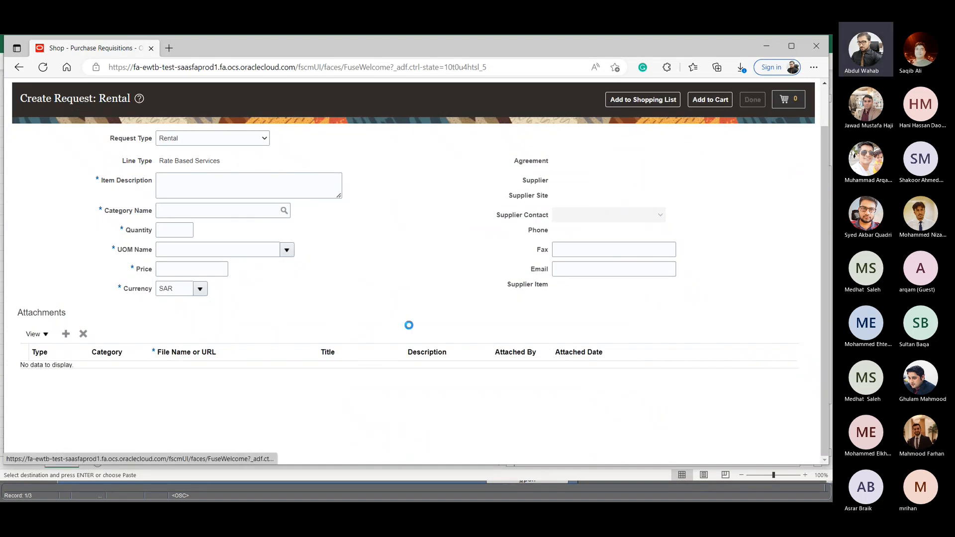
# - Examine the category names available in the Utilities request form and return to the Shop page
pyautogui.scroll(-4, 391, 387)
pyautogui.scroll(-1, 390, 386)
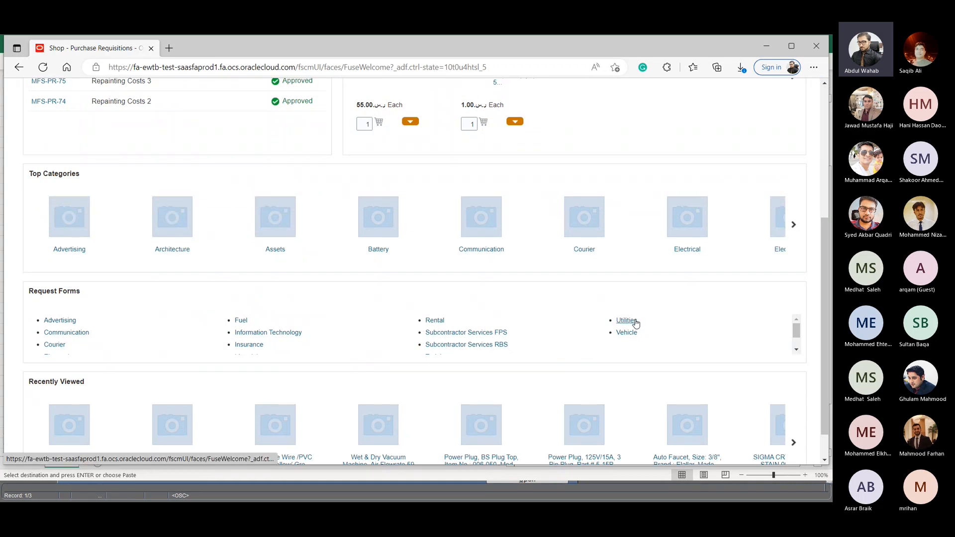
pyautogui.click(635, 322)
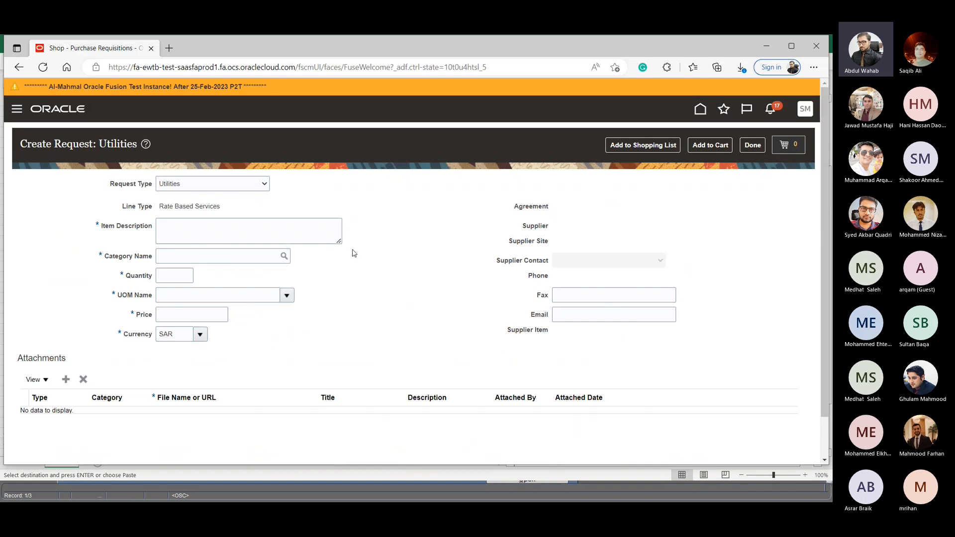
pyautogui.click(284, 256)
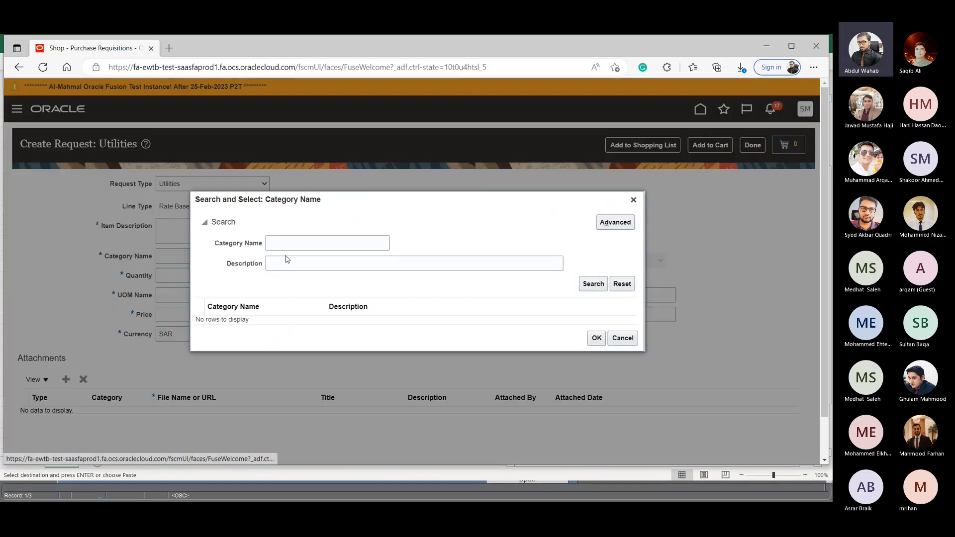
pyautogui.click(592, 282)
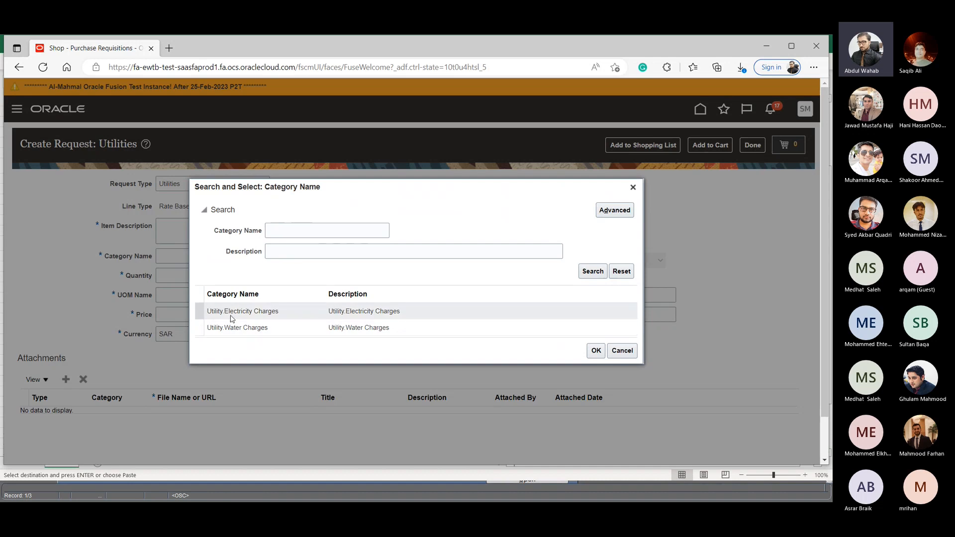
pyautogui.click(623, 351)
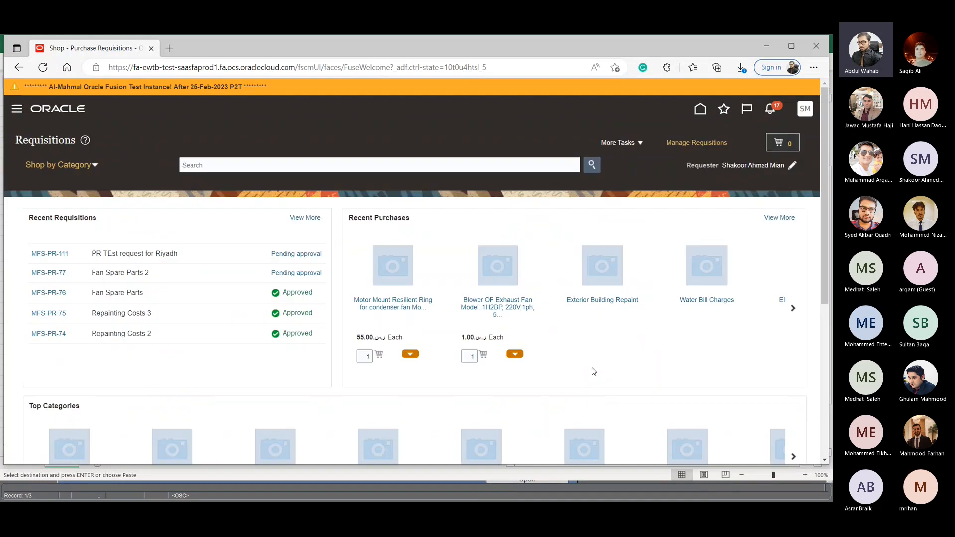
# - Examine the category names available in the Vehicle request form and close the form without creating a request
pyautogui.scroll(-5, 505, 408)
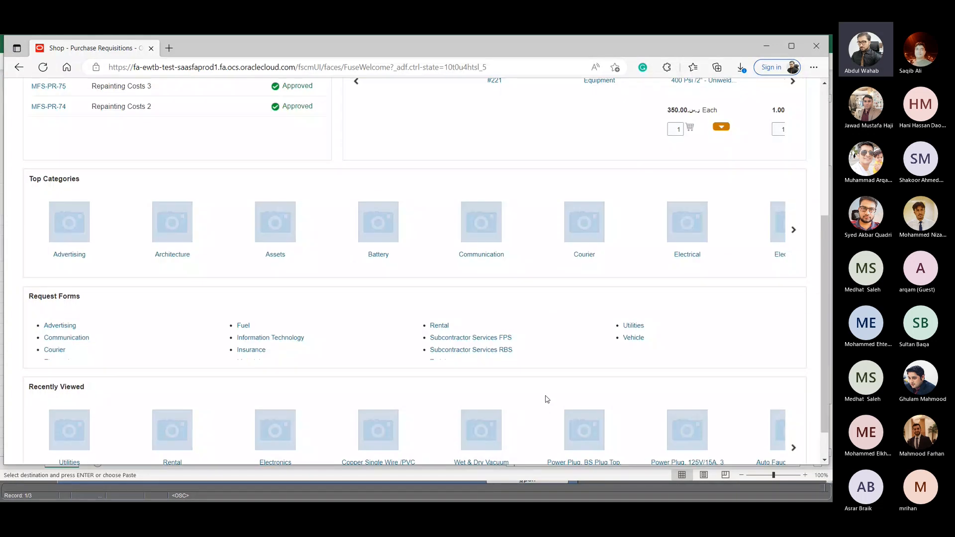
pyautogui.click(627, 331)
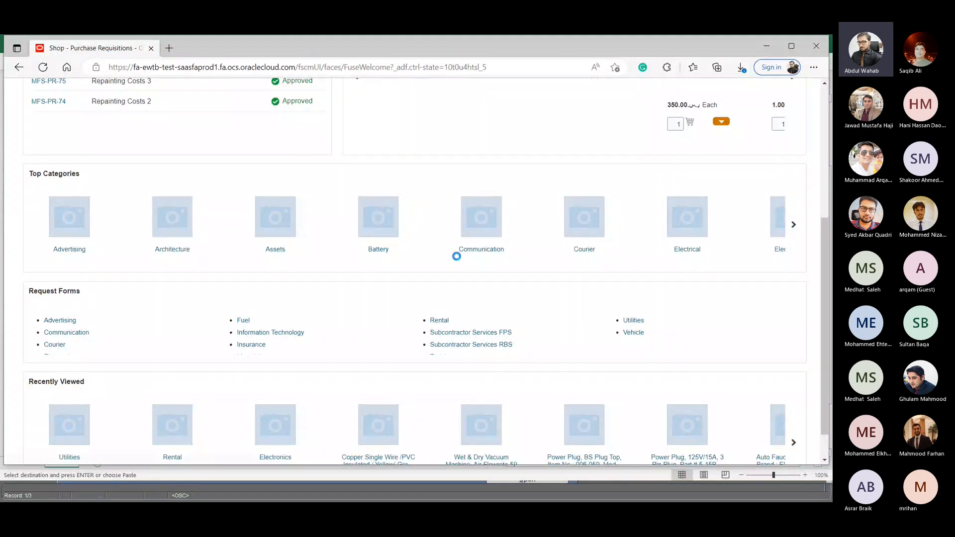
pyautogui.click(283, 256)
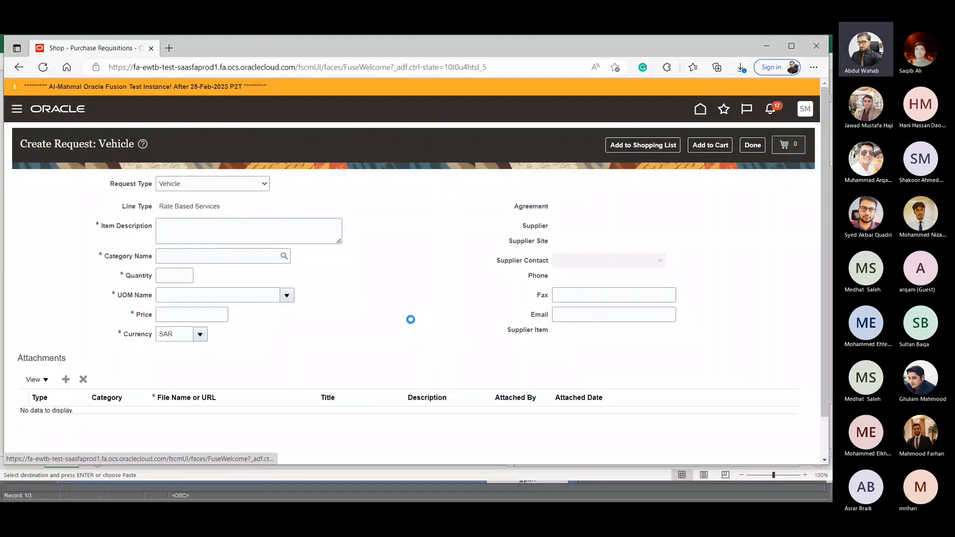
pyautogui.click(591, 283)
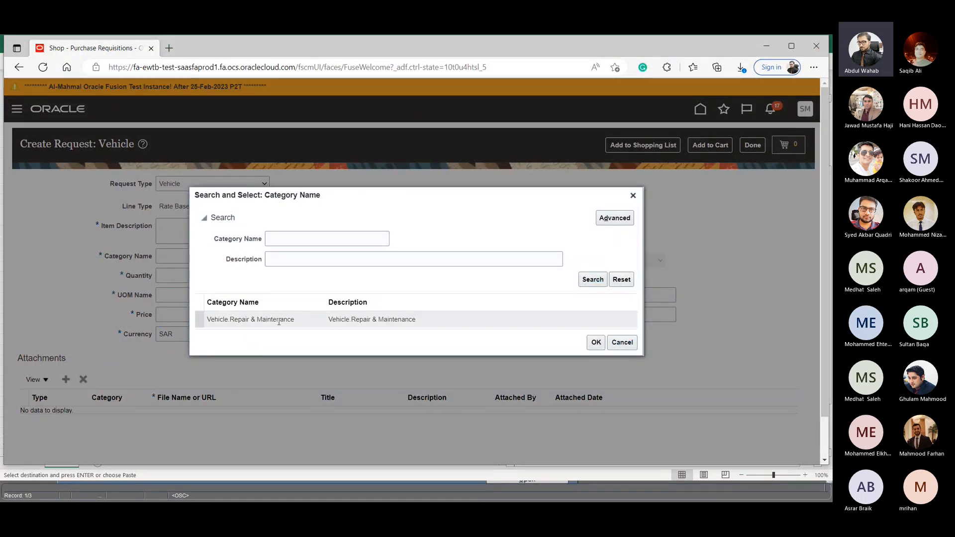
pyautogui.click(622, 343)
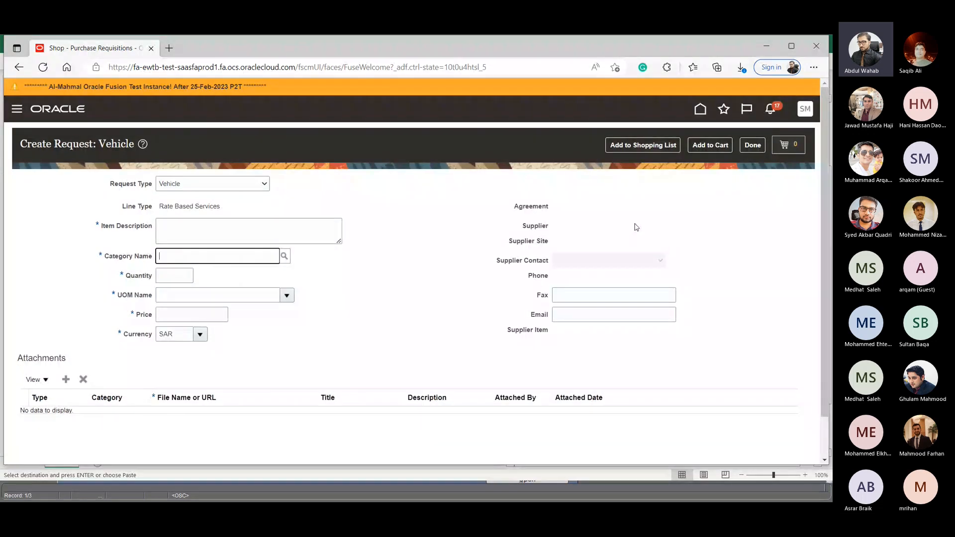
pyautogui.click(752, 145)
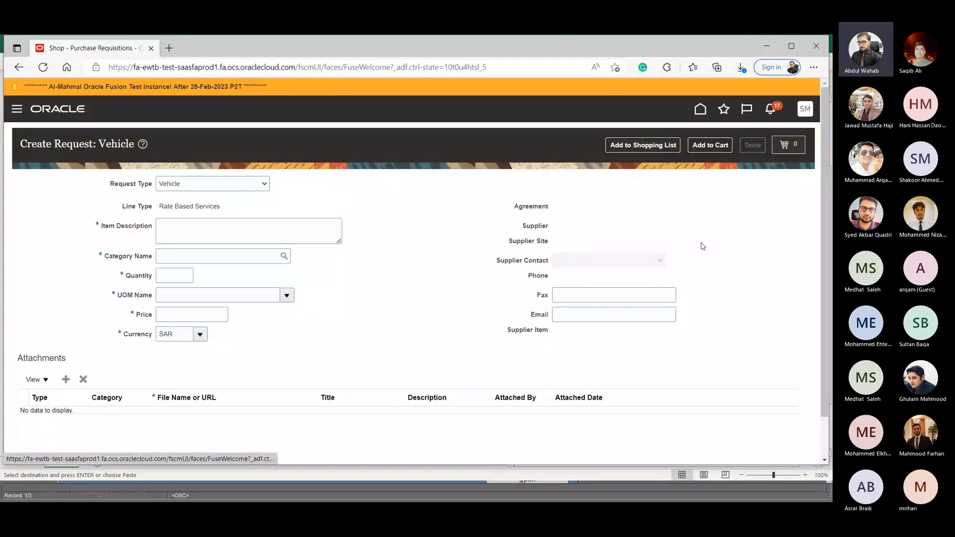
pyautogui.scroll(-1, 564, 377)
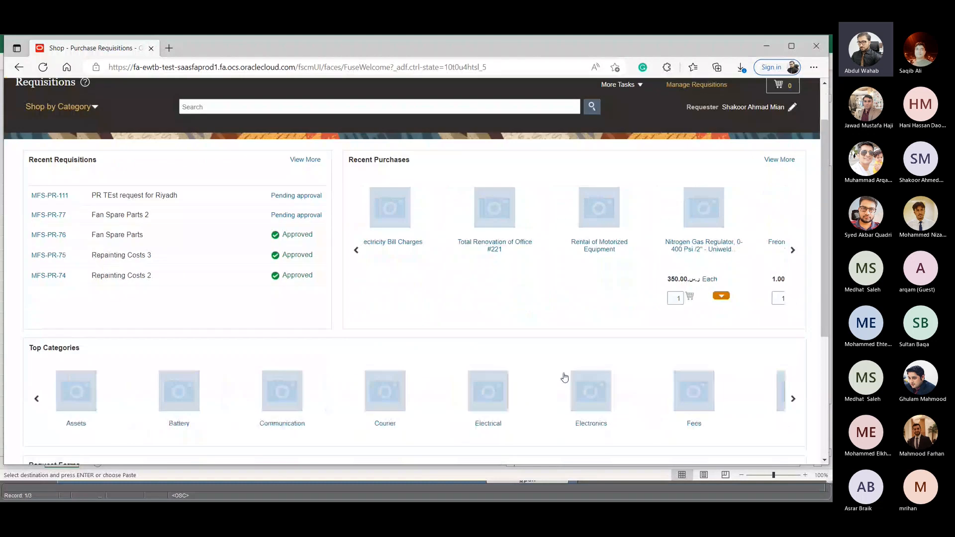
pyautogui.scroll(-4, 495, 356)
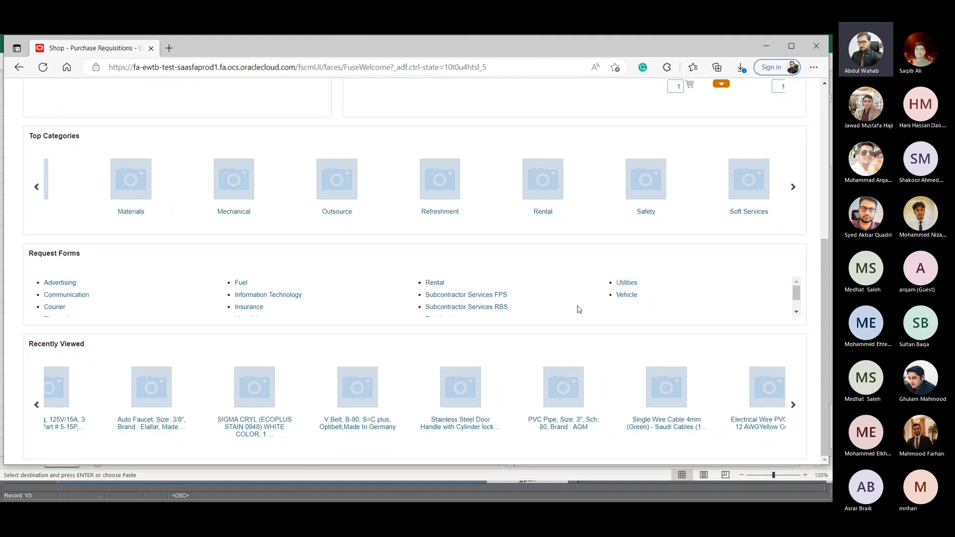
pyautogui.hotkey('alt', 'Tab')
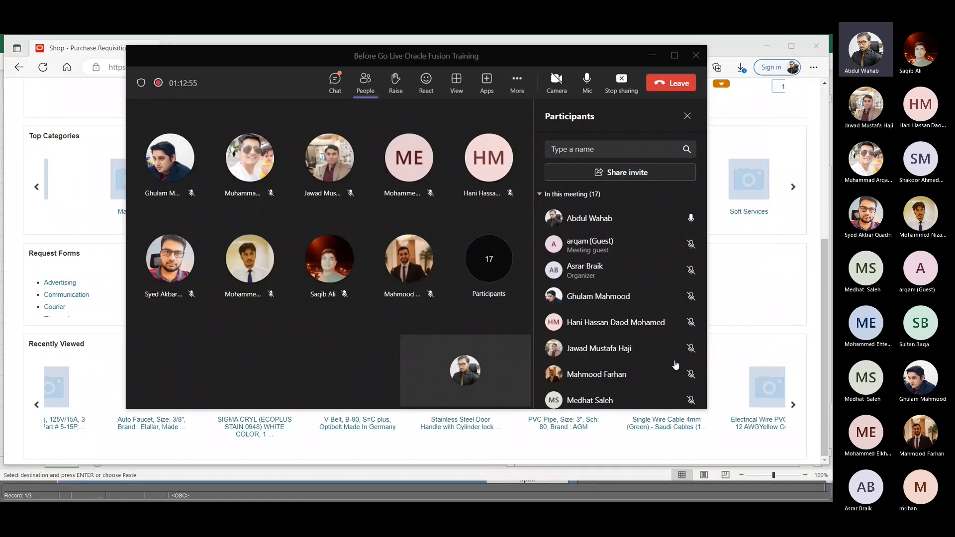
pyautogui.hotkey('alt', 'Tab')
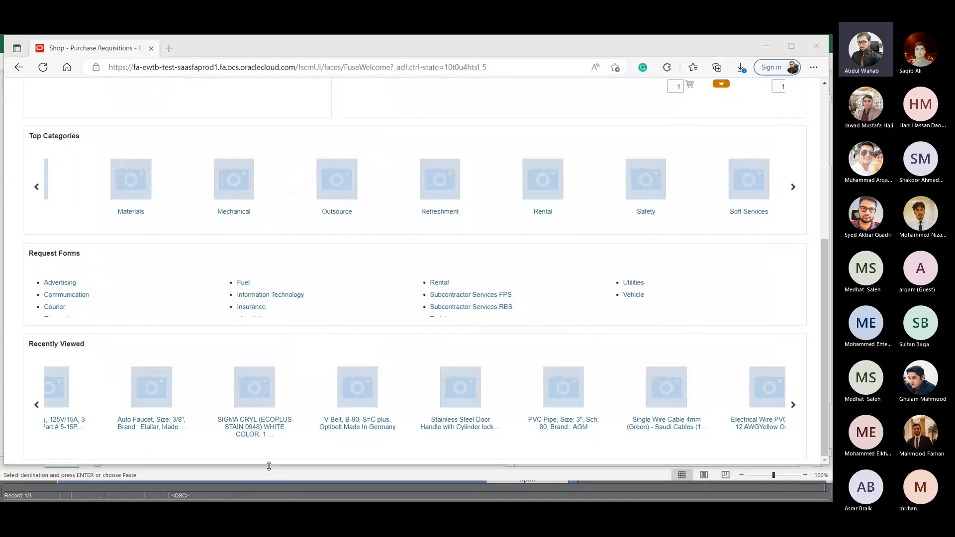
pyautogui.moveTo(337, 493)
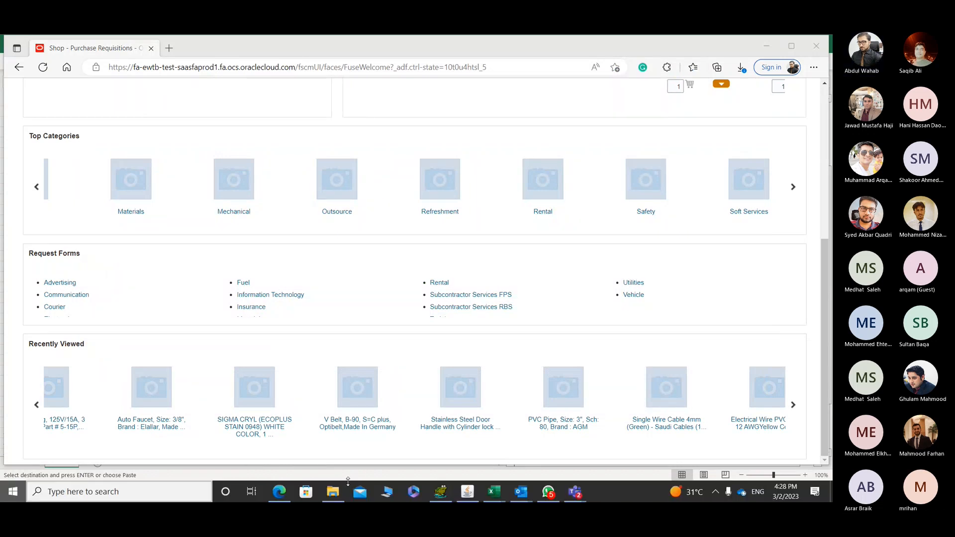
pyautogui.press('super')
pyautogui.click(337, 492)
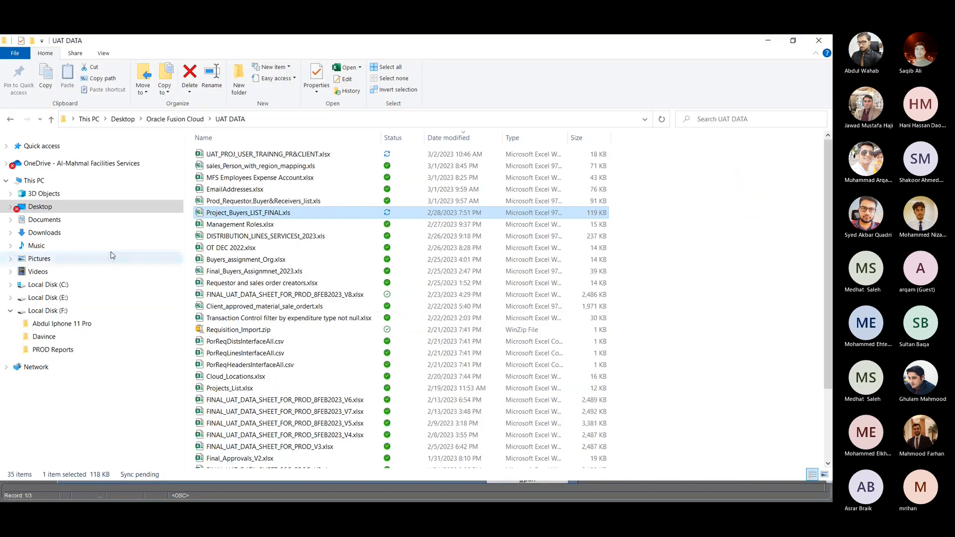
pyautogui.click(60, 222)
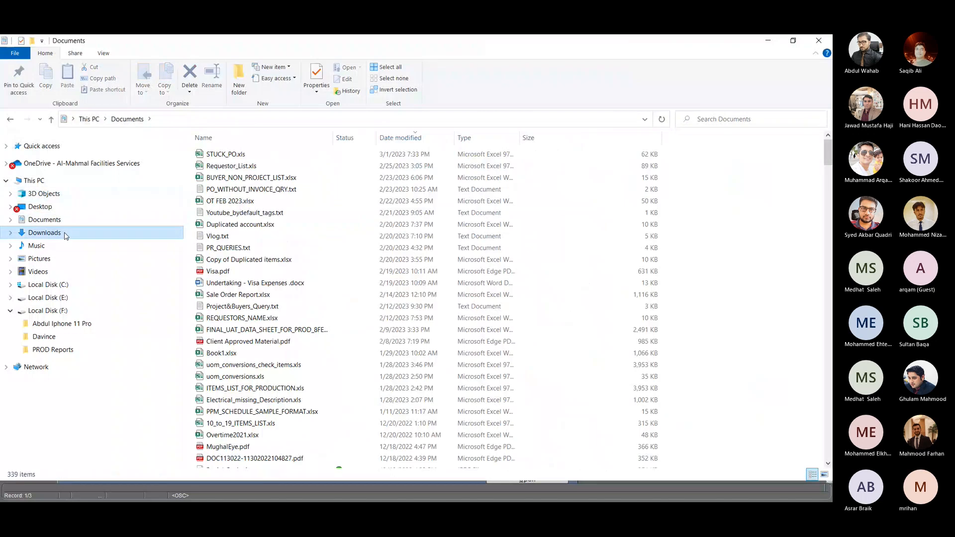
pyautogui.click(44, 232)
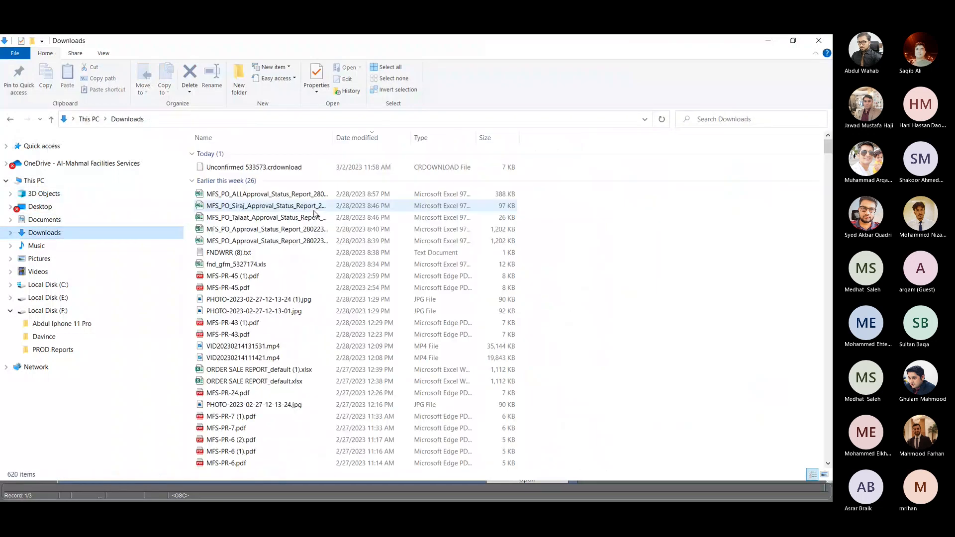
pyautogui.click(238, 301)
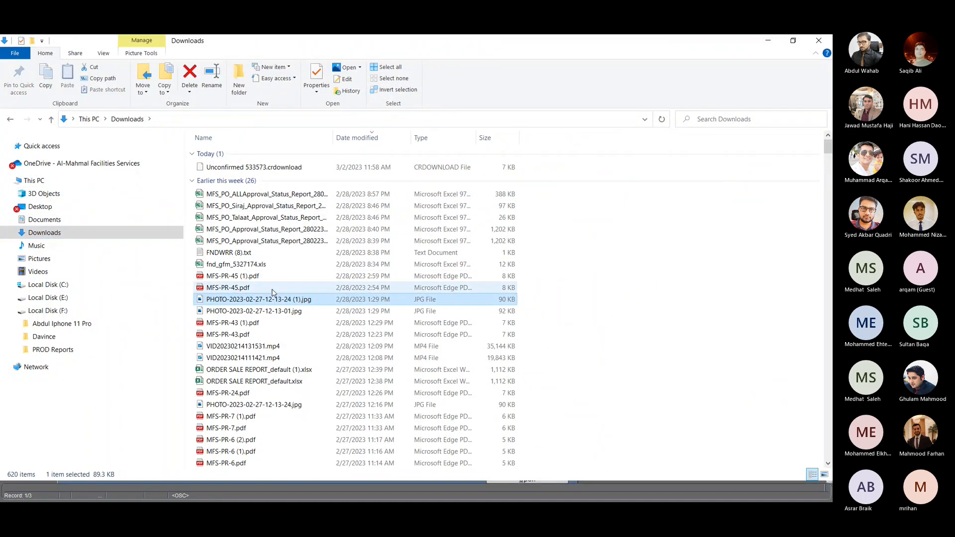
pyautogui.doubleClick(286, 299)
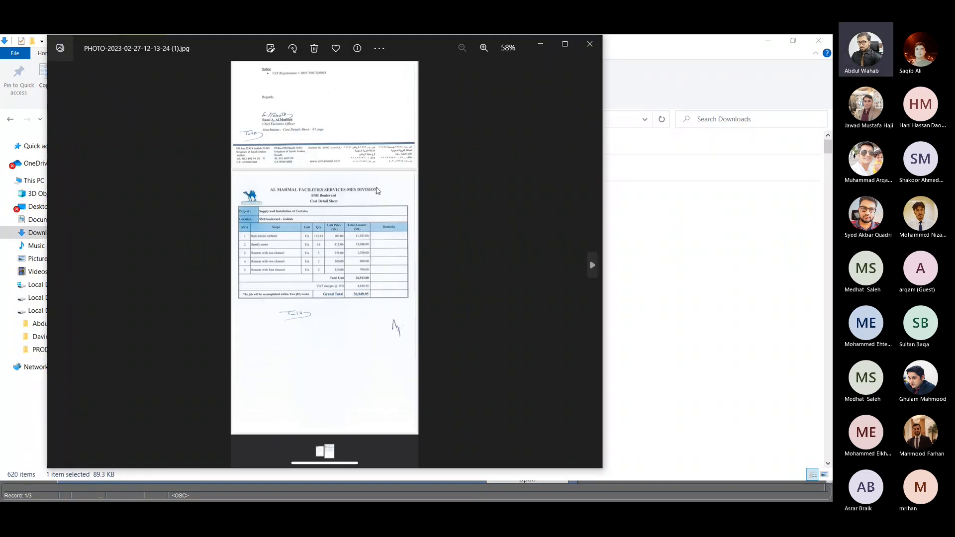
pyautogui.scroll(5, 365, 228)
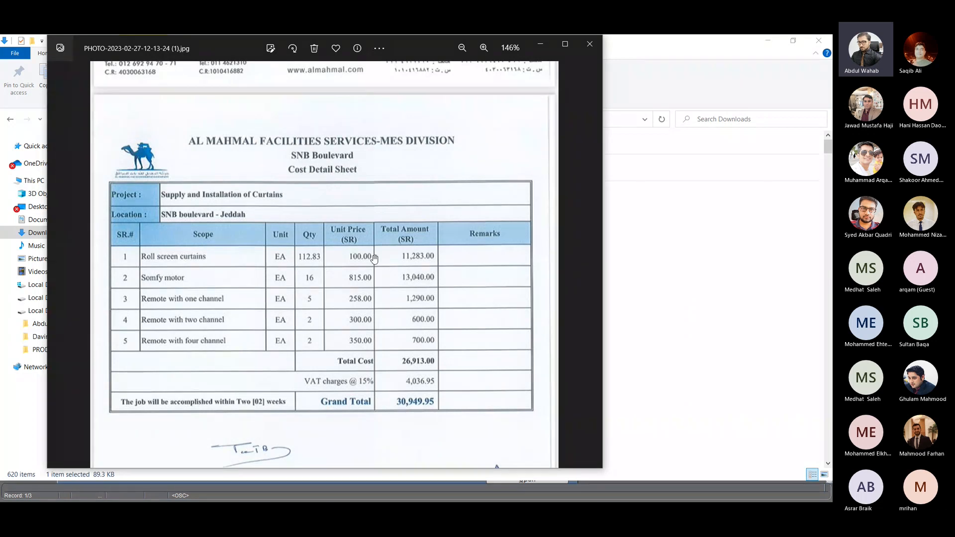
pyautogui.click(589, 44)
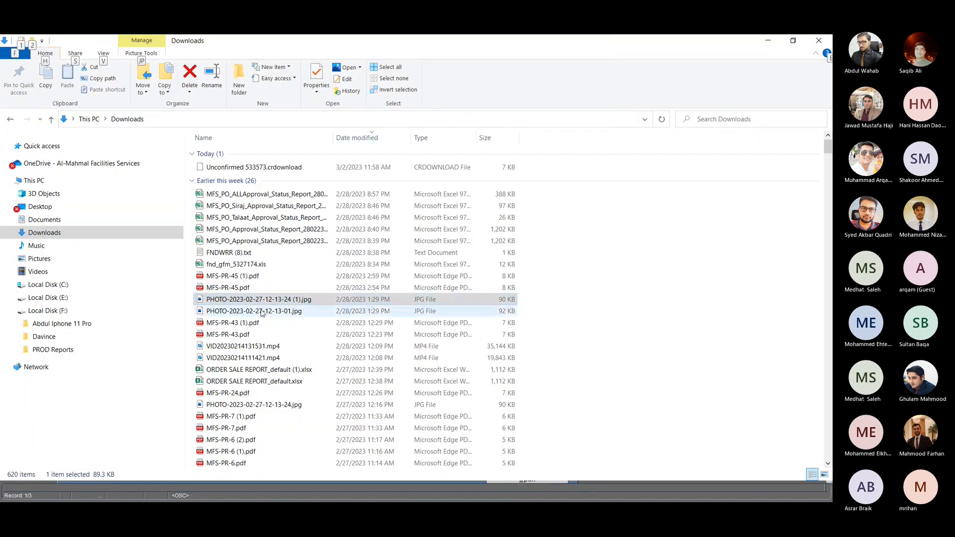
pyautogui.press('Down')
pyautogui.press('Return')
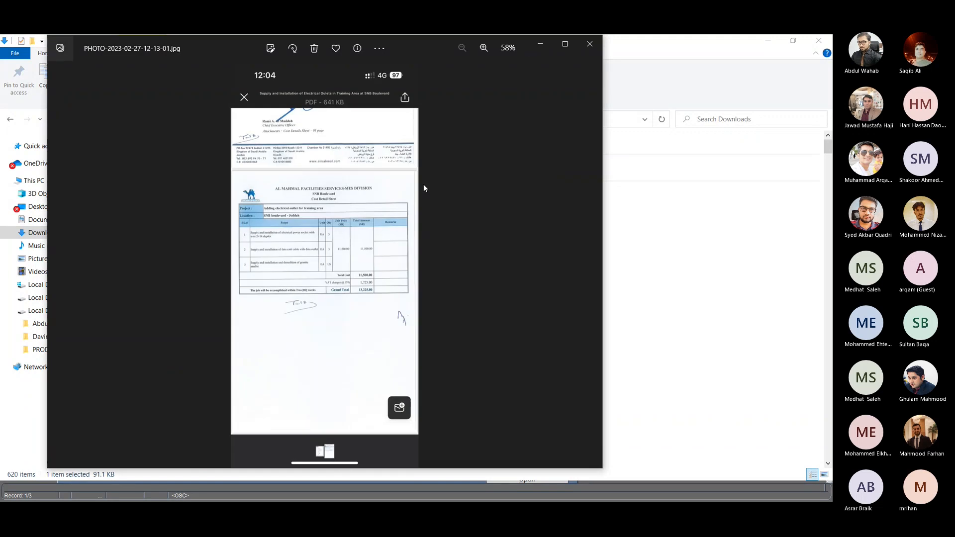
pyautogui.scroll(3, 328, 247)
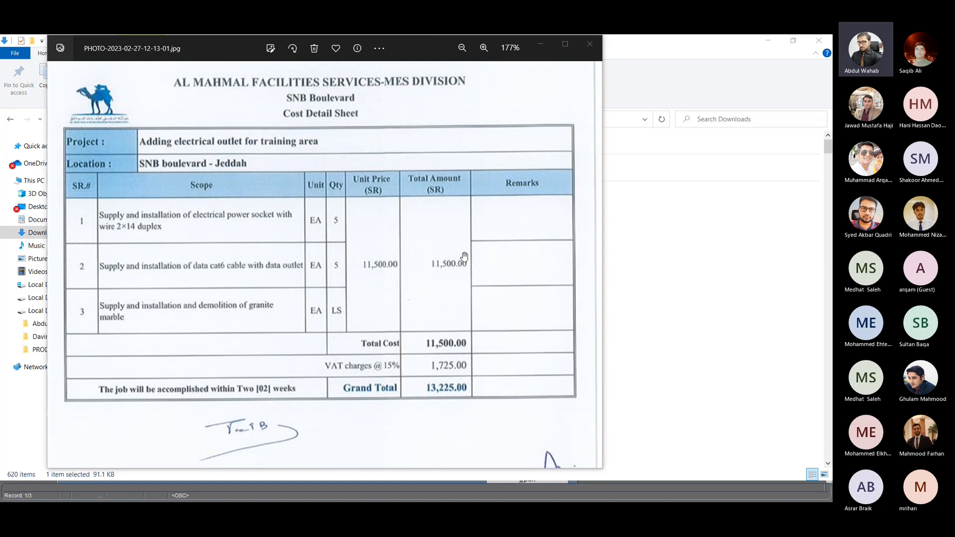
pyautogui.hotkey('alt', 'Tab')
pyautogui.hotkey('alt', 'Tab')
pyautogui.hotkey('alt', 'Tab')
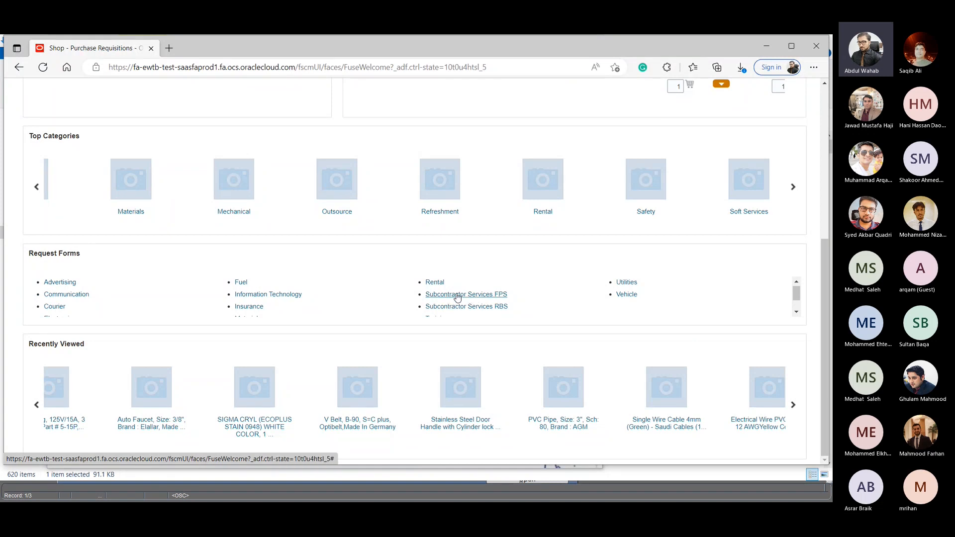
# - Reload the Shop page from the home page and open the Subcontractor Services FPS request form
pyautogui.scroll(5, 512, 145)
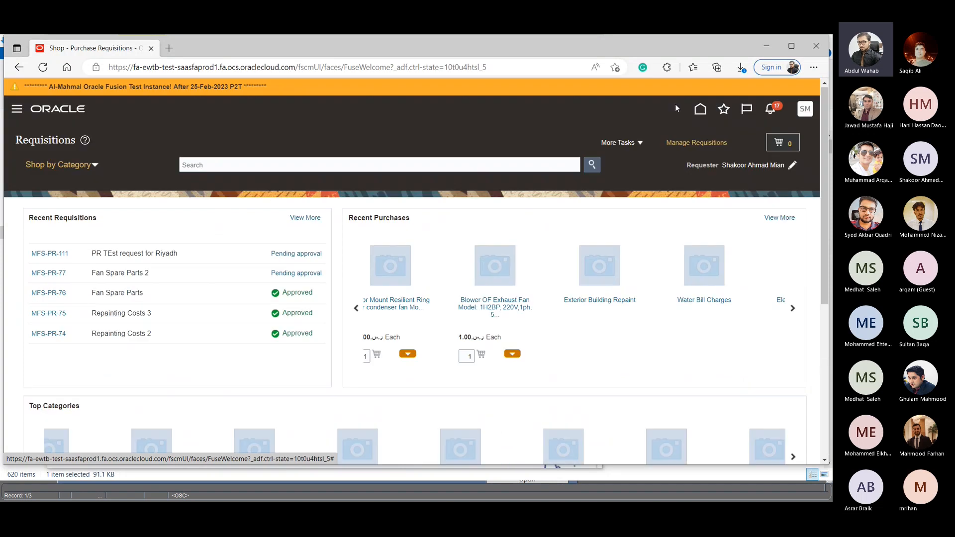
pyautogui.click(700, 109)
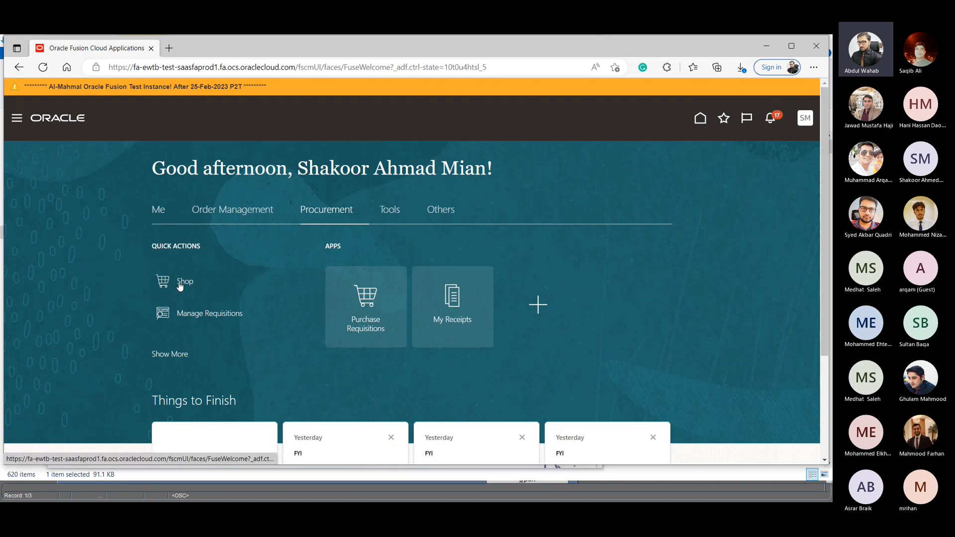
pyautogui.click(179, 286)
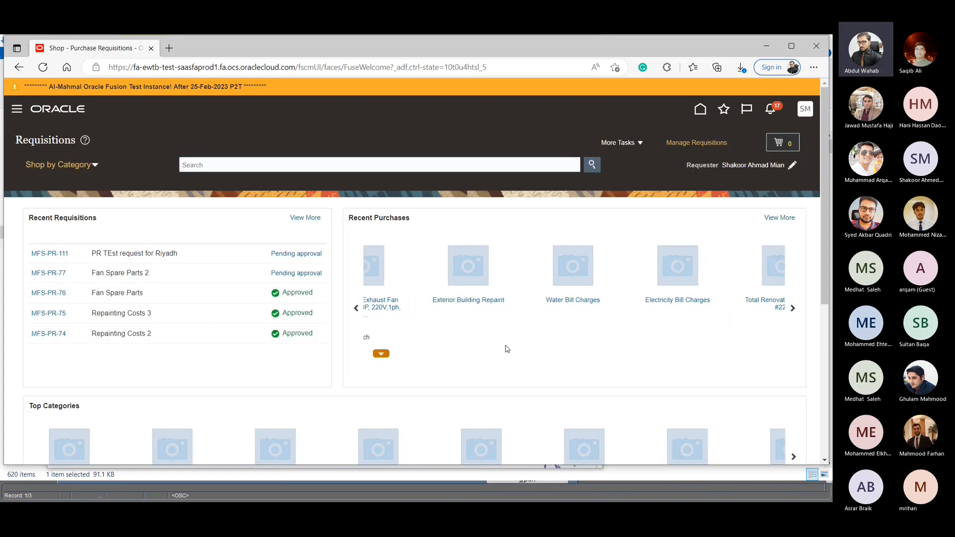
pyautogui.scroll(-5, 700, 391)
pyautogui.scroll(-3, 762, 362)
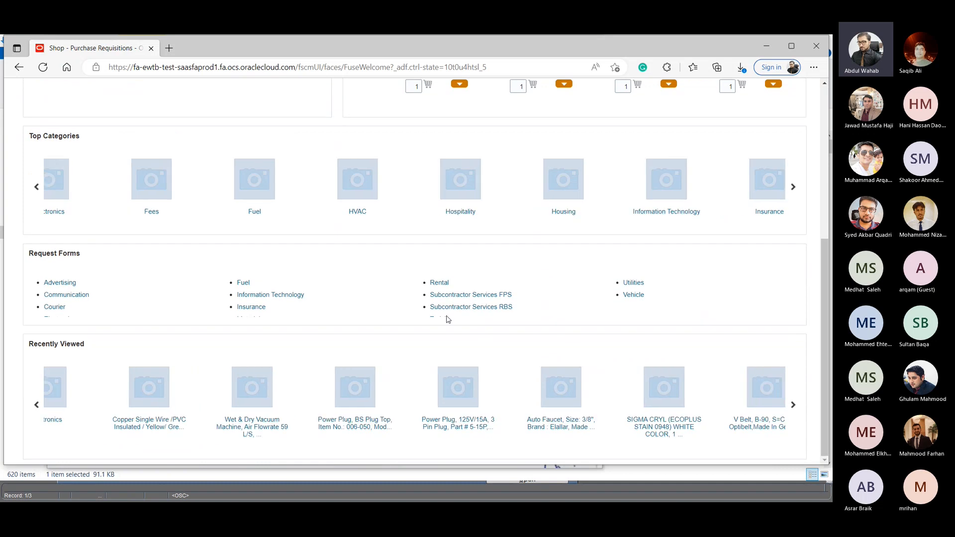
pyautogui.click(468, 297)
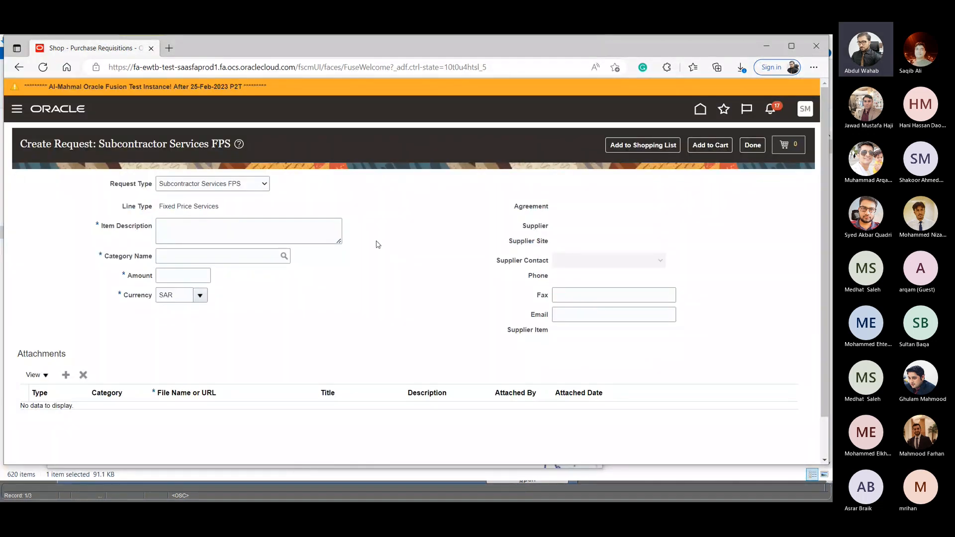
# - Look up the available category names and set the request's category to Subcontractor.Architecture
pyautogui.click(284, 256)
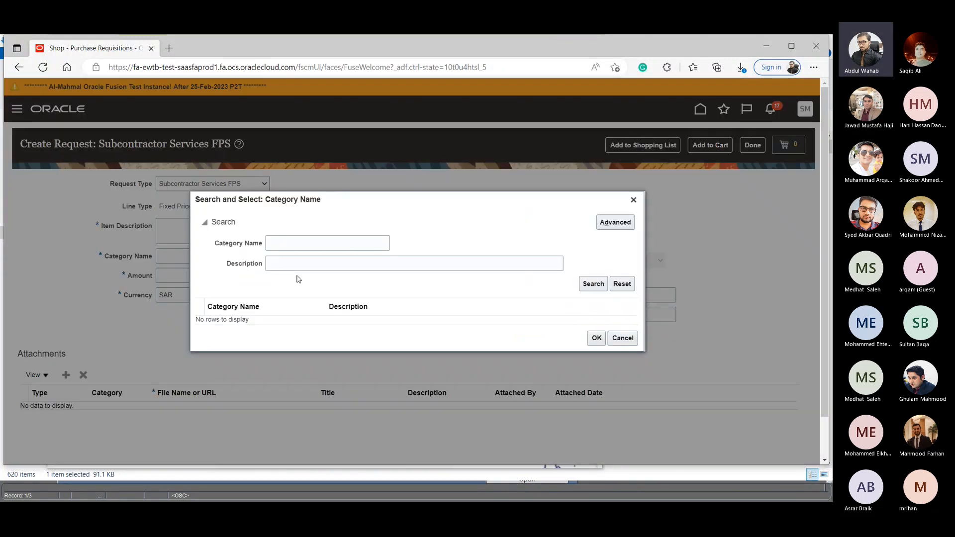
pyautogui.click(593, 284)
pyautogui.scroll(-3, 440, 278)
pyautogui.scroll(3, 319, 288)
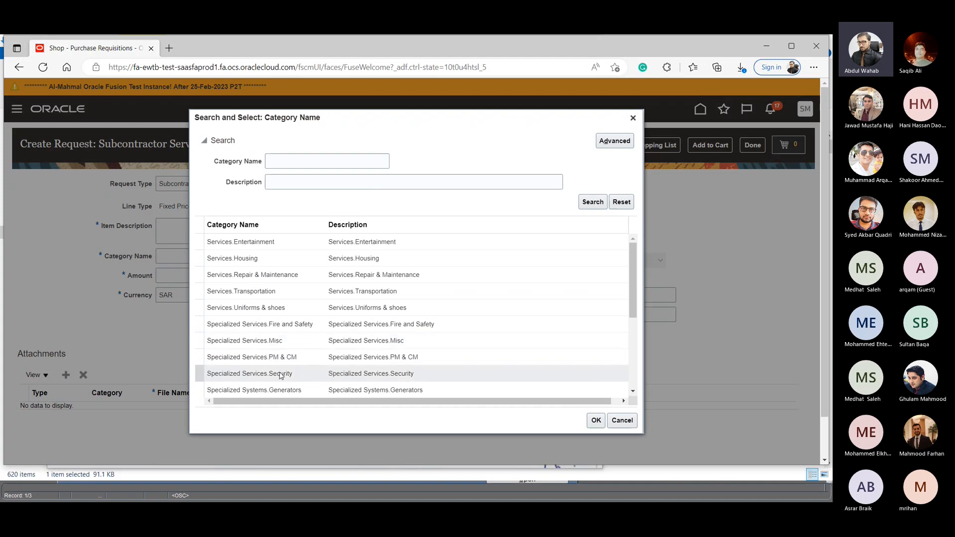
pyautogui.scroll(-2, 288, 374)
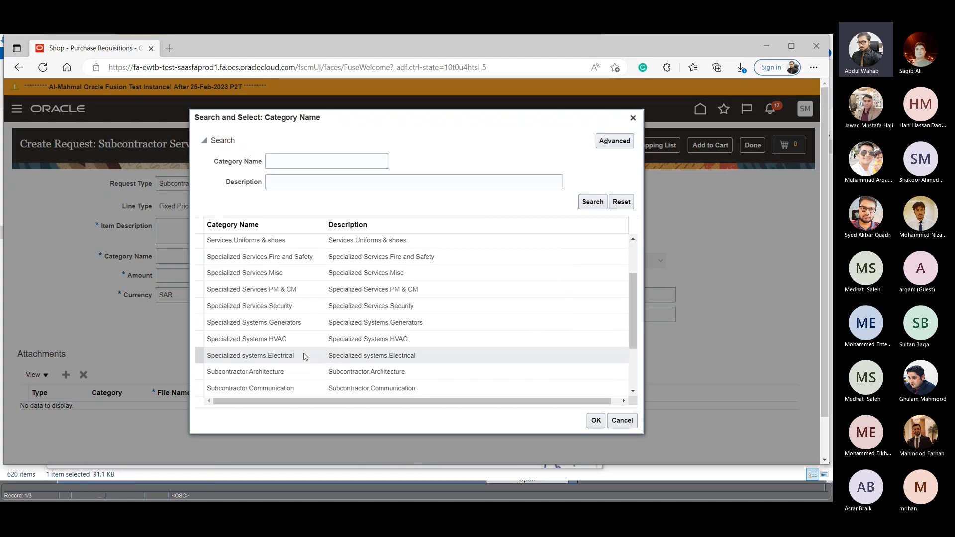
pyautogui.click(291, 372)
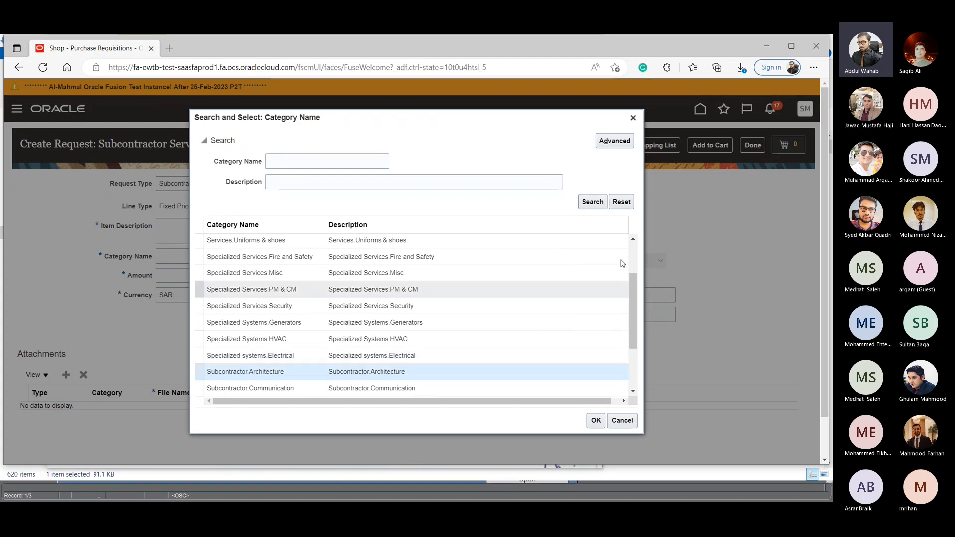
pyautogui.click(598, 425)
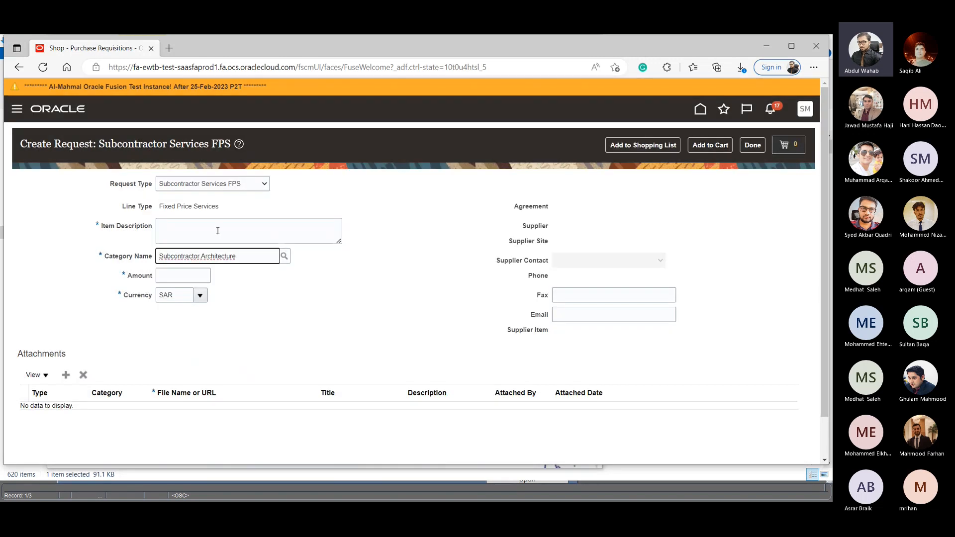
# - Enter "paint the b1 building" as the item description and point out the Fixed Price Services line type
pyautogui.click(217, 230)
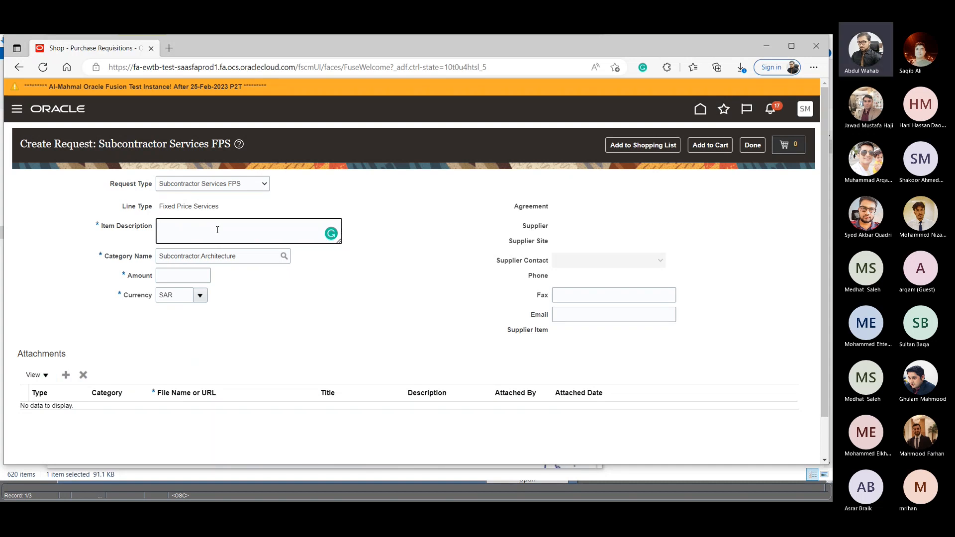
pyautogui.write('paint thw')
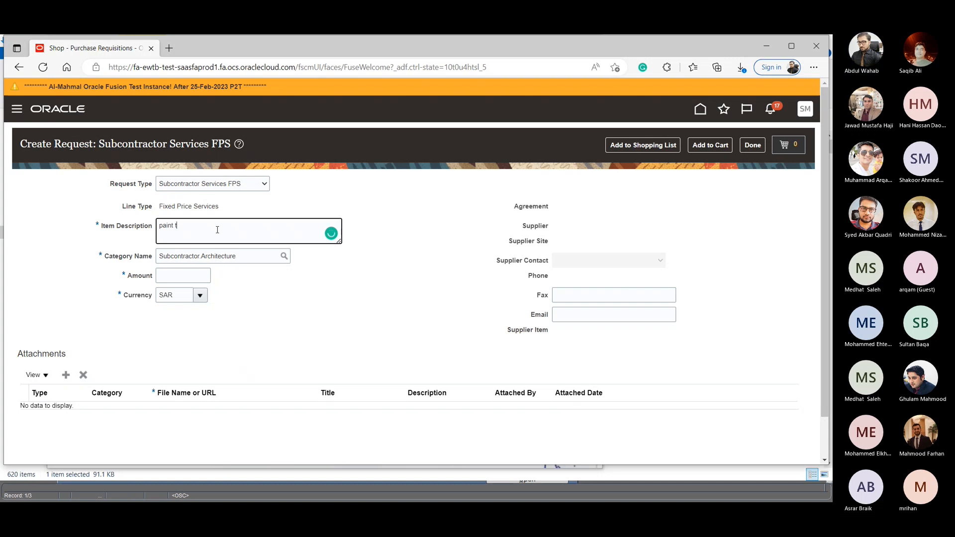
pyautogui.press('BackSpace')
pyautogui.press('BackSpace')
pyautogui.press('BackSpace')
pyautogui.write('he b1 ')
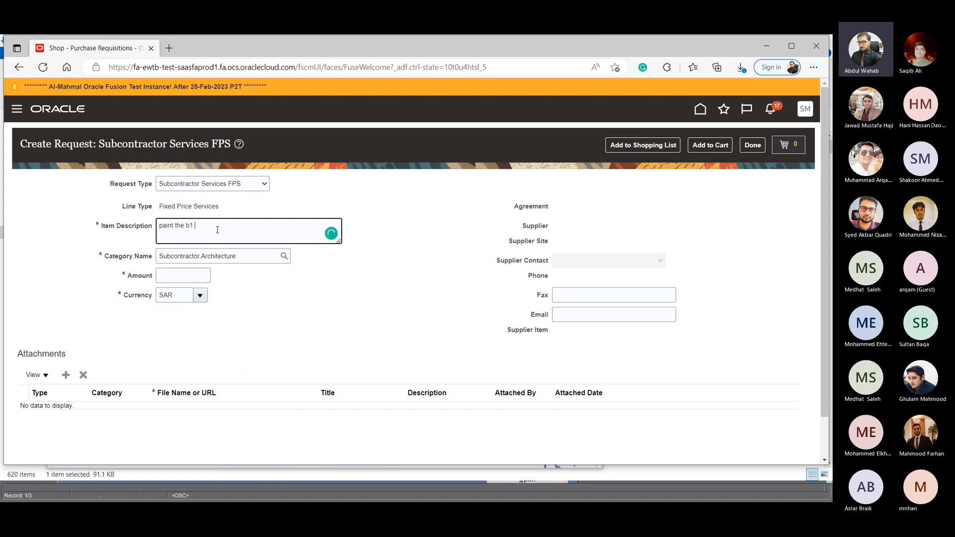
pyautogui.write('building')
pyautogui.moveTo(160, 207); pyautogui.dragTo(219, 207)
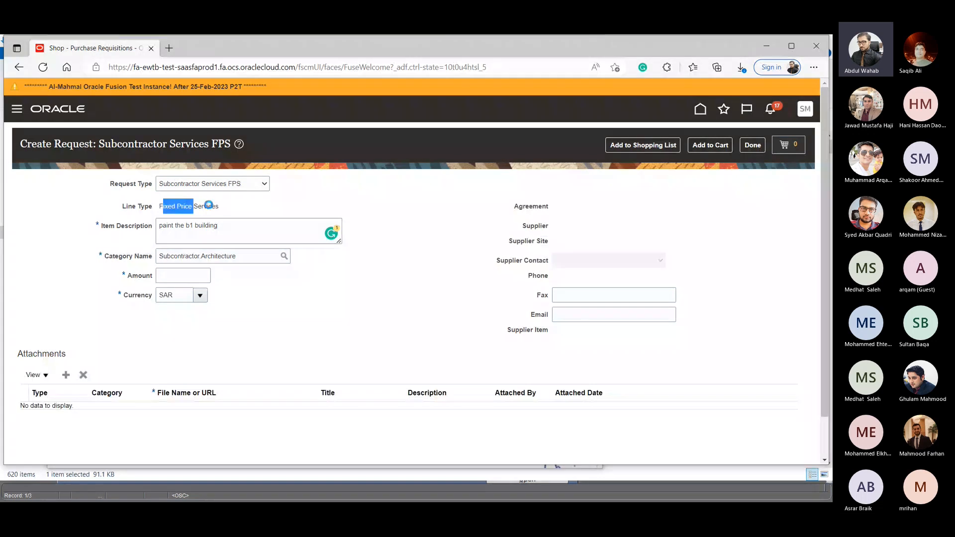
pyautogui.click(291, 303)
# - Set the request's amount to 800 and add the painting line to the cart
pyautogui.click(182, 274)
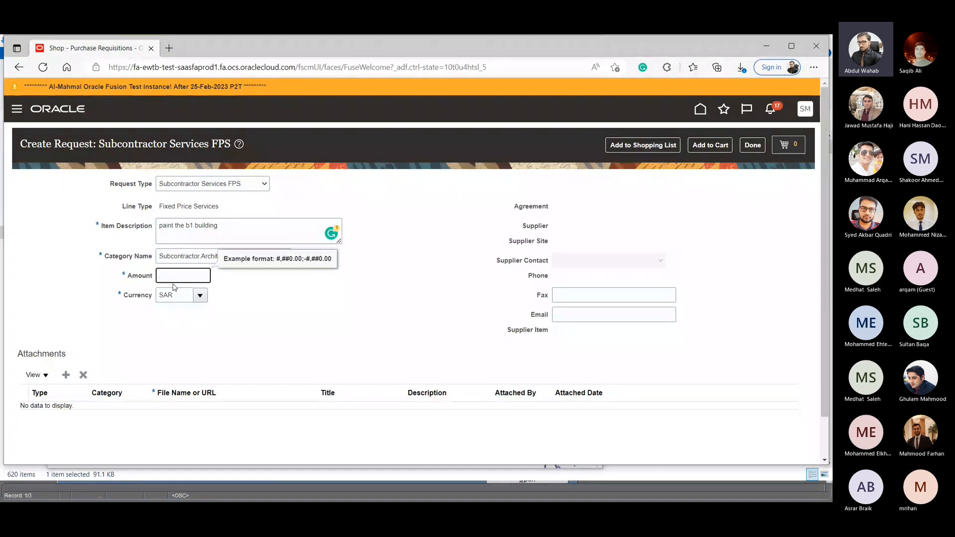
pyautogui.write('1200')
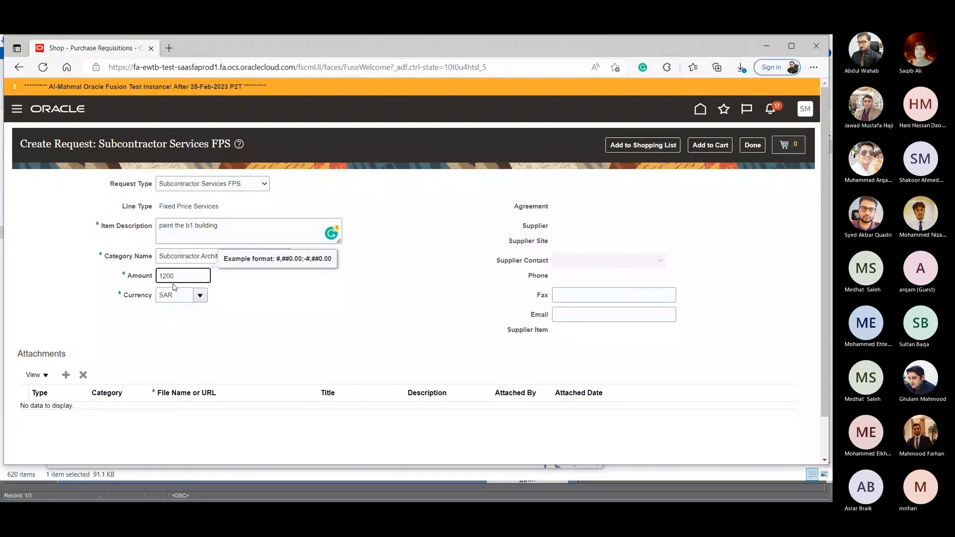
pyautogui.press('BackSpace')
pyautogui.press('BackSpace')
pyautogui.press('BackSpace')
pyautogui.press('BackSpace')
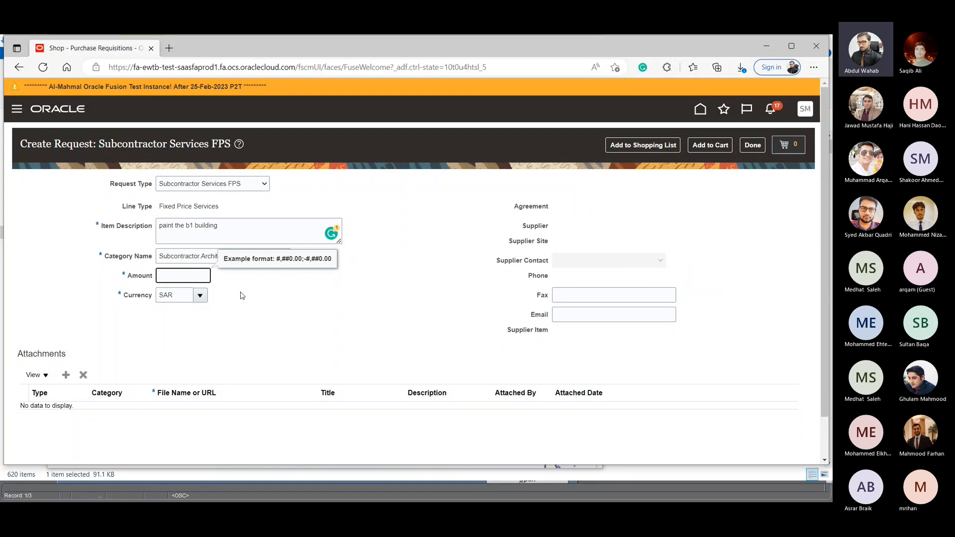
pyautogui.write('800')
pyautogui.click(383, 326)
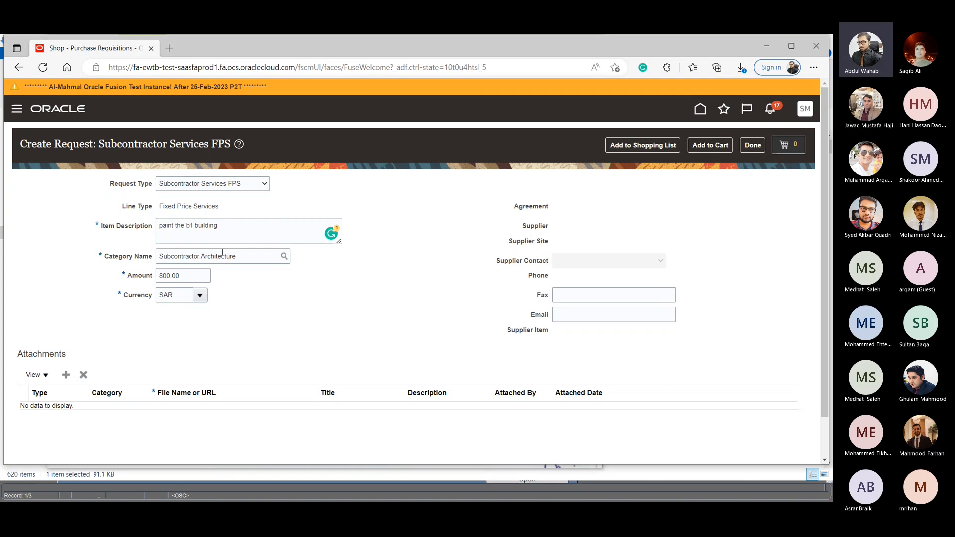
pyautogui.click(726, 142)
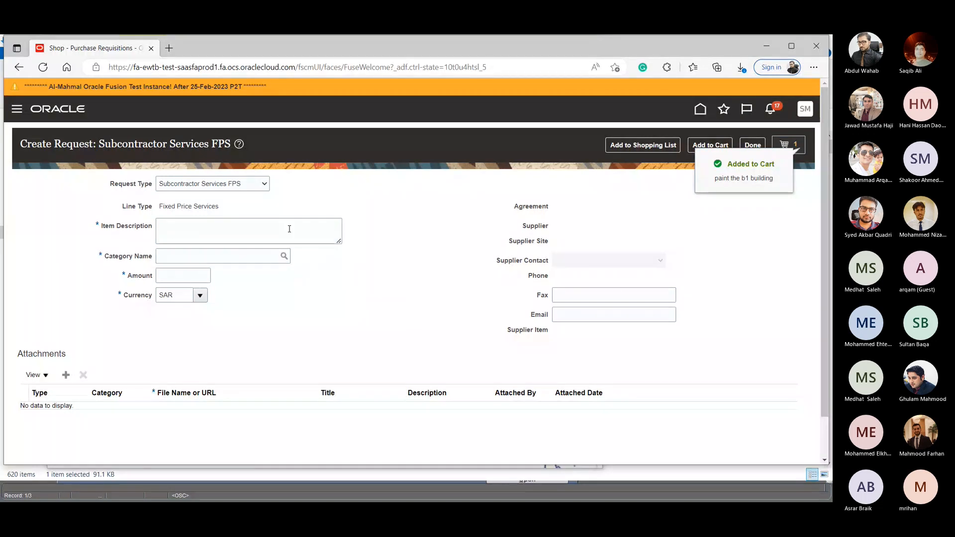
# - Enter "installation of cables" as the item description of a second fixed-price service request
pyautogui.click(238, 228)
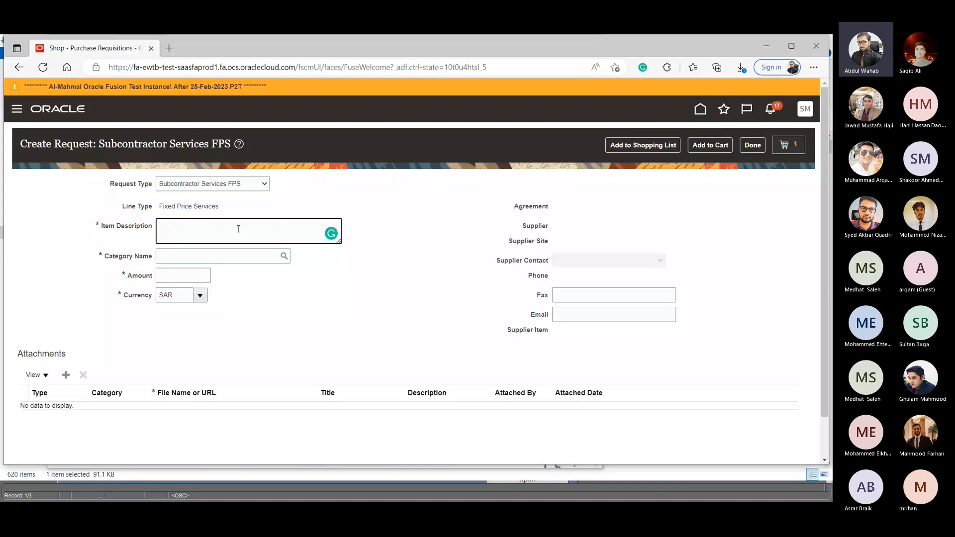
pyautogui.write('install')
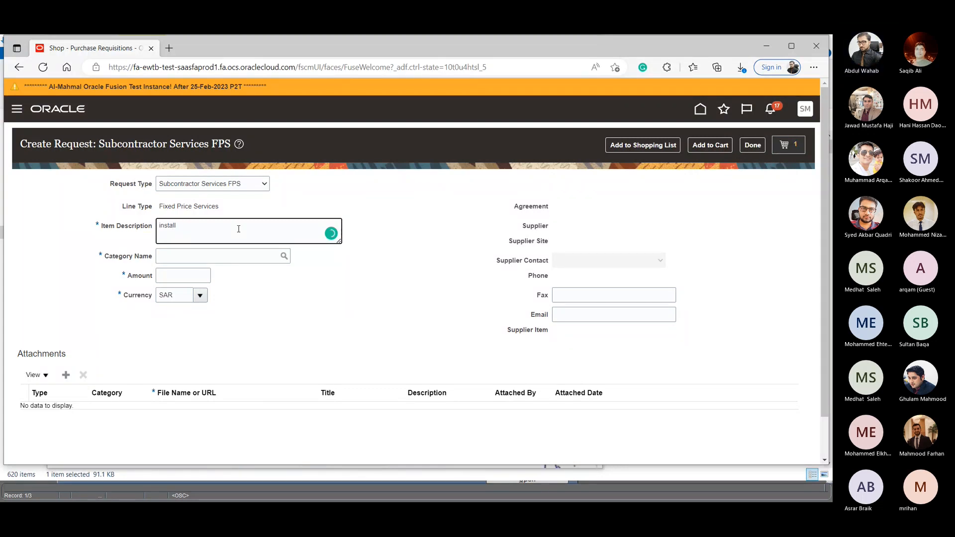
pyautogui.press('BackSpace')
pyautogui.write('at')
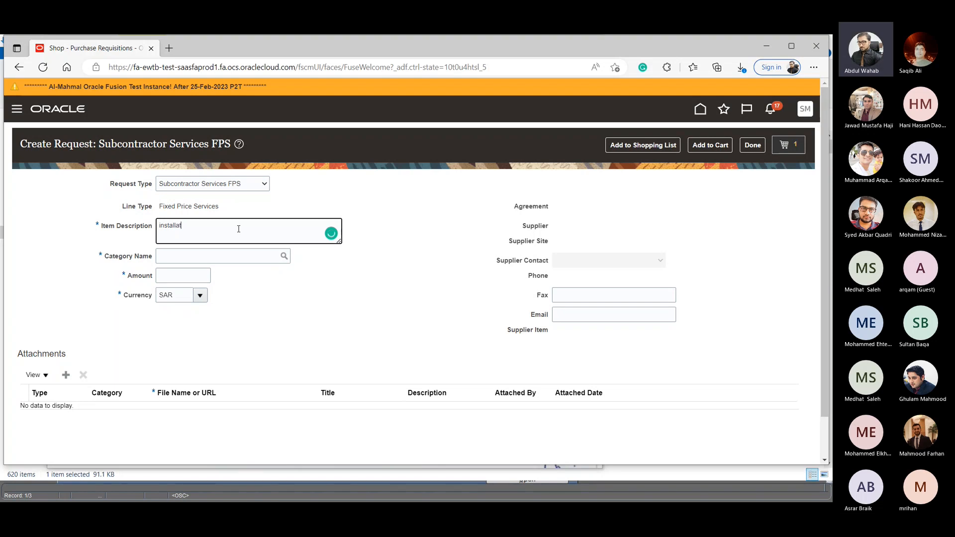
pyautogui.write('ion of cables')
# - Set the cable installation request's amount to 100
pyautogui.click(191, 276)
pyautogui.write('300')
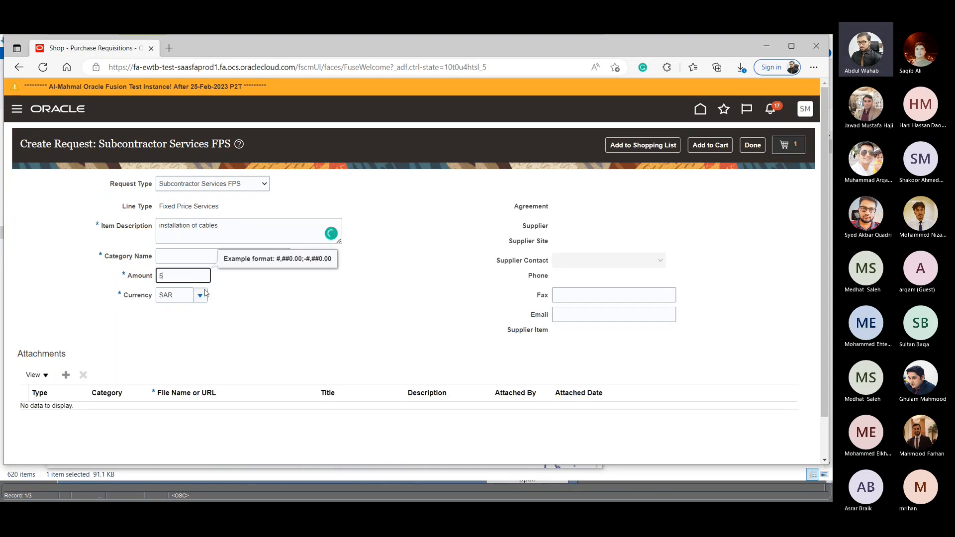
pyautogui.press('BackSpace')
pyautogui.press('BackSpace')
pyautogui.press('BackSpace')
pyautogui.write('200')
pyautogui.write('100')
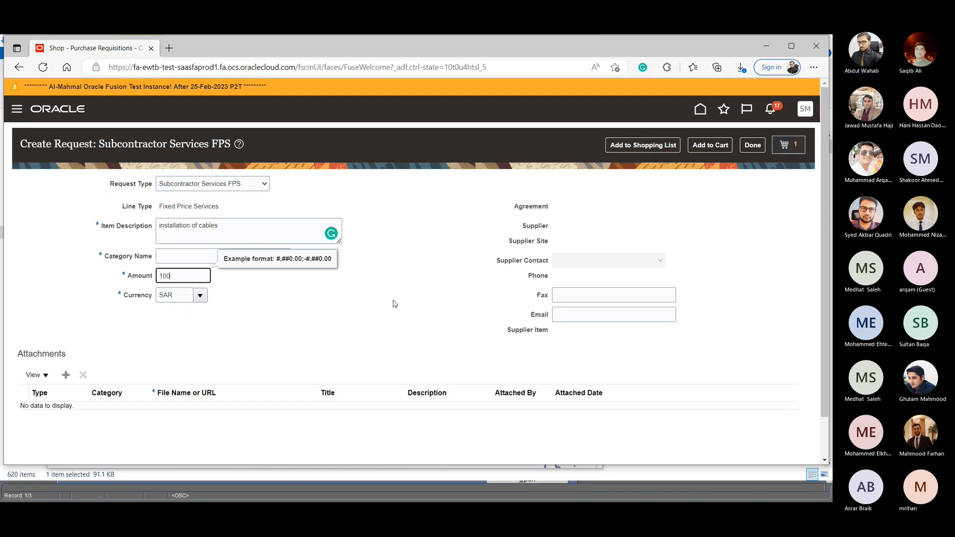
pyautogui.click(393, 305)
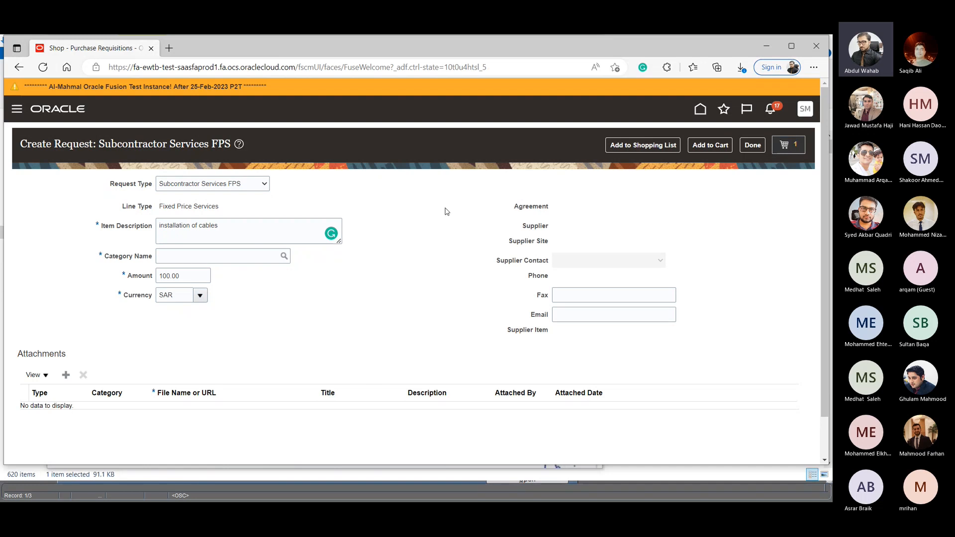
# - Set the cable installation request's category to Subcontractor.General and add the line to the cart
pyautogui.click(702, 149)
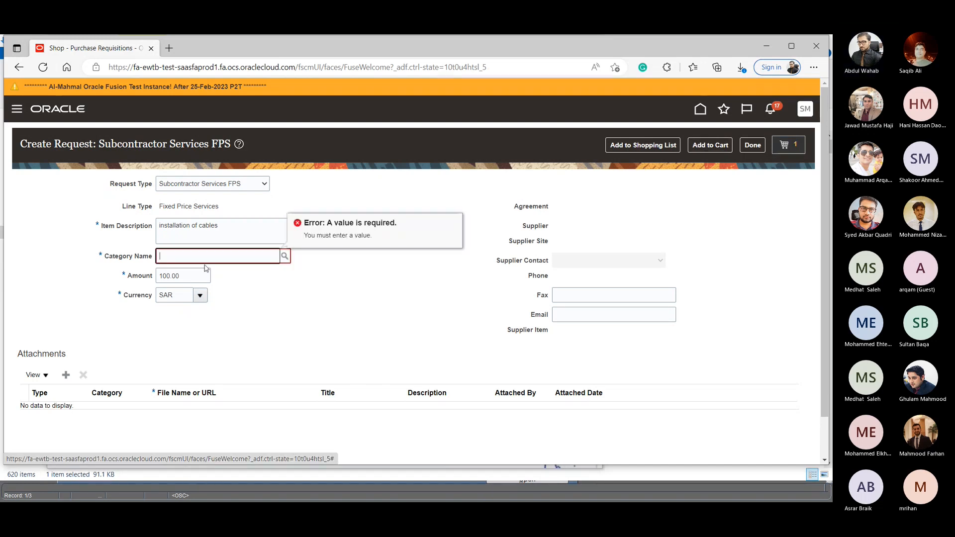
pyautogui.click(285, 256)
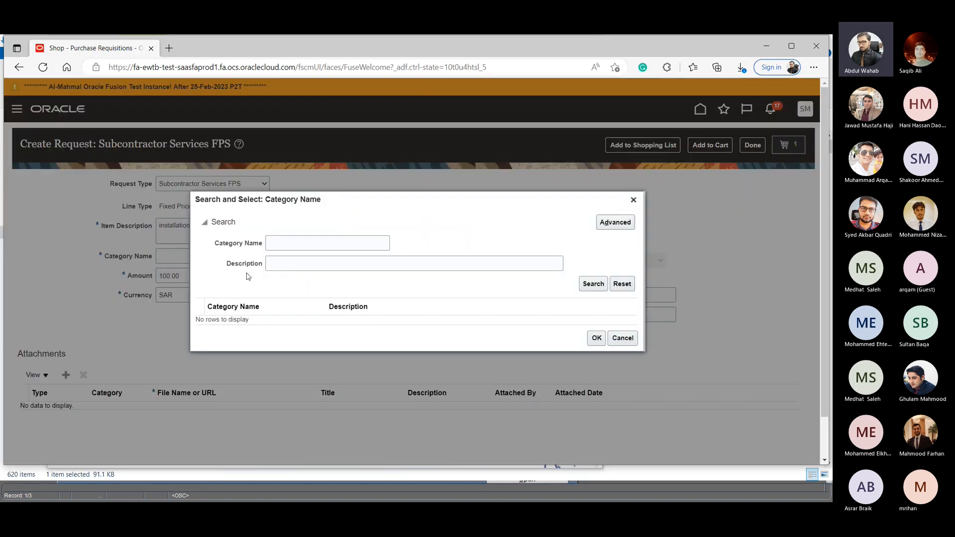
pyautogui.click(593, 284)
pyautogui.scroll(-3, 301, 322)
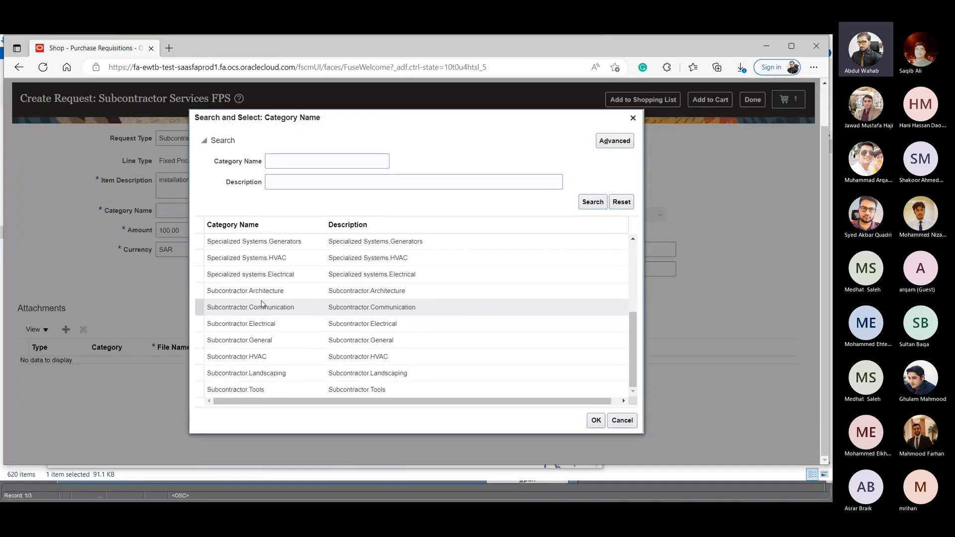
pyautogui.click(277, 341)
pyautogui.click(596, 420)
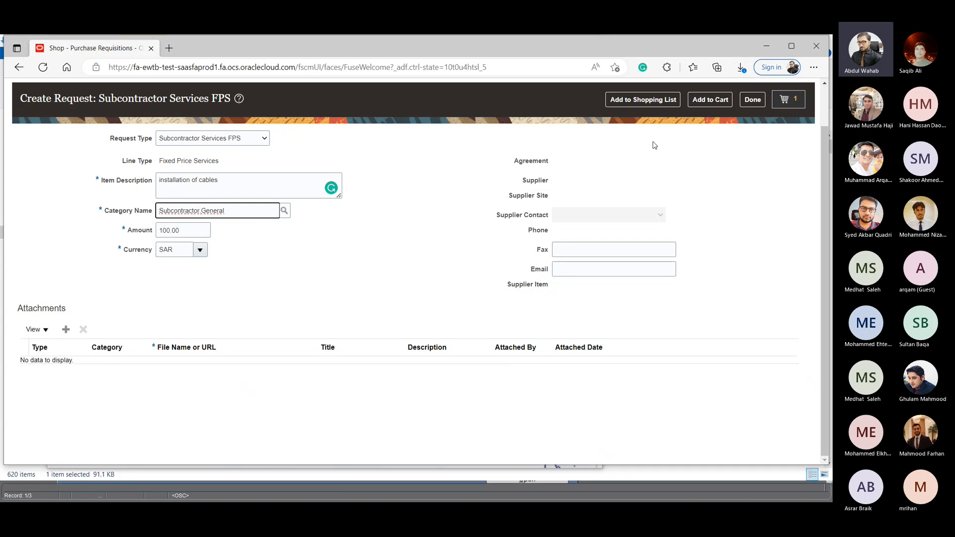
pyautogui.click(710, 99)
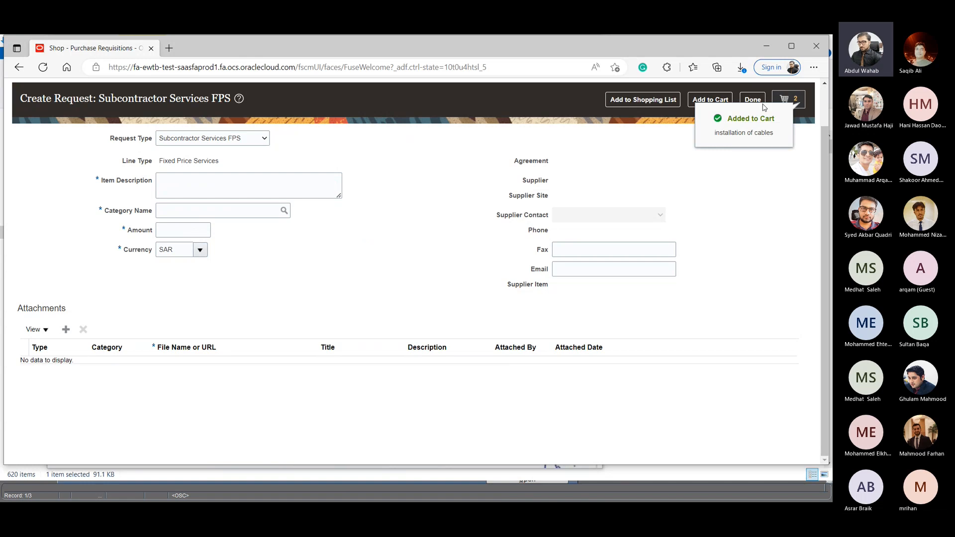
# - Open the cart's requisition for review and select the "paint the b1 building" line
pyautogui.click(789, 98)
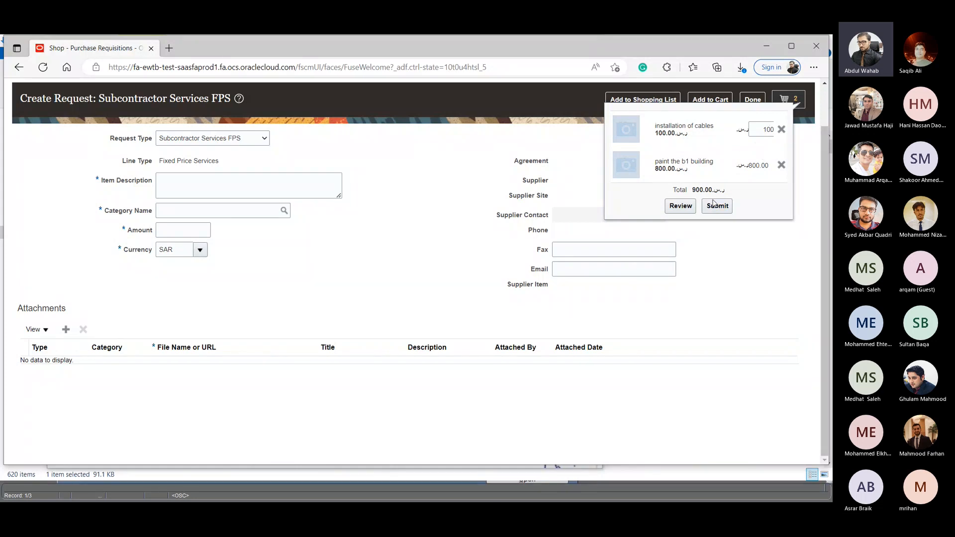
pyautogui.click(675, 206)
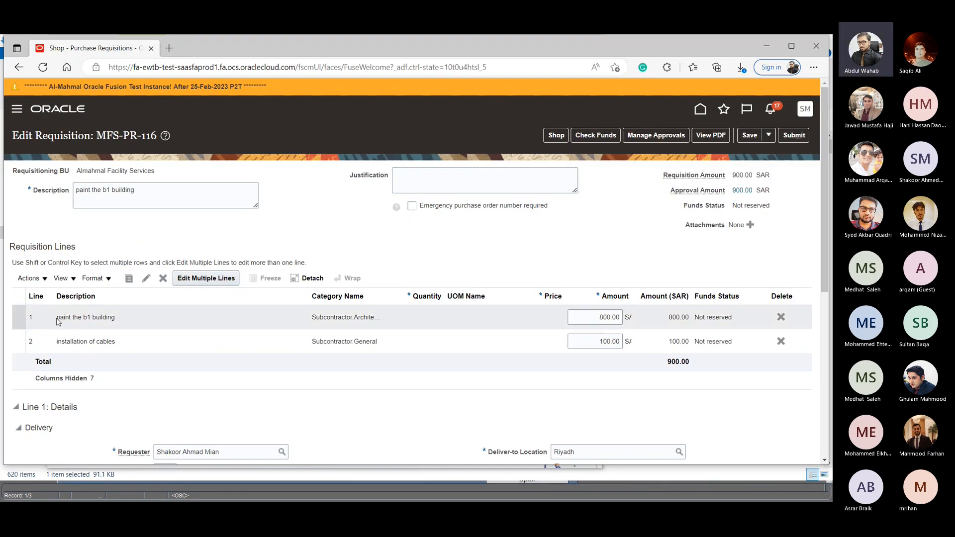
pyautogui.click(118, 317)
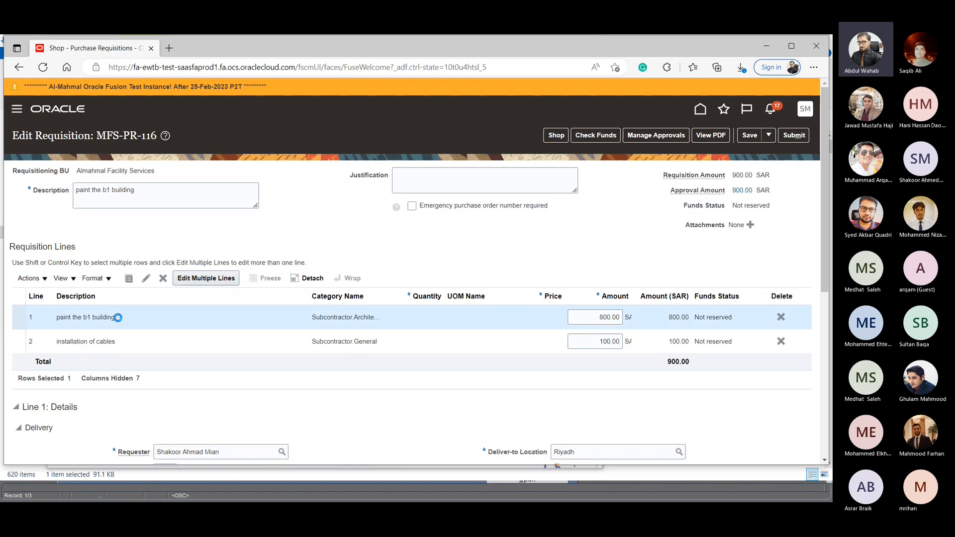
# - Replace the requisition description with "PR Service Request for Building 1 paint"
pyautogui.tripleClick(144, 189)
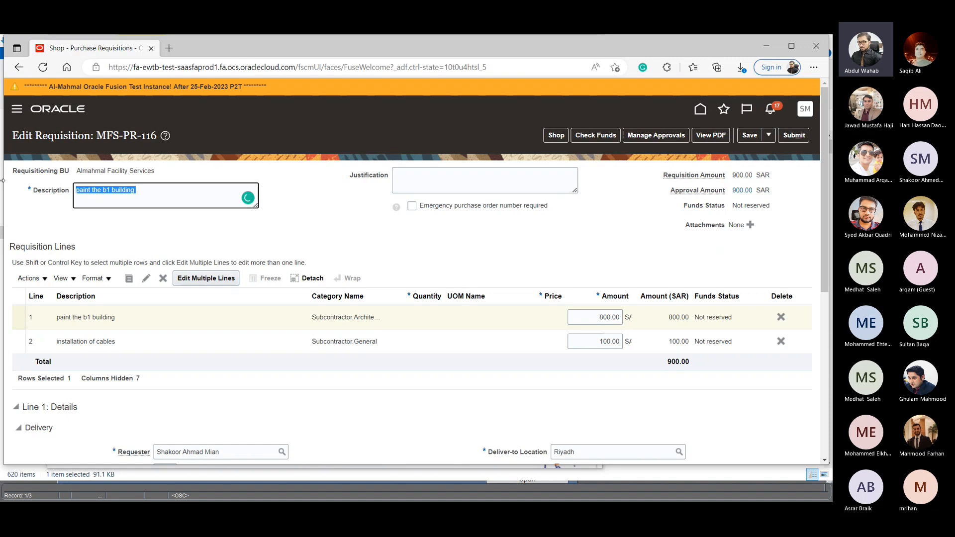
pyautogui.write('PR')
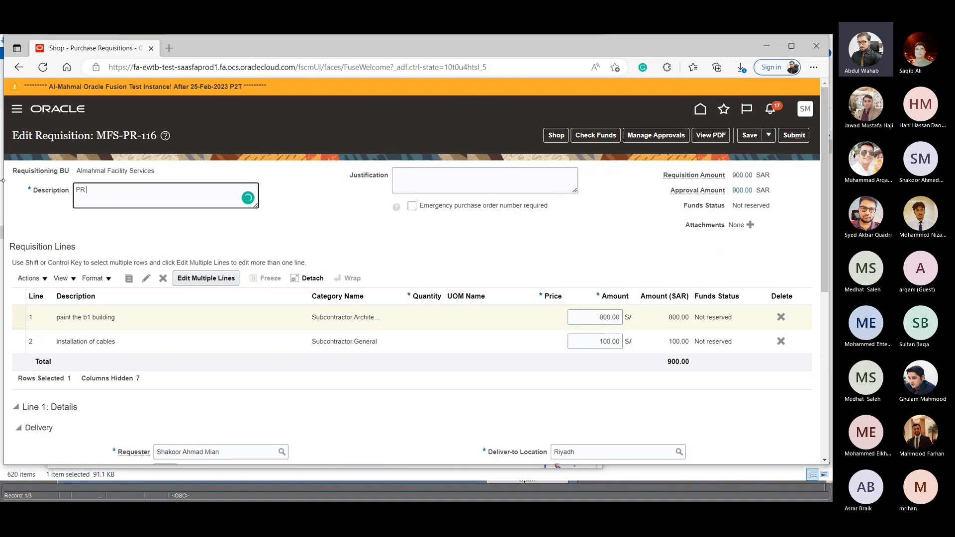
pyautogui.write(' Service Request')
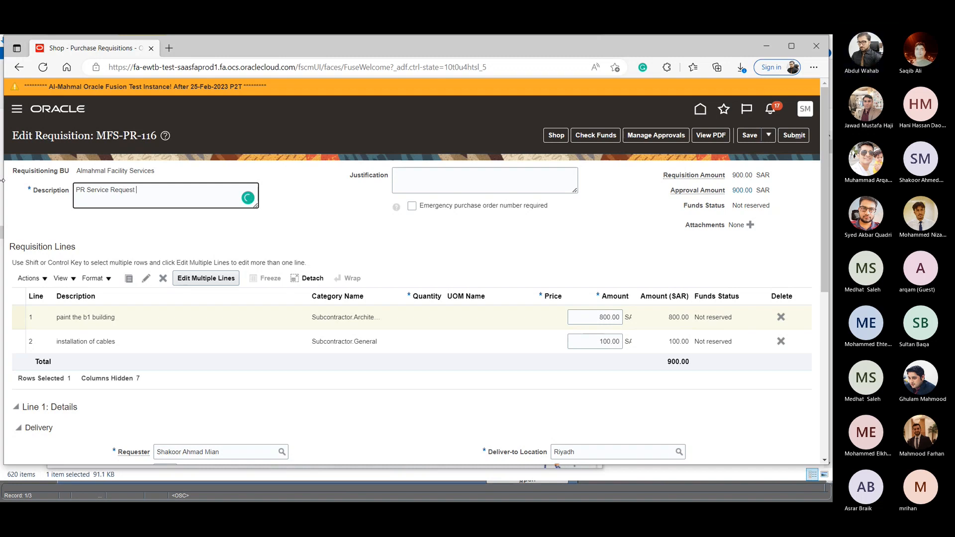
pyautogui.write(' for Buil')
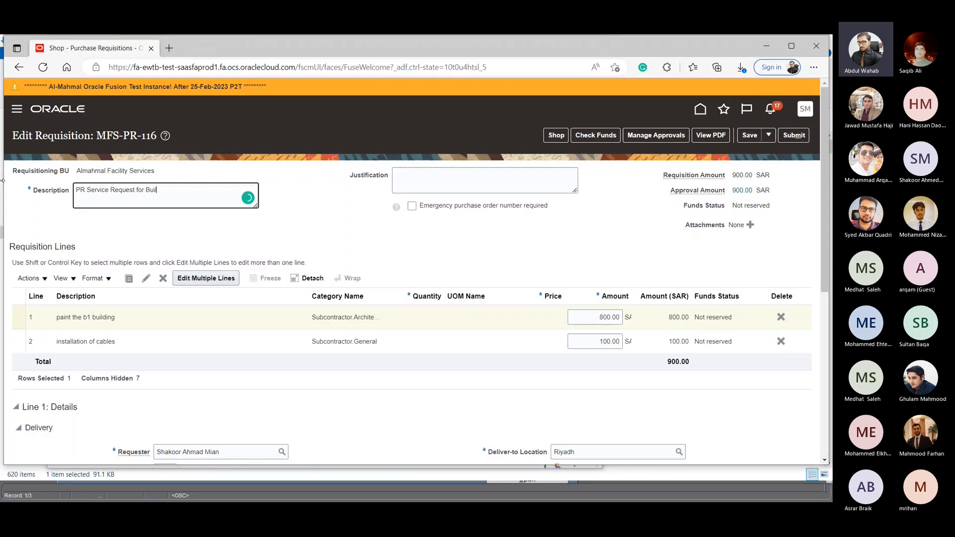
pyautogui.write('ding 1 paint')
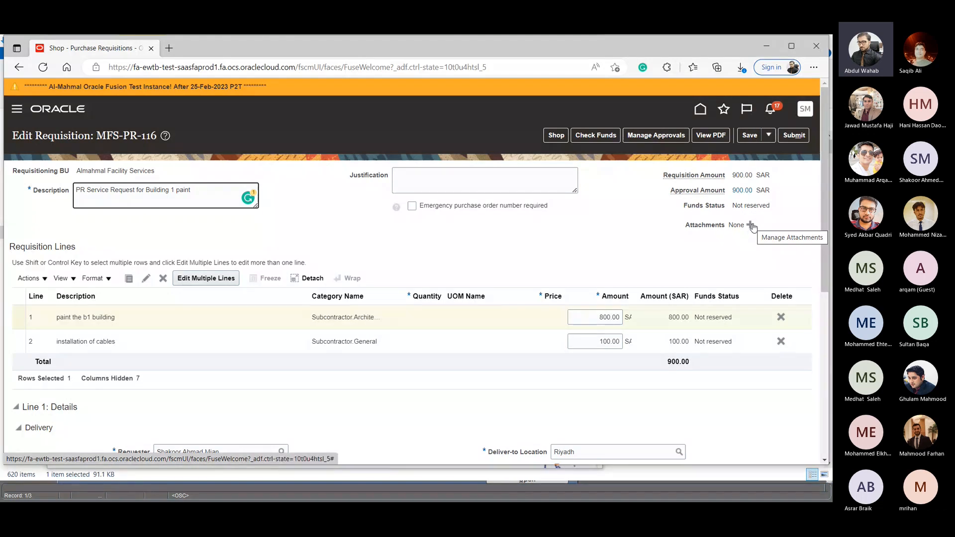
# - Select both requisition lines and open them for editing together
pyautogui.scroll(-1, 618, 238)
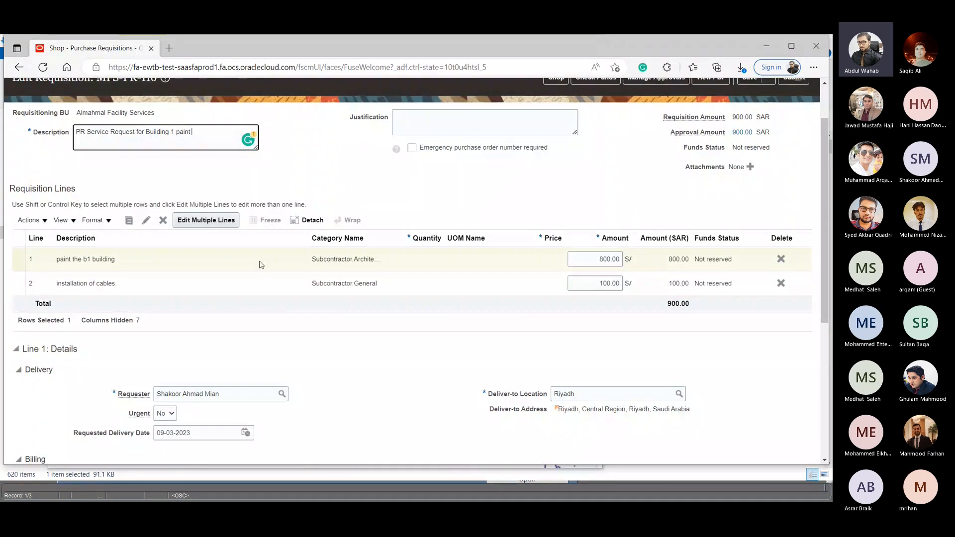
pyautogui.click(15, 237)
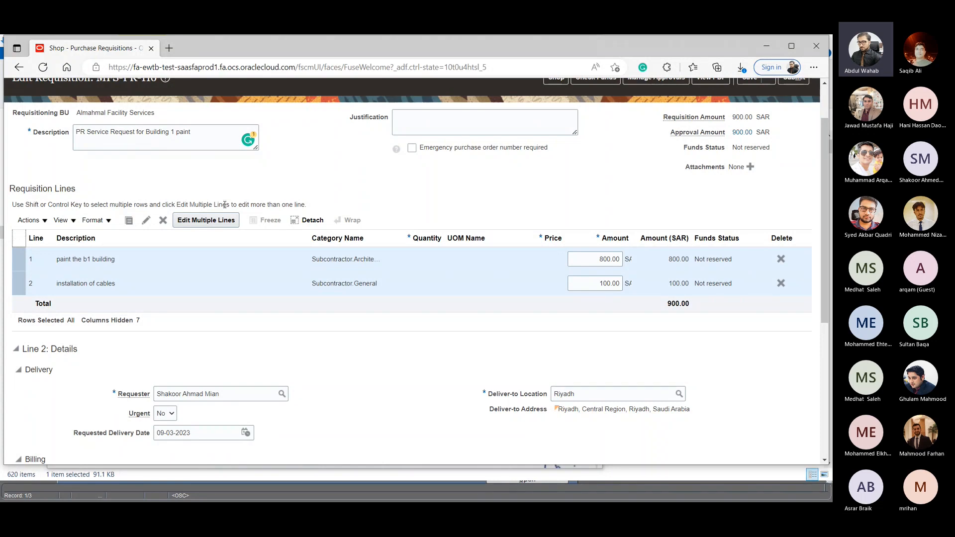
pyautogui.click(208, 221)
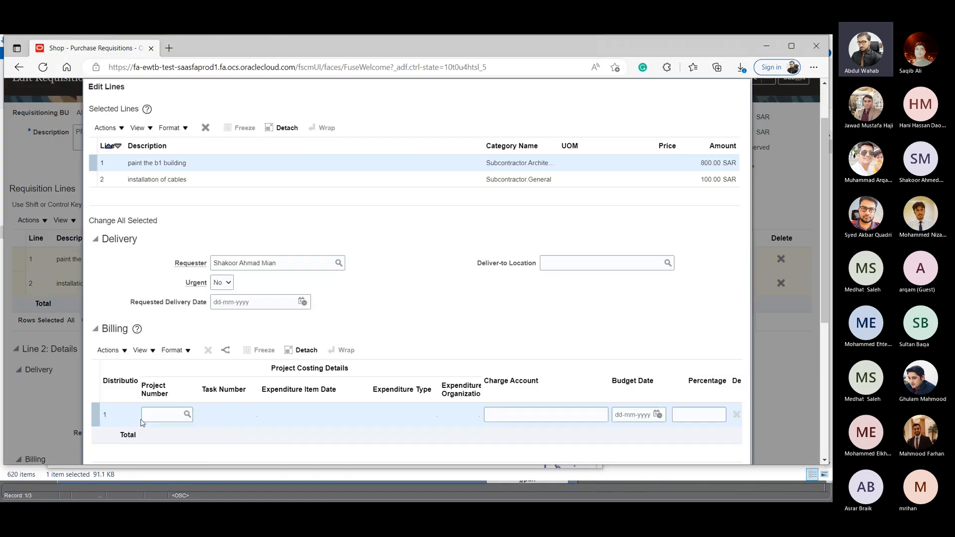
# - Search the project numbers for "Jom" and assign project JOMIAHSHELLFM2123NEW to the billing distribution
pyautogui.click(173, 413)
pyautogui.write('Jom')
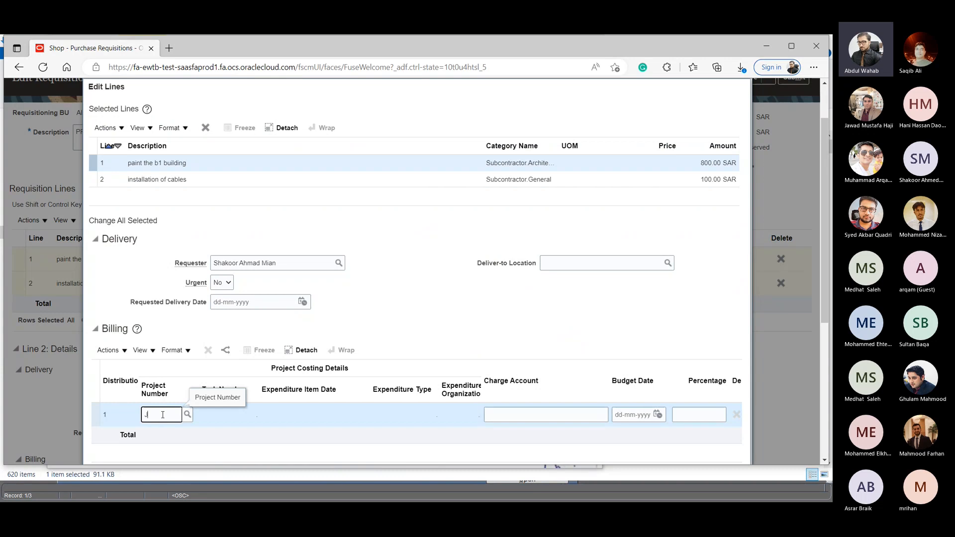
pyautogui.click(187, 414)
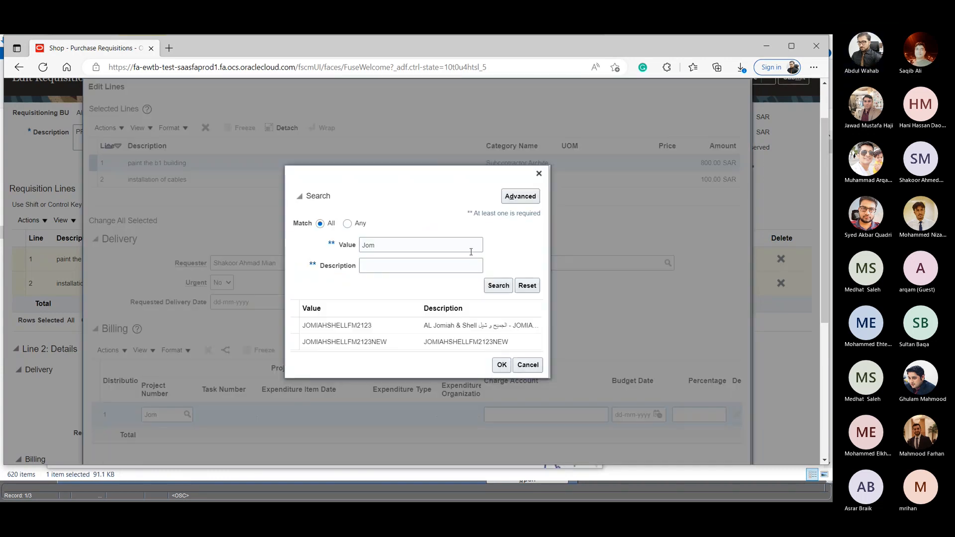
pyautogui.click(358, 342)
pyautogui.click(500, 366)
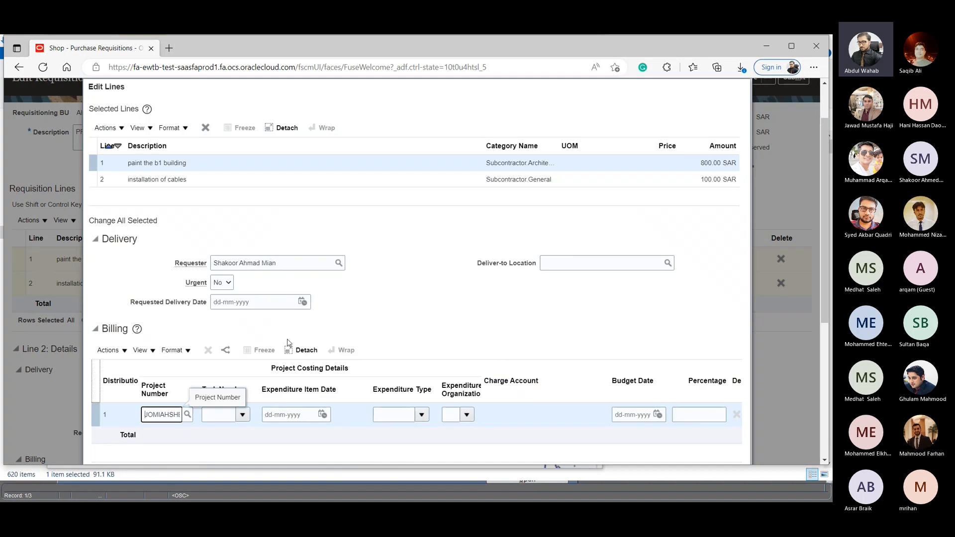
# - Set the billing distribution's task number to 203 and its expenditure item date to 02-03-2023
pyautogui.click(222, 415)
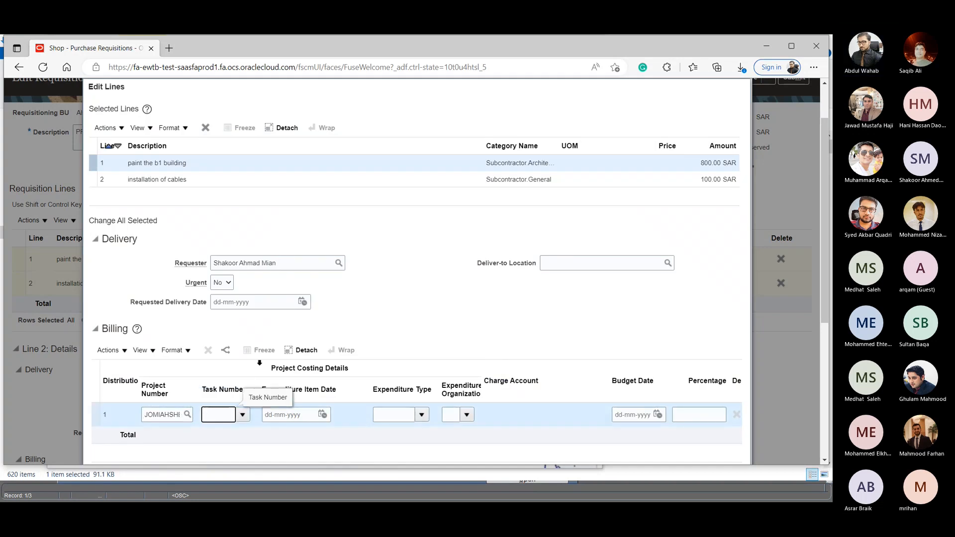
pyautogui.write('203')
pyautogui.press('Tab')
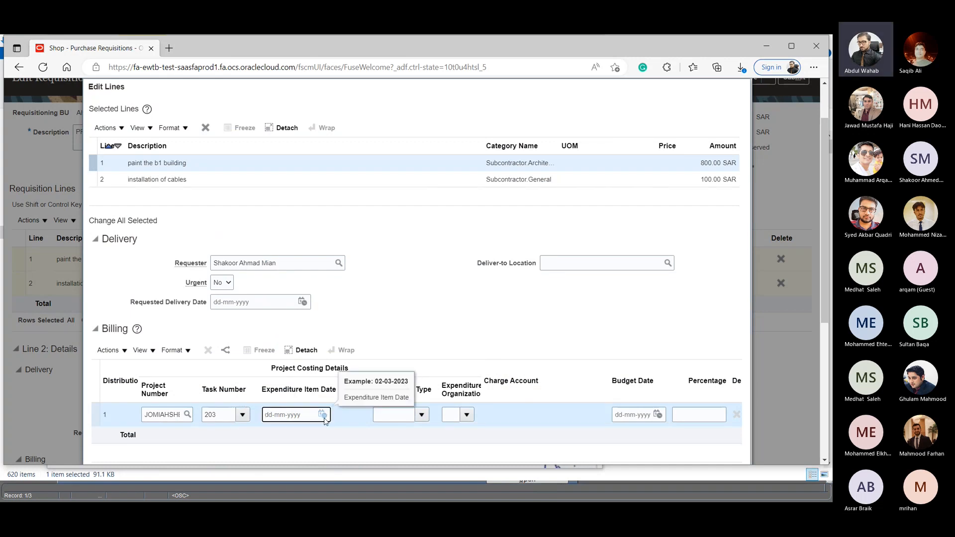
pyautogui.click(322, 415)
pyautogui.click(410, 327)
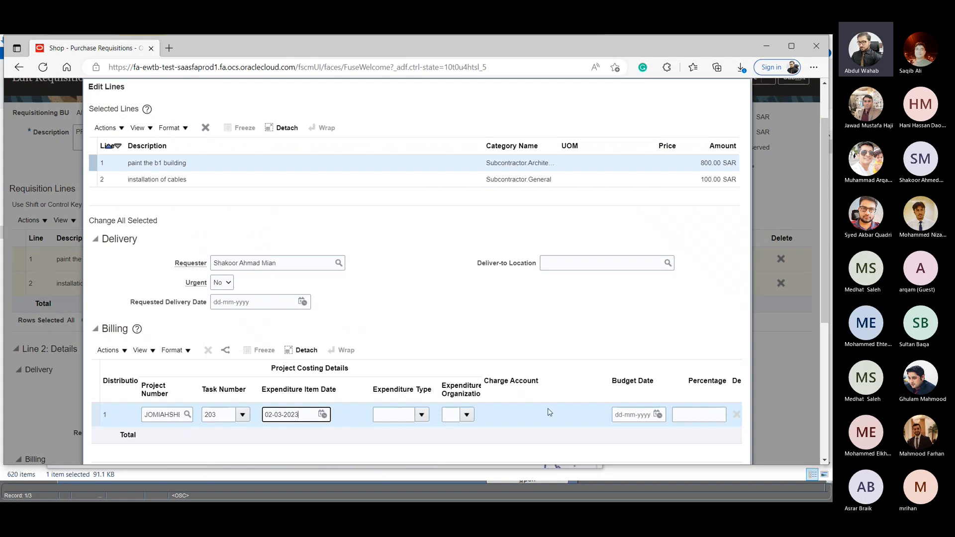
# - Set the expenditure type to 203-Material, Spare Parts & Tools and the expenditure organization to Service
pyautogui.click(421, 414)
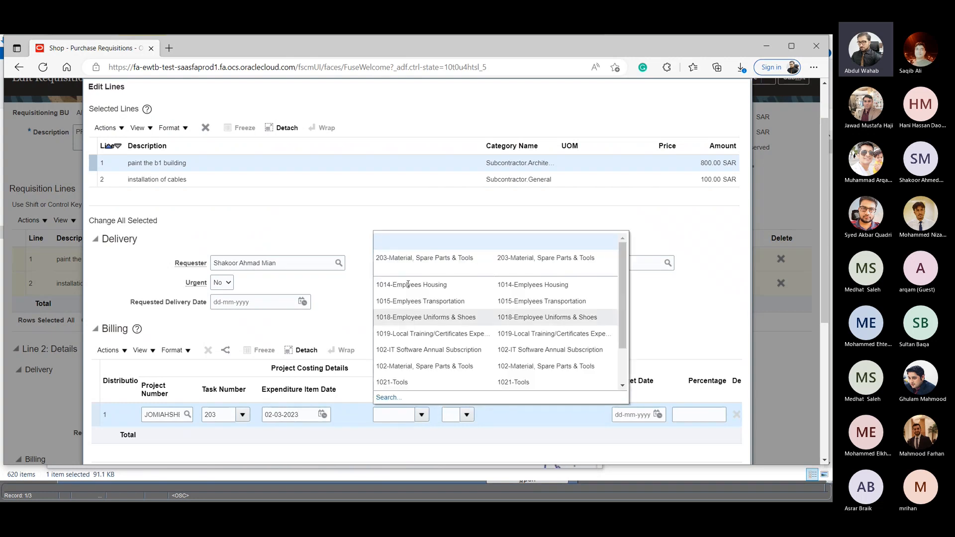
pyautogui.click(401, 257)
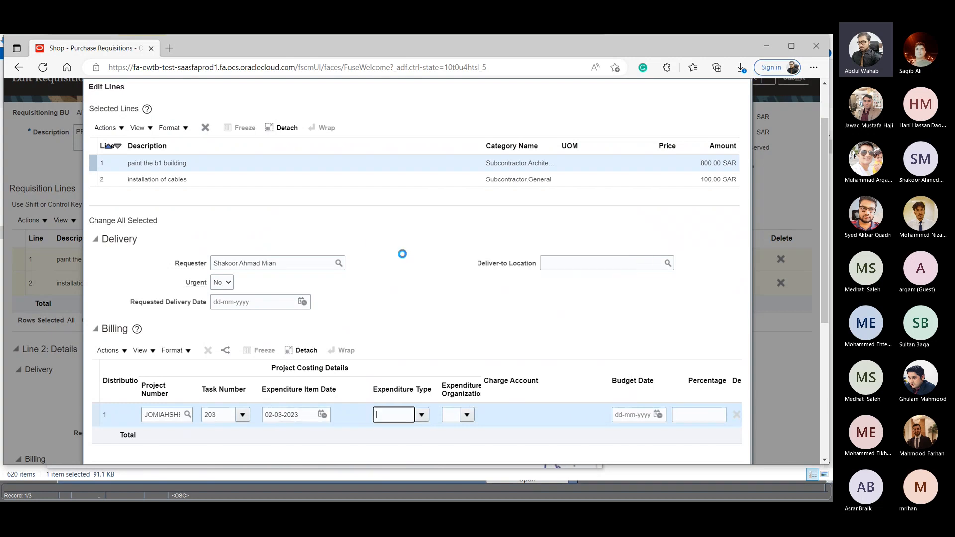
pyautogui.click(466, 415)
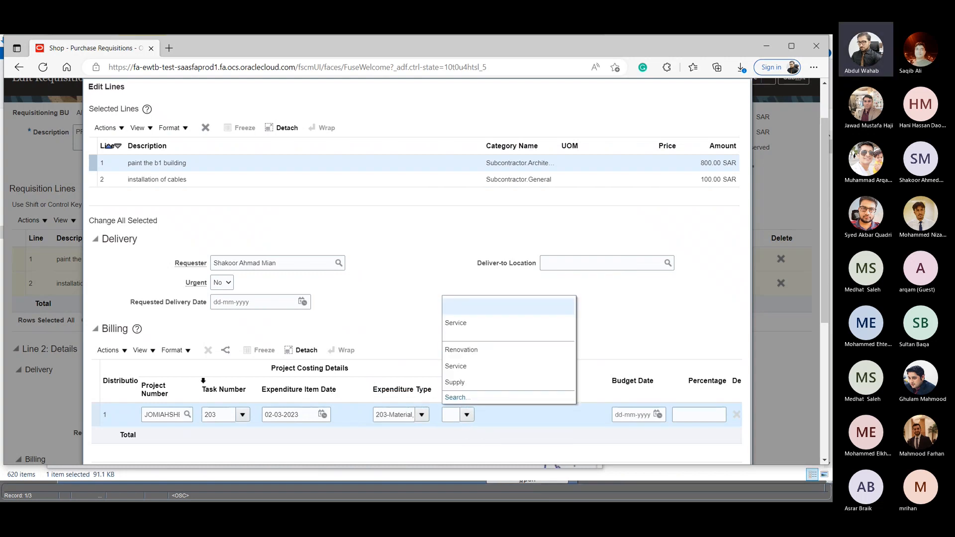
pyautogui.click(456, 323)
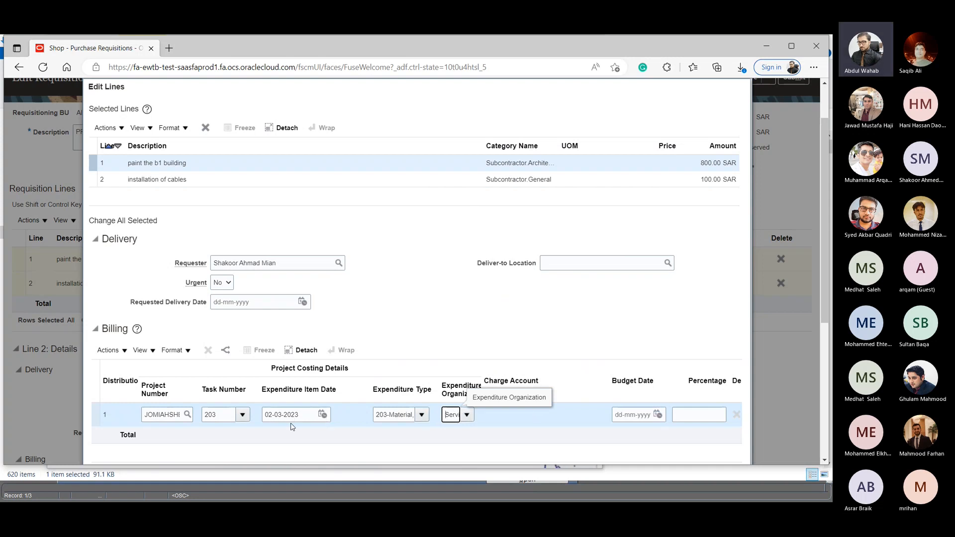
# - Set the billing distribution's budget date to 2 March 2023
pyautogui.click(658, 414)
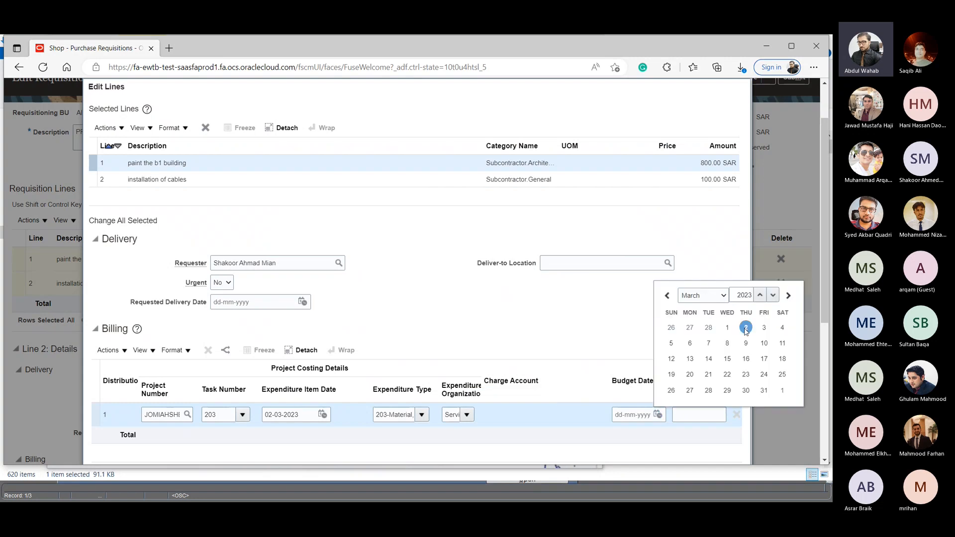
pyautogui.click(746, 328)
pyautogui.scroll(1, 359, 272)
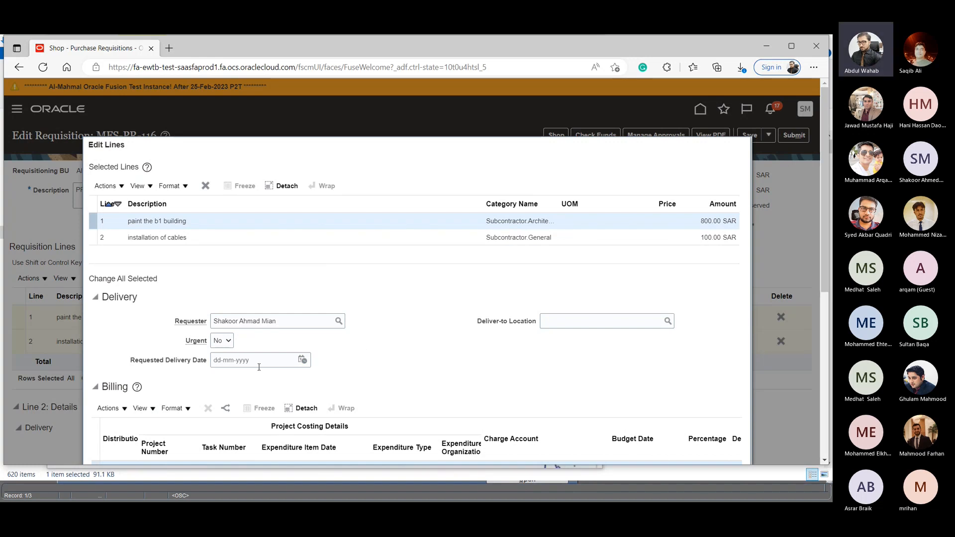
# - Set the requested delivery date to 04-03-2023 and the billing distribution percentage to 100, and apply the changes to both selected lines
pyautogui.click(303, 360)
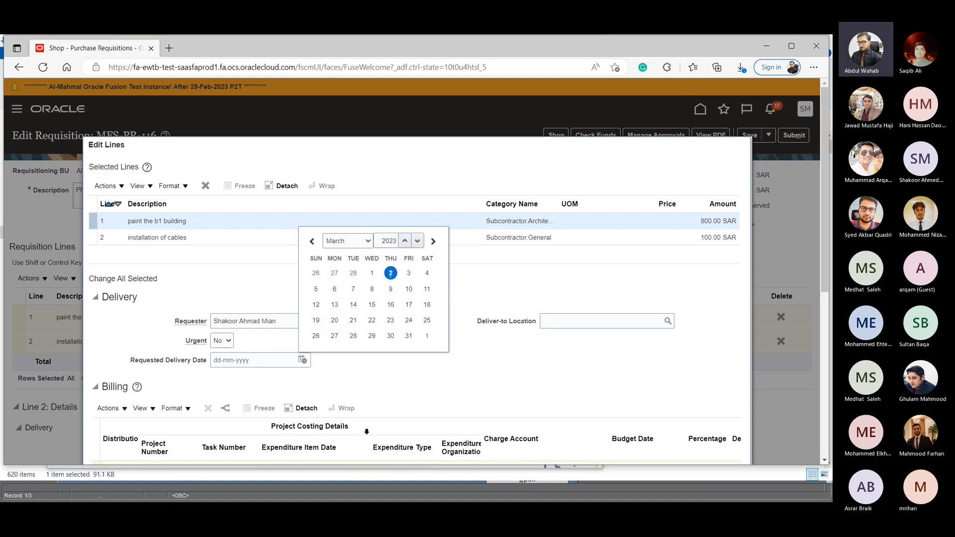
pyautogui.click(427, 273)
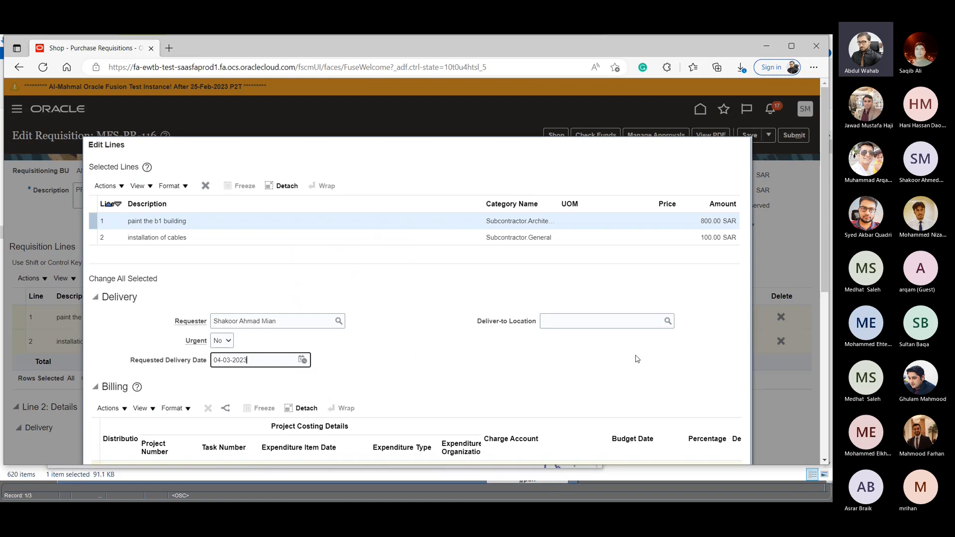
pyautogui.scroll(-3, 692, 400)
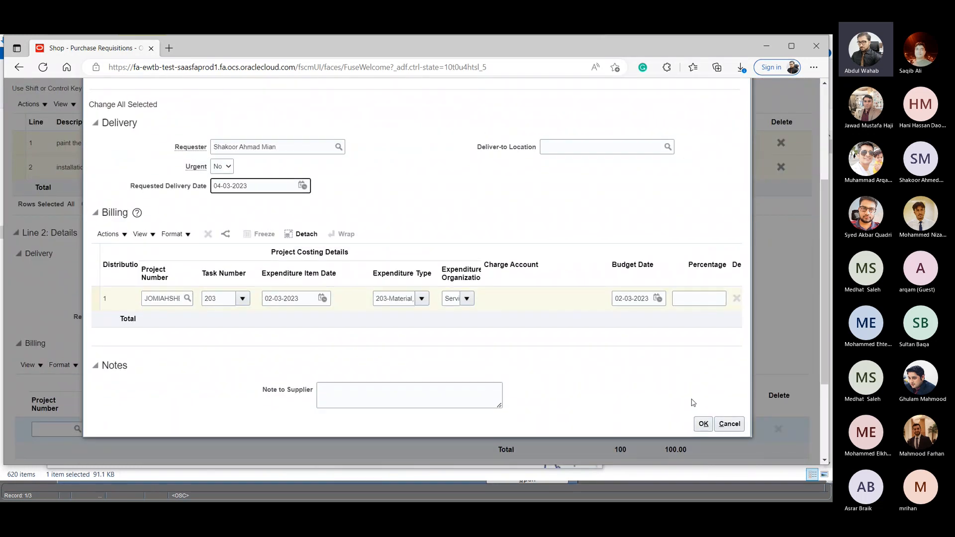
pyautogui.click(703, 425)
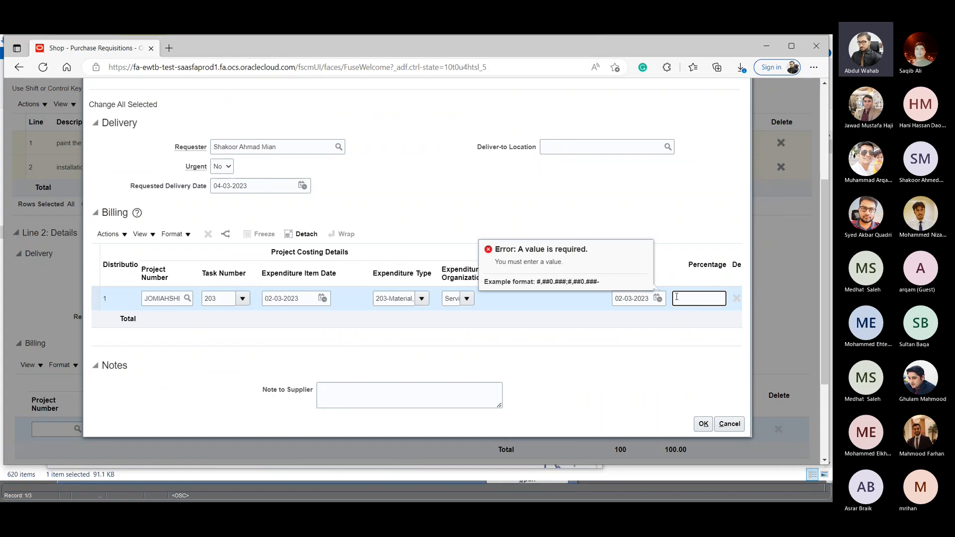
pyautogui.write('100')
pyautogui.click(703, 425)
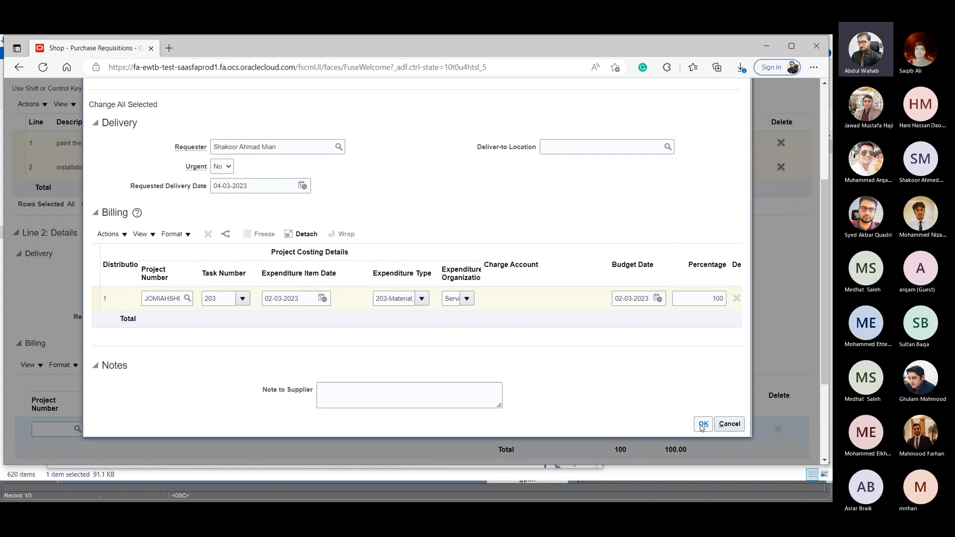
pyautogui.click(703, 425)
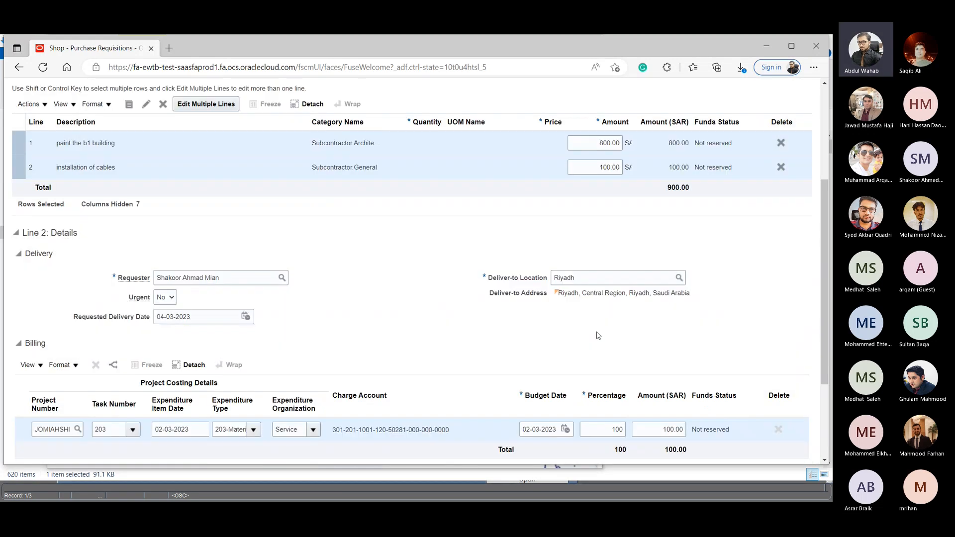
# - Check the delivery and billing details of the painting and cable installation lines, and save the requisition
pyautogui.click(100, 144)
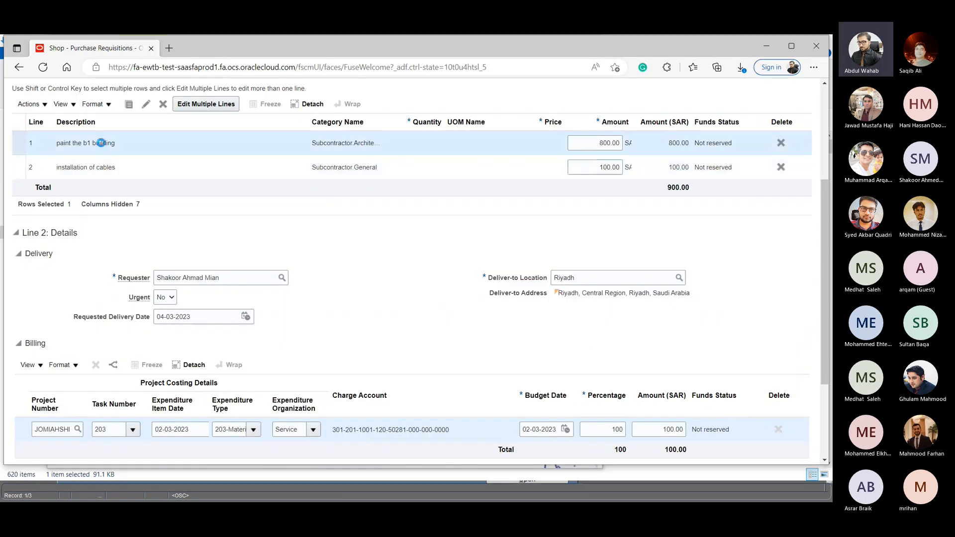
pyautogui.click(132, 168)
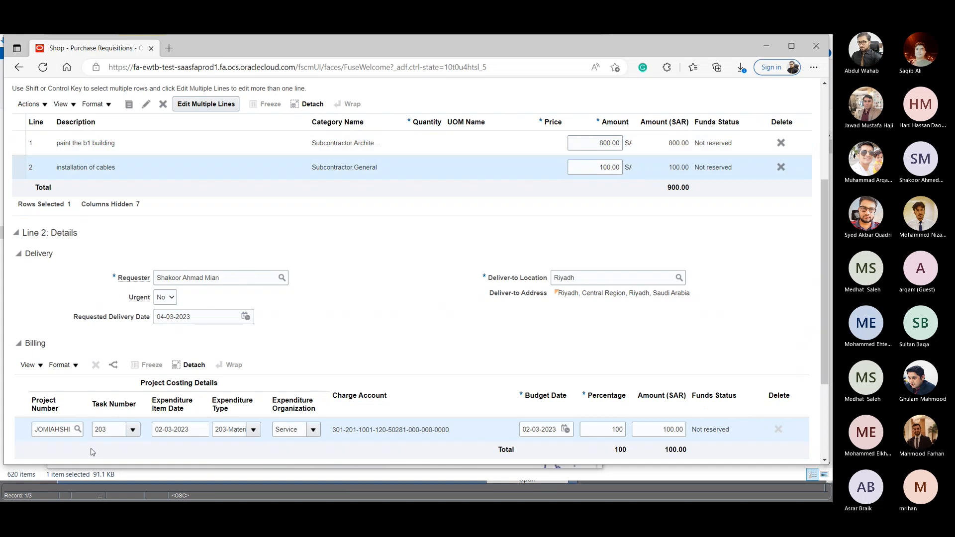
pyautogui.scroll(3, 354, 257)
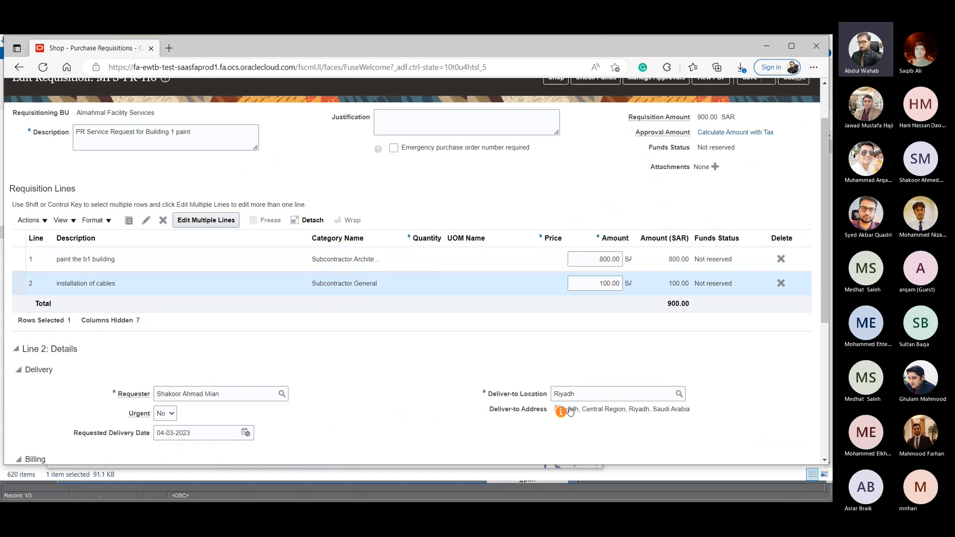
pyautogui.scroll(2, 571, 363)
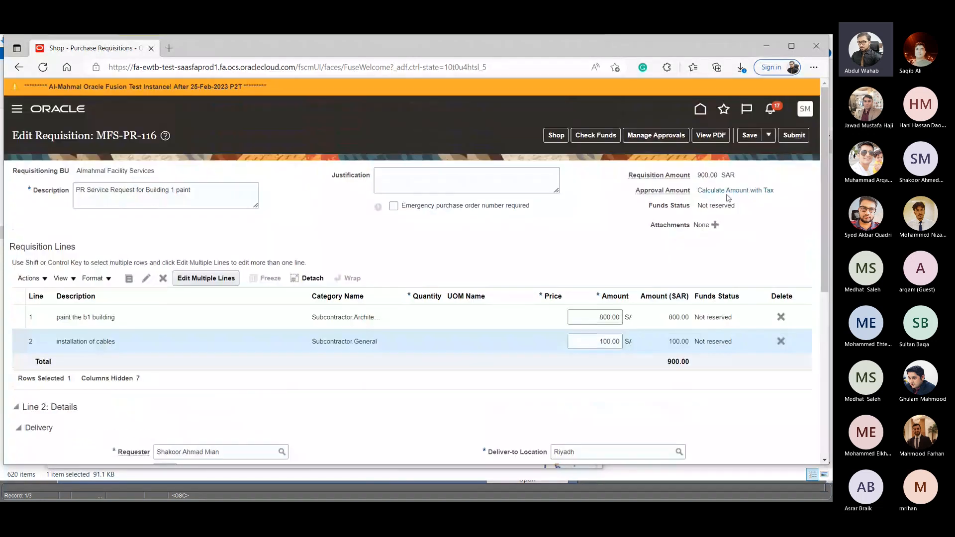
pyautogui.click(747, 135)
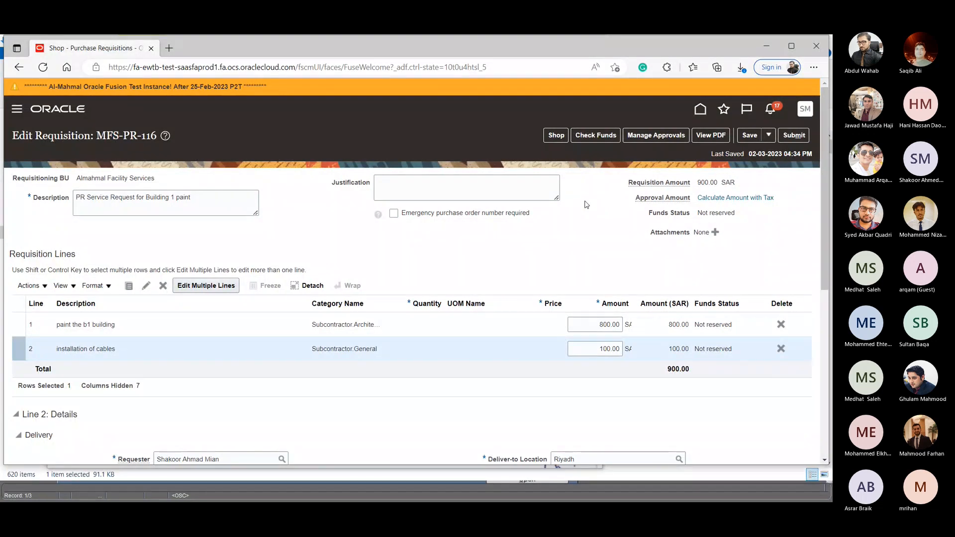
# - Review the approval stages of the Building 1 paint requisition and submit it for approval
pyautogui.click(640, 136)
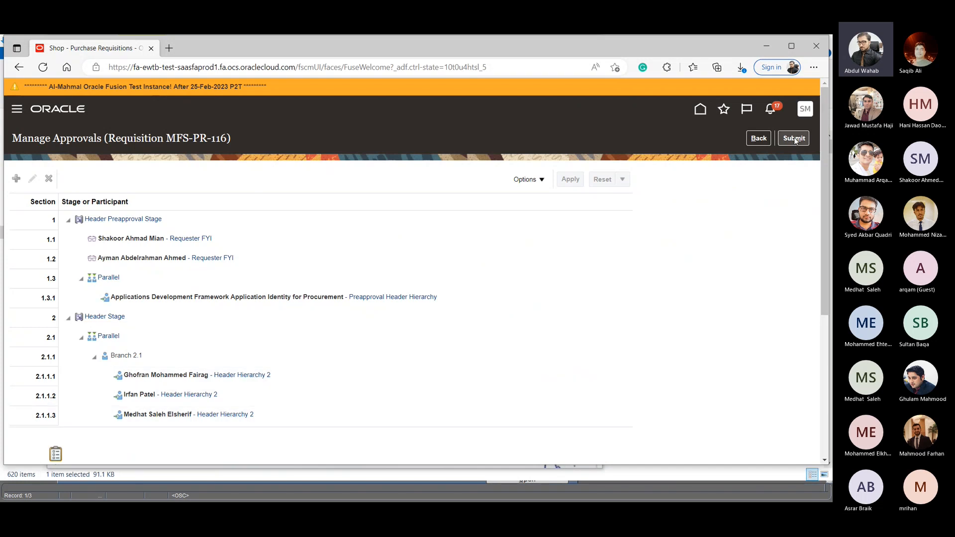
pyautogui.click(751, 138)
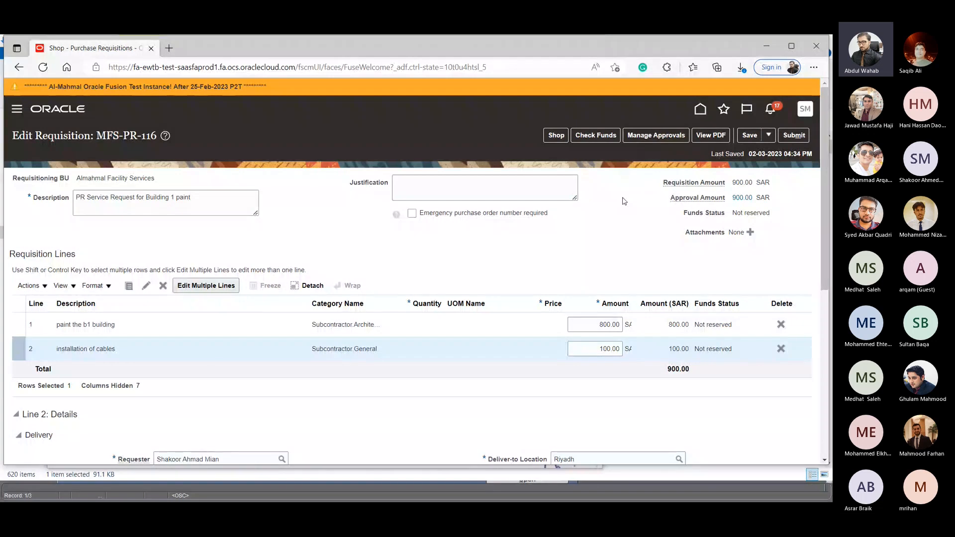
pyautogui.click(803, 140)
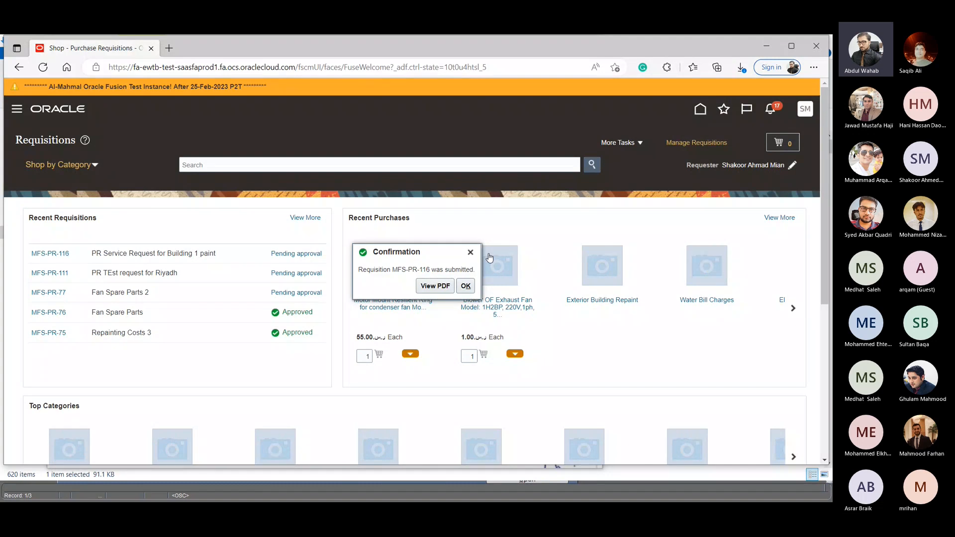
pyautogui.click(470, 253)
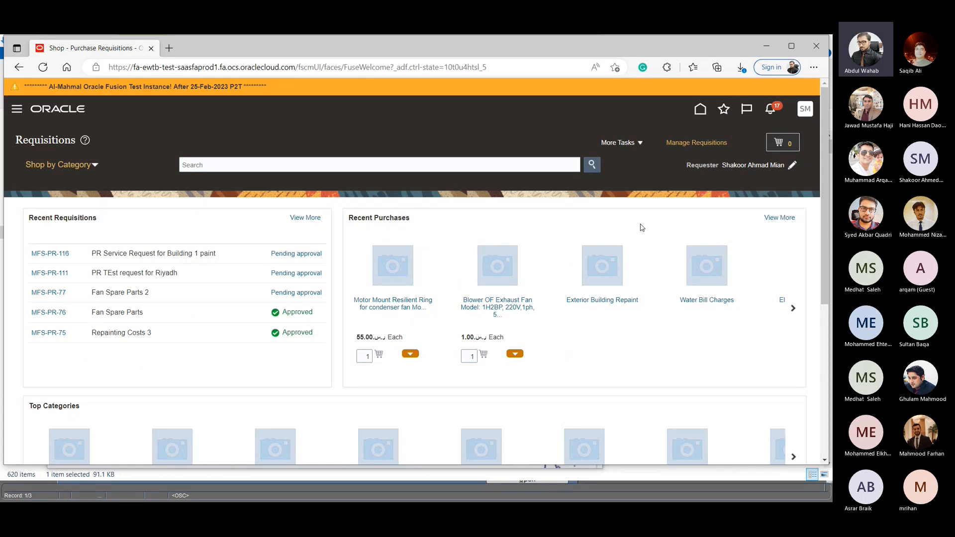
# - Open the submitted Building 1 paint requisition, withdraw it from approval for editing, and save it
pyautogui.click(65, 256)
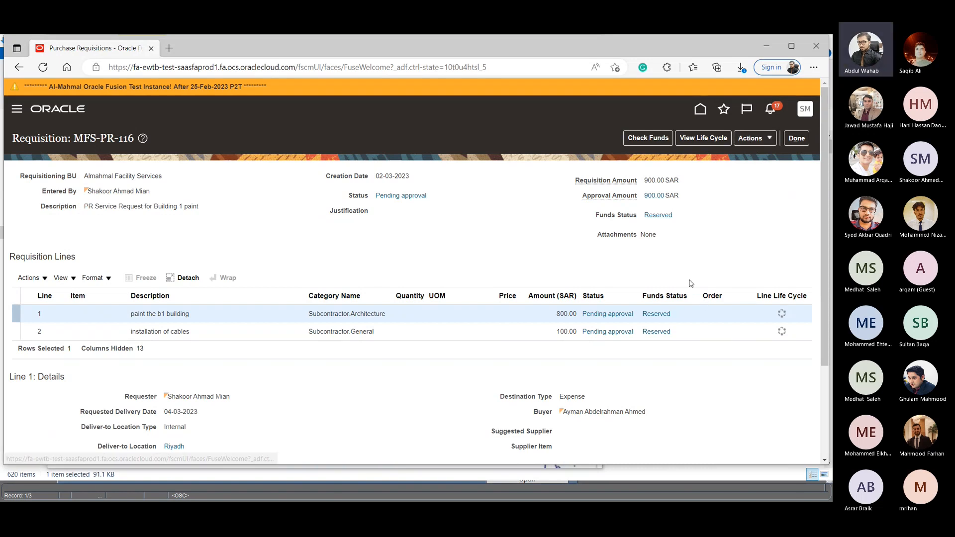
pyautogui.click(752, 139)
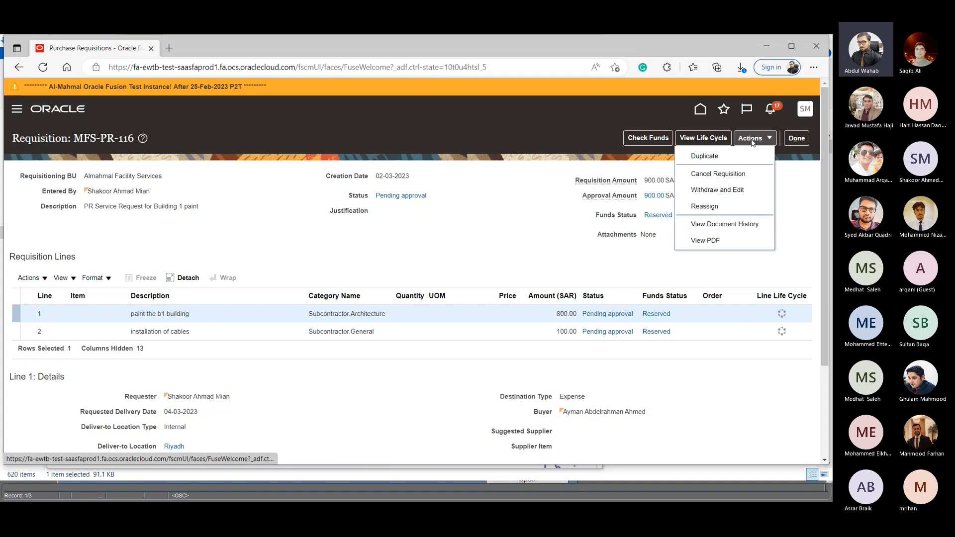
pyautogui.click(717, 192)
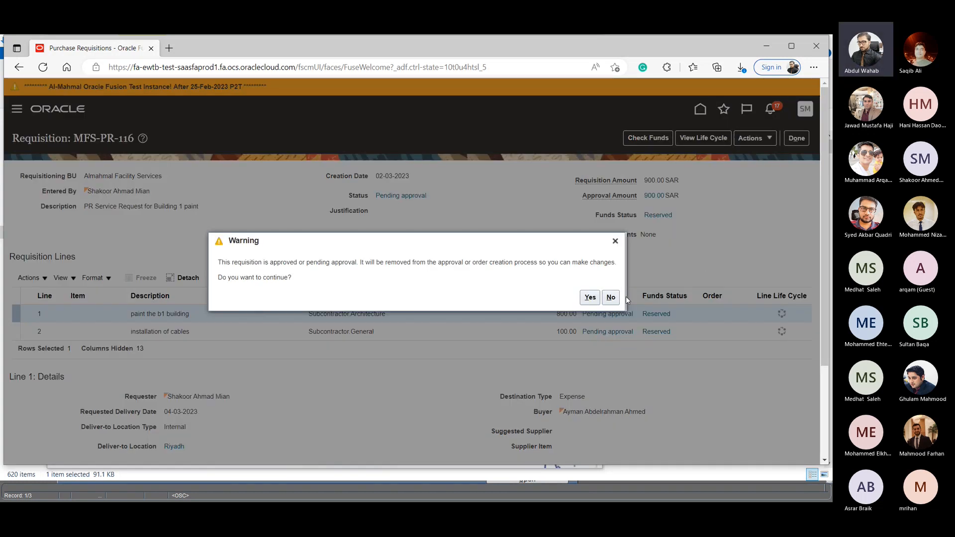
pyautogui.click(591, 301)
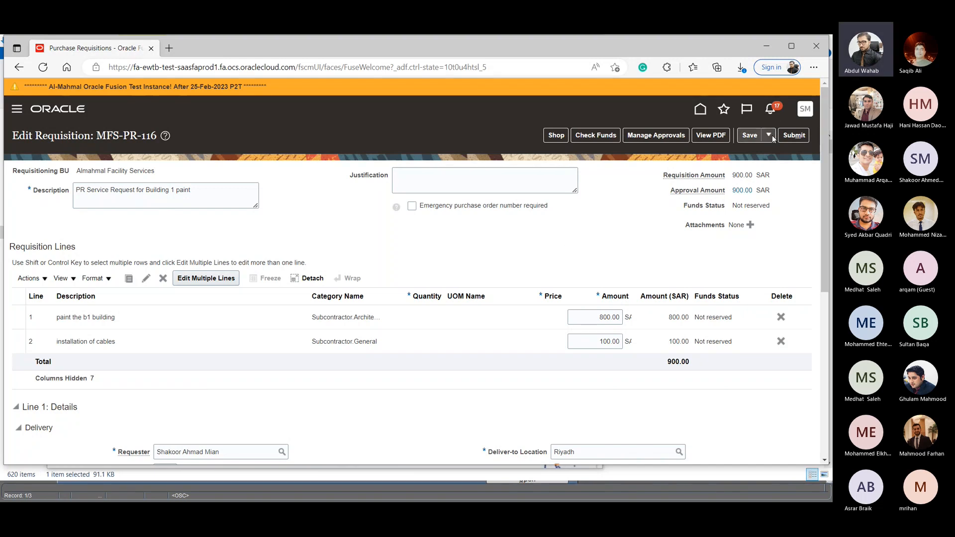
pyautogui.click(743, 136)
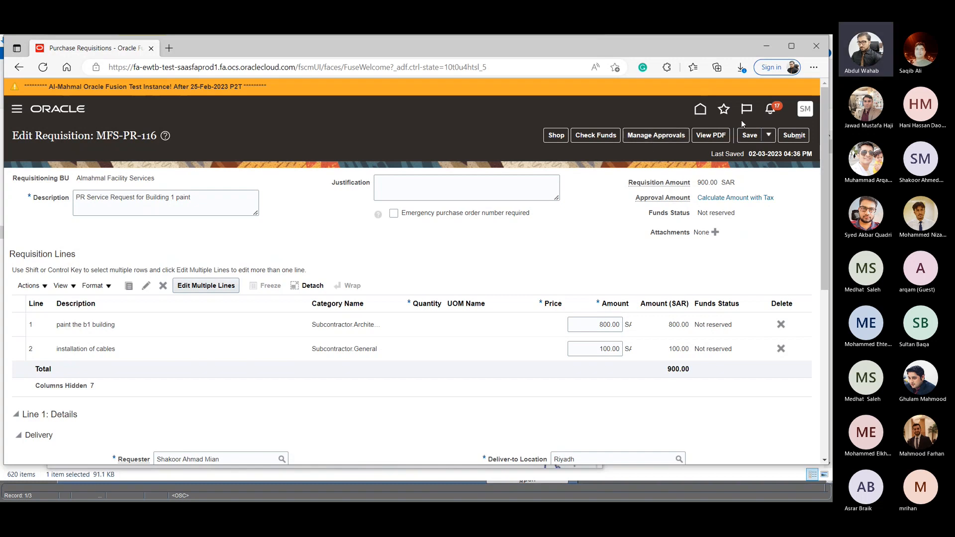
# - Find the withdrawn Building 1 paint requisition in Manage Requisitions and open it for editing
pyautogui.click(700, 109)
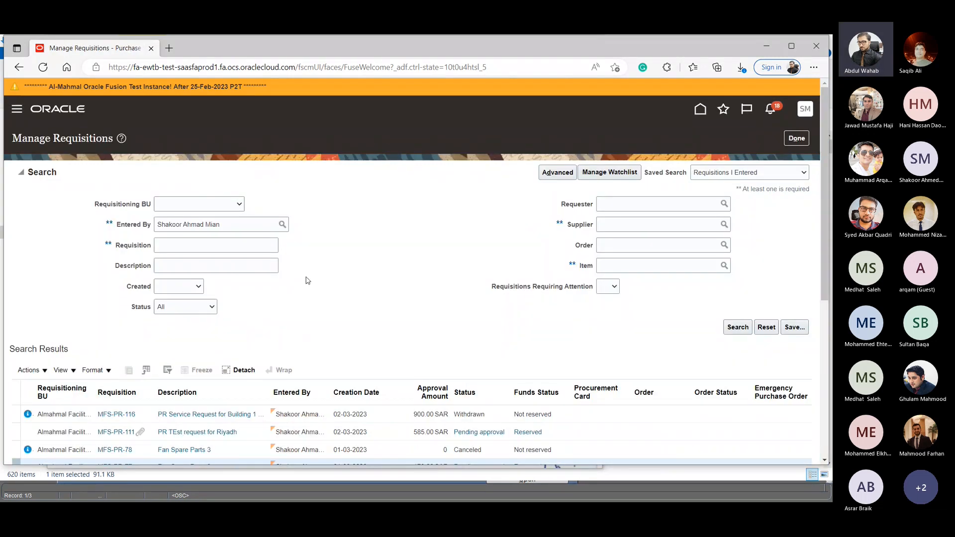
pyautogui.scroll(-1, 294, 289)
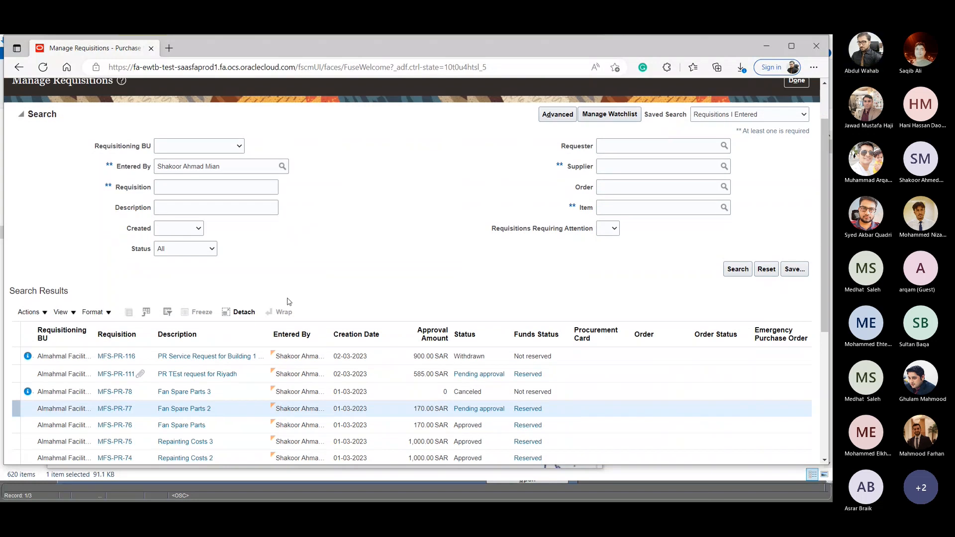
pyautogui.scroll(-1, 125, 393)
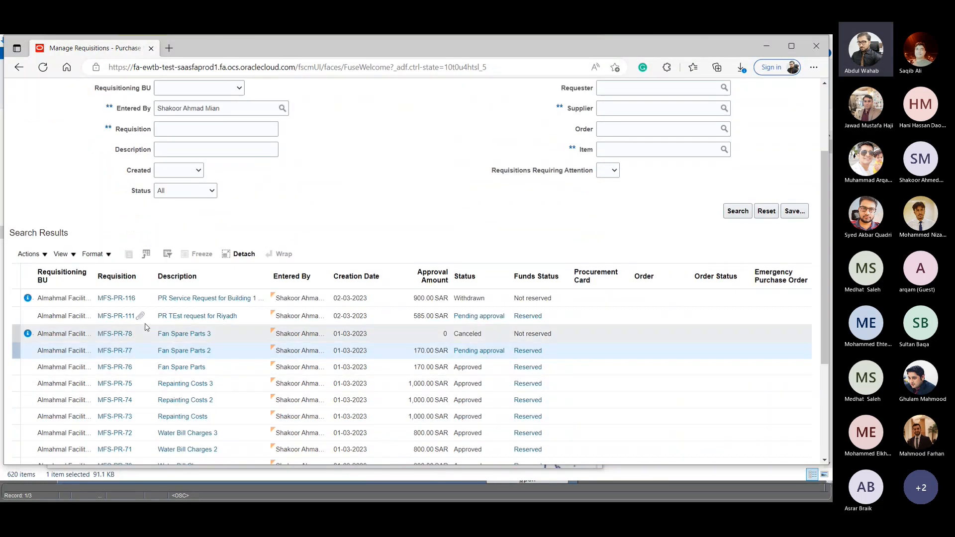
pyautogui.click(120, 299)
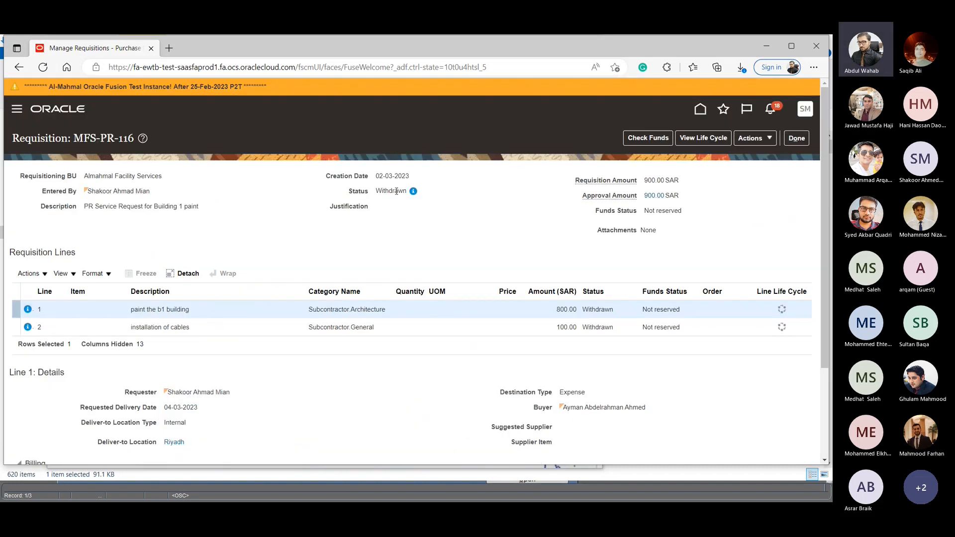
pyautogui.click(750, 139)
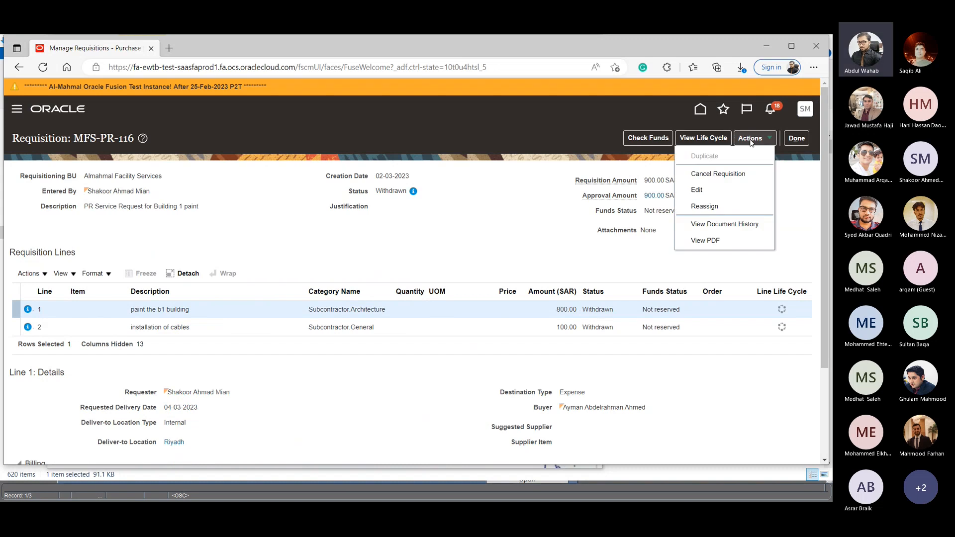
pyautogui.click(699, 190)
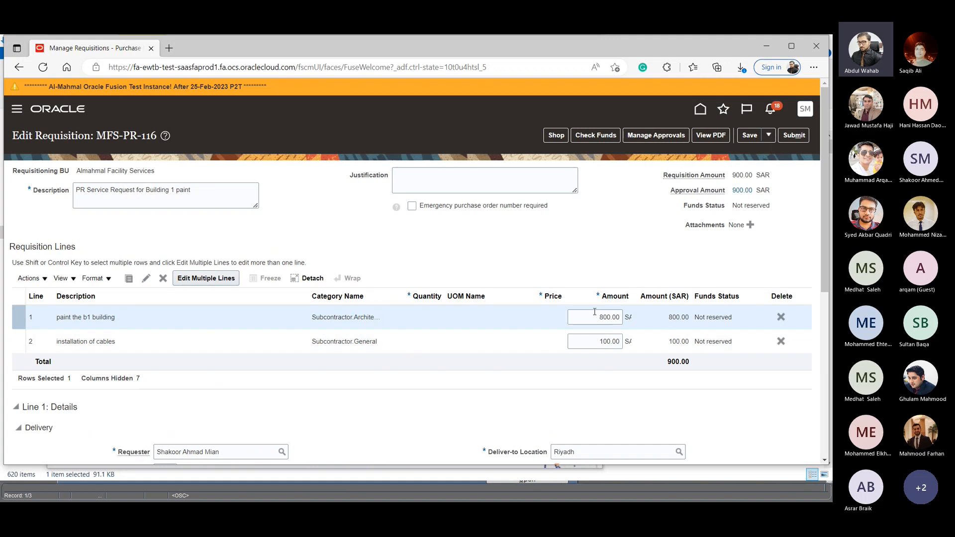
# - Set the amount of the "paint the b1 building" line to 500.00 SAR
pyautogui.moveTo(600, 315); pyautogui.dragTo(608, 312)
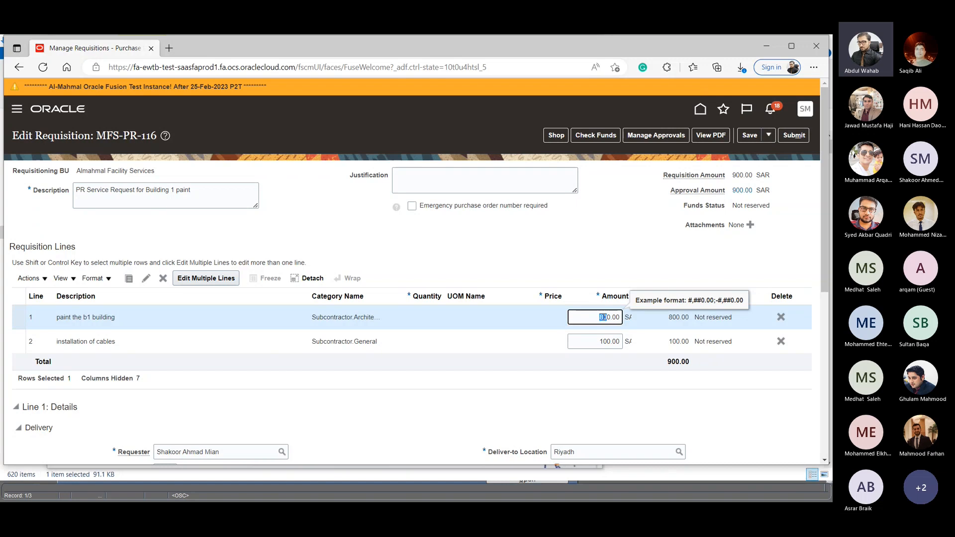
pyautogui.press('BackSpace')
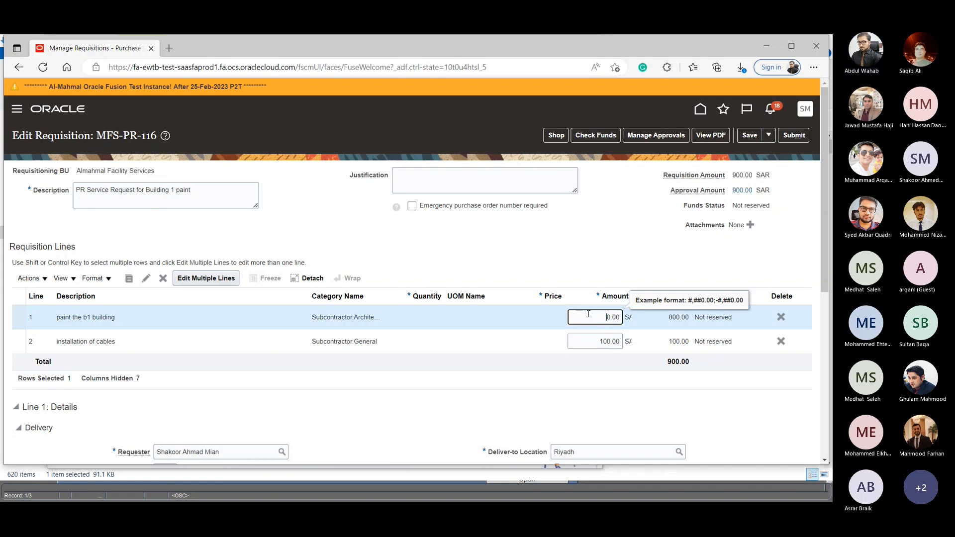
pyautogui.write('50')
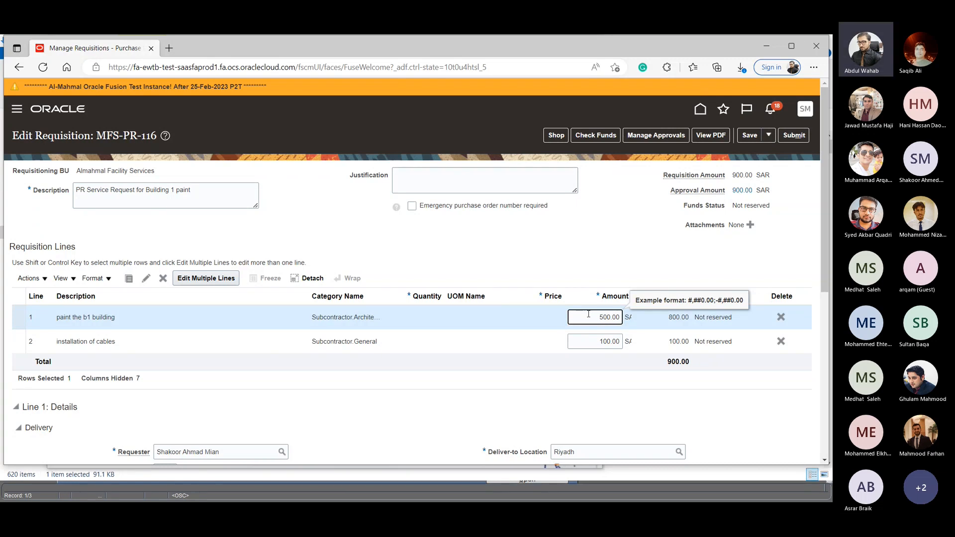
# - Browse the shop's categories and request forms, and return to the requisition by reviewing the shopping cart
pyautogui.click(556, 137)
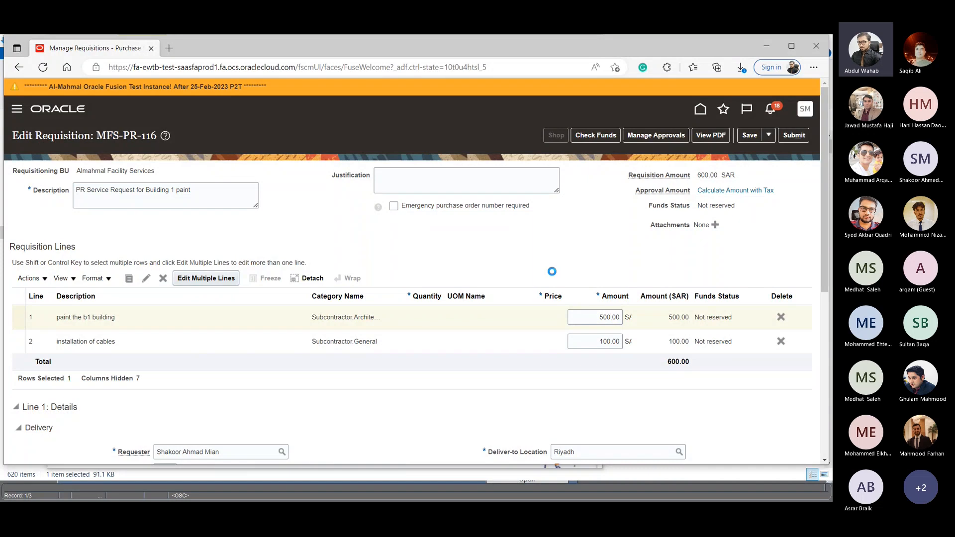
pyautogui.scroll(-1, 556, 274)
pyautogui.scroll(-5, 415, 416)
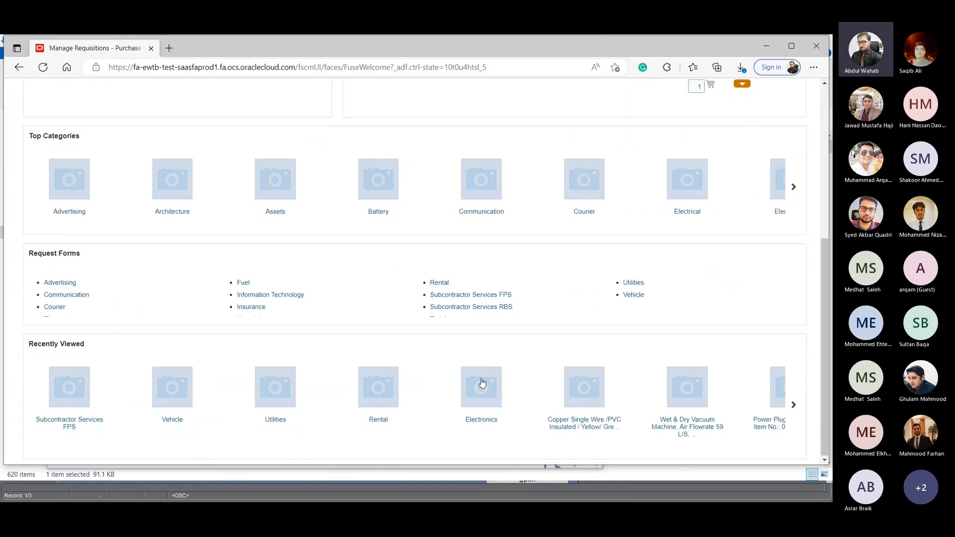
pyautogui.click(489, 296)
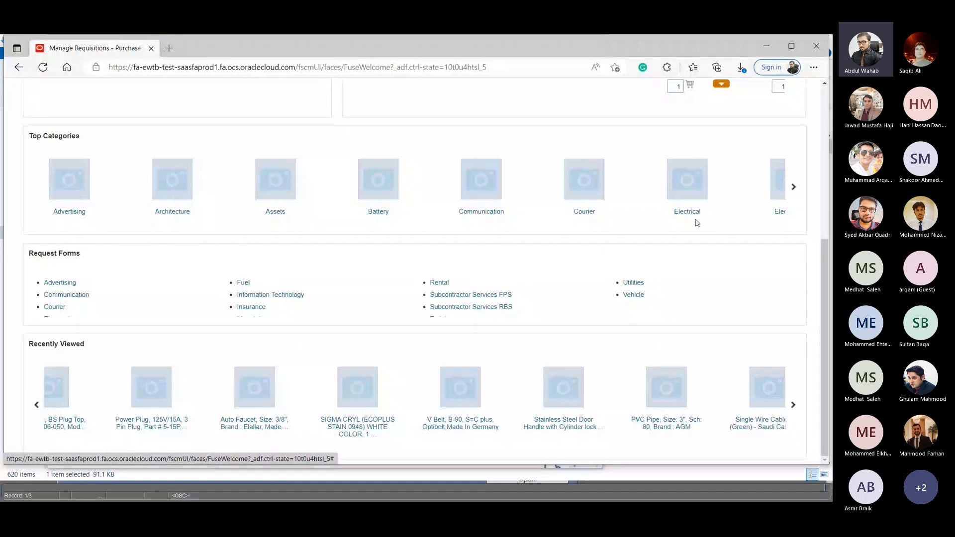
pyautogui.scroll(5, 697, 223)
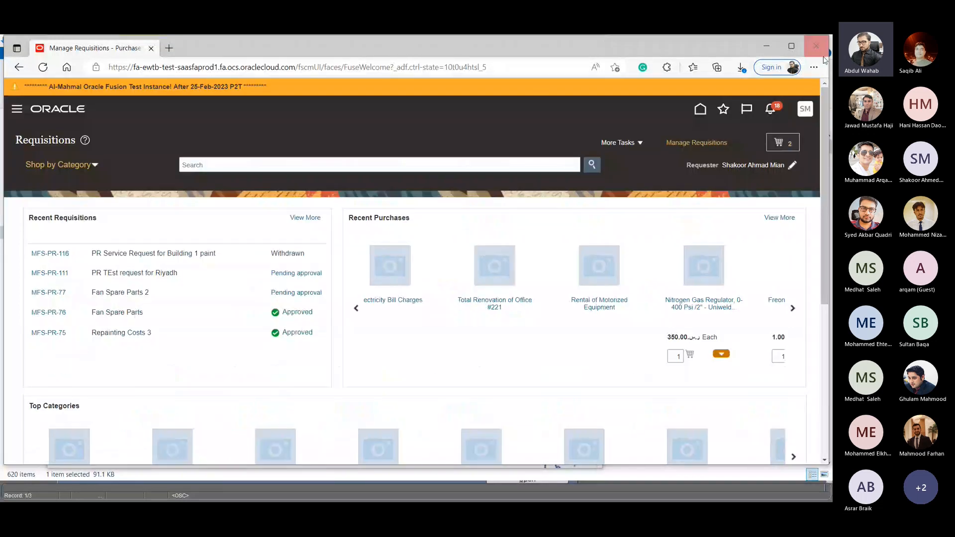
pyautogui.click(784, 146)
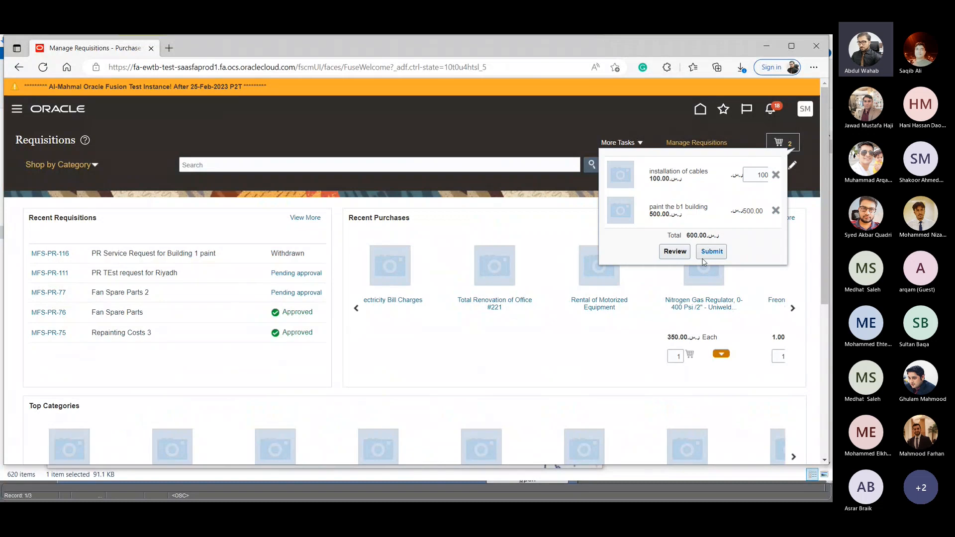
pyautogui.click(672, 252)
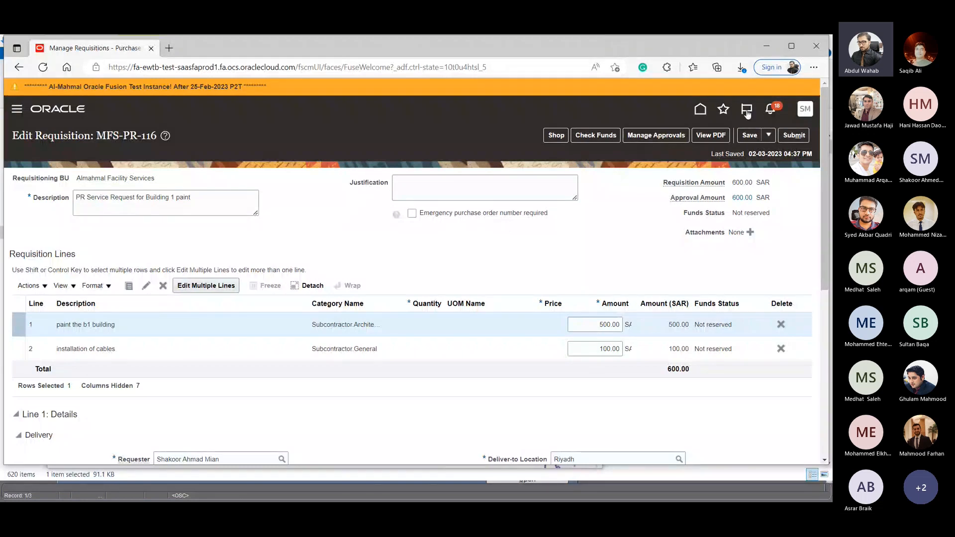
# - Submit the edited Building 1 paint requisition for approval and return to the home page
pyautogui.click(795, 136)
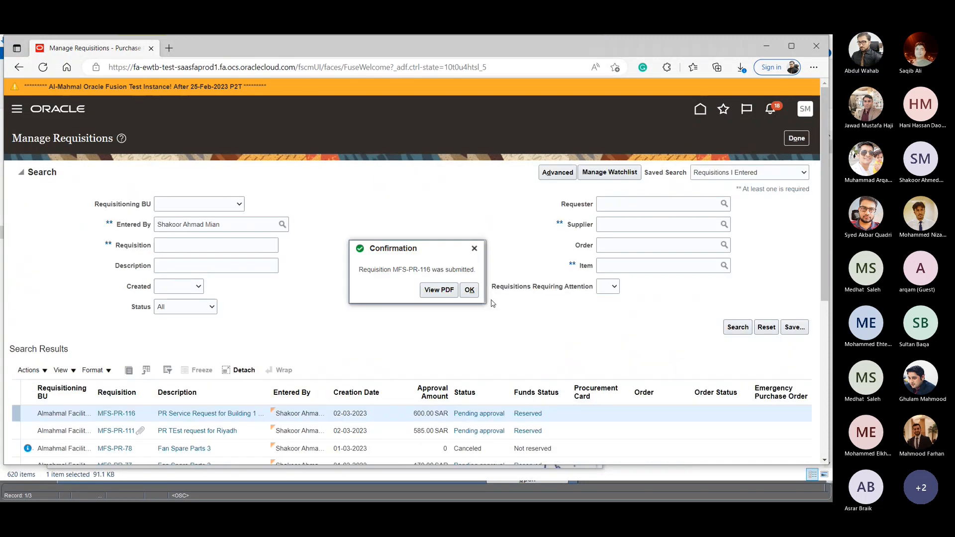
pyautogui.click(468, 289)
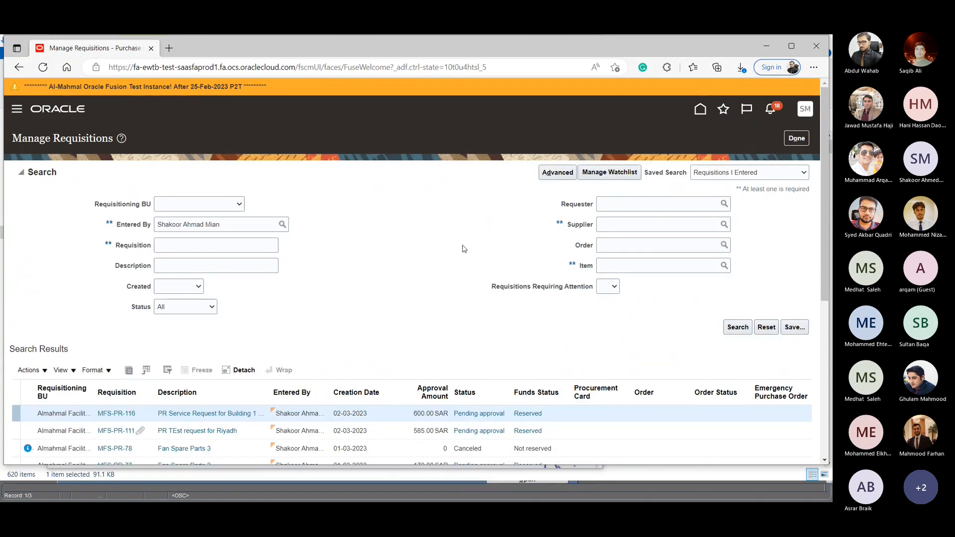
pyautogui.click(700, 109)
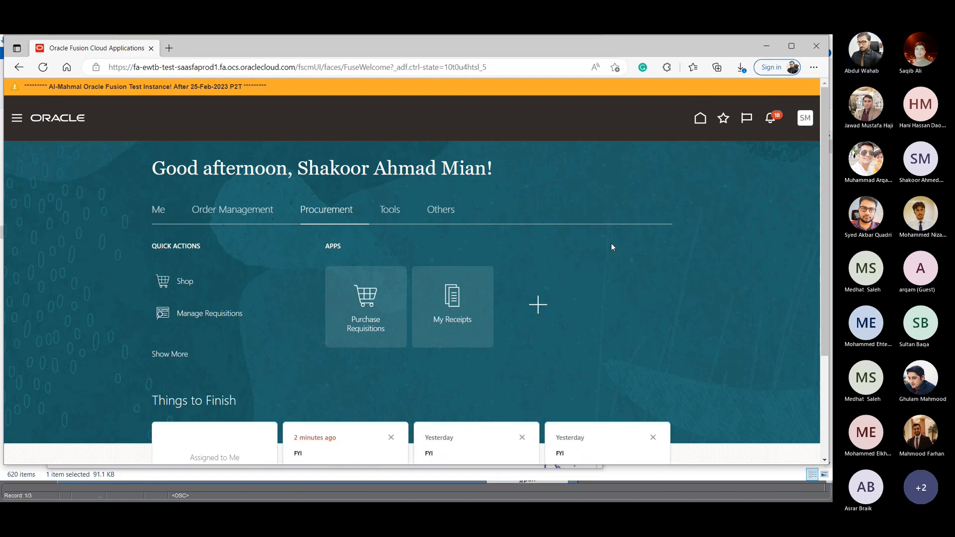
# - Open the Electronics request form from the shop, examine its line type and required fields, and return to the home page
pyautogui.click(190, 283)
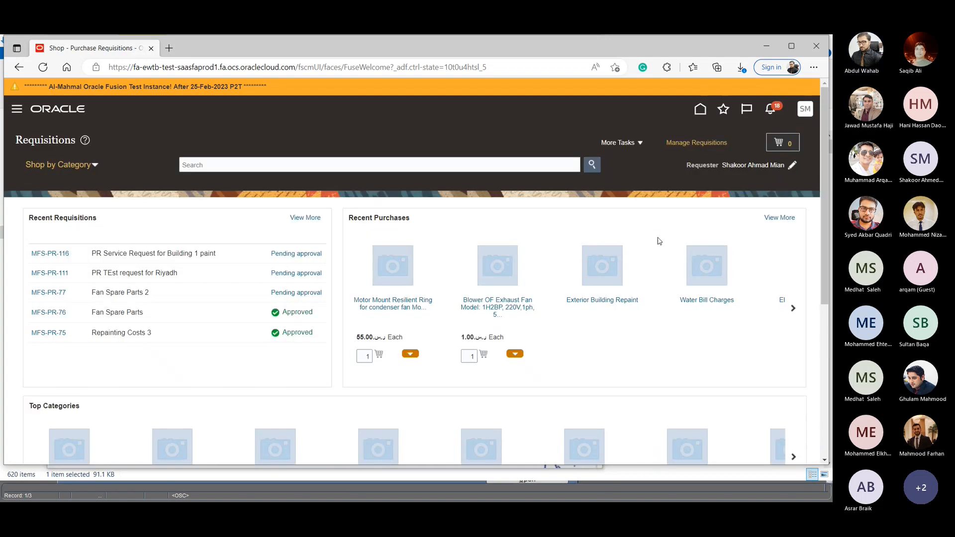
pyautogui.scroll(-5, 343, 357)
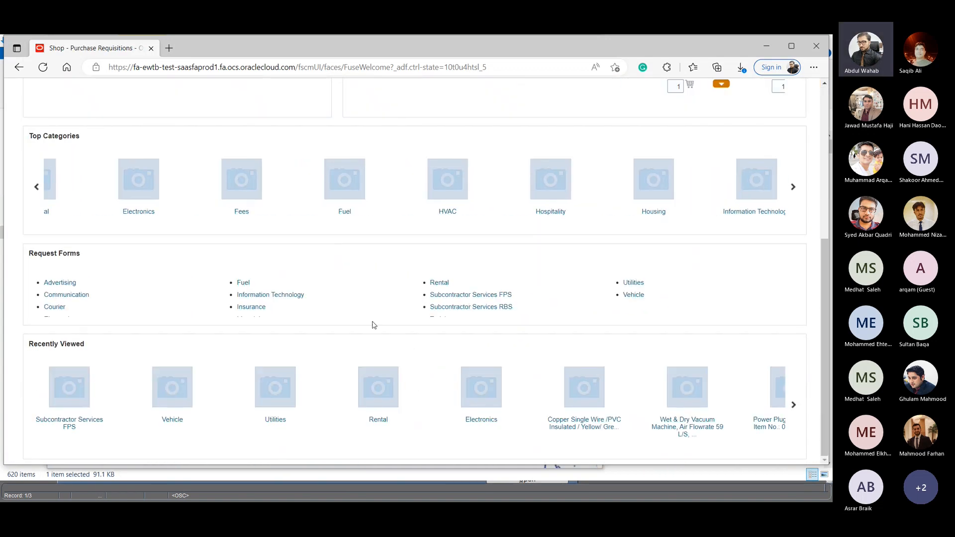
pyautogui.scroll(-1, 286, 307)
pyautogui.click(59, 301)
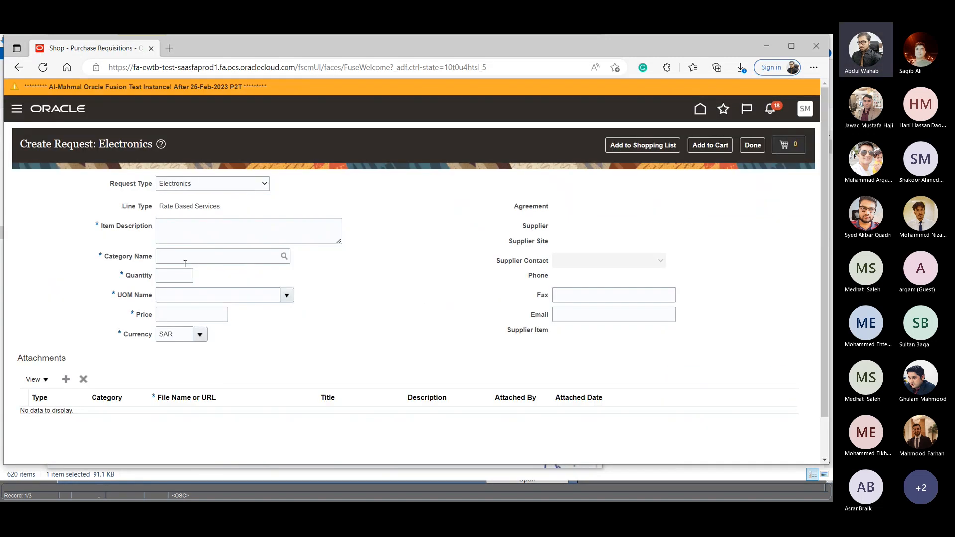
pyautogui.click(161, 281)
pyautogui.press('Tab')
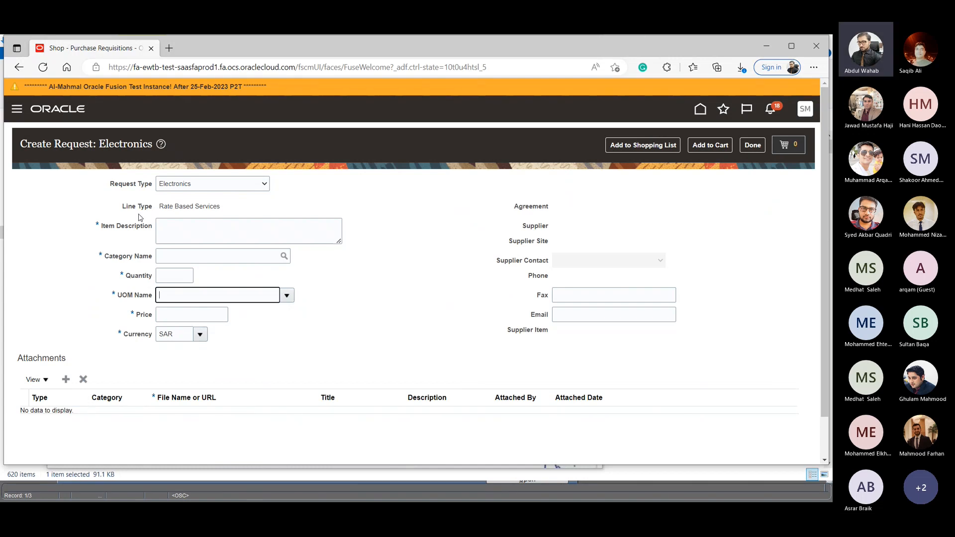
pyautogui.moveTo(160, 206); pyautogui.dragTo(235, 205)
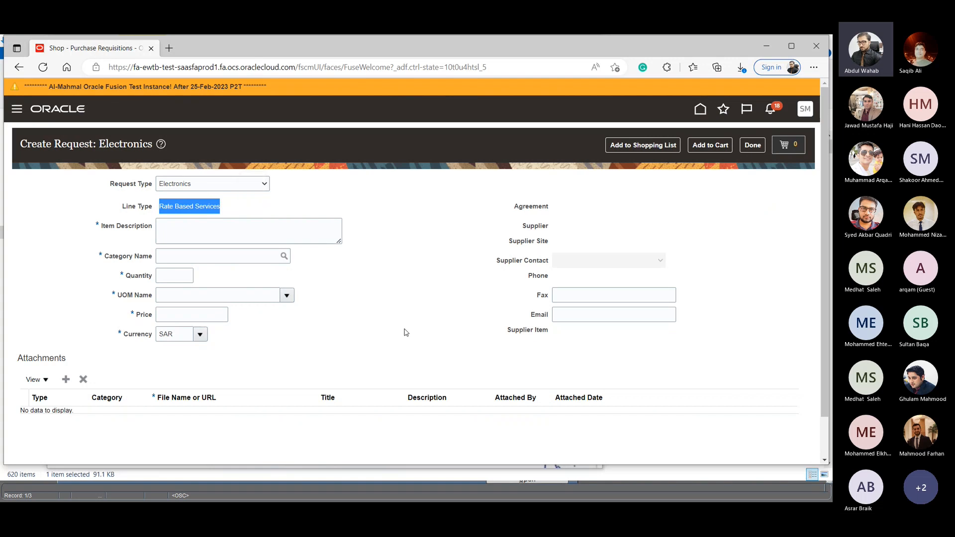
pyautogui.click(699, 110)
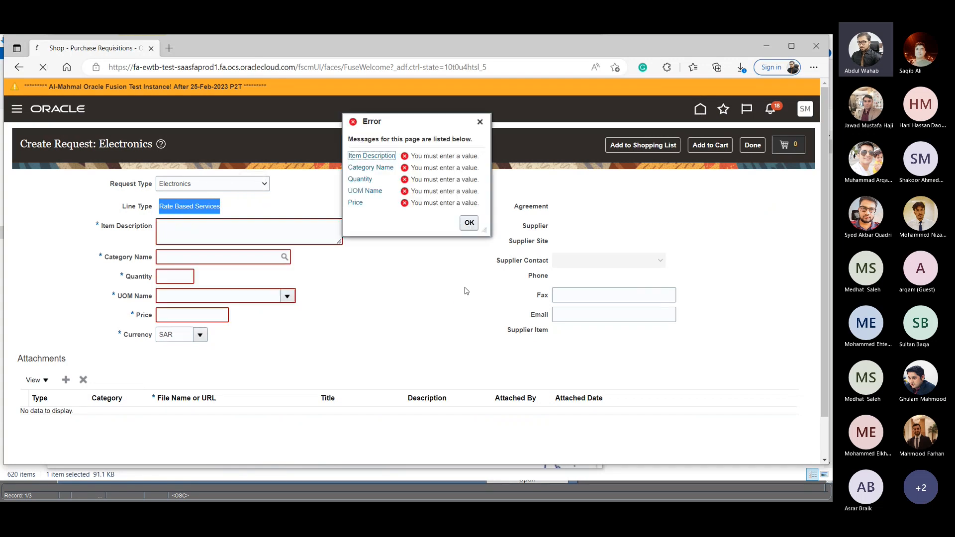
pyautogui.click(468, 222)
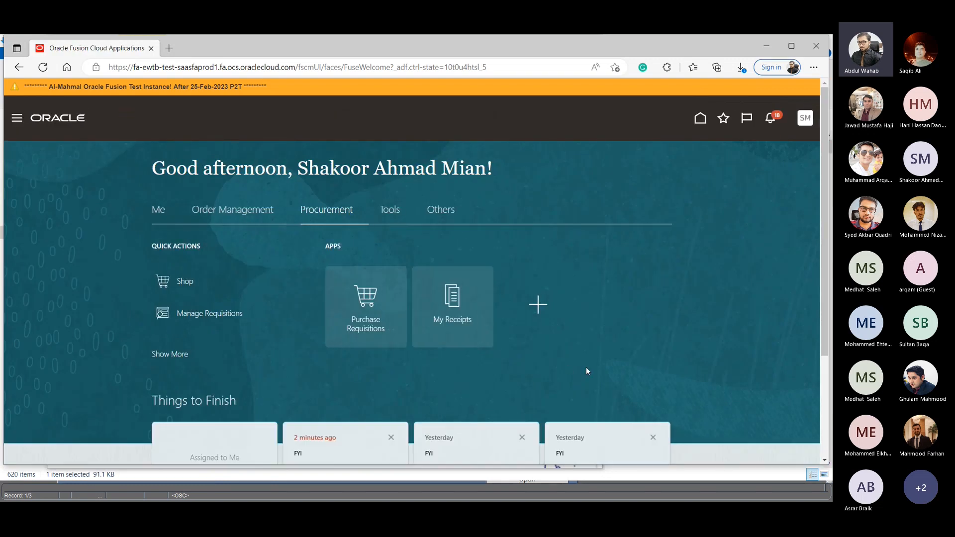
# - Open the Subcontractor Services RBS request form from the shop
pyautogui.scroll(-2, 636, 343)
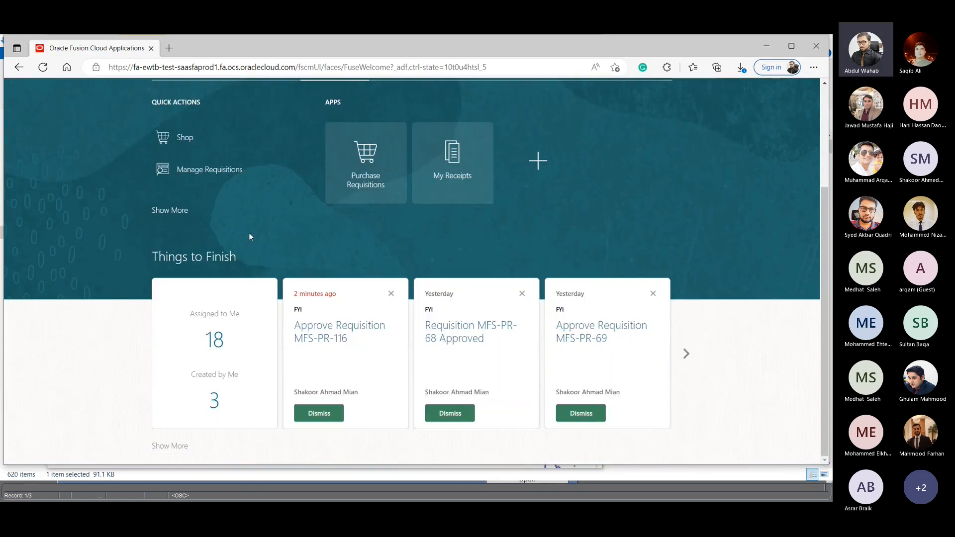
pyautogui.scroll(2, 243, 232)
pyautogui.click(187, 282)
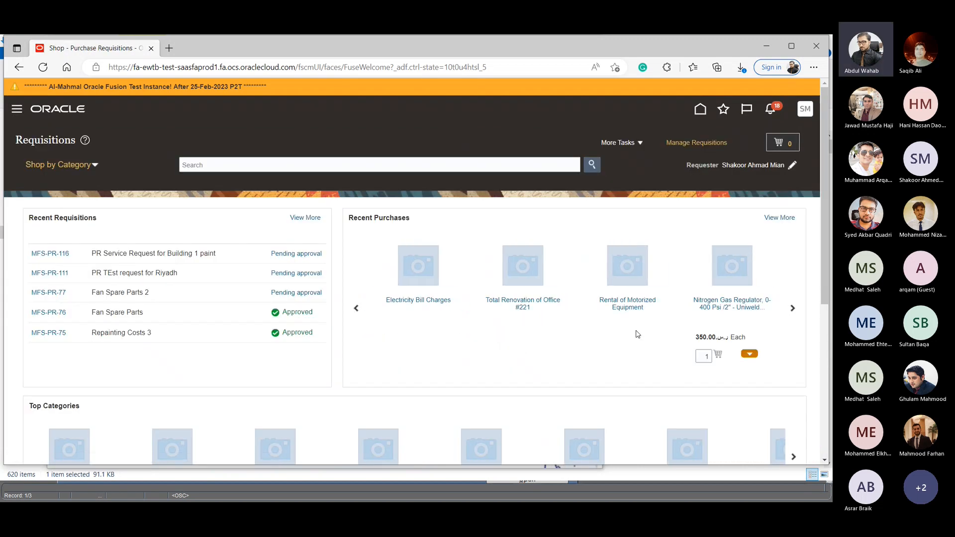
pyautogui.scroll(-3, 575, 368)
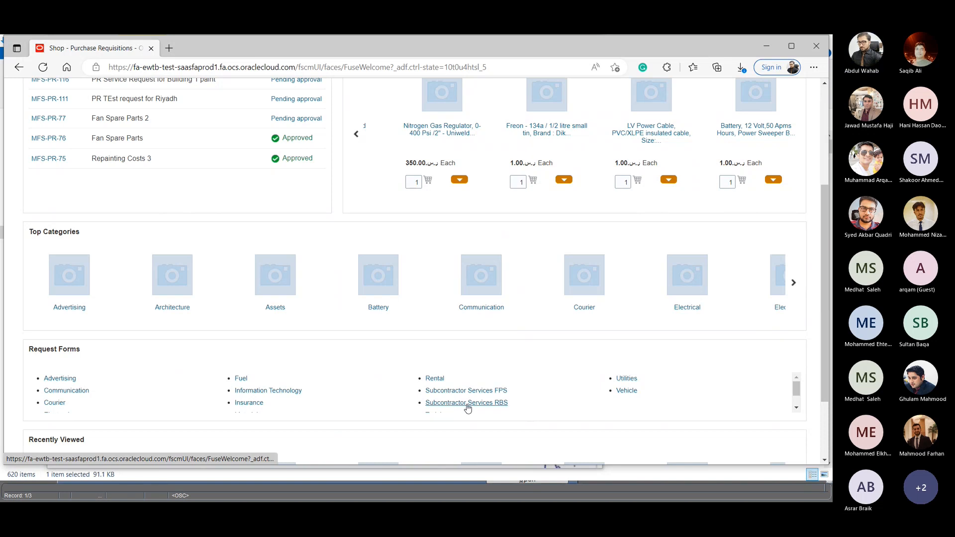
pyautogui.click(467, 404)
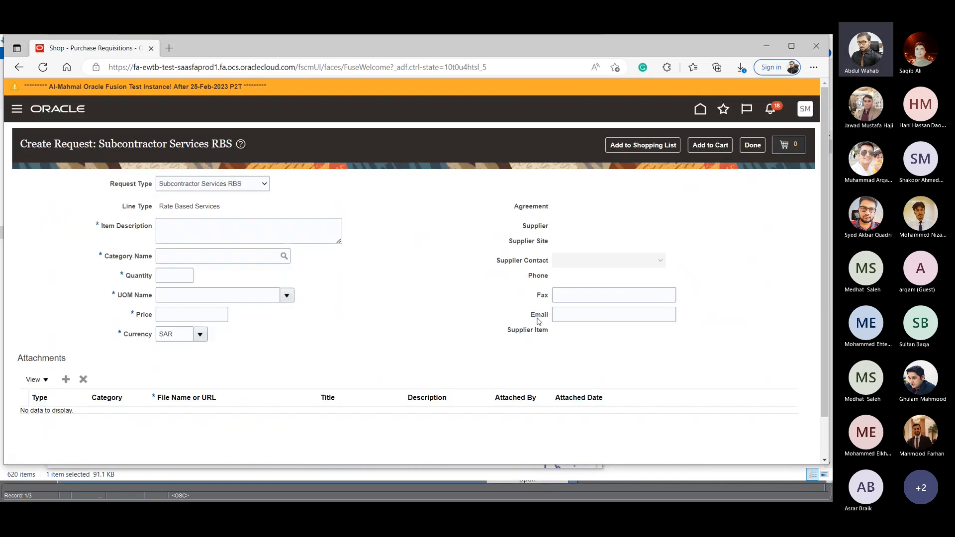
# - Enter "need 4 chillers" as the item description of the rate-based services request
pyautogui.click(214, 239)
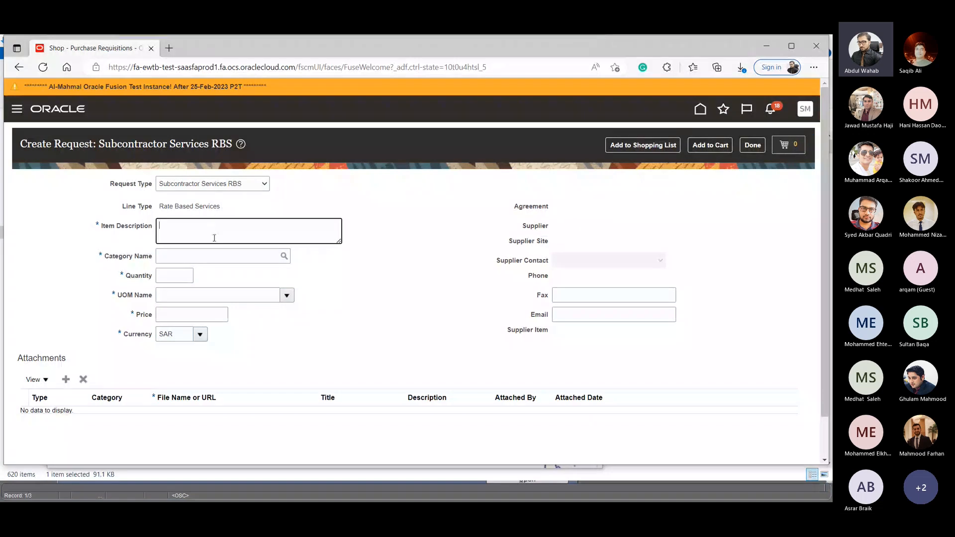
pyautogui.write('install')
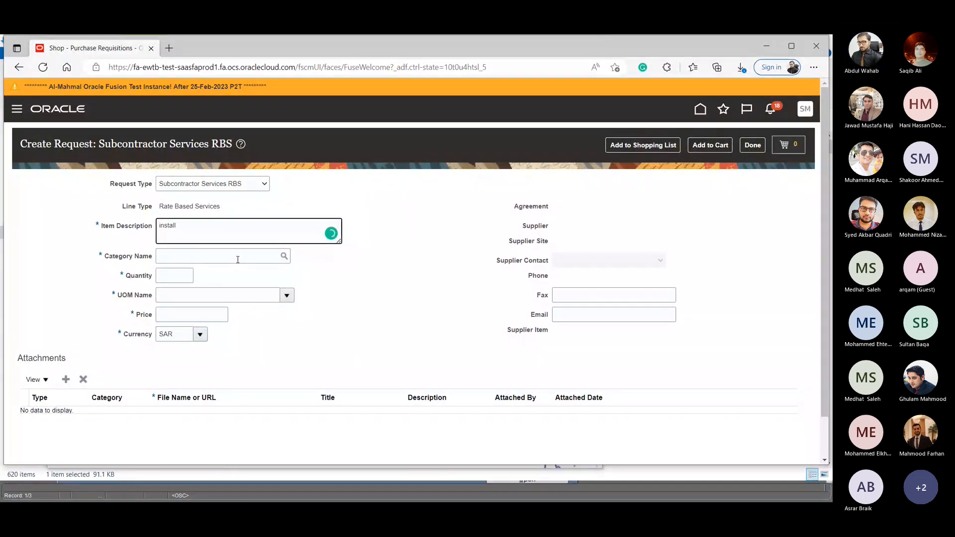
pyautogui.write(' 4 chi')
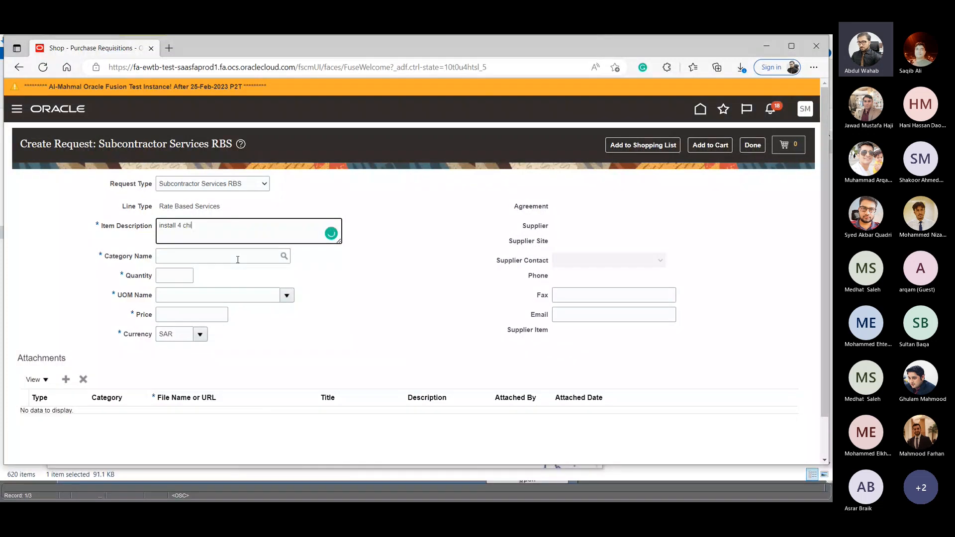
pyautogui.write('llers')
pyautogui.moveTo(183, 226); pyautogui.dragTo(158, 222)
pyautogui.write('need 4')
# - Set the request's category to Subcontractor.HVAC
pyautogui.click(283, 259)
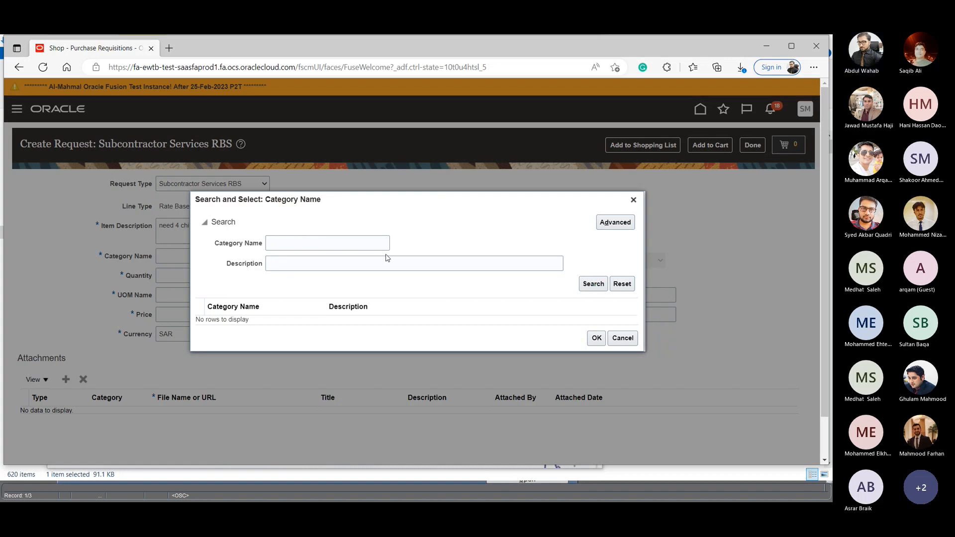
pyautogui.scroll(-1, 320, 356)
pyautogui.click(279, 338)
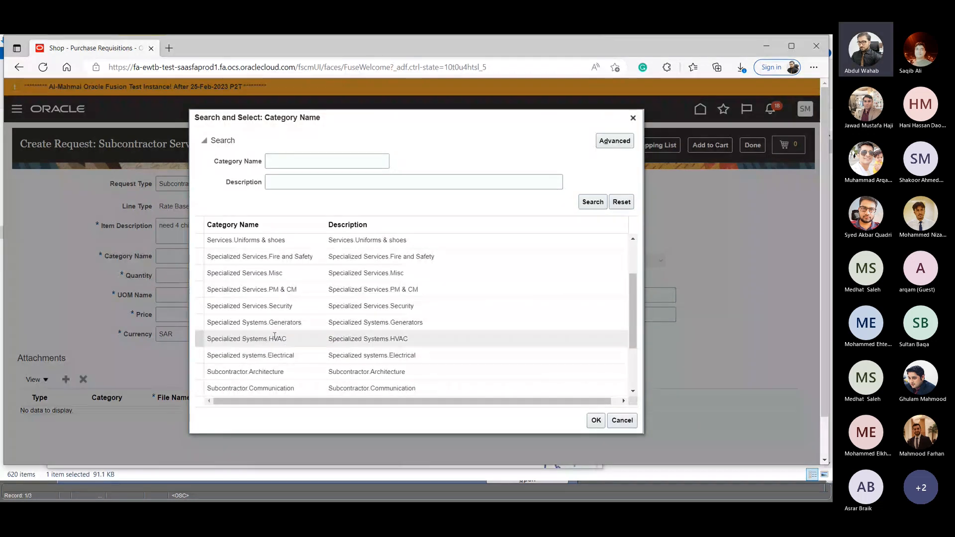
pyautogui.scroll(-1, 285, 337)
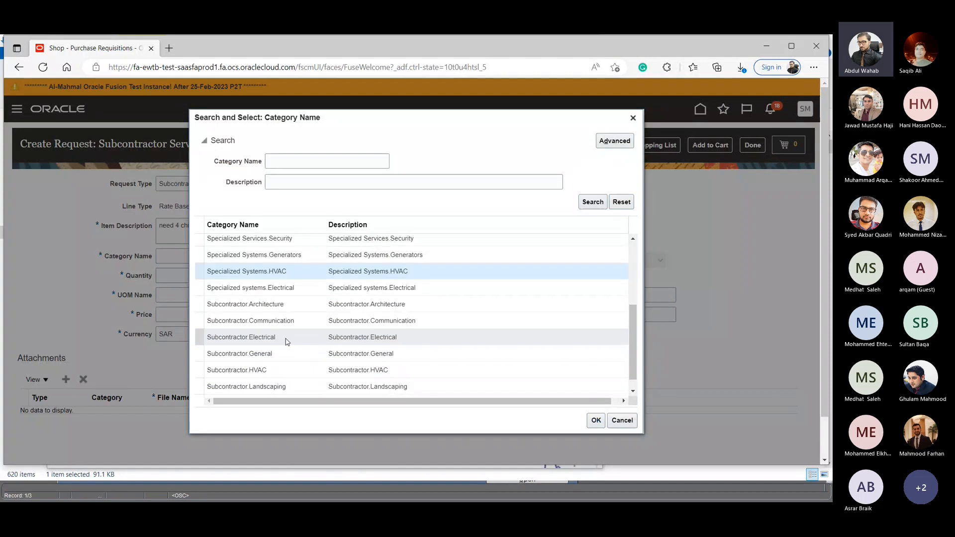
pyautogui.click(268, 370)
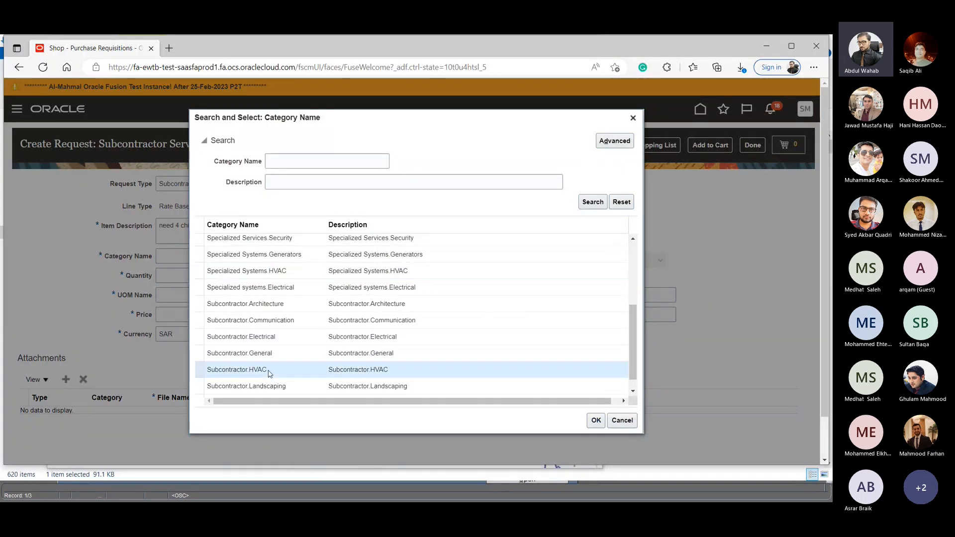
pyautogui.click(595, 422)
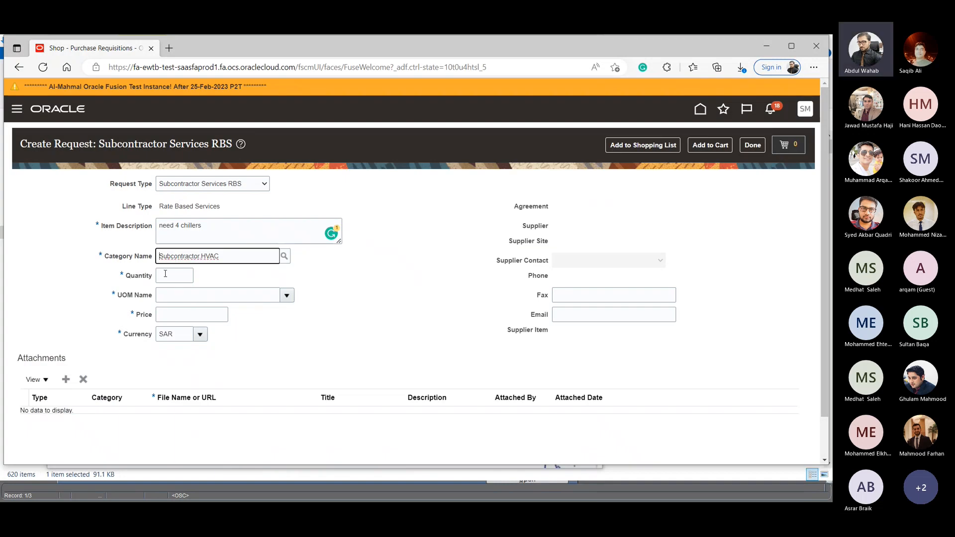
# - Set the chiller request's quantity to 4, its unit of measure to Each, and its price to 4000 SAR
pyautogui.click(174, 275)
pyautogui.write('4')
pyautogui.click(181, 295)
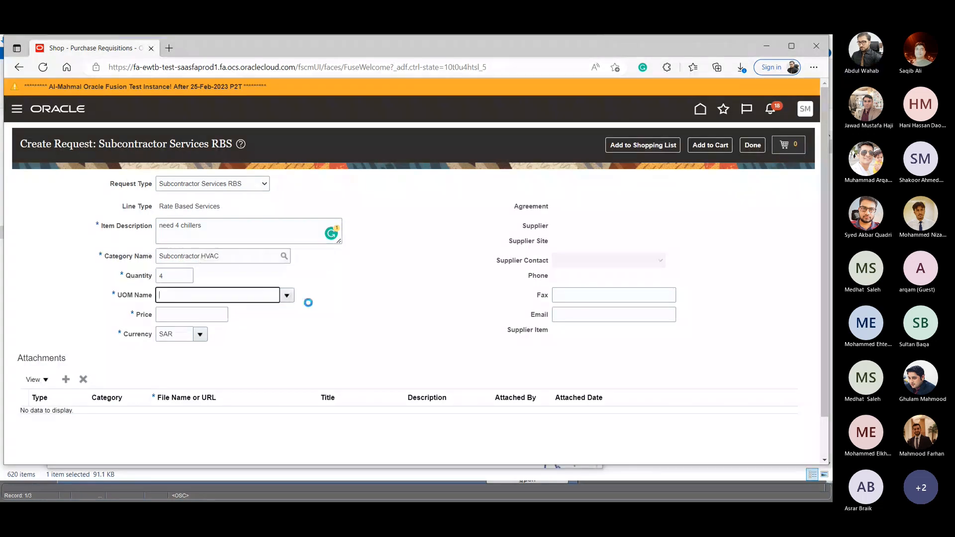
pyautogui.click(287, 295)
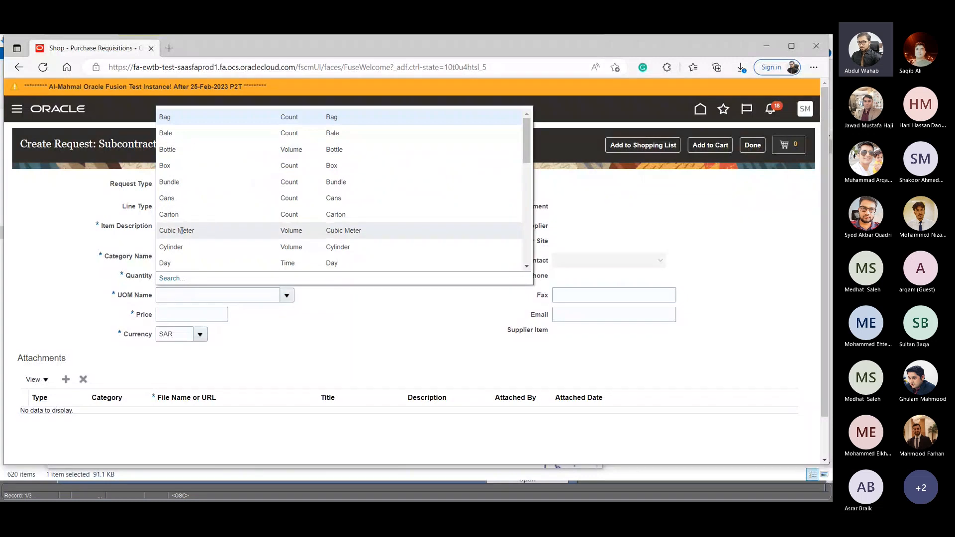
pyautogui.click(189, 298)
pyautogui.write('ea')
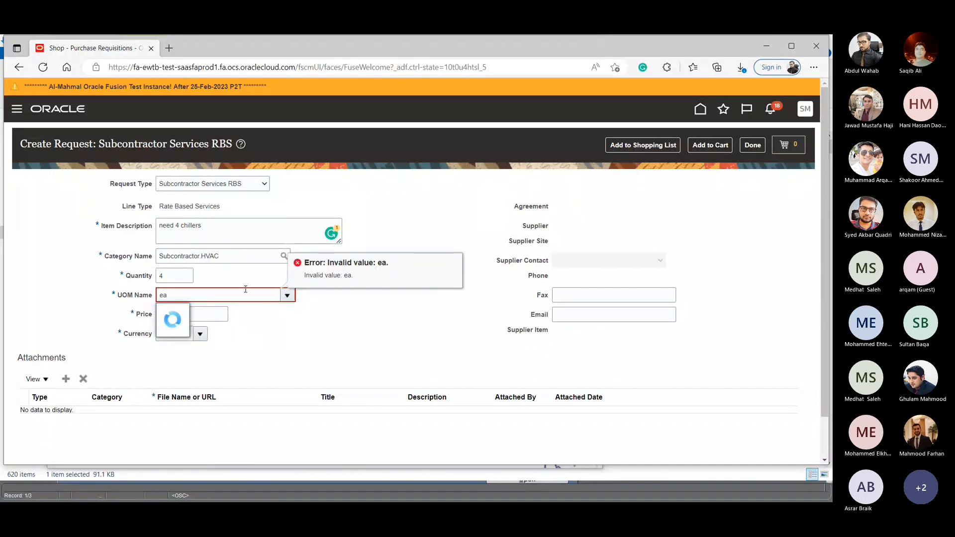
pyautogui.click(213, 296)
pyautogui.press('BackSpace')
pyautogui.press('BackSpace')
pyautogui.write('Ea')
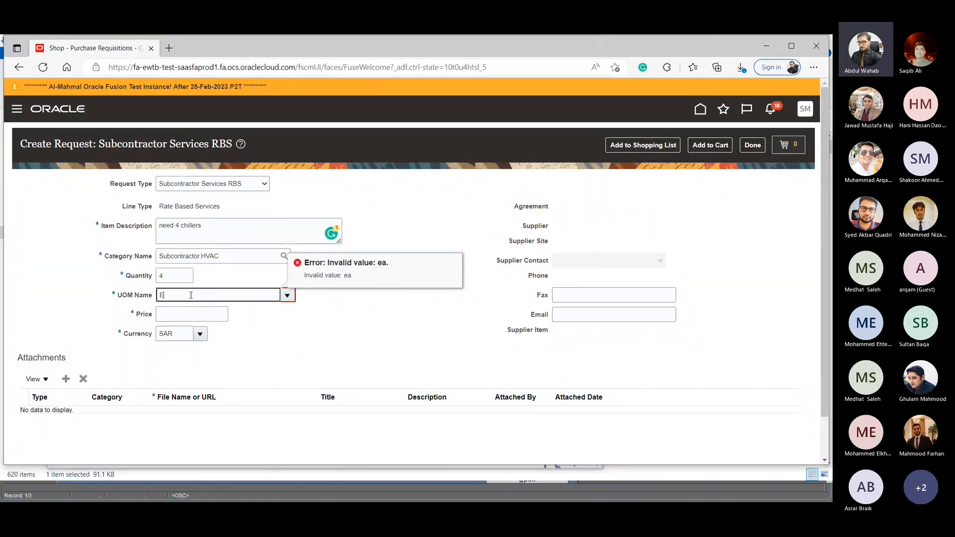
pyautogui.press('Tab')
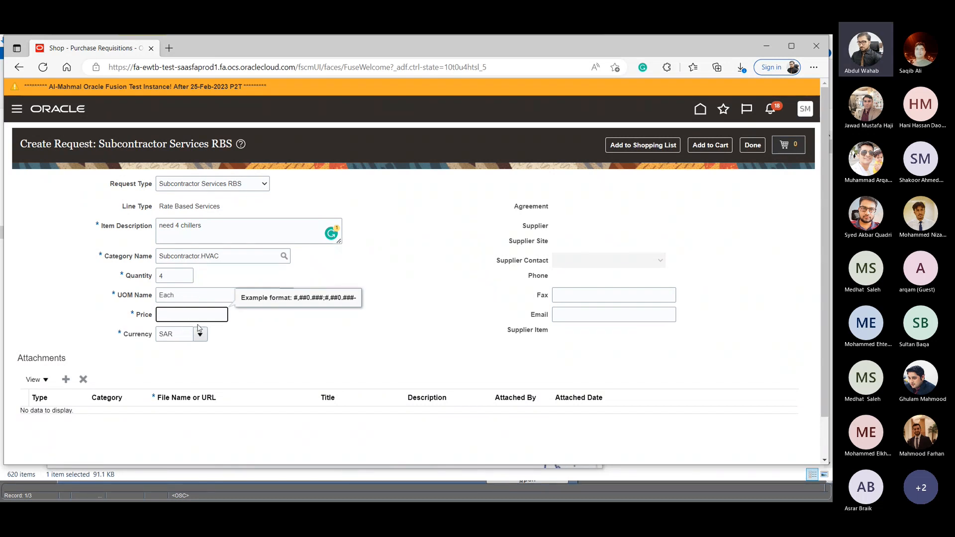
pyautogui.write('4000')
# - Add the chiller request to the cart and review the cart to open its requisition for editing
pyautogui.click(710, 145)
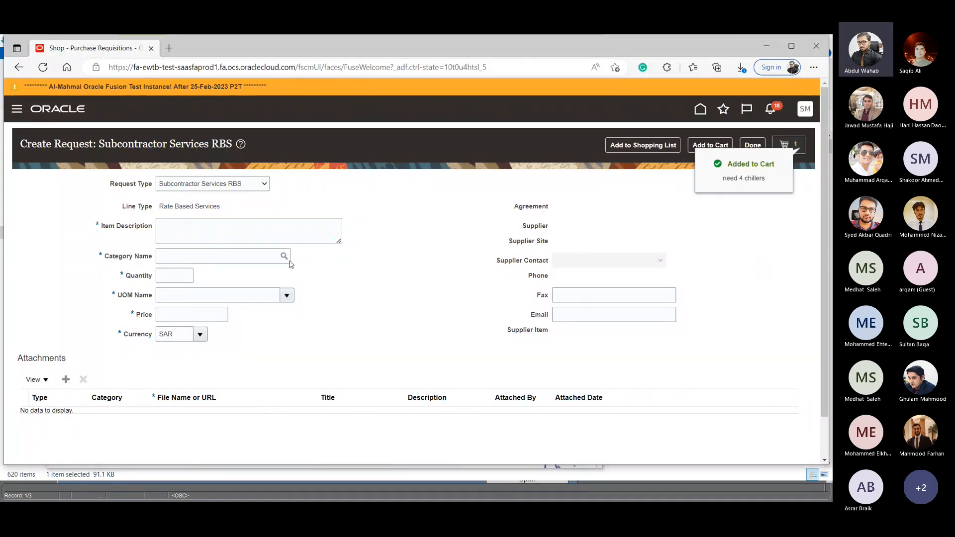
pyautogui.click(176, 231)
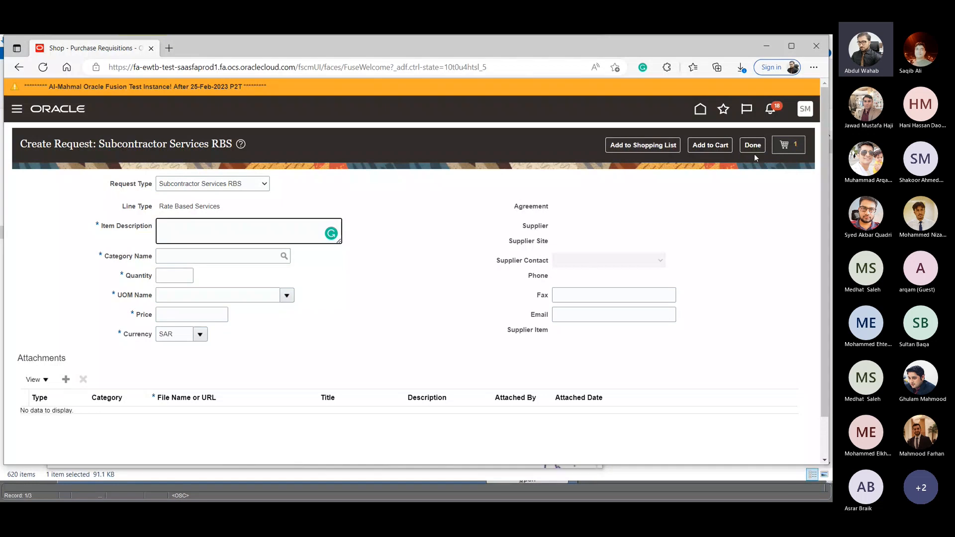
pyautogui.click(794, 151)
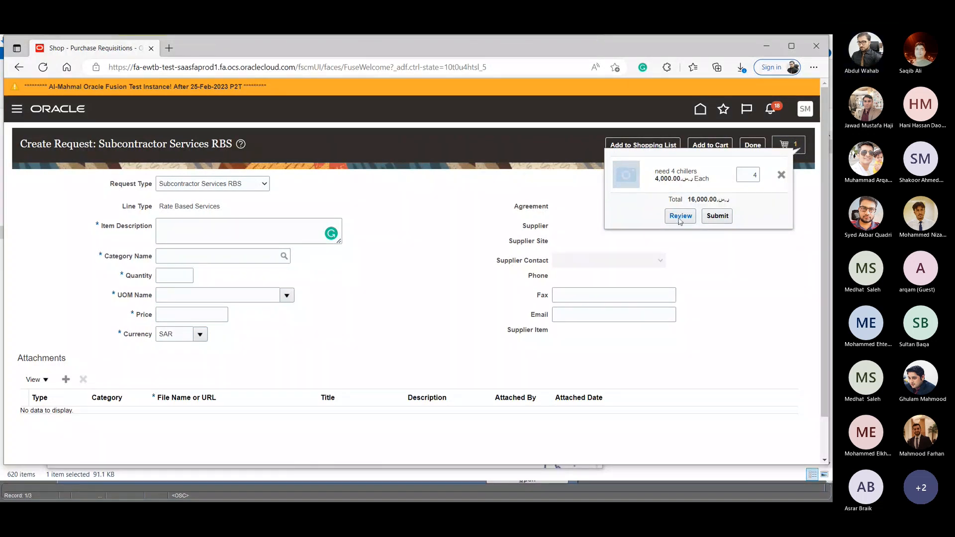
pyautogui.click(680, 217)
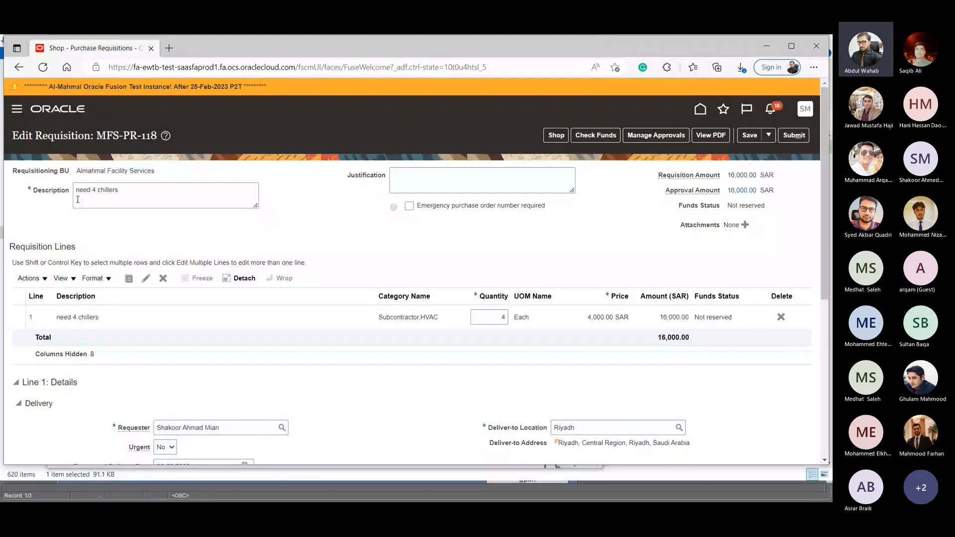
# - Examine the chillers line's delivery and billing details, and view the project number search without choosing a project
pyautogui.click(18, 319)
pyautogui.scroll(-5, 249, 342)
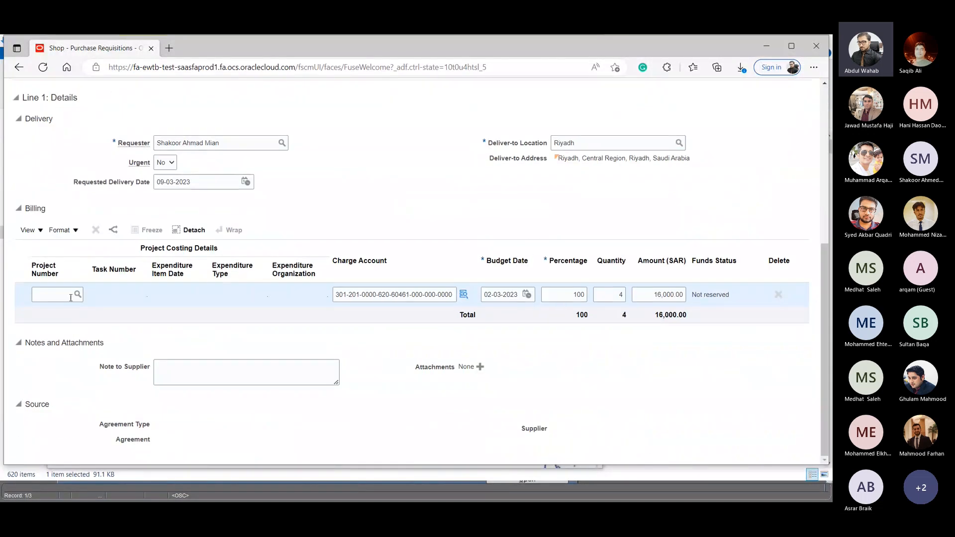
pyautogui.click(77, 294)
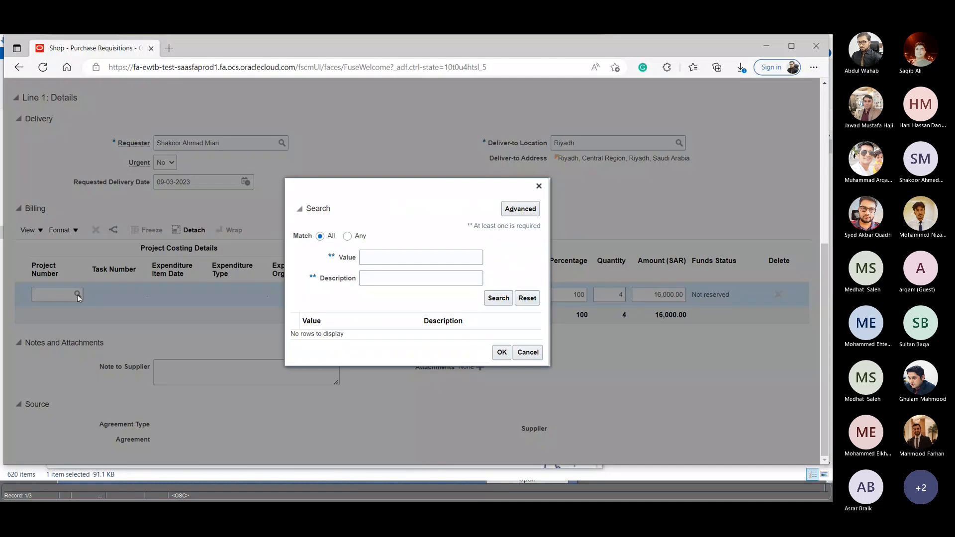
pyautogui.click(529, 354)
pyautogui.scroll(5, 293, 286)
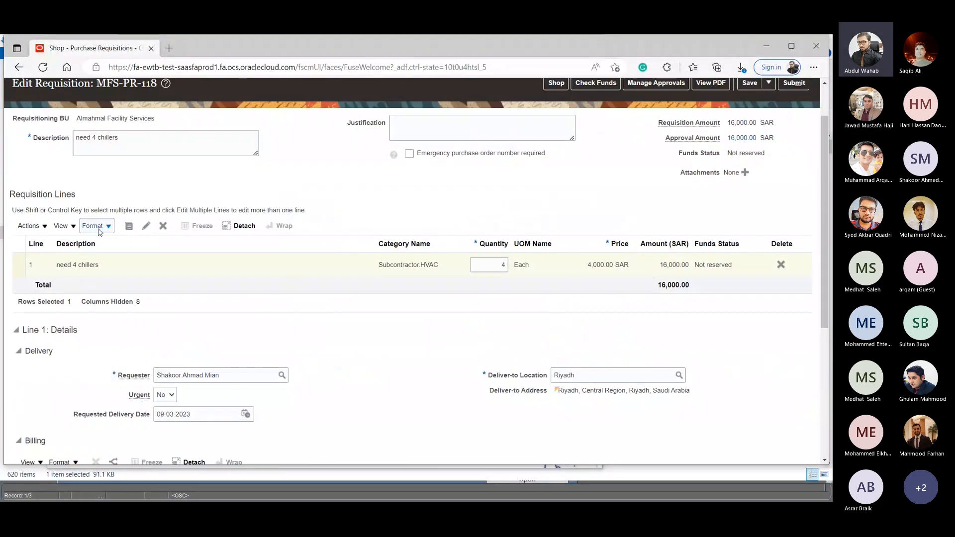
# - Search project numbers for JOM and assign the JOMIAHSHELLFM2123 project to the chillers line's billing
pyautogui.click(18, 244)
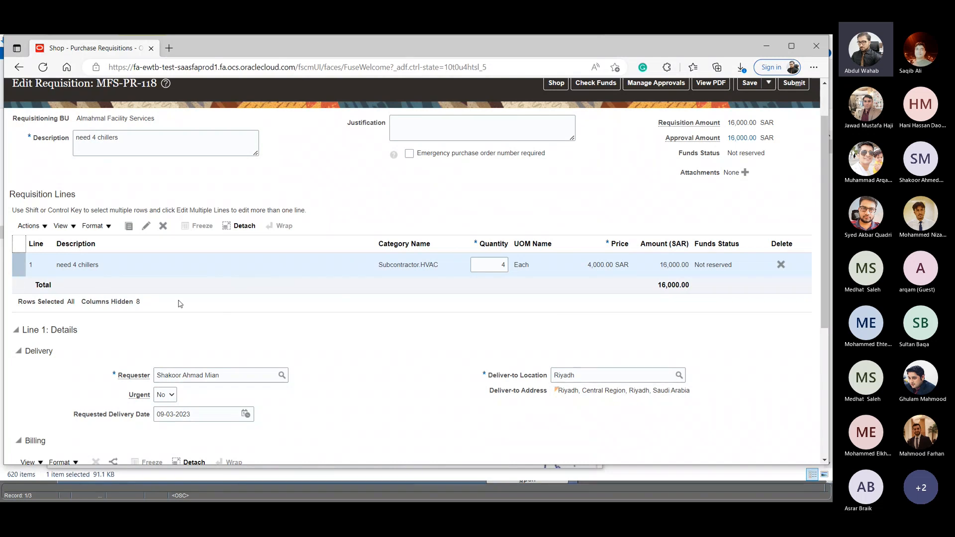
pyautogui.scroll(-5, 179, 304)
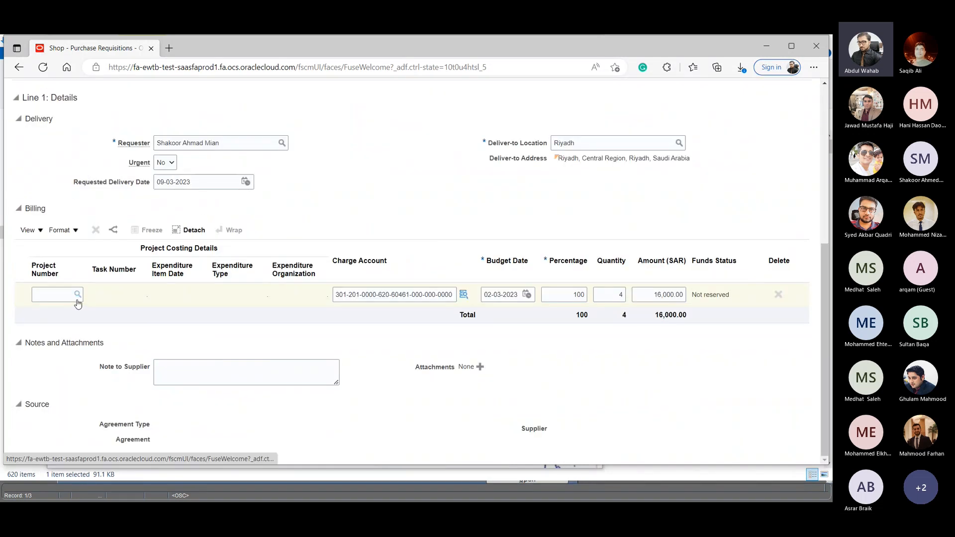
pyautogui.click(78, 294)
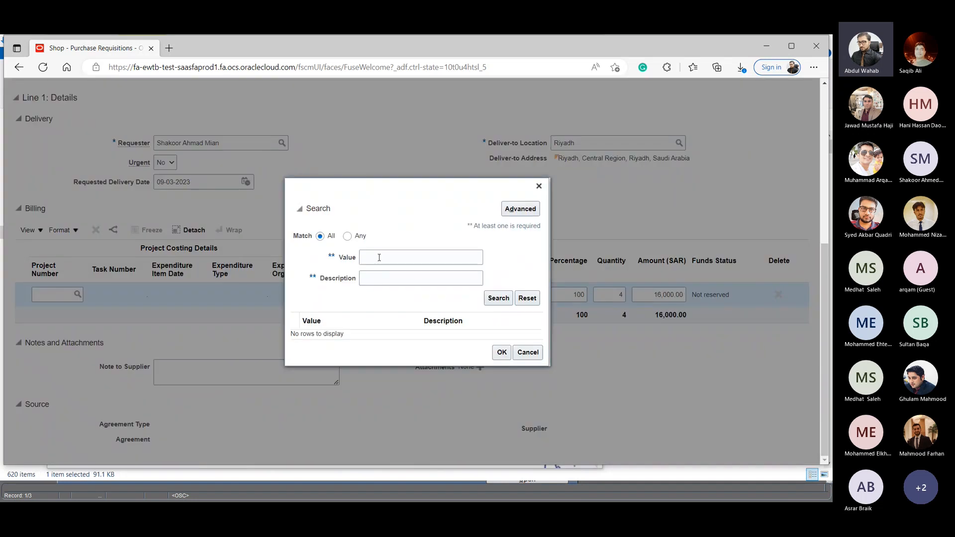
pyautogui.click(381, 257)
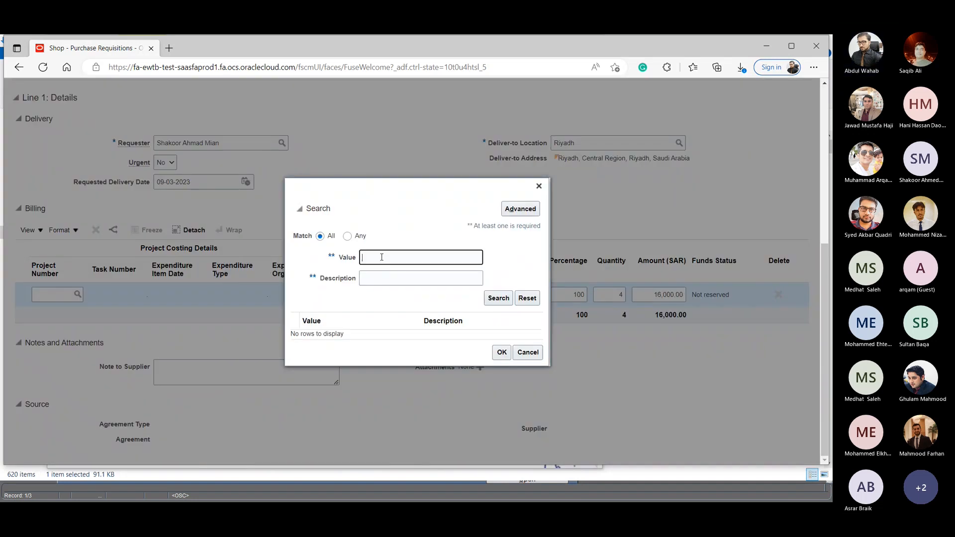
pyautogui.write('JOM')
pyautogui.click(504, 298)
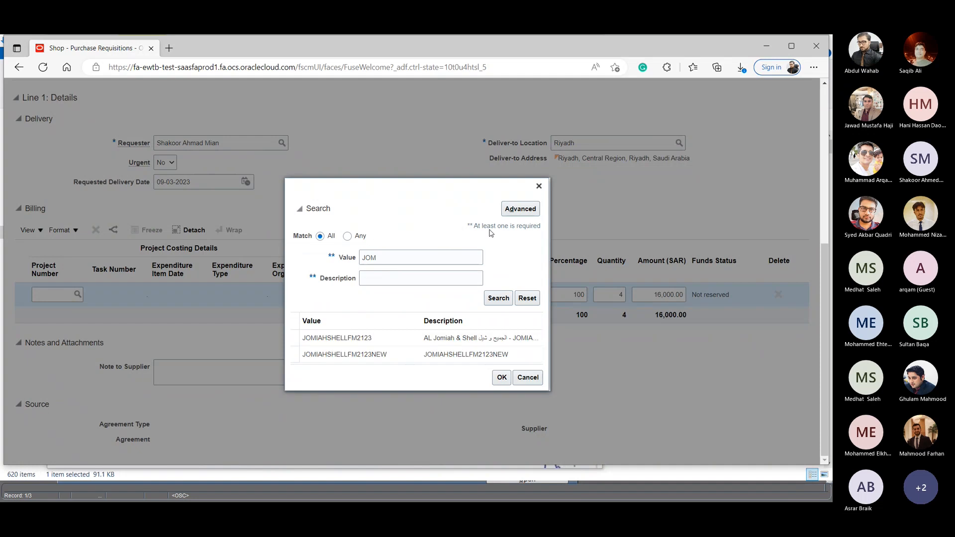
pyautogui.click(501, 365)
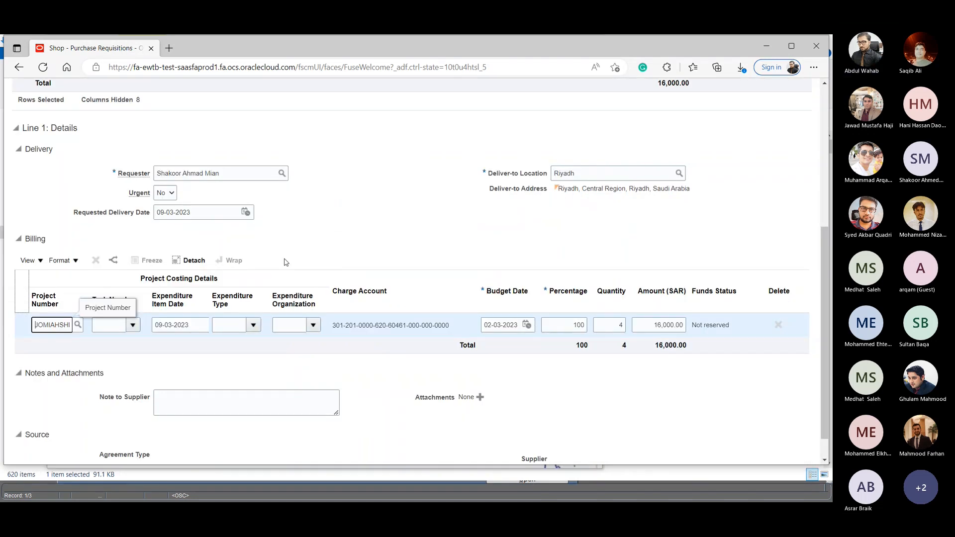
# - Set the billing row's task number to 203 and its expenditure item date to 02-03-2023
pyautogui.click(115, 319)
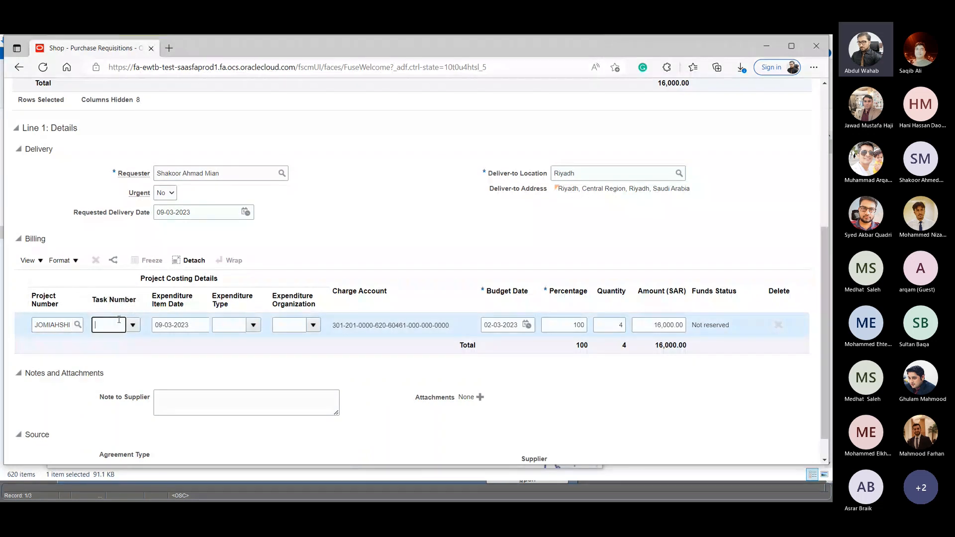
pyautogui.write('203')
pyautogui.click(198, 325)
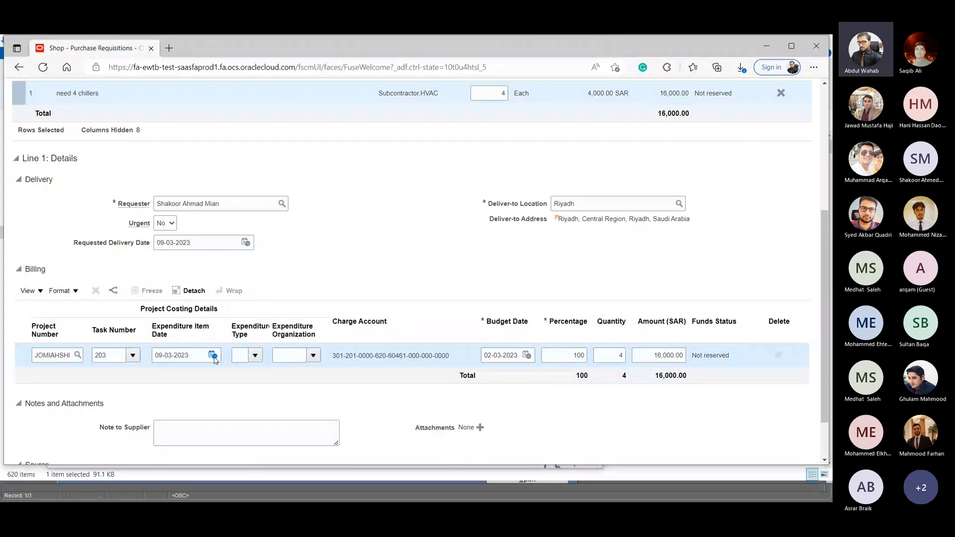
pyautogui.click(212, 355)
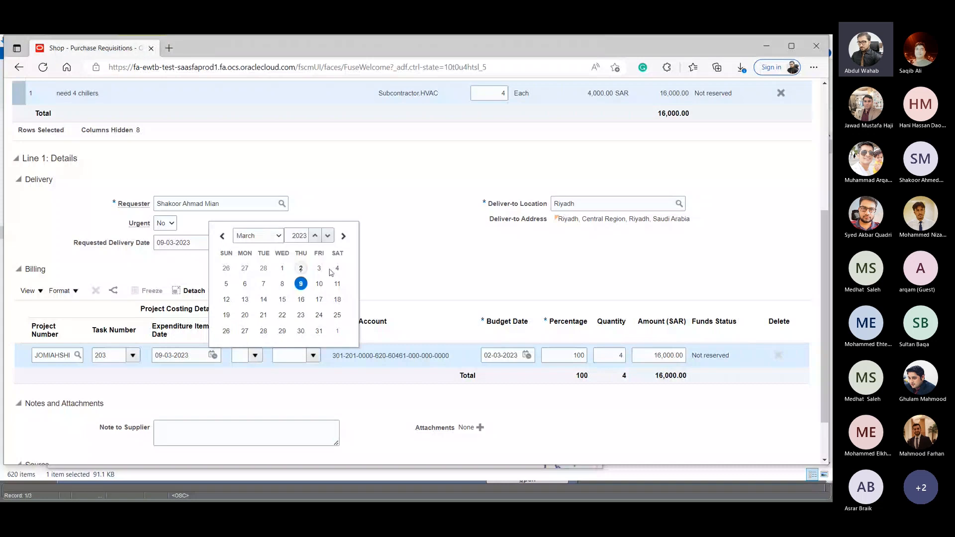
pyautogui.click(301, 268)
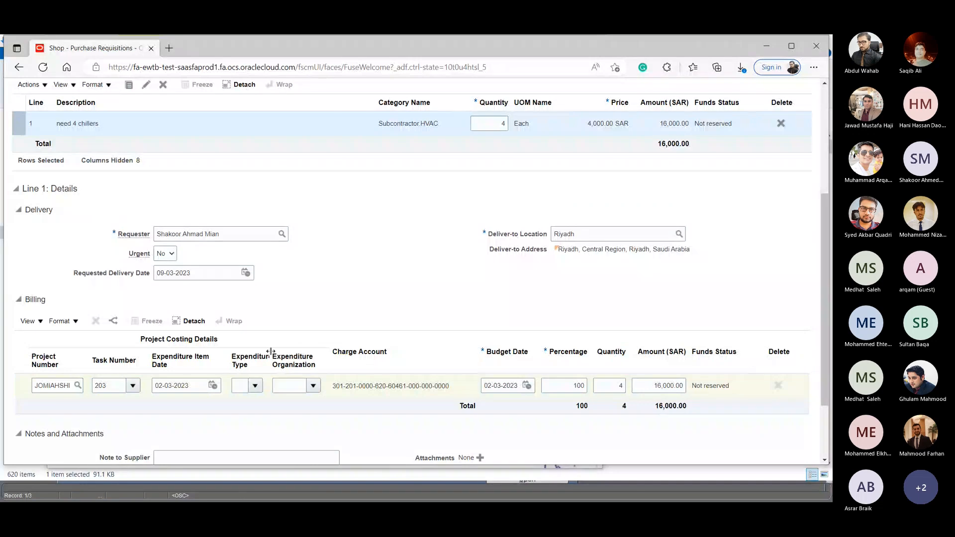
# - Set the billing row's expenditure type to 203-Material, Spare Parts & Tools and its expenditure organization to Supply
pyautogui.moveTo(270, 351); pyautogui.dragTo(319, 352)
pyautogui.click(298, 386)
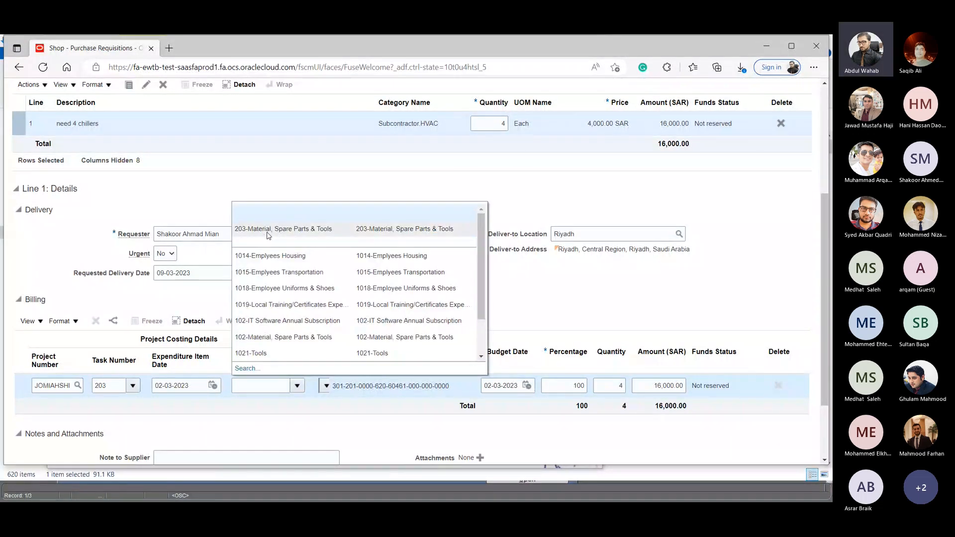
pyautogui.click(269, 229)
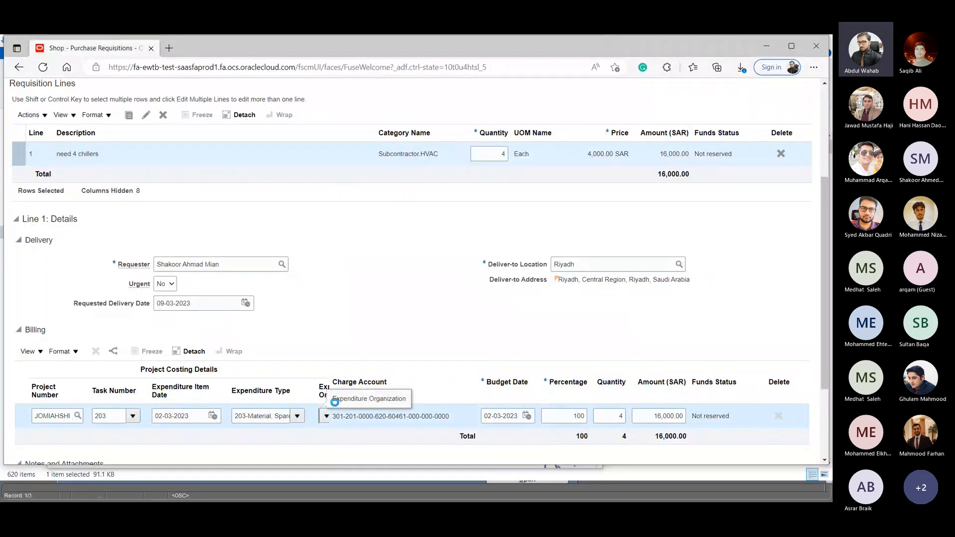
pyautogui.click(326, 416)
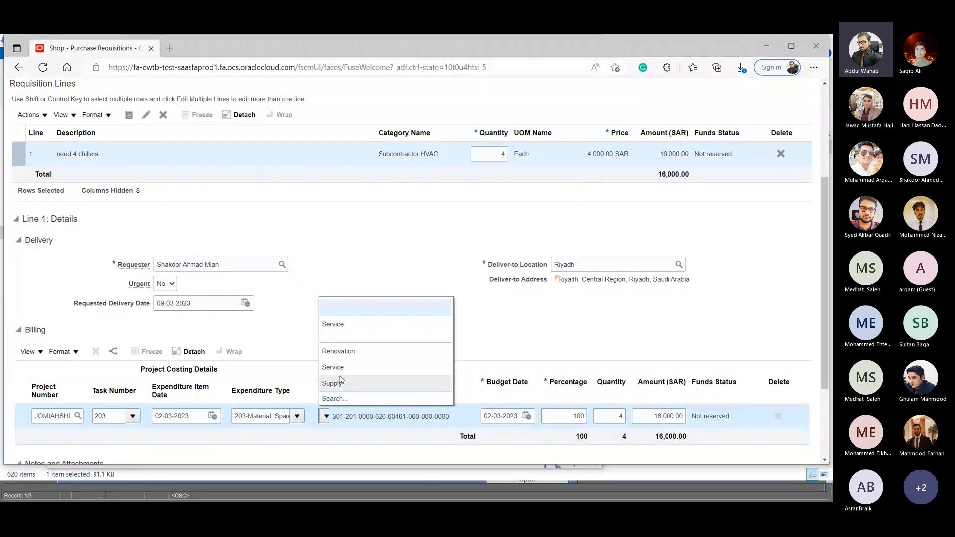
pyautogui.click(341, 382)
# - Save the chillers requisition with its project costing details
pyautogui.scroll(1, 698, 420)
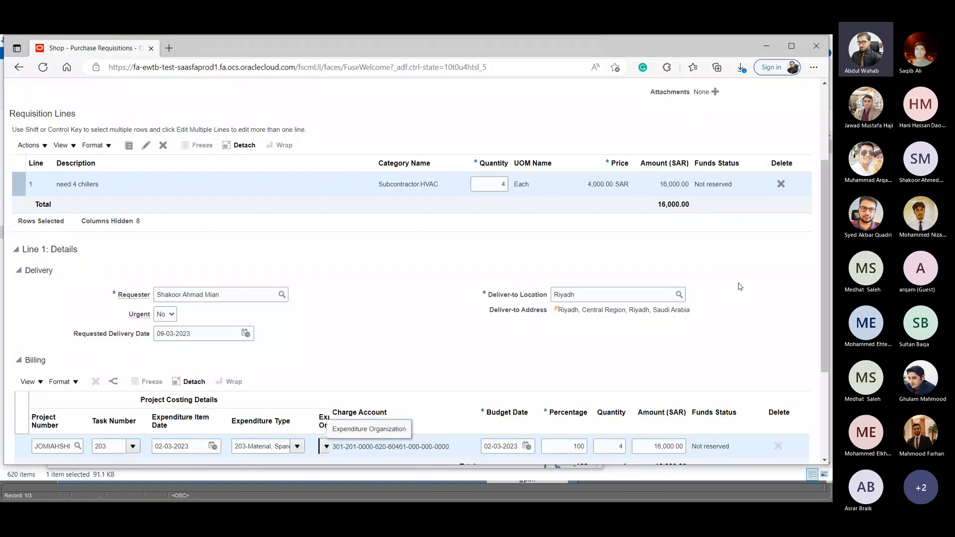
pyautogui.scroll(4, 740, 287)
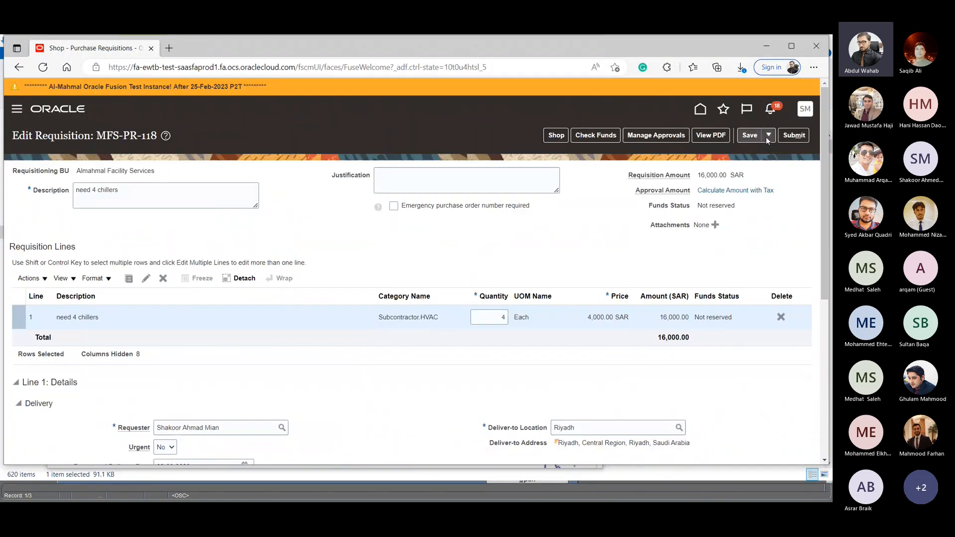
pyautogui.click(756, 133)
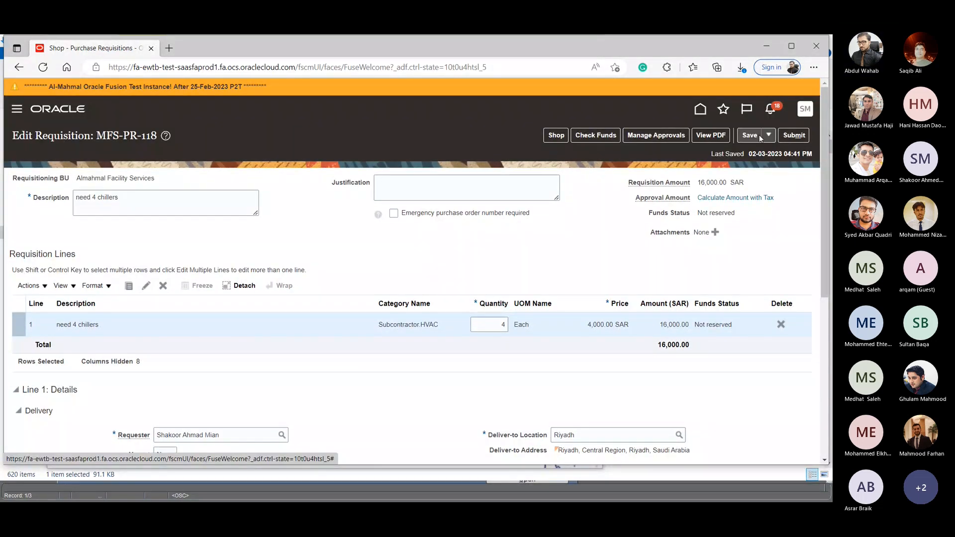
# - Examine the chillers requisition's approval stages and participants, and return to the requisition
pyautogui.click(643, 135)
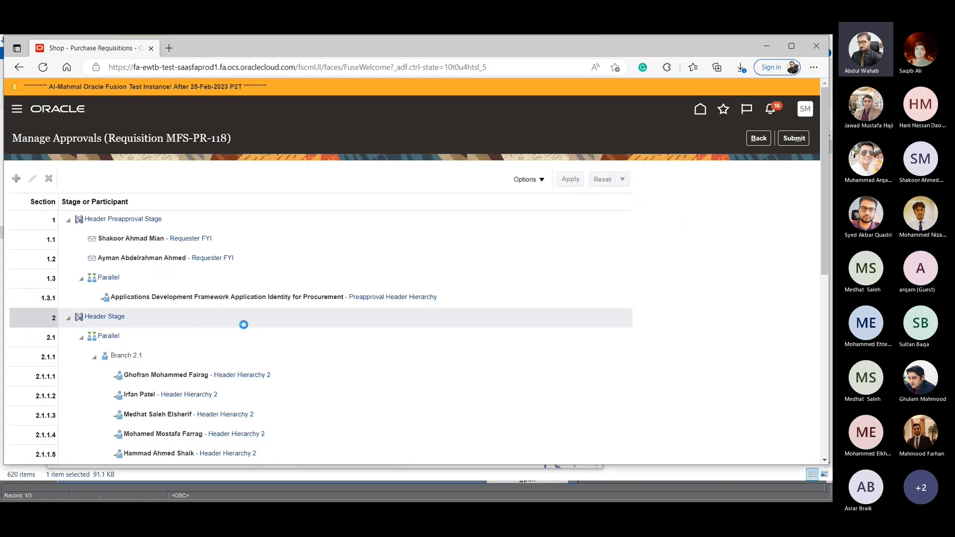
pyautogui.scroll(-2, 243, 324)
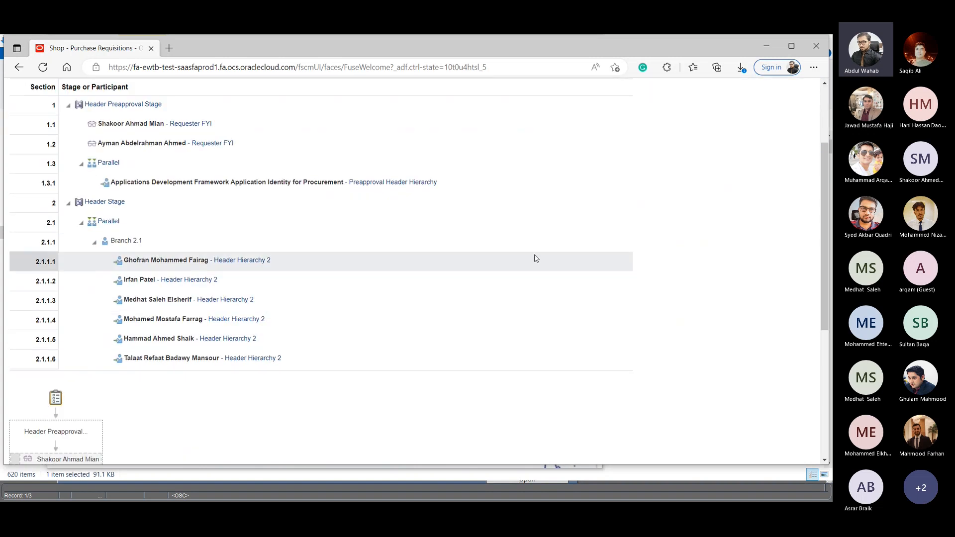
pyautogui.scroll(2, 542, 257)
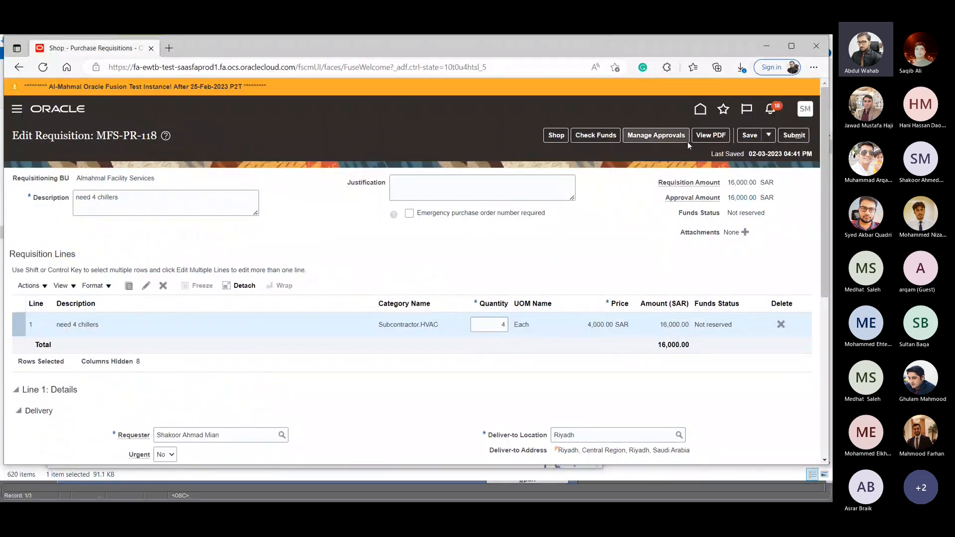
pyautogui.click(656, 135)
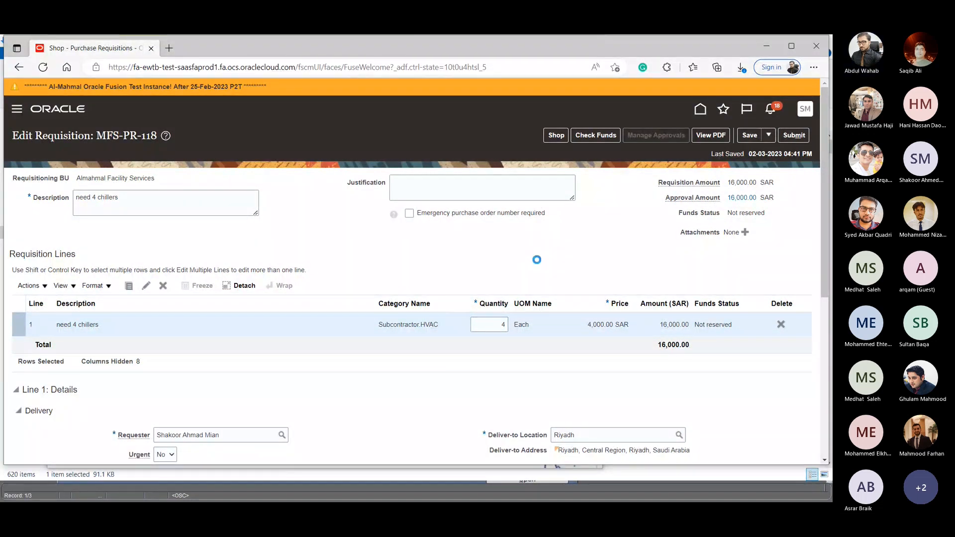
pyautogui.scroll(-2, 183, 379)
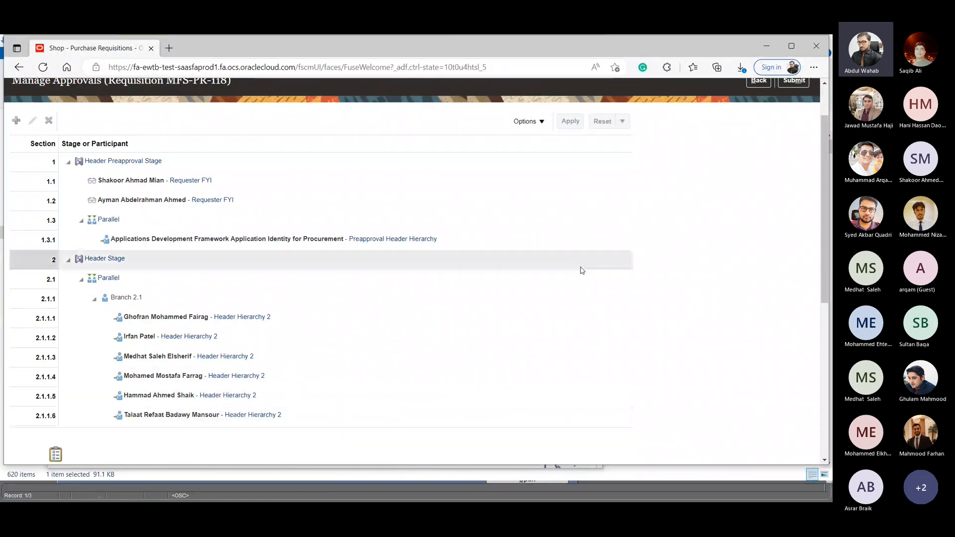
pyautogui.scroll(2, 624, 270)
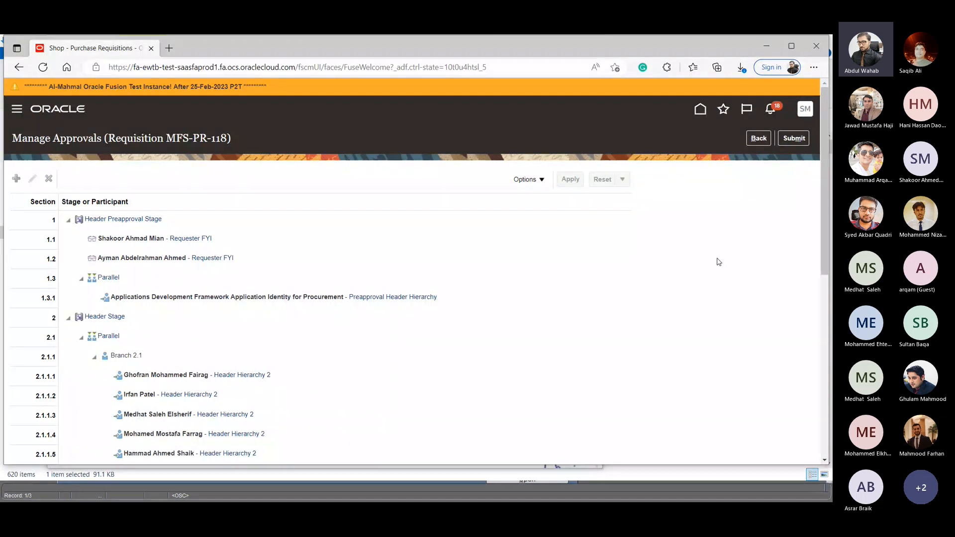
pyautogui.click(757, 141)
# - Run a funds check on the chillers requisition, view its results by budget, and close them
pyautogui.click(607, 139)
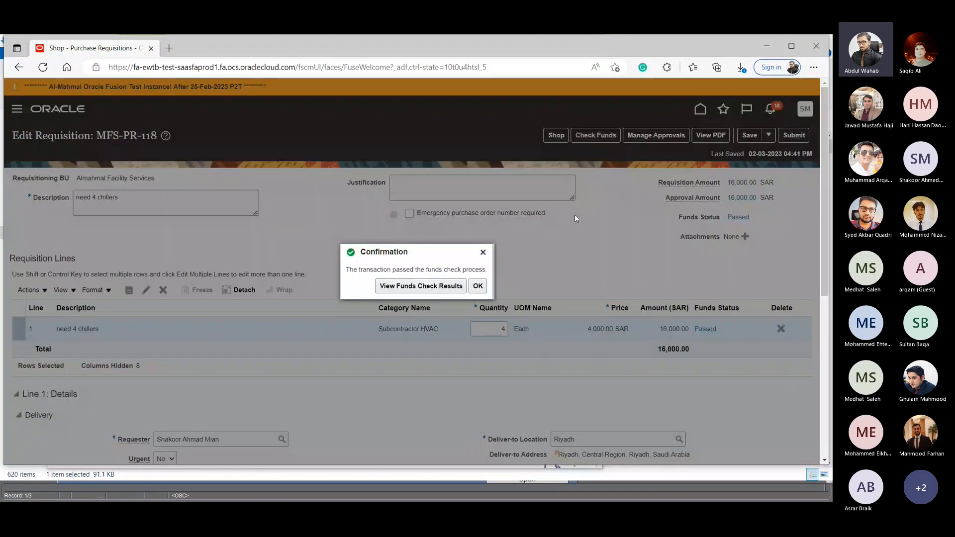
pyautogui.click(386, 291)
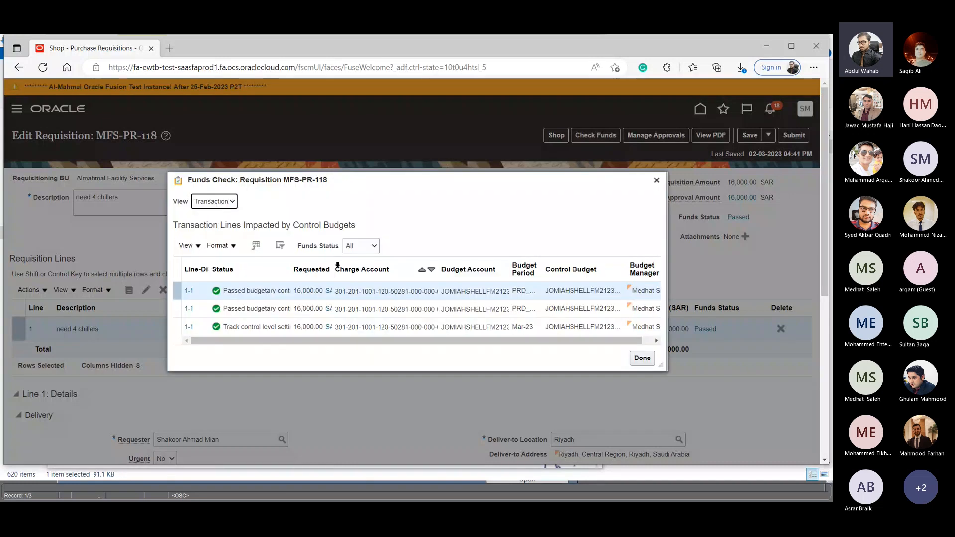
pyautogui.click(208, 206)
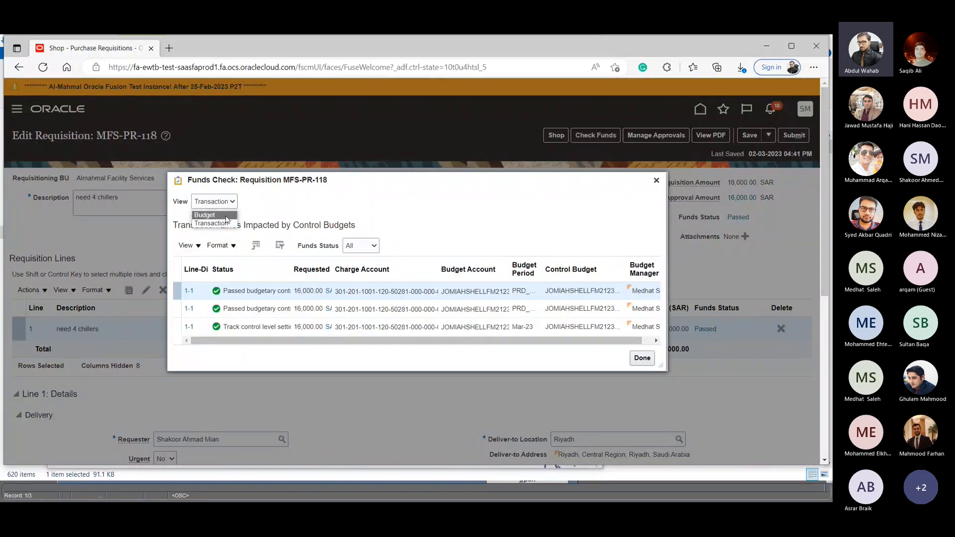
pyautogui.click(203, 213)
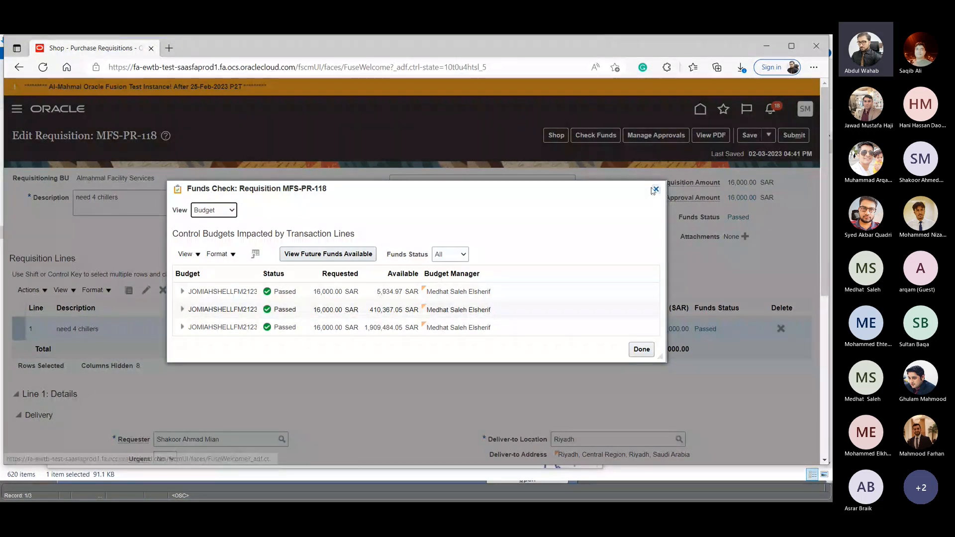
pyautogui.click(656, 189)
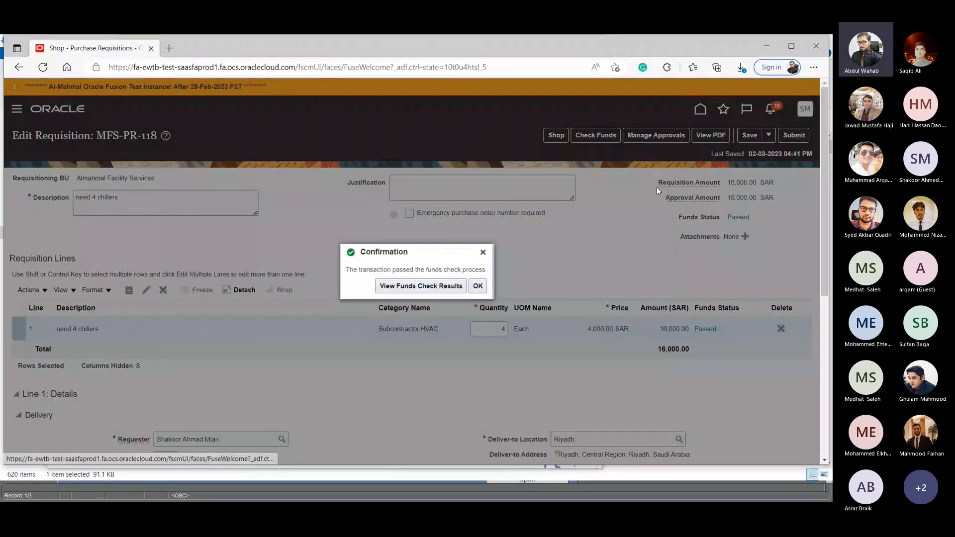
pyautogui.click(478, 285)
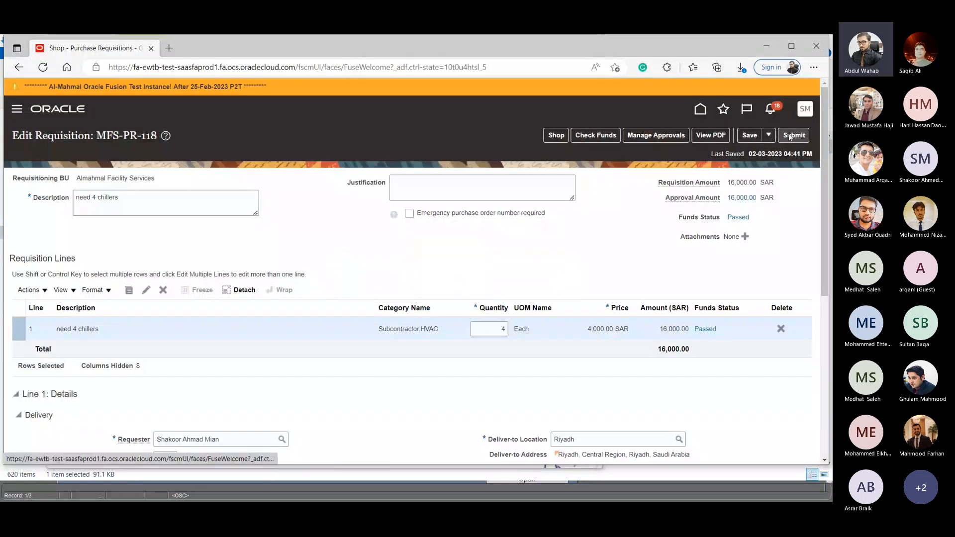
# - Submit the chillers requisition for approval and acknowledge the submission
pyautogui.click(793, 135)
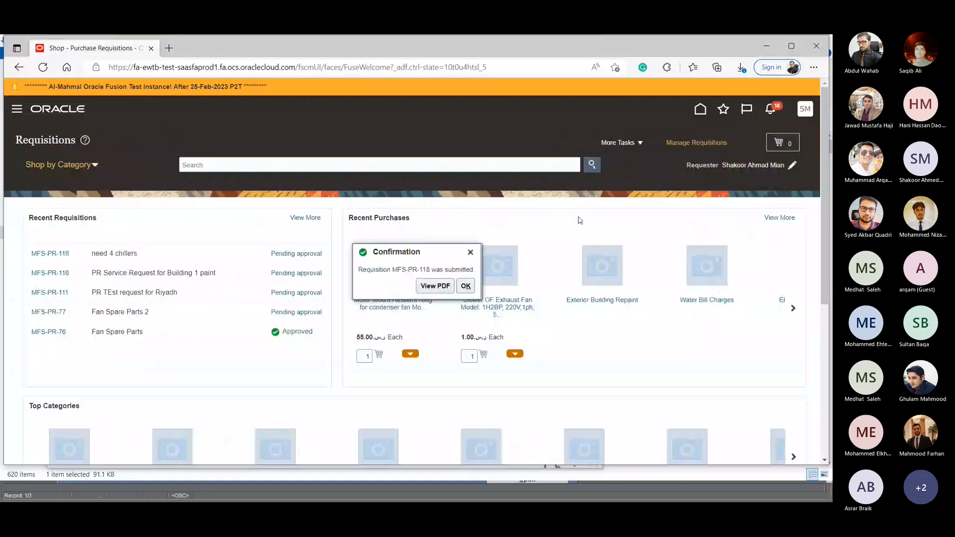
pyautogui.click(465, 286)
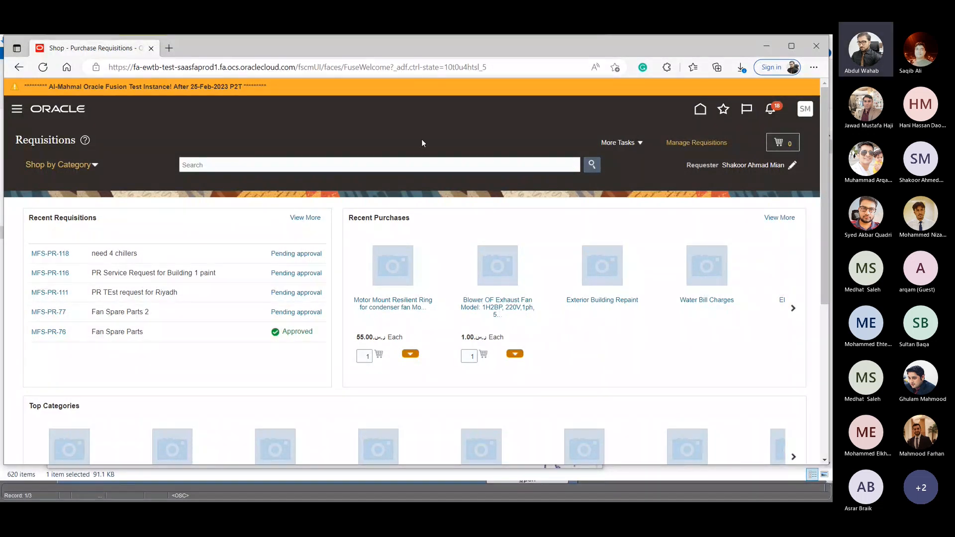
# - Go to Reports and Analytics from the home page and open the report catalog for browsing
pyautogui.click(700, 109)
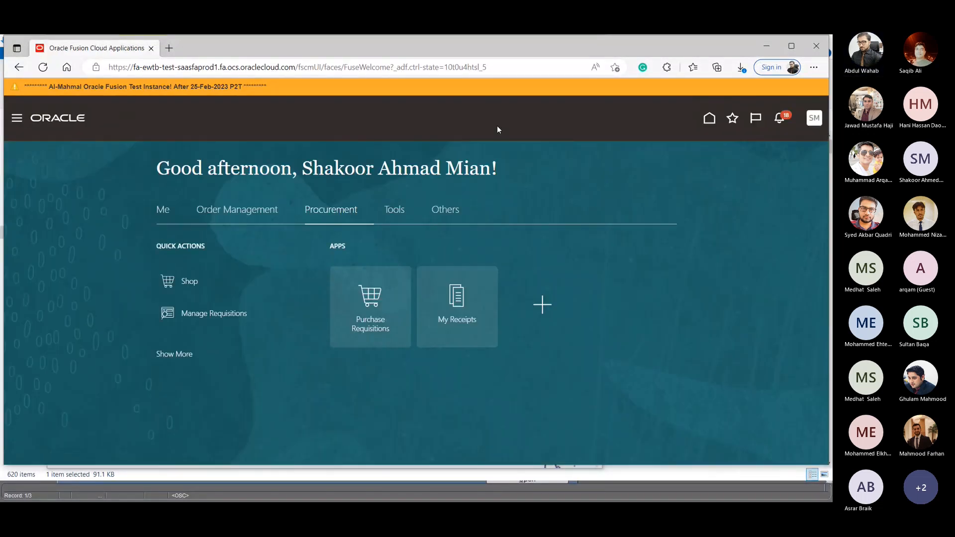
pyautogui.click(392, 212)
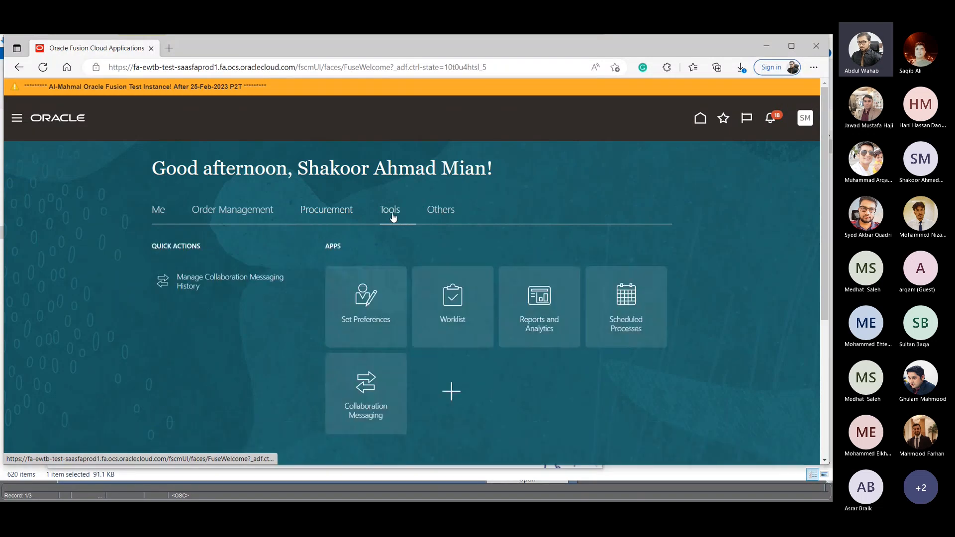
pyautogui.click(541, 301)
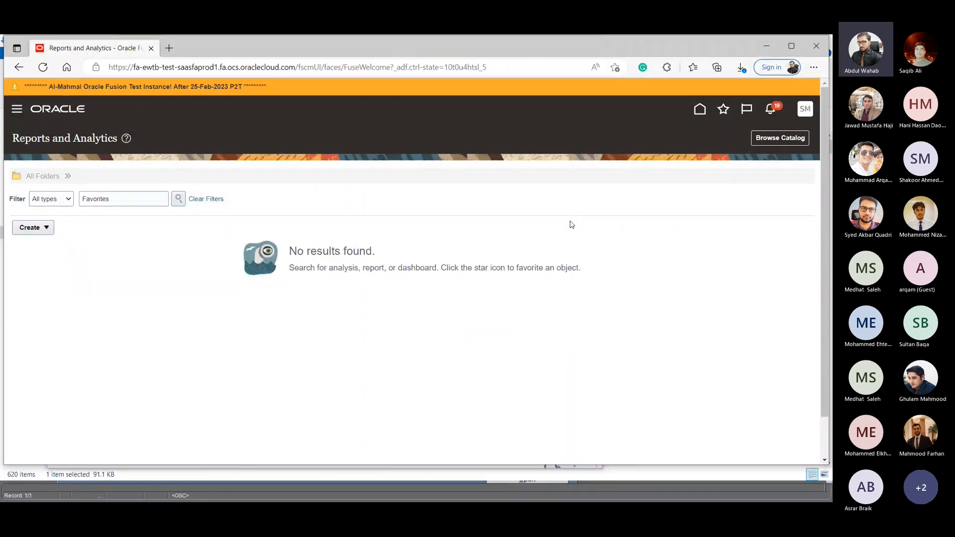
pyautogui.click(765, 141)
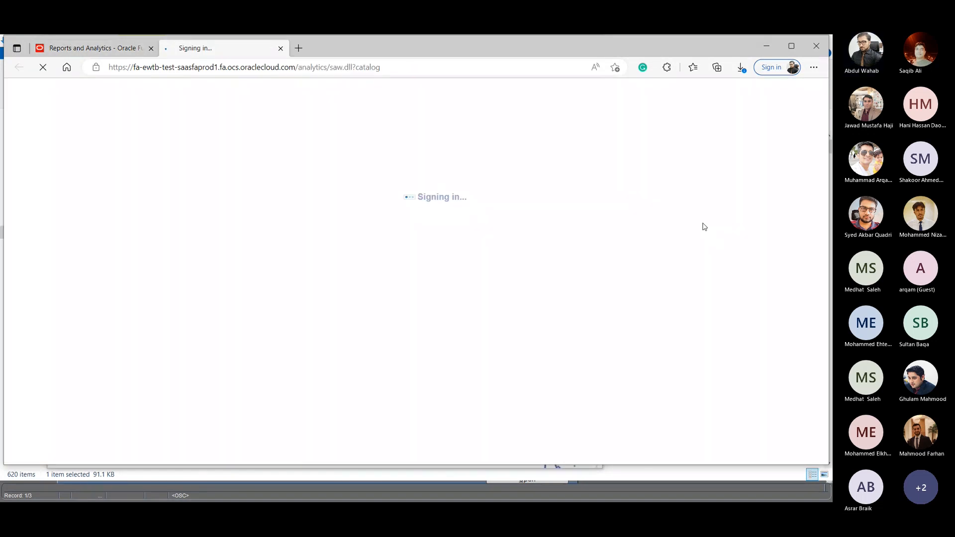
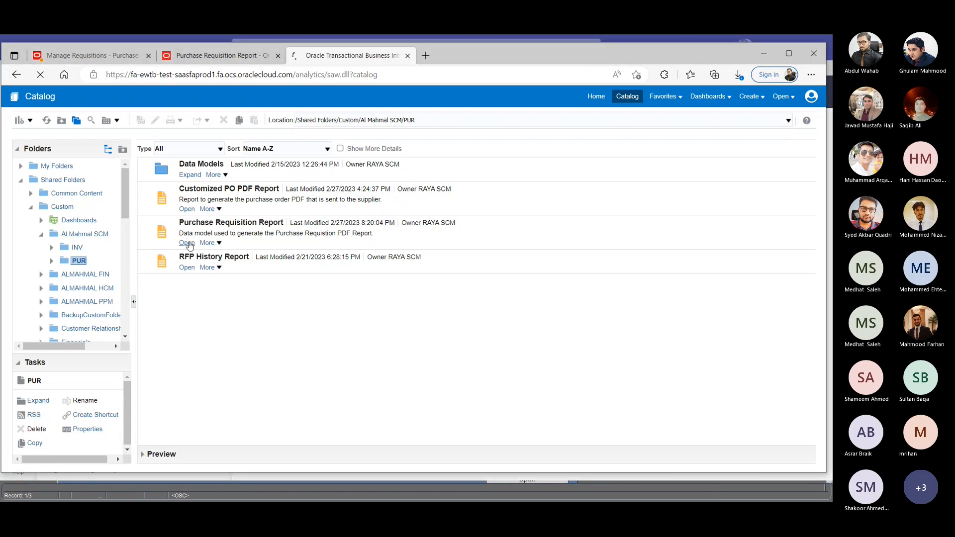
# - Open the Purchase Requisition Report from the PUR folder, run it for PR number MFS-PR-110, and review the output
pyautogui.click(187, 243)
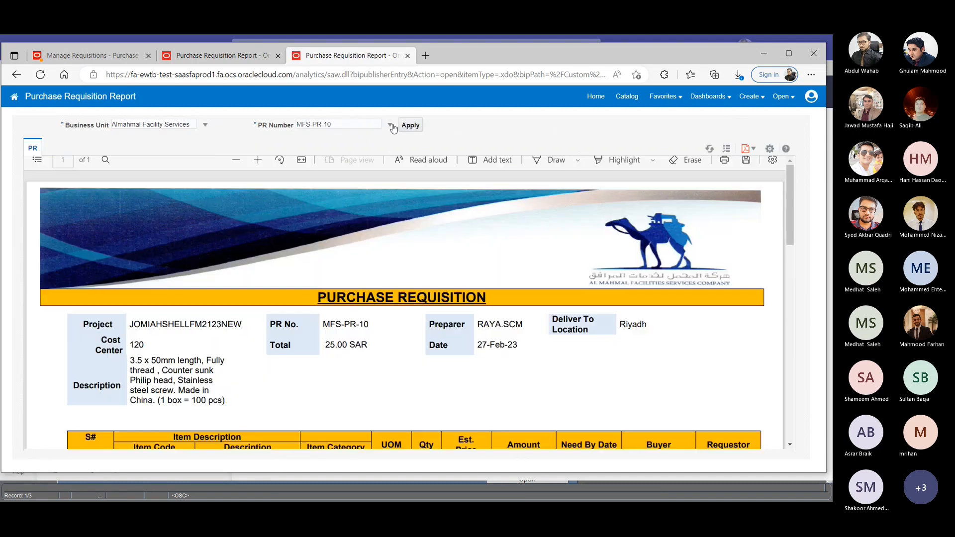
pyautogui.click(391, 126)
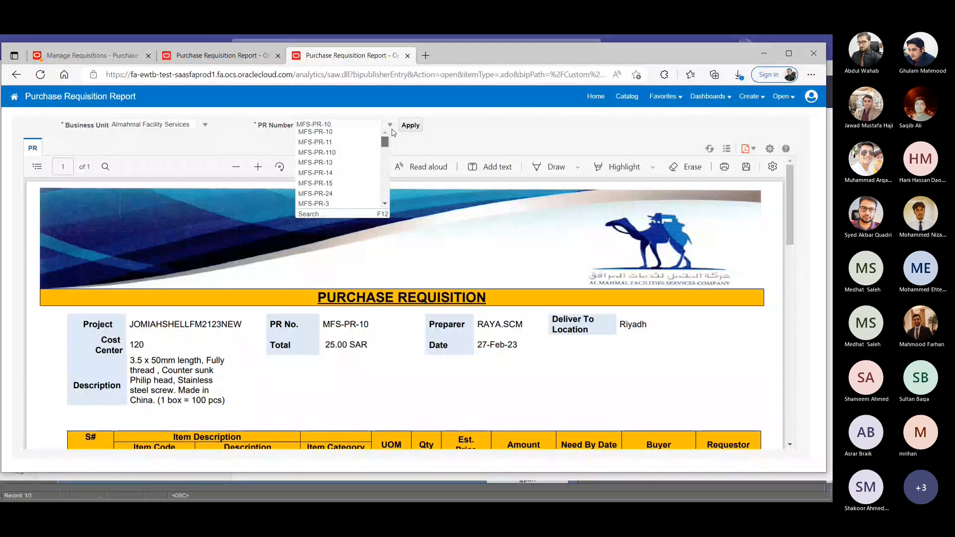
pyautogui.click(345, 153)
pyautogui.click(418, 127)
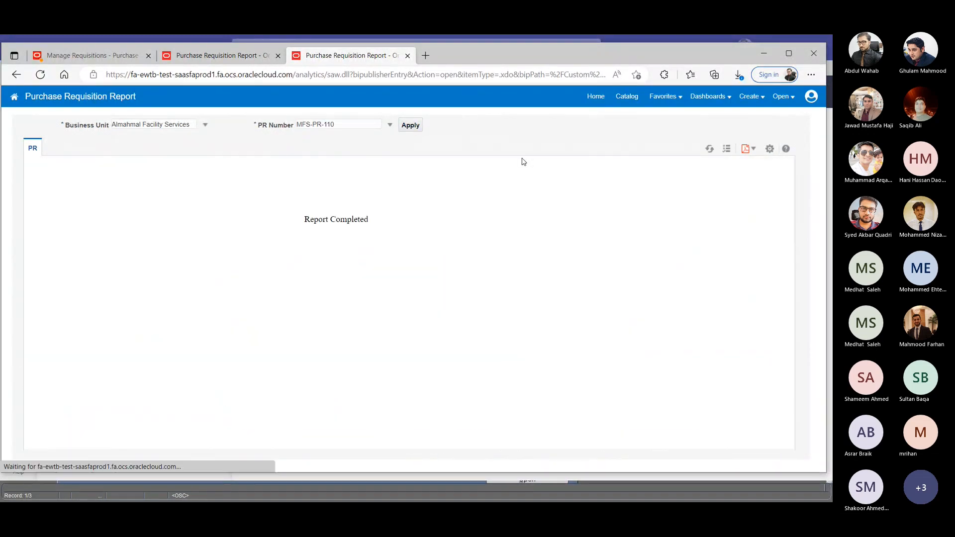
pyautogui.scroll(-6, 494, 256)
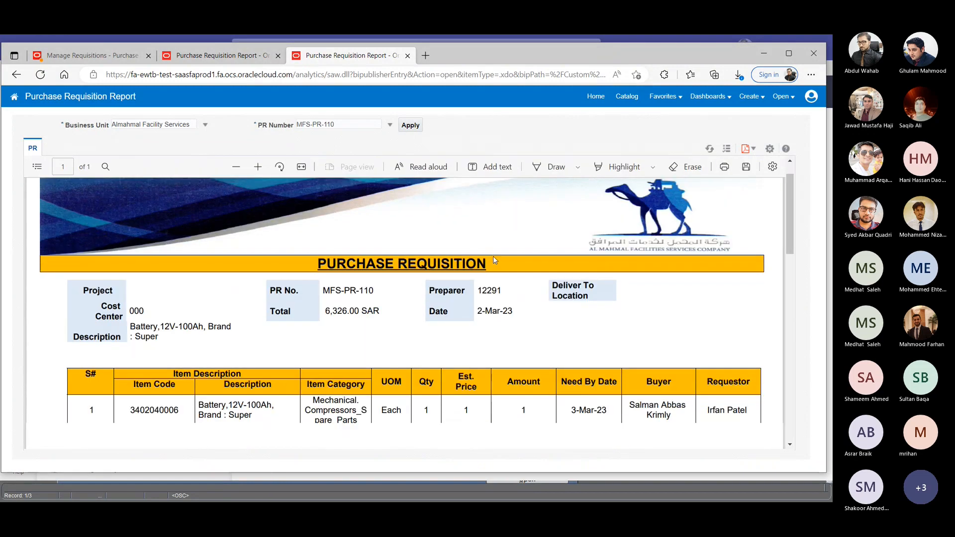
pyautogui.scroll(7, 495, 265)
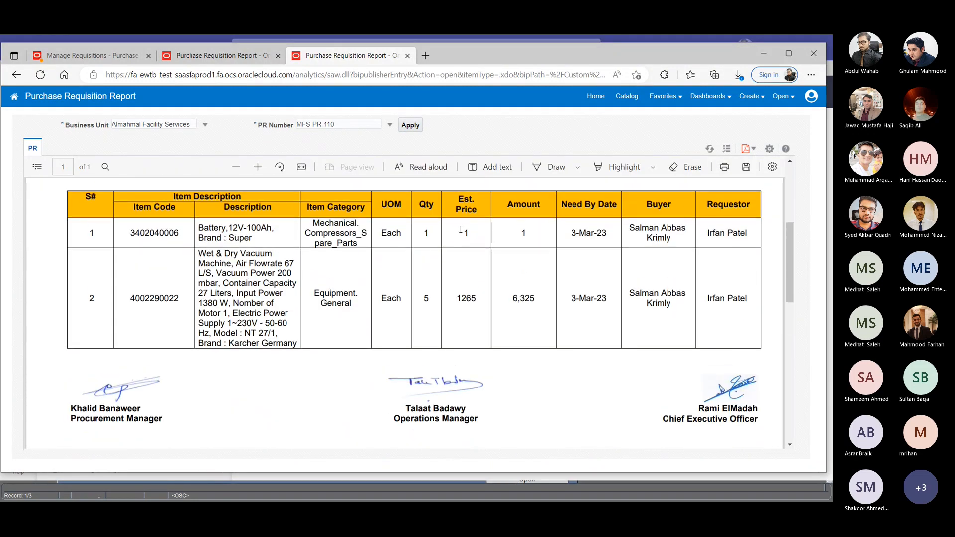
# - Switch to the requisitions browser tab and recover the failed application page by going back and reloading its address
pyautogui.click(121, 56)
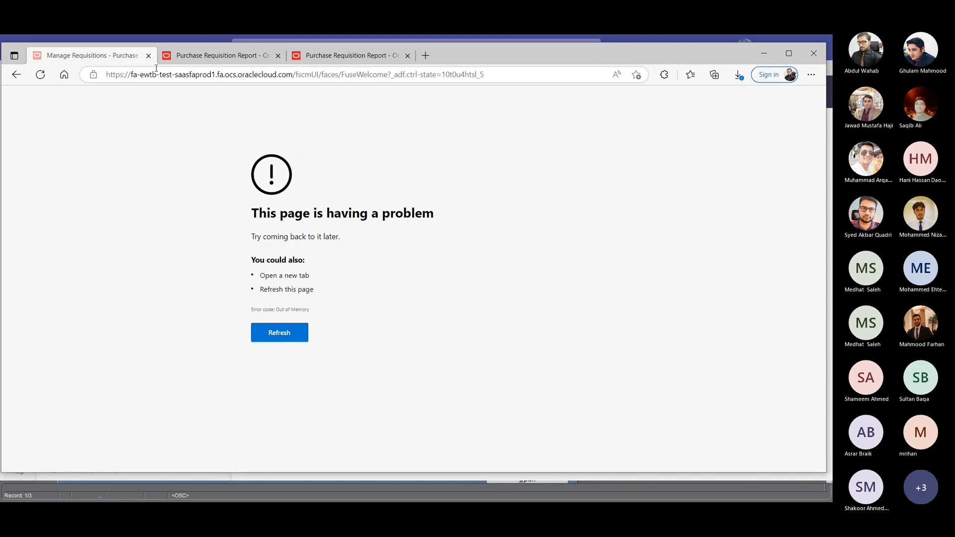
pyautogui.click(16, 75)
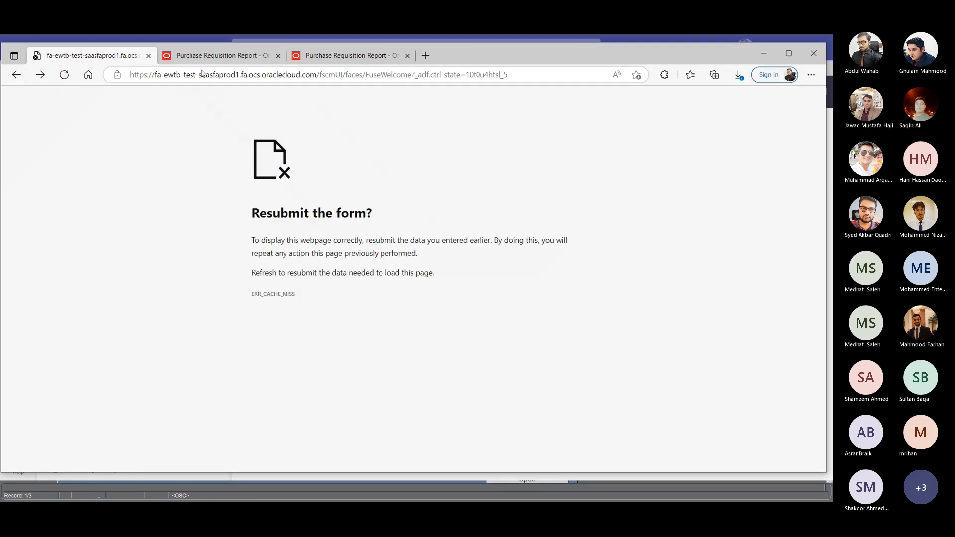
pyautogui.click(207, 75)
pyautogui.moveTo(510, 75); pyautogui.dragTo(108, 72)
pyautogui.press('Return')
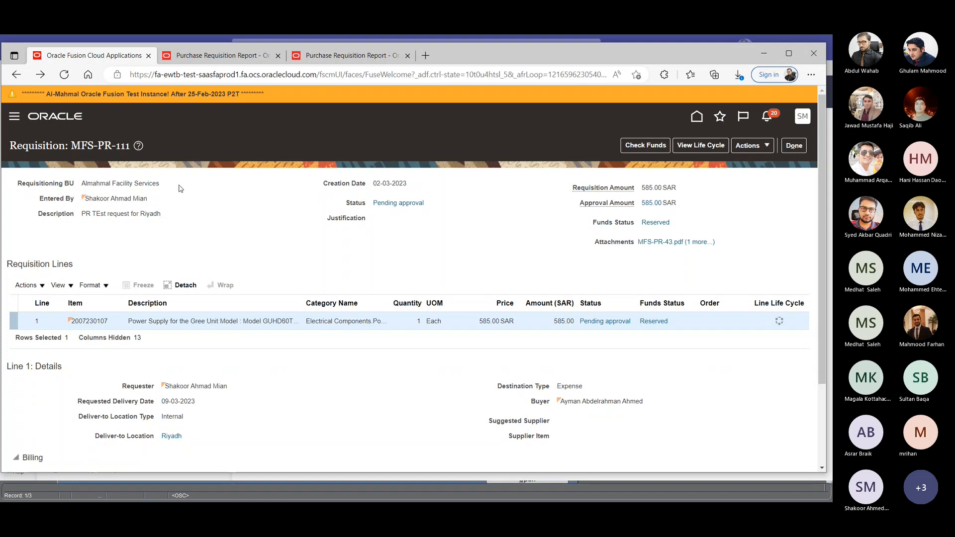
# - Return to the requisitions list, open the "PR TEst request for Riyadh" requisition, and generate its PDF view
pyautogui.click(794, 145)
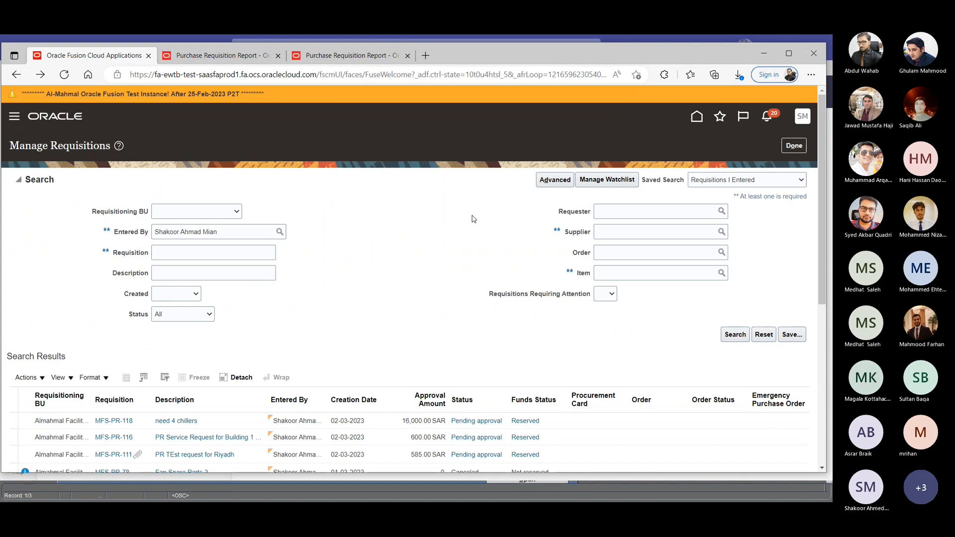
pyautogui.scroll(-3, 444, 337)
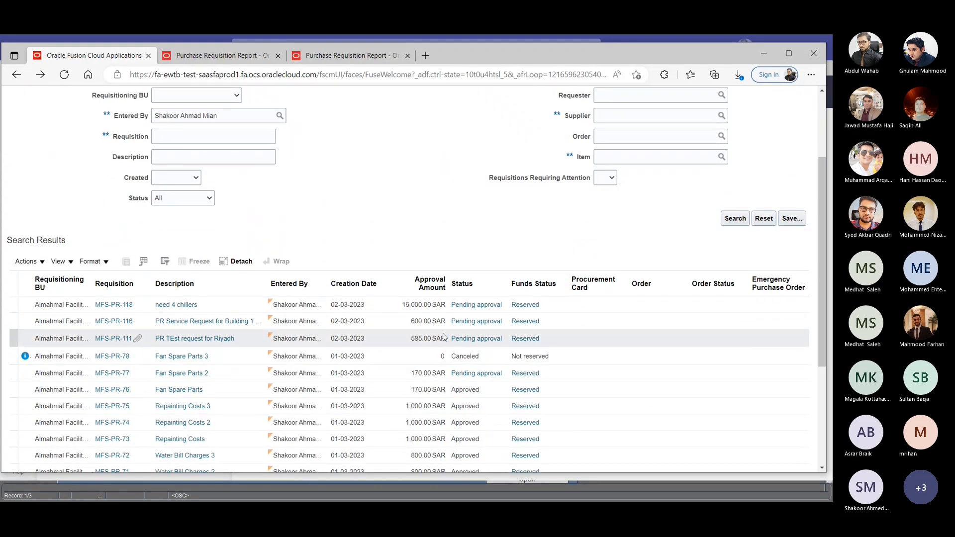
pyautogui.click(122, 338)
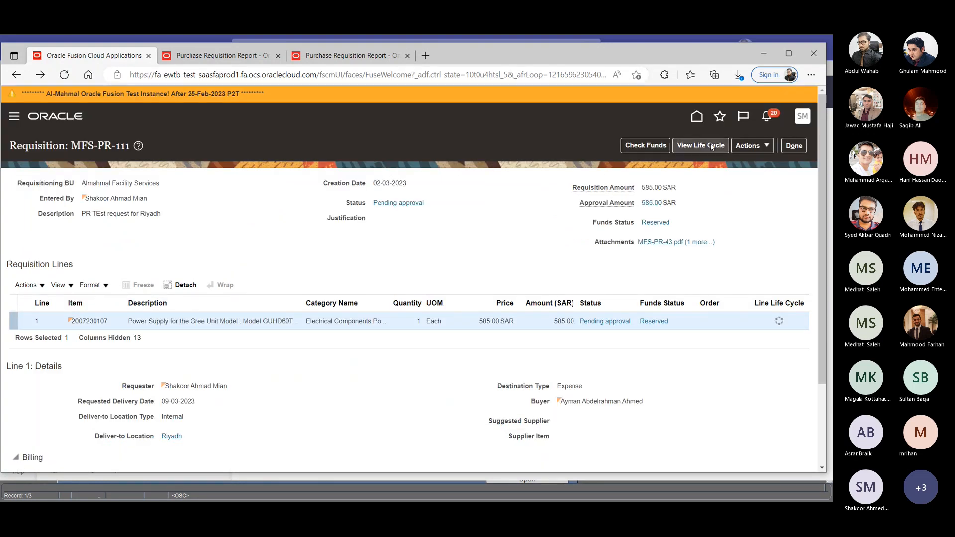
pyautogui.click(751, 146)
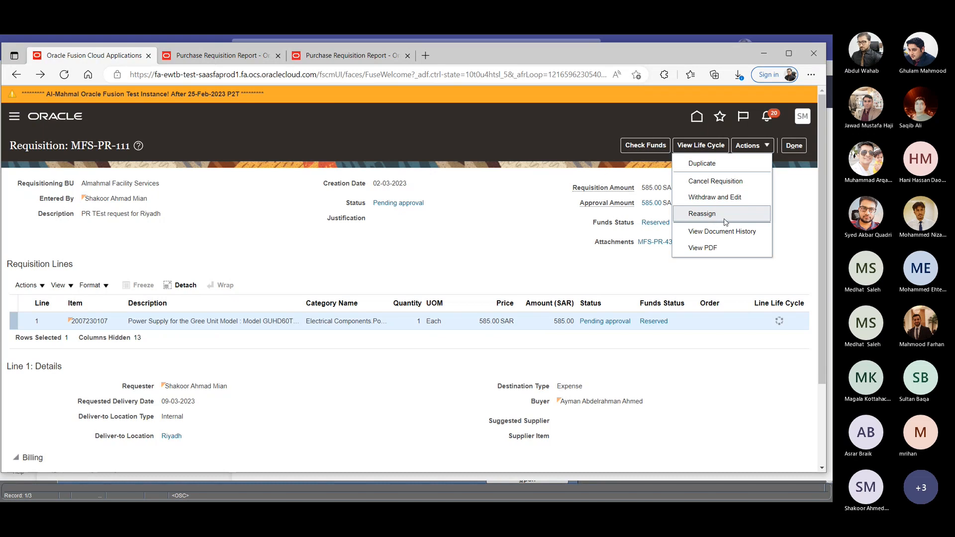
pyautogui.click(711, 249)
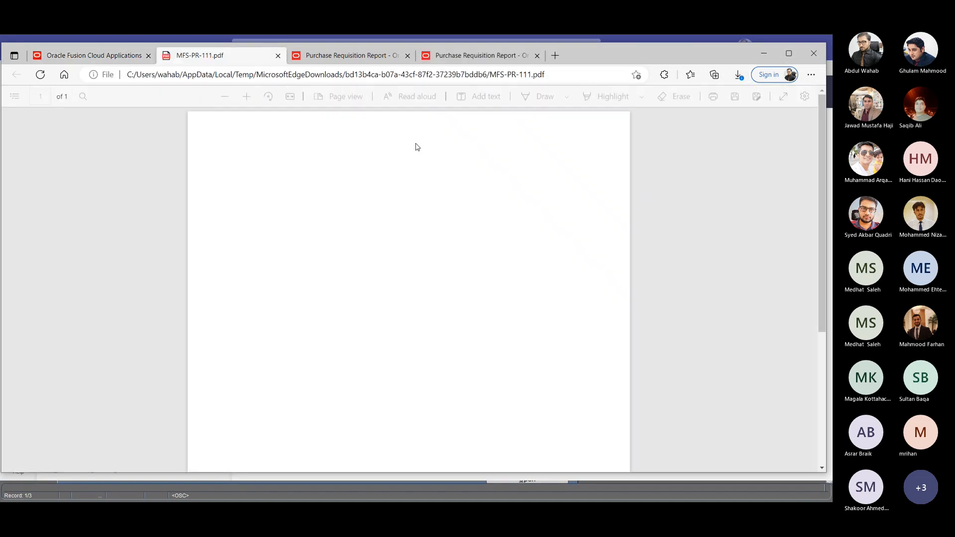
# - Review the requisition PDF's header, attachments, lines and distributions, and return to the MFS-PR-110 Purchase Requisition Report
pyautogui.scroll(-3, 497, 198)
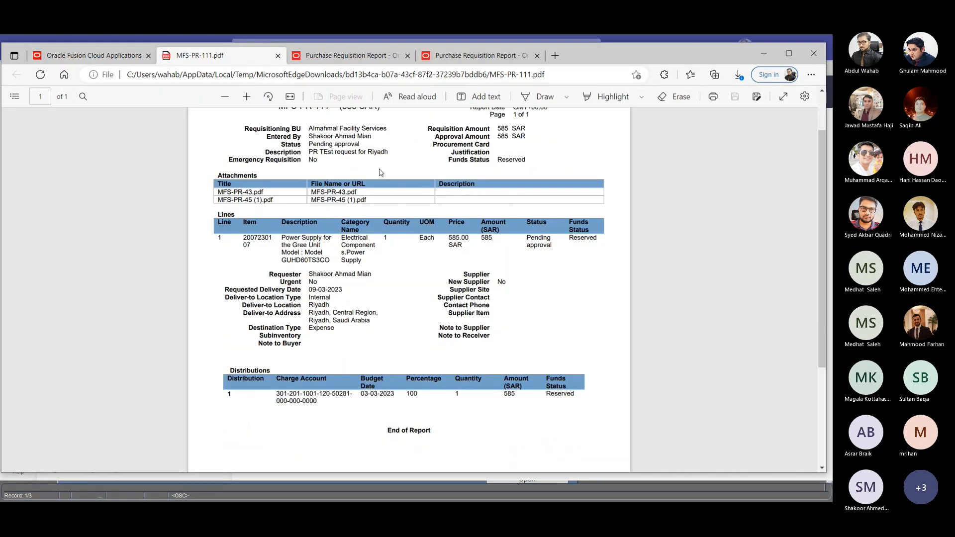
pyautogui.scroll(3, 343, 178)
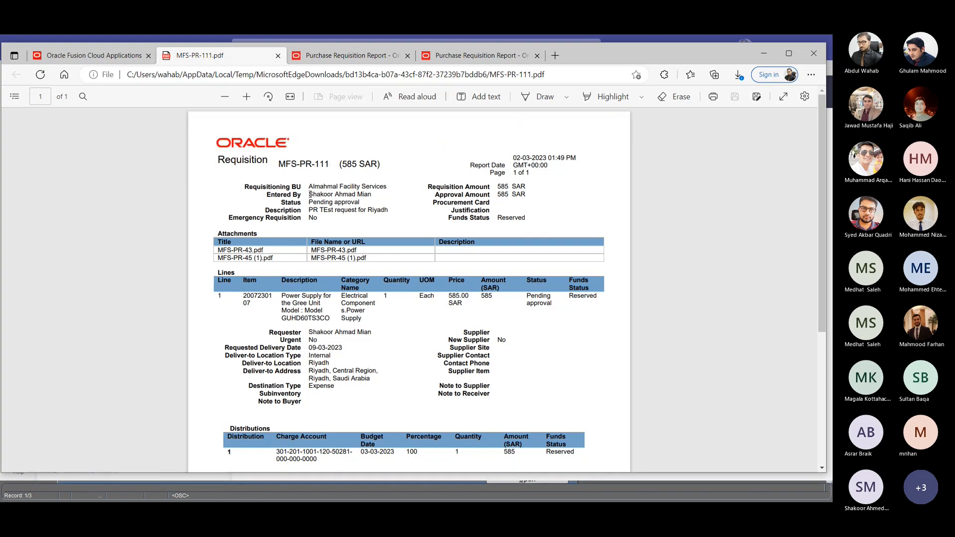
pyautogui.moveTo(305, 196); pyautogui.dragTo(368, 210)
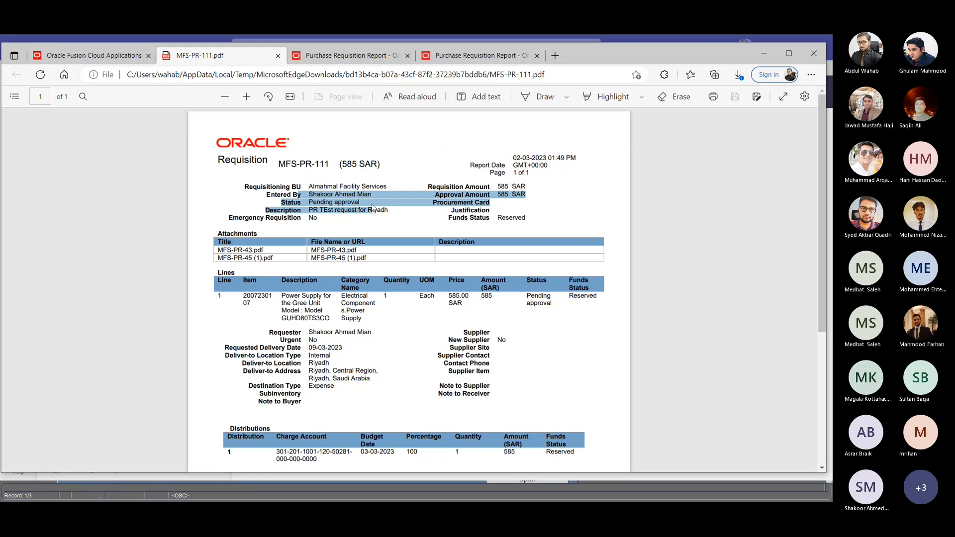
pyautogui.scroll(-3, 450, 213)
pyautogui.scroll(3, 455, 211)
pyautogui.click(481, 56)
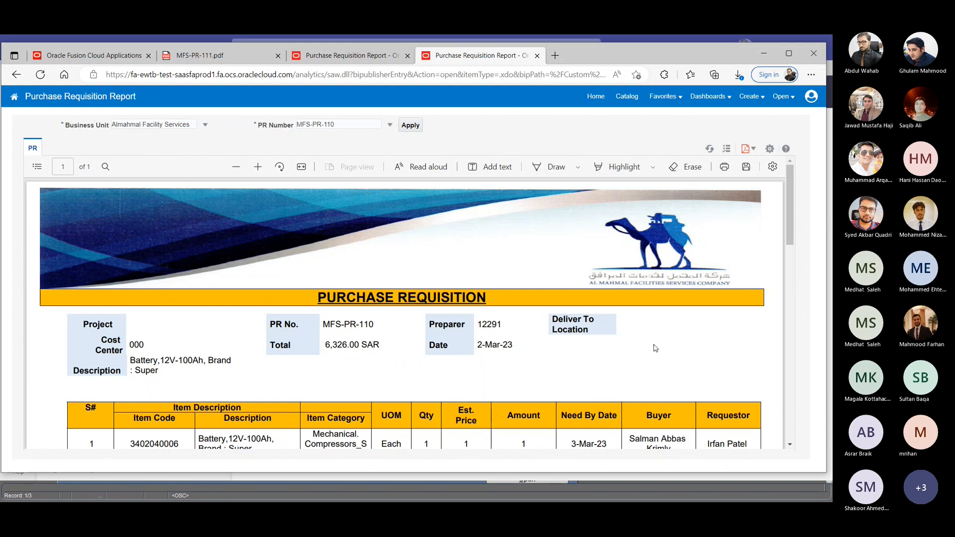
pyautogui.hotkey('alt', 'Tab')
pyautogui.hotkey('alt', 'Tab')
pyautogui.hotkey('alt', 'Tab')
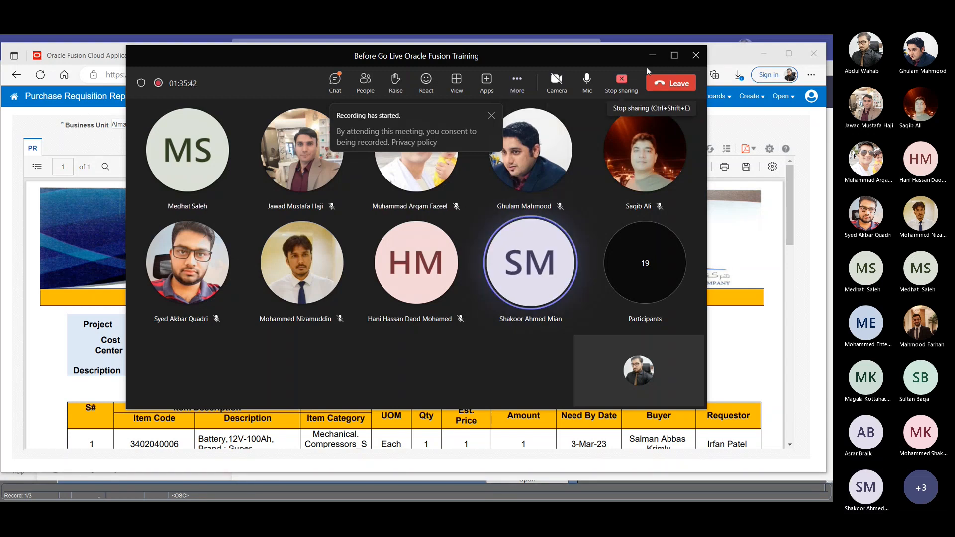
pyautogui.click(652, 55)
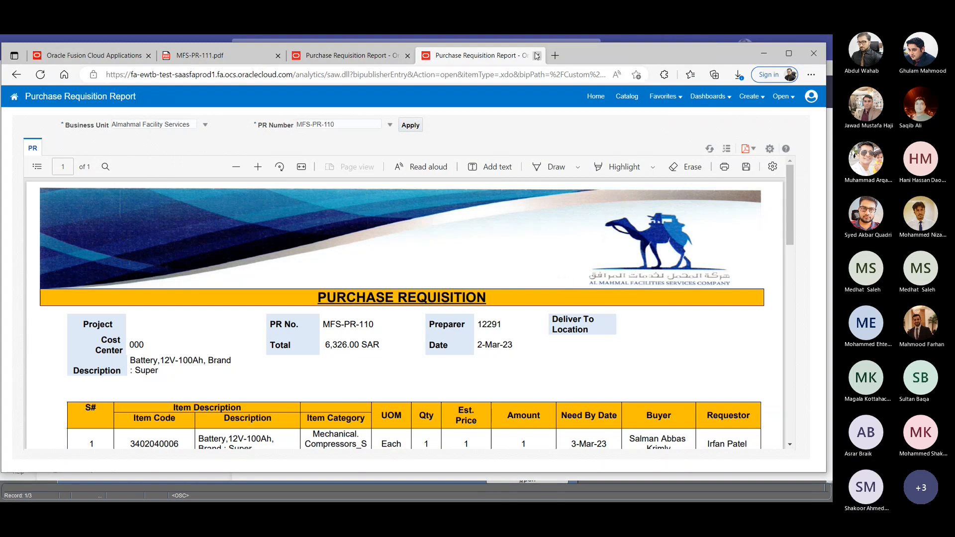
# - Close both Purchase Requisition Report browser tabs and the requisition PDF tab
pyautogui.click(536, 56)
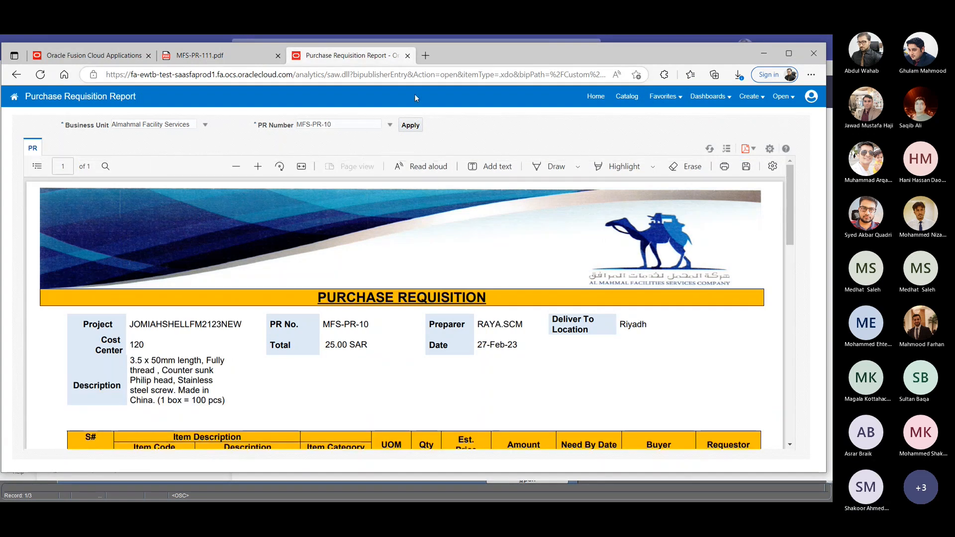
pyautogui.click(408, 55)
pyautogui.click(278, 55)
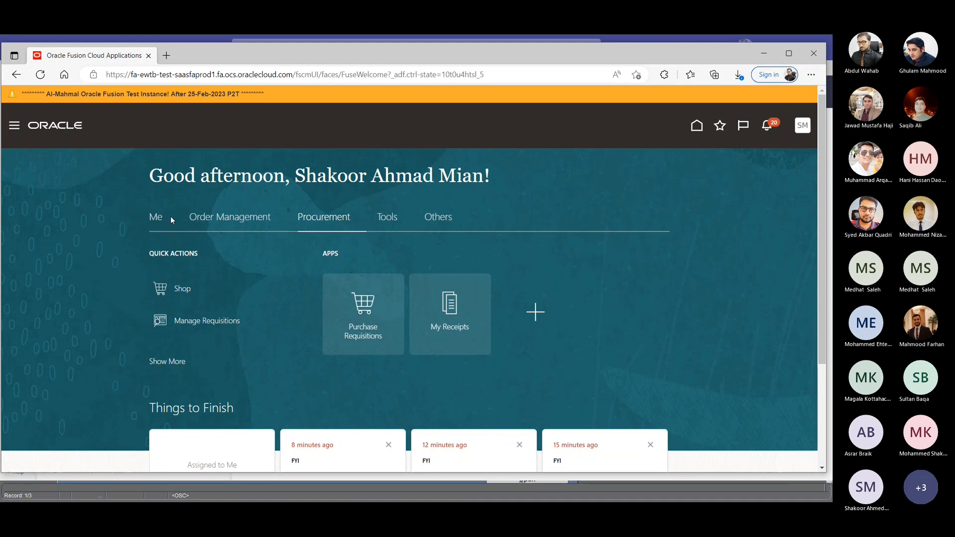
# - Look through the home page's Order Management and Procurement areas, view the notifications, and close them
pyautogui.click(249, 219)
pyautogui.click(332, 225)
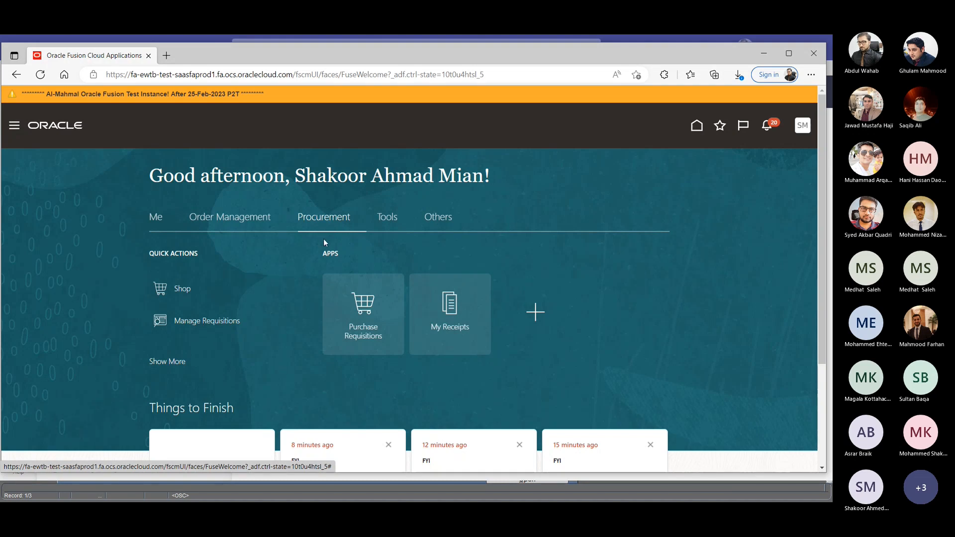
pyautogui.click(766, 126)
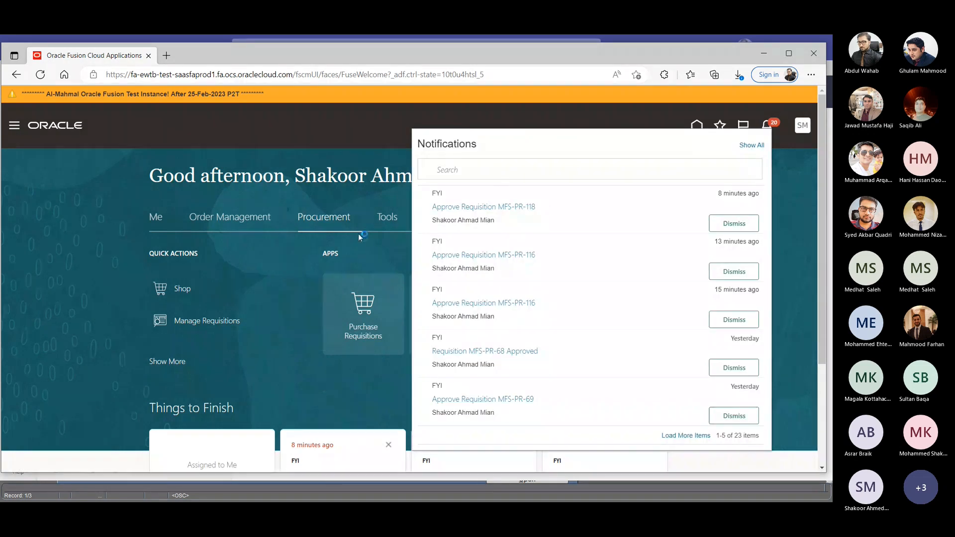
pyautogui.click(344, 200)
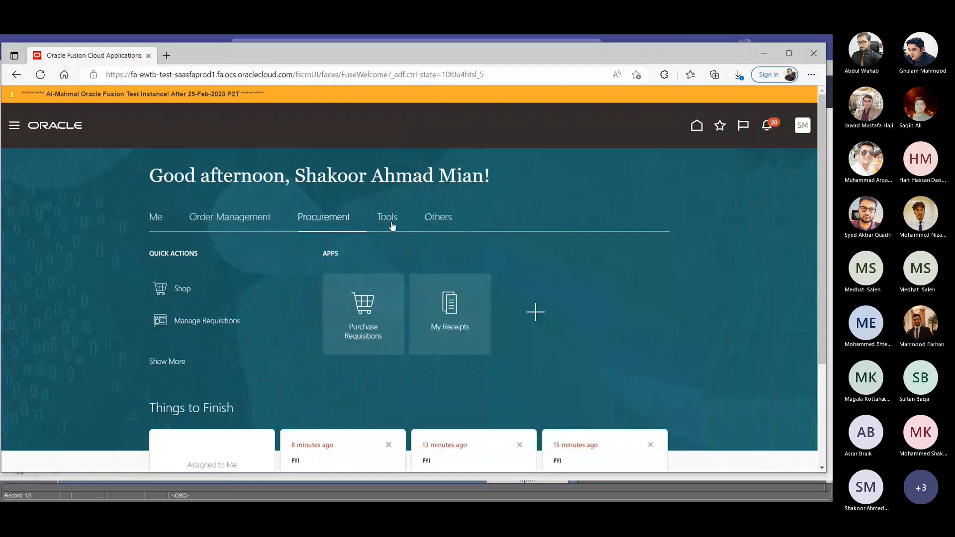
# - Open Reports and Analytics from the home page's Tools area and browse the report catalog
pyautogui.click(392, 225)
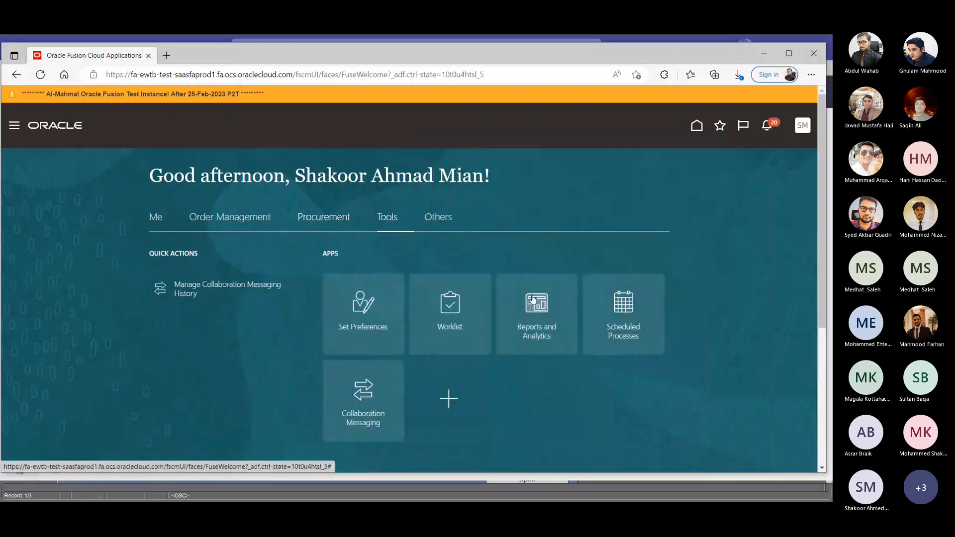
pyautogui.click(539, 307)
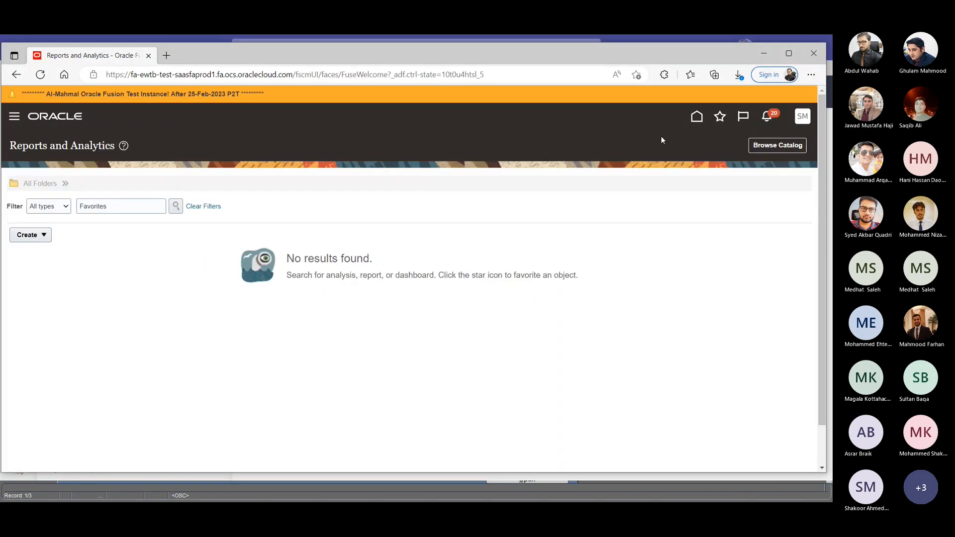
pyautogui.click(759, 148)
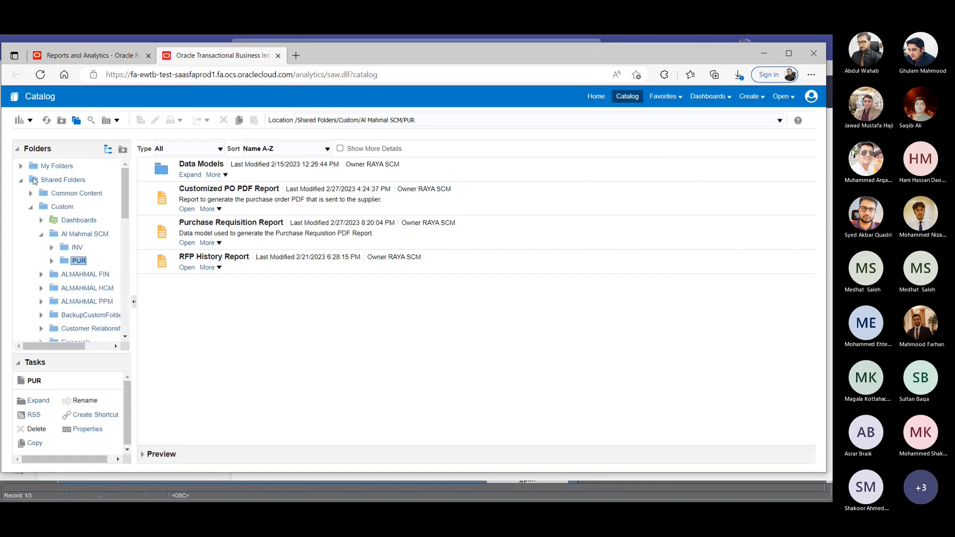
# - Collapse and re-expand Shared Folders, Custom and Al Mahmal SCM to show the folder path to PUR
pyautogui.click(20, 180)
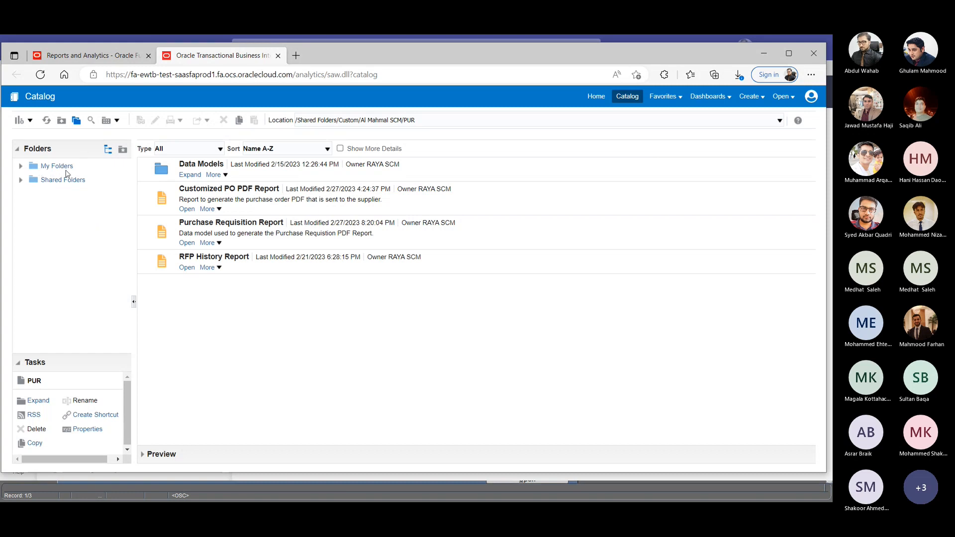
pyautogui.click(20, 180)
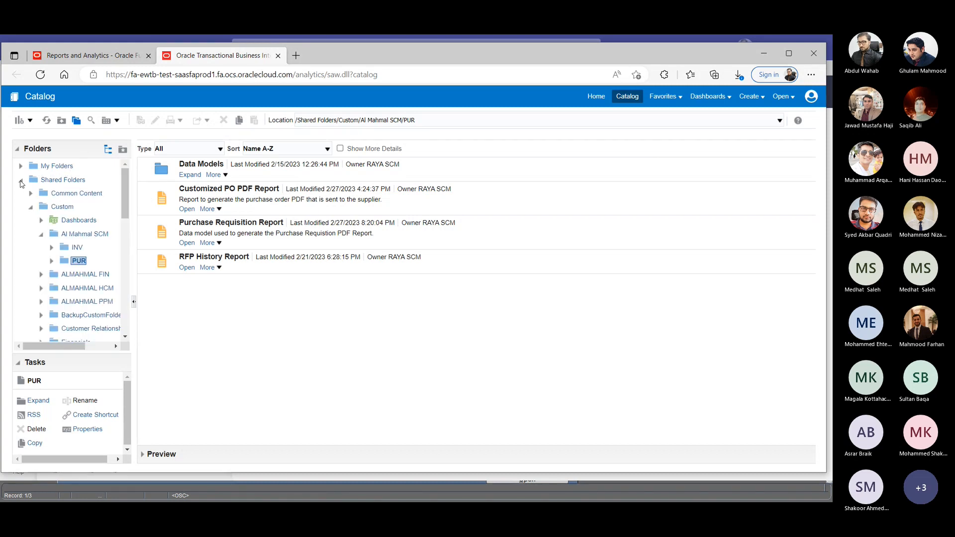
pyautogui.click(30, 207)
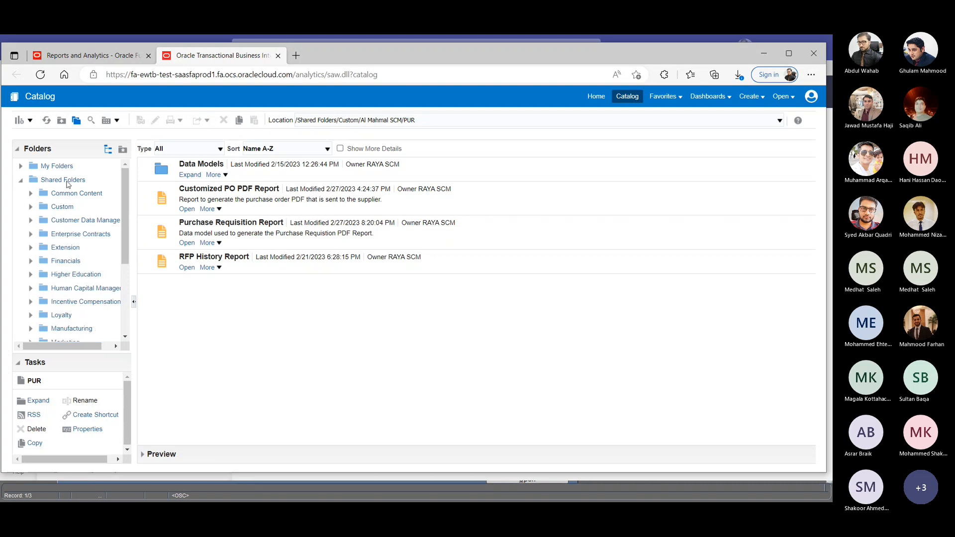
pyautogui.click(30, 207)
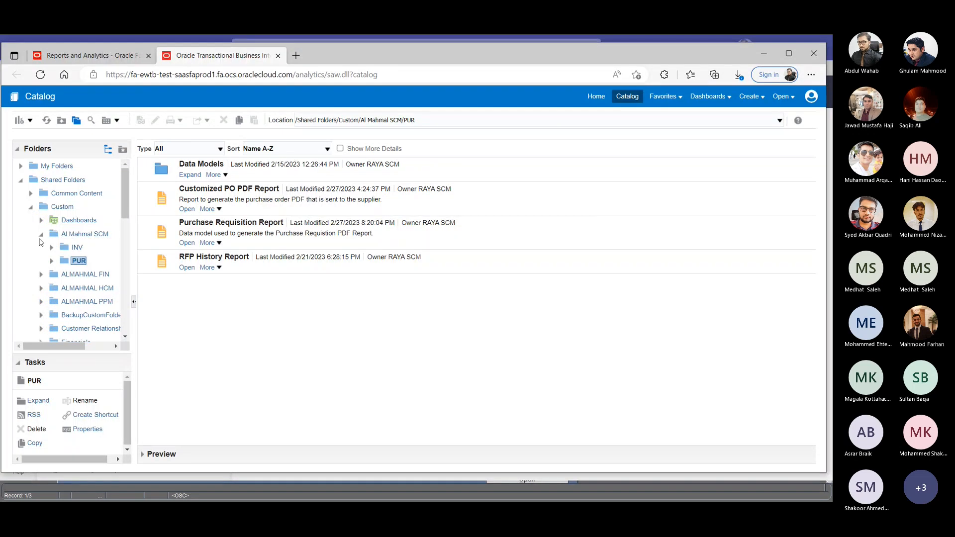
pyautogui.click(41, 234)
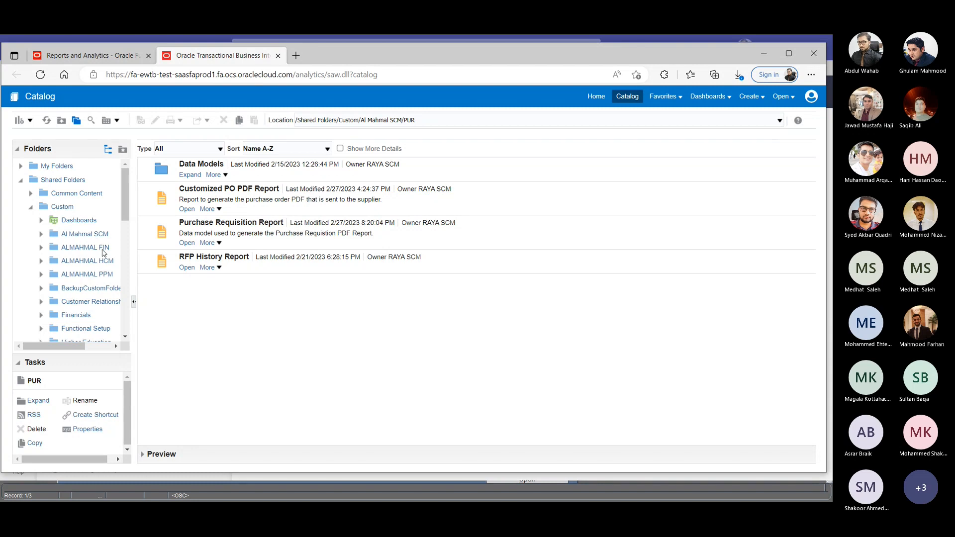
pyautogui.click(41, 235)
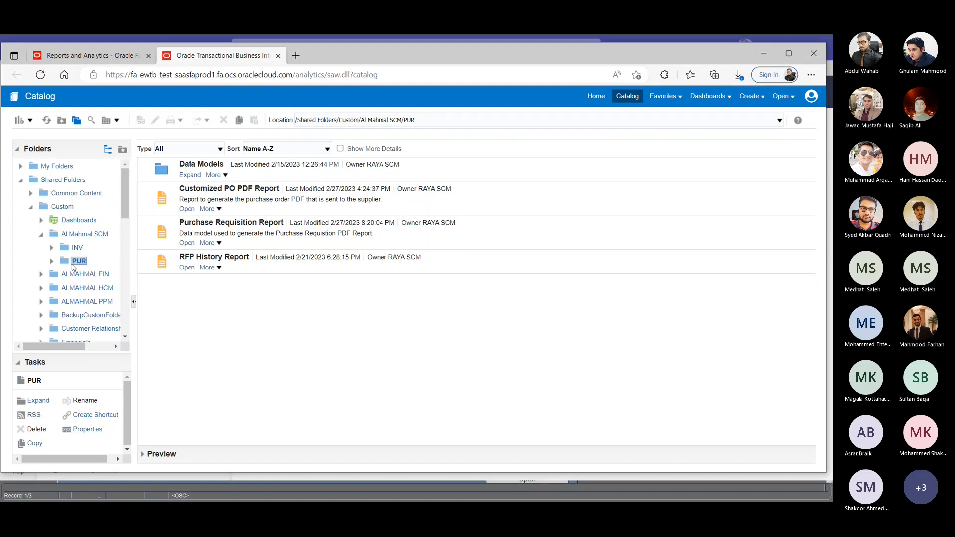
# - Open the Purchase Requisition Report again and generate it for PR number MFS-PR-110
pyautogui.click(185, 244)
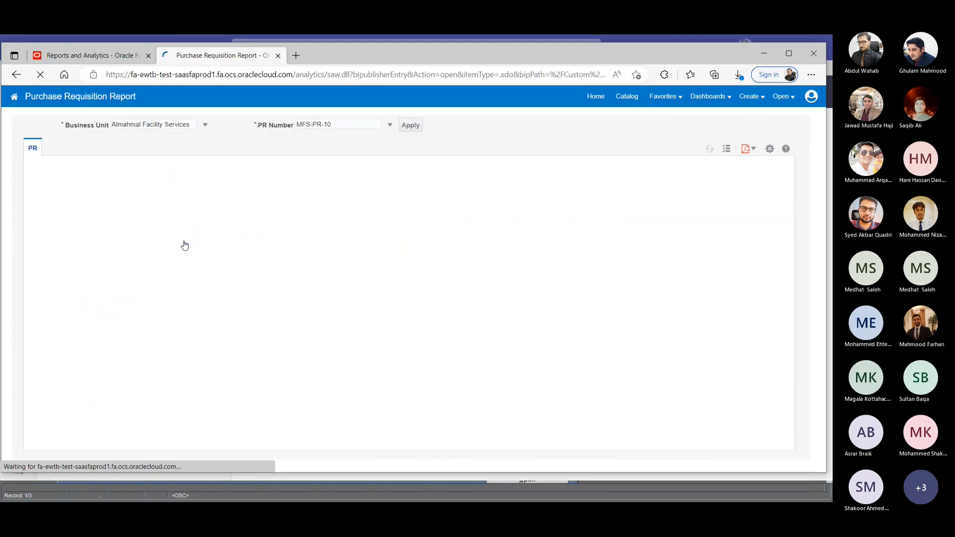
pyautogui.click(390, 126)
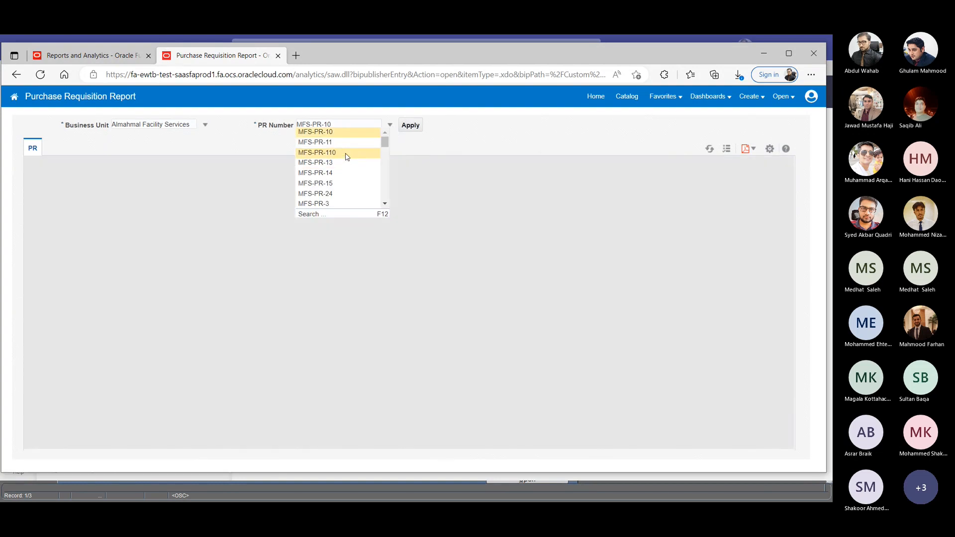
pyautogui.click(346, 154)
pyautogui.click(414, 128)
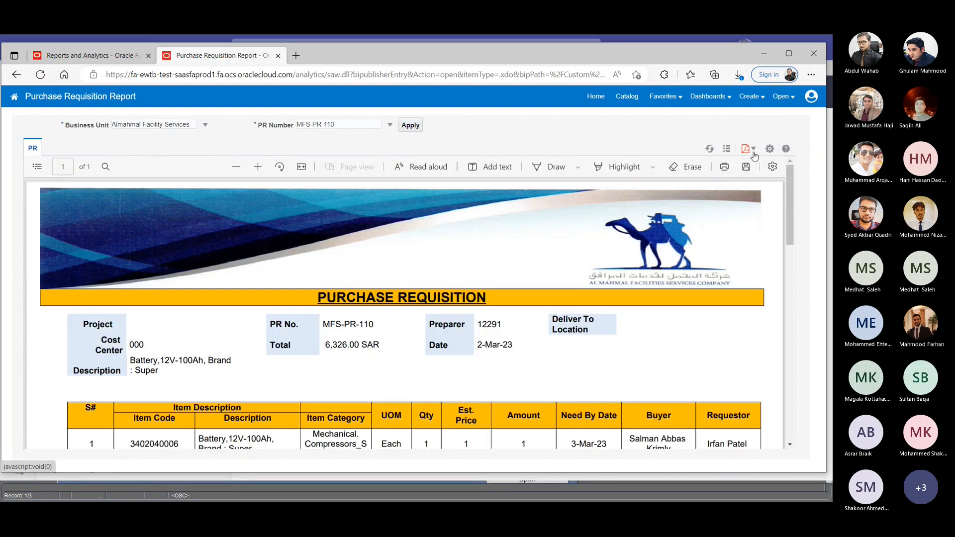
# - Check the report's available output formats and examine the header and line items of requisition MFS-PR-110
pyautogui.click(753, 152)
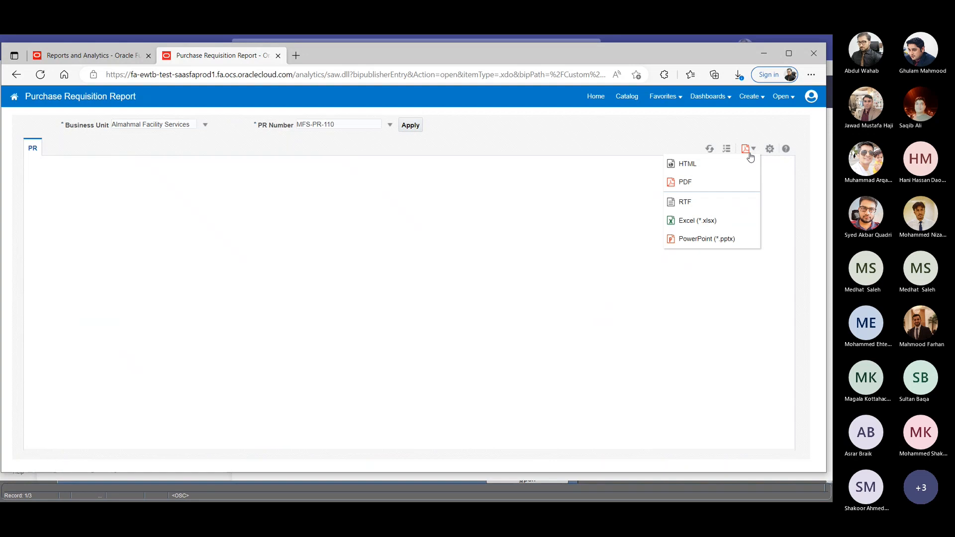
pyautogui.click(701, 133)
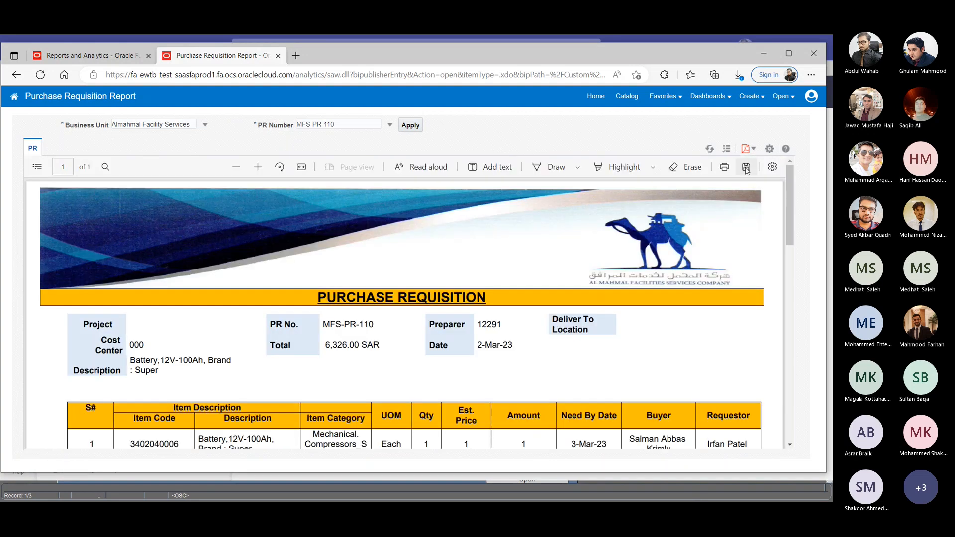
pyautogui.scroll(-1, 475, 258)
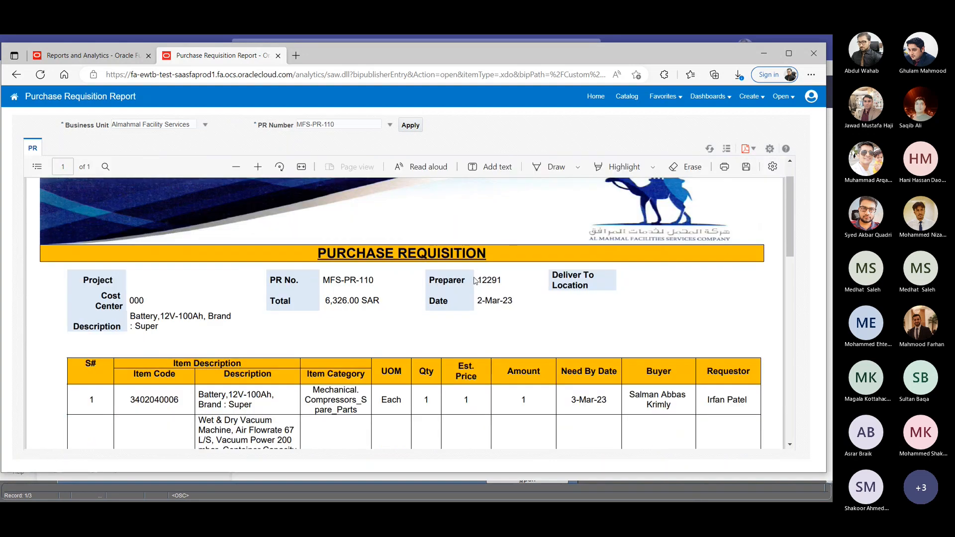
pyautogui.scroll(1, 475, 274)
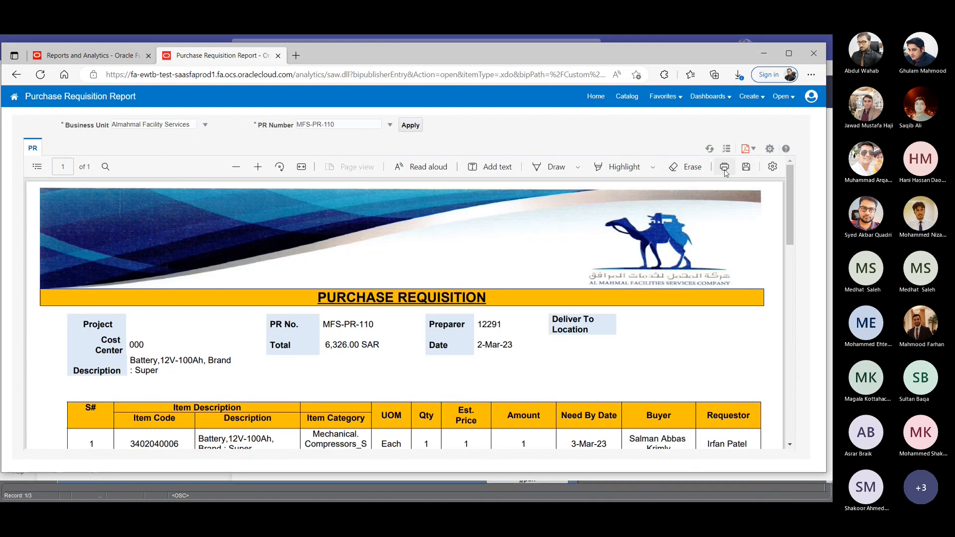
pyautogui.scroll(-1, 408, 282)
pyautogui.scroll(-1, 408, 282)
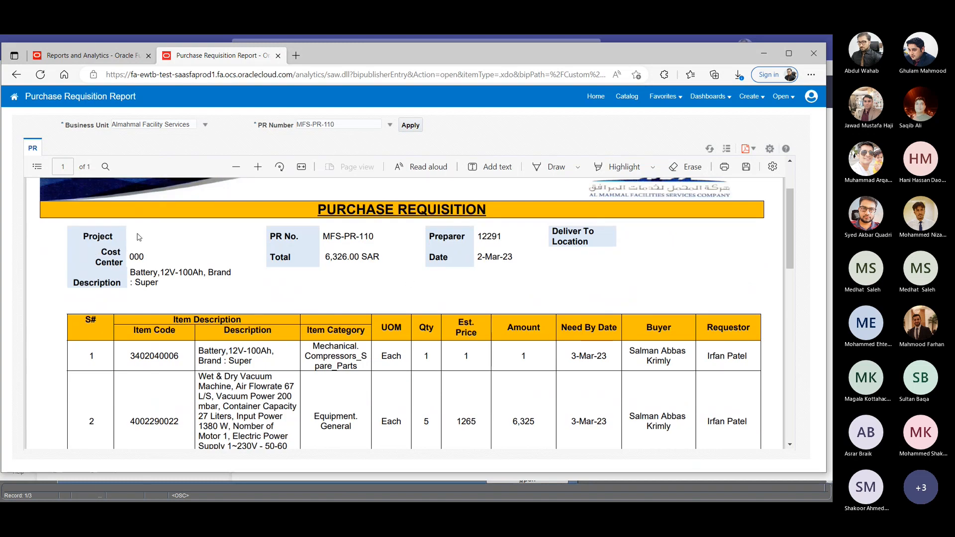
pyautogui.scroll(-1, 146, 234)
pyautogui.scroll(3, 236, 237)
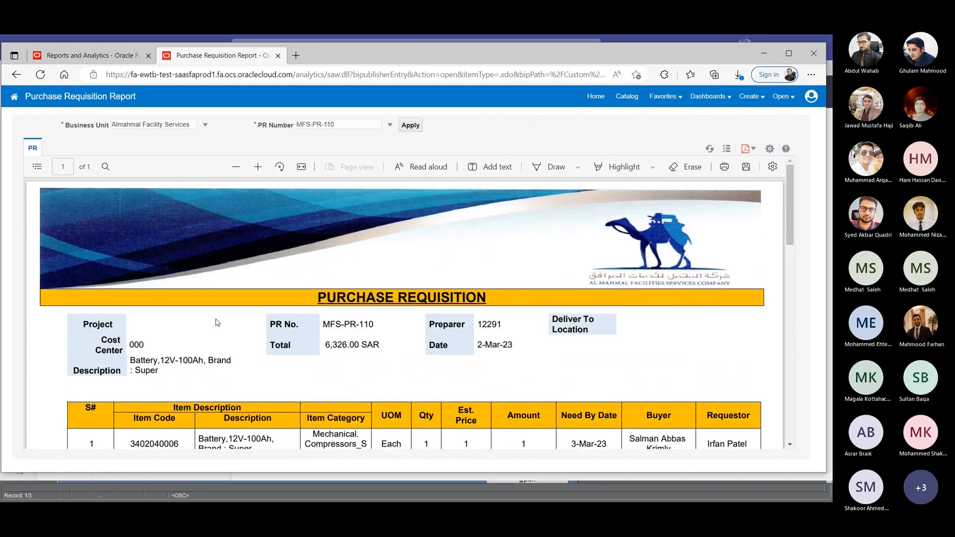
# - Generate the Purchase Requisition Report for PR number MFS-PR-79 and review its preparer, line items and signatures
pyautogui.click(389, 124)
pyautogui.scroll(-2, 342, 178)
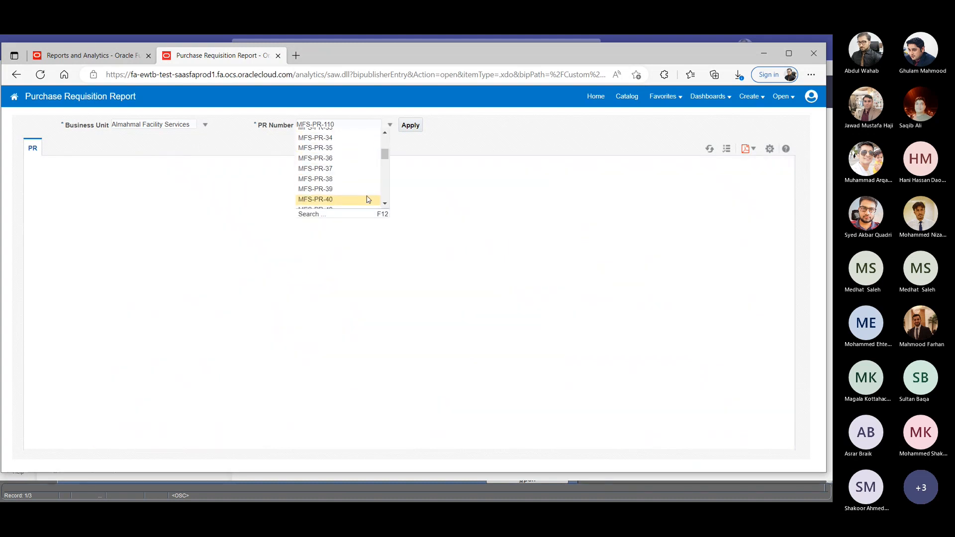
pyautogui.moveTo(385, 154); pyautogui.dragTo(384, 196)
pyautogui.scroll(2, 383, 194)
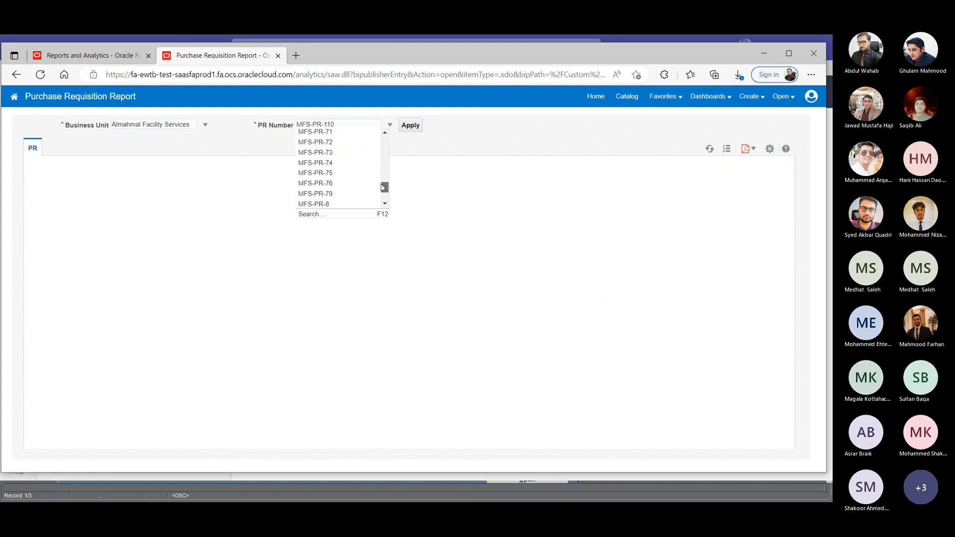
pyautogui.click(350, 192)
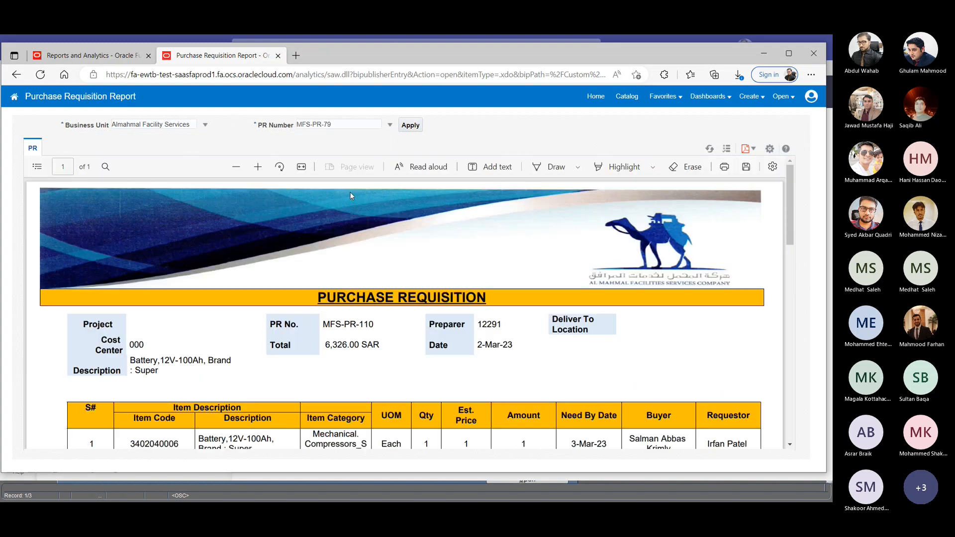
pyautogui.click(409, 125)
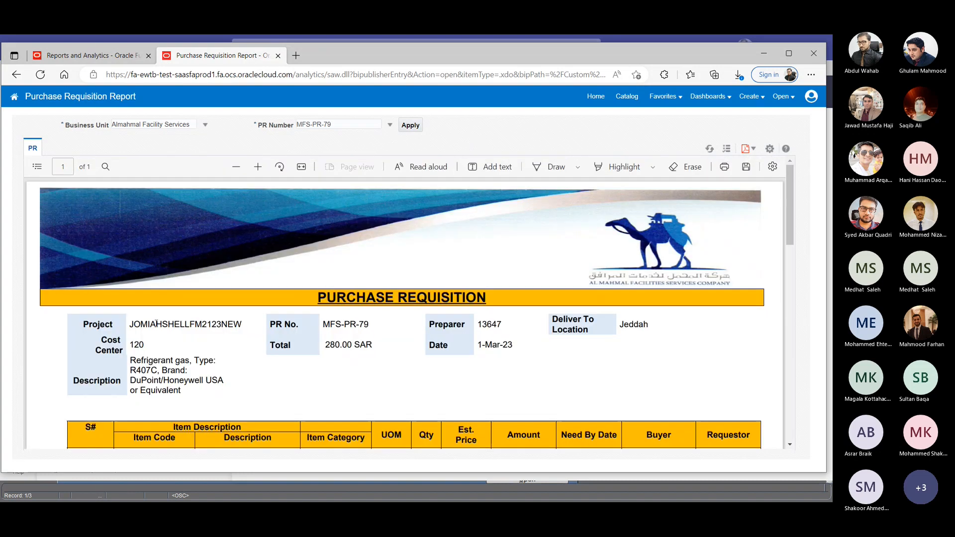
pyautogui.scroll(-2, 318, 238)
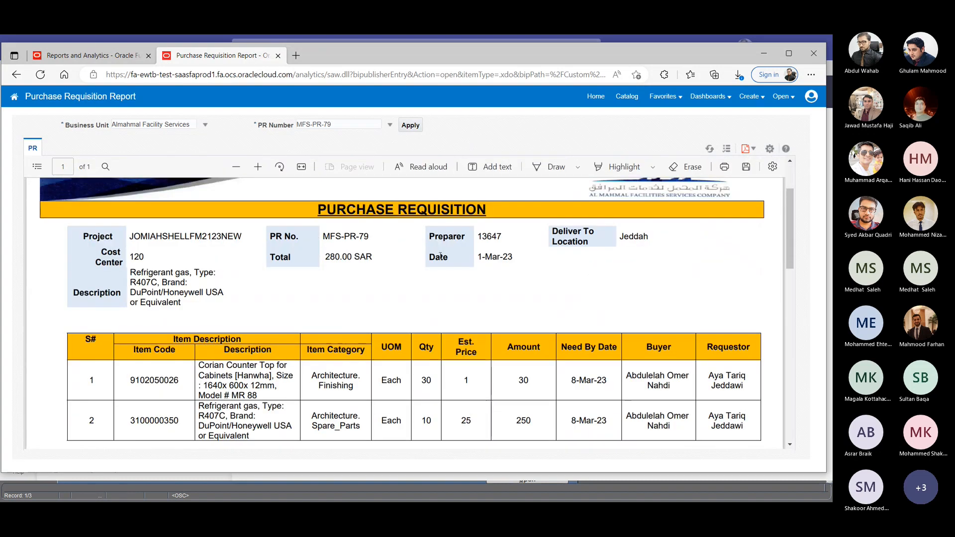
pyautogui.moveTo(477, 237); pyautogui.dragTo(505, 239)
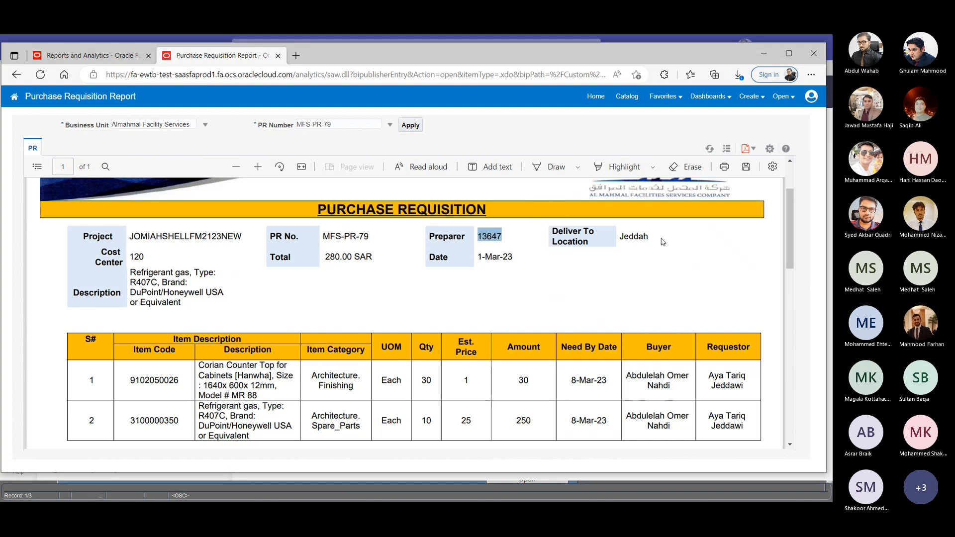
pyautogui.scroll(-1, 500, 275)
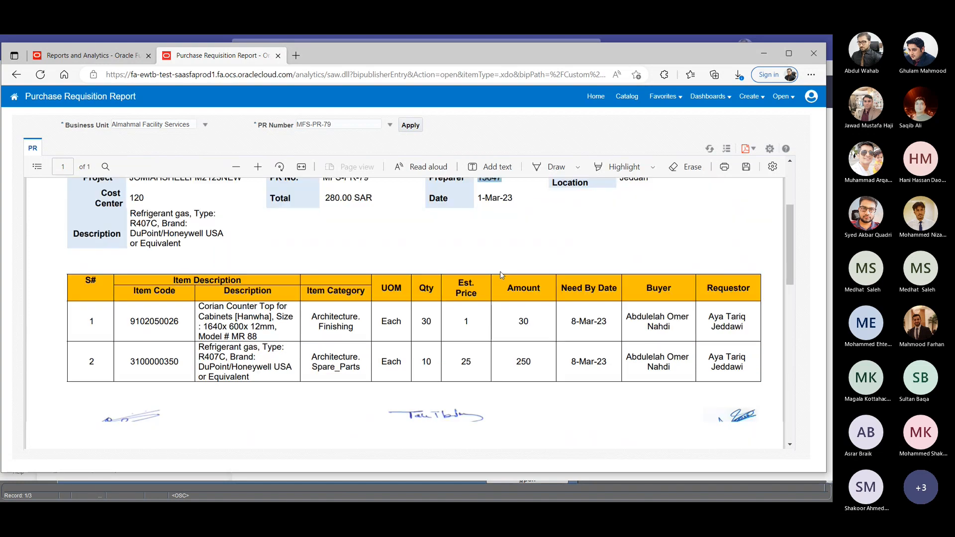
pyautogui.scroll(-2, 500, 275)
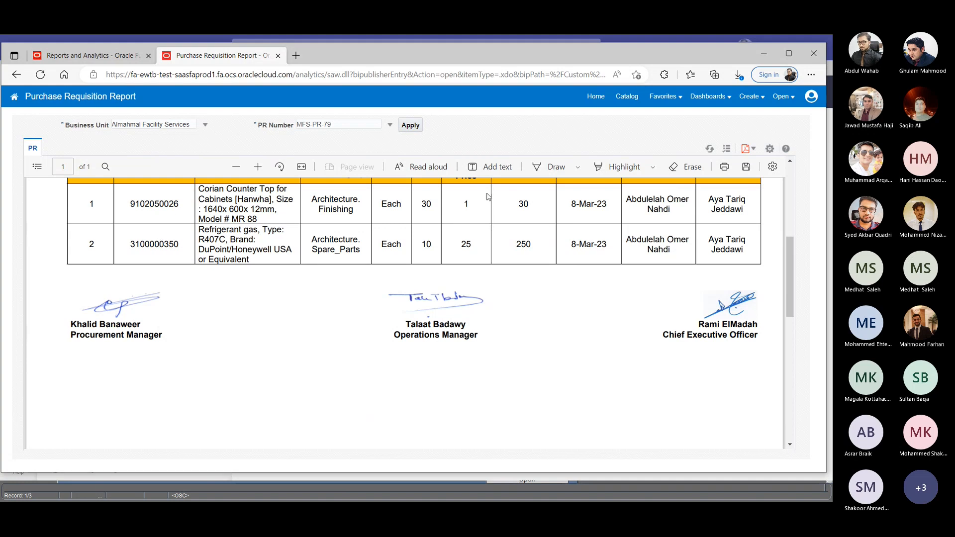
pyautogui.scroll(3, 488, 197)
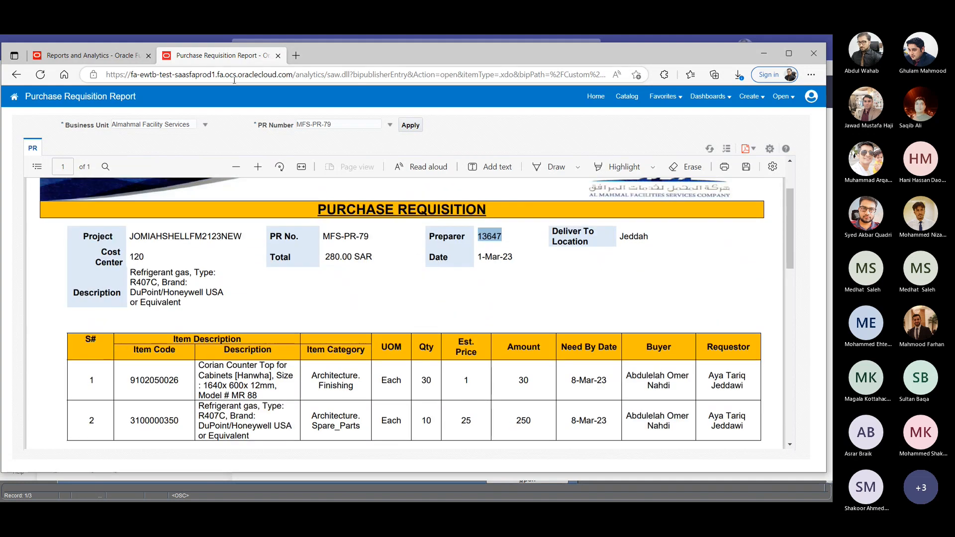
# - Run the report for PR number MFS-PR-82 and look over its header and line items
pyautogui.click(390, 125)
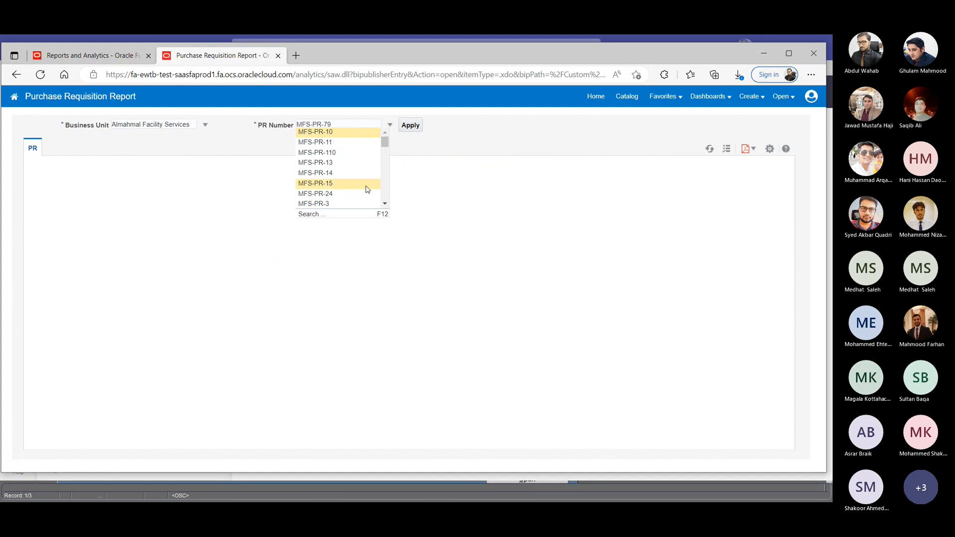
pyautogui.scroll(-10, 367, 189)
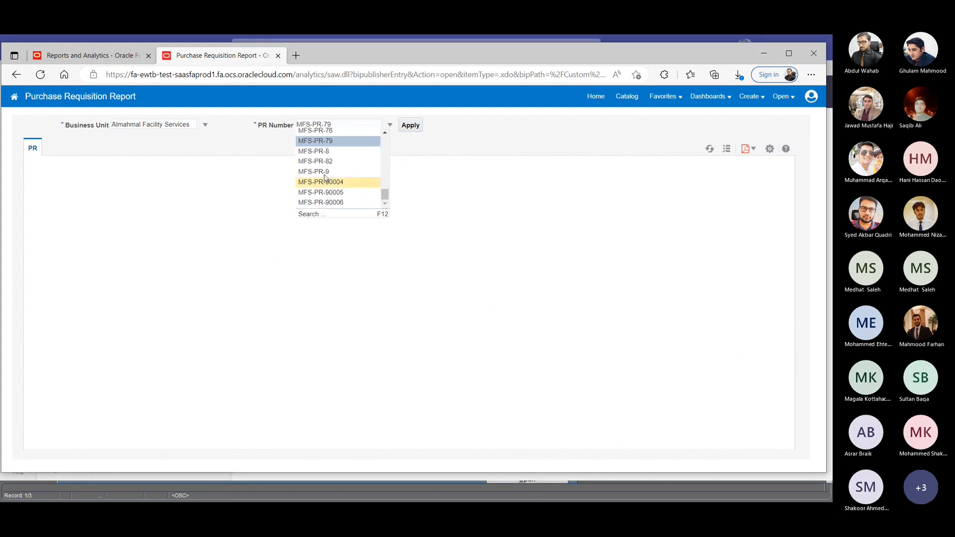
pyautogui.click(319, 161)
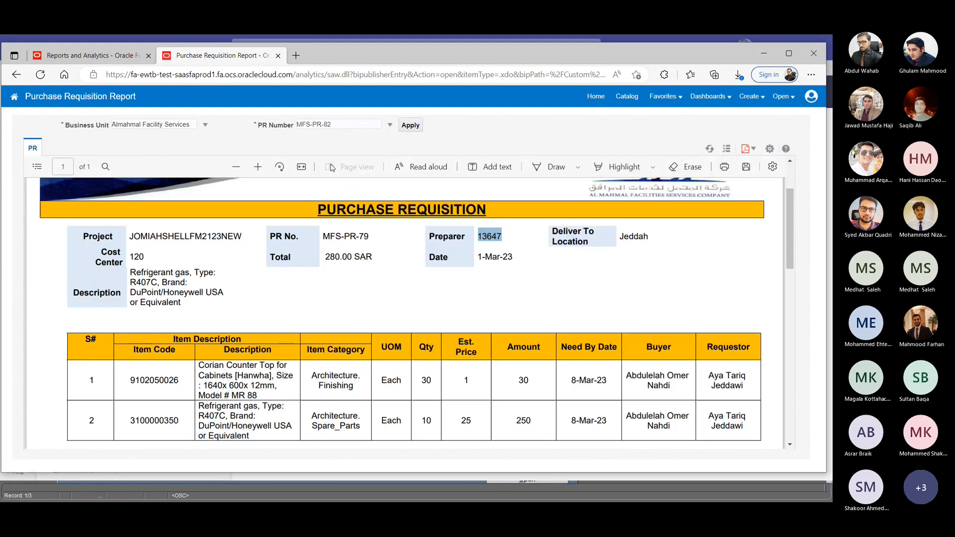
pyautogui.click(410, 126)
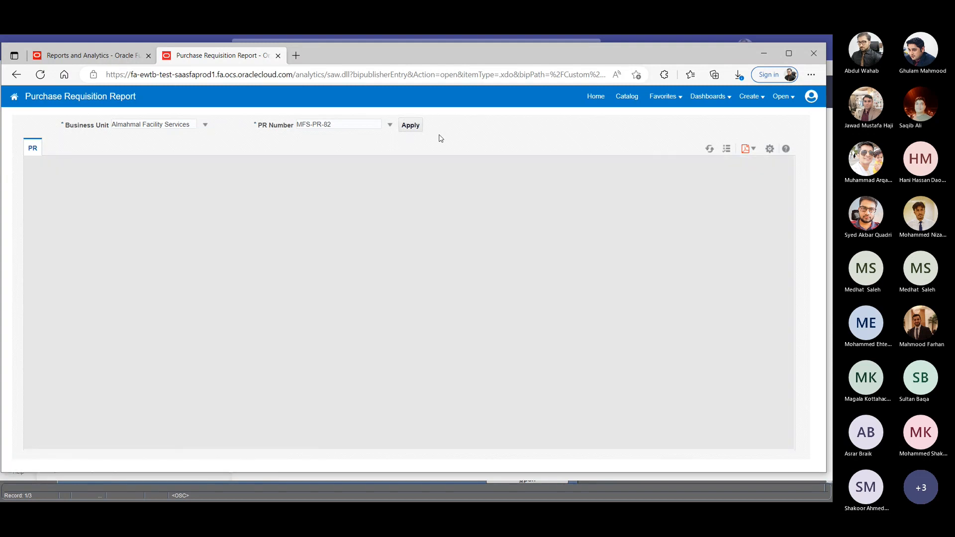
pyautogui.scroll(-1, 435, 199)
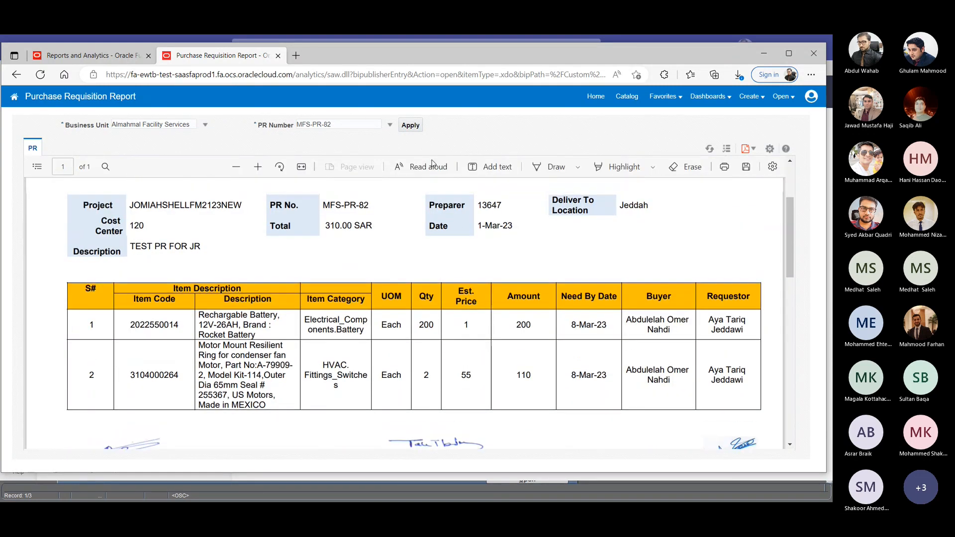
pyautogui.scroll(1, 431, 163)
# - Switch the report back to PR number MFS-PR-79 and regenerate it
pyautogui.click(390, 125)
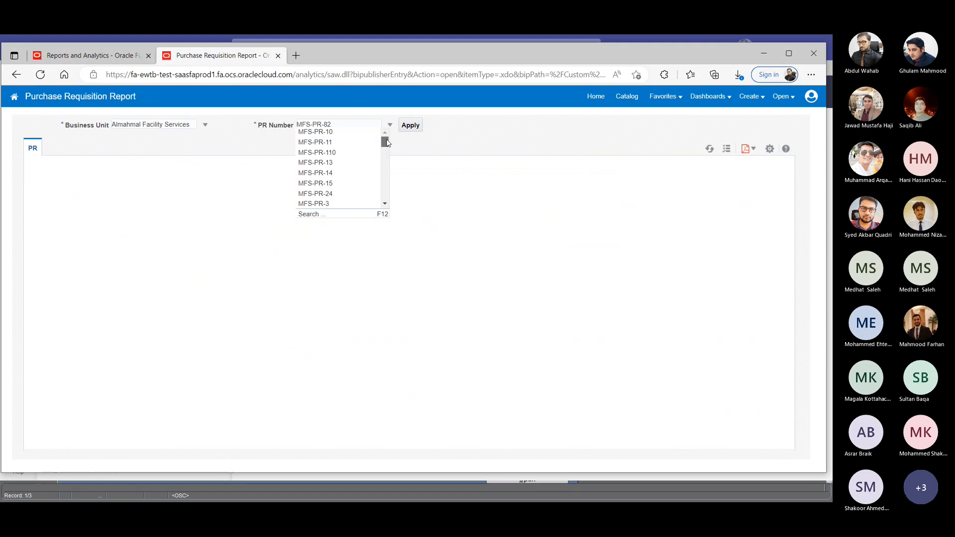
pyautogui.moveTo(387, 143); pyautogui.dragTo(384, 189)
pyautogui.click(347, 187)
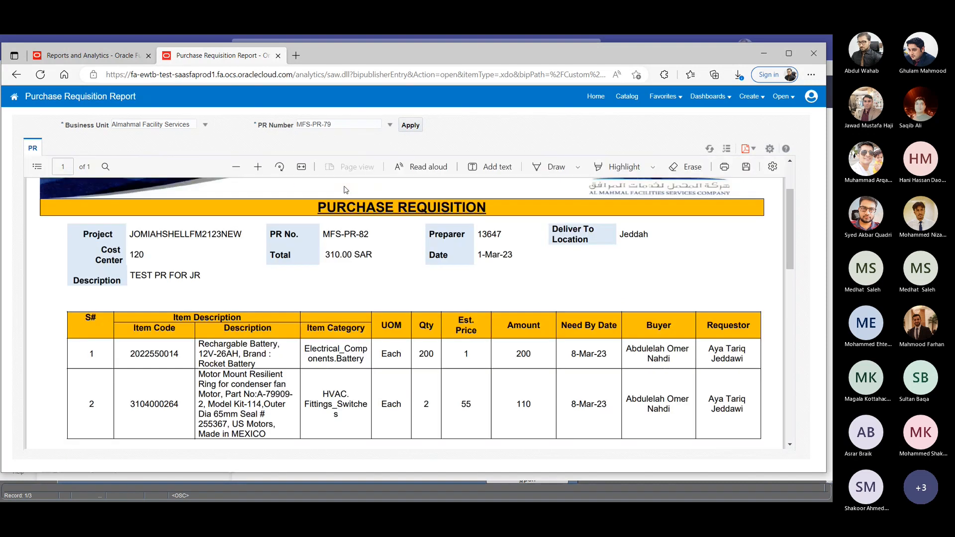
pyautogui.click(411, 126)
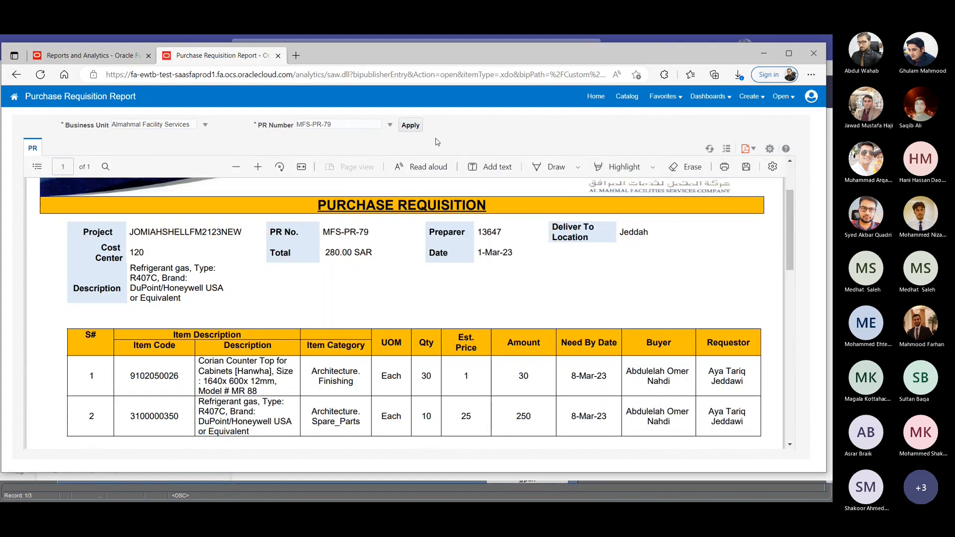
# - Change the PR number to MFS-PR-8 and generate its requisition report
pyautogui.click(390, 125)
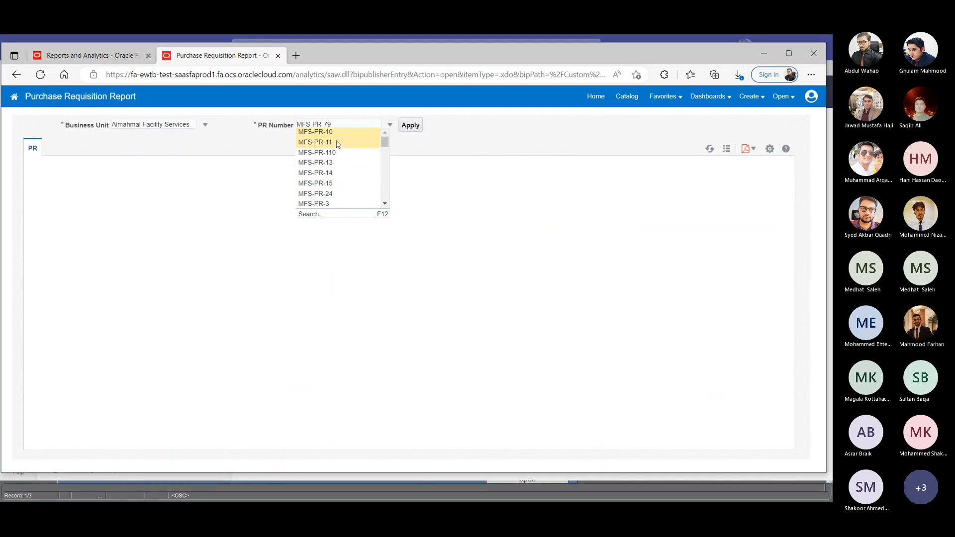
pyautogui.scroll(-5, 343, 160)
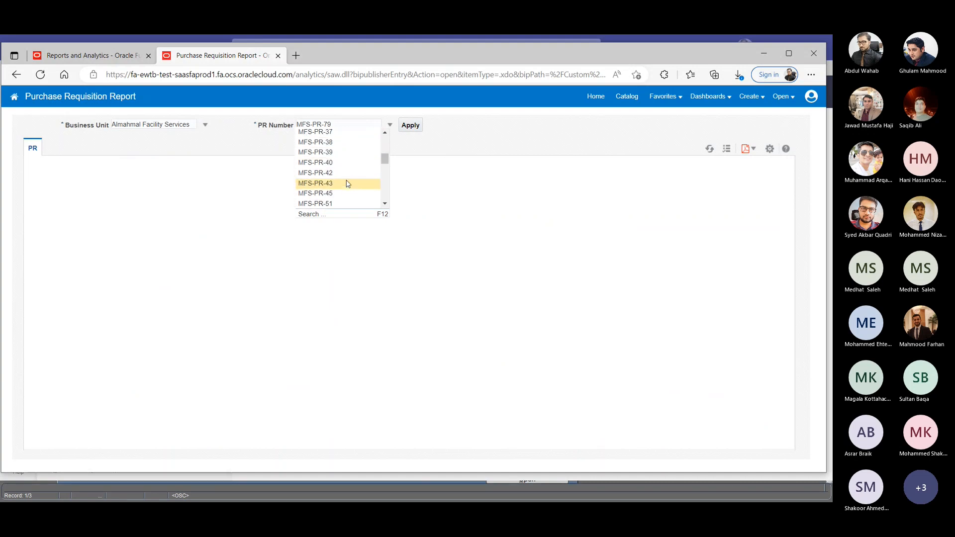
pyautogui.scroll(-5, 346, 184)
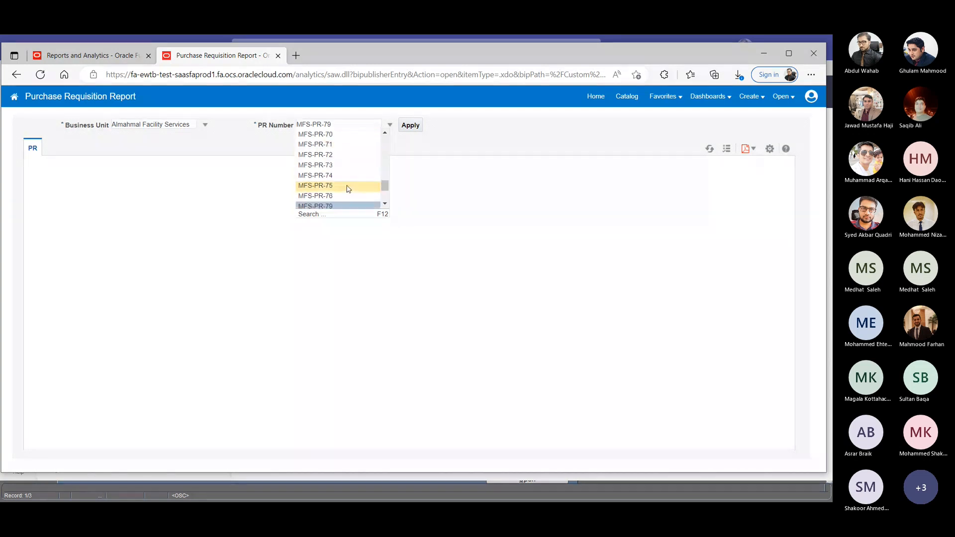
pyautogui.scroll(-1, 347, 188)
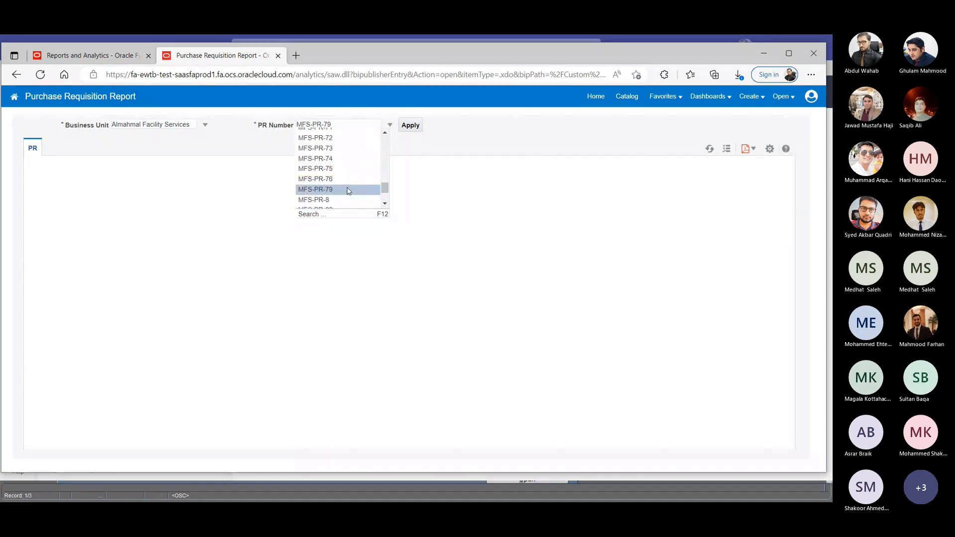
pyautogui.click(339, 200)
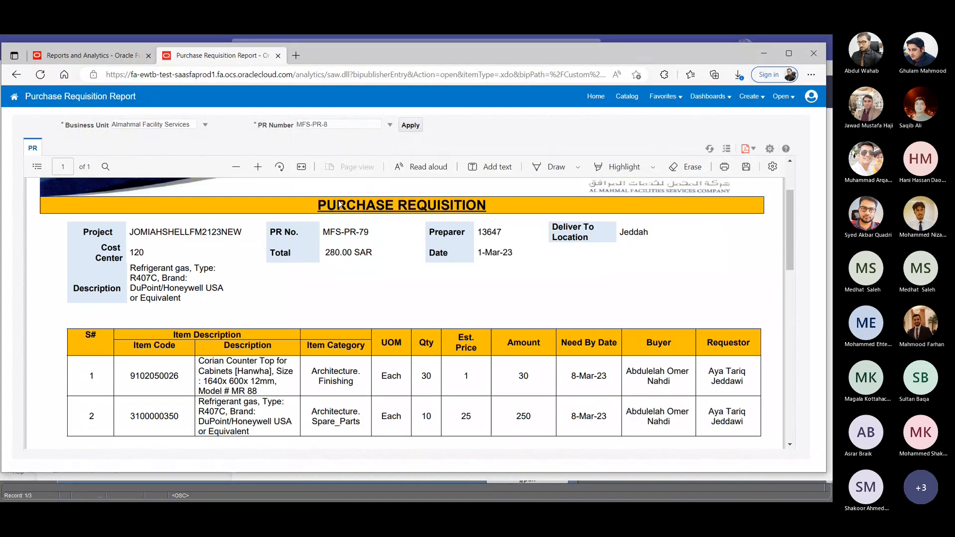
pyautogui.click(415, 129)
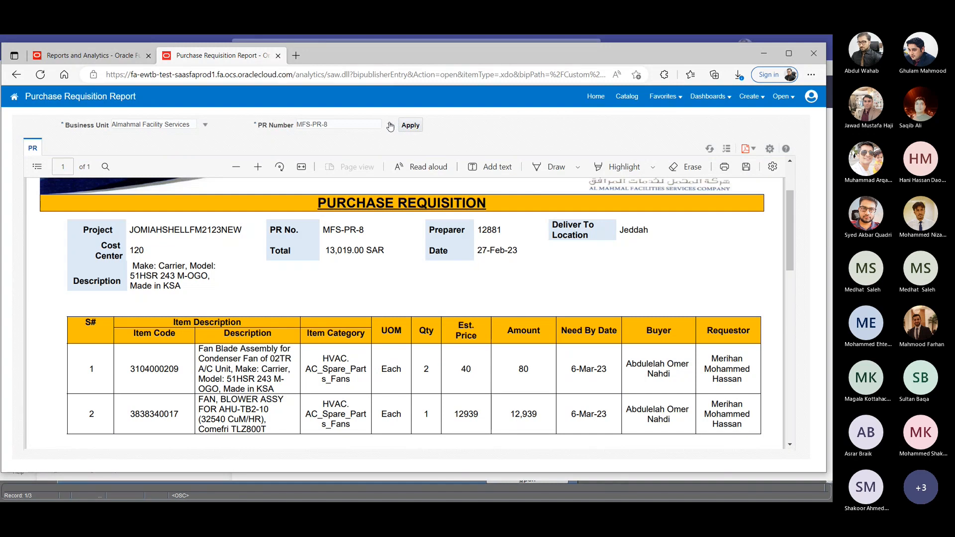
# - Browse the PR numbers, choose MFS-PR-69 and generate its requisition report
pyautogui.click(390, 124)
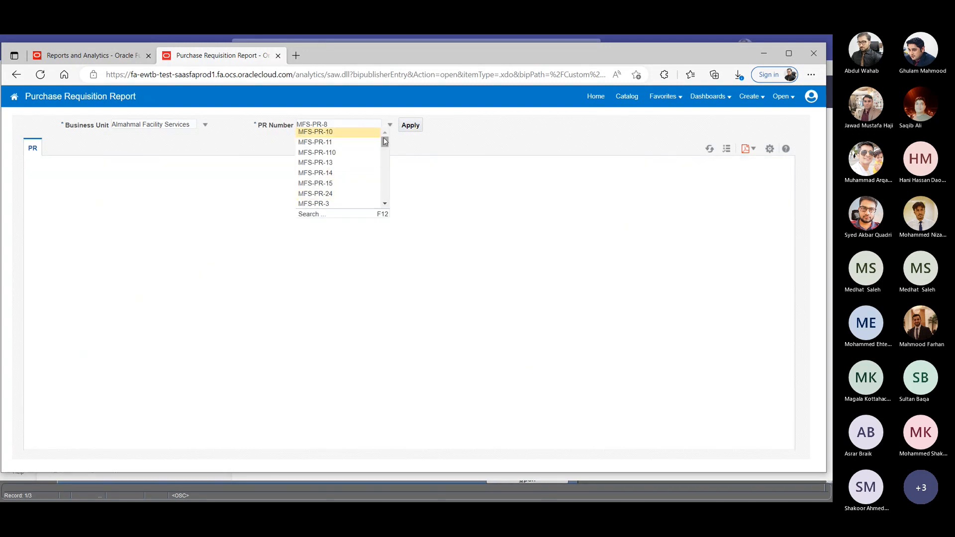
pyautogui.moveTo(385, 141); pyautogui.dragTo(416, 156)
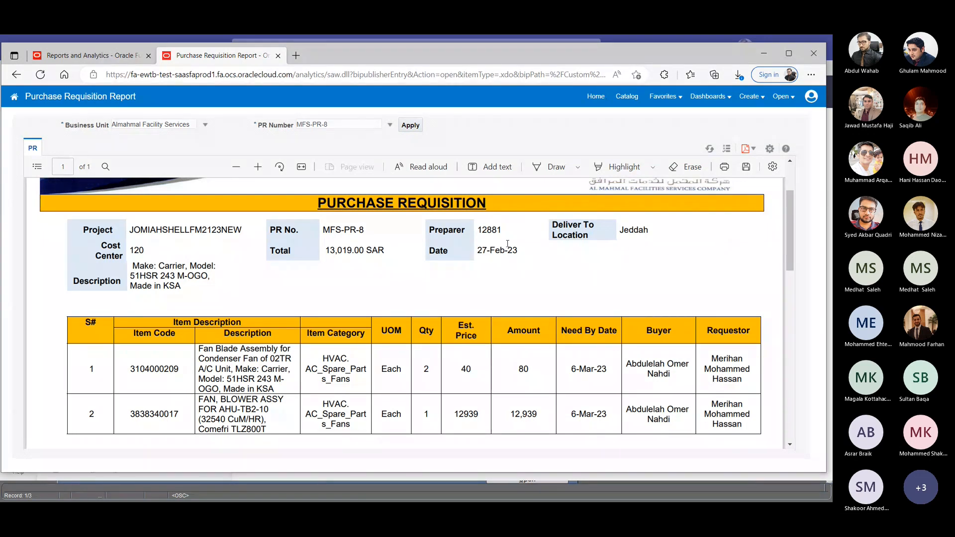
pyautogui.click(390, 125)
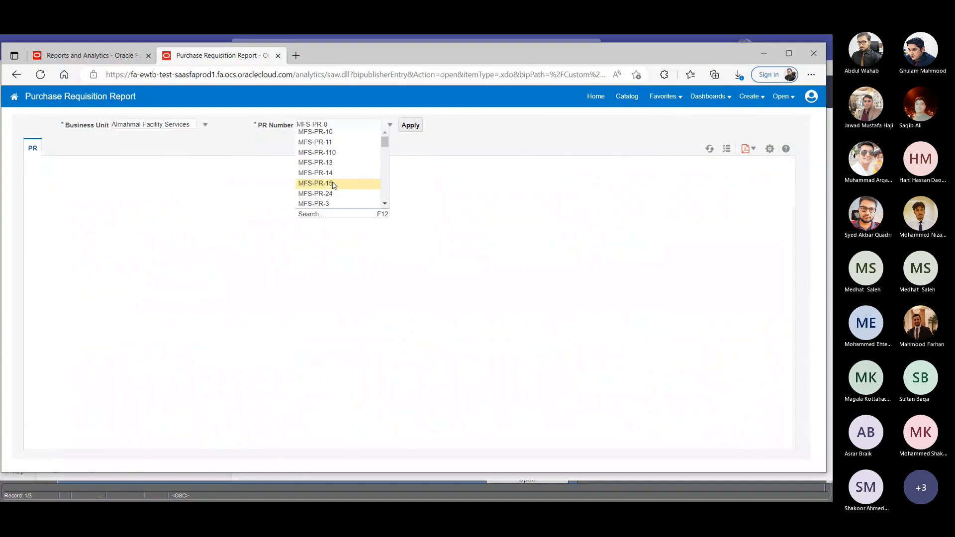
pyautogui.scroll(-3, 346, 192)
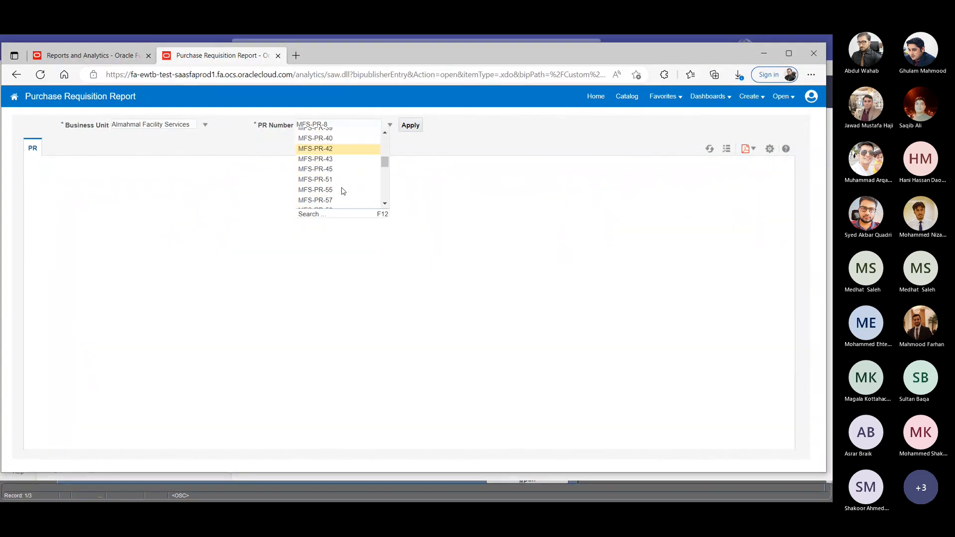
pyautogui.scroll(-4, 343, 192)
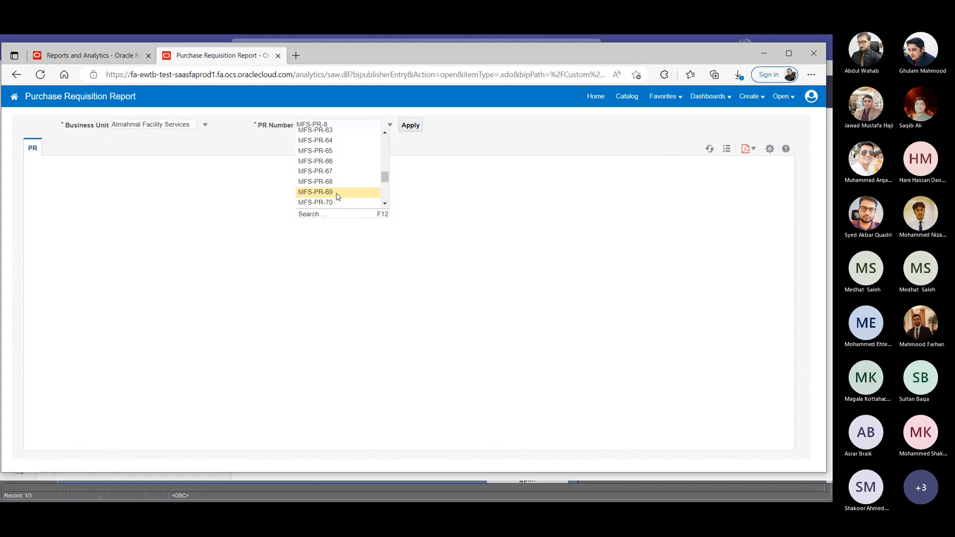
pyautogui.click(337, 193)
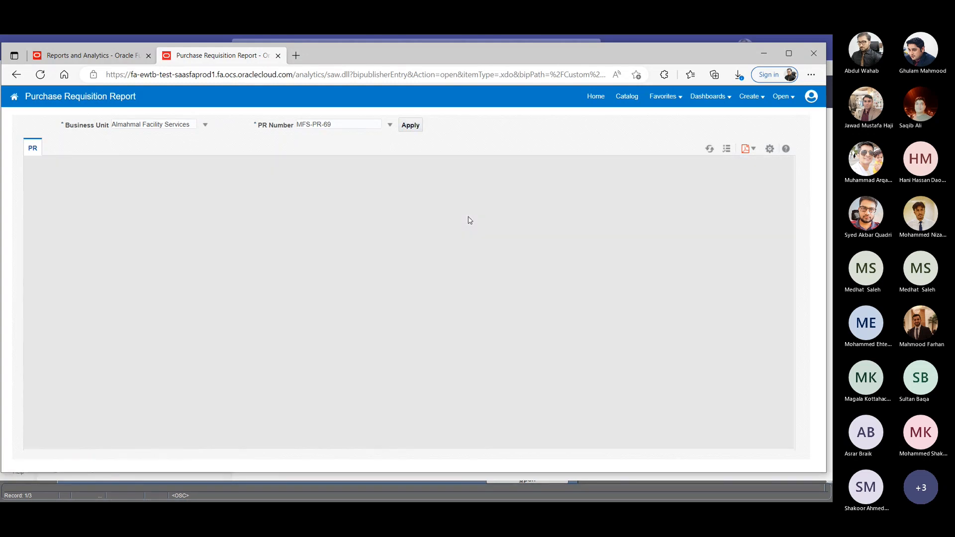
# - Look over the line item, header and signatures in the MFS-PR-69 requisition report, and close the report
pyautogui.scroll(-1, 171, 261)
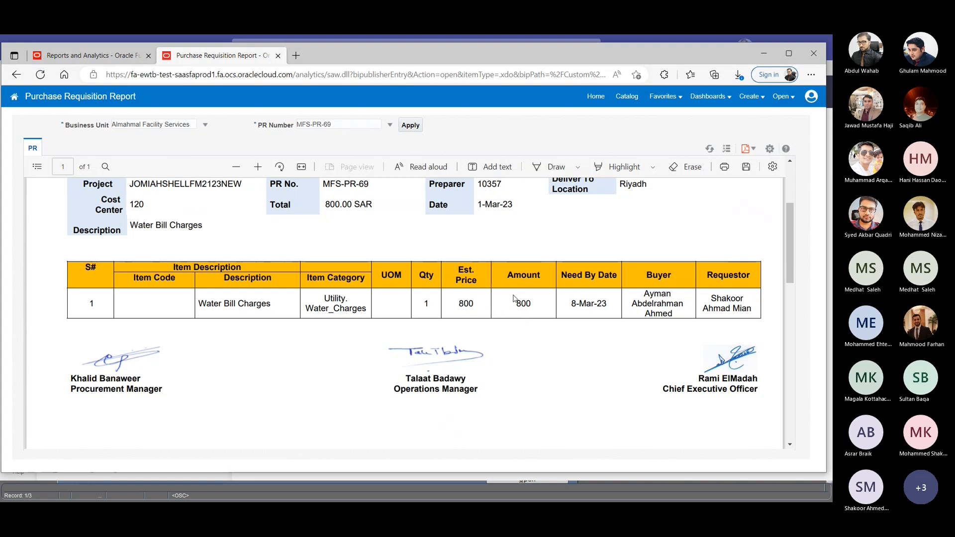
pyautogui.scroll(-3, 676, 230)
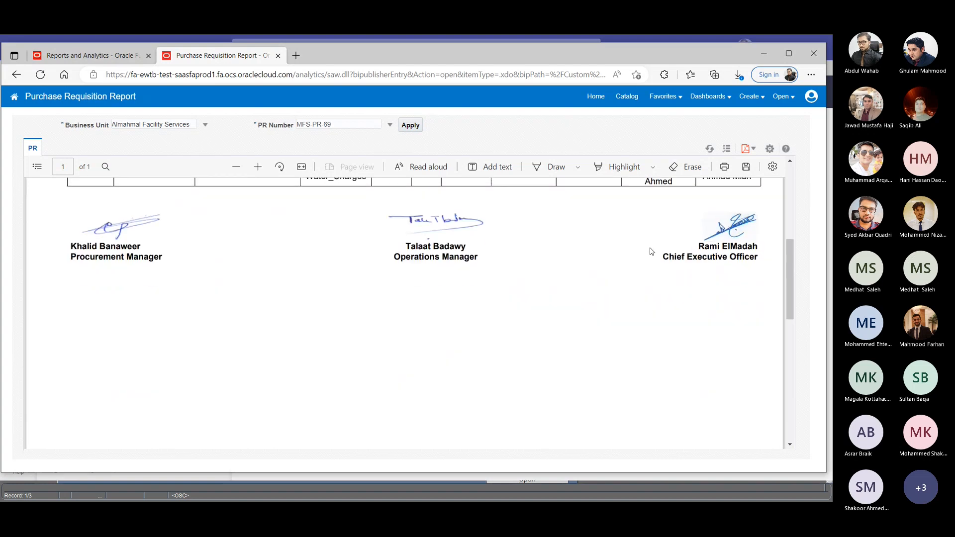
pyautogui.scroll(2, 650, 249)
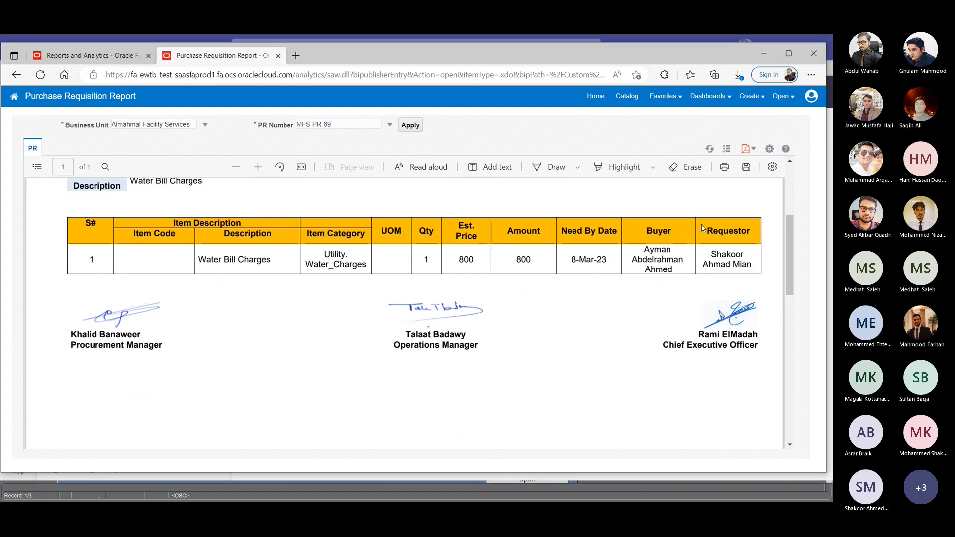
pyautogui.scroll(4, 702, 228)
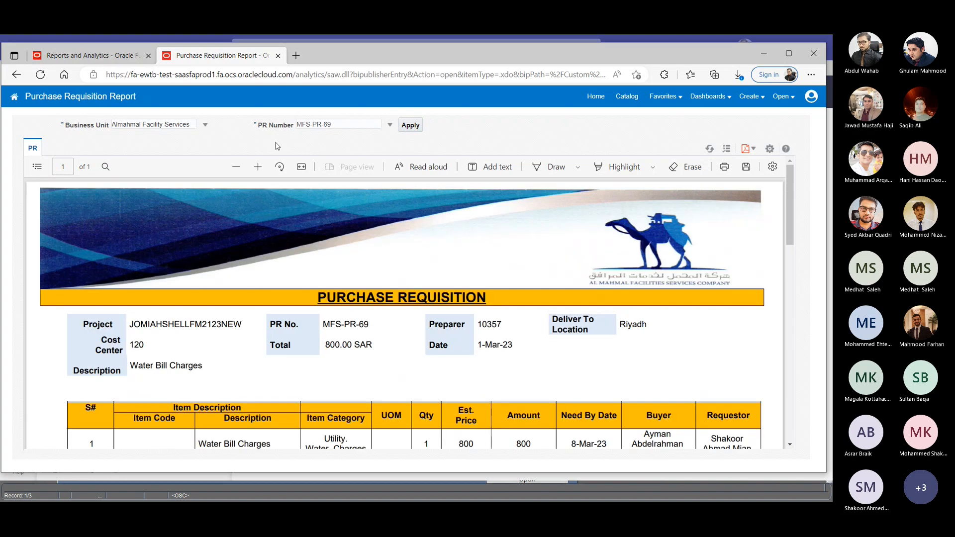
pyautogui.click(277, 55)
pyautogui.click(638, 393)
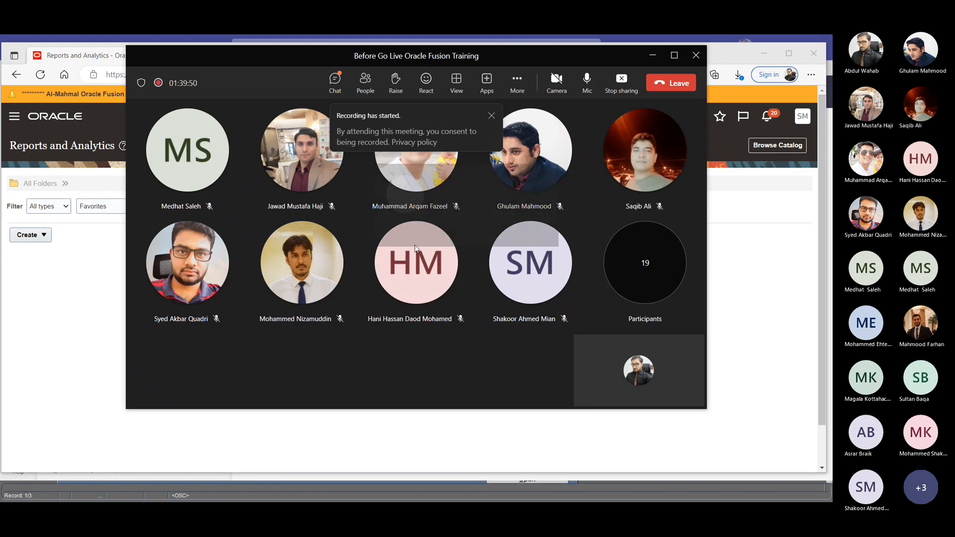
pyautogui.click(415, 247)
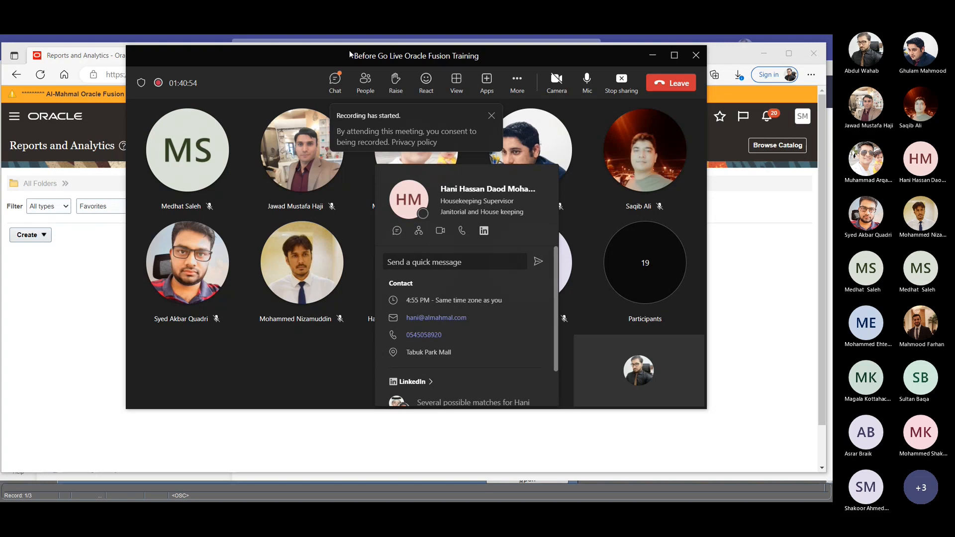
pyautogui.click(246, 79)
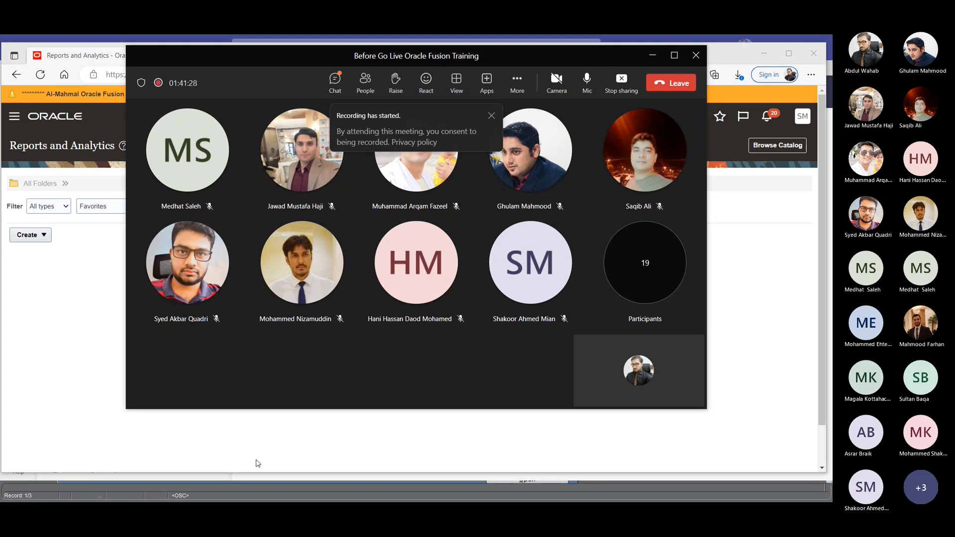
pyautogui.click(415, 455)
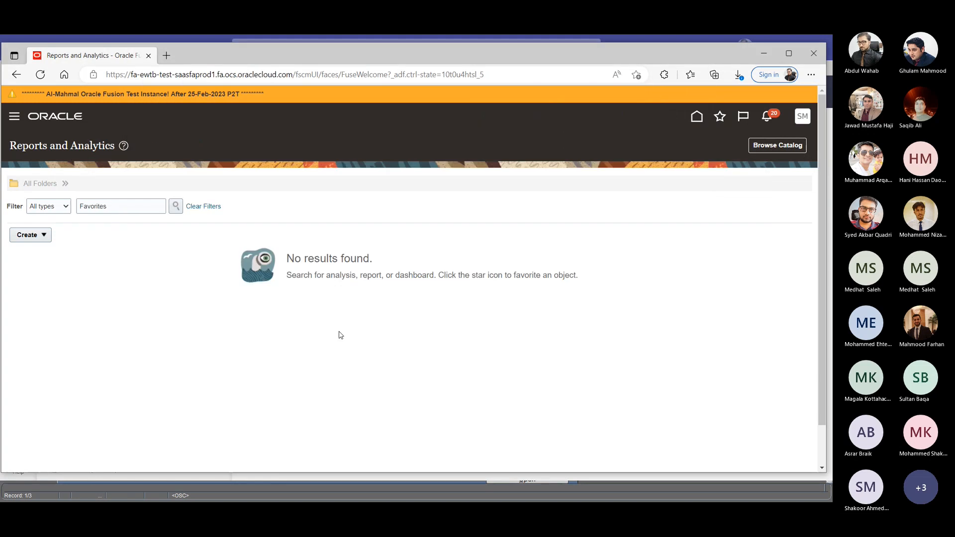
# - Return to the Oracle home page and show the Order Management apps and quick actions
pyautogui.click(696, 117)
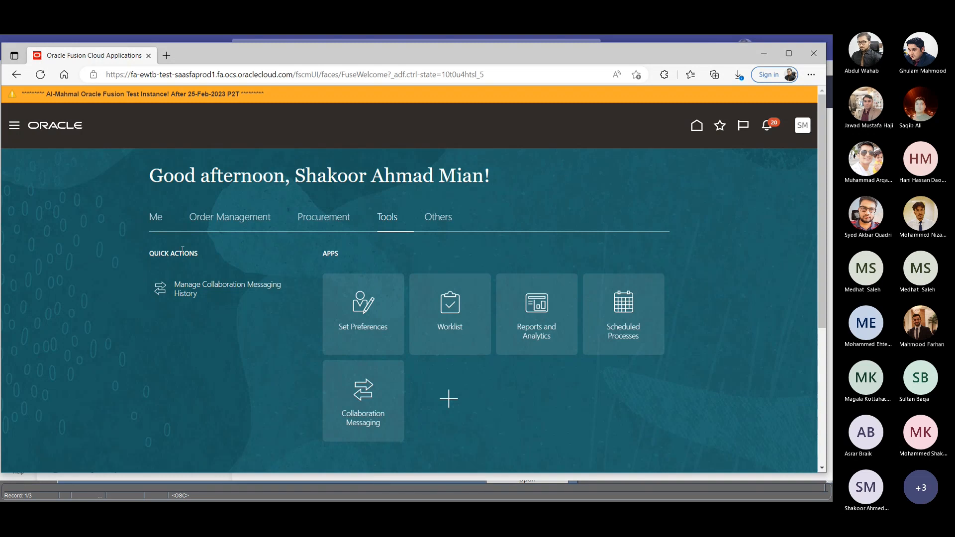
pyautogui.click(214, 221)
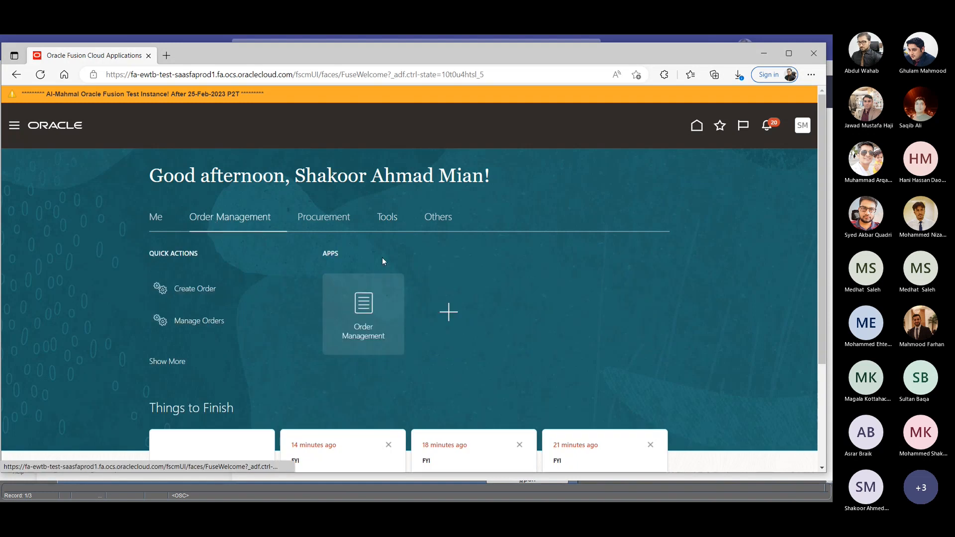
# - Switch to Microsoft Teams, copy "Saudi Telecom Company (STC)" from a colleague's chat, and return to Oracle Fusion in the browser
pyautogui.hotkey('alt', 'Tab')
pyautogui.hotkey('alt', 'Tab')
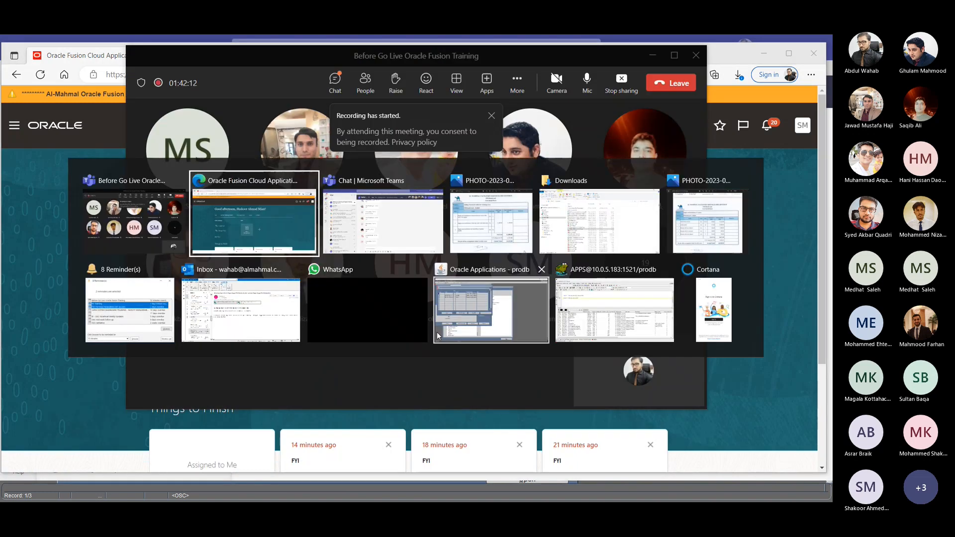
pyautogui.hotkey('alt', 'Tab')
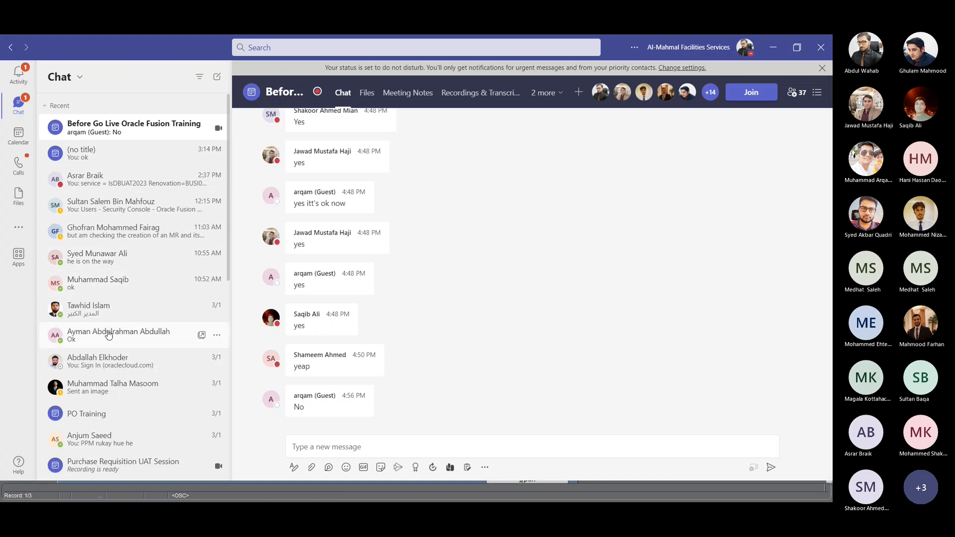
pyautogui.click(110, 314)
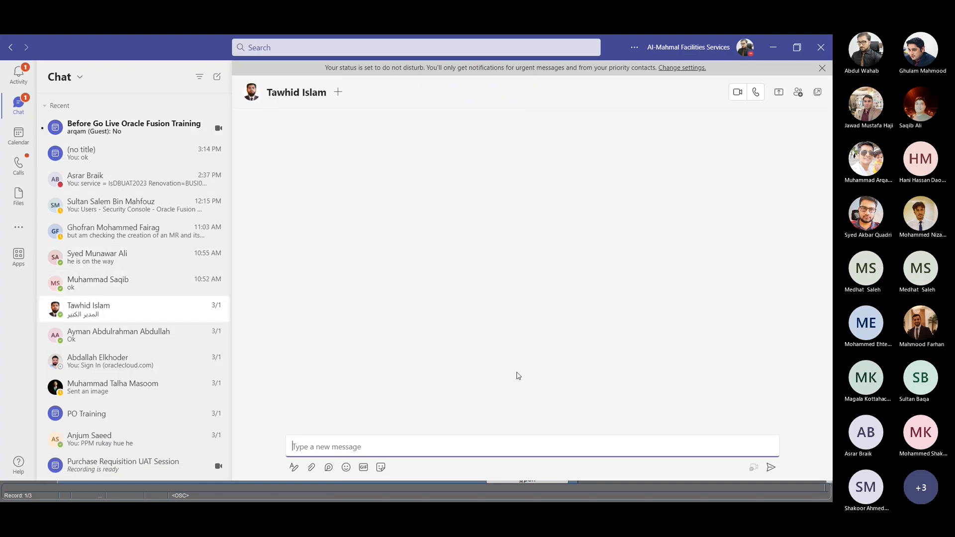
pyautogui.scroll(3, 636, 285)
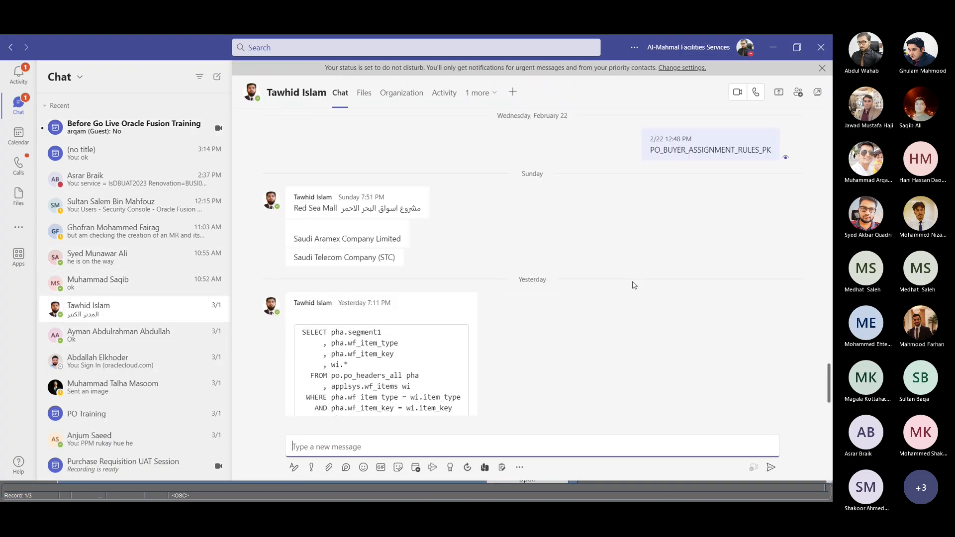
pyautogui.scroll(2, 634, 286)
pyautogui.moveTo(295, 317)
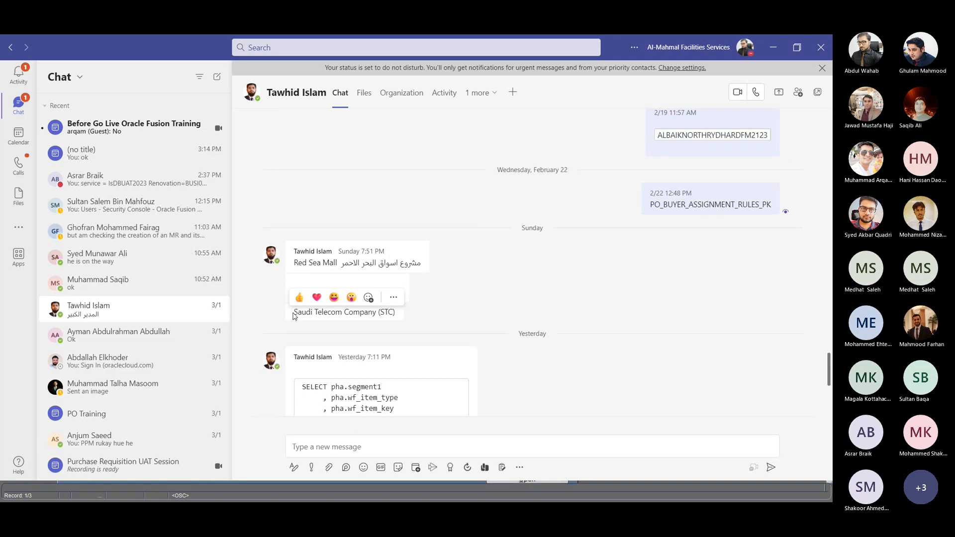
pyautogui.moveTo(295, 314); pyautogui.dragTo(396, 312)
pyautogui.hotkey('ctrl', 'c')
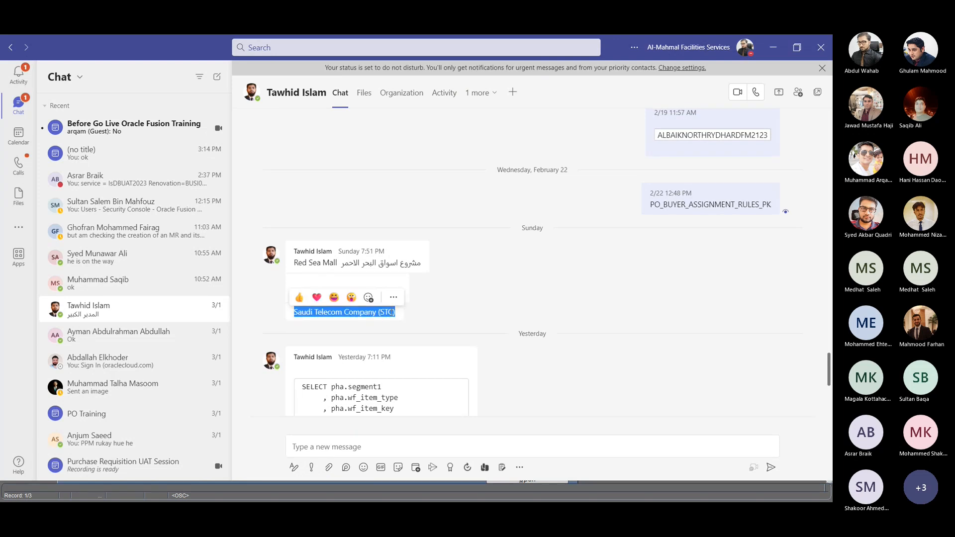
pyautogui.hotkey('alt', 'Tab')
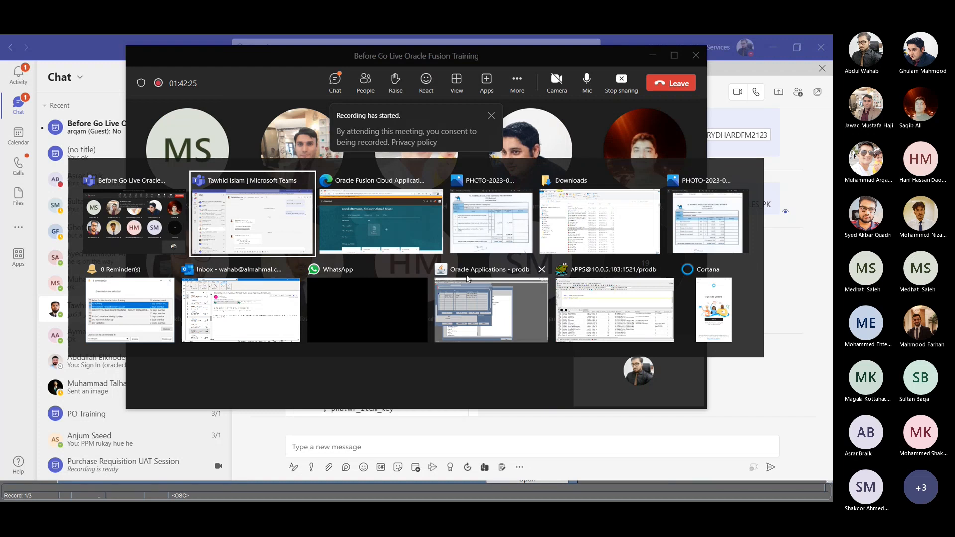
pyautogui.hotkey('alt', 'Tab')
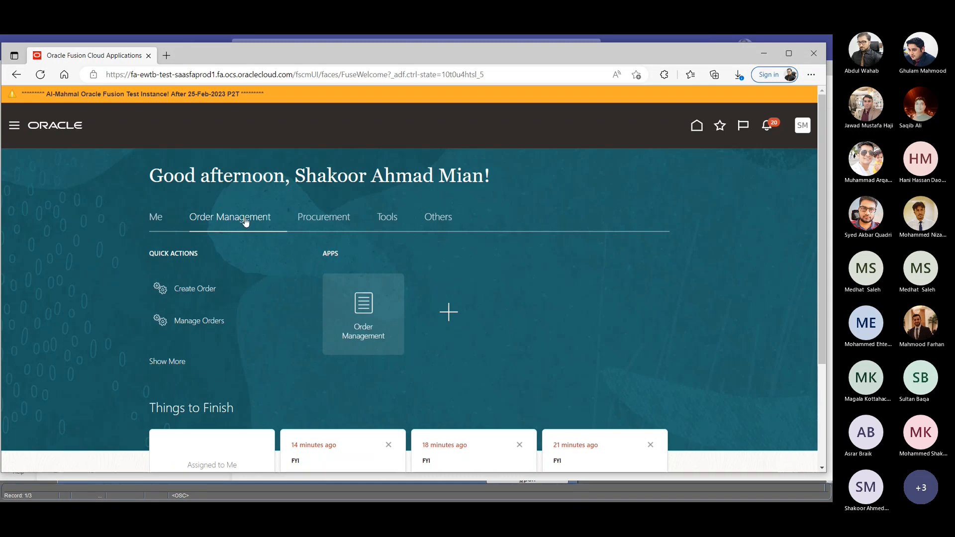
# - Open the Order Management overview and try starting a new order from there
pyautogui.click(368, 307)
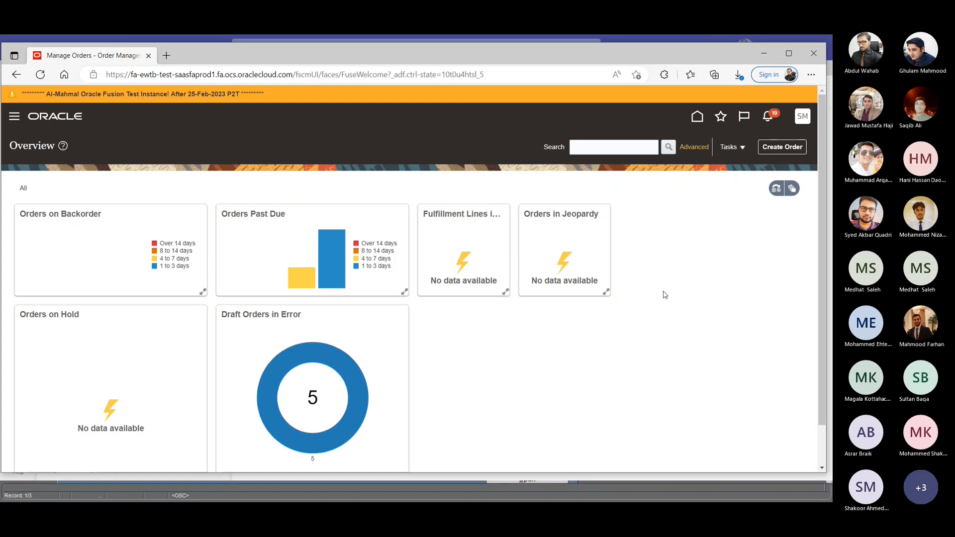
pyautogui.moveTo(344, 268)
pyautogui.click(788, 148)
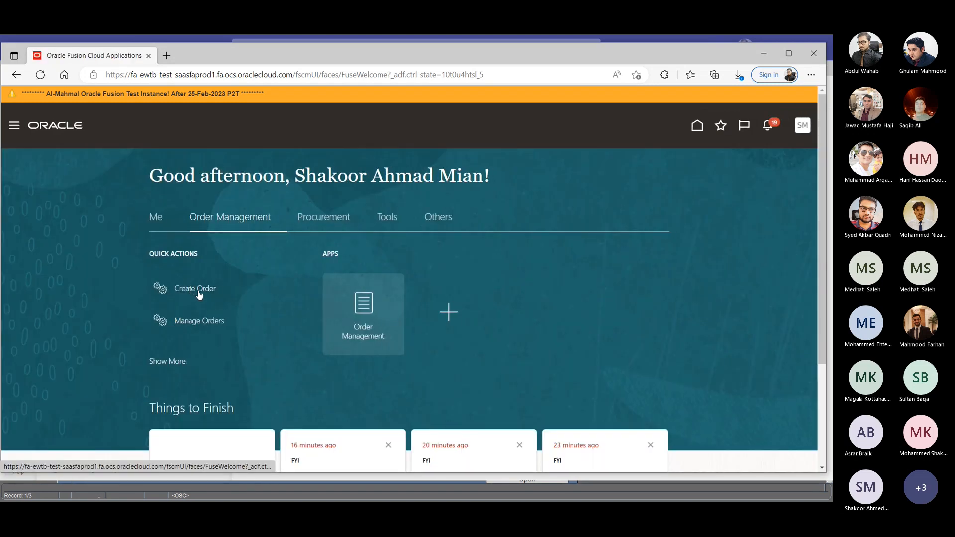
# - Start a new order from the home page's quick actions and discard it without saving
pyautogui.click(200, 293)
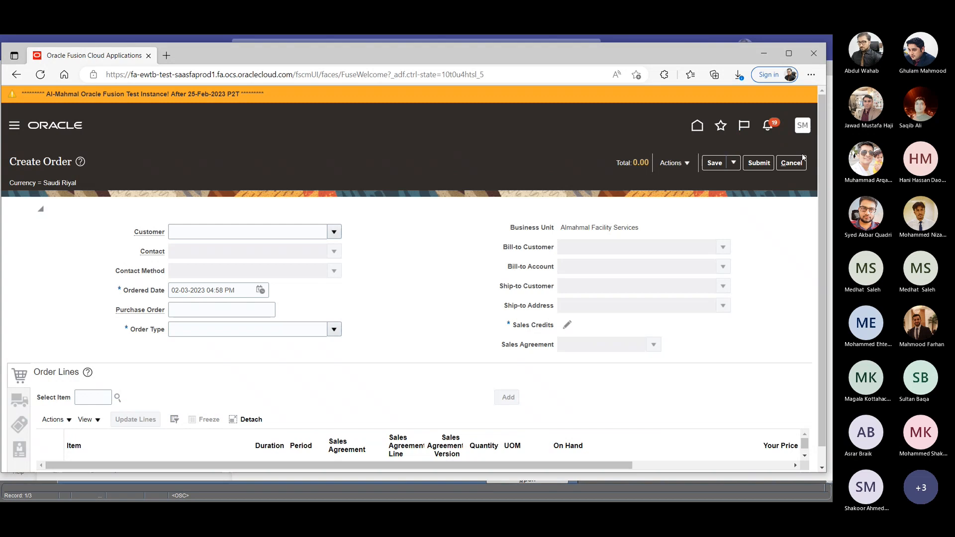
pyautogui.click(787, 168)
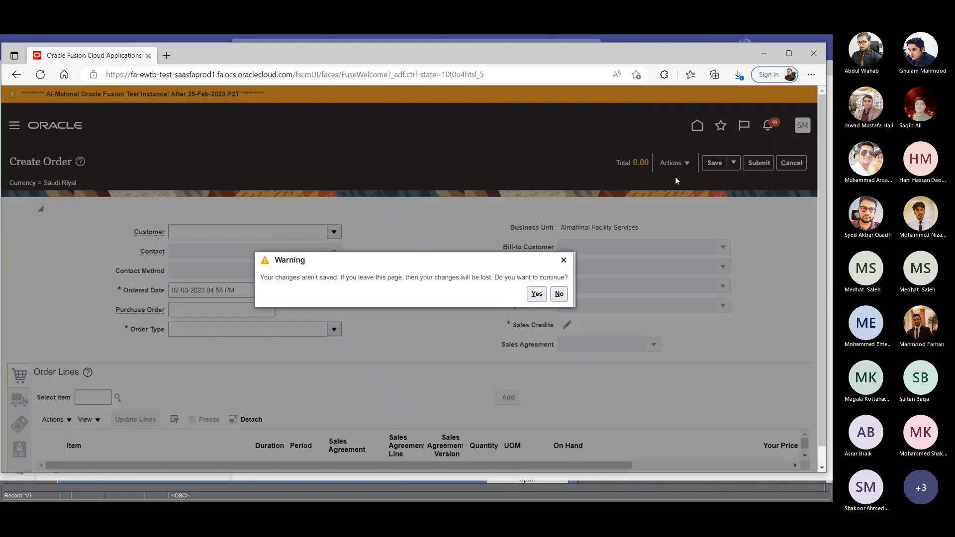
pyautogui.click(535, 295)
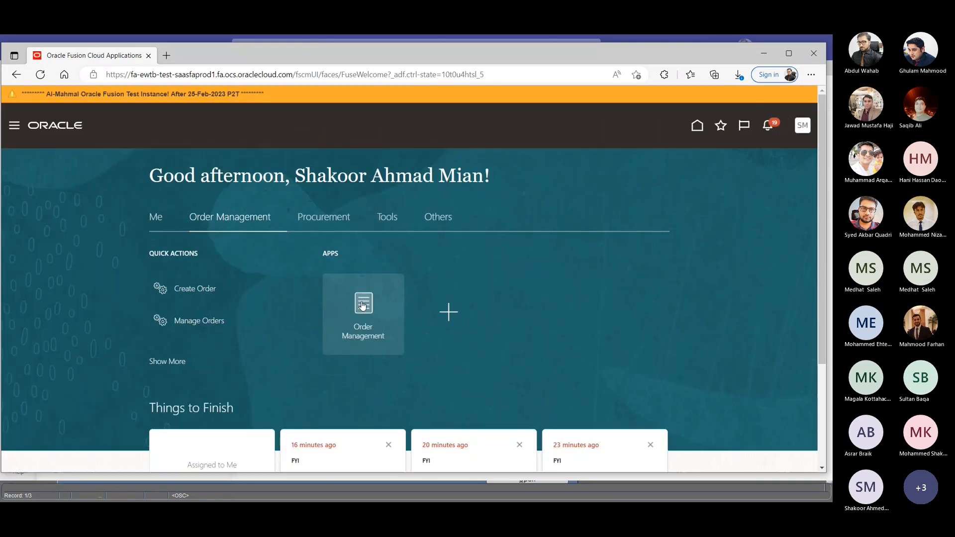
# - Start a new order from the Order Management overview and leave for the home page, discarding the unsaved changes
pyautogui.click(363, 306)
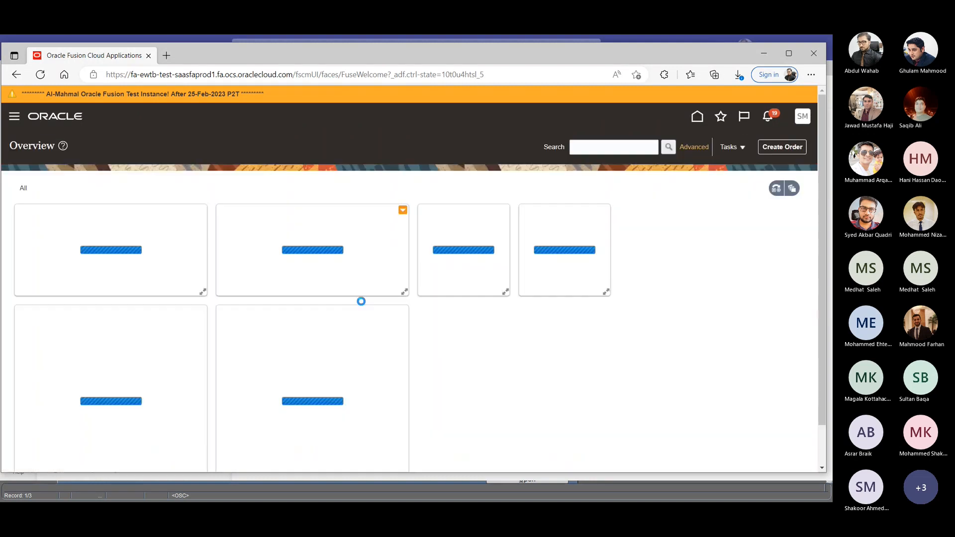
pyautogui.click(779, 150)
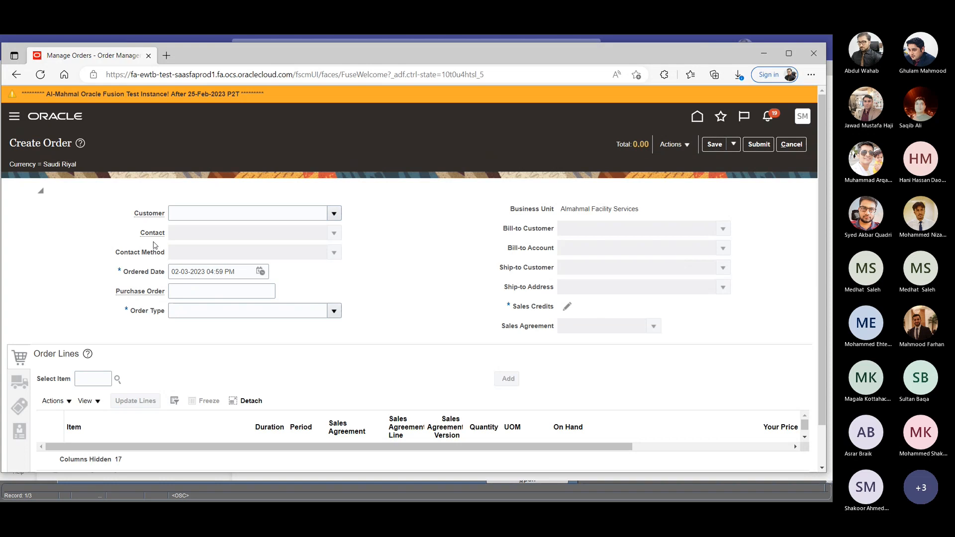
pyautogui.click(695, 120)
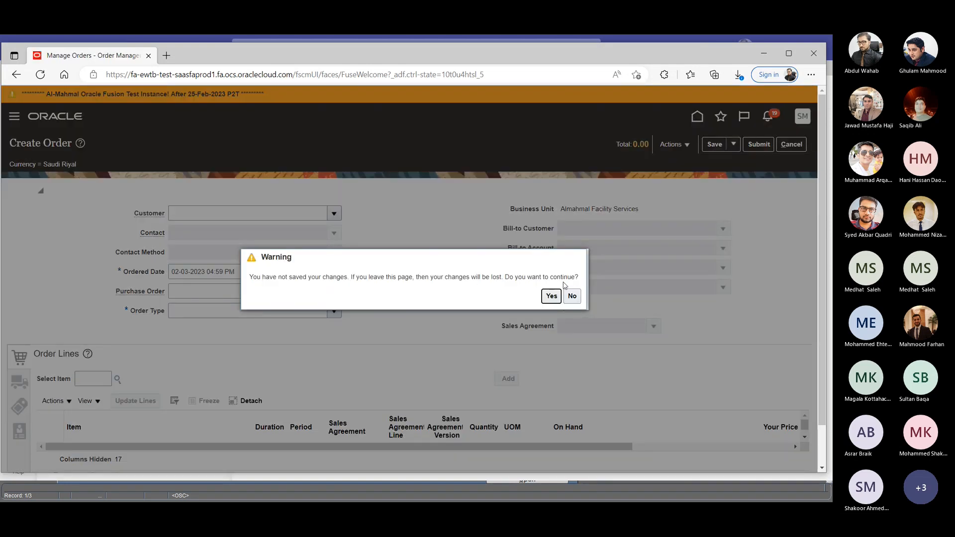
pyautogui.click(550, 296)
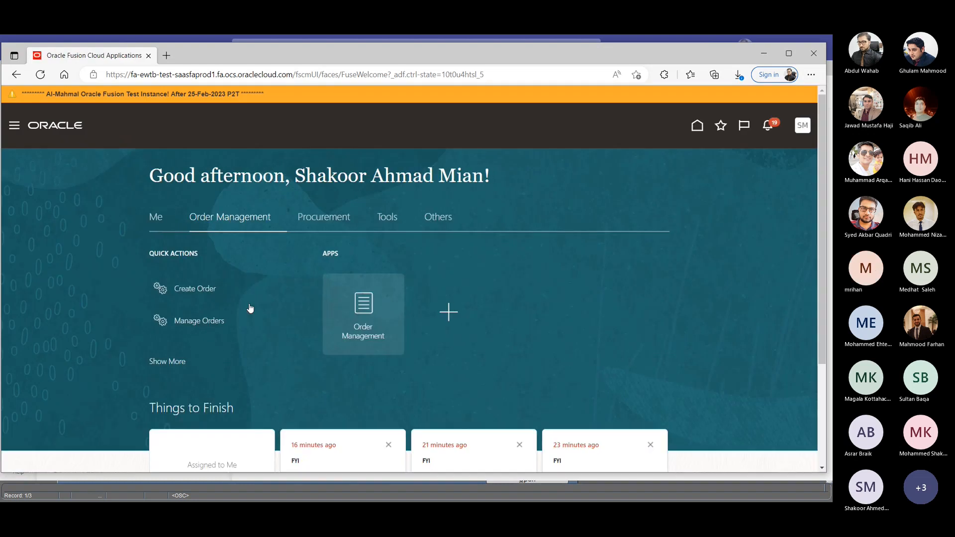
# - Start a new order from the quick actions and enter Saudi Telecom Company (STC) as customer, cancelling the customer lookup
pyautogui.click(204, 297)
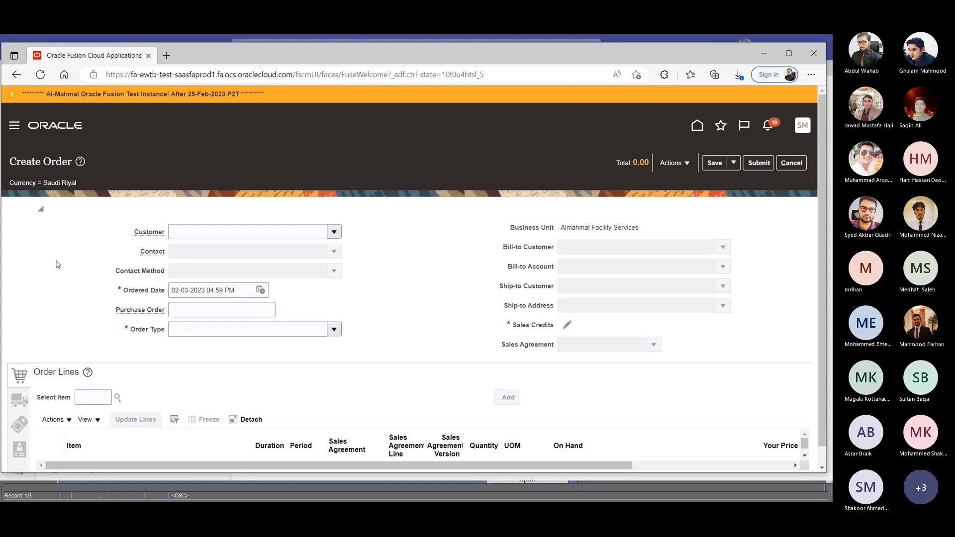
pyautogui.click(196, 228)
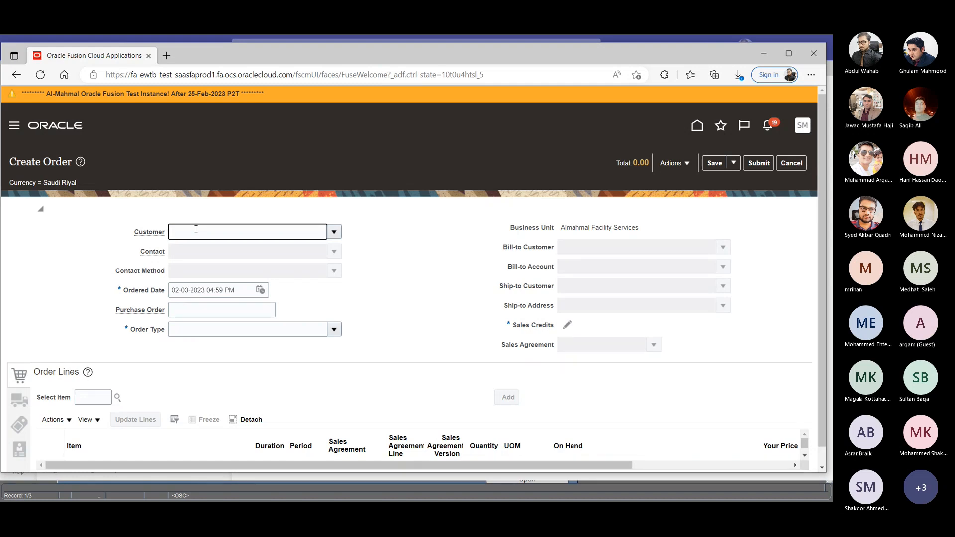
pyautogui.hotkey('ctrl', 'v')
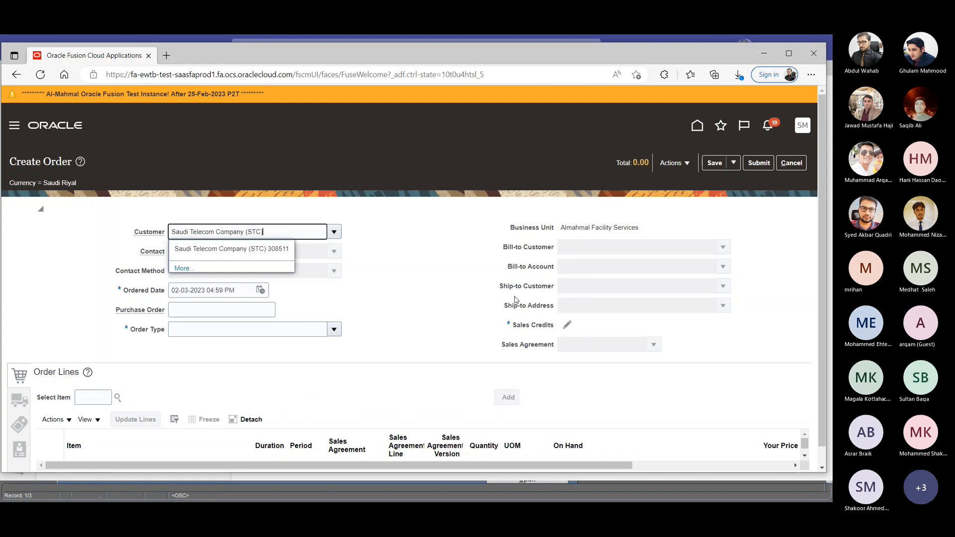
pyautogui.press('Tab')
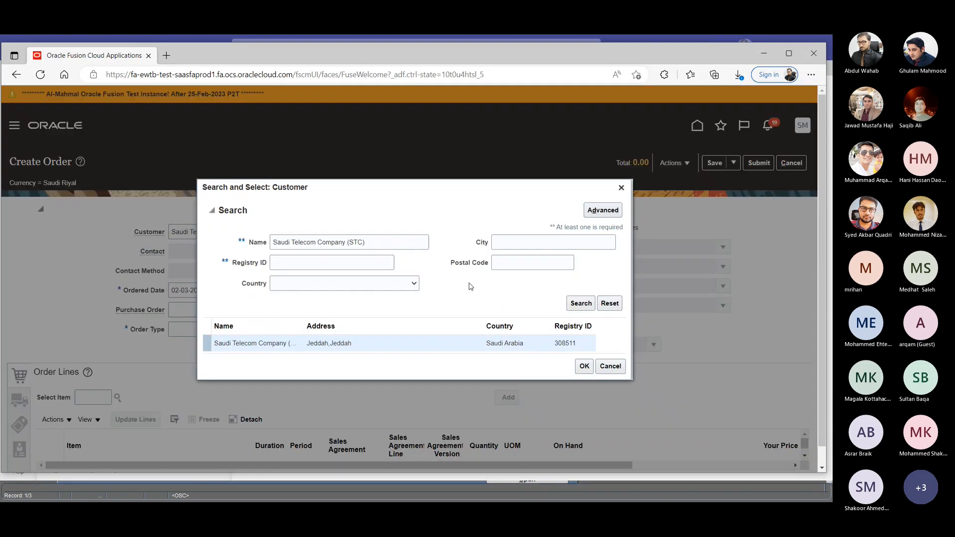
pyautogui.click(615, 369)
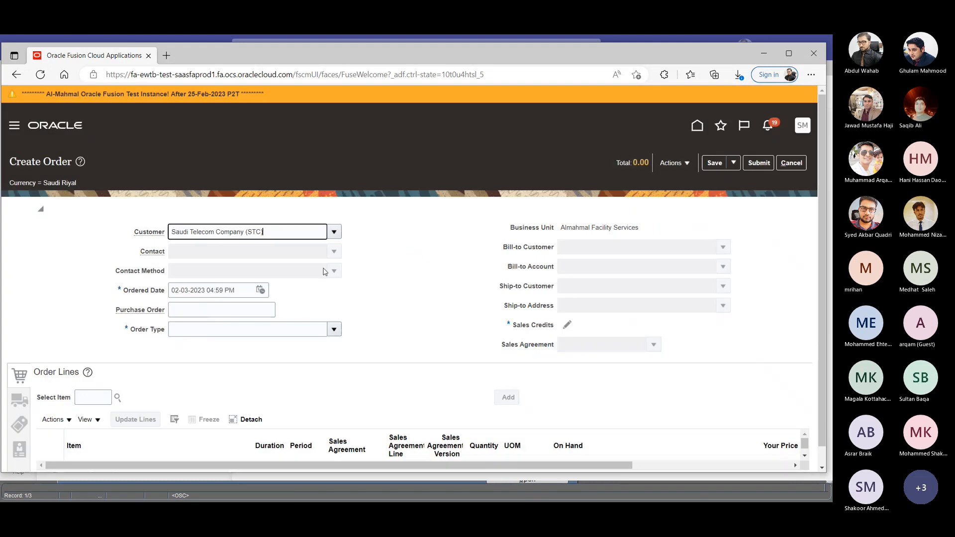
# - Look up Saudi Telecom Company (STC) in the customer search and apply it as the order's customer
pyautogui.click(272, 230)
pyautogui.press('Tab')
pyautogui.click(333, 233)
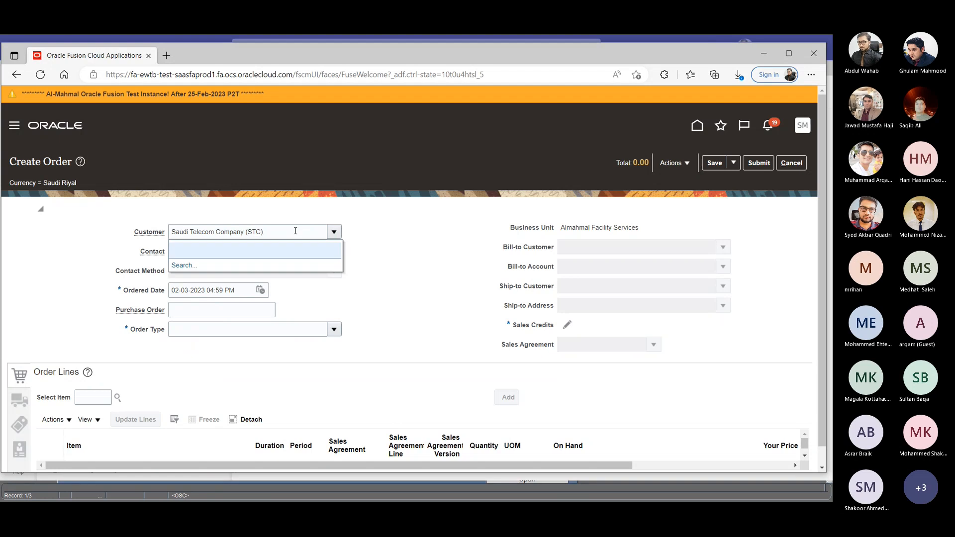
pyautogui.click(192, 265)
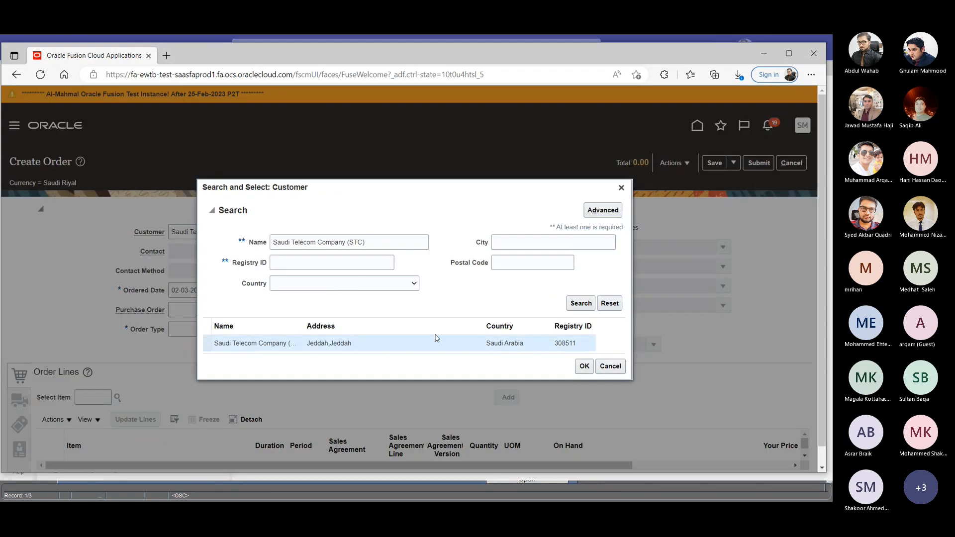
pyautogui.click(584, 366)
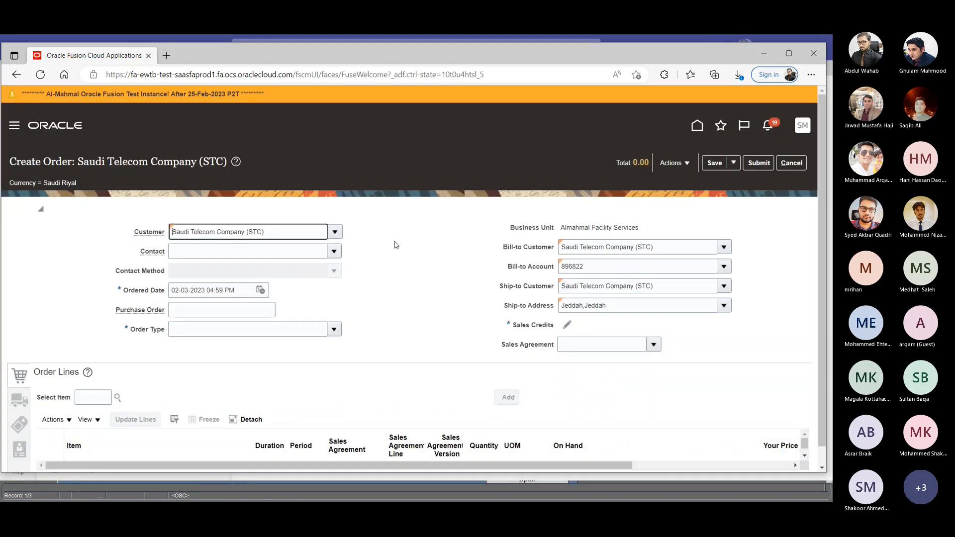
# - Set the order type to Client Approve
pyautogui.press('Tab')
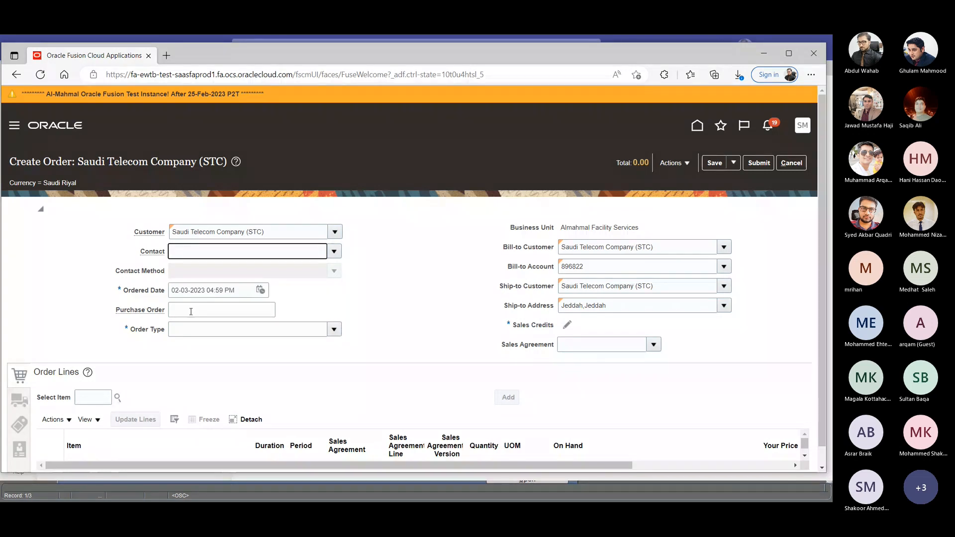
pyautogui.click(333, 330)
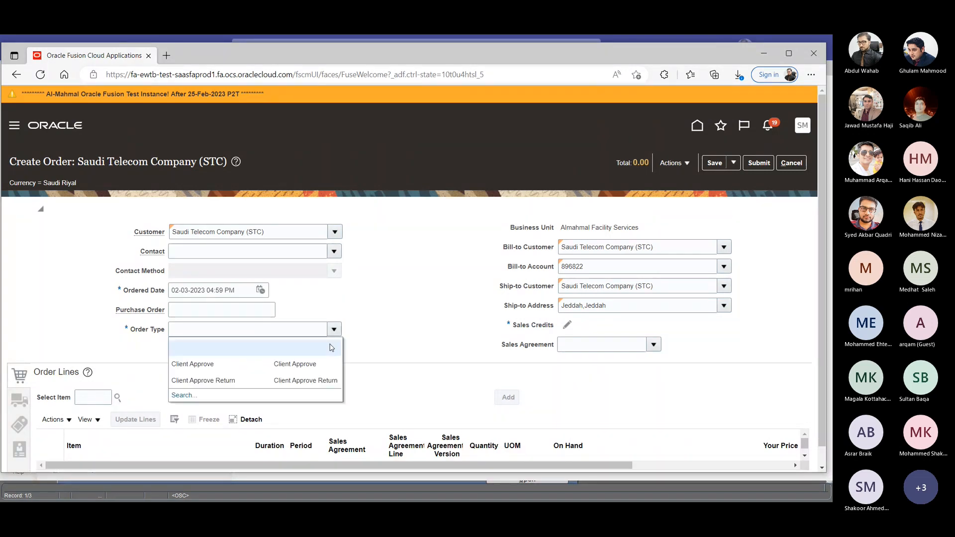
pyautogui.click(199, 364)
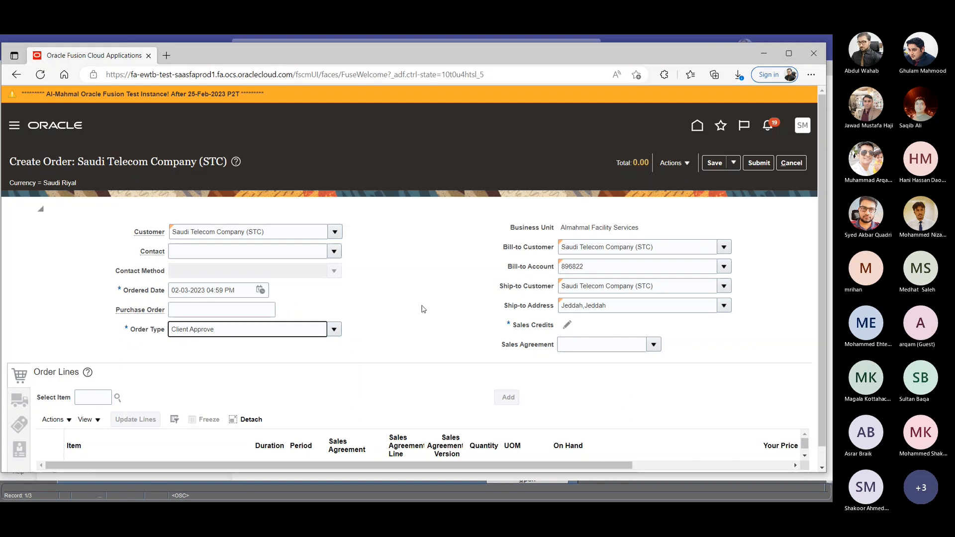
# - Assign the order's sales credits to the salesperson found with "shak", with a revenue percentage of 100
pyautogui.click(568, 326)
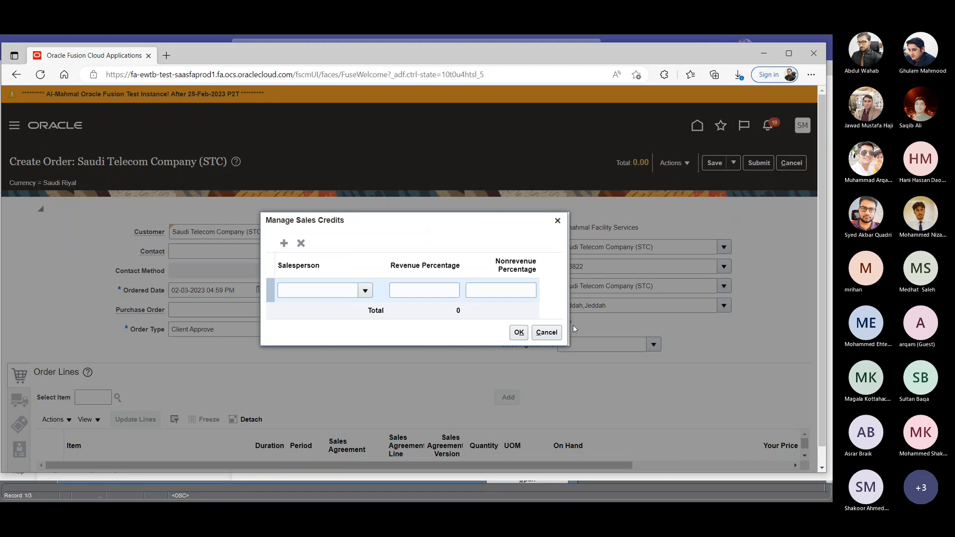
pyautogui.click(332, 290)
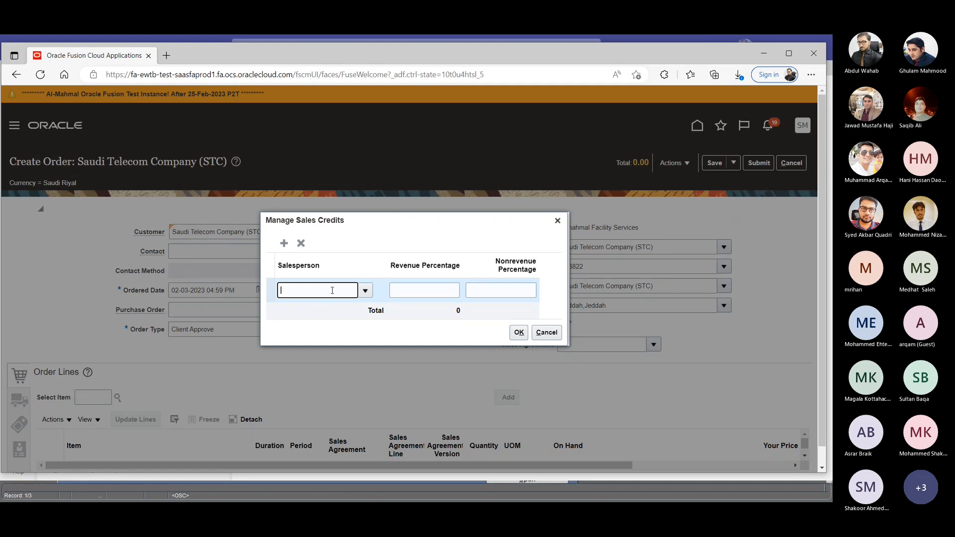
pyautogui.write('shak')
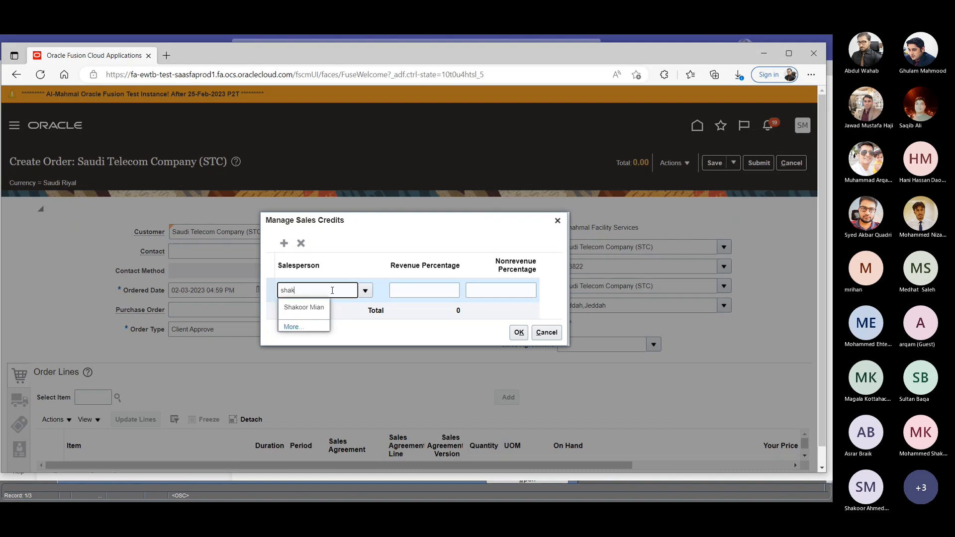
pyautogui.click(312, 308)
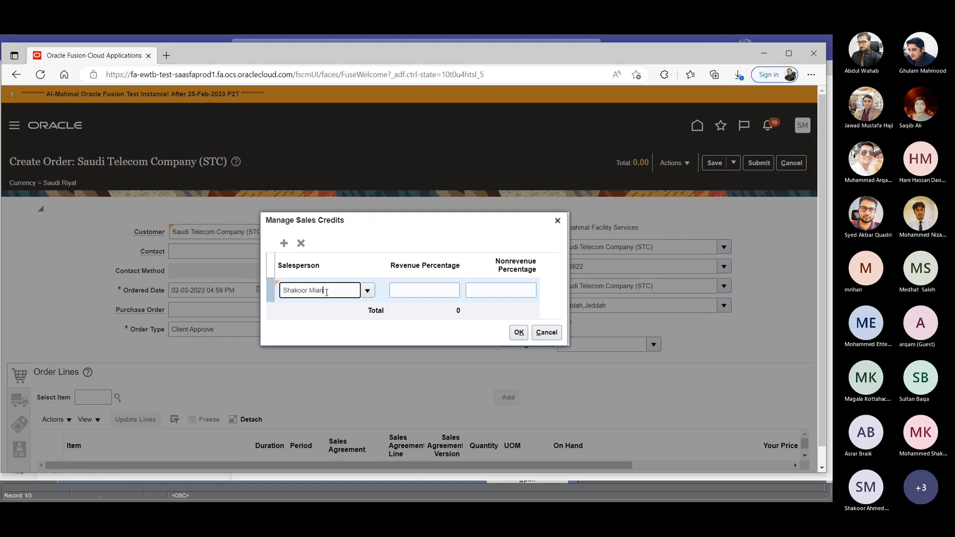
pyautogui.click(416, 294)
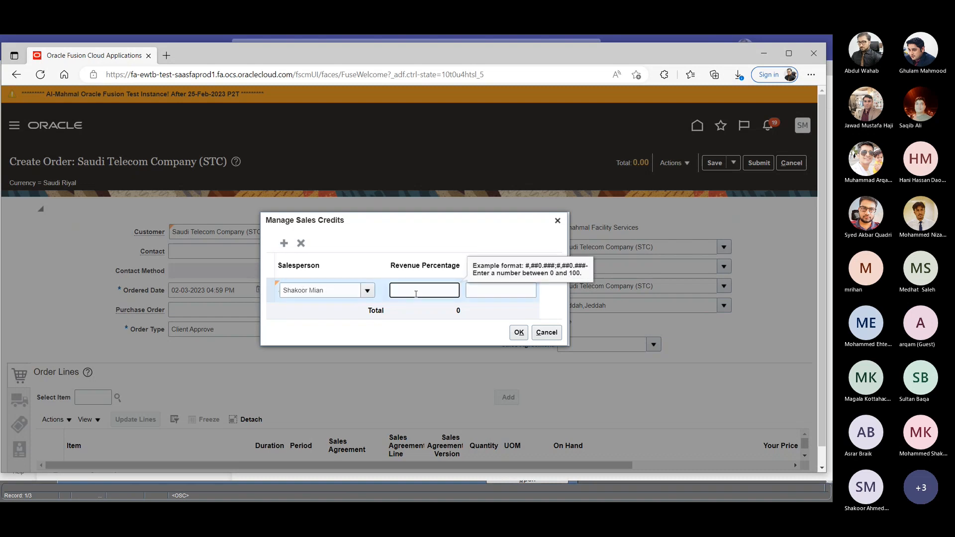
pyautogui.write('100')
pyautogui.click(520, 333)
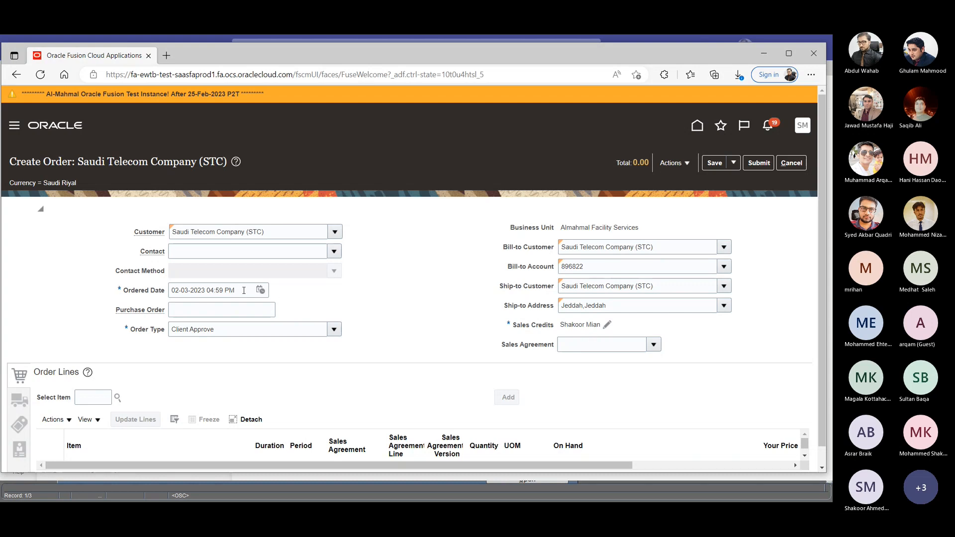
# - Change the ordered date to 03-03-2023, keeping the time at 04:59 PM
pyautogui.click(260, 290)
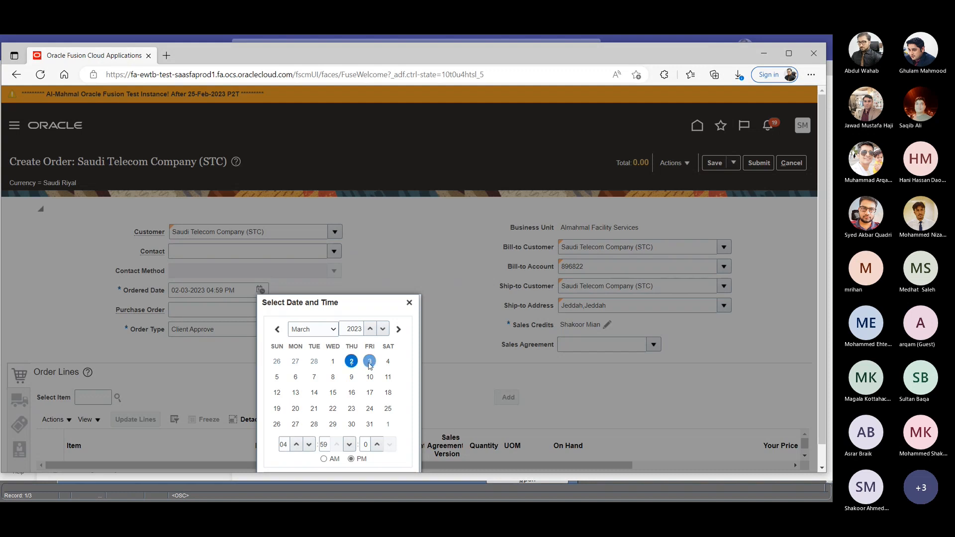
pyautogui.click(370, 361)
pyautogui.scroll(-1, 416, 394)
pyautogui.click(372, 460)
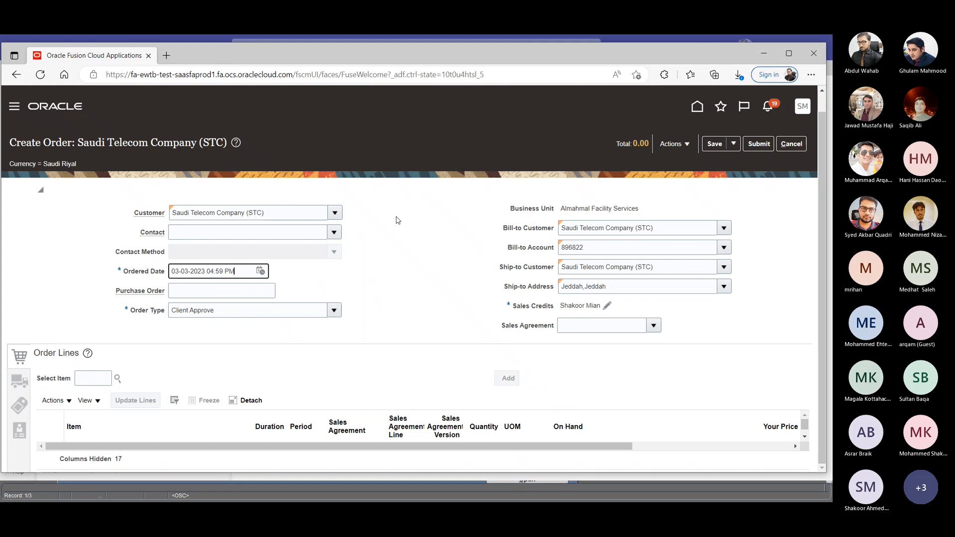
# - Edit the order's additional header information and set the project number to JOMIAHSHELLFM2123NEW
pyautogui.click(679, 145)
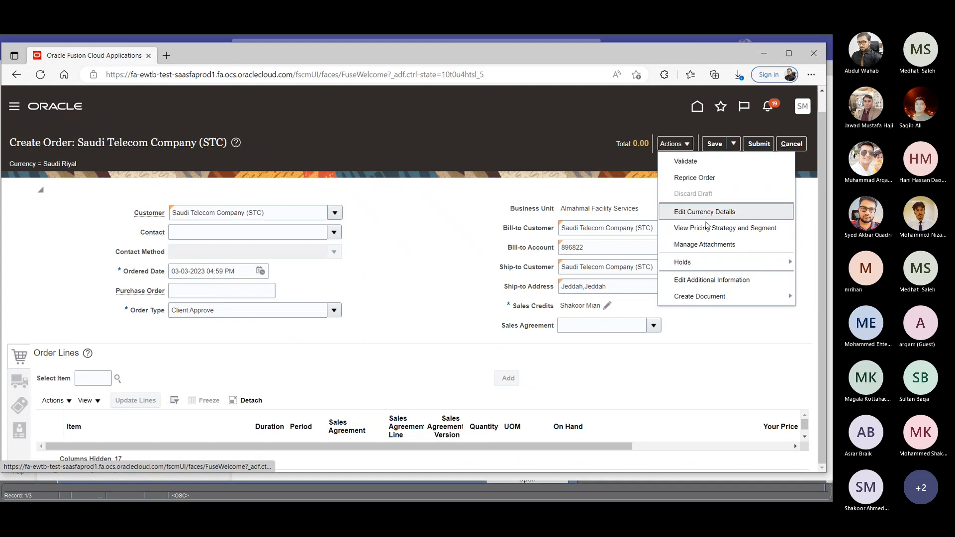
pyautogui.click(724, 280)
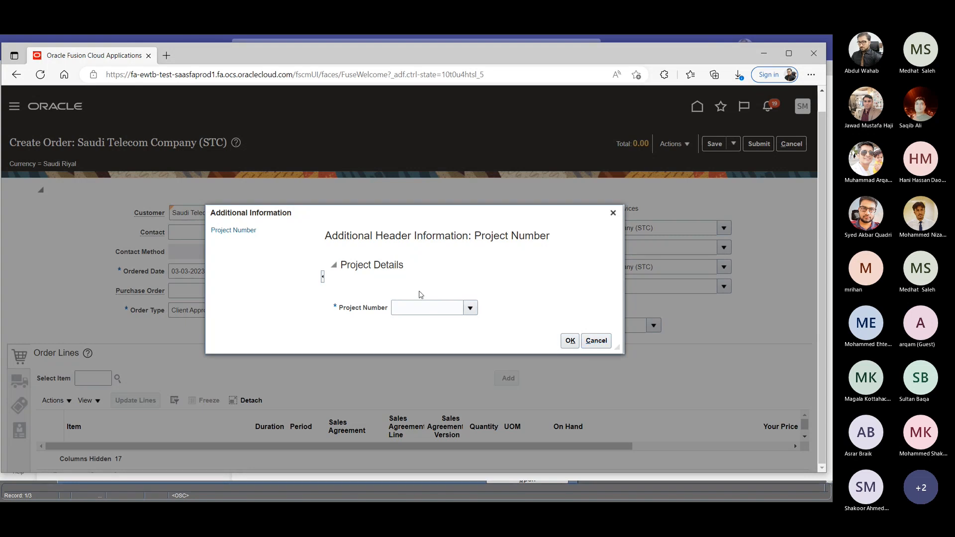
pyautogui.click(448, 307)
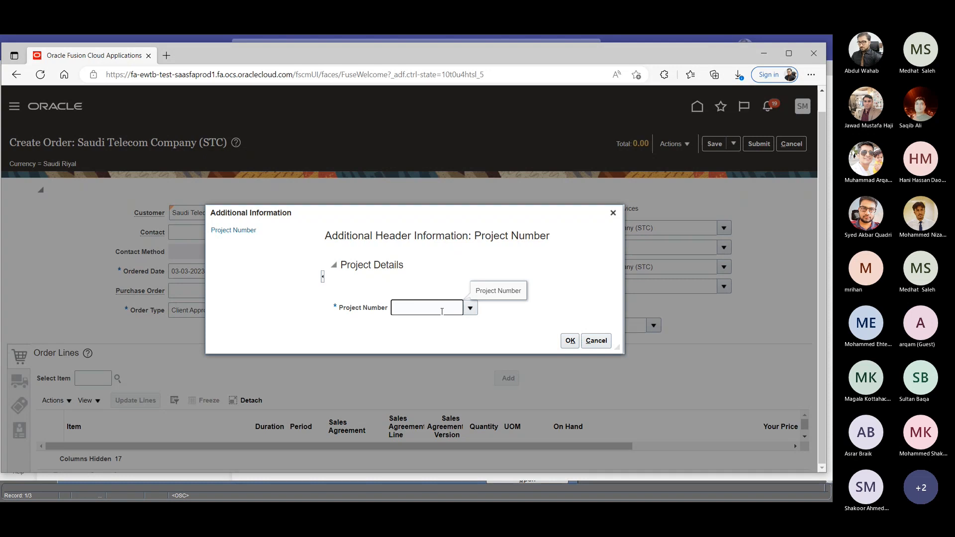
pyautogui.write('JOM')
pyautogui.click(470, 308)
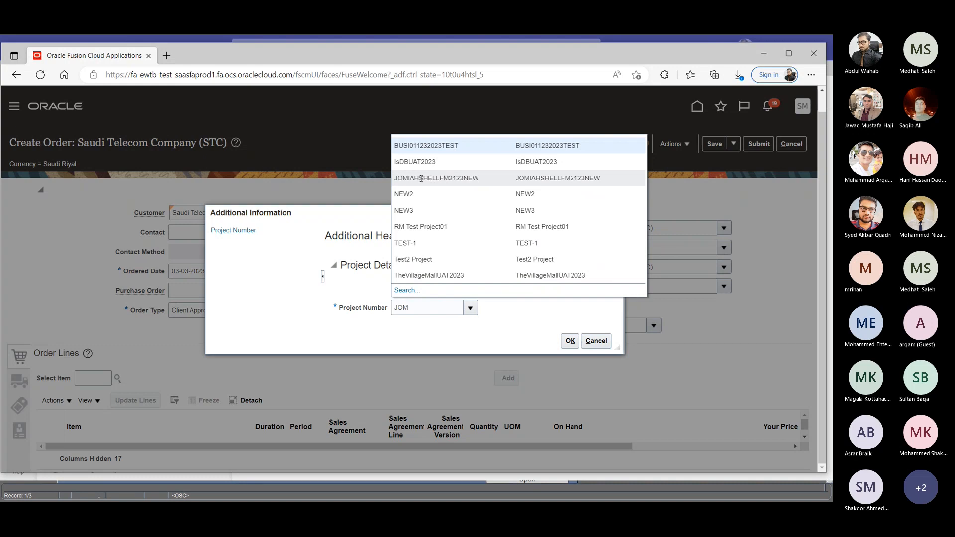
pyautogui.click(421, 177)
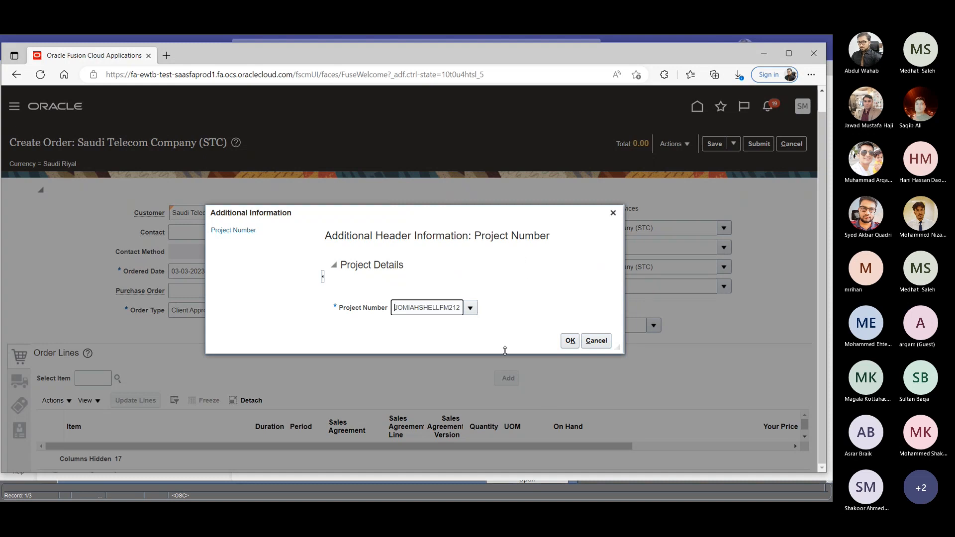
pyautogui.click(570, 341)
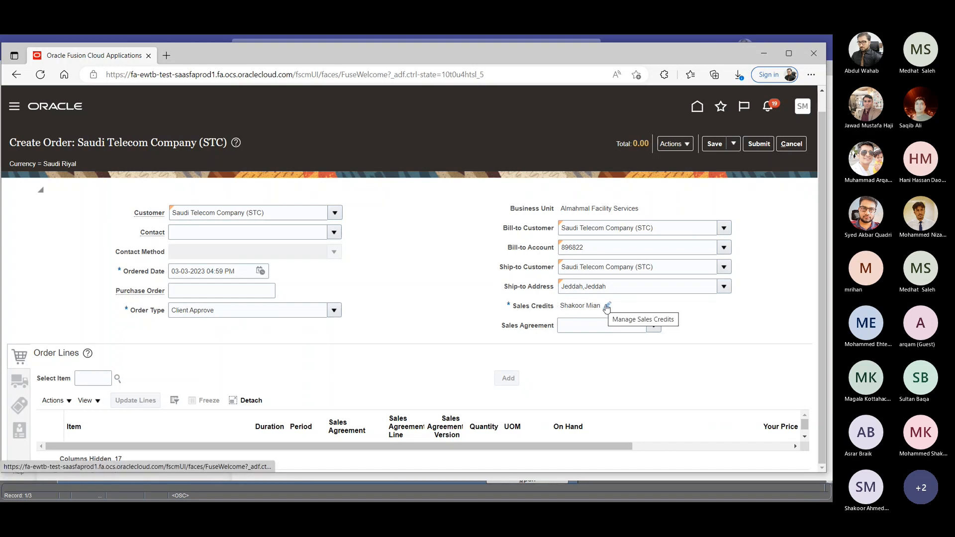
# - Reopen the order's additional information to check the project number and close it again
pyautogui.click(673, 144)
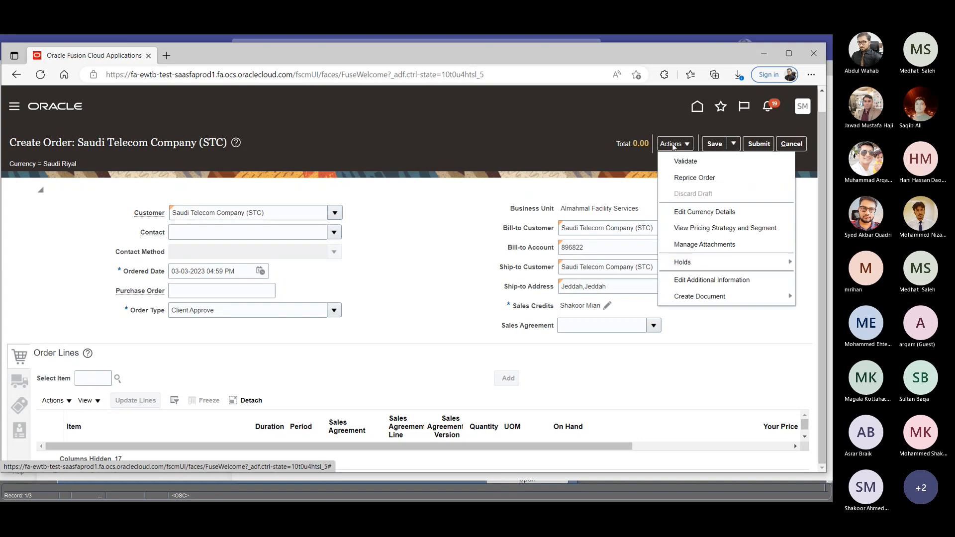
pyautogui.click(712, 280)
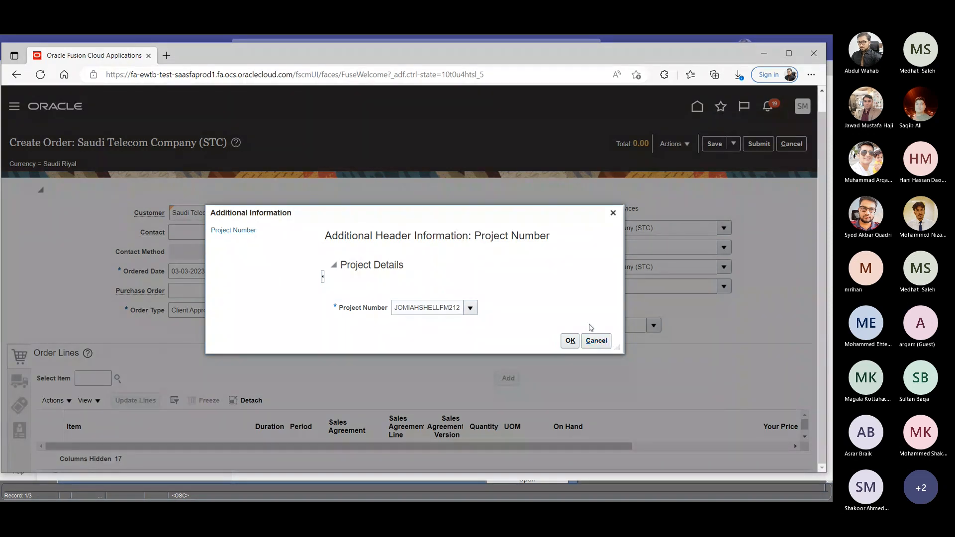
pyautogui.click(567, 342)
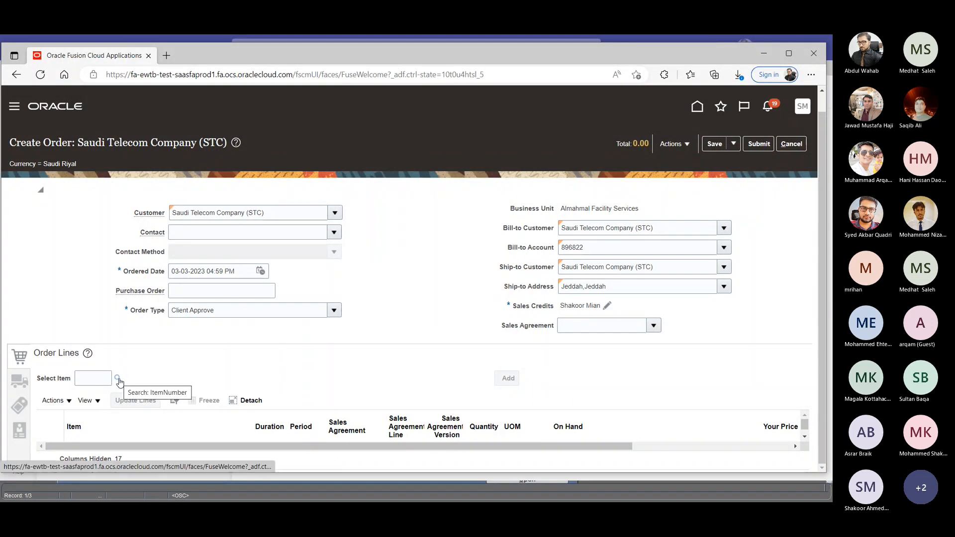
pyautogui.click(95, 378)
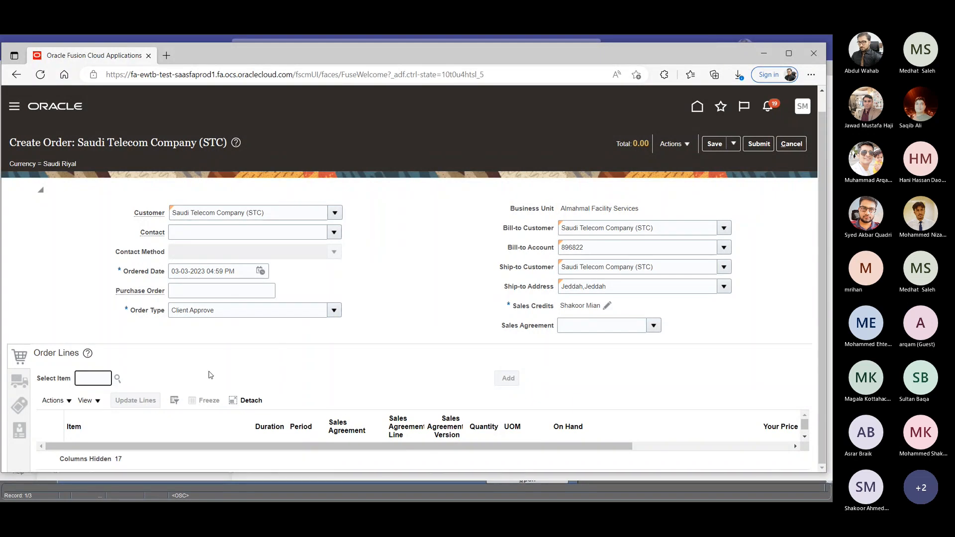
pyautogui.write('battery')
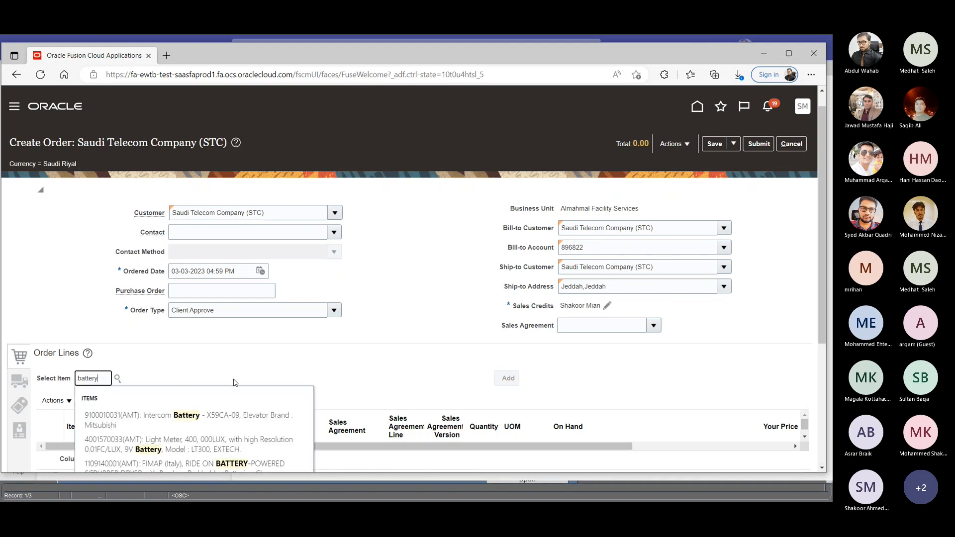
pyautogui.scroll(-4, 226, 385)
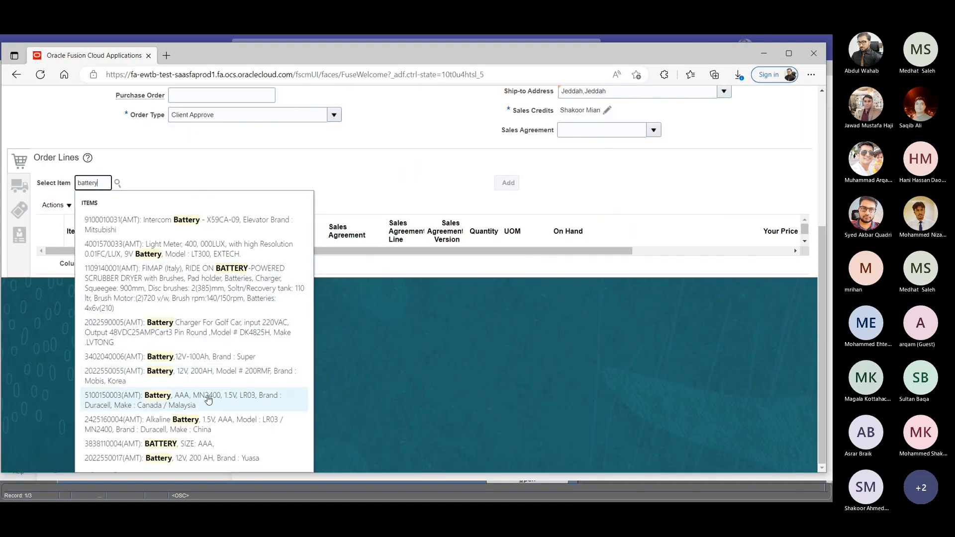
pyautogui.scroll(4, 120, 177)
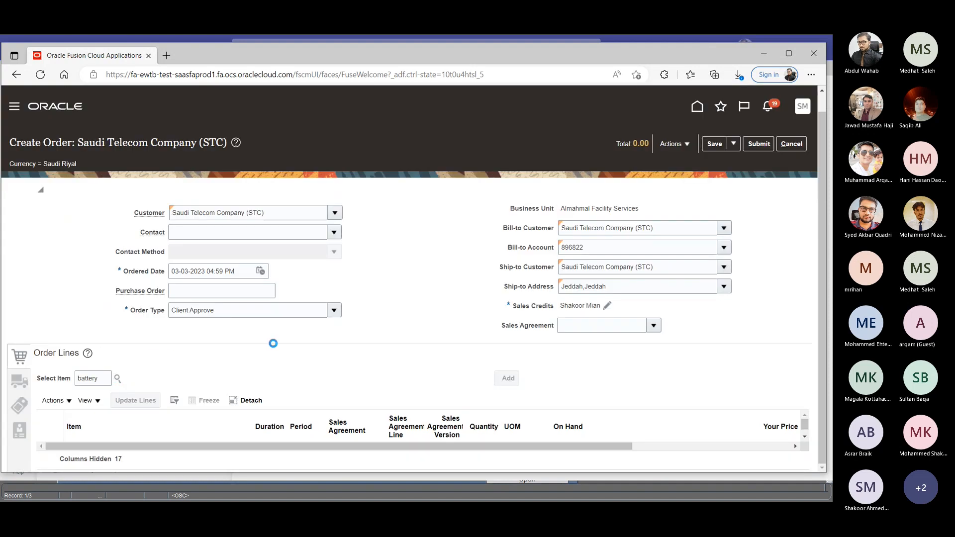
pyautogui.scroll(-5, 398, 276)
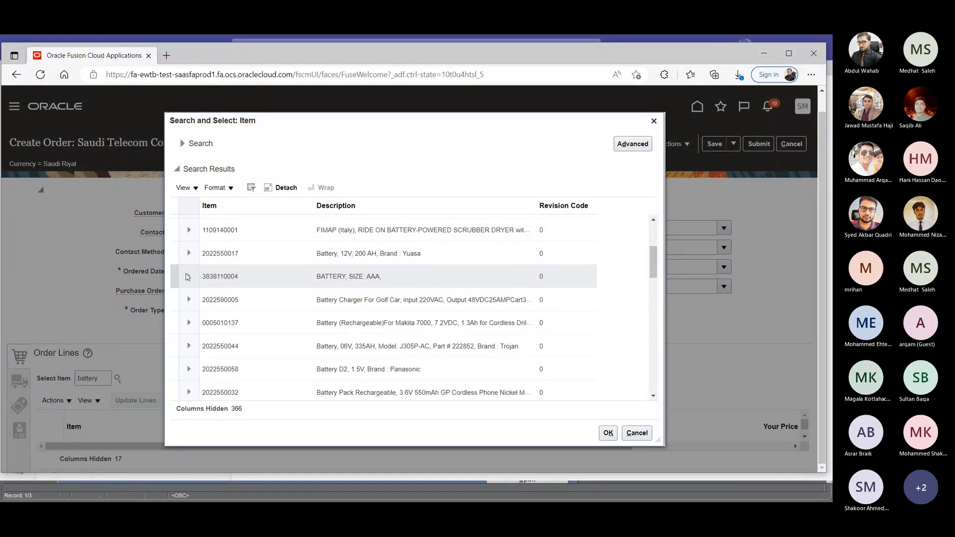
pyautogui.click(608, 433)
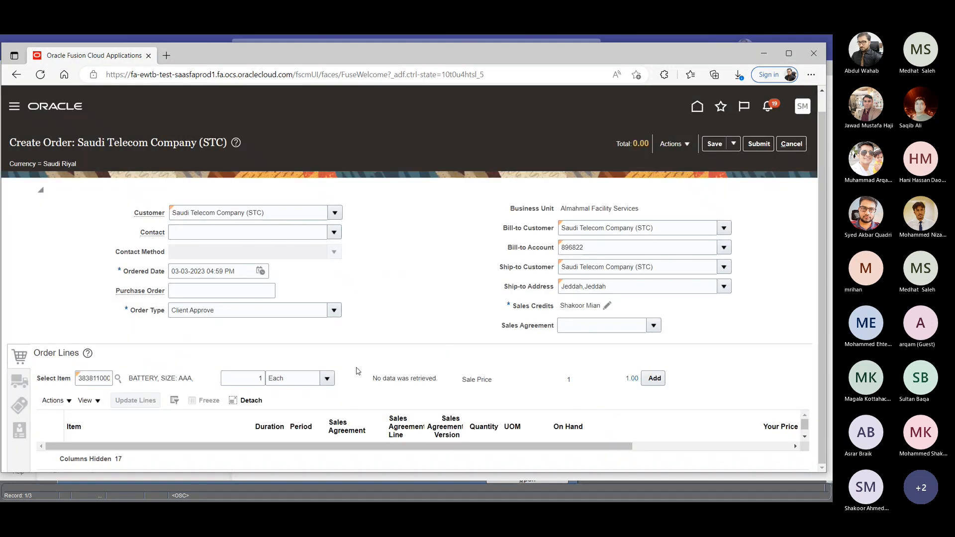
pyautogui.click(253, 382)
pyautogui.click(665, 378)
pyautogui.click(663, 379)
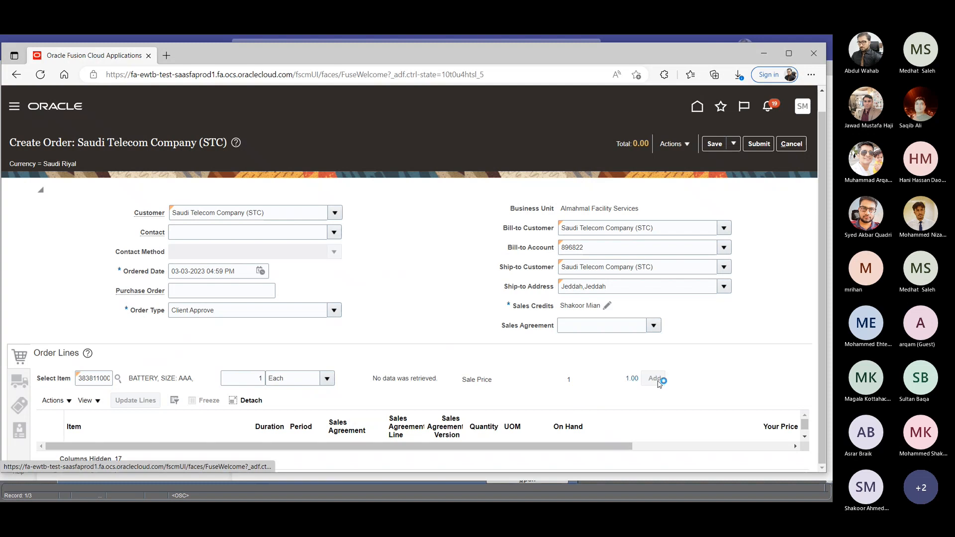
pyautogui.click(108, 374)
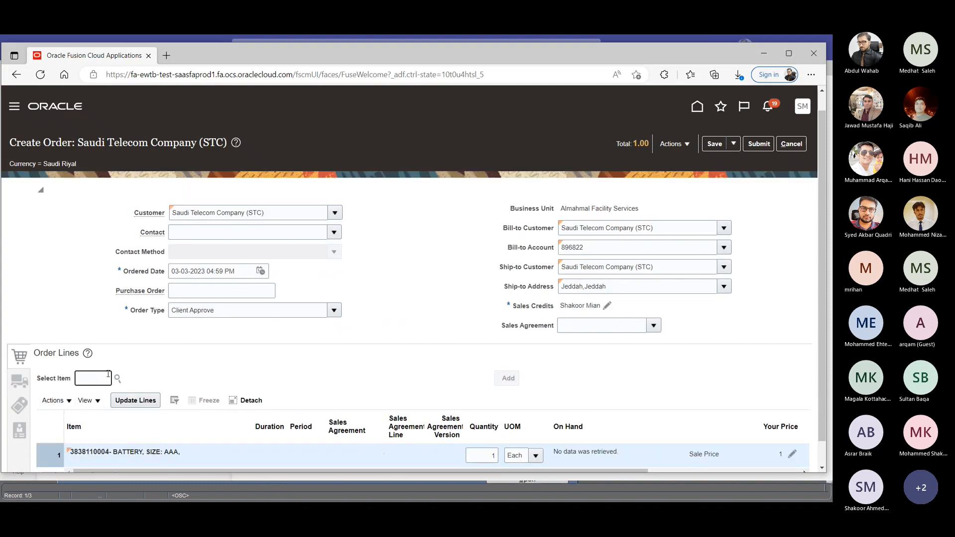
pyautogui.write('power su')
pyautogui.write('ppl')
pyautogui.write('y')
pyautogui.scroll(-2, 102, 249)
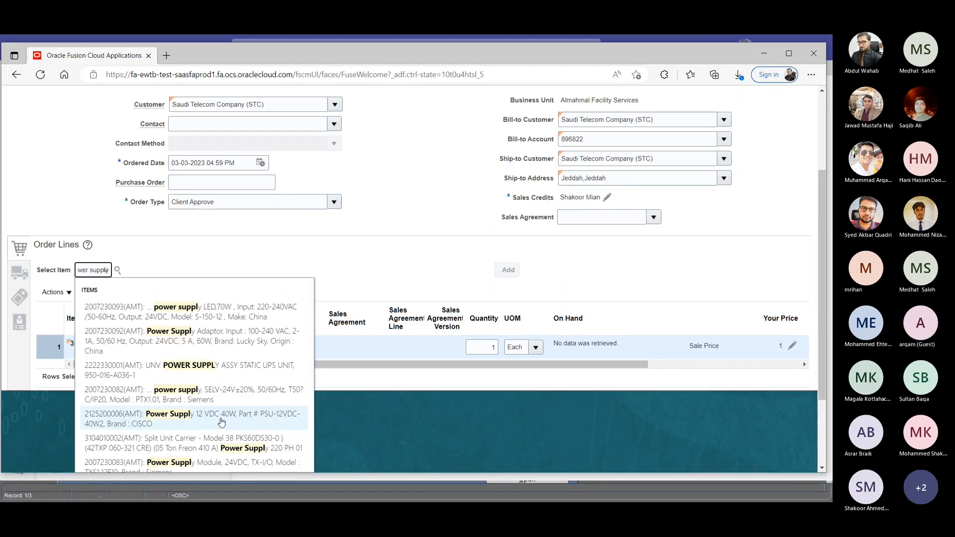
pyautogui.scroll(2, 118, 264)
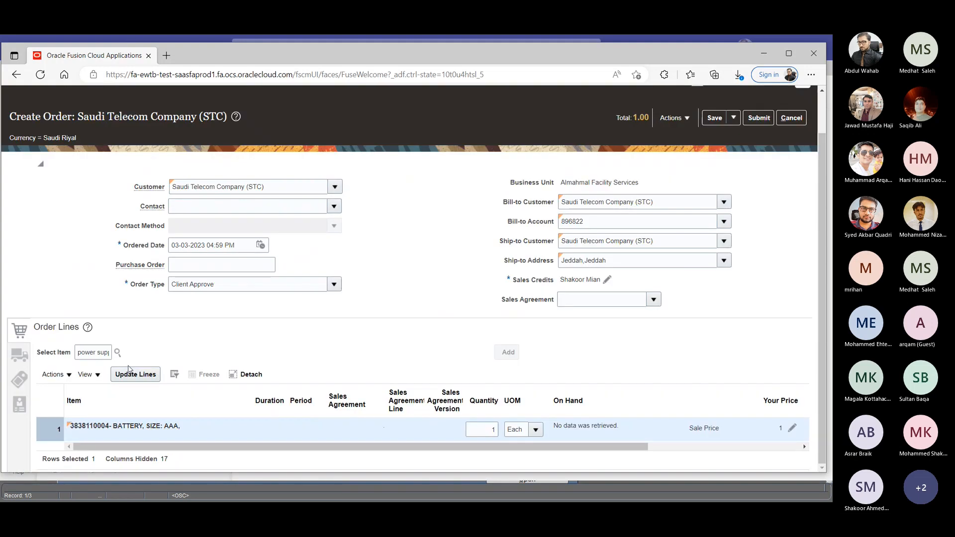
pyautogui.click(118, 353)
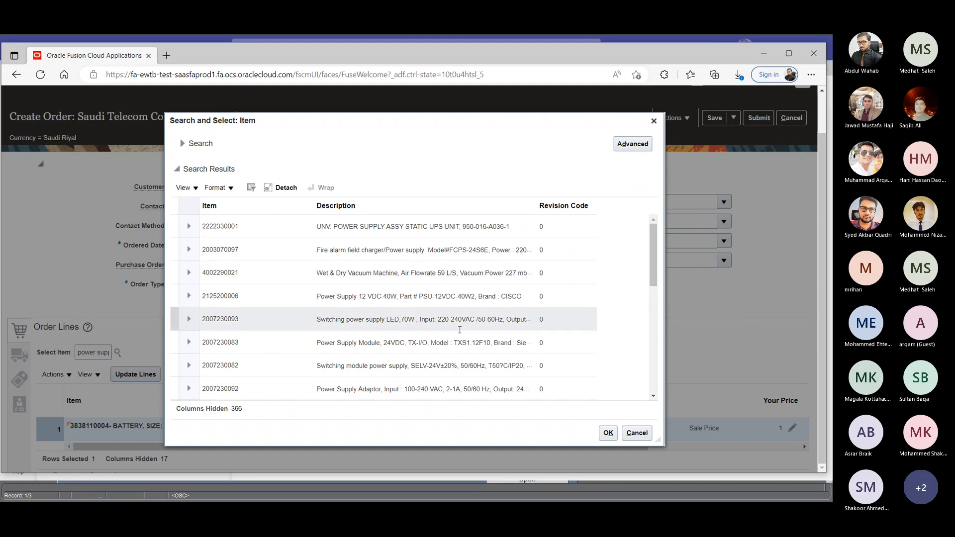
pyautogui.click(249, 345)
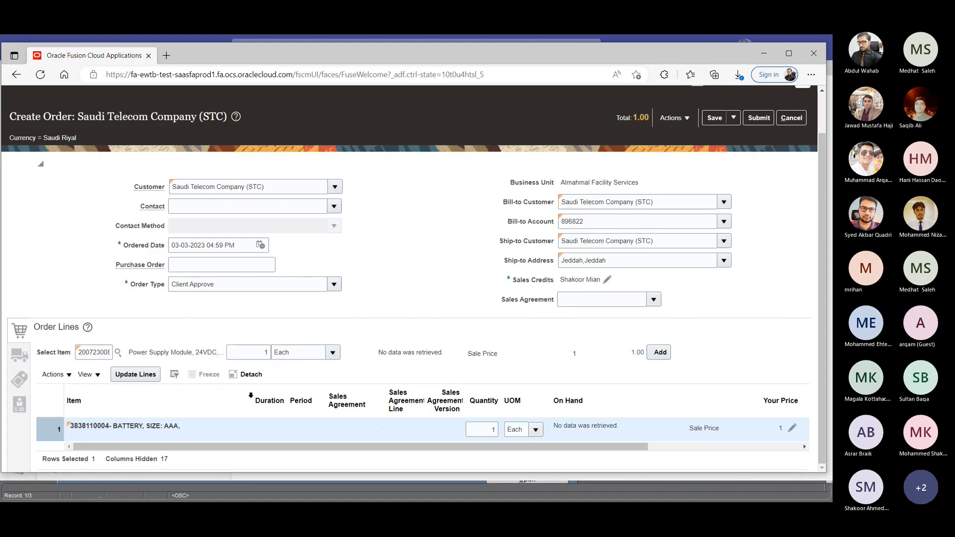
pyautogui.click(660, 353)
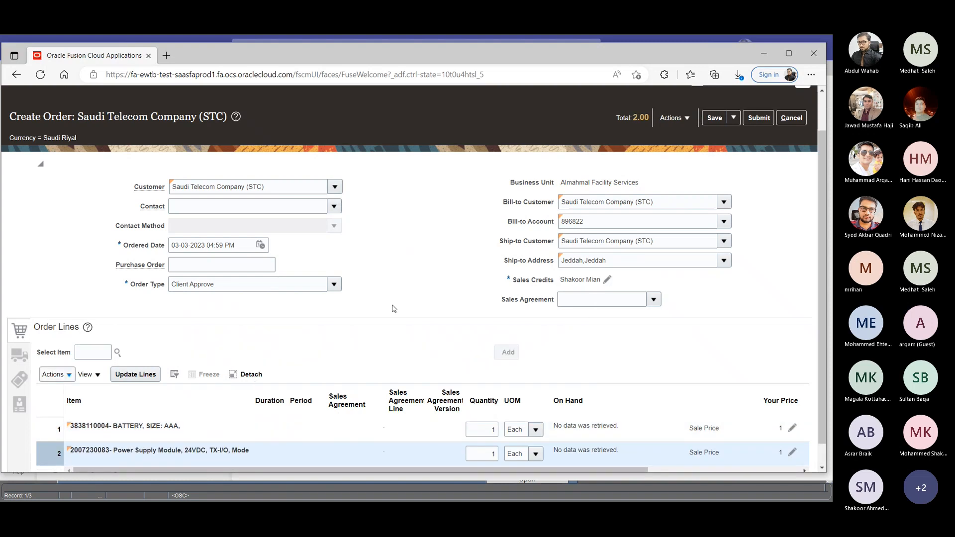
# - Review the order line columns and check the project number in the order's additional information, closing it without changes
pyautogui.click(112, 376)
pyautogui.scroll(-1, 525, 409)
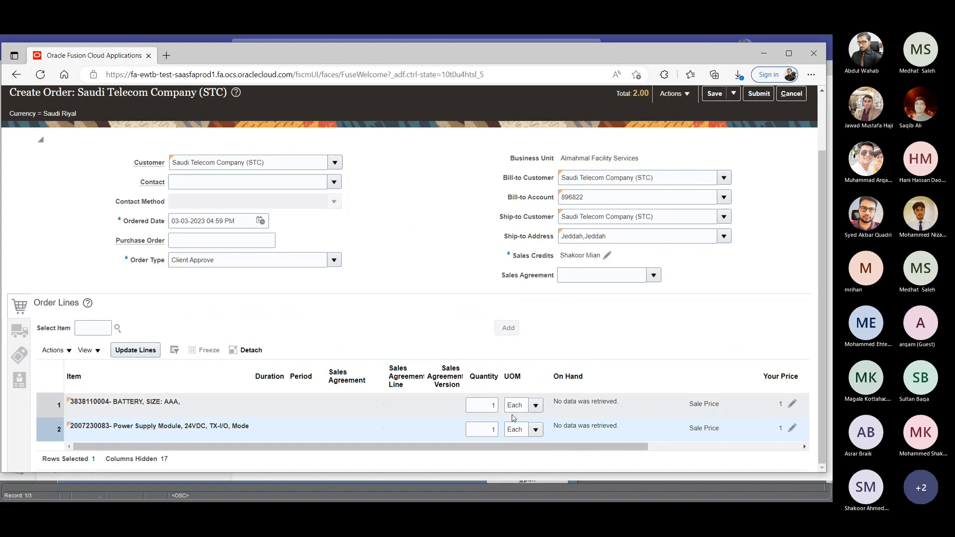
pyautogui.moveTo(621, 447); pyautogui.dragTo(705, 446)
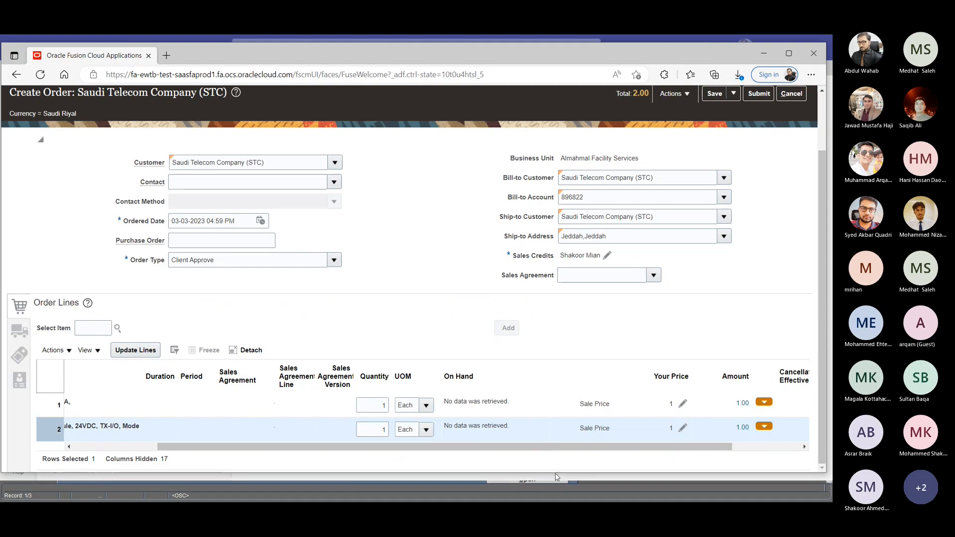
pyautogui.moveTo(327, 446); pyautogui.dragTo(395, 448)
pyautogui.moveTo(575, 447); pyautogui.dragTo(423, 447)
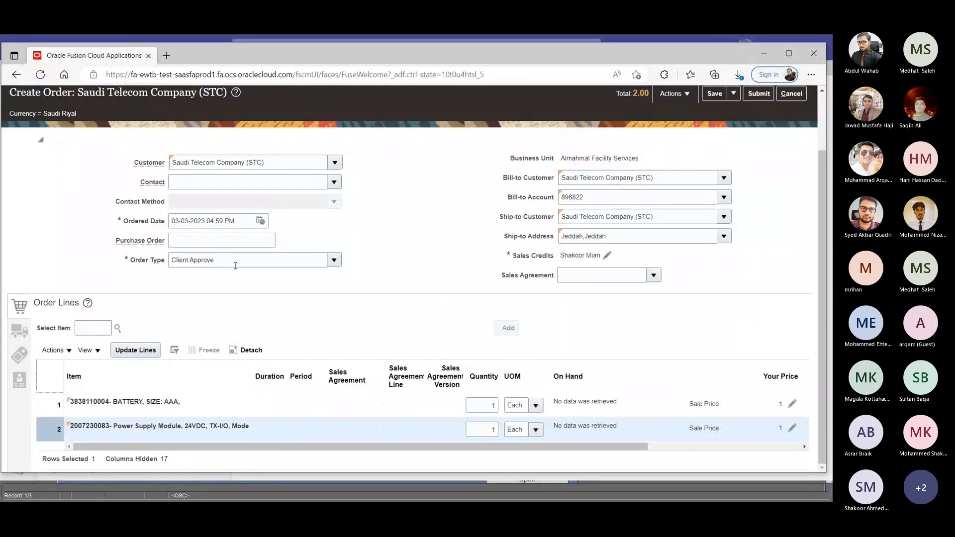
pyautogui.click(675, 93)
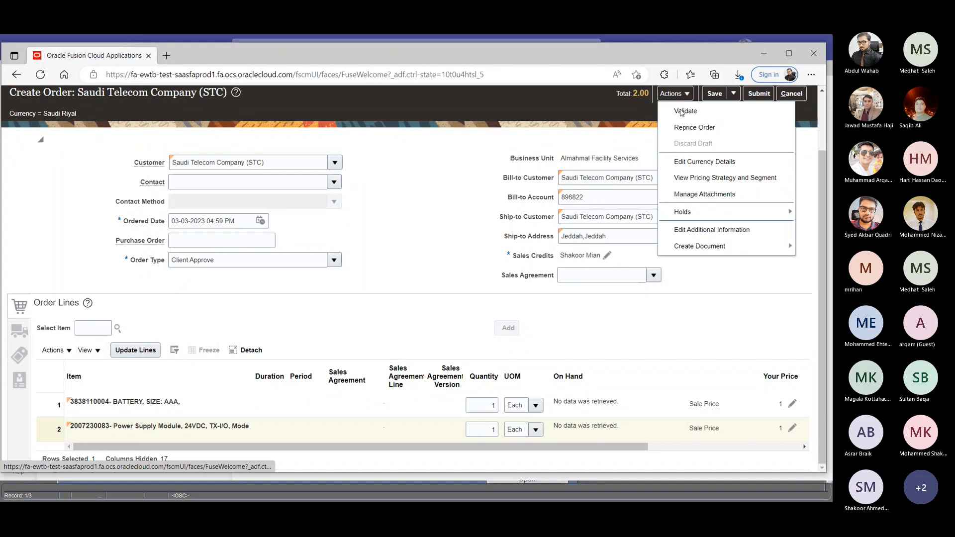
pyautogui.click(722, 230)
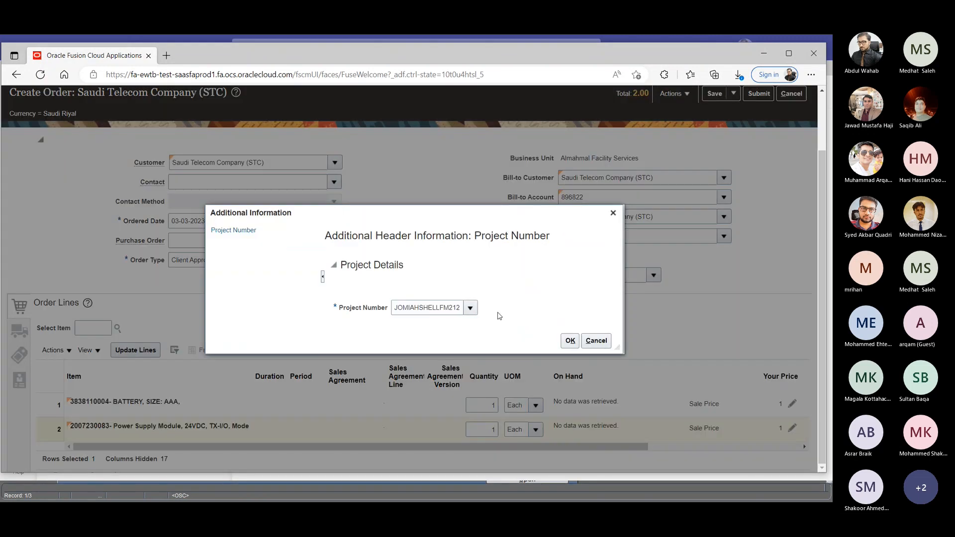
pyautogui.click(597, 341)
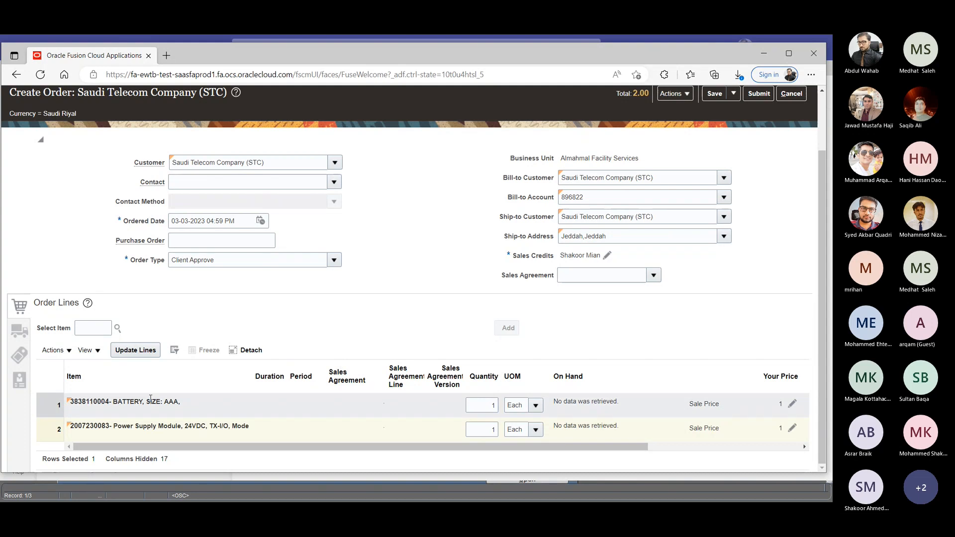
# - In the shipment supply details, set the supplier to Hope Way Establishment and the supplier site to Hope Way Est
pyautogui.click(21, 332)
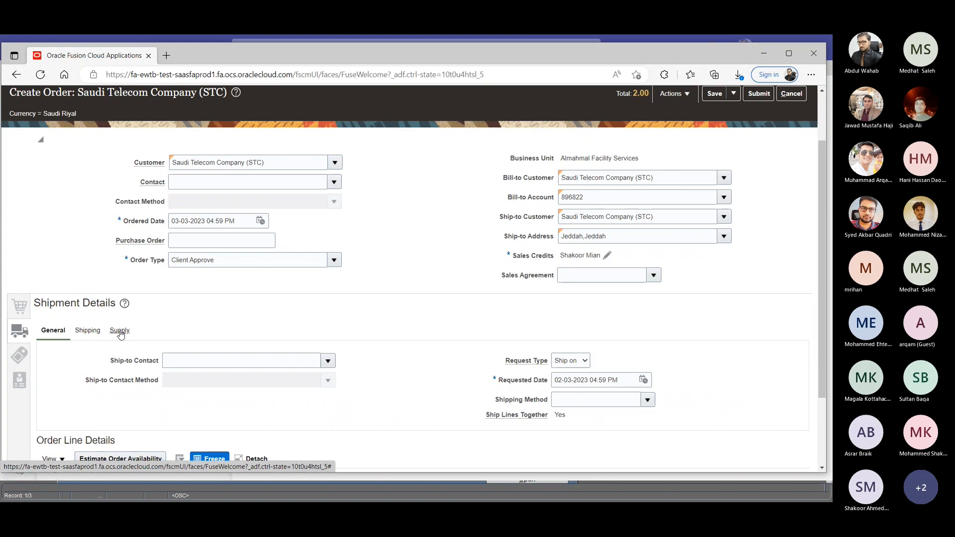
pyautogui.click(120, 331)
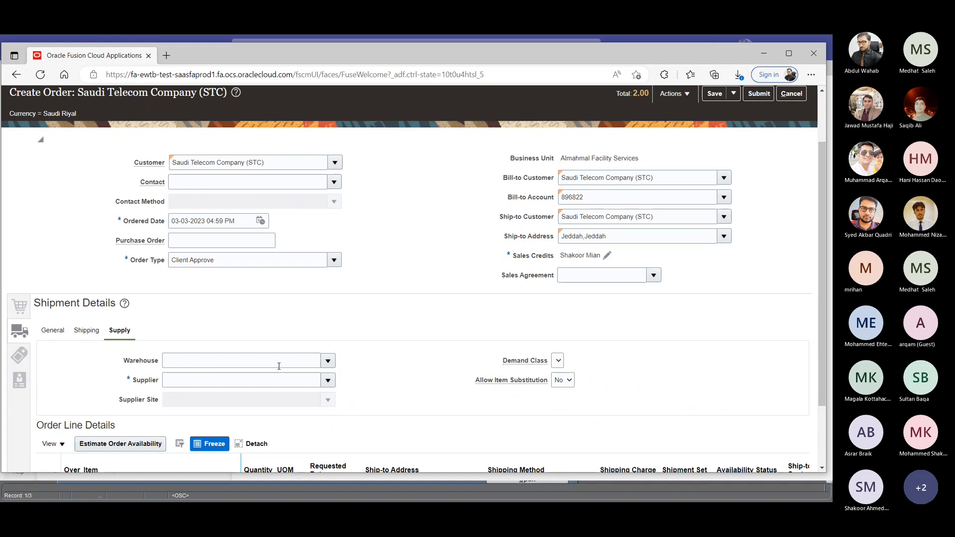
pyautogui.click(328, 380)
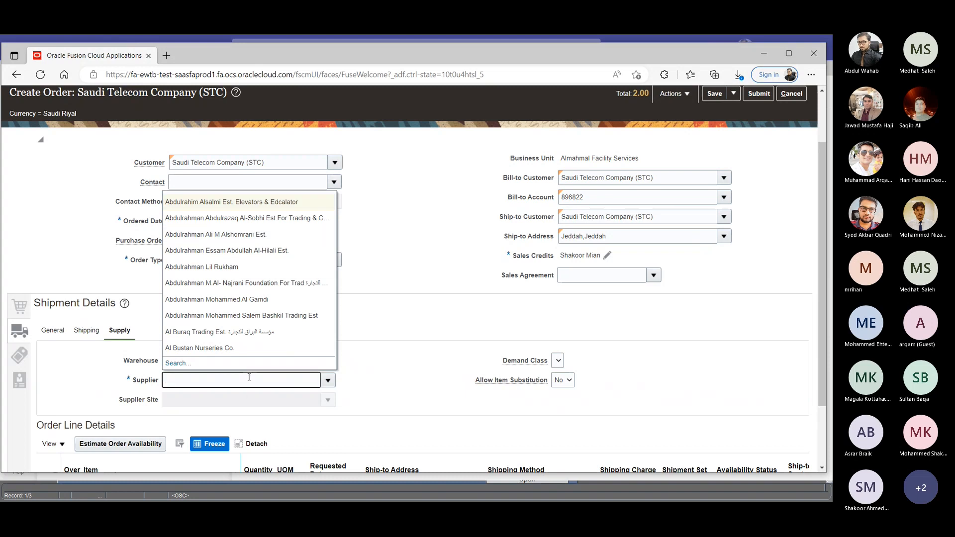
pyautogui.click(416, 341)
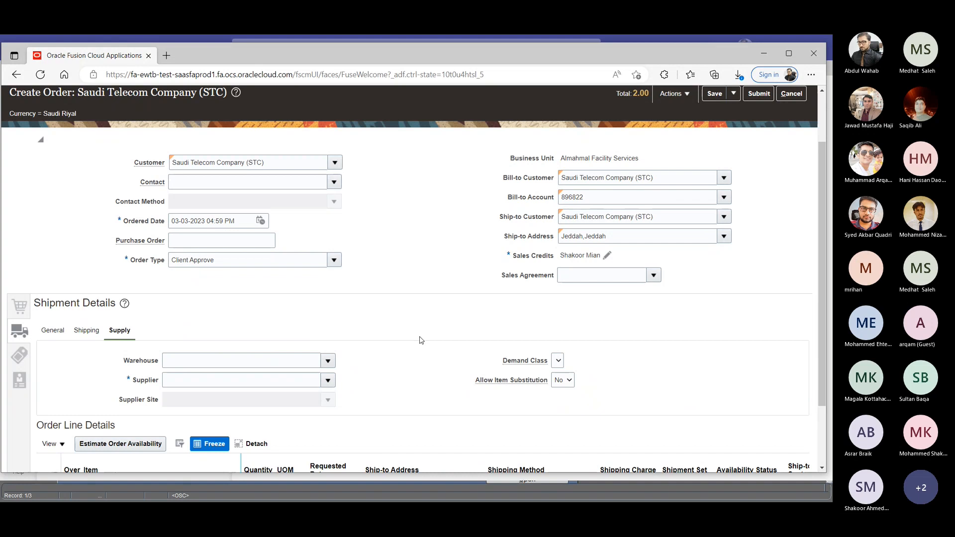
pyautogui.click(216, 383)
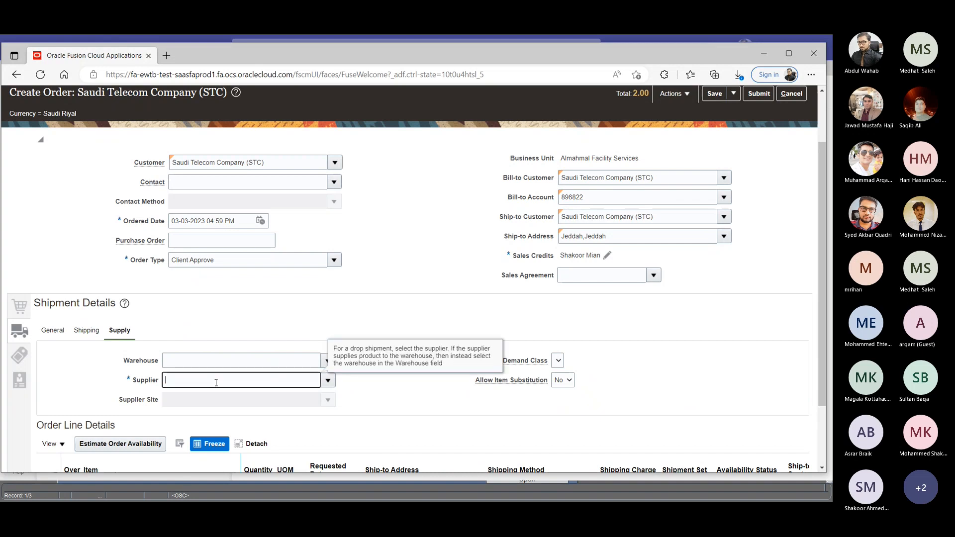
pyautogui.write('Hope')
pyautogui.press('Tab')
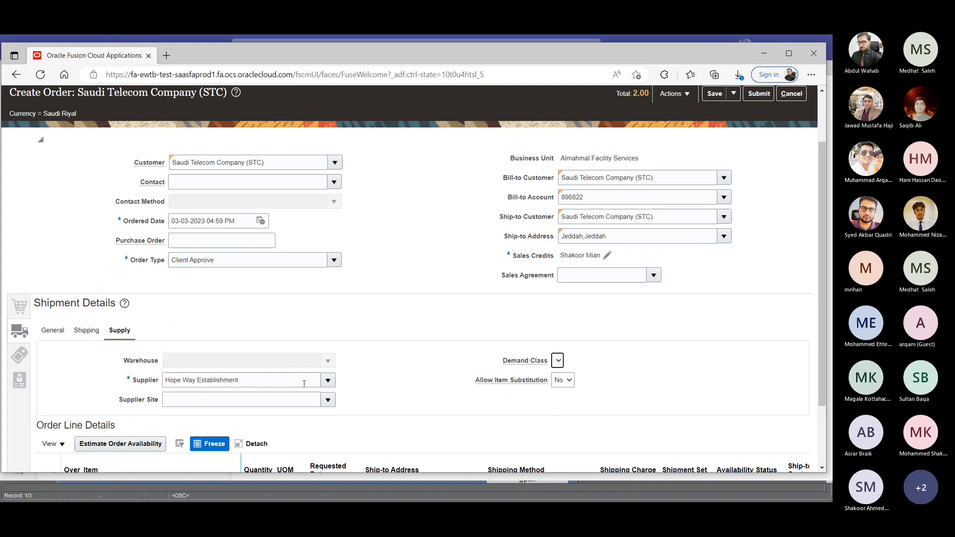
pyautogui.click(222, 405)
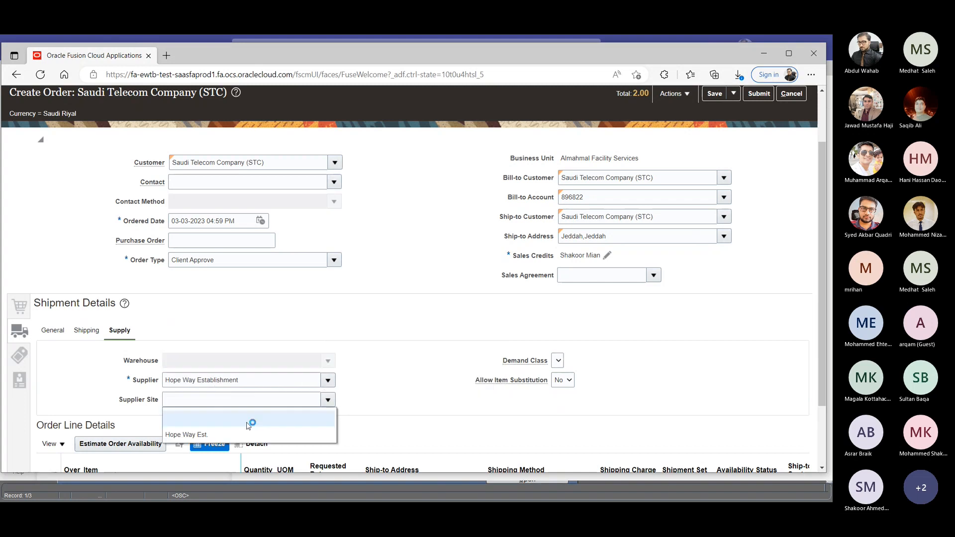
pyautogui.click(222, 435)
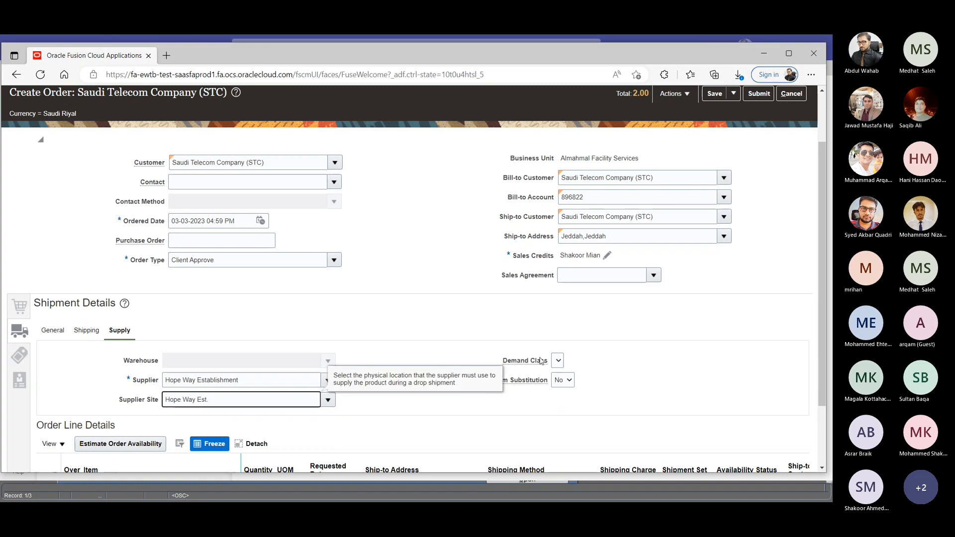
# - Save the sales order as a draft and highlight its order number in the heading
pyautogui.scroll(-2, 223, 428)
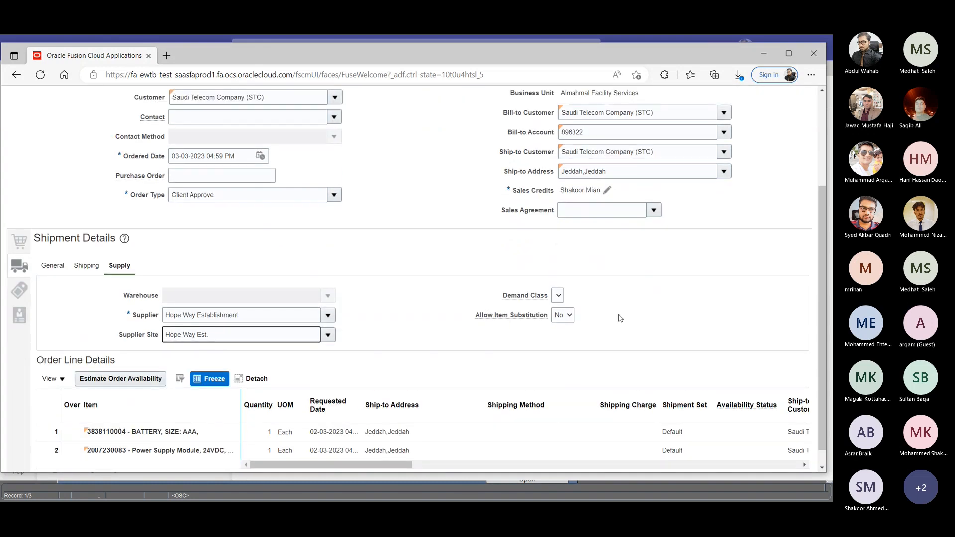
pyautogui.scroll(3, 620, 318)
pyautogui.click(715, 164)
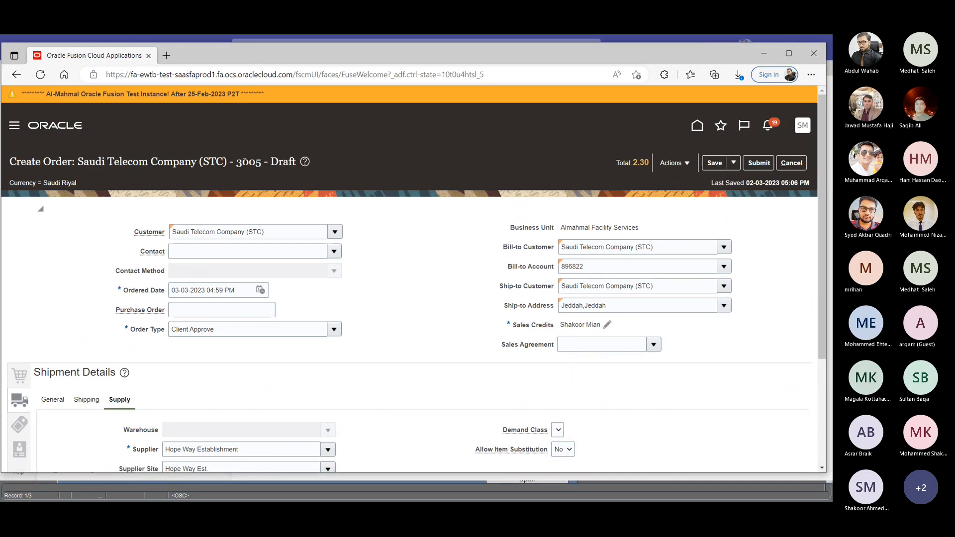
pyautogui.moveTo(235, 162); pyautogui.dragTo(261, 165)
pyautogui.click(269, 160)
pyautogui.hotkey('alt', 'Tab')
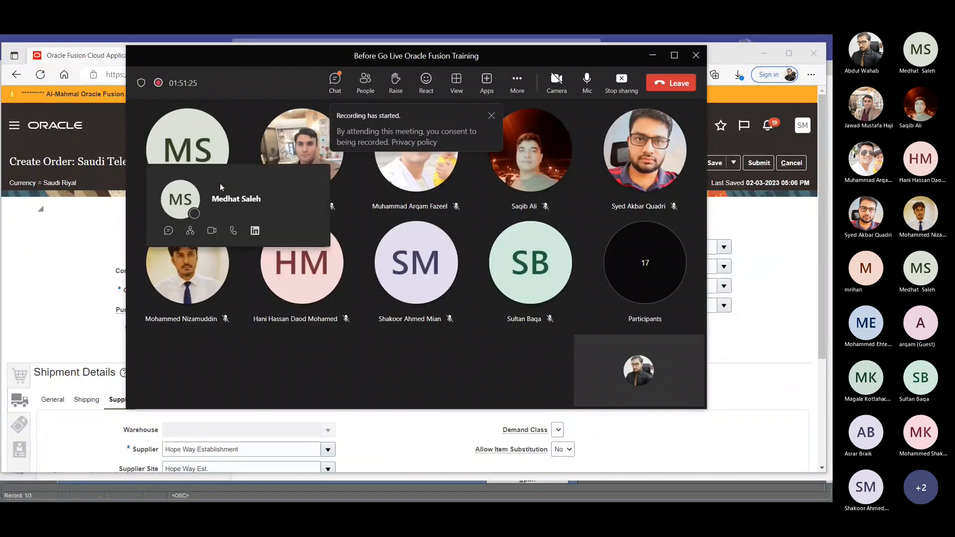
pyautogui.hotkey('alt', 'Tab')
pyautogui.scroll(-1, 438, 234)
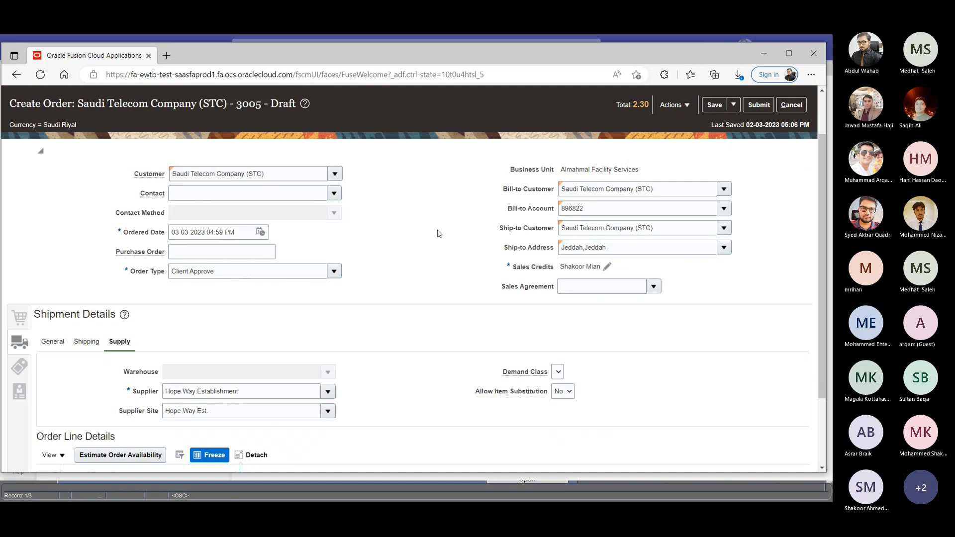
# - Open an empty browser tab beside the order and return to the sales order
pyautogui.rightClick(133, 60)
pyautogui.click(158, 69)
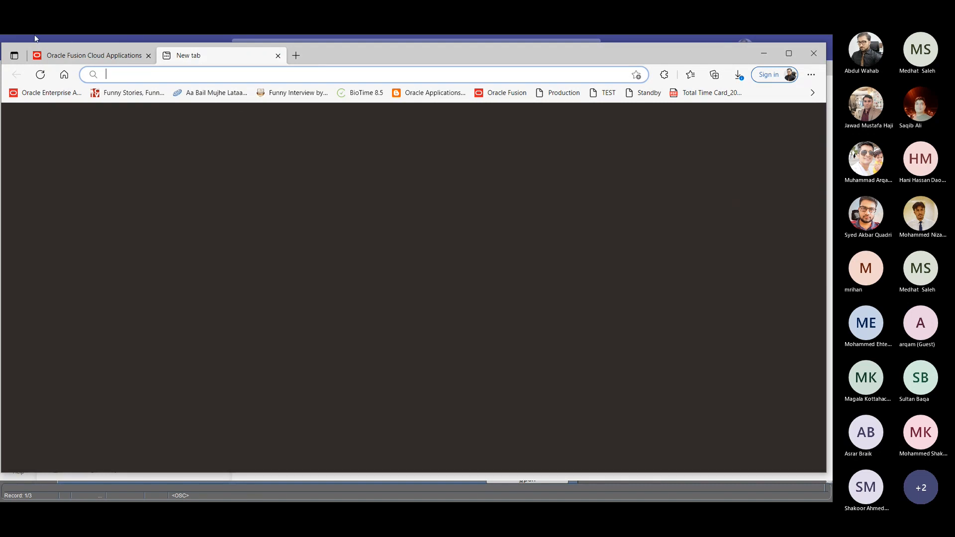
pyautogui.click(50, 55)
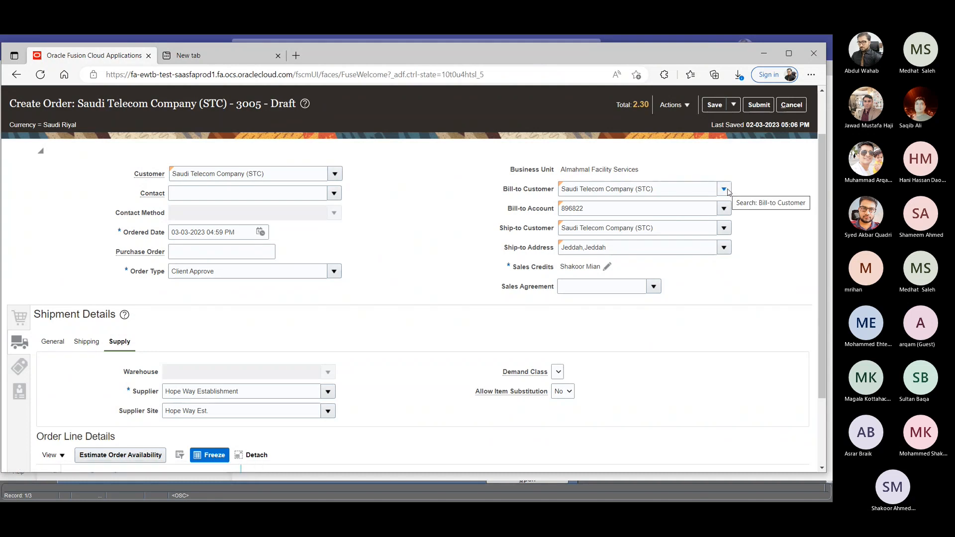
# - Review the shipment columns of the order line details and save the draft order again
pyautogui.scroll(-2, 381, 450)
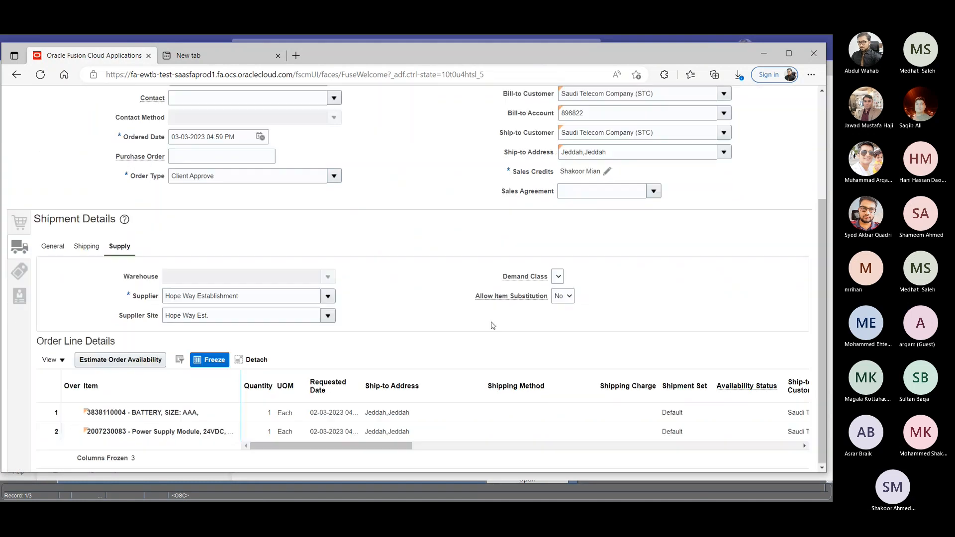
pyautogui.moveTo(369, 446); pyautogui.dragTo(441, 252)
pyautogui.scroll(3, 441, 252)
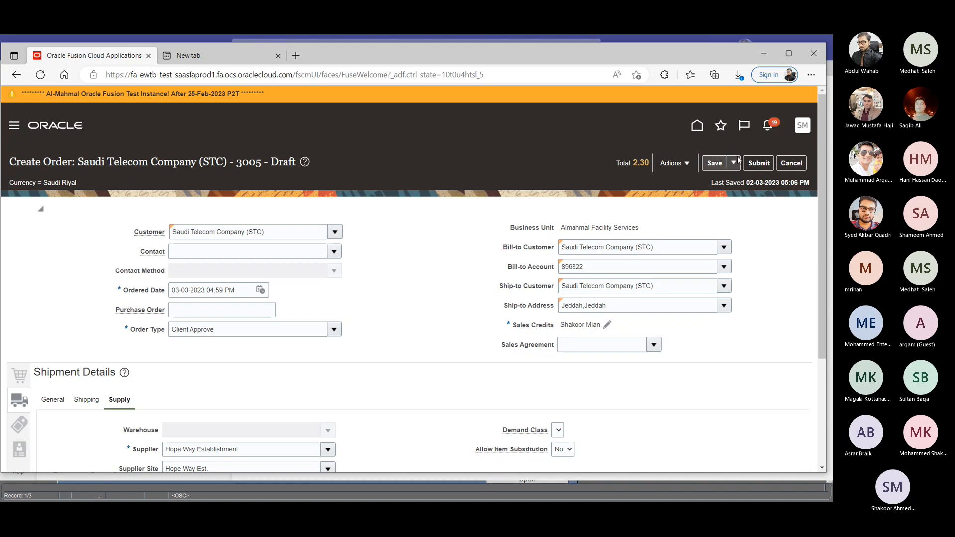
pyautogui.click(714, 164)
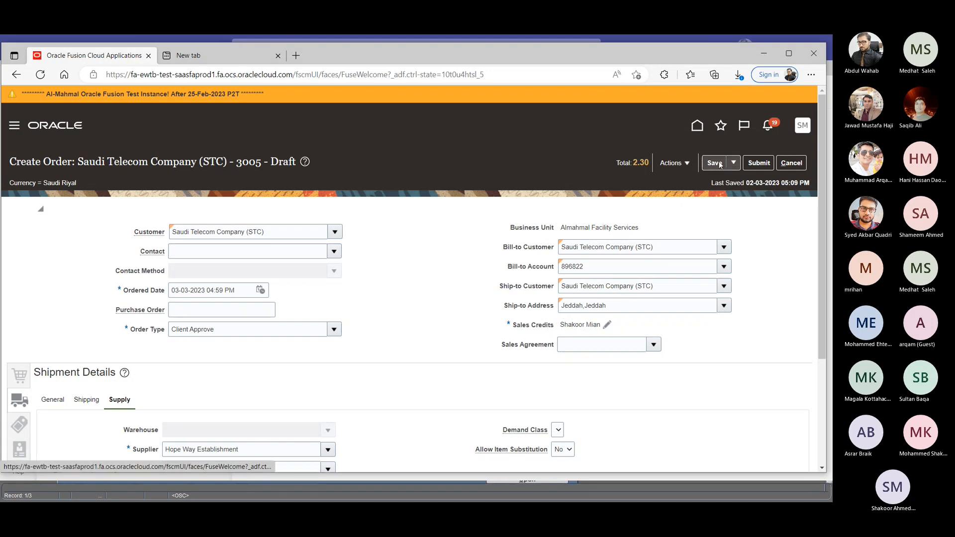
# - Check the actions available for the order, its order lines and its shipment supply details
pyautogui.click(670, 168)
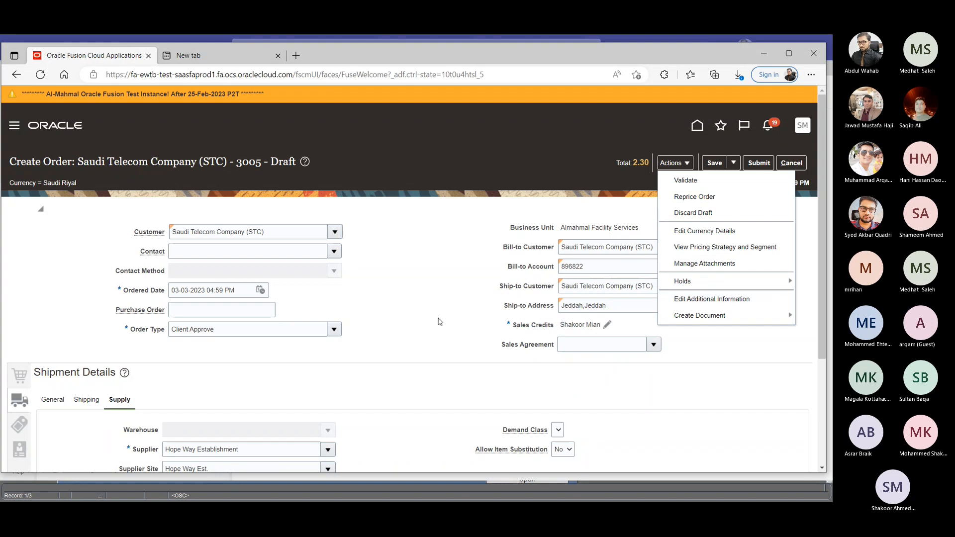
pyautogui.scroll(-3, 445, 315)
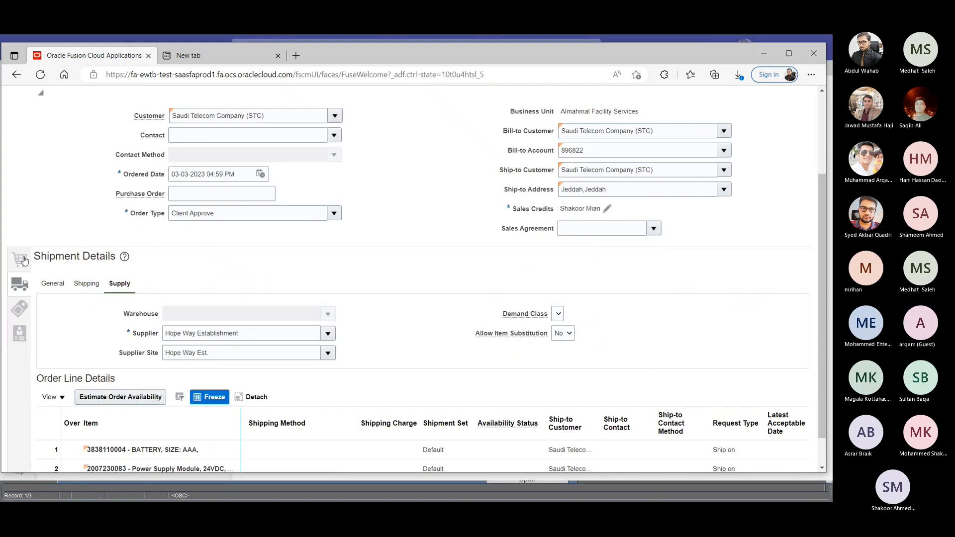
pyautogui.click(28, 260)
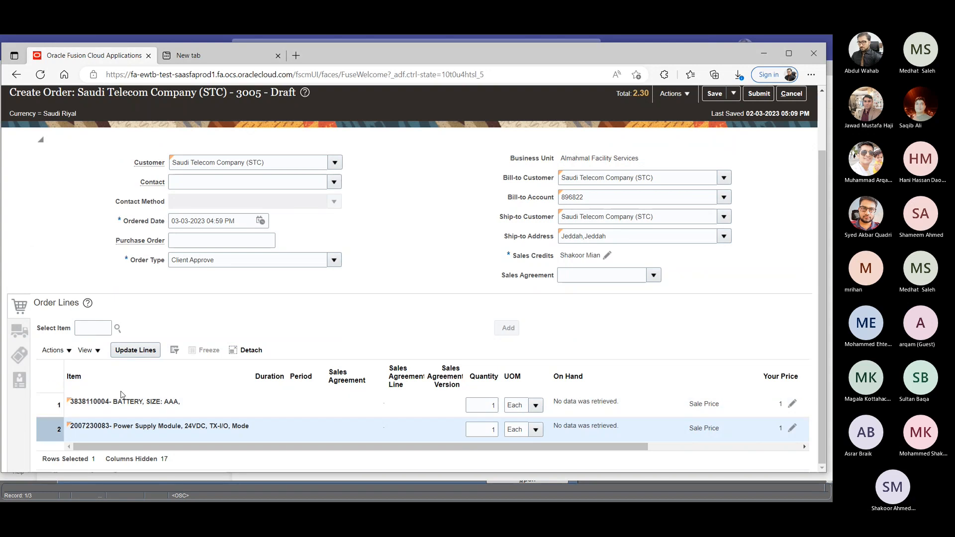
pyautogui.click(18, 334)
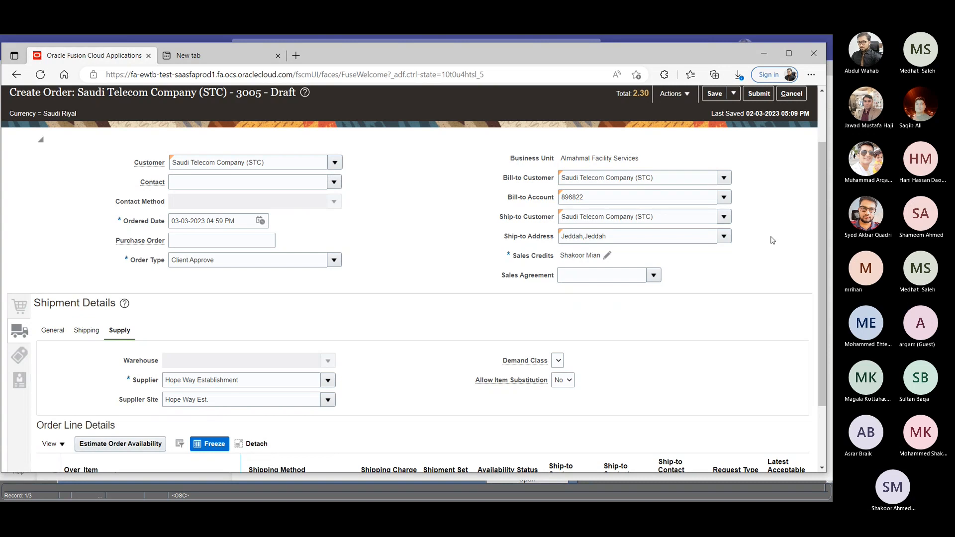
pyautogui.scroll(2, 771, 240)
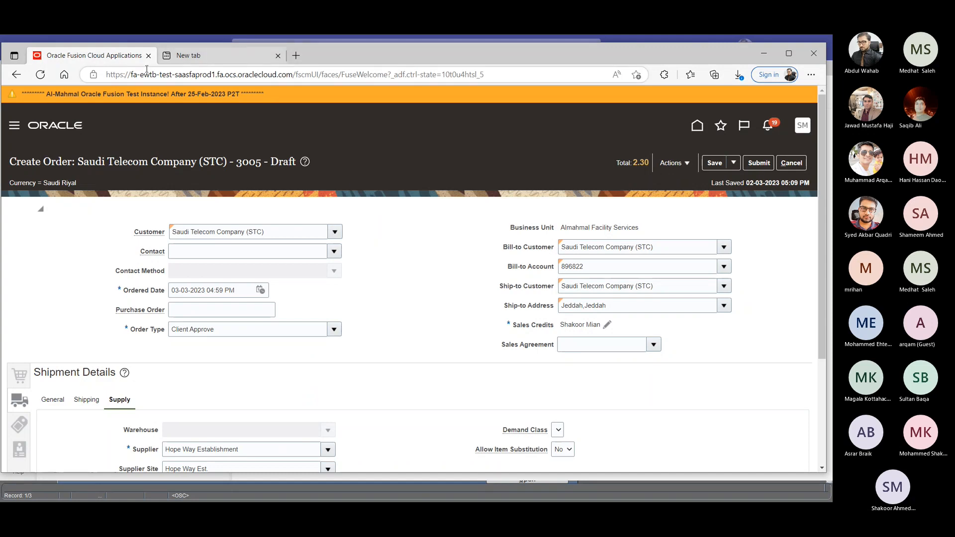
# - Open Reports and Analytics from the Oracle home page in a duplicate of the order's browser tab
pyautogui.rightClick(132, 56)
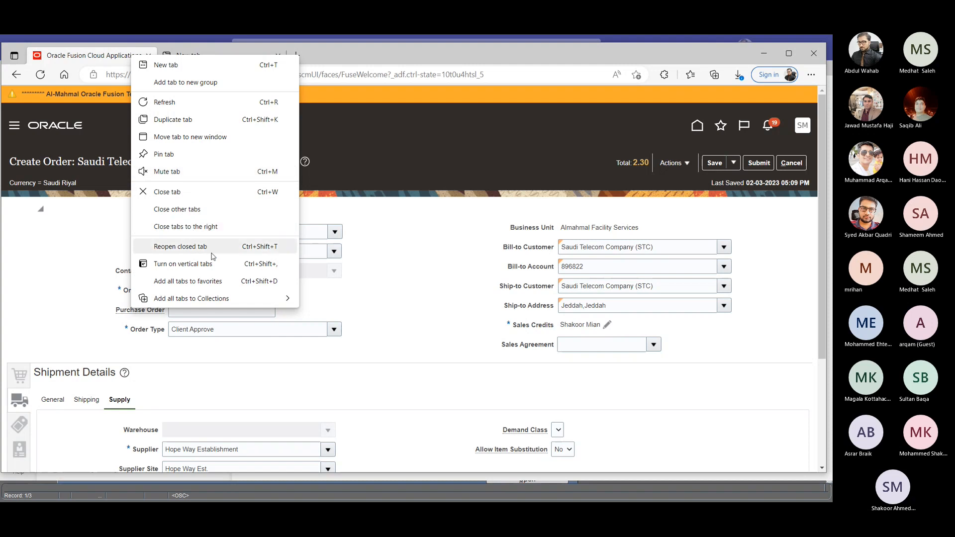
pyautogui.click(203, 122)
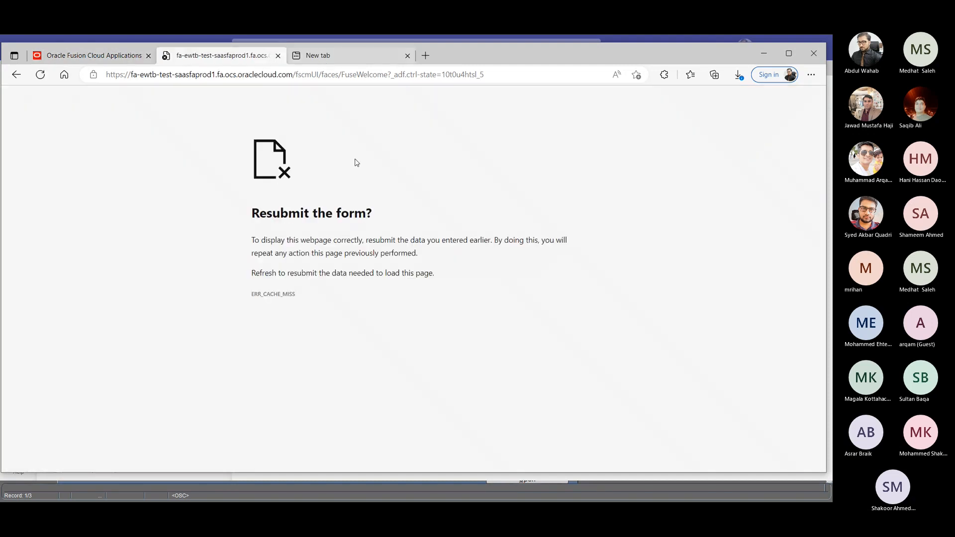
pyautogui.click(301, 75)
pyautogui.press('Return')
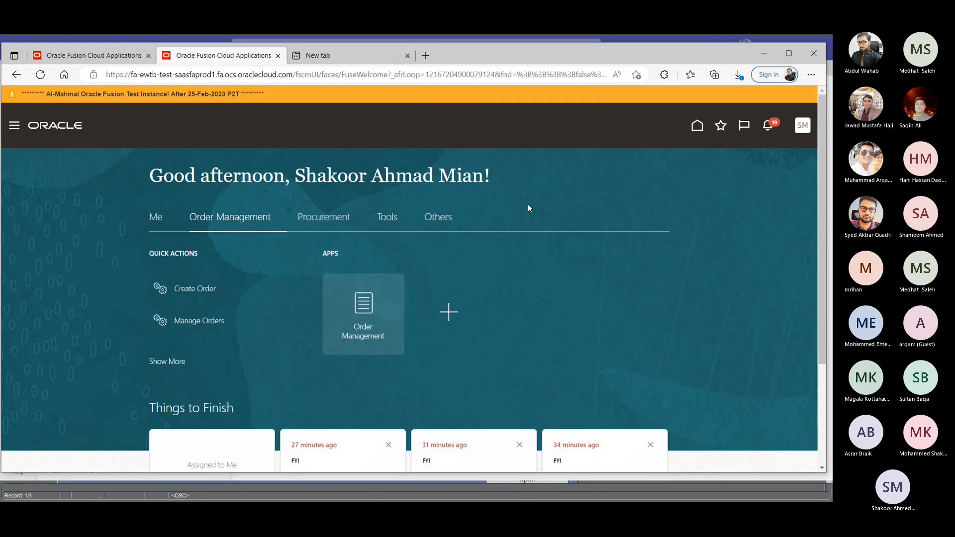
pyautogui.click(388, 217)
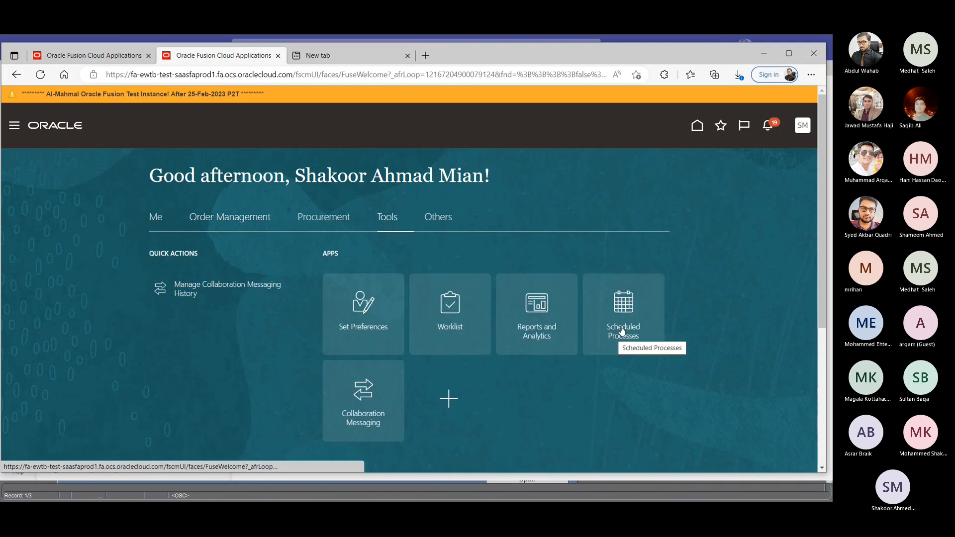
pyautogui.click(538, 313)
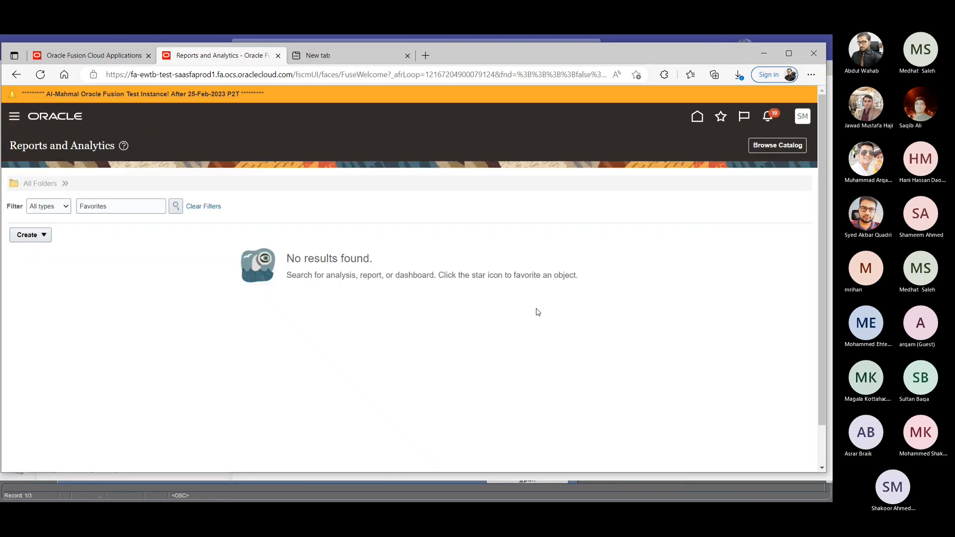
pyautogui.click(112, 56)
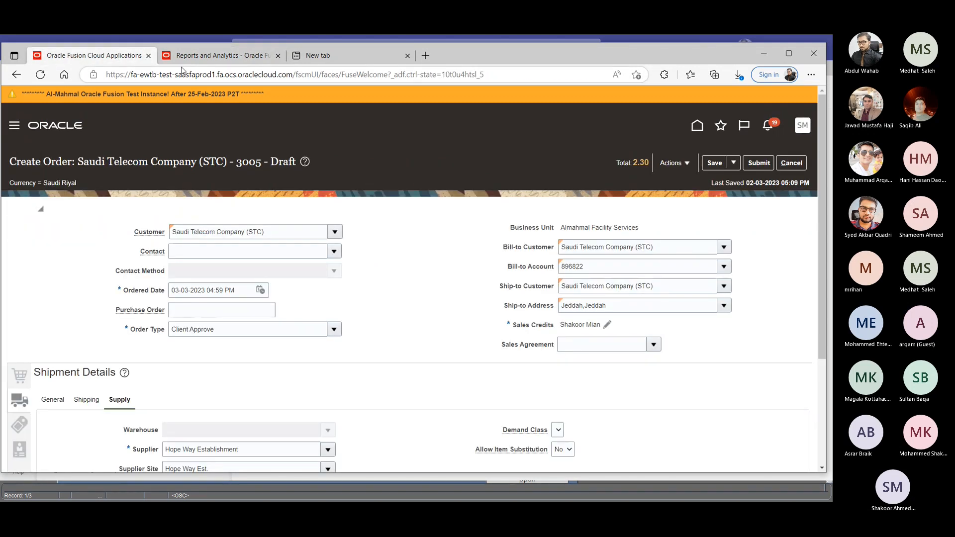
pyautogui.rightClick(171, 56)
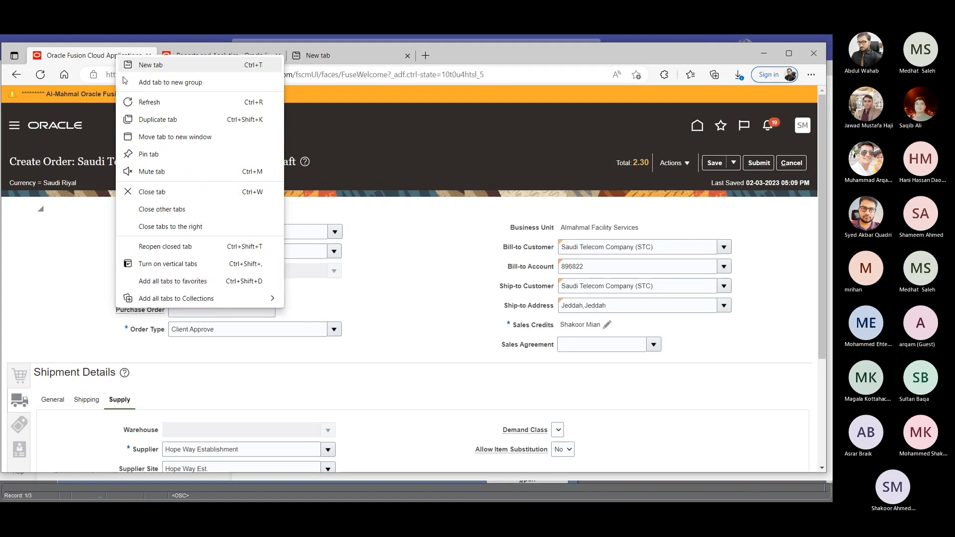
pyautogui.click(206, 48)
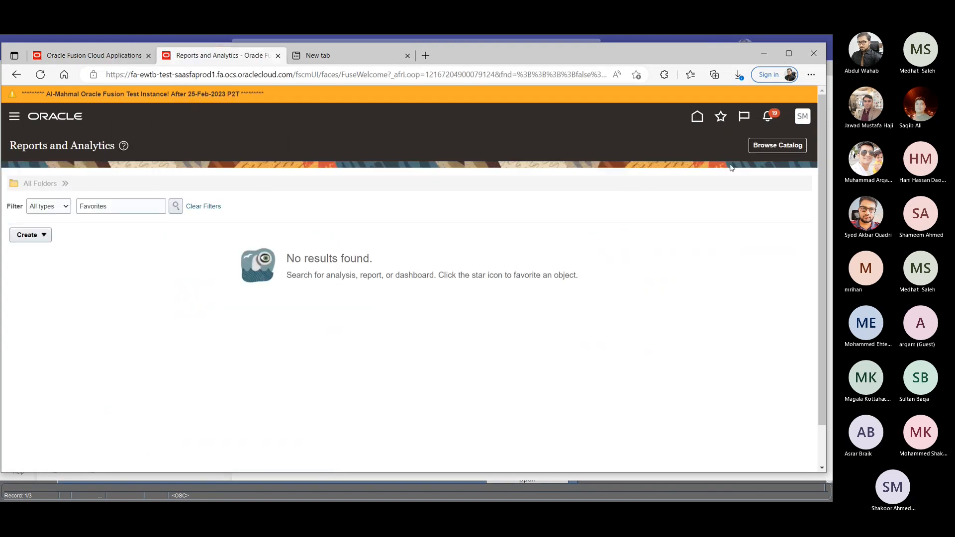
# - Browse the report catalog to Shared Folders > Custom > Supply Chain Management and open the ORDER SALE REPORT
pyautogui.click(777, 146)
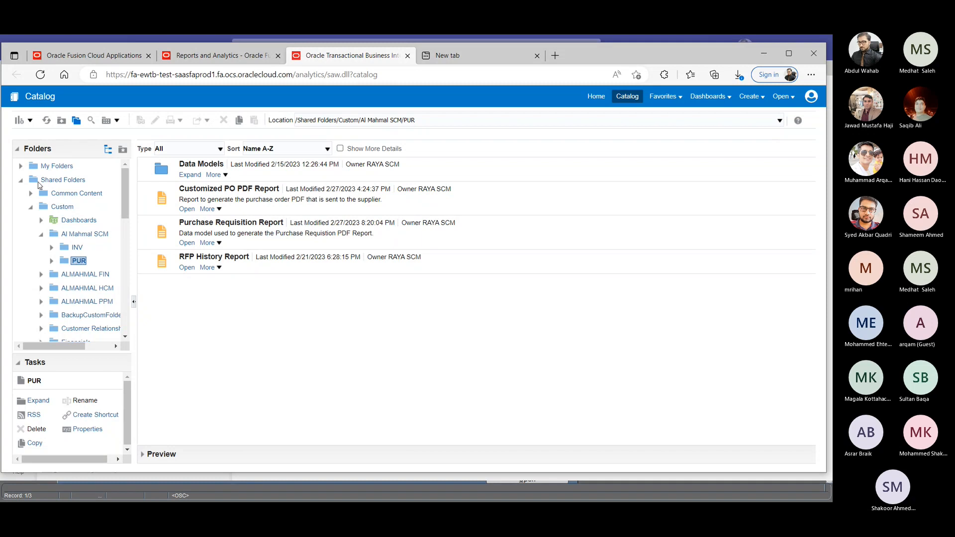
pyautogui.moveTo(127, 199); pyautogui.dragTo(123, 266)
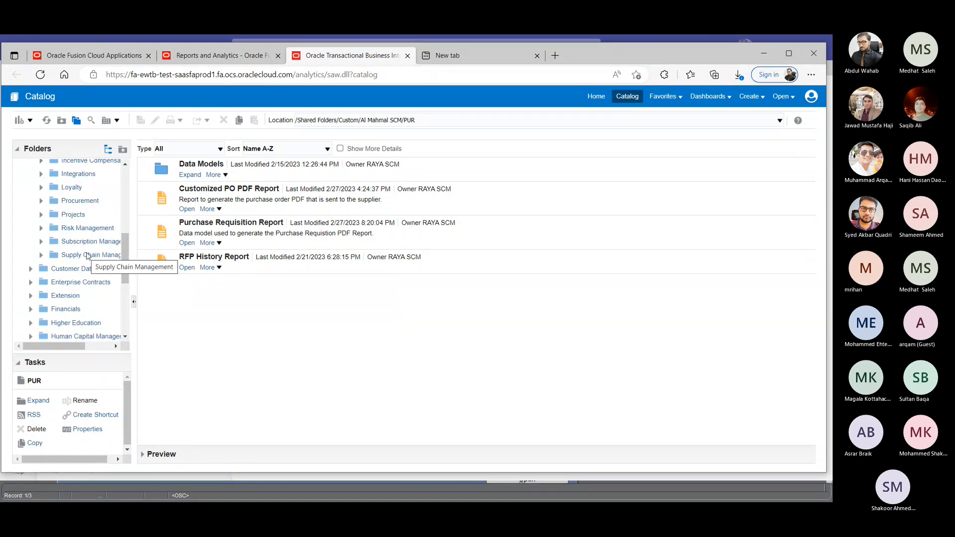
pyautogui.scroll(5, 86, 256)
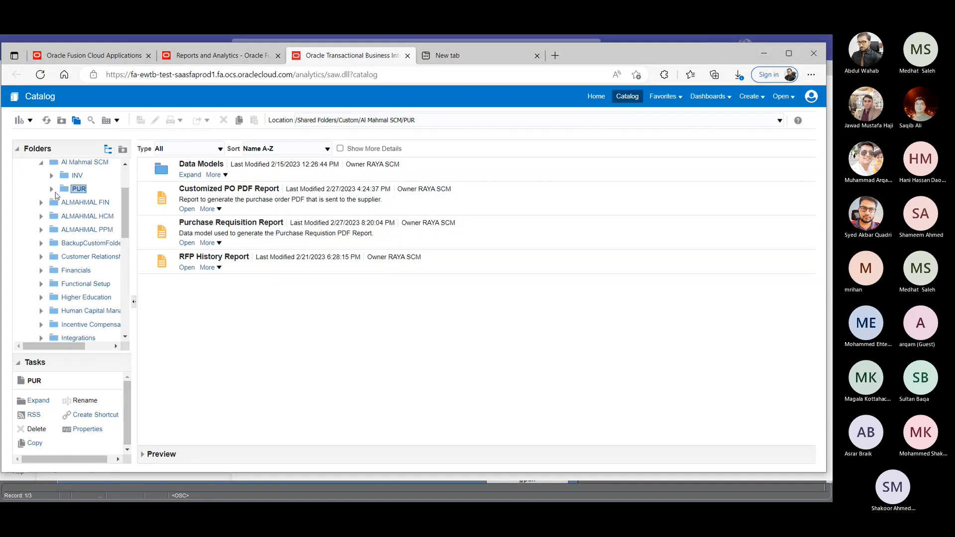
pyautogui.click(40, 162)
pyautogui.click(32, 164)
pyautogui.scroll(1, 47, 182)
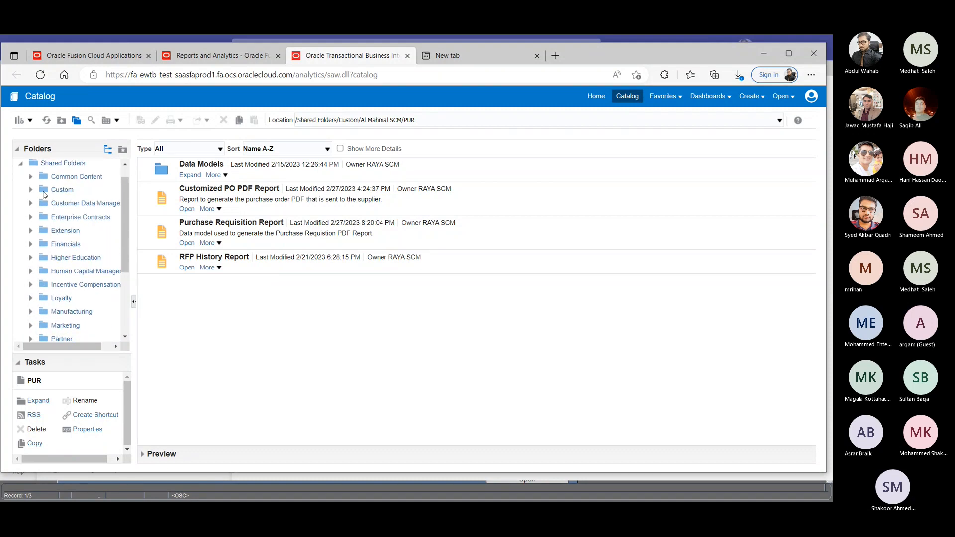
pyautogui.click(30, 191)
pyautogui.scroll(-6, 99, 247)
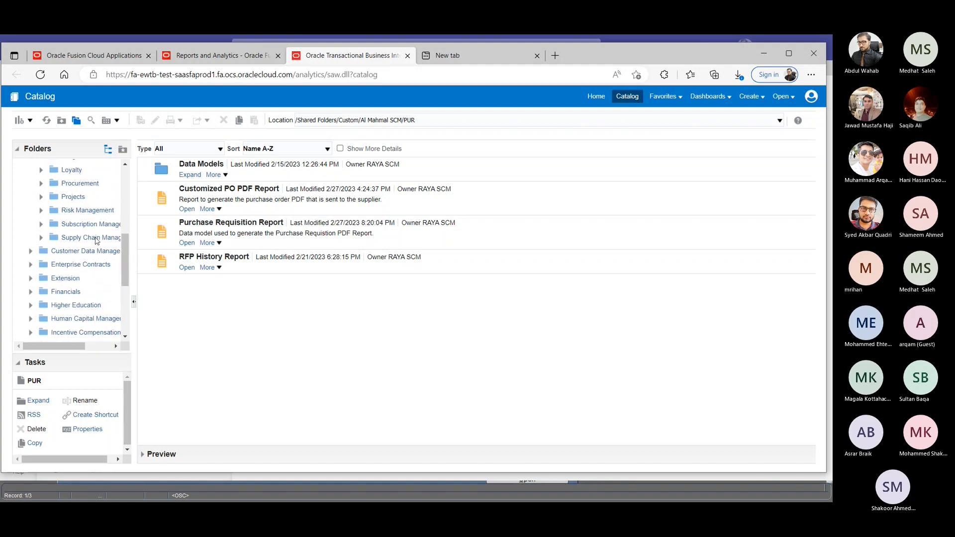
pyautogui.click(92, 238)
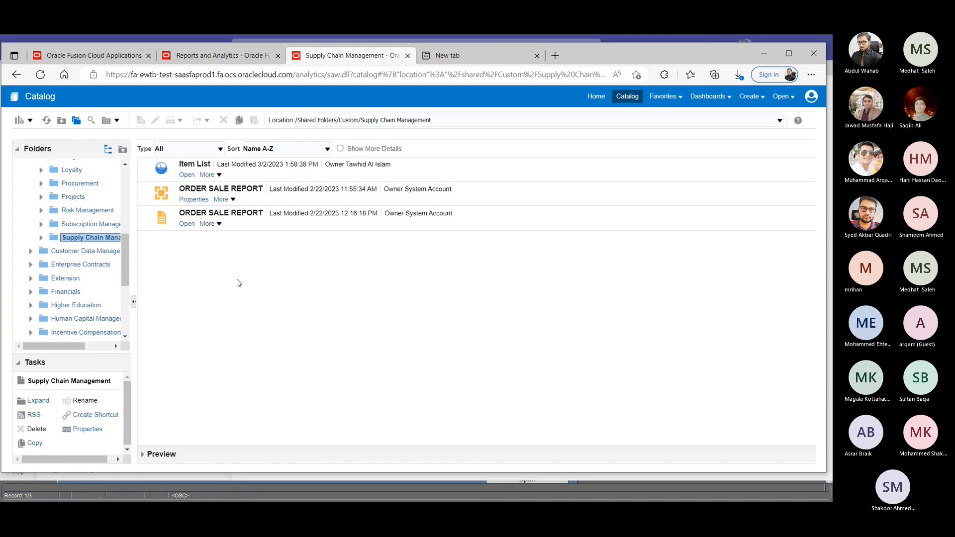
pyautogui.click(187, 224)
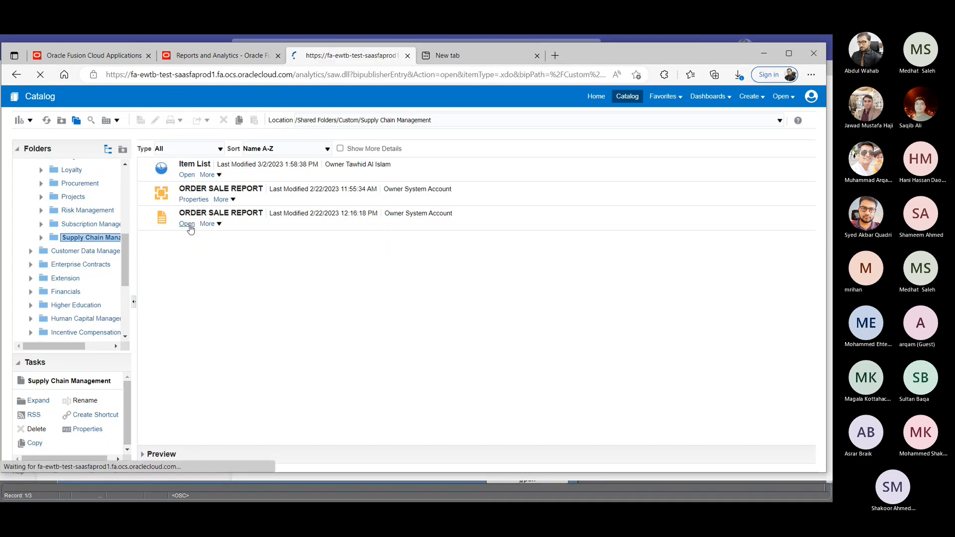
# - Run the ORDER SALE REPORT for the order number of the draft Saudi Telecom Company (STC) order
pyautogui.click(124, 55)
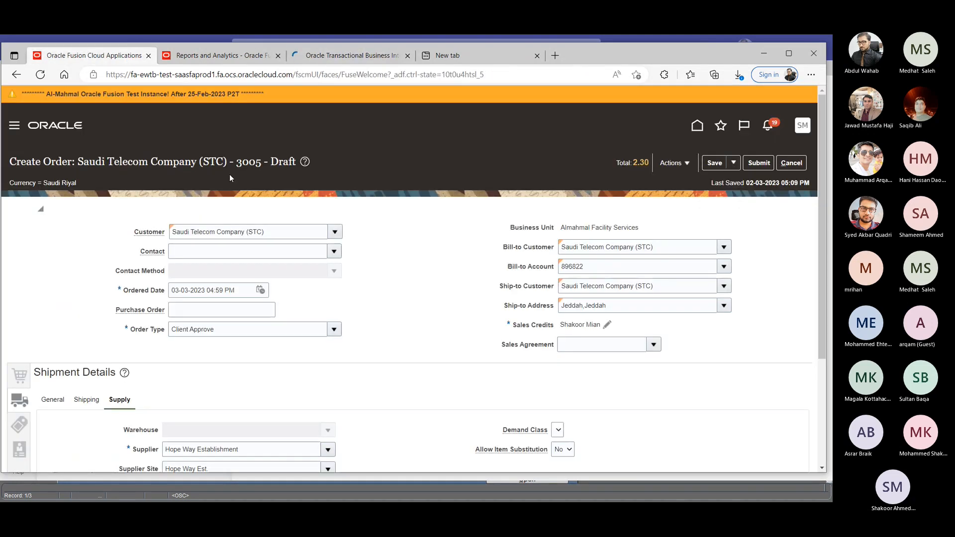
pyautogui.click(241, 57)
pyautogui.click(350, 55)
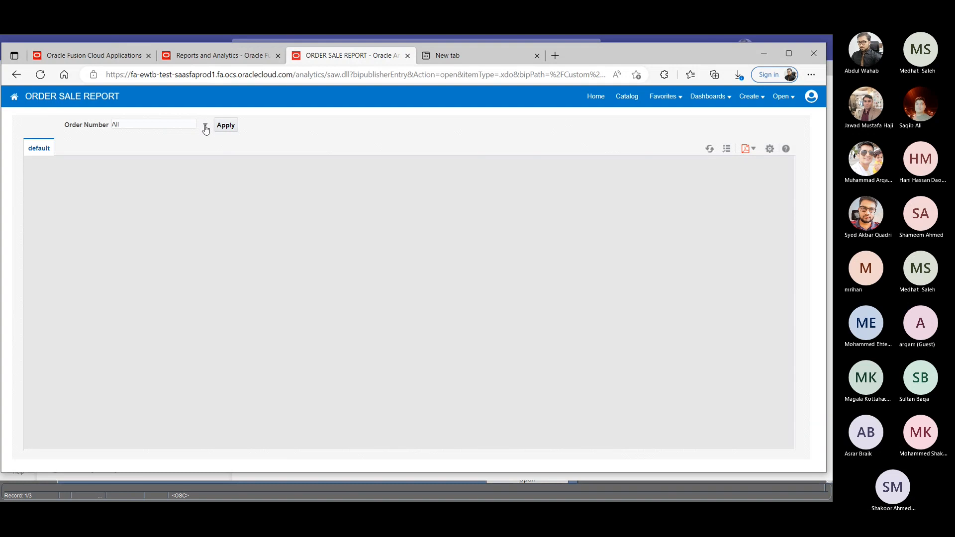
pyautogui.click(205, 125)
pyautogui.scroll(-10, 168, 203)
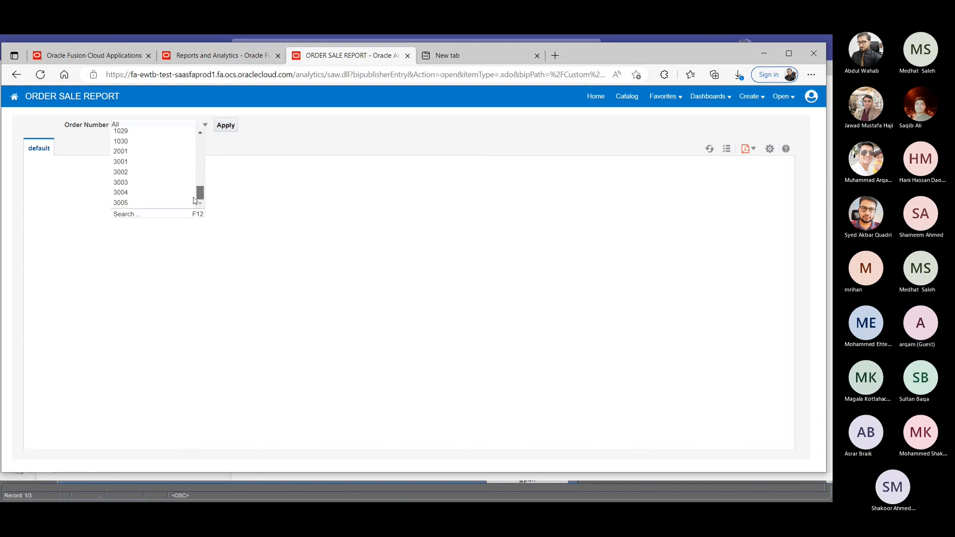
pyautogui.click(148, 204)
pyautogui.click(225, 126)
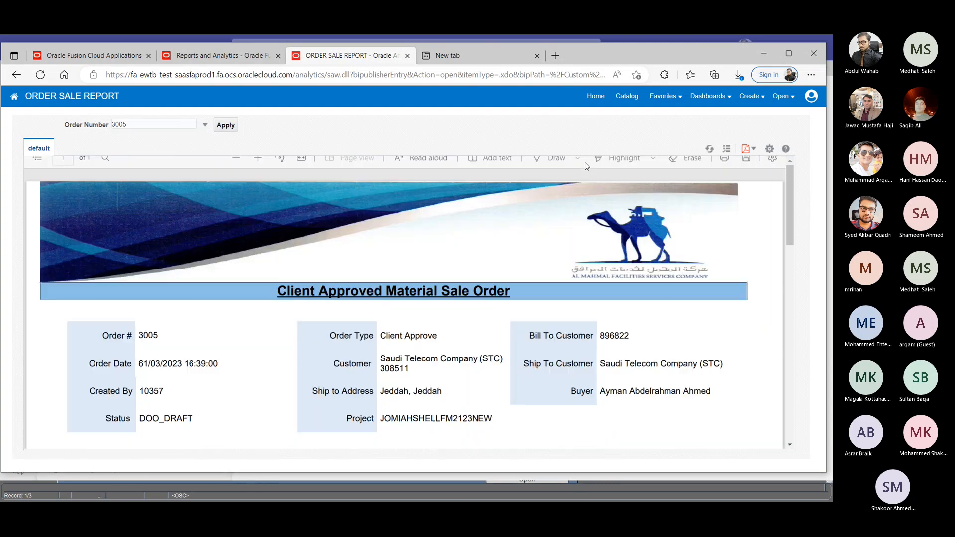
# - Examine the generated sale order report, including its order header, the buyer field and the item lines with their prices
pyautogui.scroll(-3, 632, 275)
pyautogui.scroll(3, 718, 285)
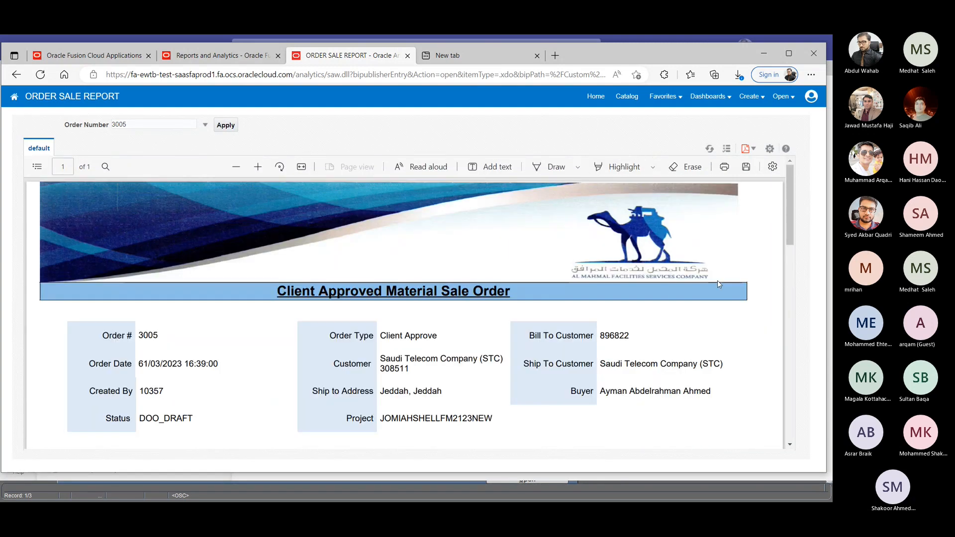
pyautogui.scroll(-1, 718, 285)
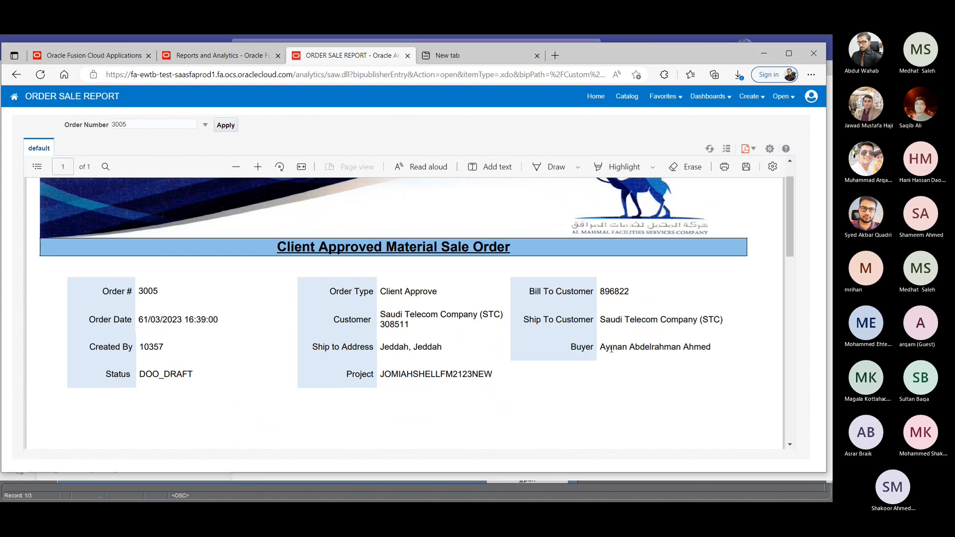
pyautogui.moveTo(601, 347); pyautogui.dragTo(714, 343)
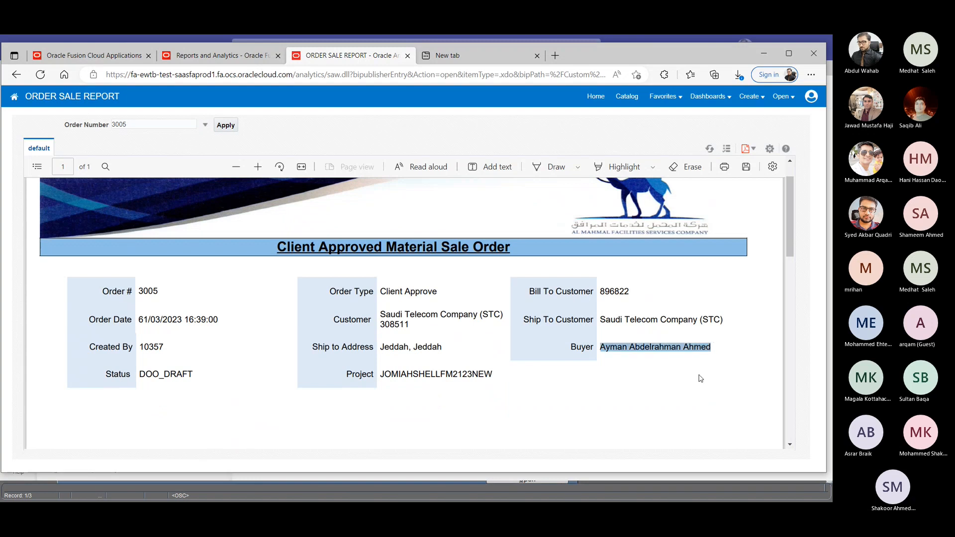
pyautogui.click(712, 349)
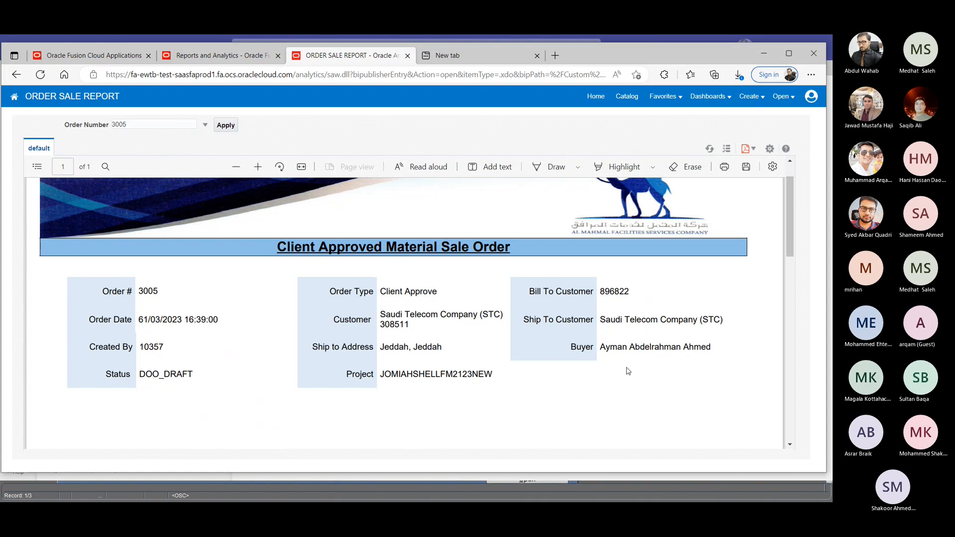
pyautogui.scroll(-7, 453, 354)
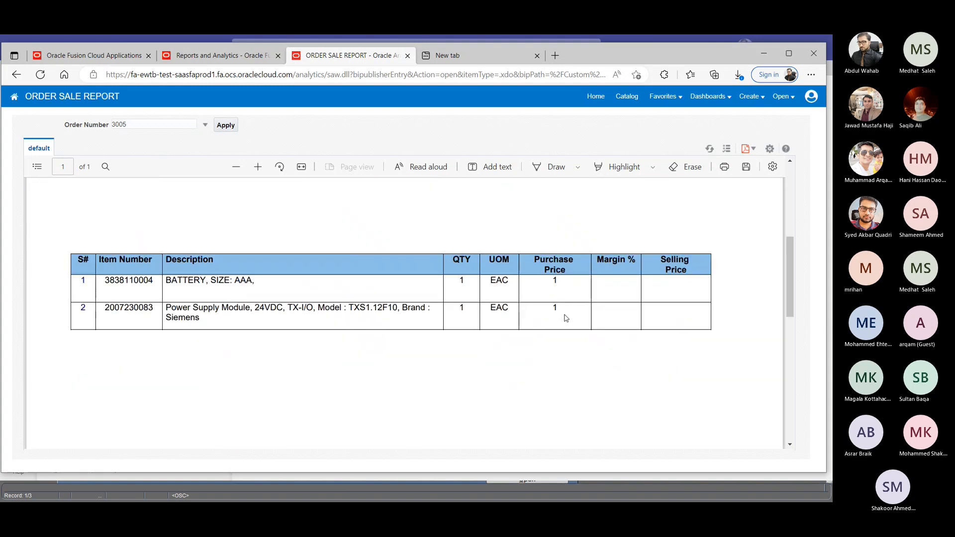
pyautogui.scroll(7, 566, 319)
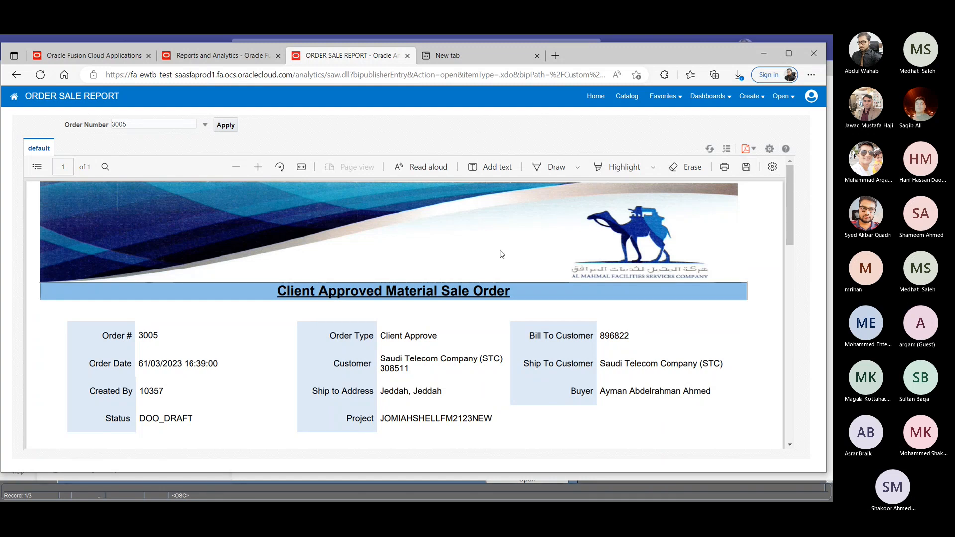
# - Try to export the generated order sale report to a file
pyautogui.click(746, 149)
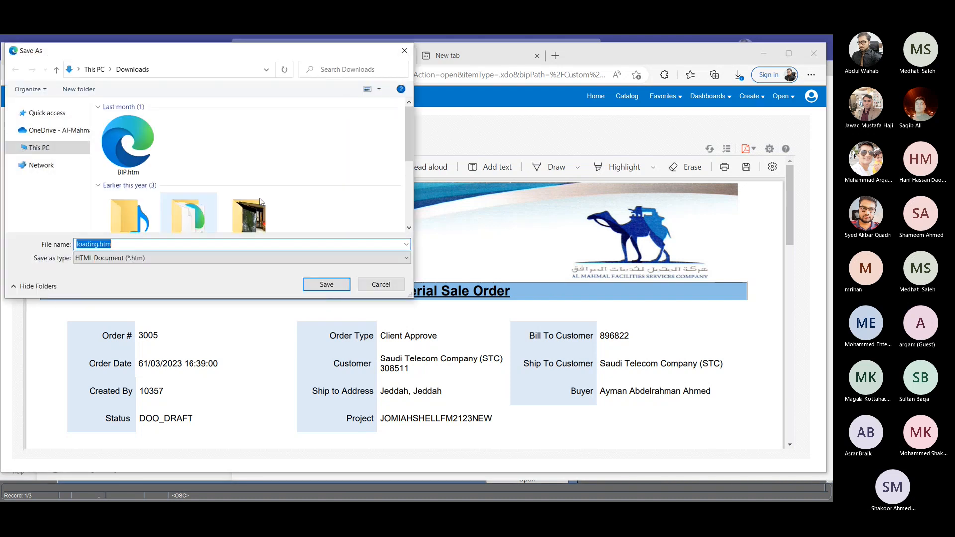
pyautogui.click(404, 52)
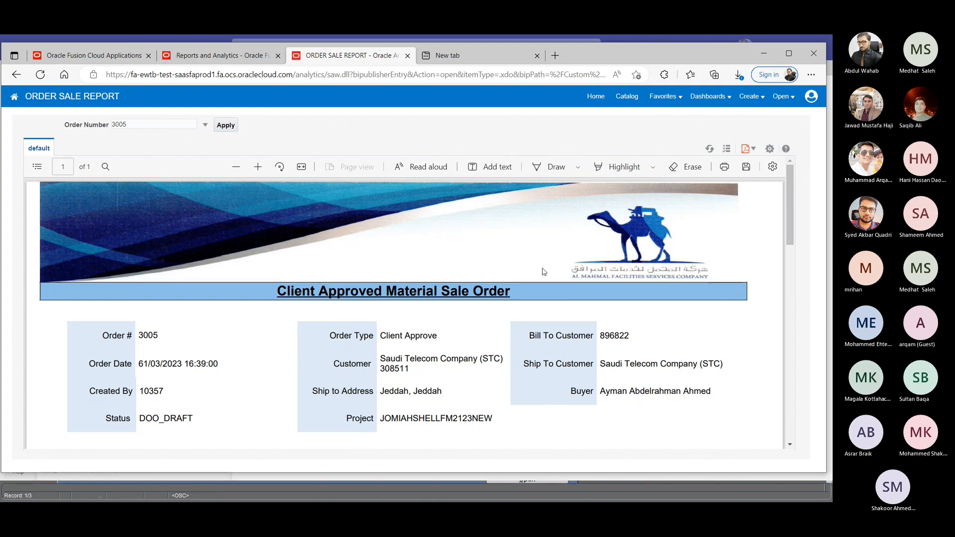
pyautogui.scroll(-2, 545, 271)
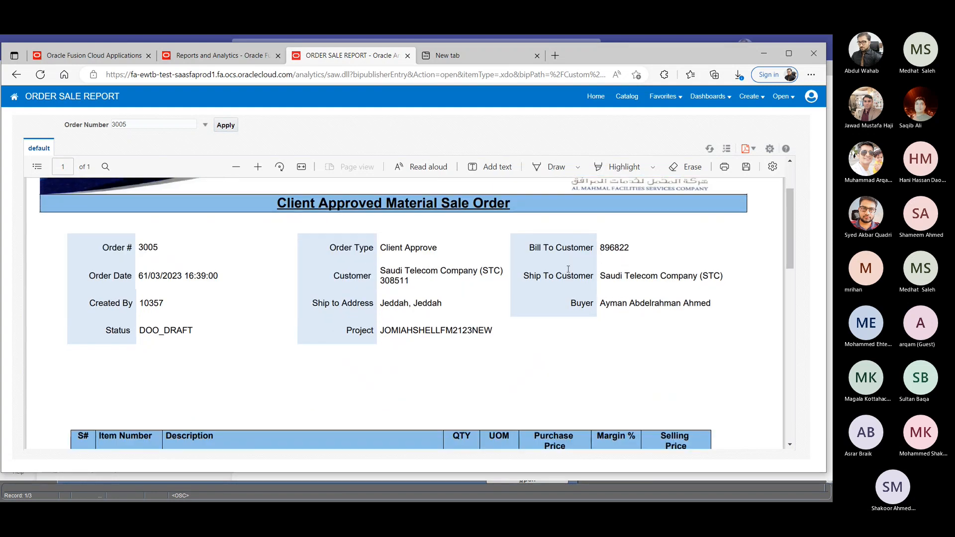
# - Save the draft STC order once more, leave it and open Manage Orders from the home page
pyautogui.click(98, 55)
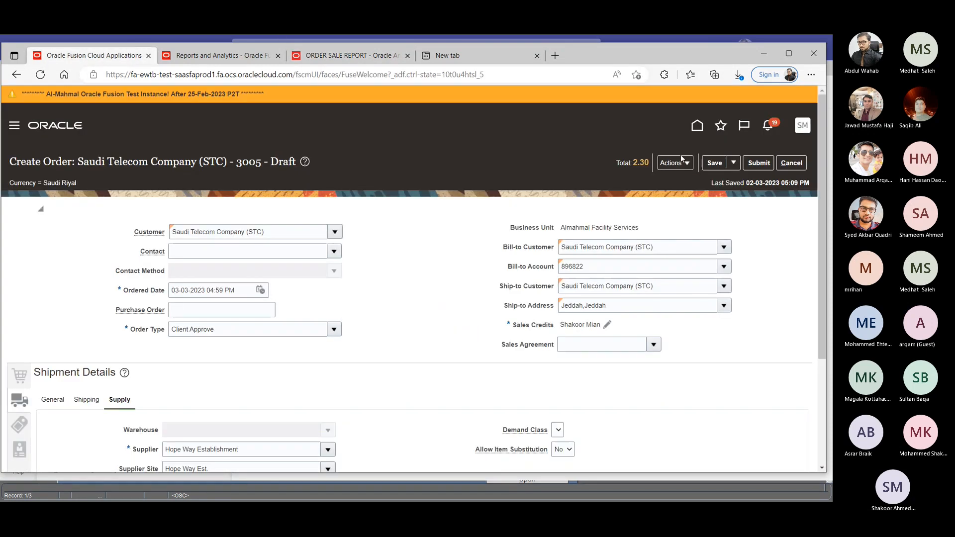
pyautogui.click(715, 163)
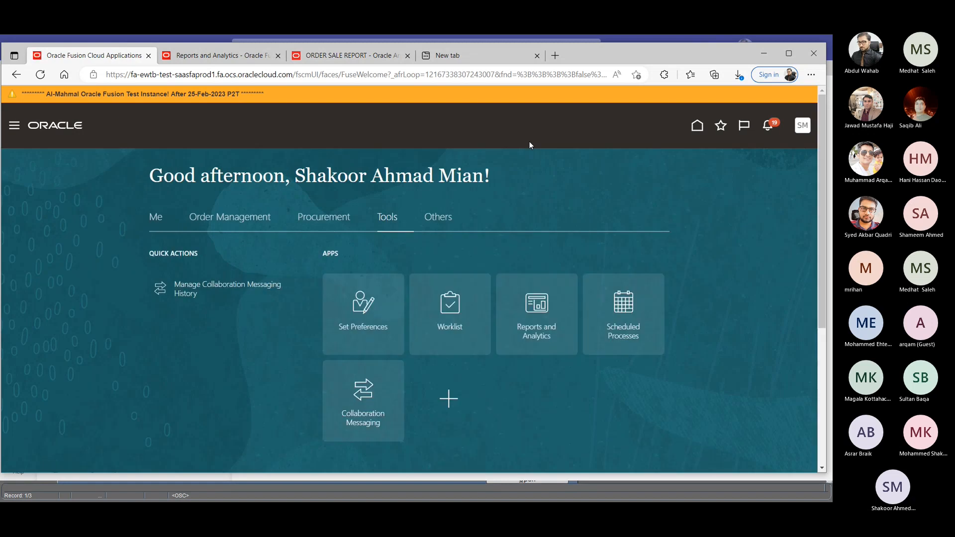
pyautogui.click(238, 219)
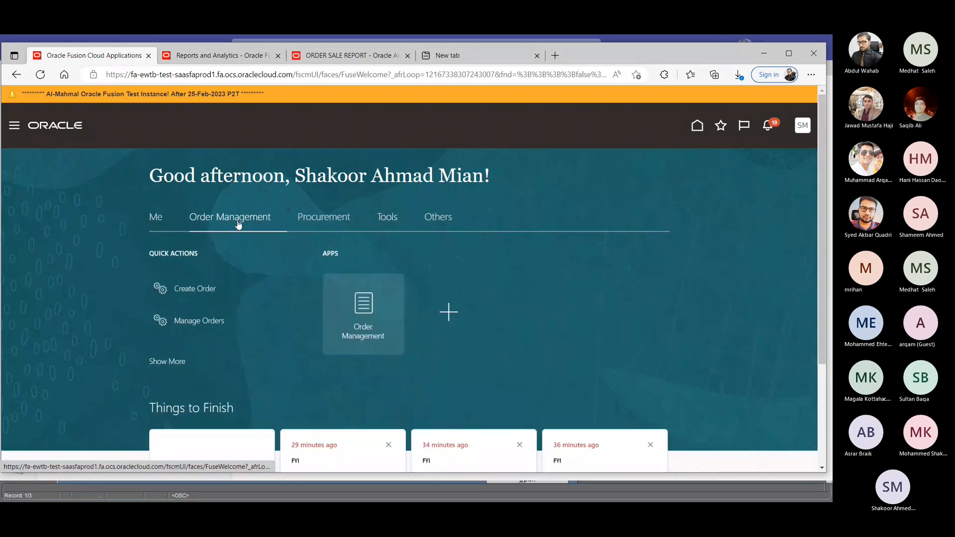
pyautogui.click(204, 322)
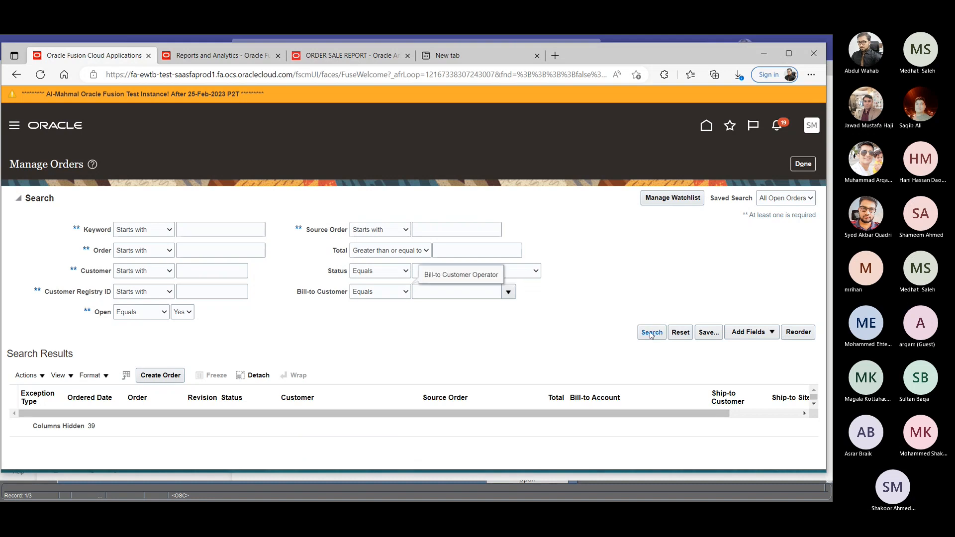
# - Search for all open orders in Manage Orders and look through the results for the draft Saudi Telecom Company (STC) order
pyautogui.click(651, 332)
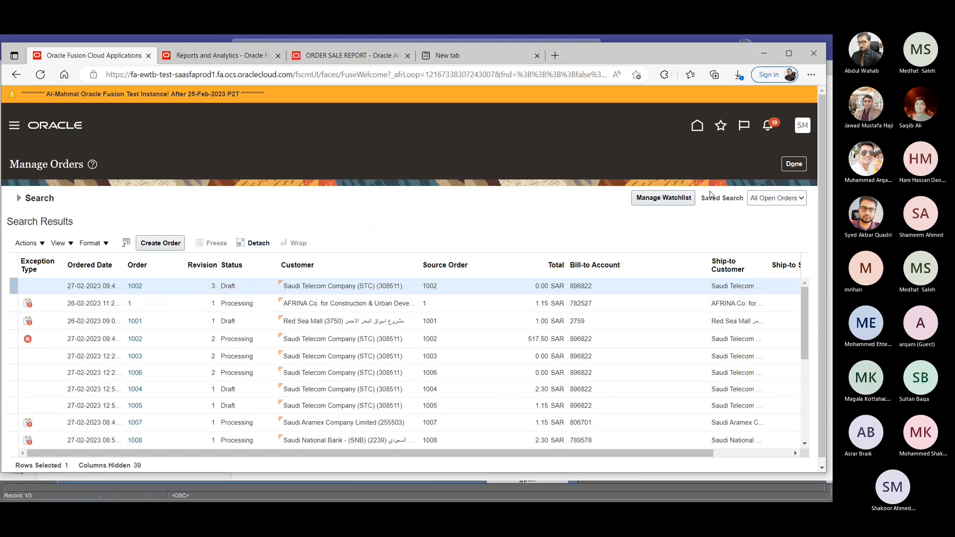
pyautogui.scroll(-8, 144, 364)
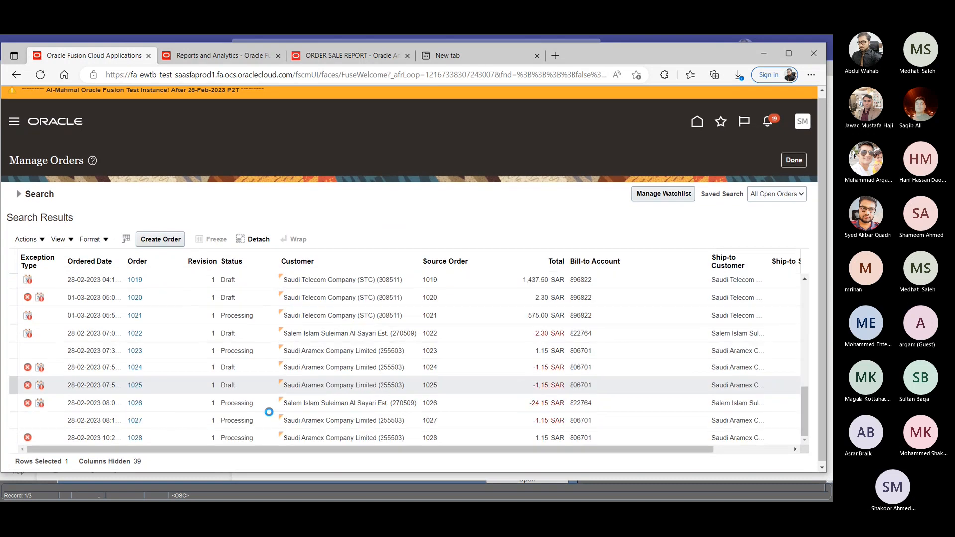
pyautogui.scroll(-5, 269, 412)
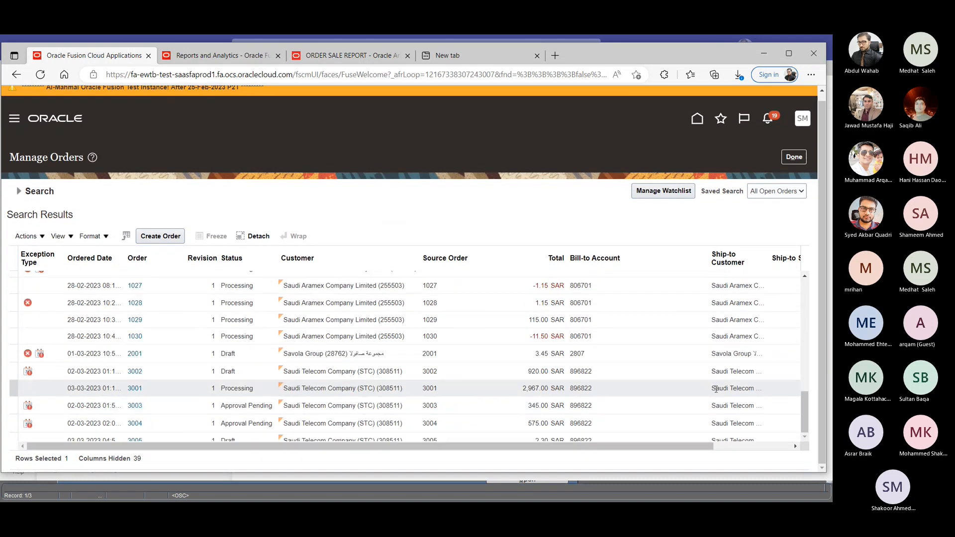
pyautogui.click(793, 407)
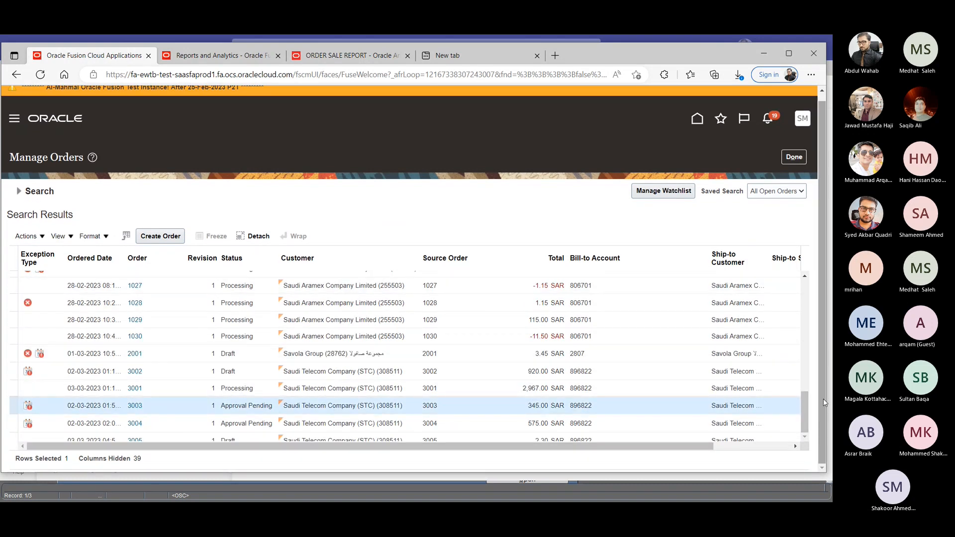
pyautogui.moveTo(805, 404); pyautogui.dragTo(801, 269)
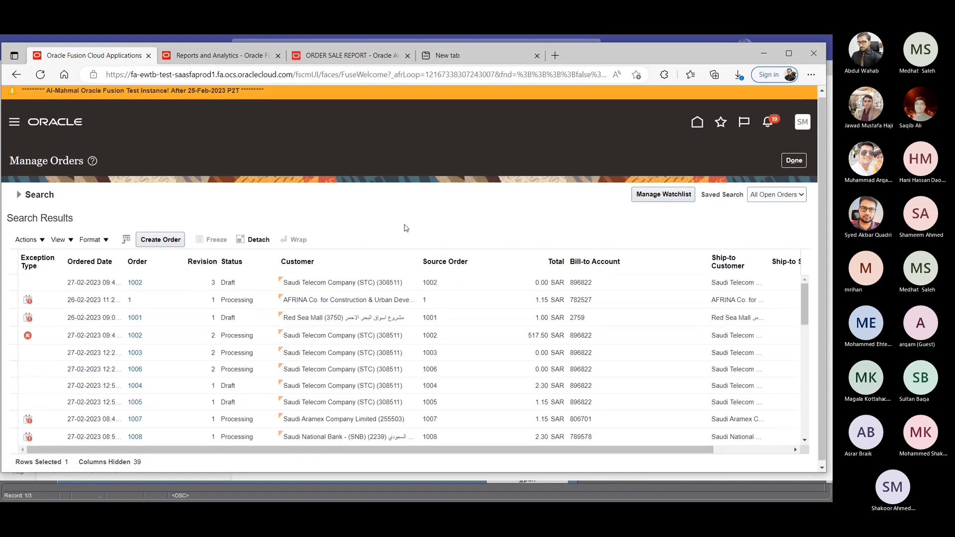
pyautogui.scroll(1, 406, 228)
# - Reopen Manage Orders, find the draft Saudi Telecom Company (STC) order by its order number and open it for editing
pyautogui.click(697, 125)
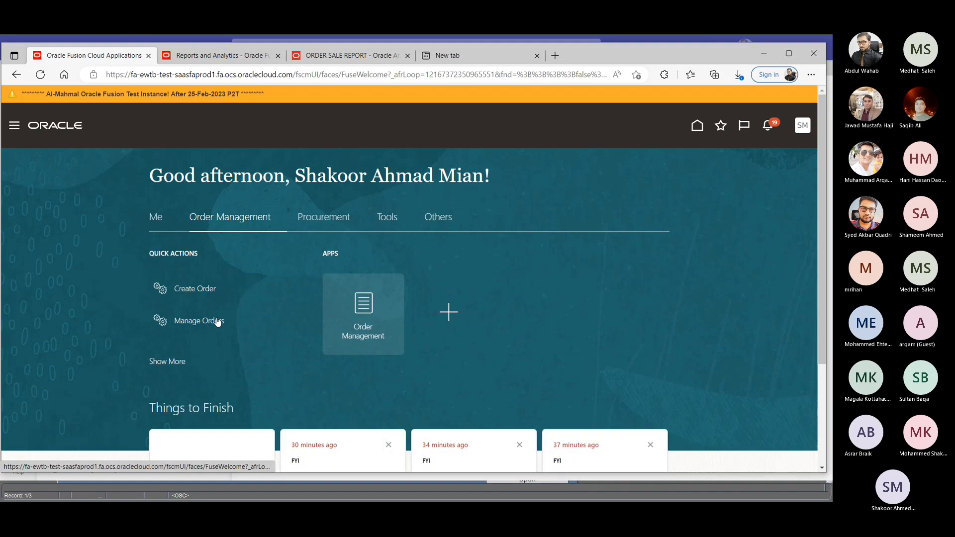
pyautogui.click(218, 322)
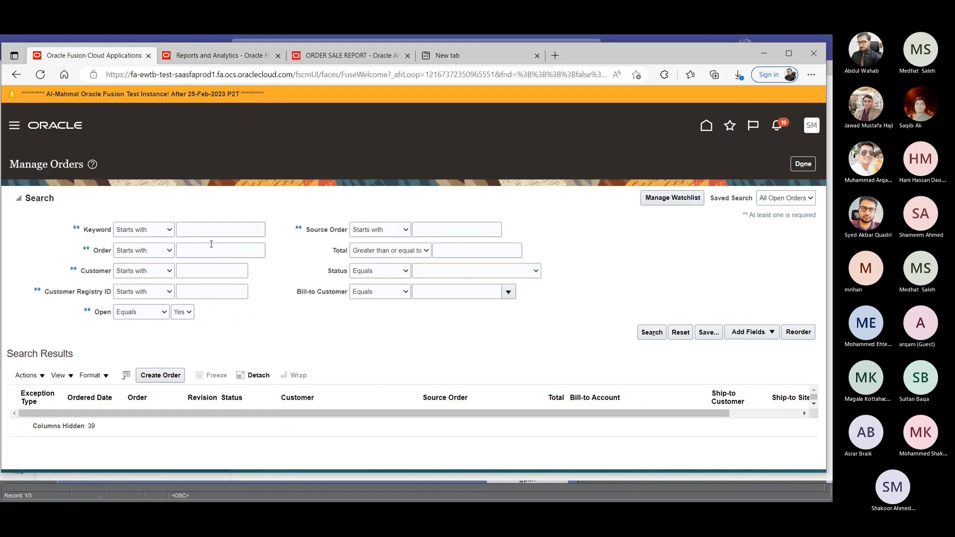
pyautogui.click(218, 249)
pyautogui.write('3005')
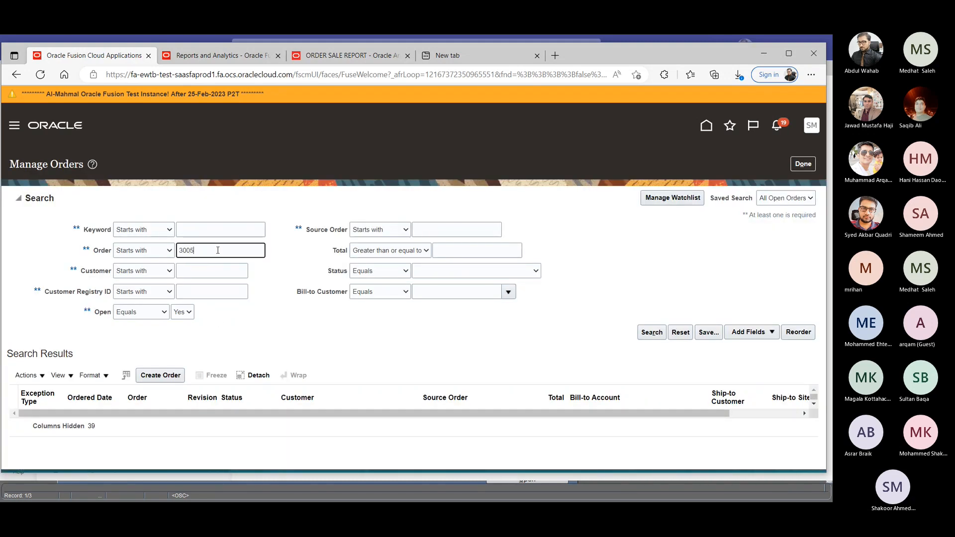
pyautogui.click(649, 332)
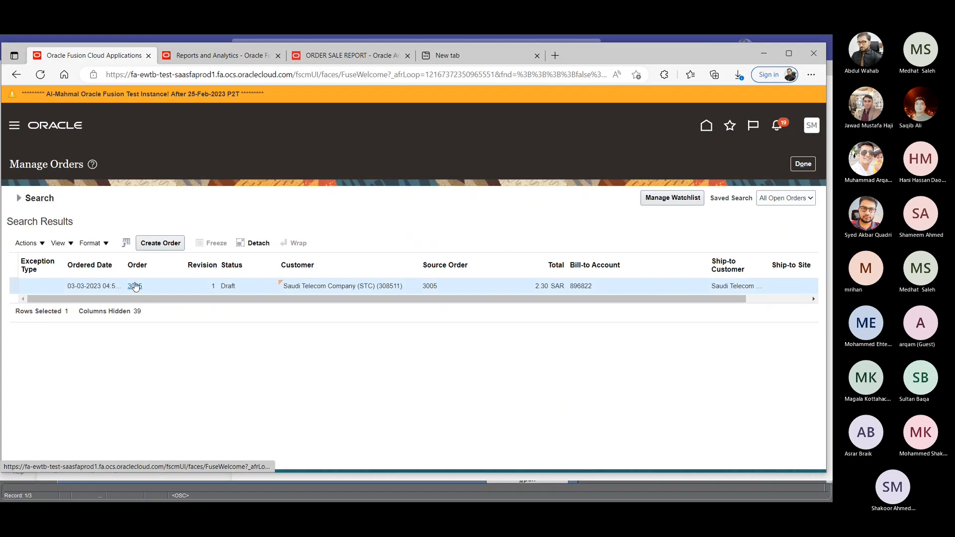
pyautogui.click(134, 286)
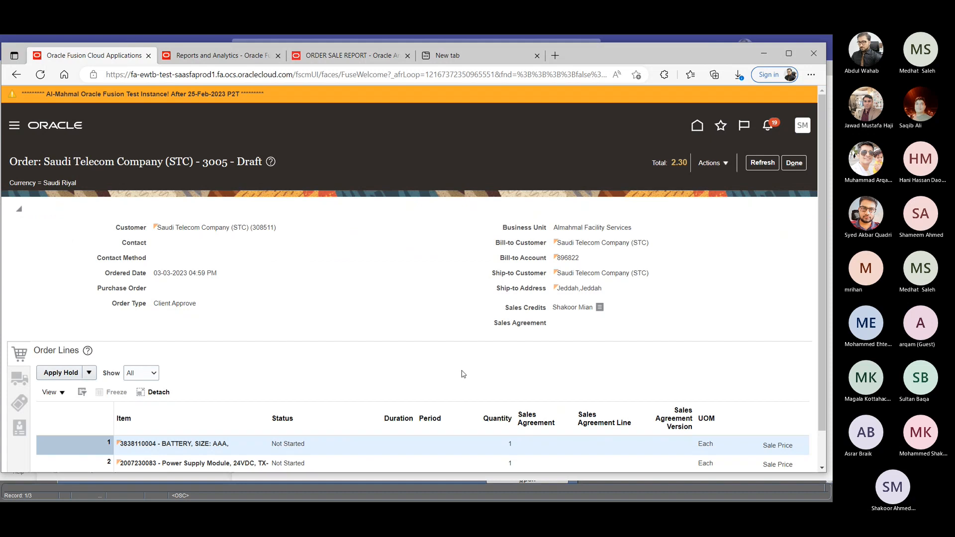
pyautogui.click(716, 164)
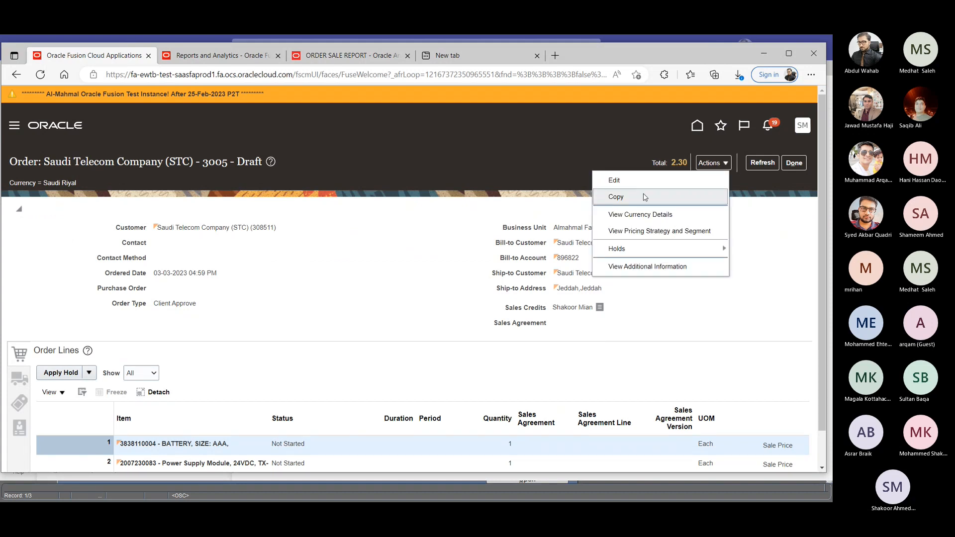
pyautogui.click(633, 180)
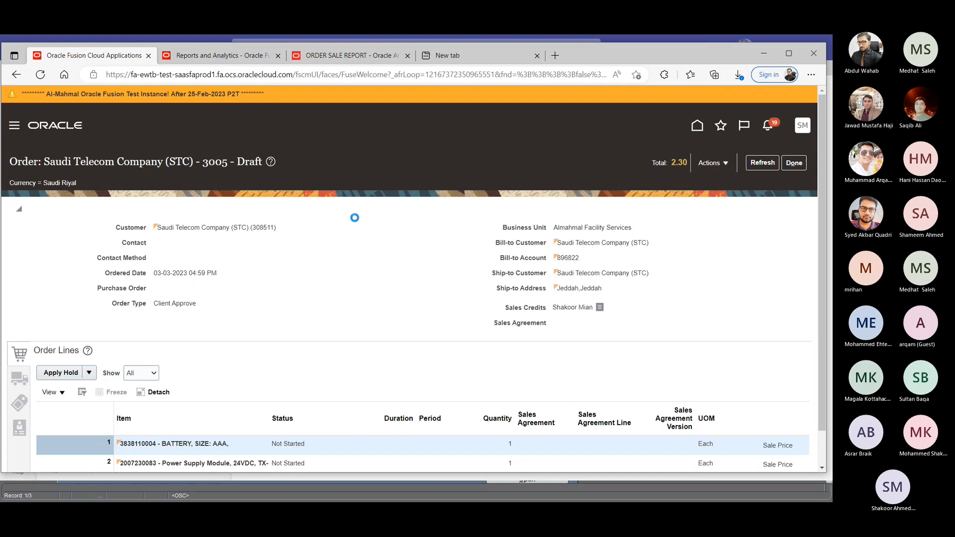
# - Override the sale price of order line 1, the AAA battery, with 500 using the reason Price match
pyautogui.scroll(-2, 404, 261)
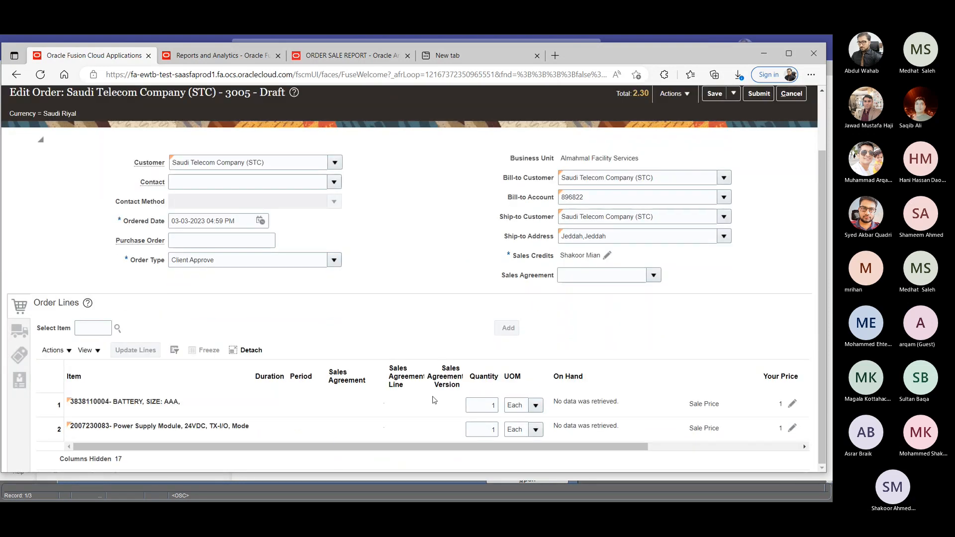
pyautogui.hscroll(5, 497, 404)
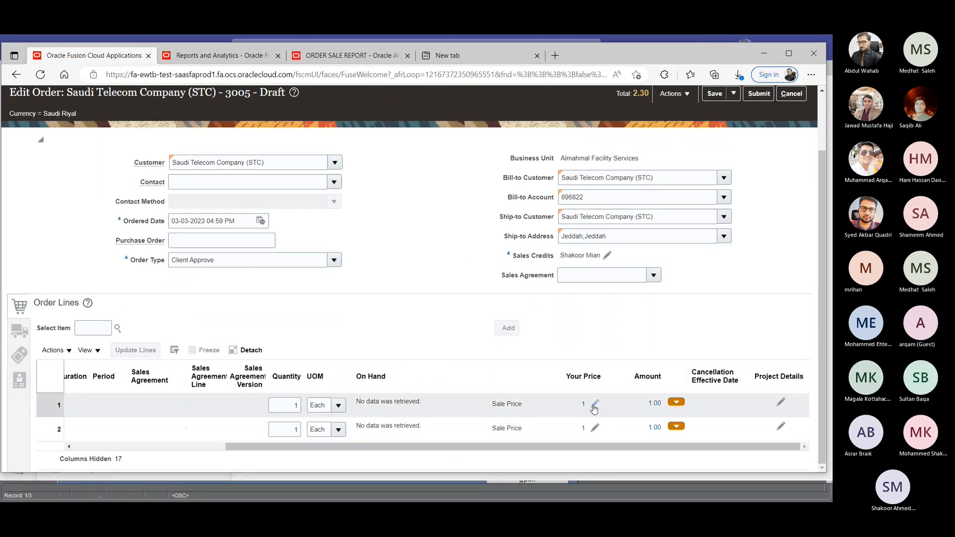
pyautogui.click(594, 404)
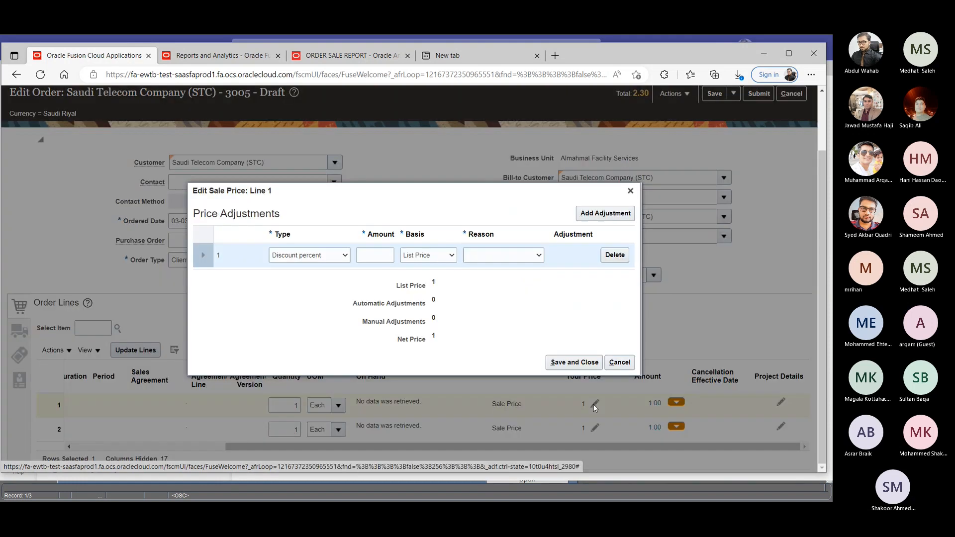
pyautogui.click(340, 256)
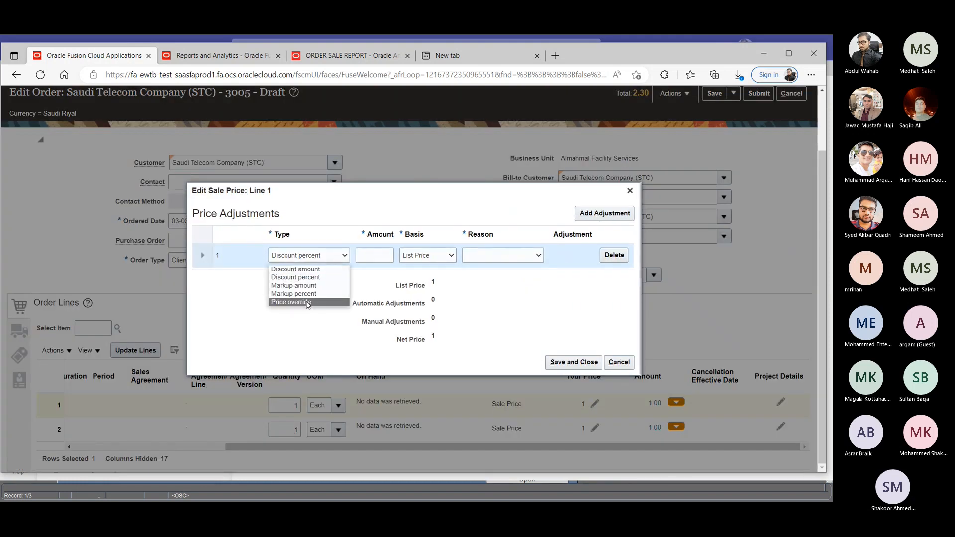
pyautogui.click(294, 303)
pyautogui.click(373, 254)
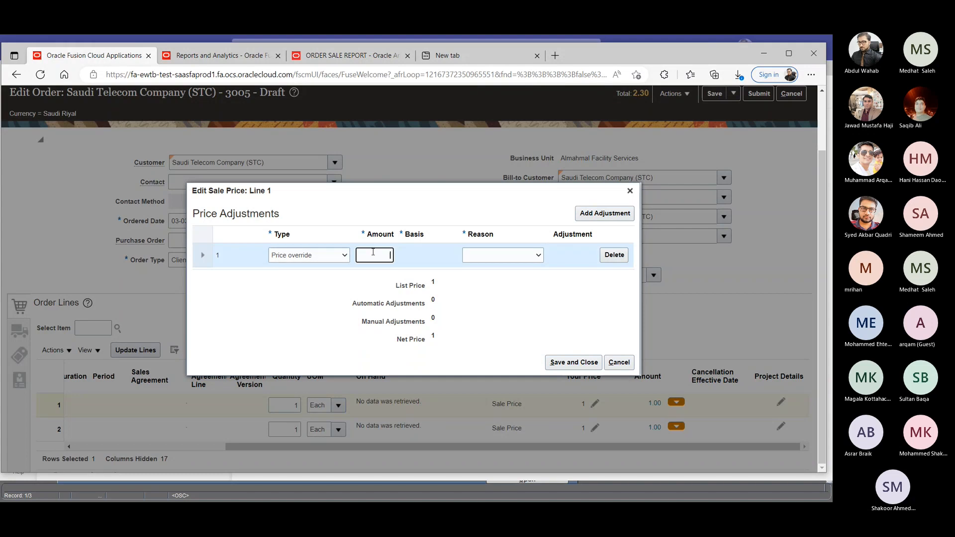
pyautogui.write('500')
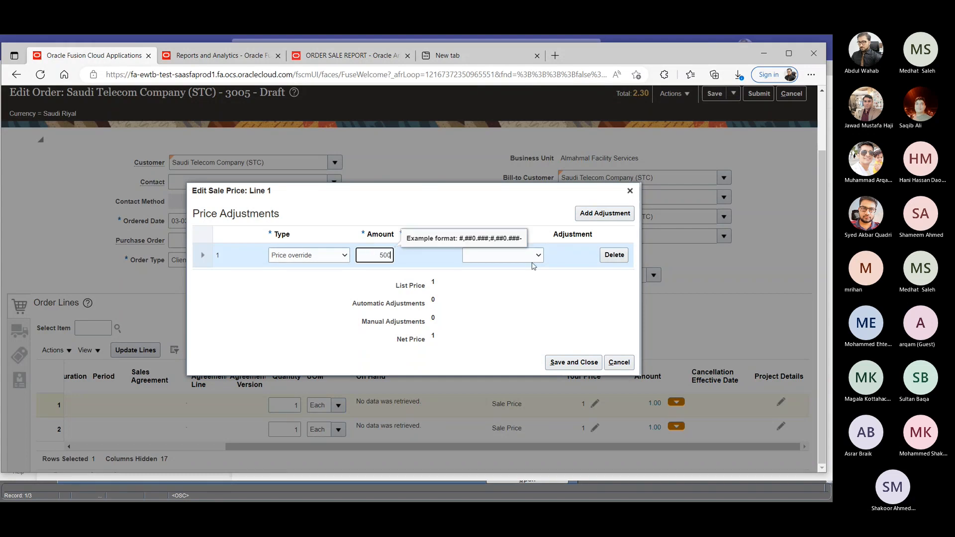
pyautogui.click(477, 256)
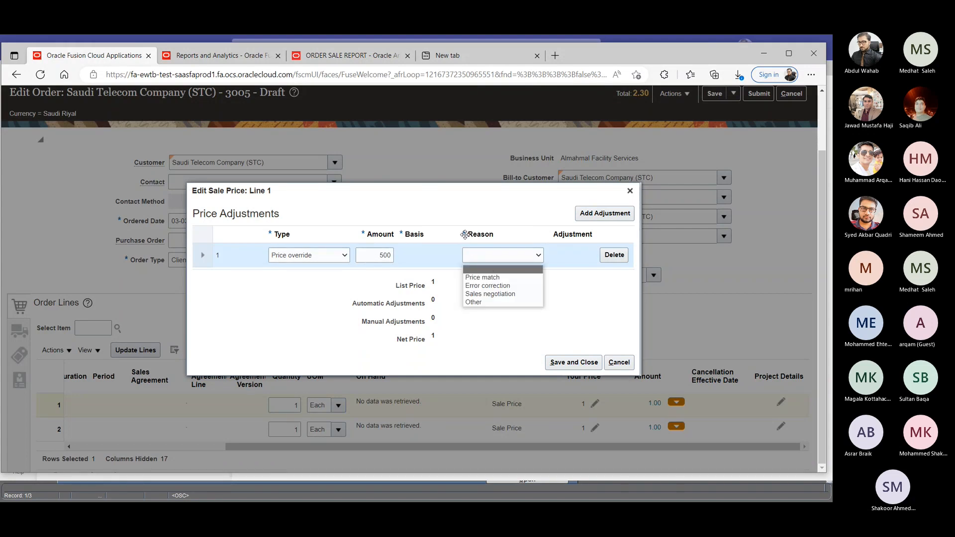
pyautogui.click(502, 277)
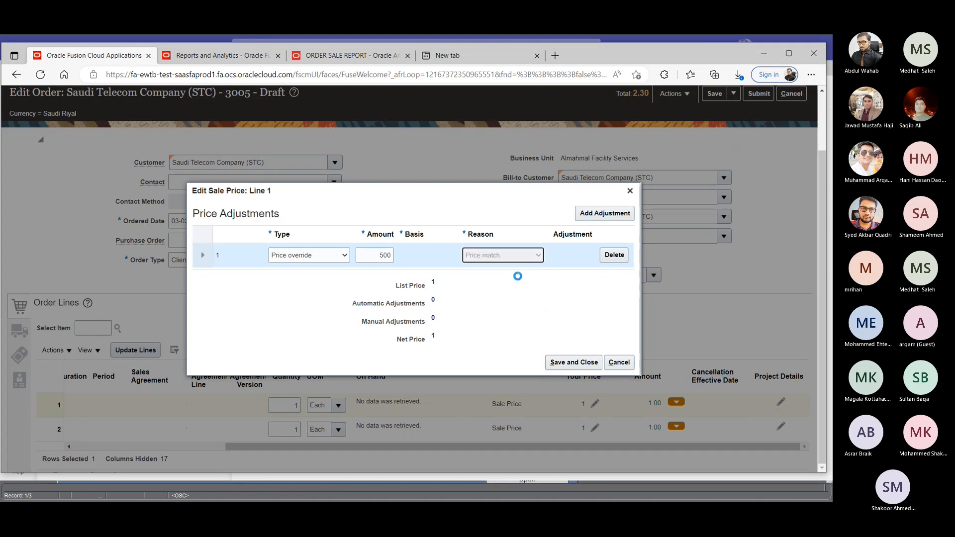
pyautogui.click(567, 367)
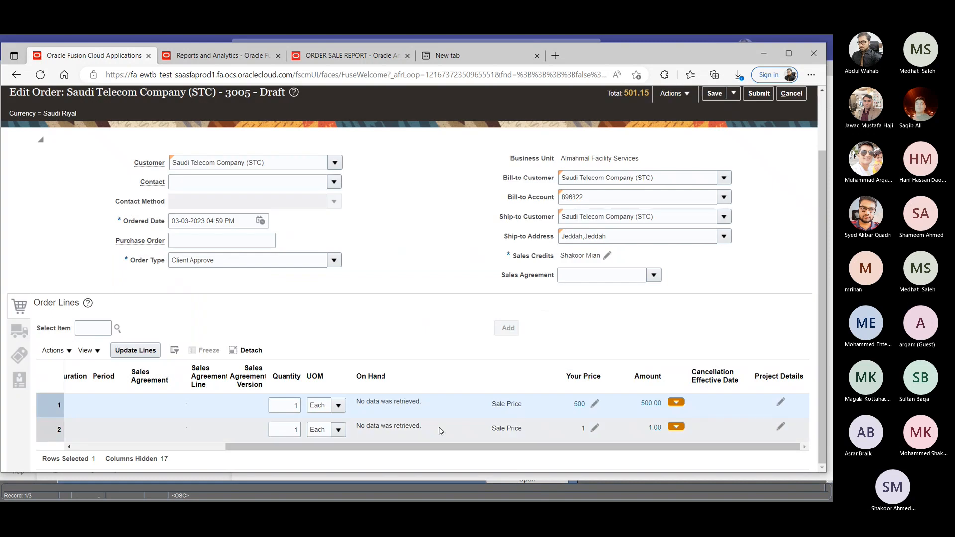
# - Override the sale price of order line 2, the Power Supply Module, with 100 using the reason Price match
pyautogui.click(595, 429)
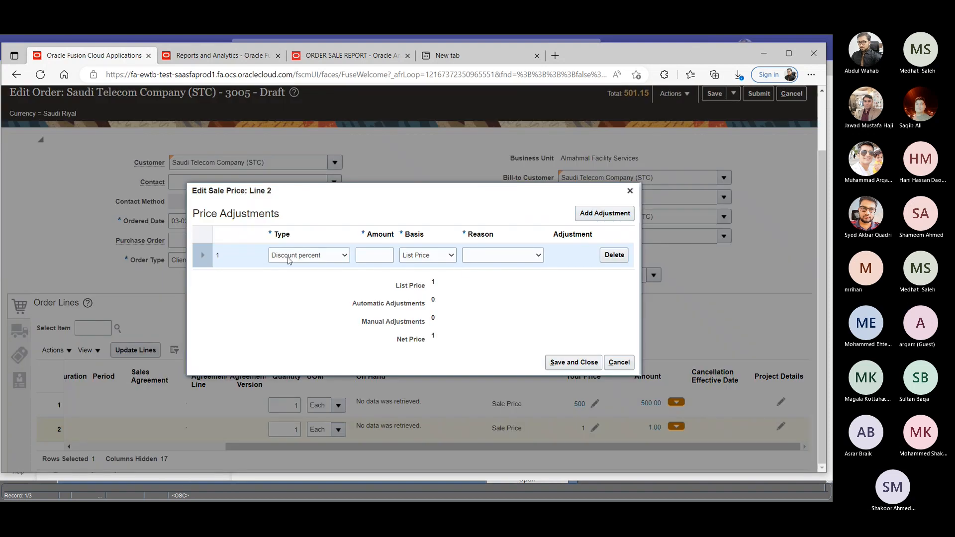
pyautogui.click(290, 255)
pyautogui.click(301, 302)
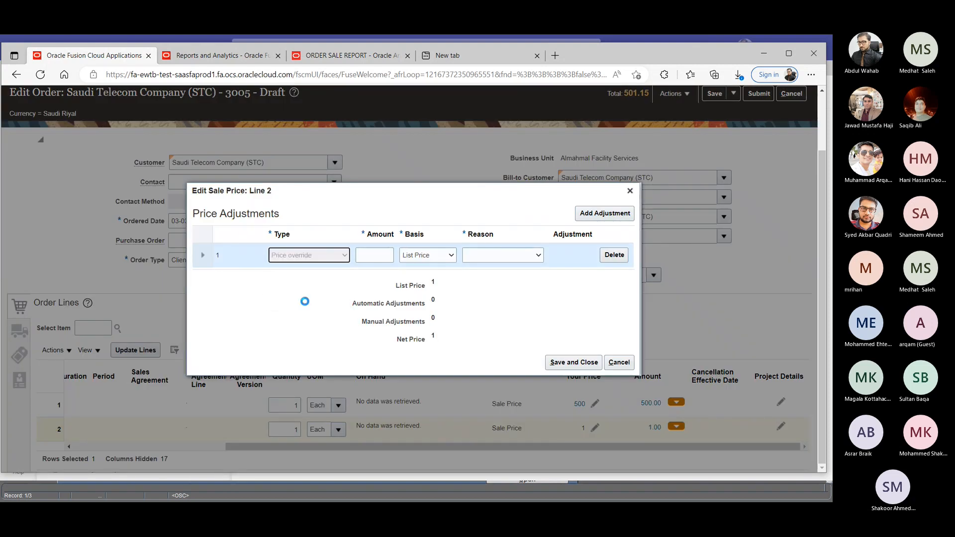
pyautogui.click(377, 257)
pyautogui.write('100')
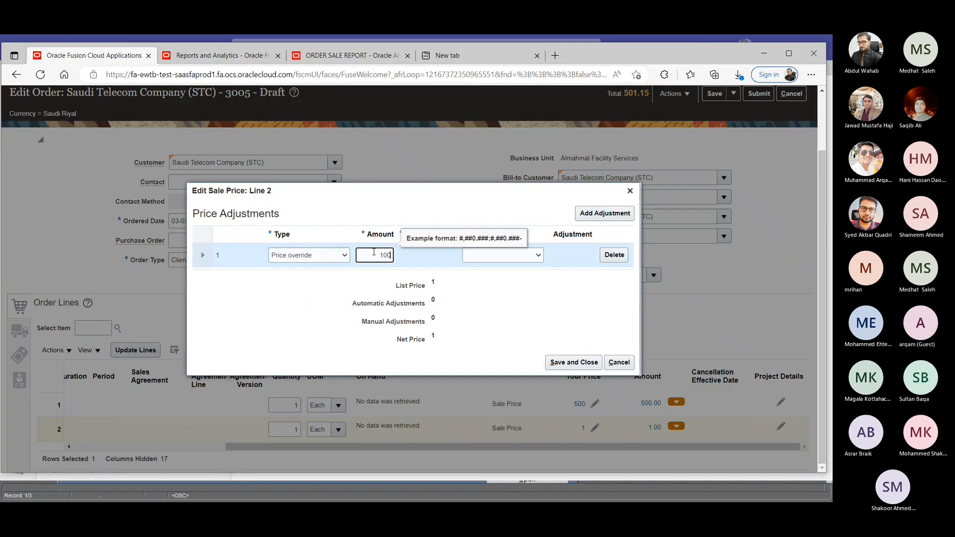
pyautogui.click(539, 261)
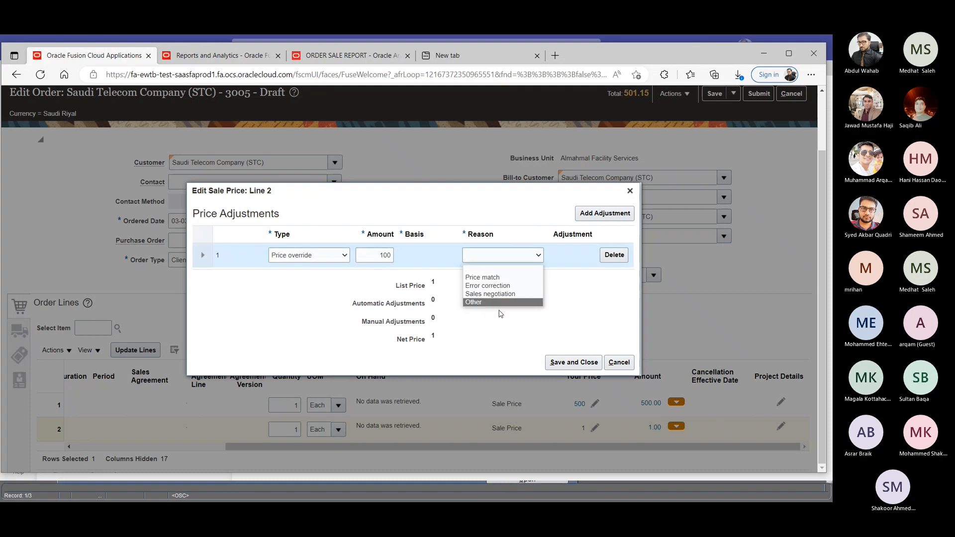
pyautogui.click(503, 255)
pyautogui.click(503, 256)
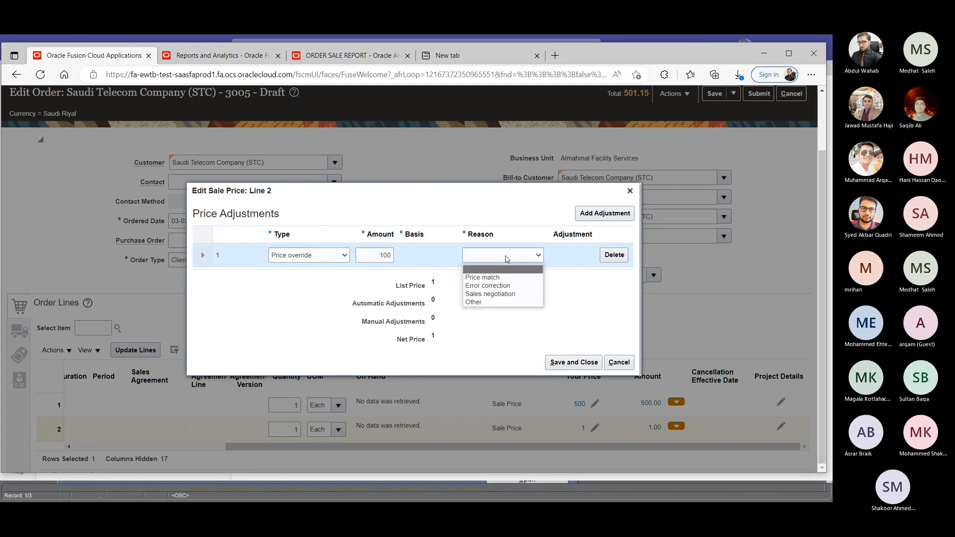
pyautogui.click(484, 277)
pyautogui.click(551, 361)
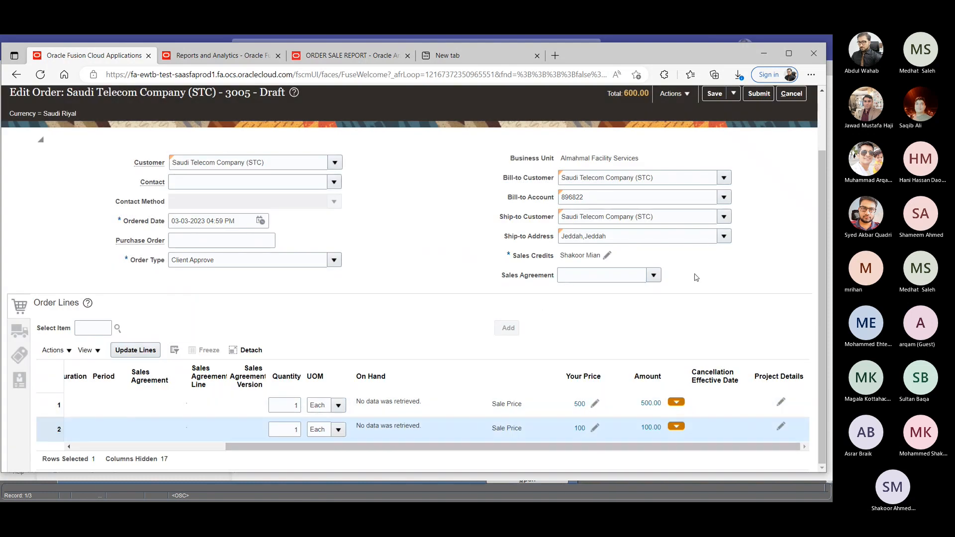
# - Save the draft STC order with its overridden line prices and check the order page
pyautogui.scroll(2, 697, 276)
pyautogui.click(717, 162)
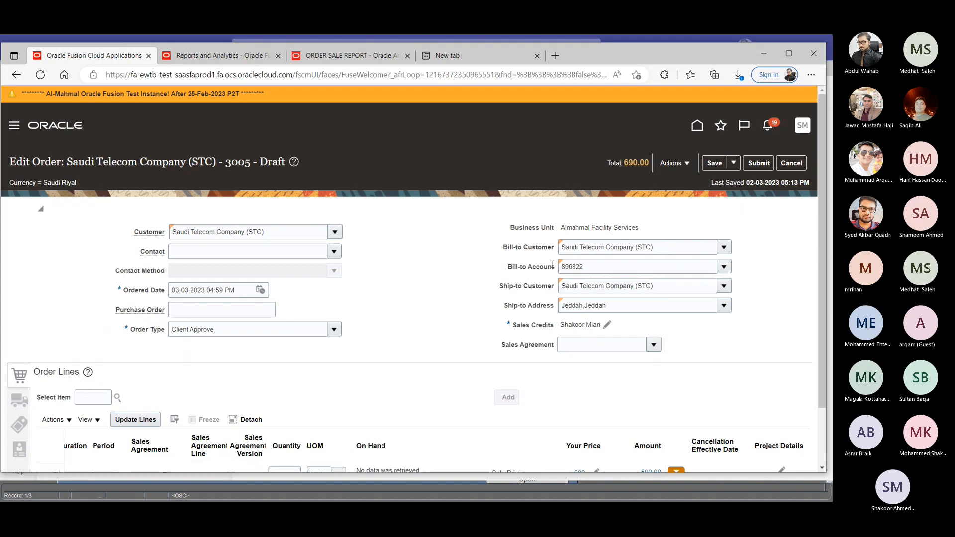
pyautogui.scroll(-2, 562, 328)
pyautogui.scroll(2, 562, 334)
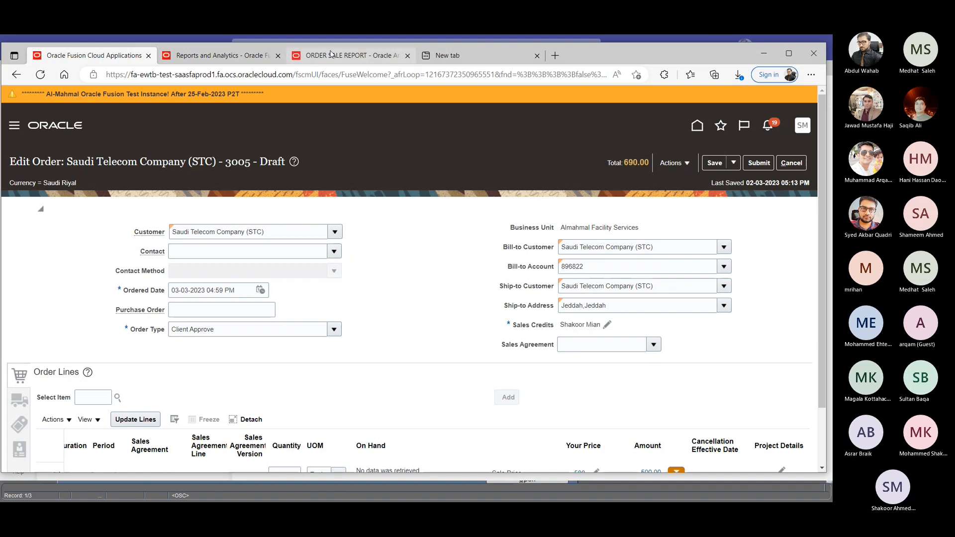
# - Rerun the ORDER SALE REPORT for the same order and check its header and the price columns of the item lines
pyautogui.click(332, 55)
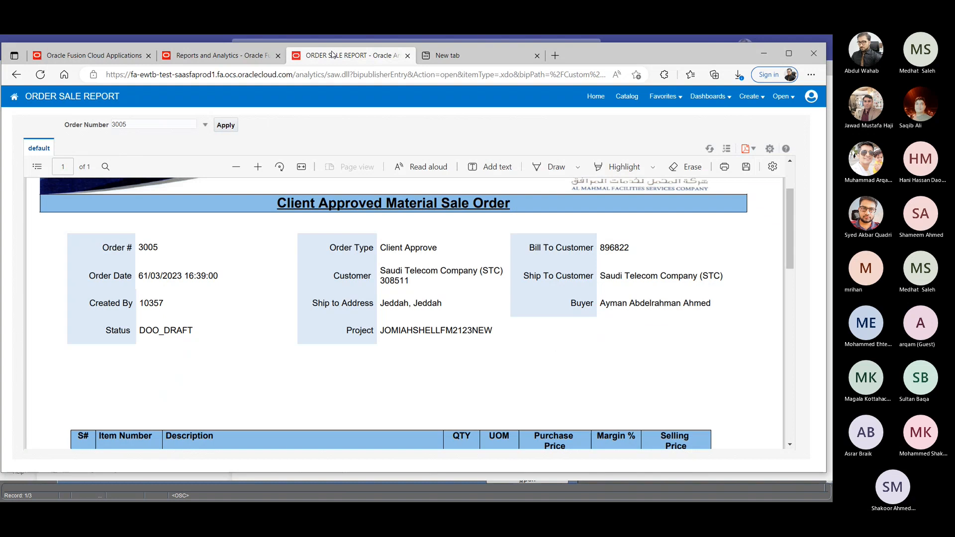
pyautogui.click(227, 129)
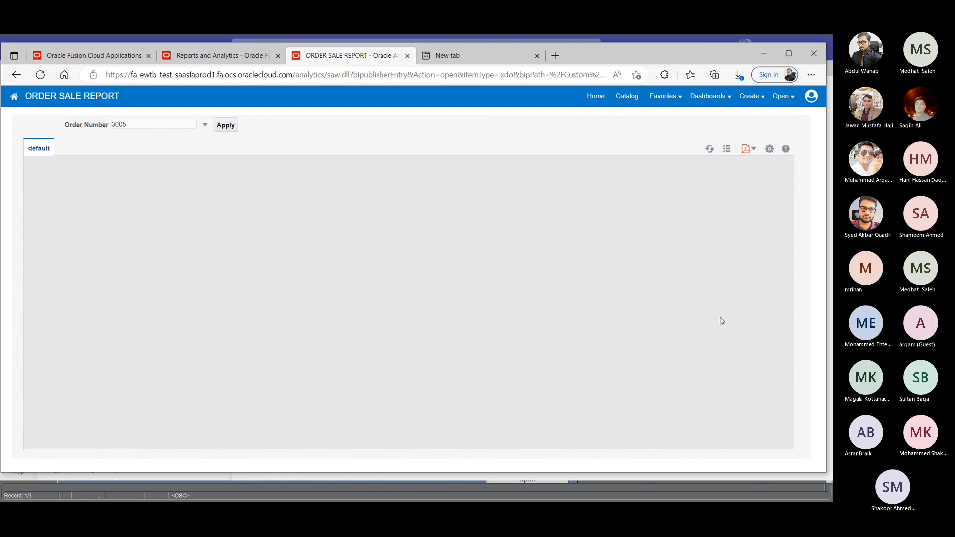
pyautogui.scroll(-2, 568, 363)
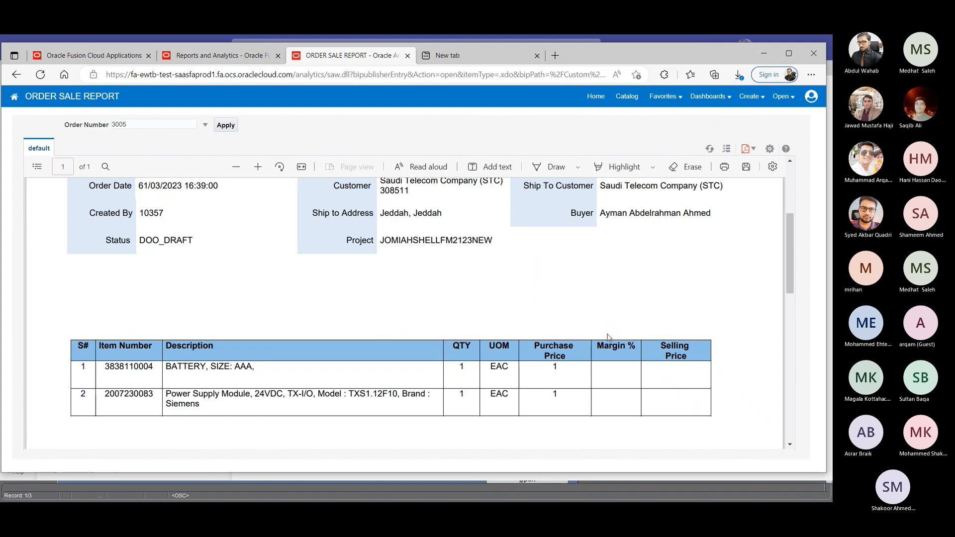
pyautogui.scroll(4, 607, 334)
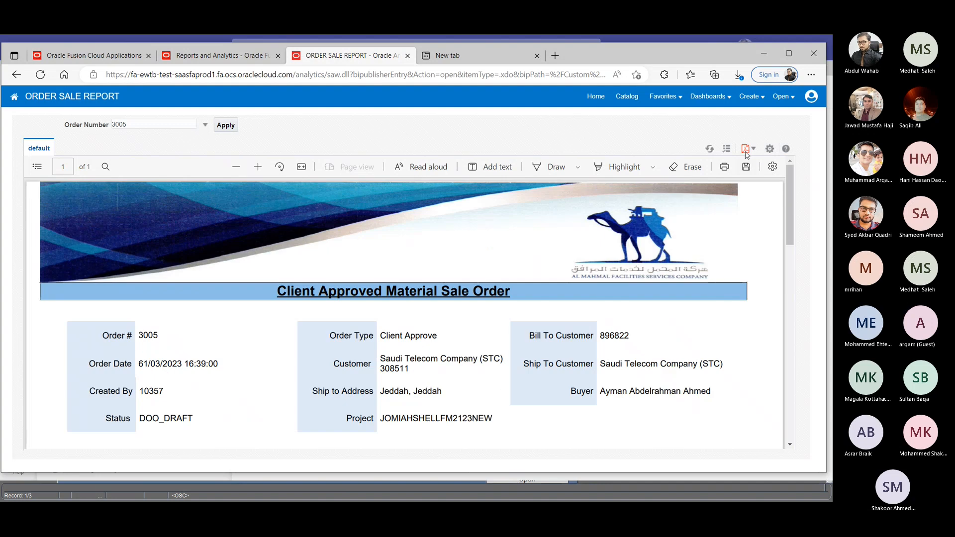
# - Export the order sale report to Excel (*.xlsx) and open the downloaded file
pyautogui.click(746, 149)
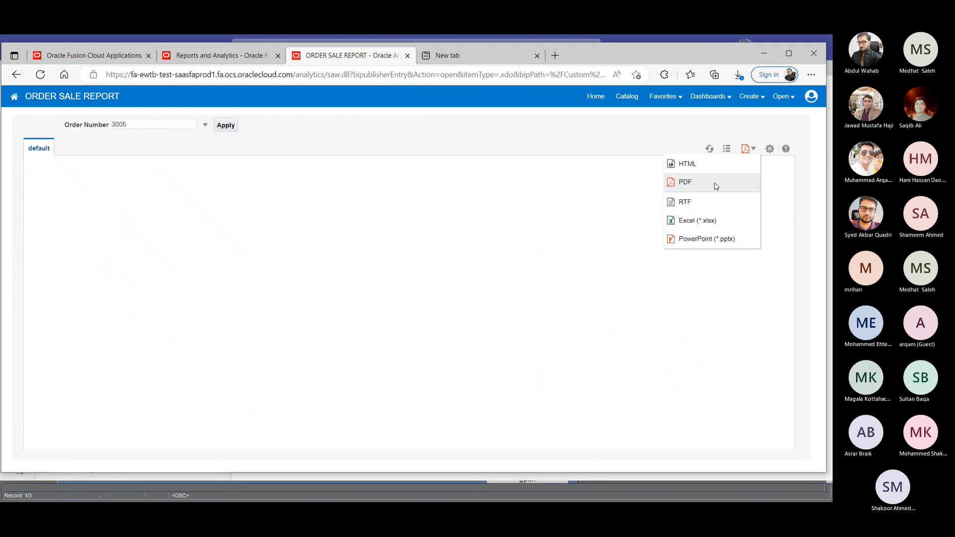
pyautogui.click(706, 221)
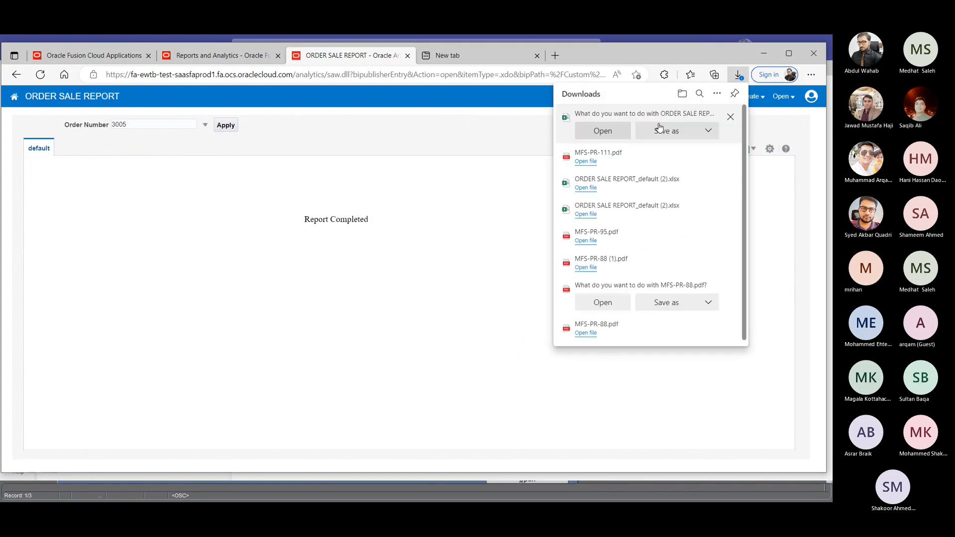
pyautogui.click(602, 131)
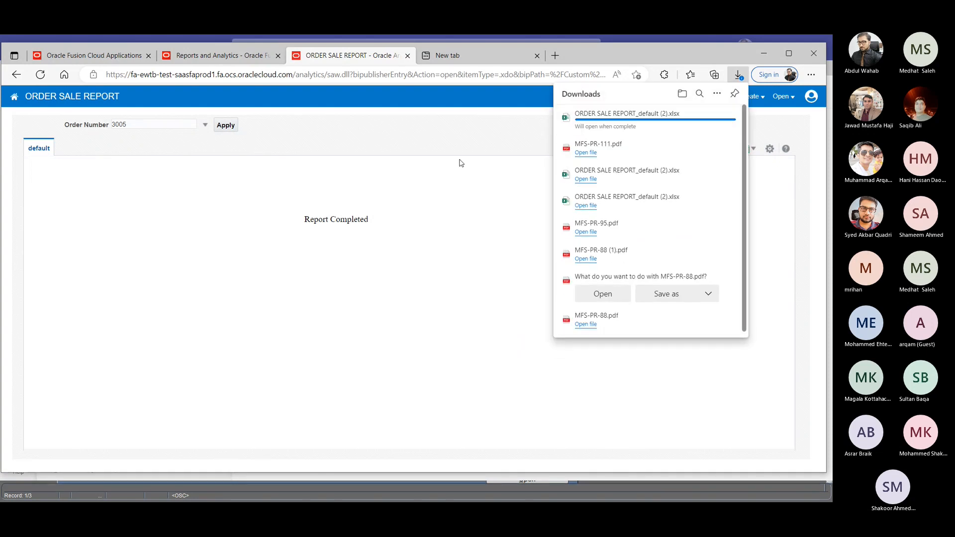
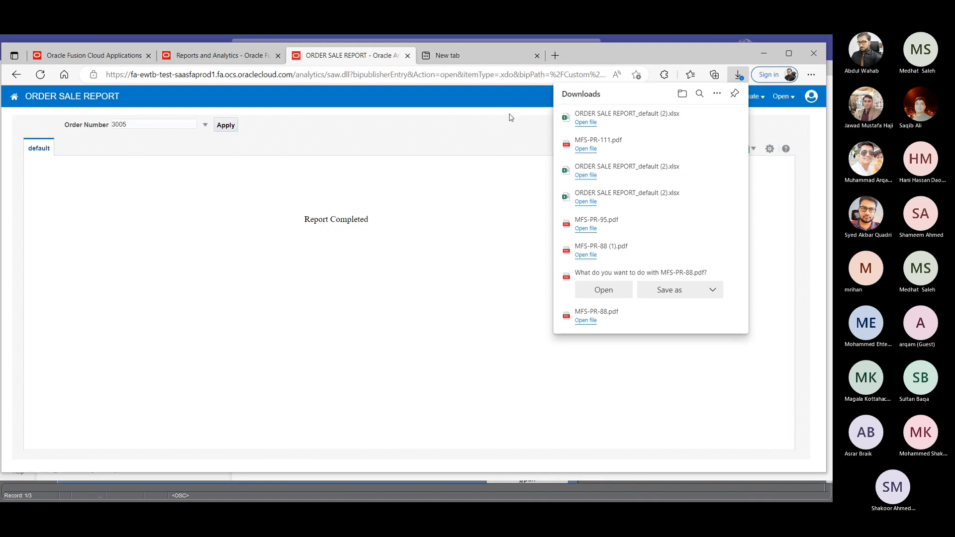
# - Close the exported order sale report and reopen ORDER SALE REPORT from the Supply Chain Management folder of the reports catalog
pyautogui.click(497, 106)
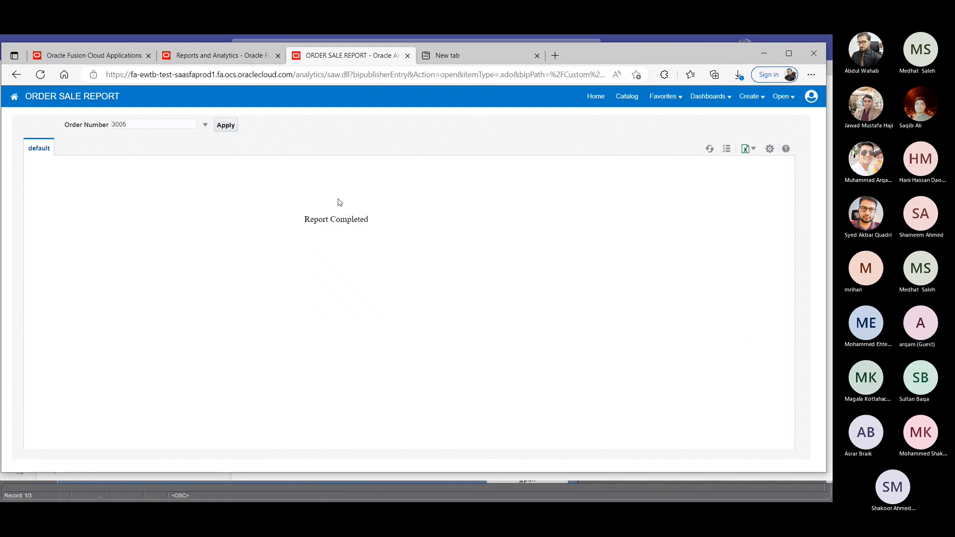
pyautogui.click(243, 59)
pyautogui.click(311, 59)
pyautogui.click(233, 56)
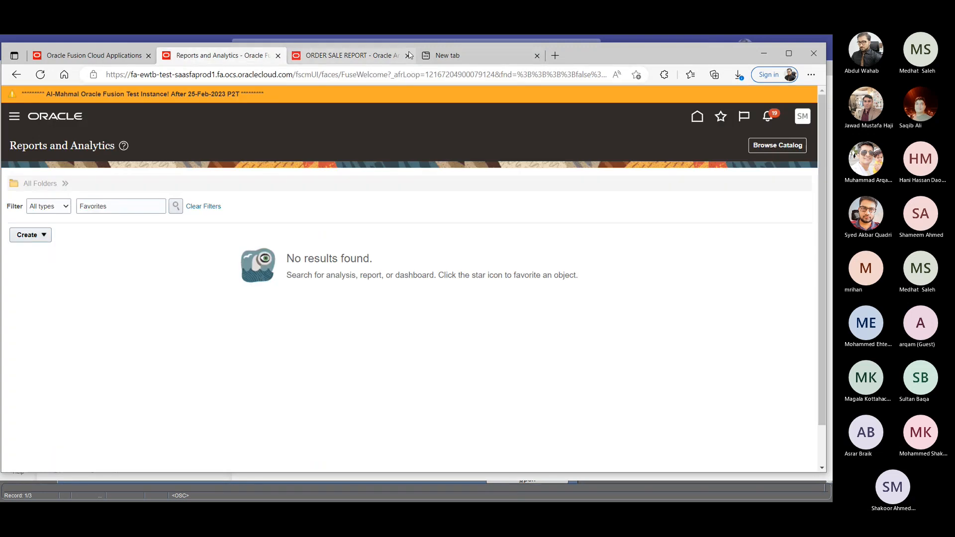
pyautogui.click(407, 55)
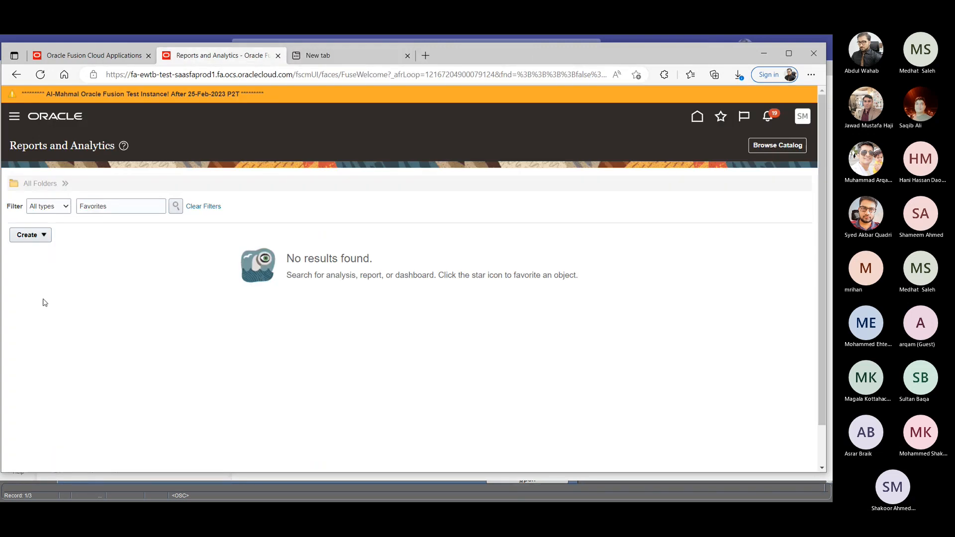
pyautogui.click(756, 147)
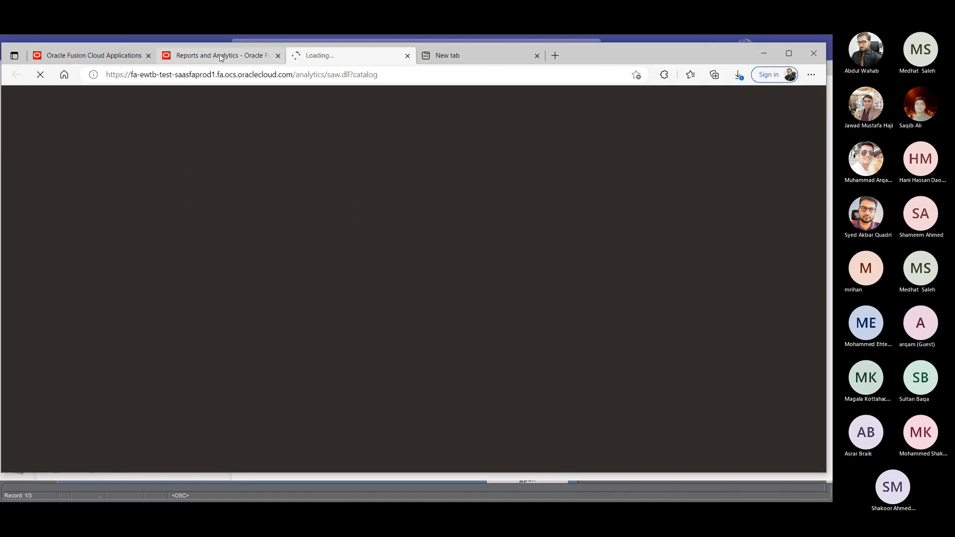
pyautogui.click(221, 57)
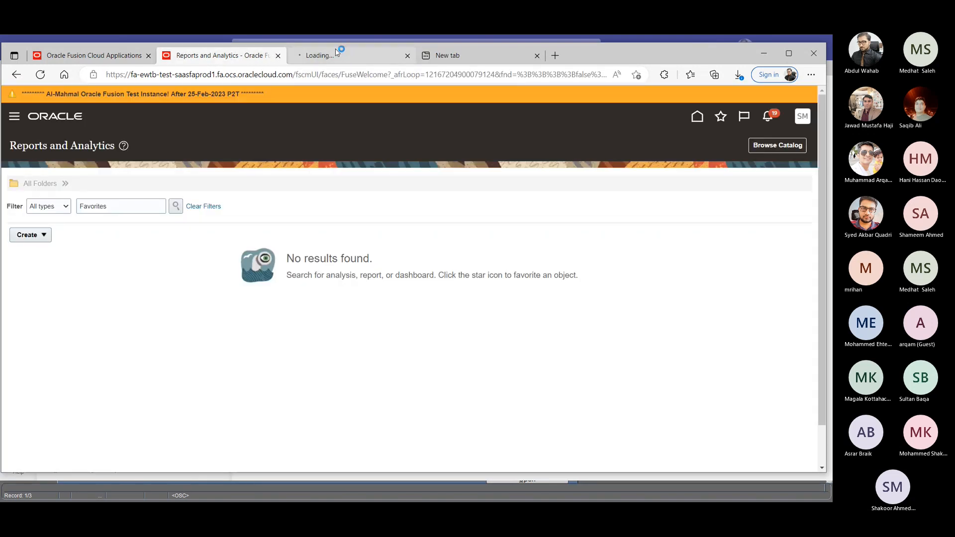
pyautogui.click(348, 54)
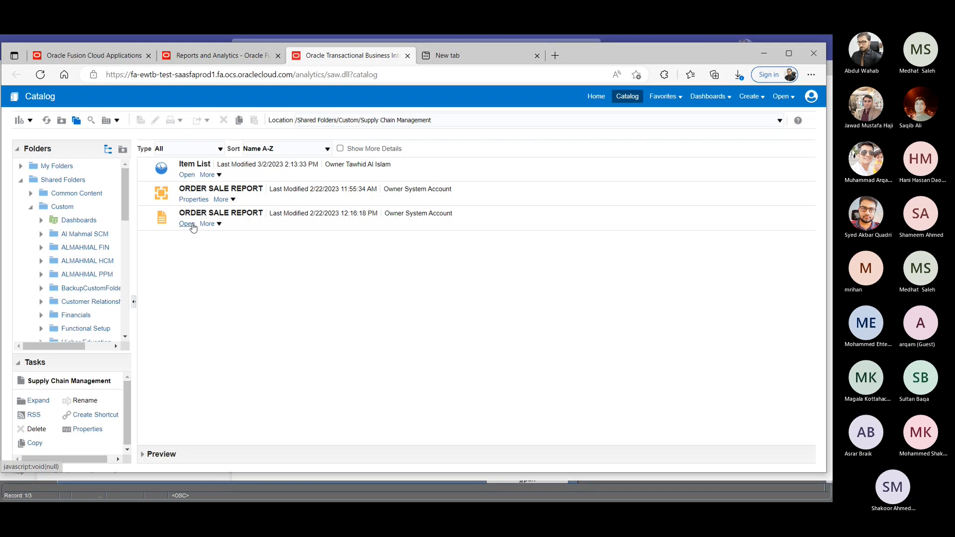
pyautogui.click(188, 225)
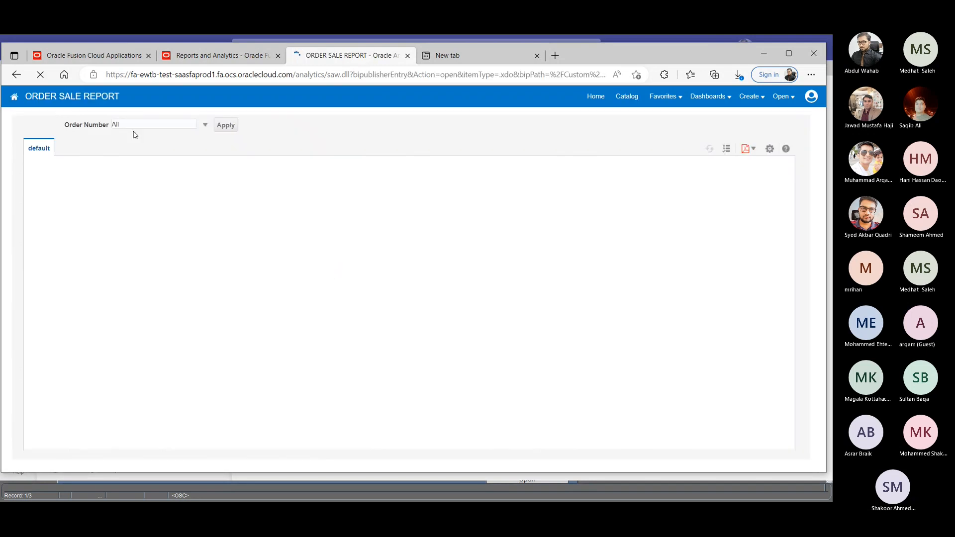
# - Run the ORDER SALE REPORT for the draft STC order and check the generated sale order document
pyautogui.click(156, 128)
pyautogui.scroll(-2, 199, 174)
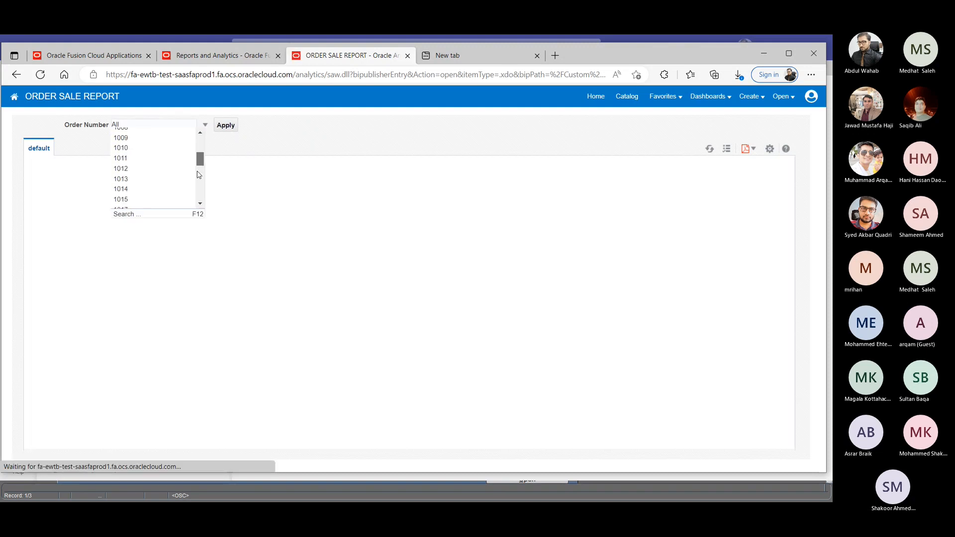
pyautogui.scroll(-5, 199, 179)
pyautogui.click(149, 203)
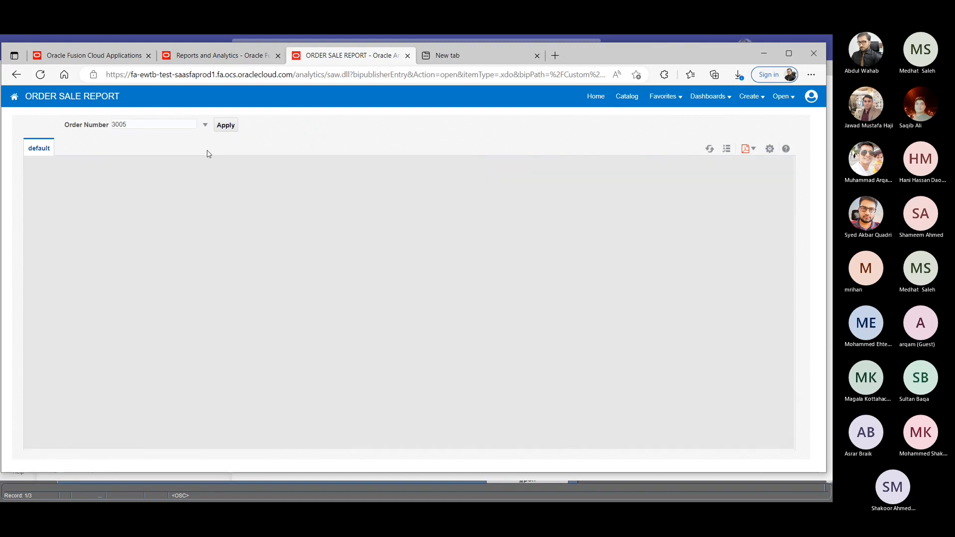
pyautogui.click(226, 128)
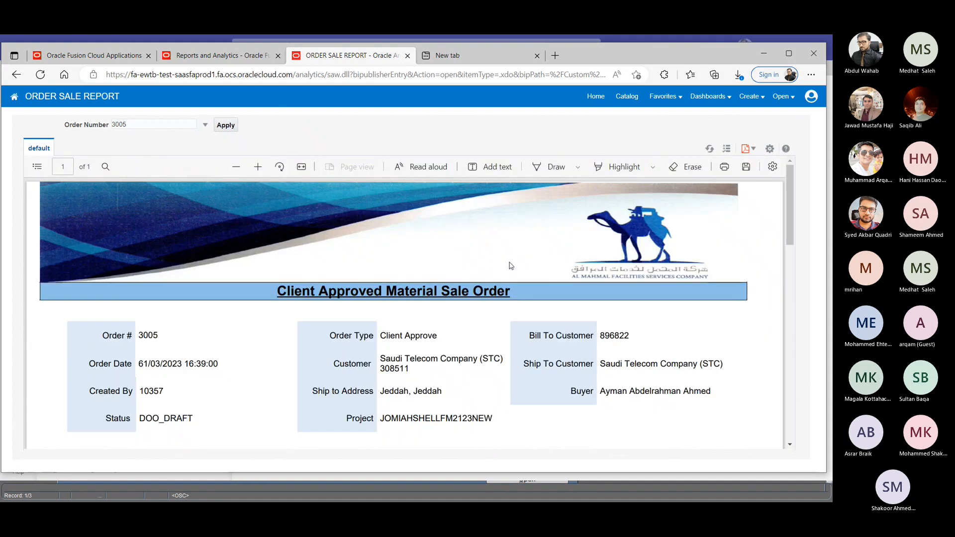
pyautogui.scroll(-5, 512, 268)
pyautogui.scroll(5, 517, 270)
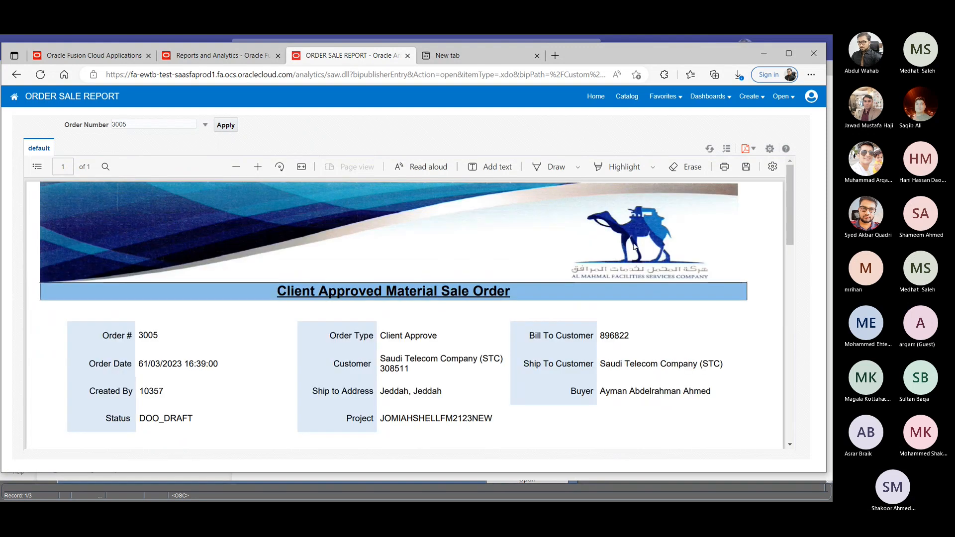
# - Export the order sale report to Excel (*.xlsx), open the downloaded workbook and enable editing to view its item lines
pyautogui.click(748, 148)
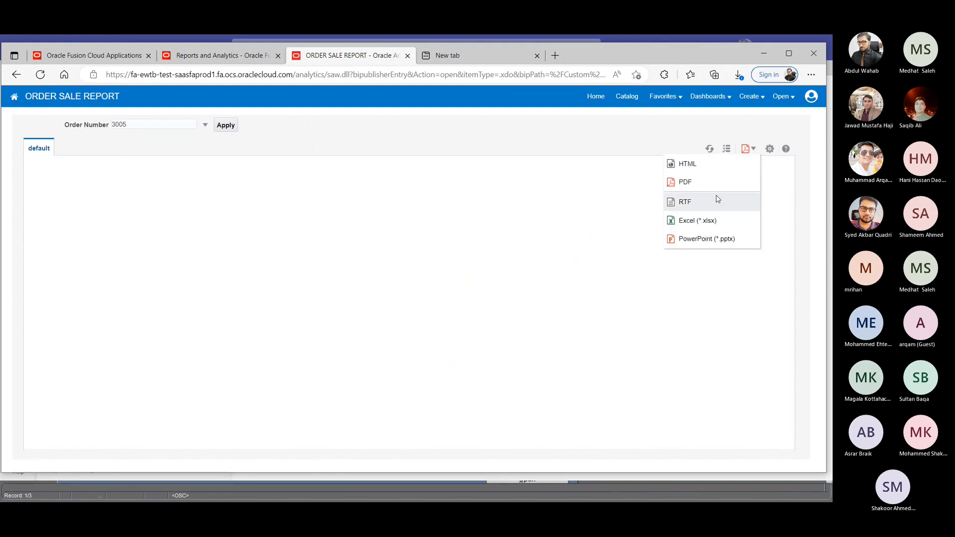
pyautogui.click(697, 225)
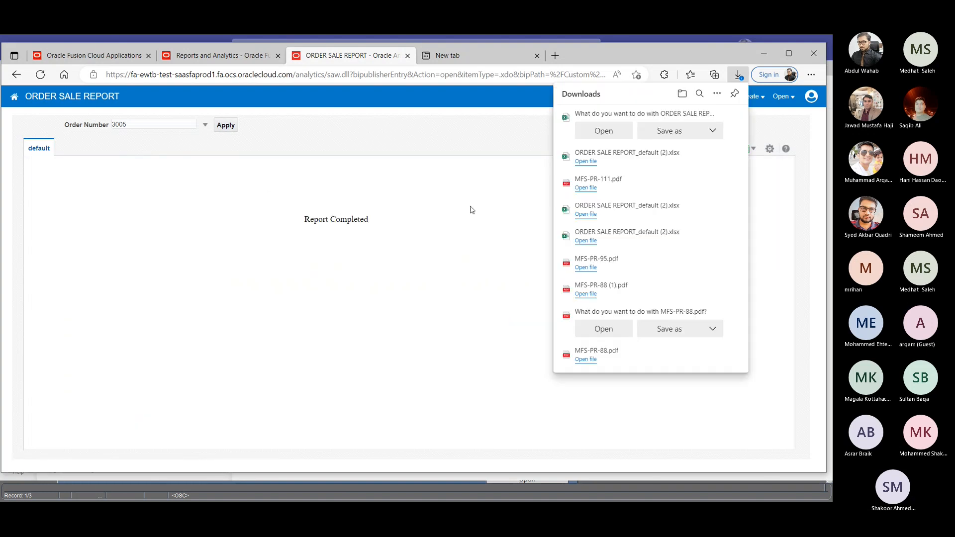
pyautogui.click(600, 133)
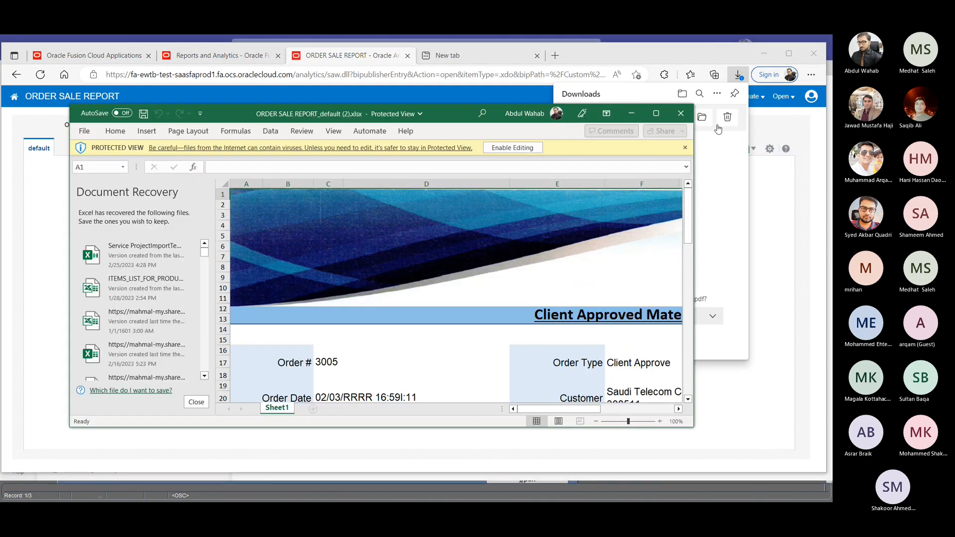
pyautogui.click(499, 149)
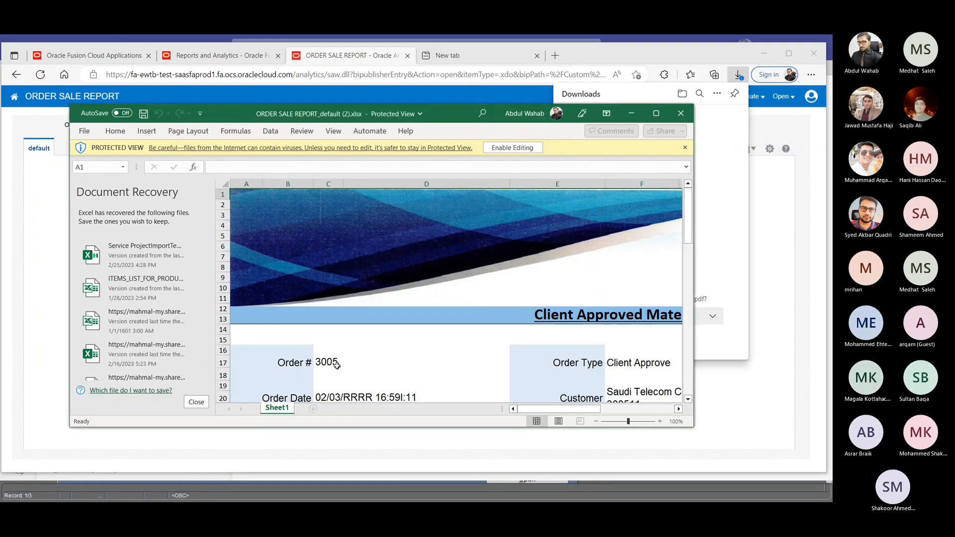
pyautogui.click(656, 114)
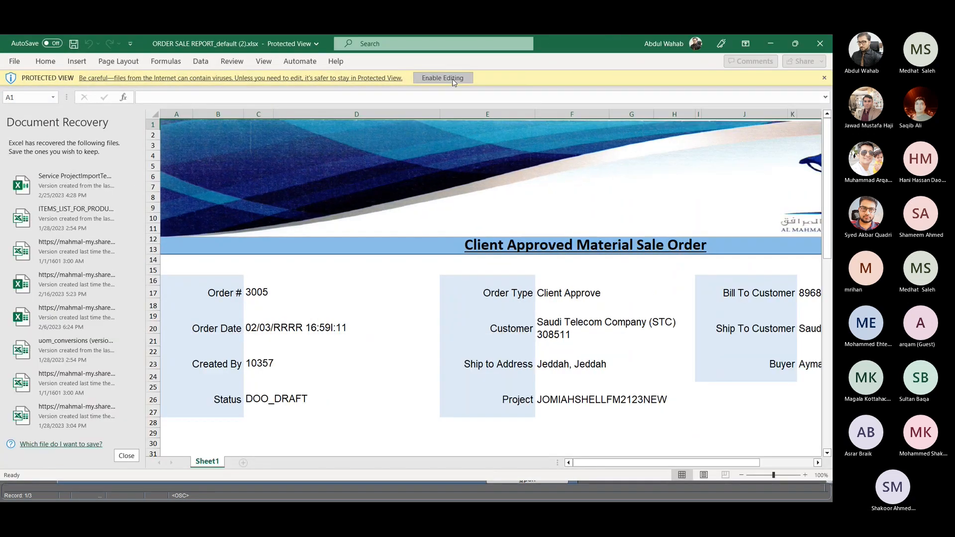
pyautogui.click(452, 79)
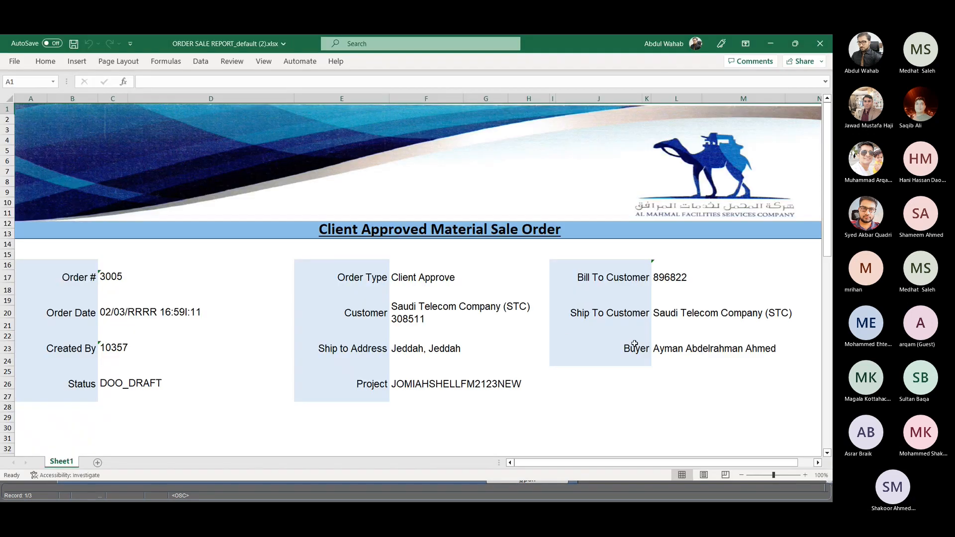
pyautogui.scroll(-3, 632, 329)
pyautogui.scroll(-2, 612, 349)
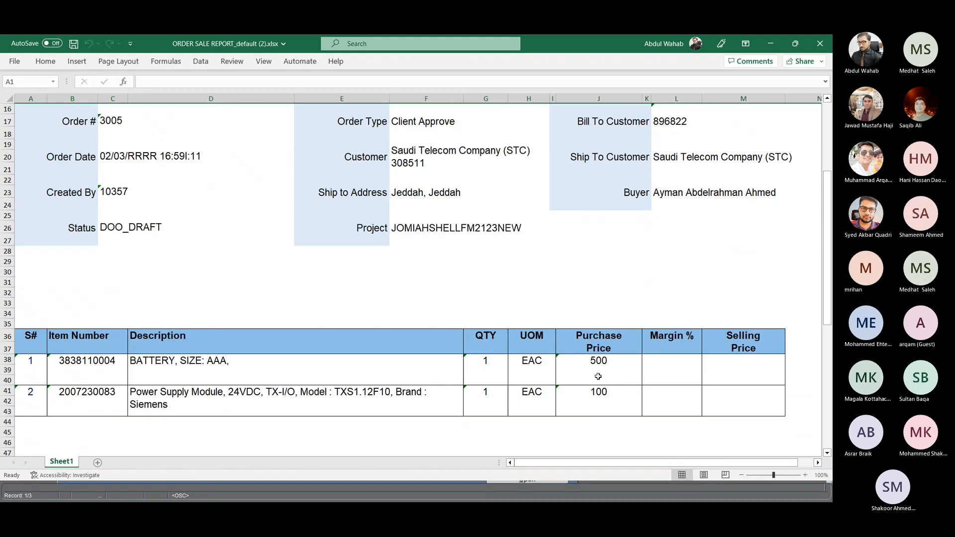
pyautogui.click(669, 371)
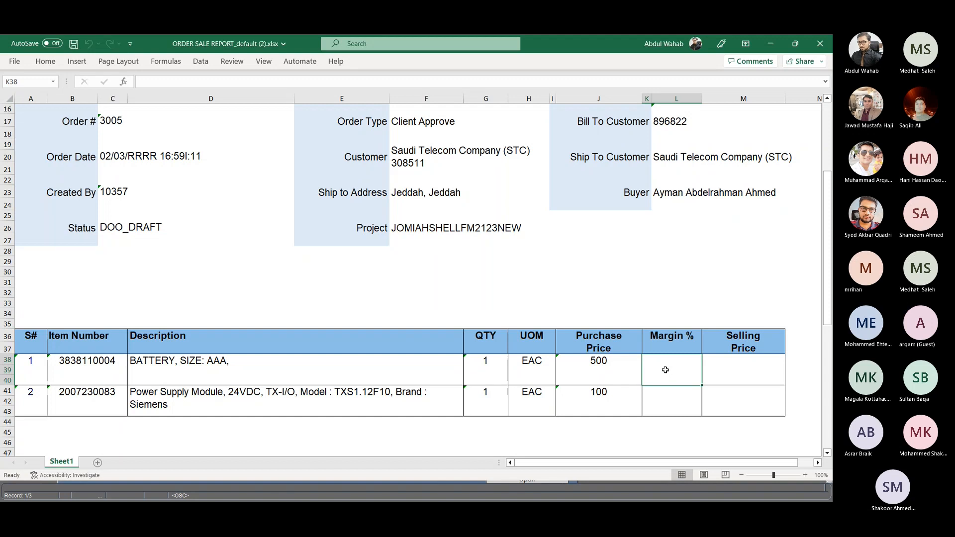
pyautogui.write('10')
pyautogui.doubleClick(646, 359)
pyautogui.press('BackSpace')
pyautogui.write('10')
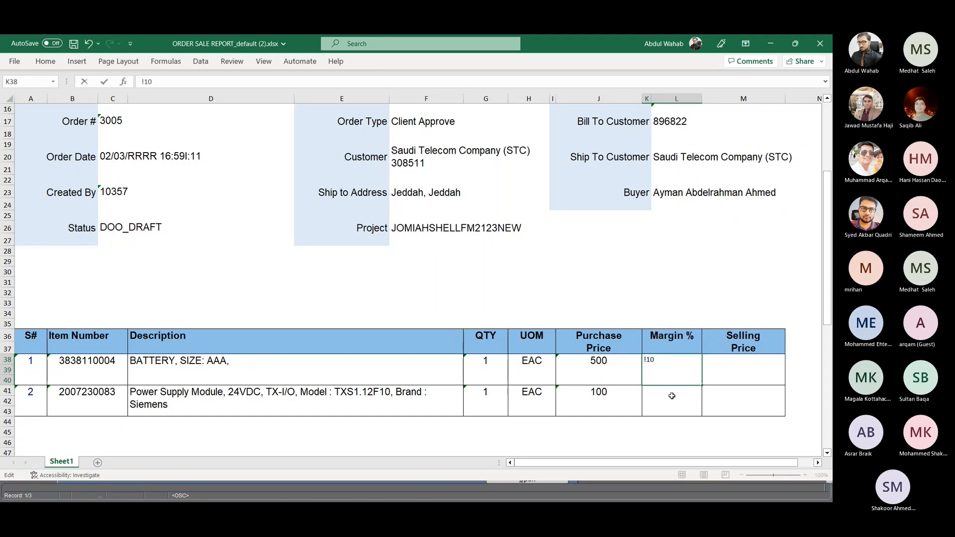
pyautogui.press('Return')
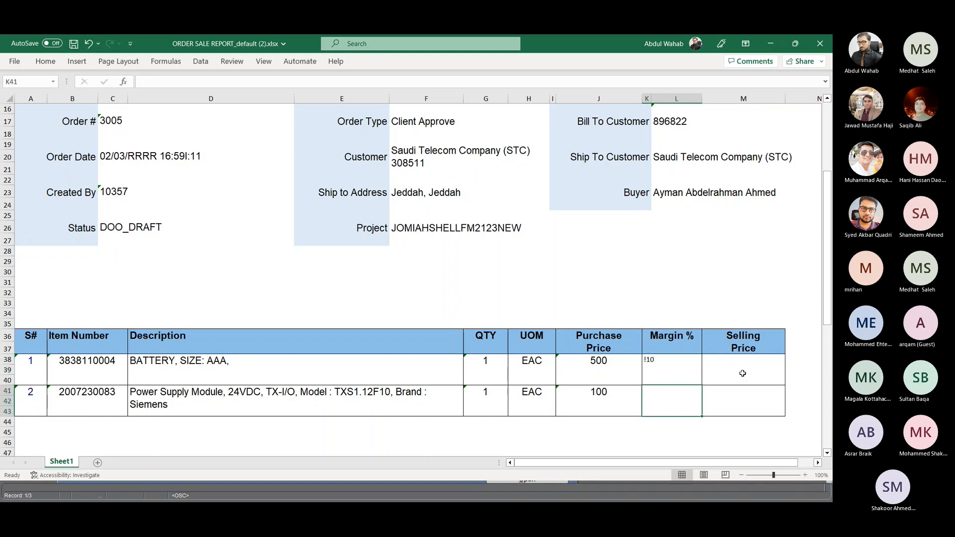
# - Enter a Margin % of 10 for both item lines, the AAA battery and the Power Supply Module
pyautogui.click(673, 375)
pyautogui.write('10')
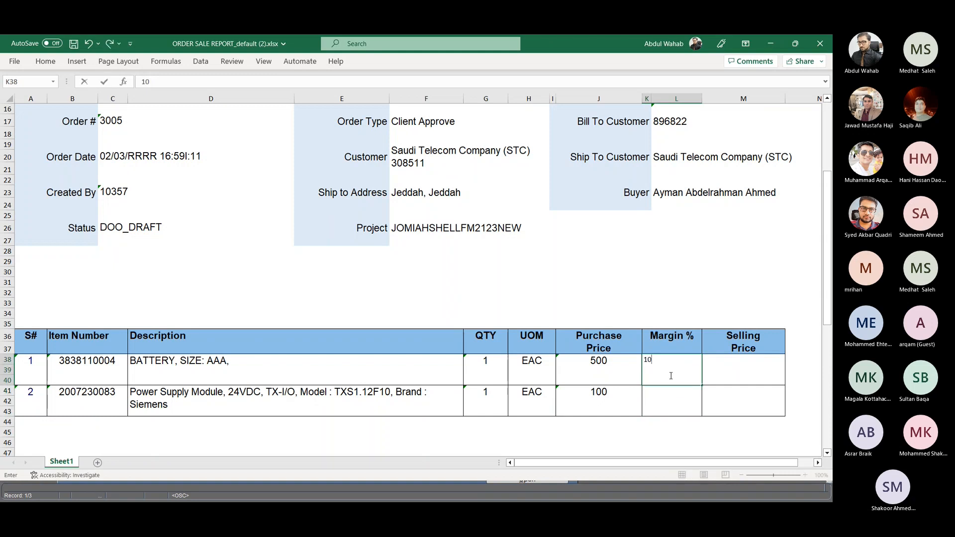
pyautogui.click(658, 403)
pyautogui.write('10')
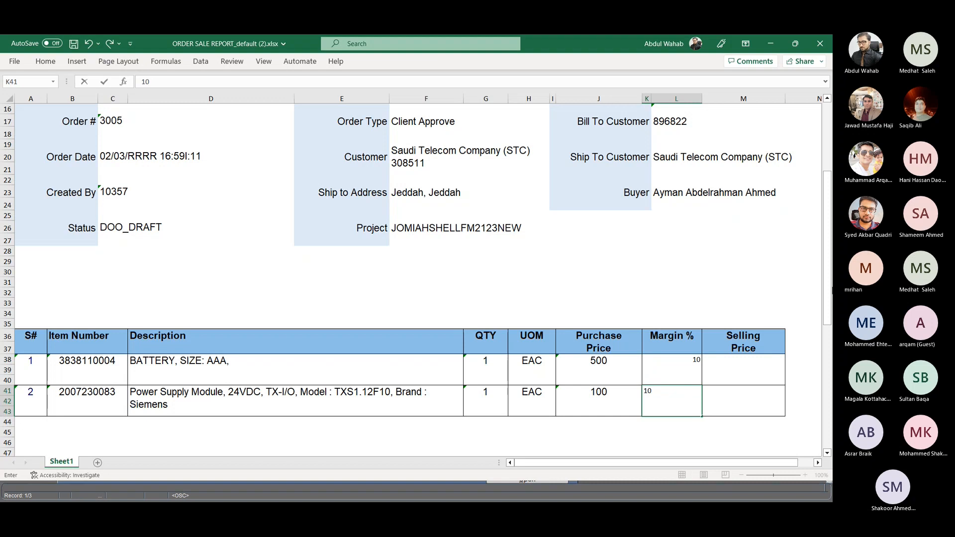
pyautogui.click(661, 374)
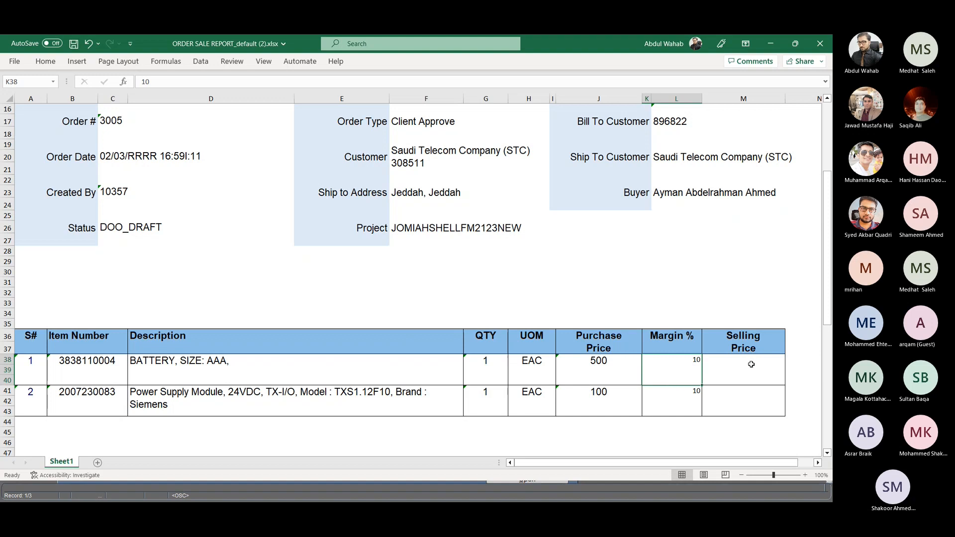
# - Calculate the battery's Selling Price in M38 with =K38/100*J38+J38 and fill the formula down to the Power Supply Module line
pyautogui.click(752, 366)
pyautogui.write('=')
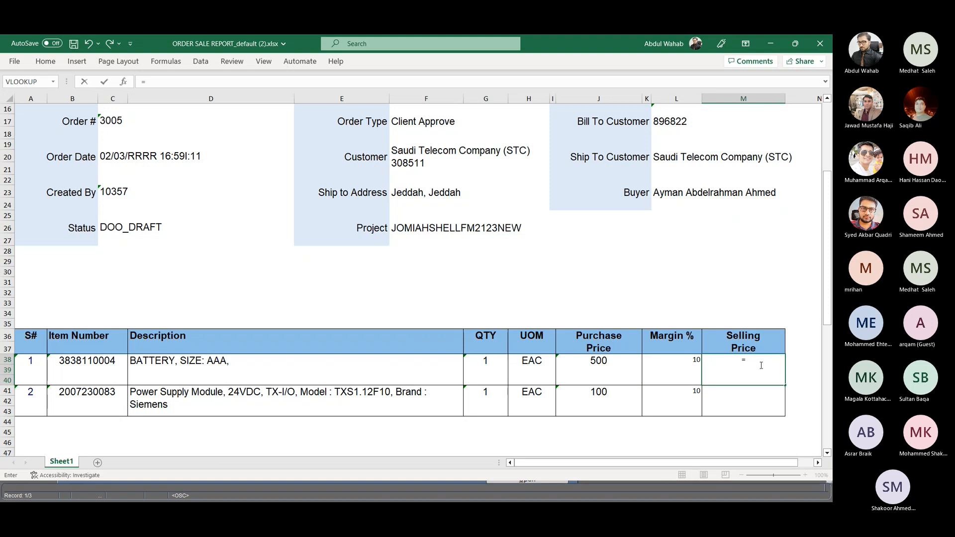
pyautogui.click(669, 364)
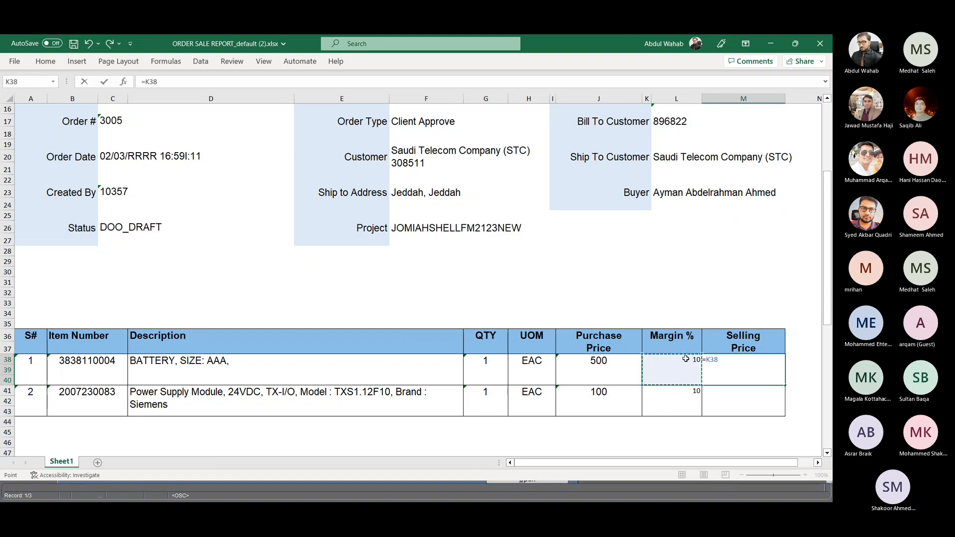
pyautogui.write('/100*')
pyautogui.click(621, 369)
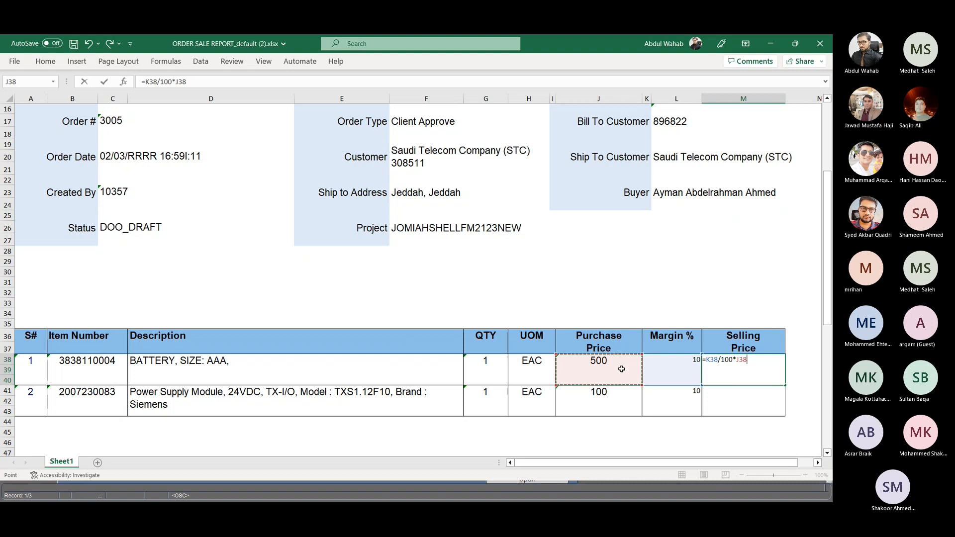
pyautogui.write('+')
pyautogui.click(595, 366)
pyautogui.press('Return')
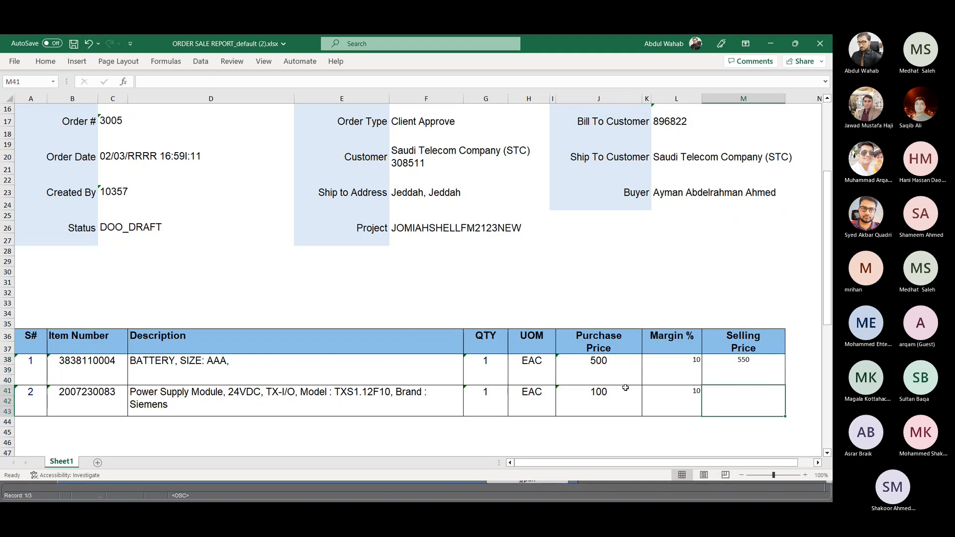
pyautogui.click(733, 369)
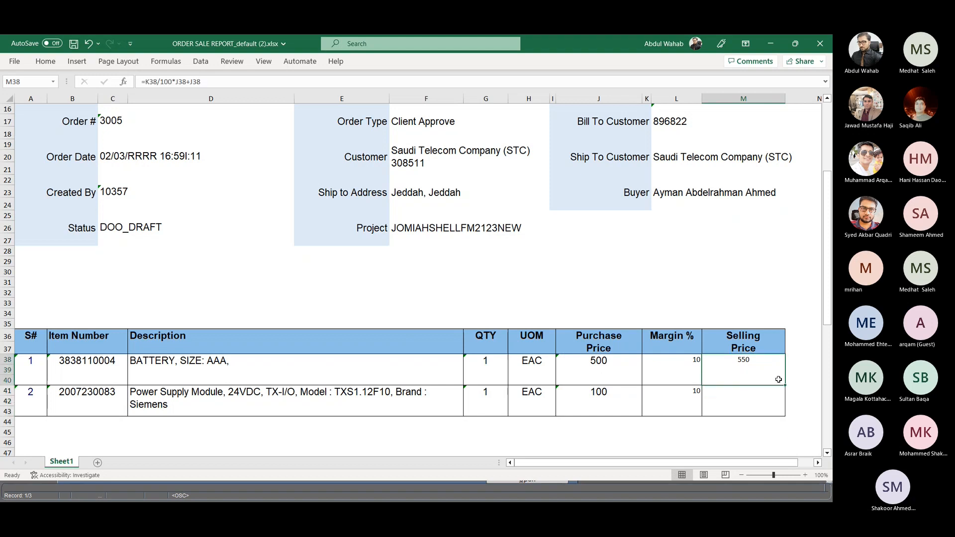
pyautogui.moveTo(785, 385); pyautogui.dragTo(784, 411)
# - Save the workbook as ORDER SALE REPORT_default (2) in Excel Workbook format and switch back to the Reports and Analytics page in the browser
pyautogui.scroll(5, 694, 279)
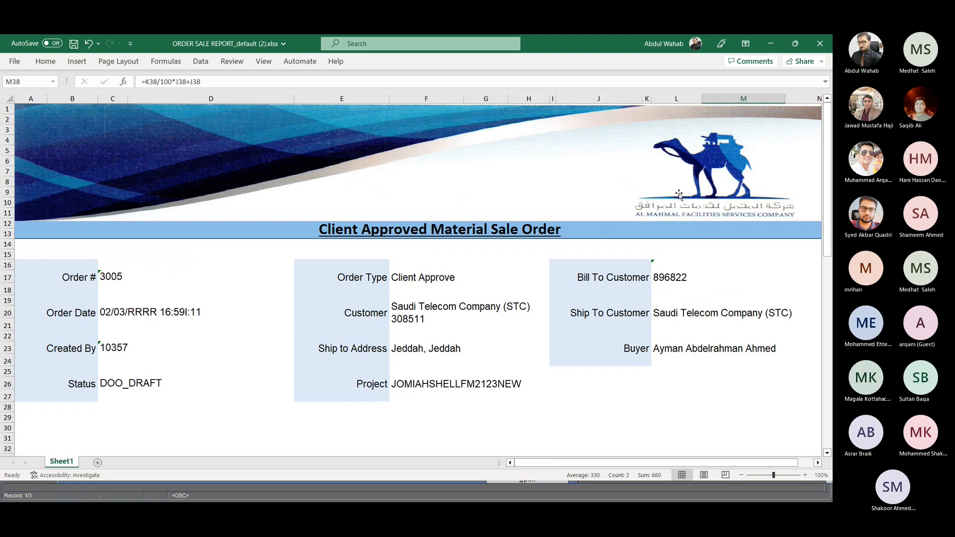
pyautogui.click(15, 61)
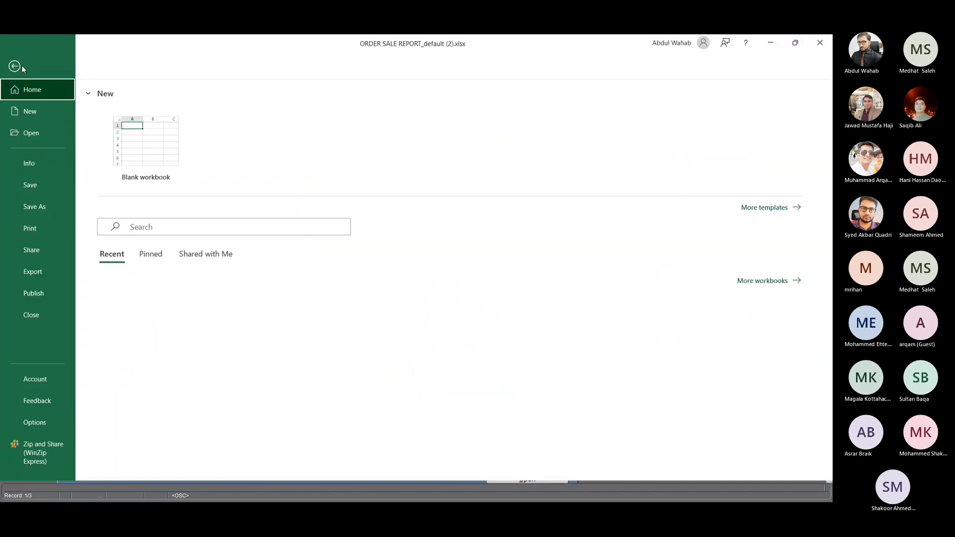
pyautogui.click(42, 207)
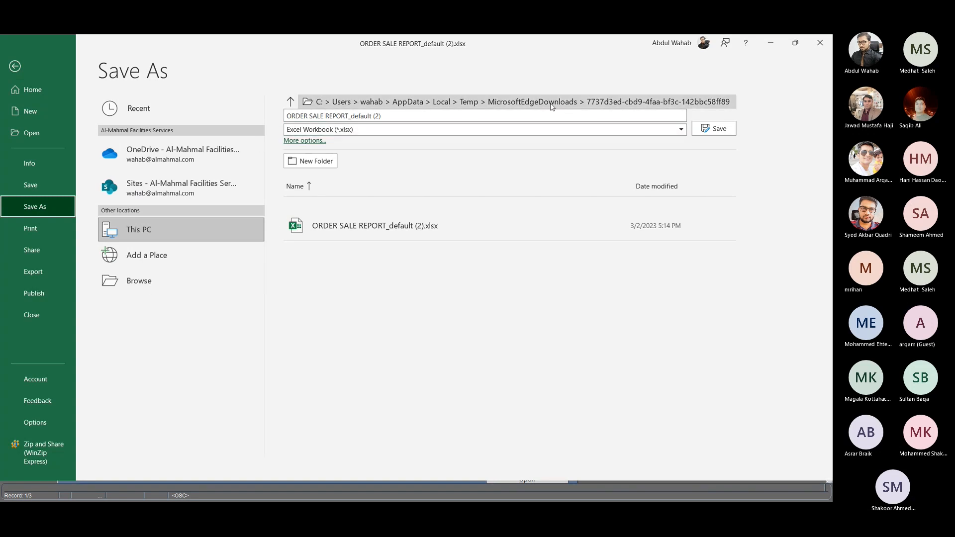
pyautogui.click(710, 129)
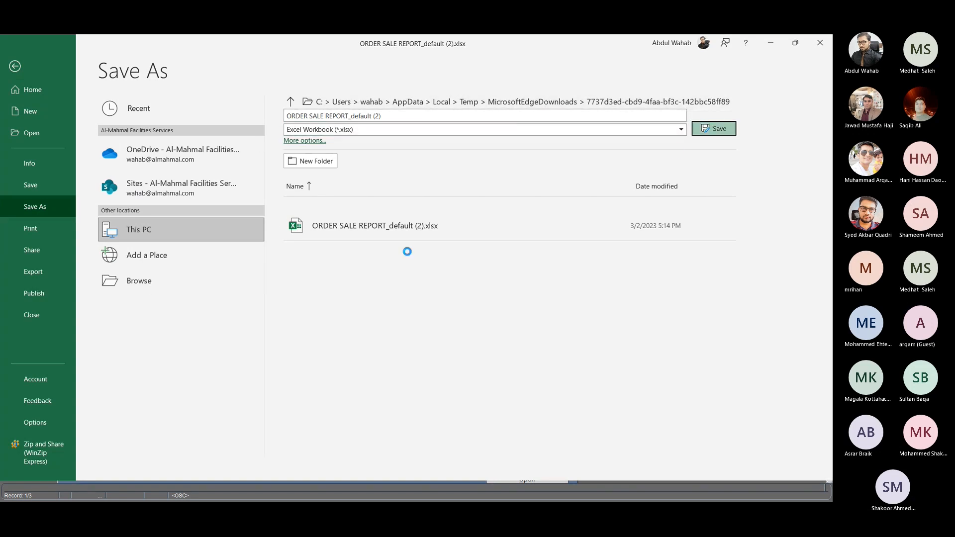
pyautogui.click(438, 305)
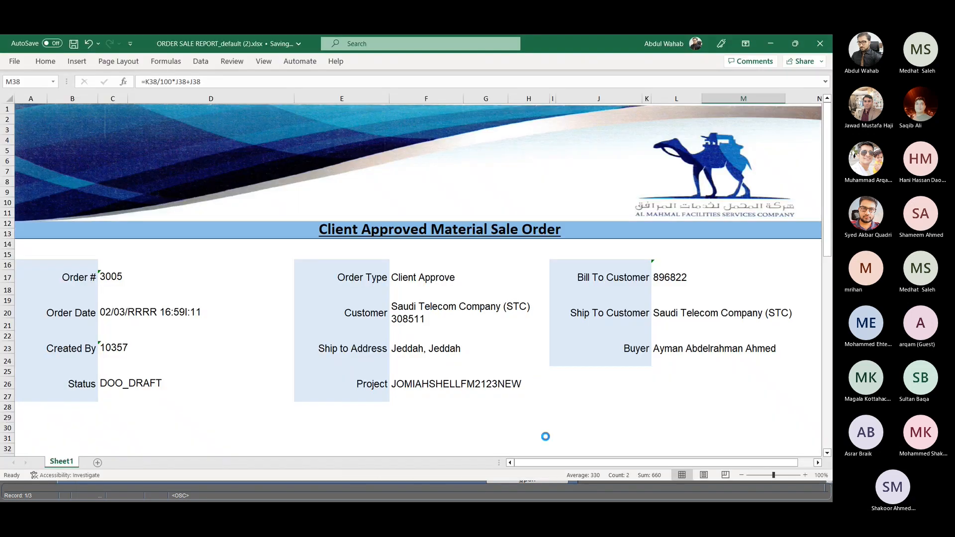
pyautogui.hotkey('alt', 'Tab')
pyautogui.click(212, 56)
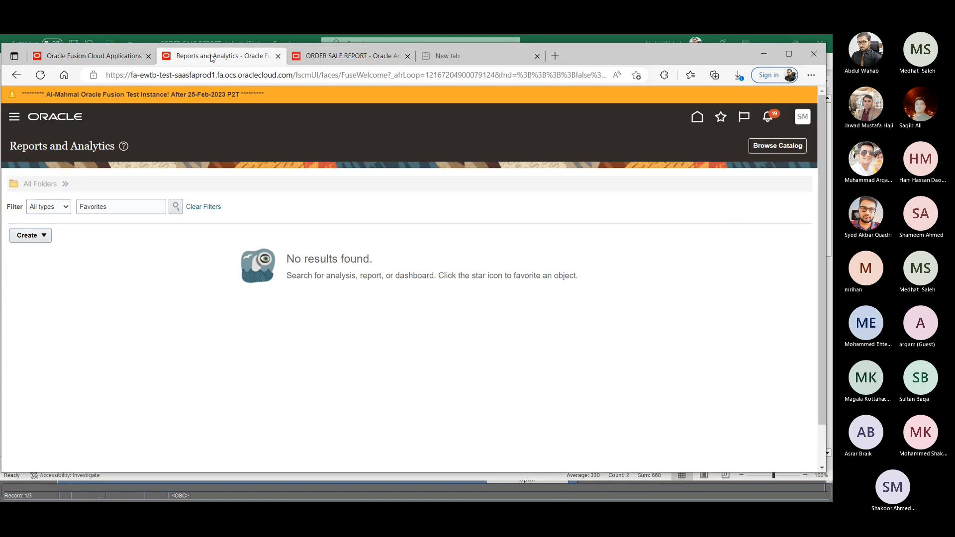
# - Open the attachments of the draft Saudi Telecom Company (STC) order and attach the file MFS-PR-45 (1).pdf under the Miscellaneous category
pyautogui.click(78, 58)
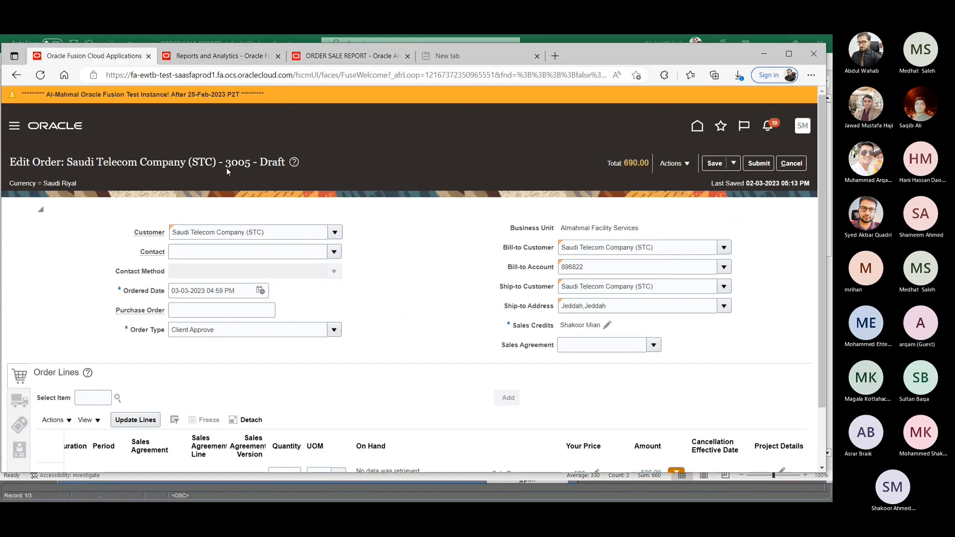
pyautogui.click(689, 163)
pyautogui.click(716, 264)
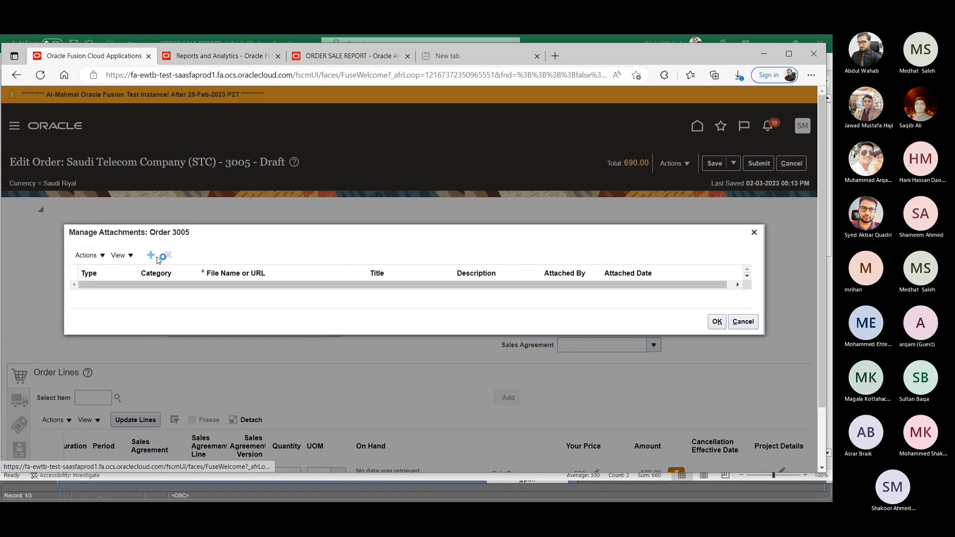
pyautogui.click(151, 256)
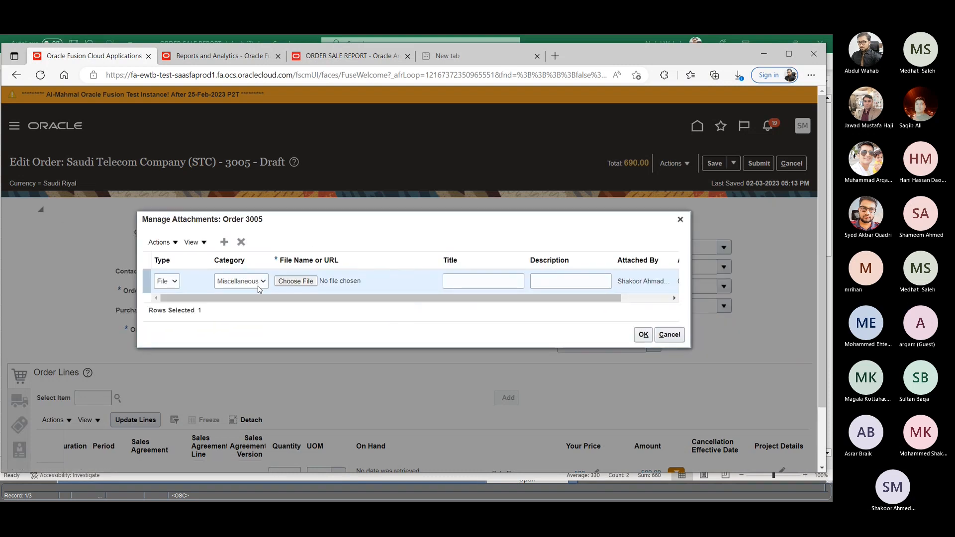
pyautogui.click(293, 281)
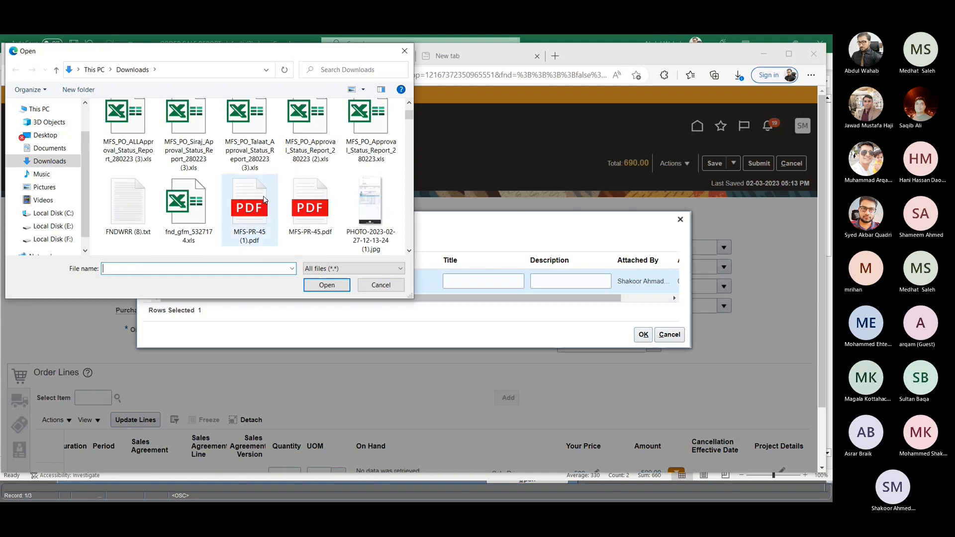
pyautogui.doubleClick(249, 209)
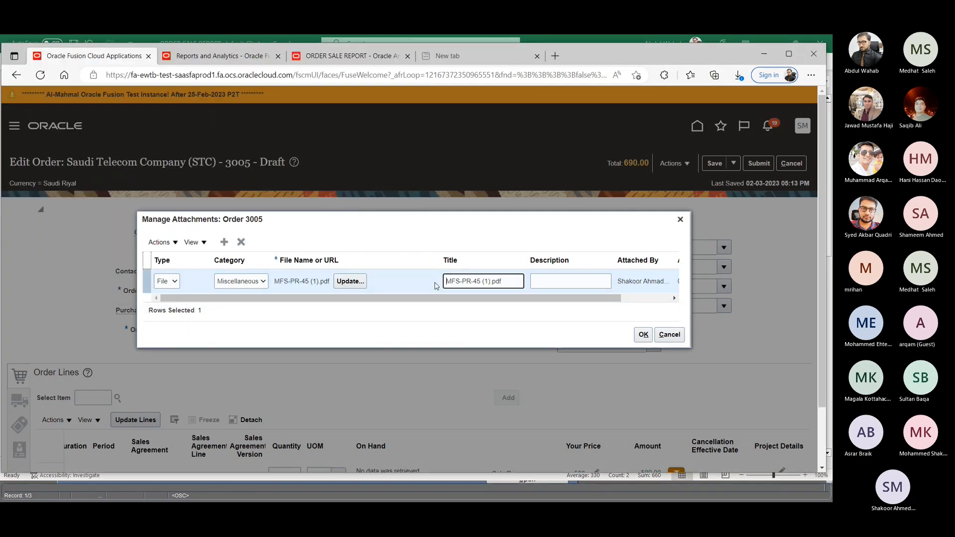
# - Add MFS_PO_ALLApproval_Status_Report_280223 (3).xls as a second Miscellaneous attachment and accept the order's attachments
pyautogui.click(224, 242)
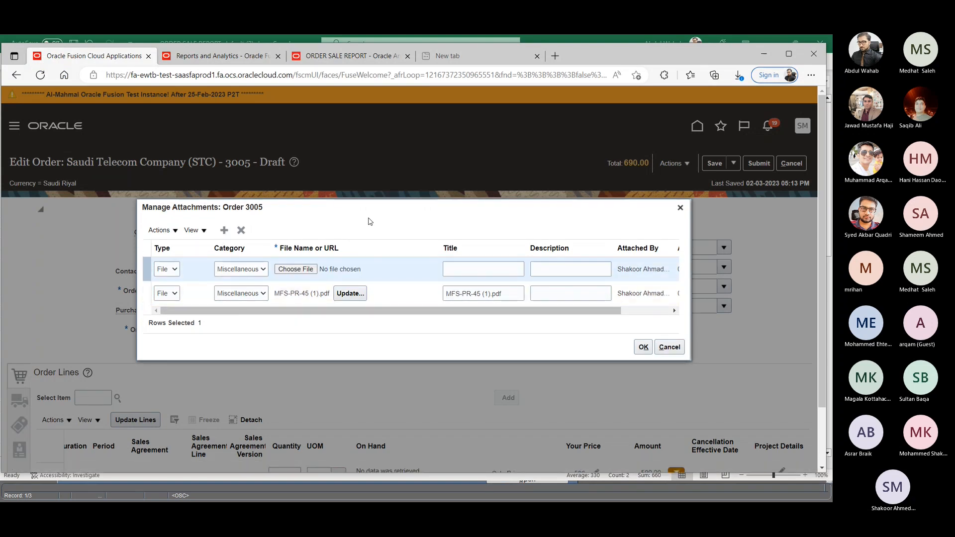
pyautogui.click(247, 269)
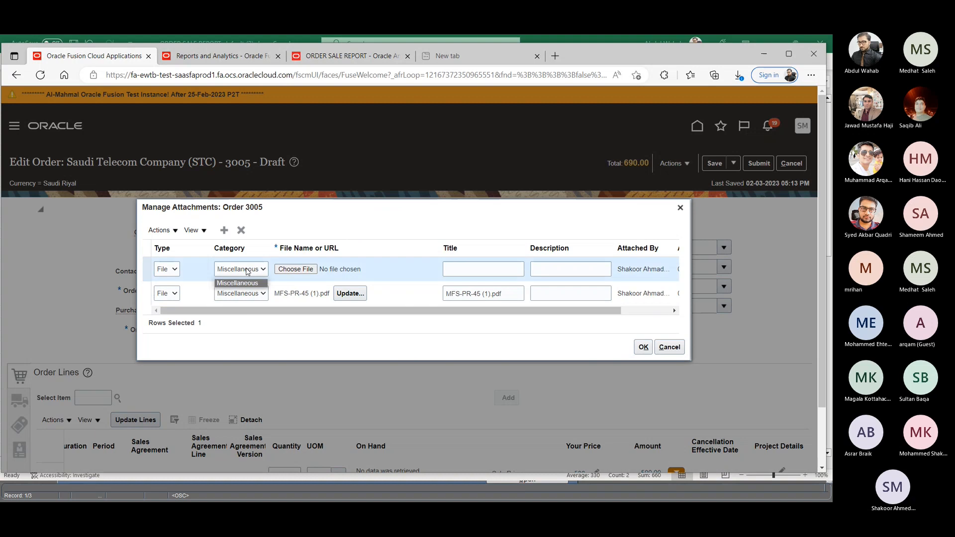
pyautogui.click(241, 294)
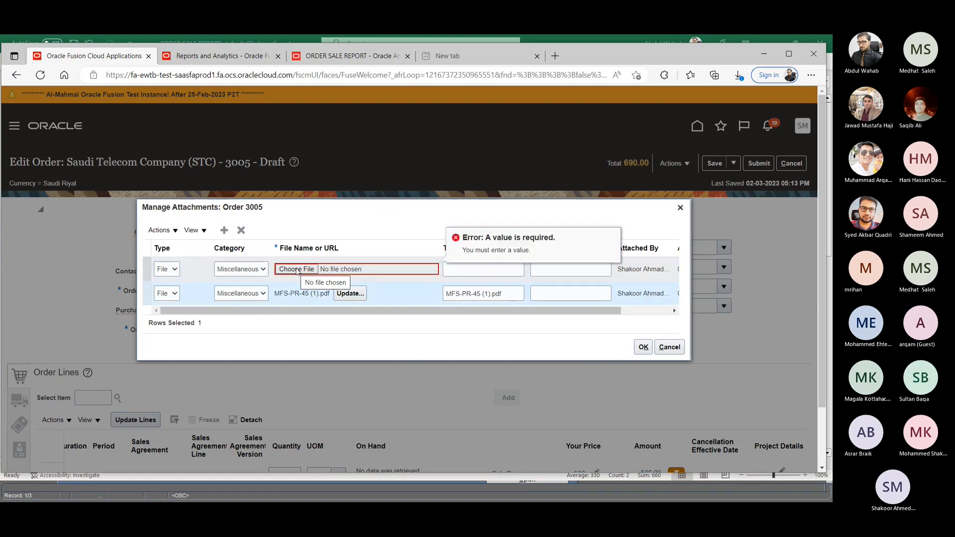
pyautogui.click(297, 269)
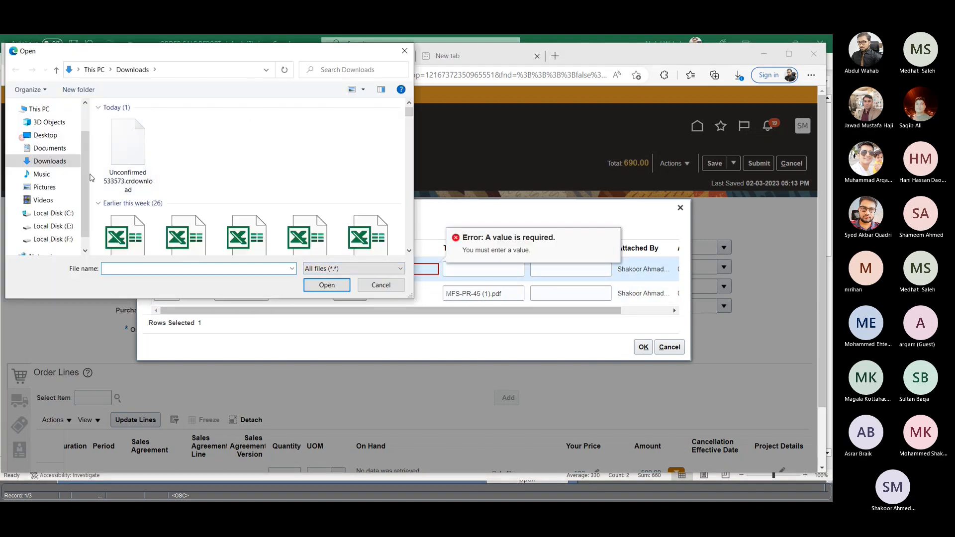
pyautogui.scroll(-1, 172, 193)
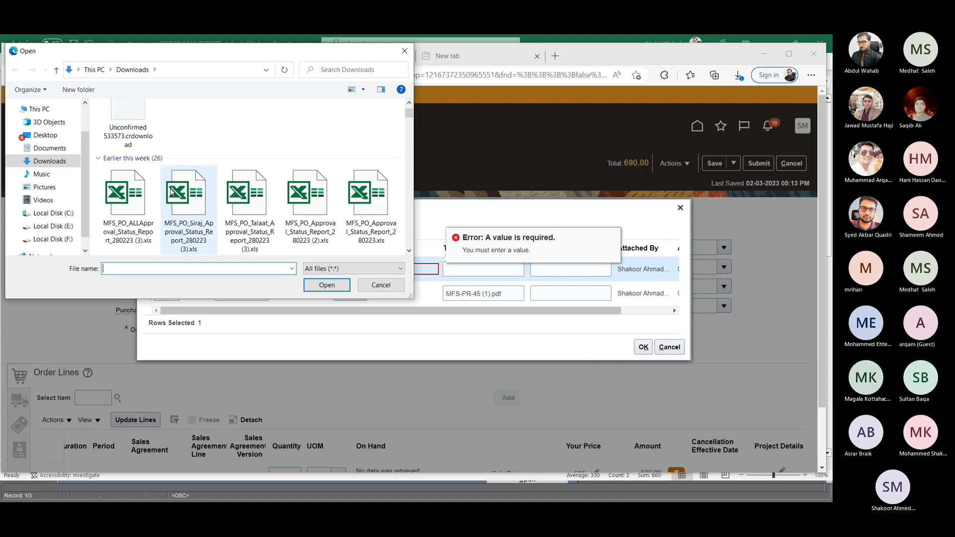
pyautogui.click(127, 199)
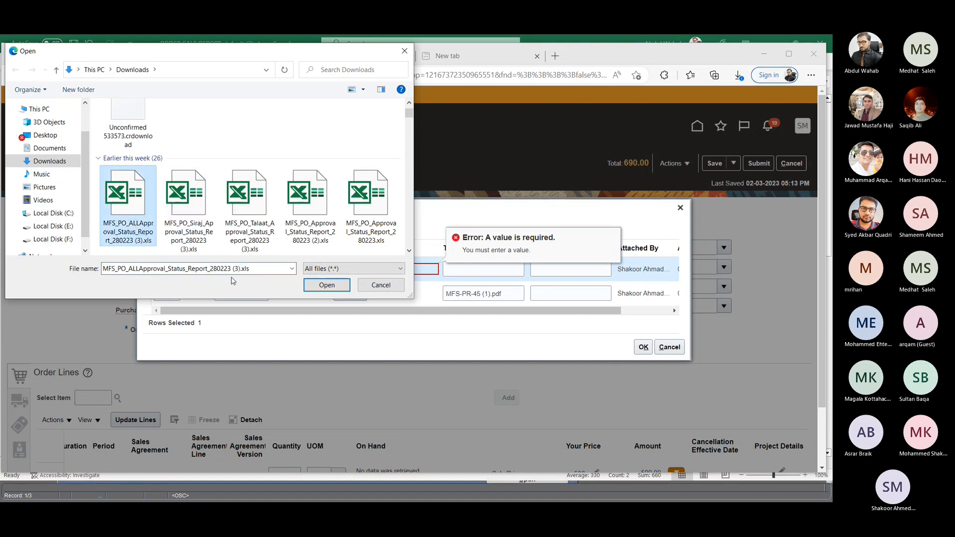
pyautogui.click(326, 284)
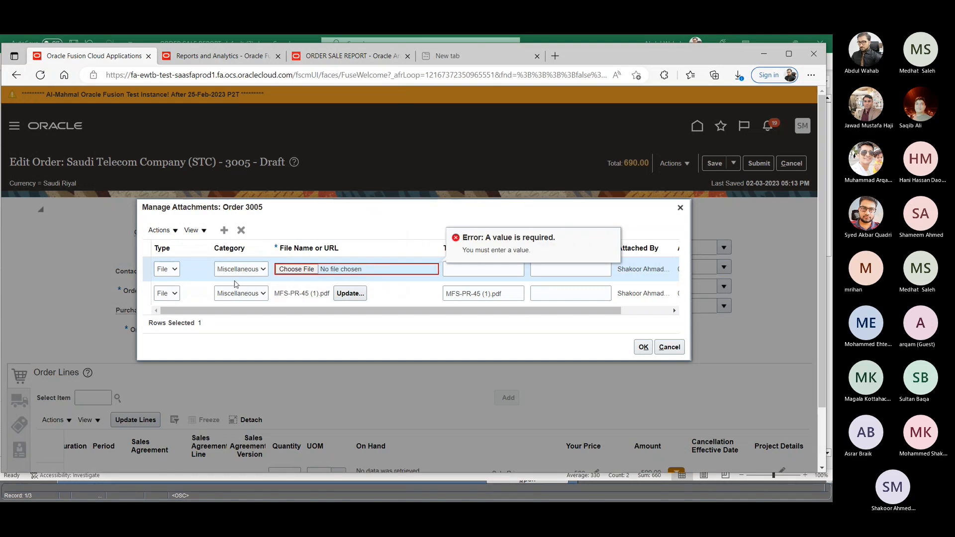
pyautogui.click(330, 273)
pyautogui.click(127, 233)
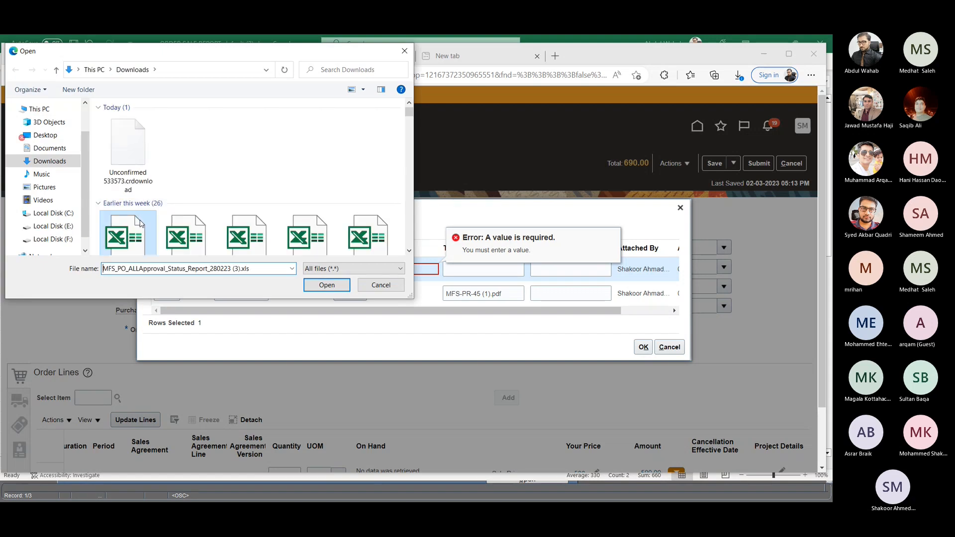
pyautogui.click(327, 285)
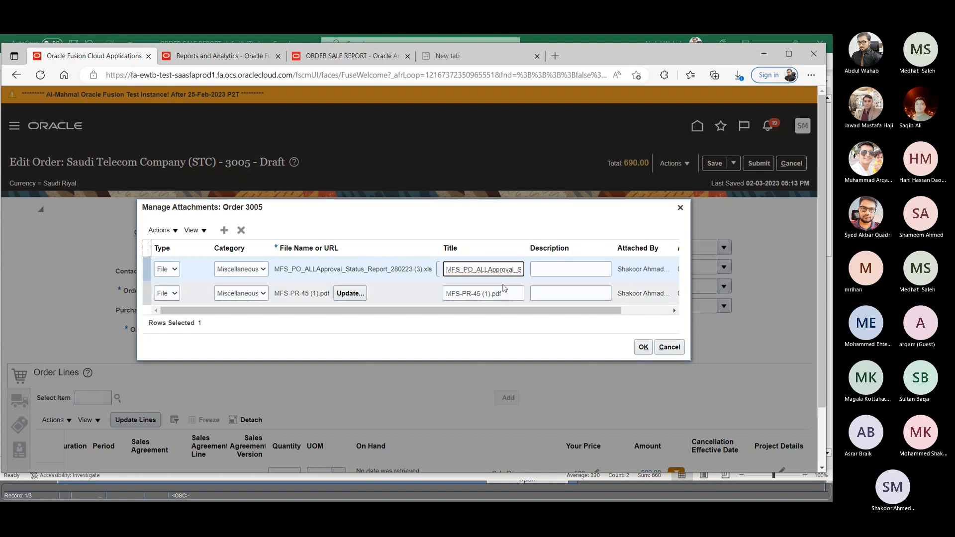
pyautogui.click(645, 350)
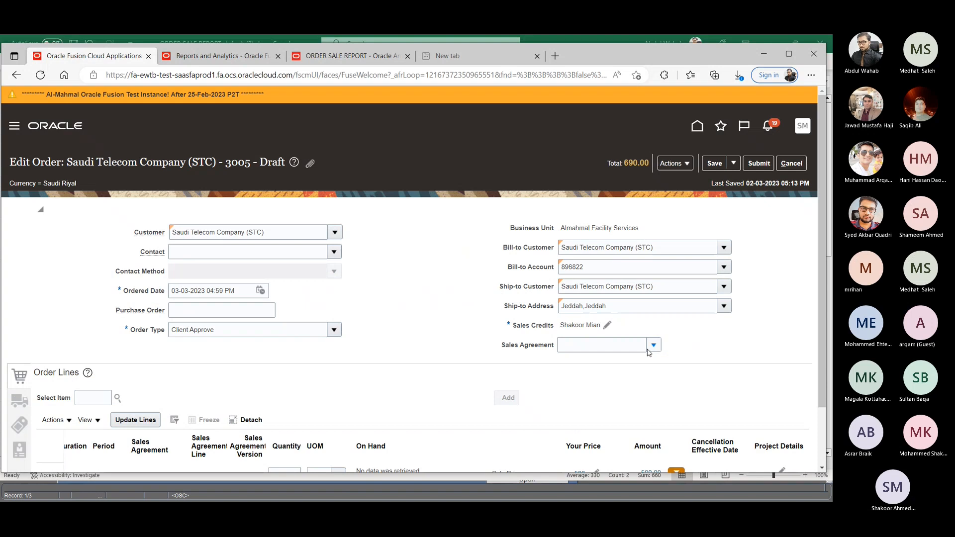
# - Save the STC sales order and submit it
pyautogui.click(714, 168)
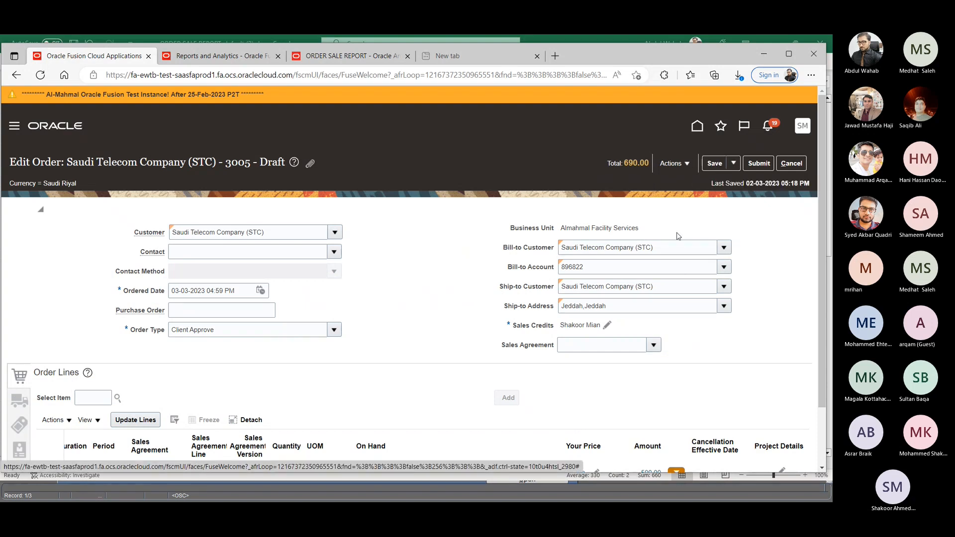
pyautogui.click(759, 164)
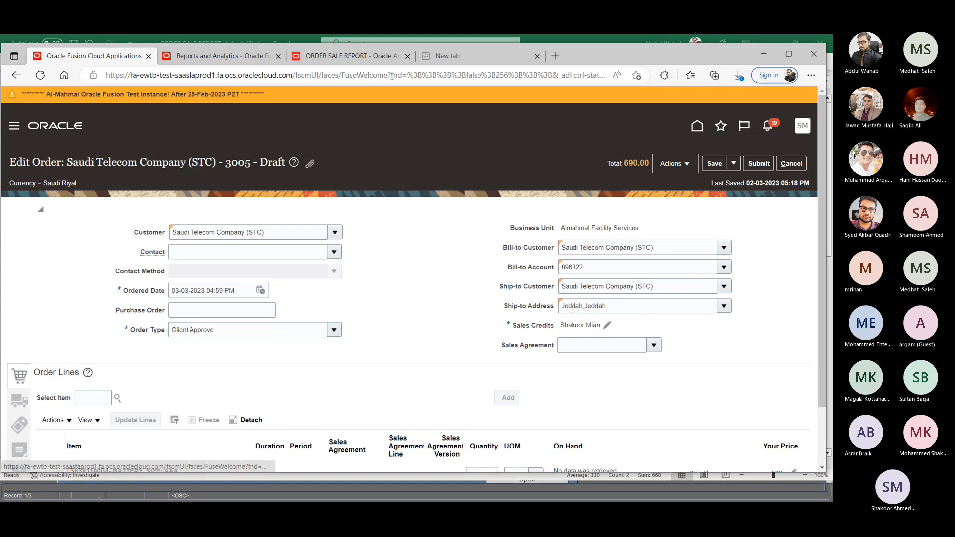
# - Close the Reports and Analytics and ORDER SALE REPORT pages and start signing out of Oracle Fusion from the order page
pyautogui.click(254, 55)
pyautogui.click(278, 56)
pyautogui.click(278, 55)
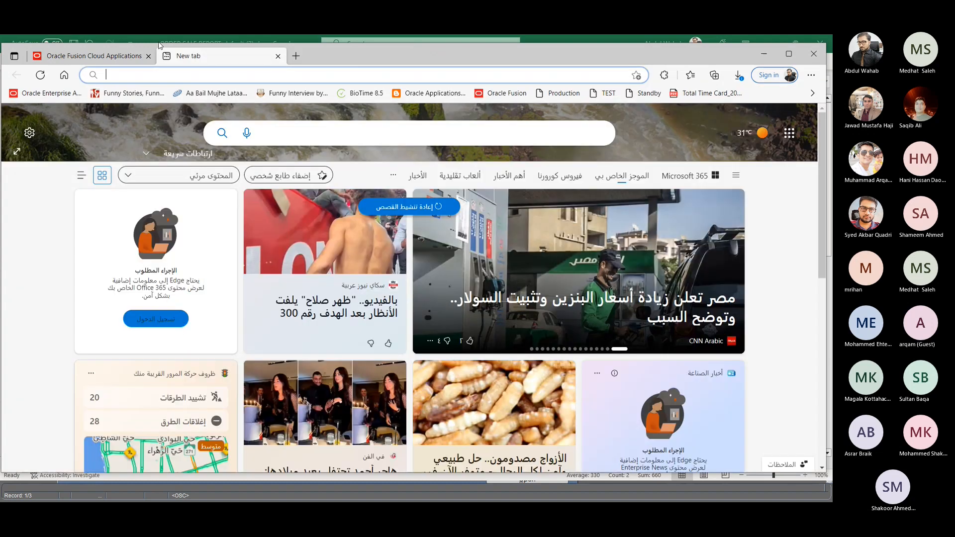
pyautogui.click(143, 62)
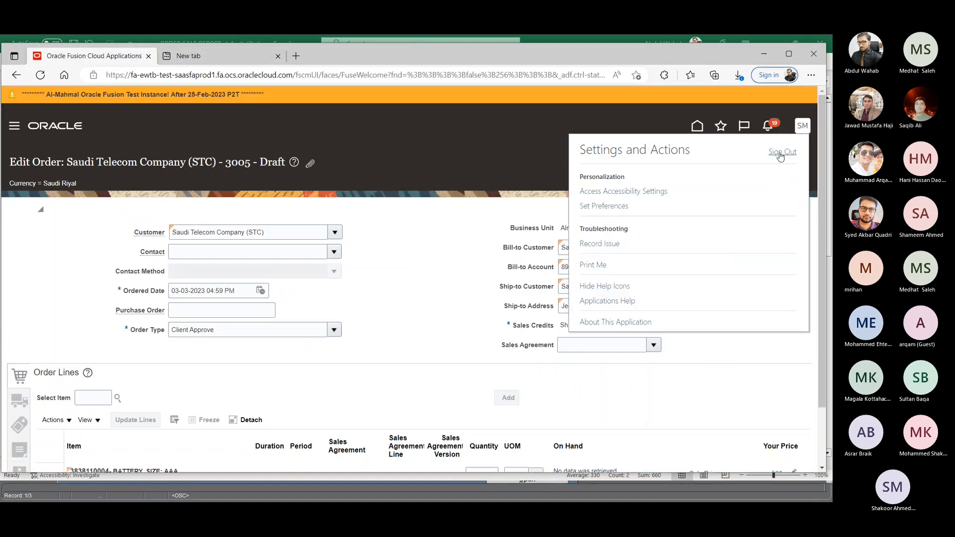
pyautogui.click(779, 154)
# - Switch to the File Explorer window showing Downloads and open the Desktop folder
pyautogui.hotkey('alt', 'Tab')
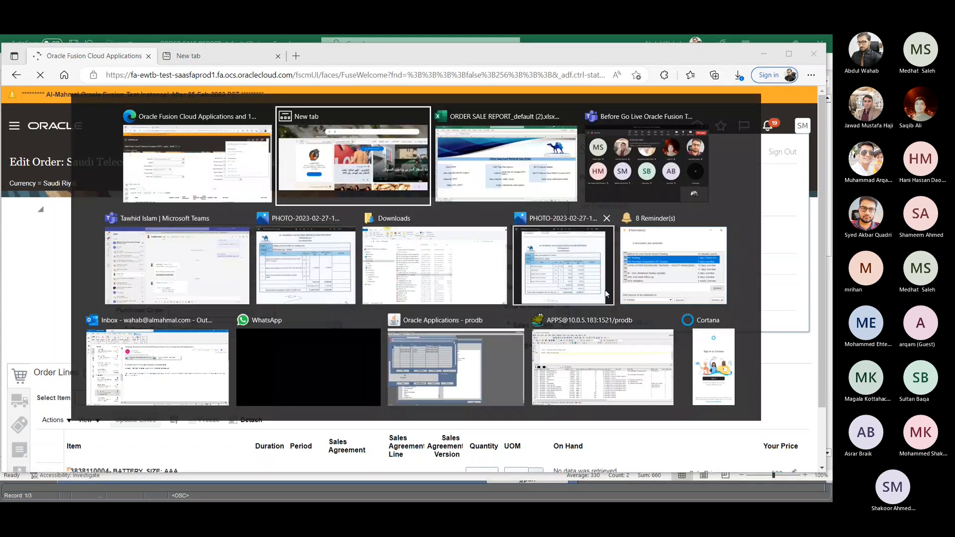
pyautogui.press('Tab')
pyautogui.press('Tab')
pyautogui.press('Tab')
pyautogui.press('Tab')
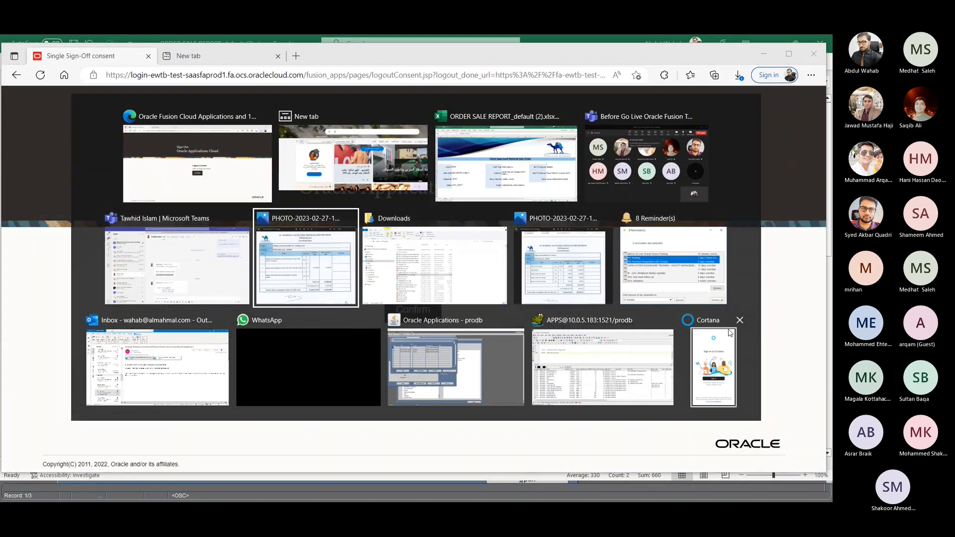
pyautogui.press('Tab')
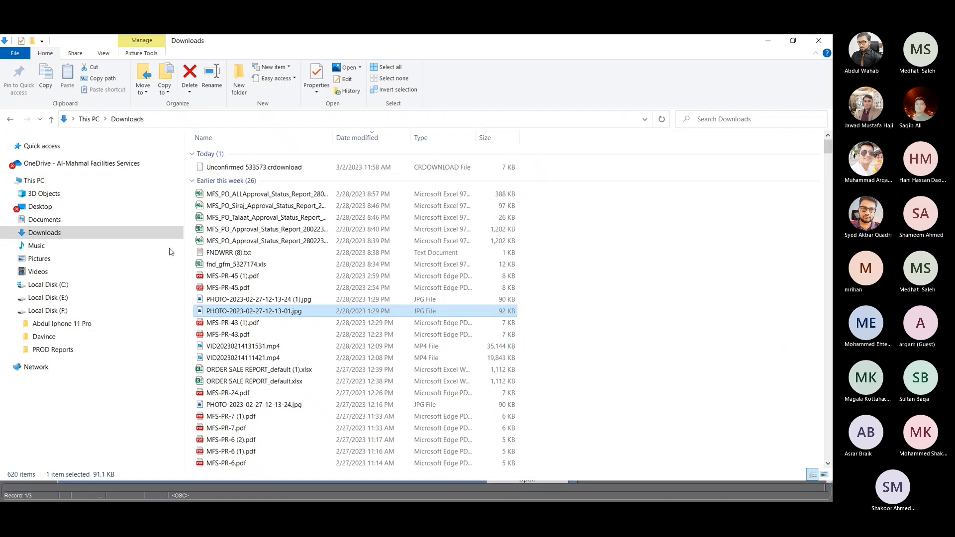
pyautogui.click(40, 206)
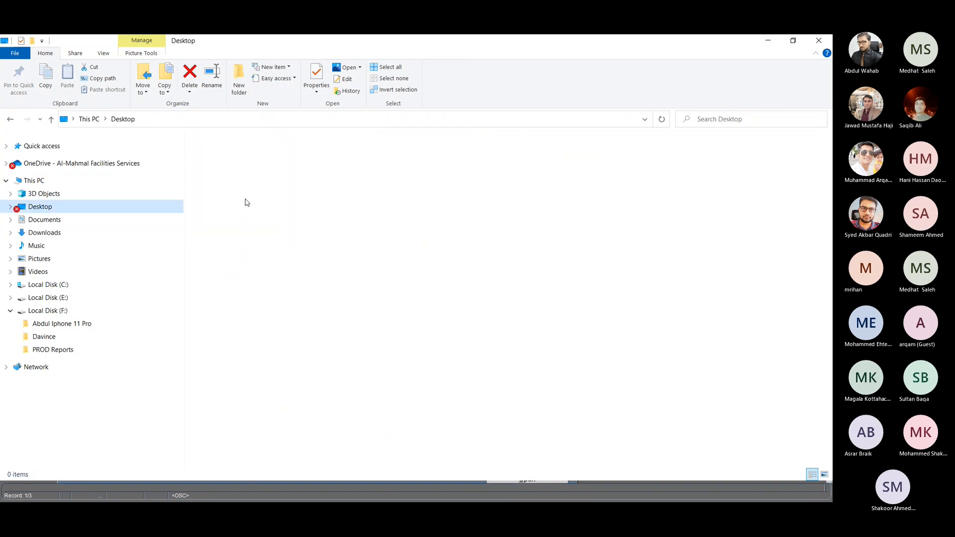
# - Open the workbook UAT_PROJ_USER_TRAINNG_PR&CLIENT.xlsx from the UAT DATA folder inside Oracle Fusion Cloud
pyautogui.click(245, 167)
pyautogui.press('o')
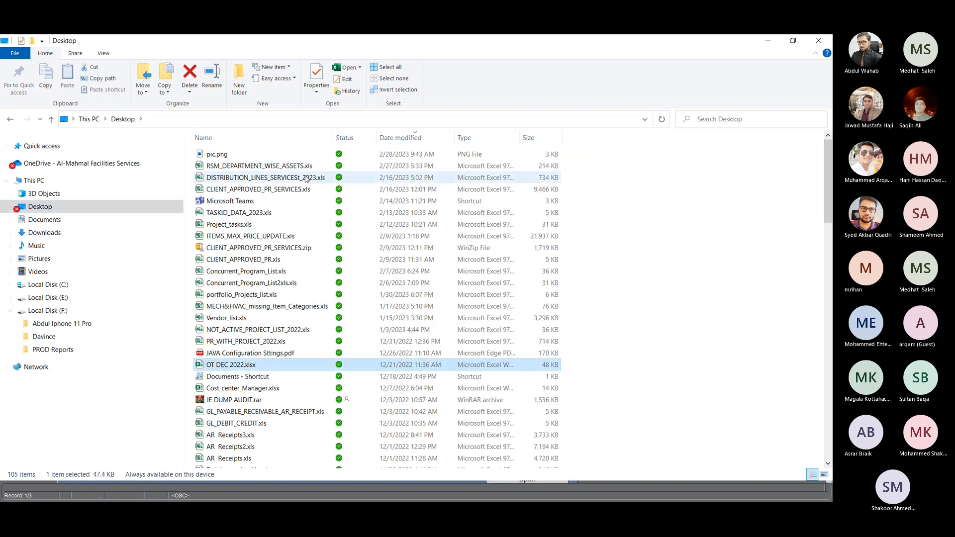
pyautogui.press('o')
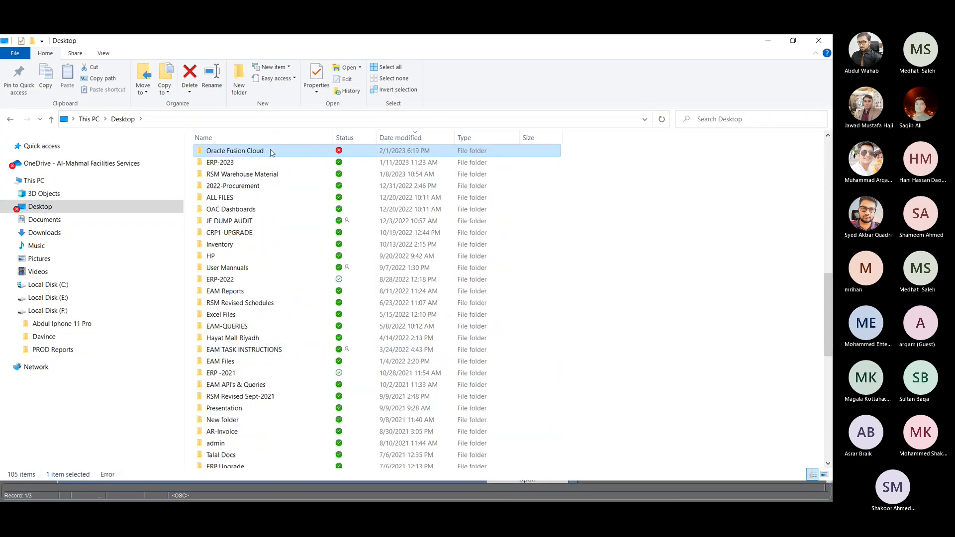
pyautogui.doubleClick(272, 152)
pyautogui.doubleClick(235, 203)
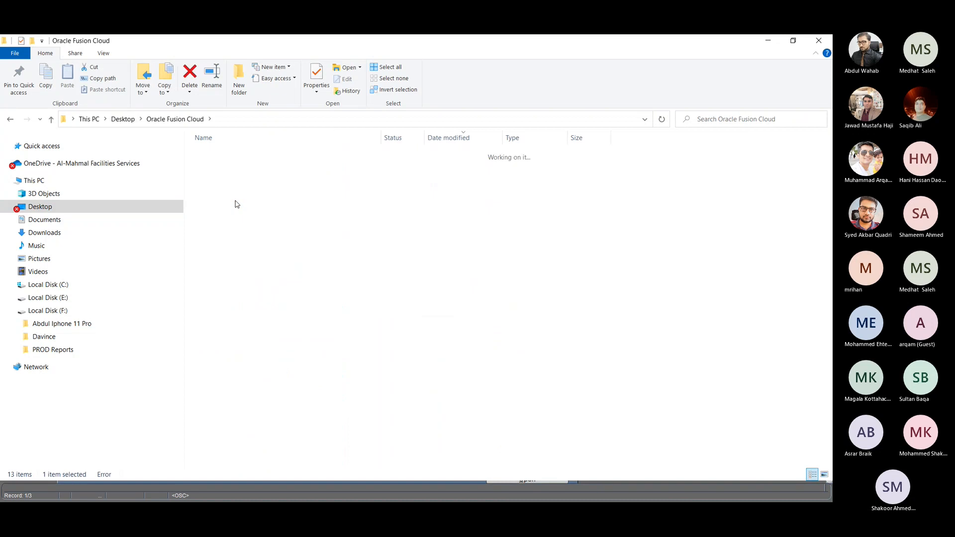
pyautogui.doubleClick(268, 152)
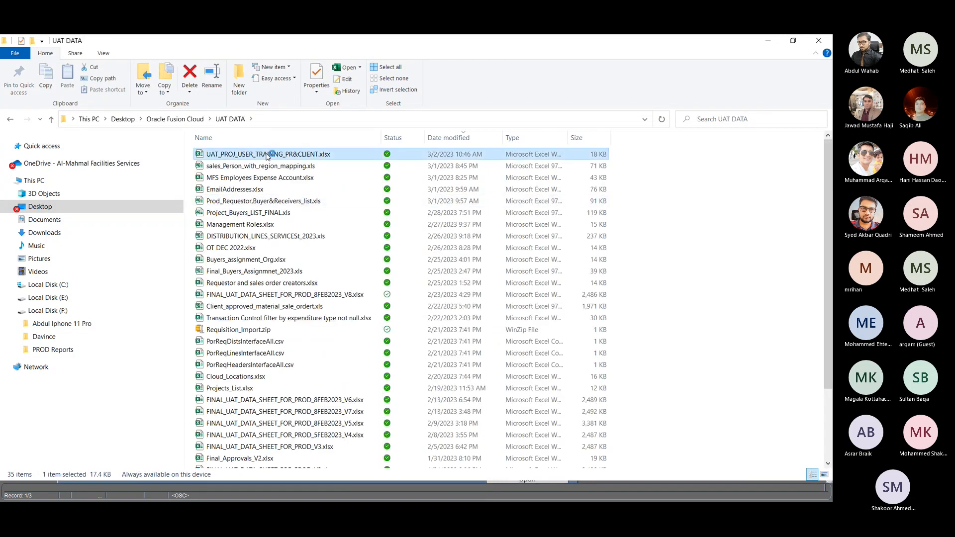
# - Switch back to the browser and confirm the single sign-off from Oracle Applications Cloud
pyautogui.hotkey('alt', 'Tab')
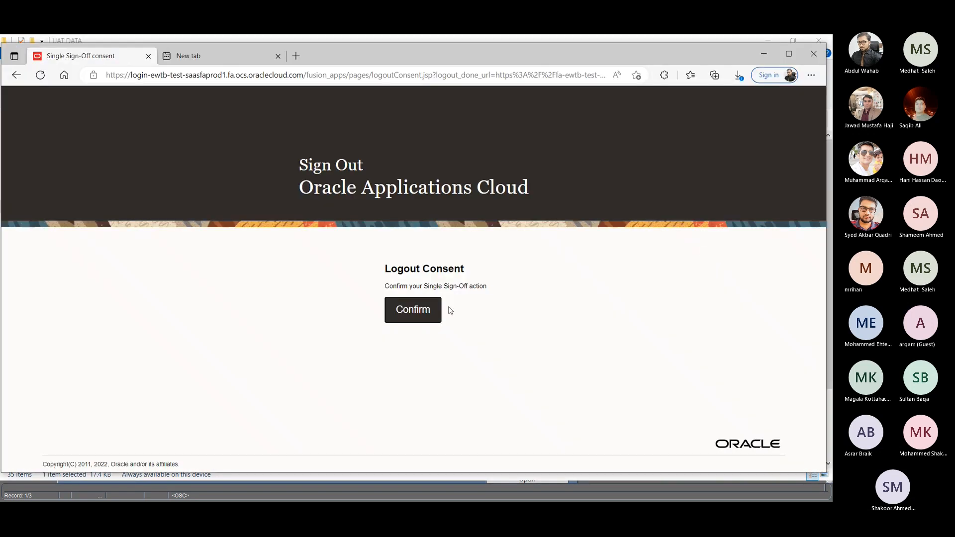
pyautogui.click(427, 309)
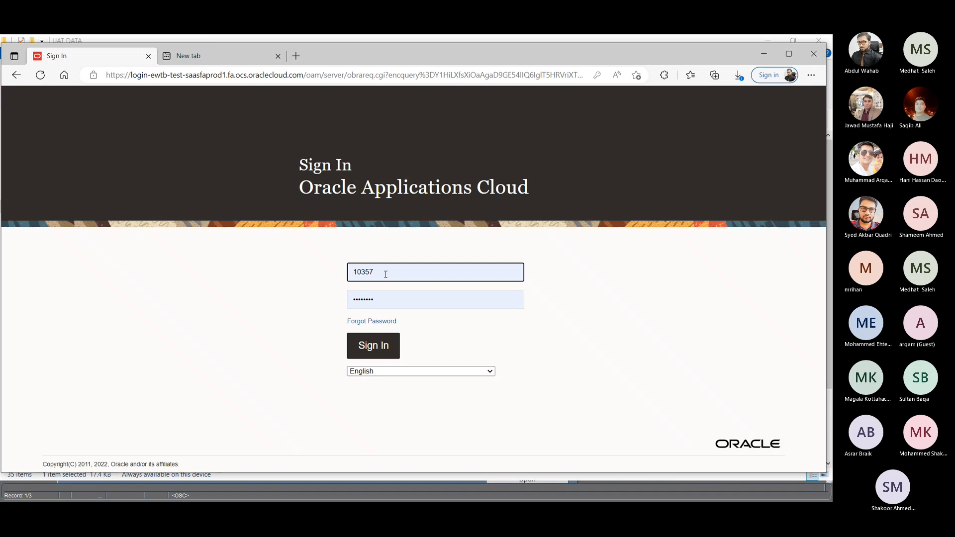
# - Switch to the UAT_PROJ_USER_TRAINNG_PR&CLIENT workbook and copy the Project Controller's user number from cell A47 of the approvers list
pyautogui.hotkey('alt', 'Tab')
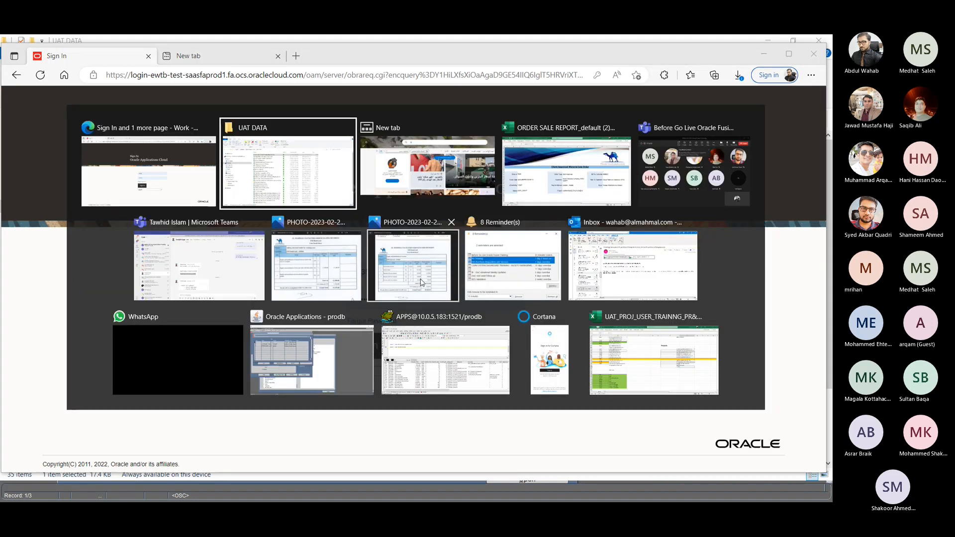
pyautogui.hotkey('alt', 'Tab')
pyautogui.hotkey('alt', 'Tab')
pyautogui.hotkey('alt', 'Tab')
pyautogui.hotkey('alt', 'Tab')
pyautogui.hotkey('alt', 'Tab')
pyautogui.hotkey('alt', 'Tab')
pyautogui.hotkey('alt', 'Tab')
pyautogui.hotkey('alt', 'Tab')
pyautogui.hotkey('alt', 'Tab')
pyautogui.hotkey('alt', 'Tab')
pyautogui.hotkey('alt', 'Tab')
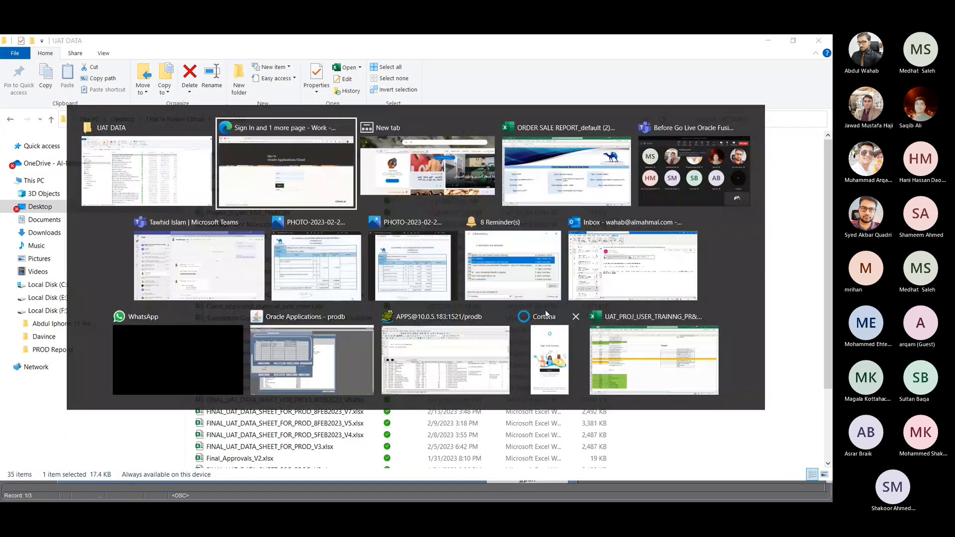
pyautogui.hotkey('alt', 'Tab')
pyautogui.hotkey('alt', 'Tab')
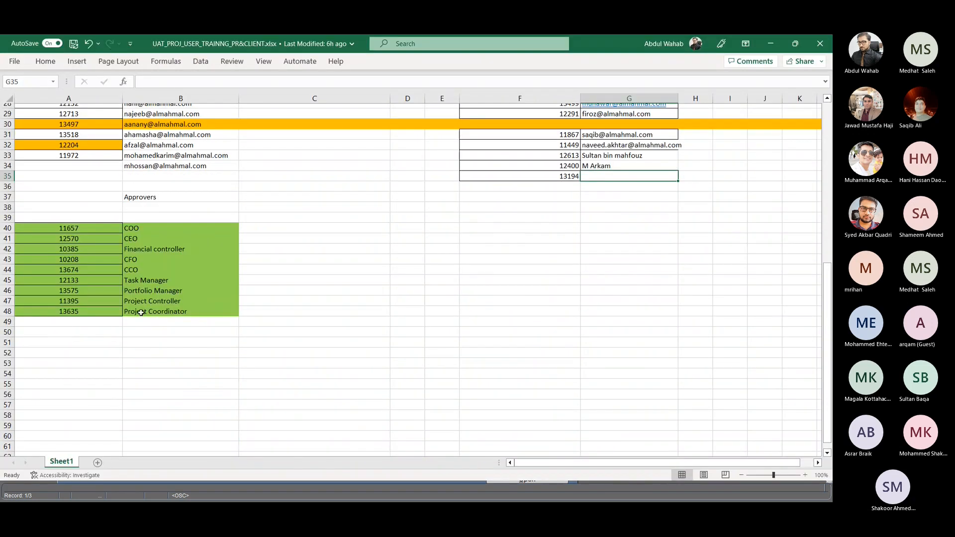
pyautogui.click(86, 301)
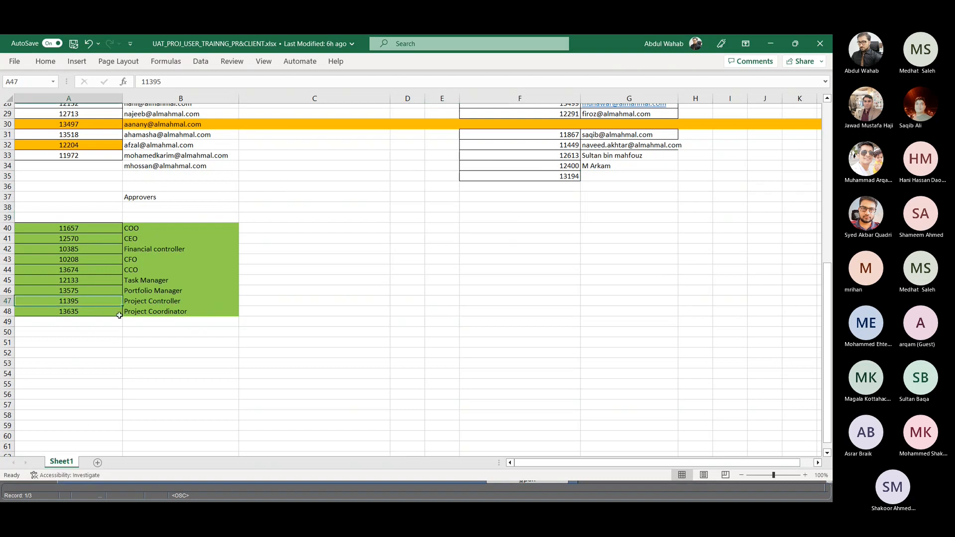
pyautogui.hotkey('ctrl', 'c')
# - Switch back to the browser and sign in with the copied Project Controller user number and the saved account password
pyautogui.hotkey('alt', 'Tab')
pyautogui.hotkey('alt', 'Tab')
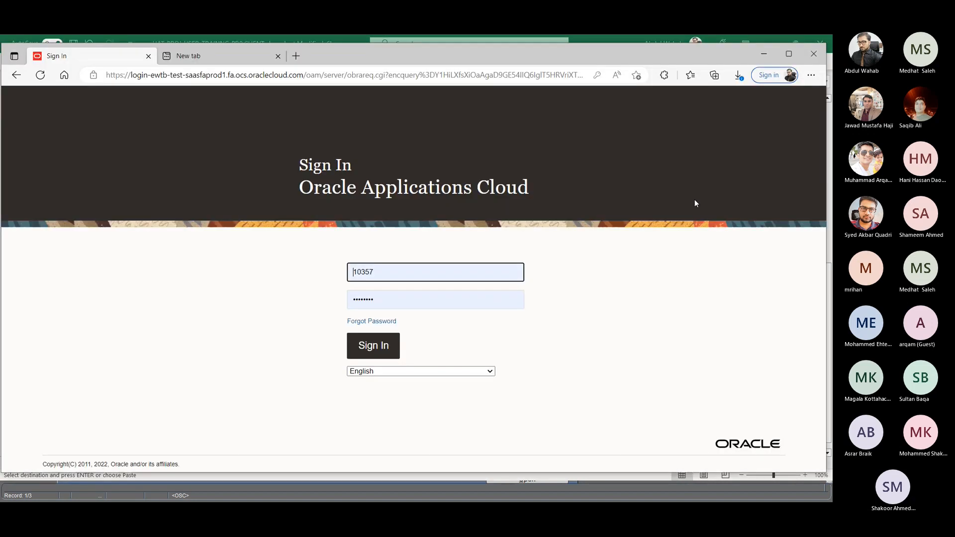
pyautogui.moveTo(403, 268); pyautogui.dragTo(331, 271)
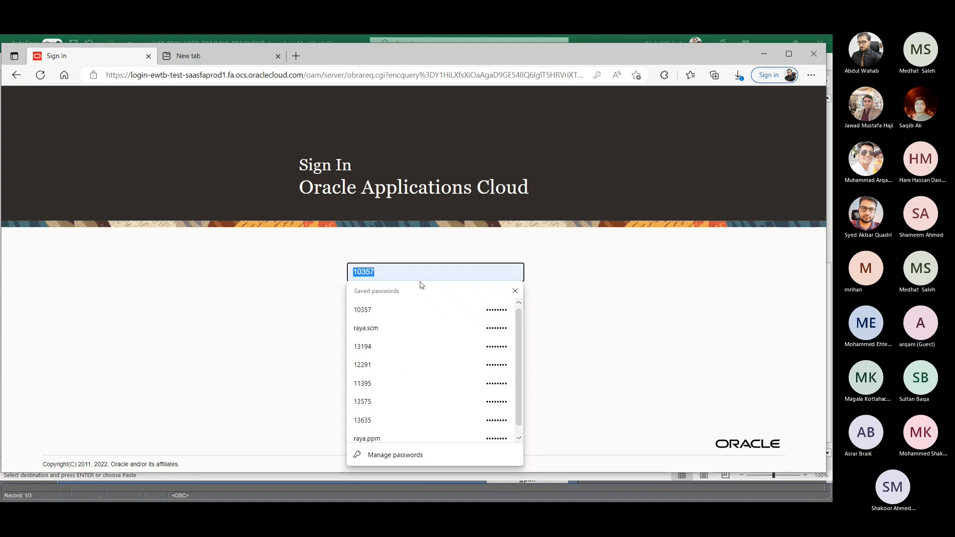
pyautogui.hotkey('ctrl', 'v')
pyautogui.click(393, 310)
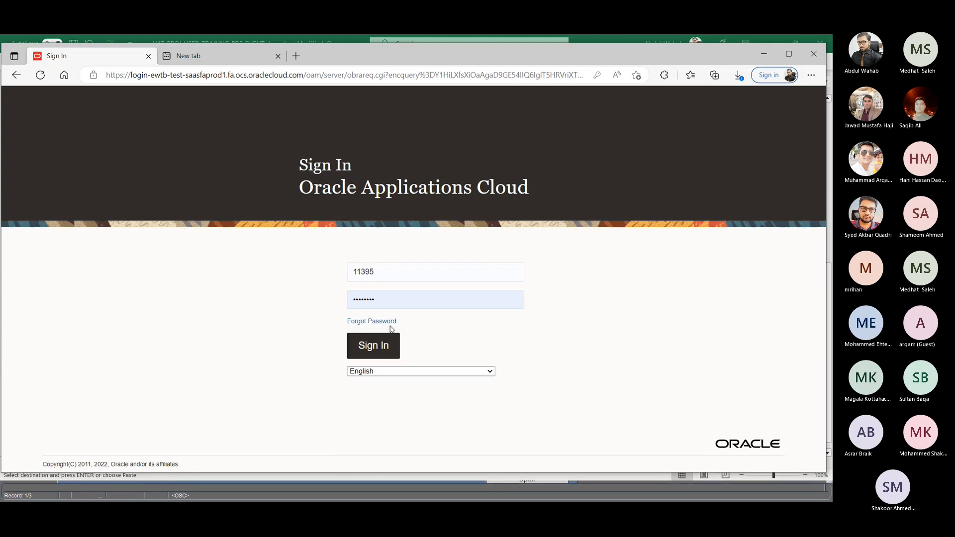
pyautogui.click(394, 336)
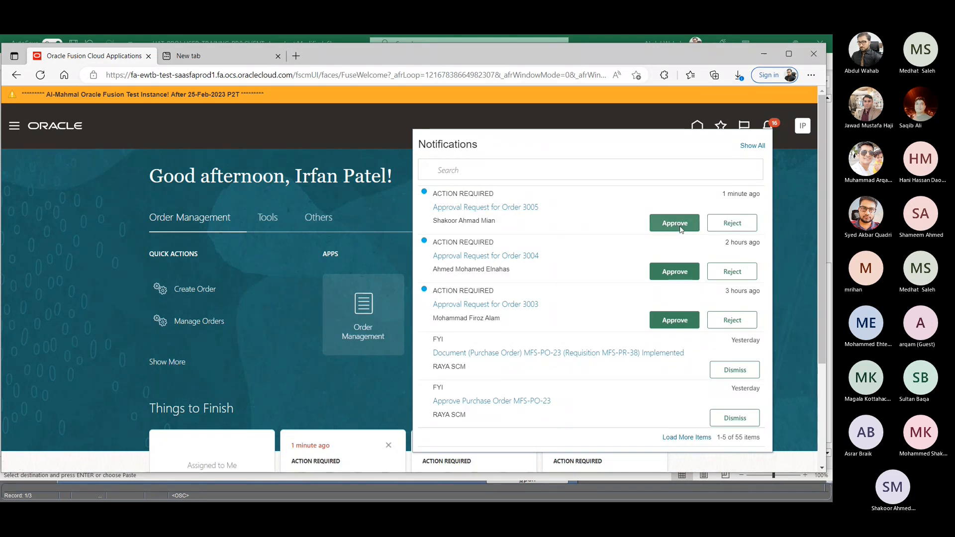
# - Approve the newest order approval request from the notifications and sign out of the approver's account
pyautogui.click(675, 223)
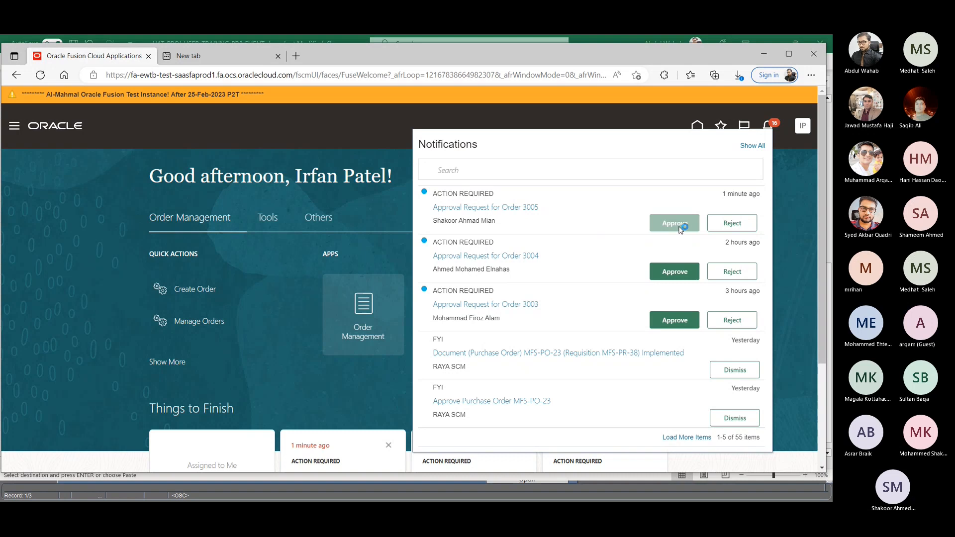
pyautogui.click(801, 168)
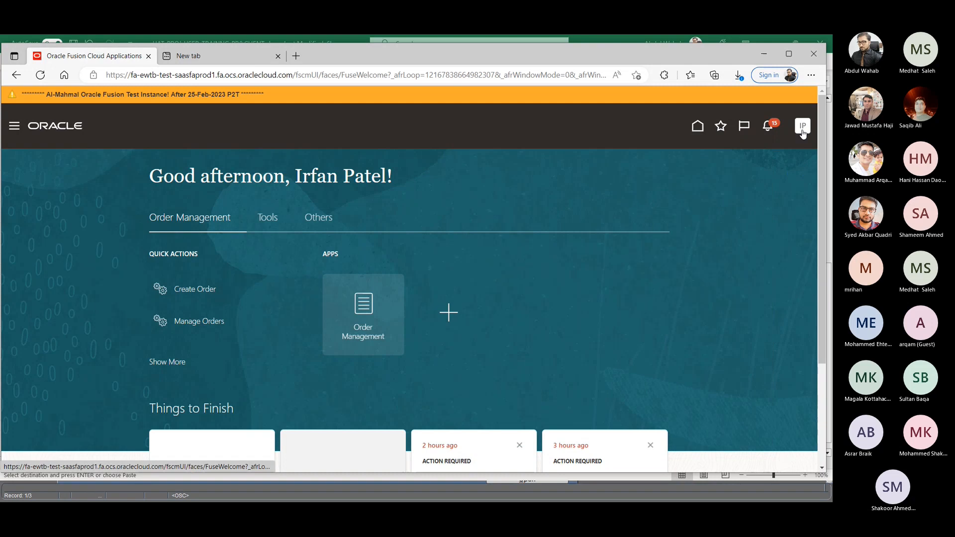
pyautogui.click(802, 128)
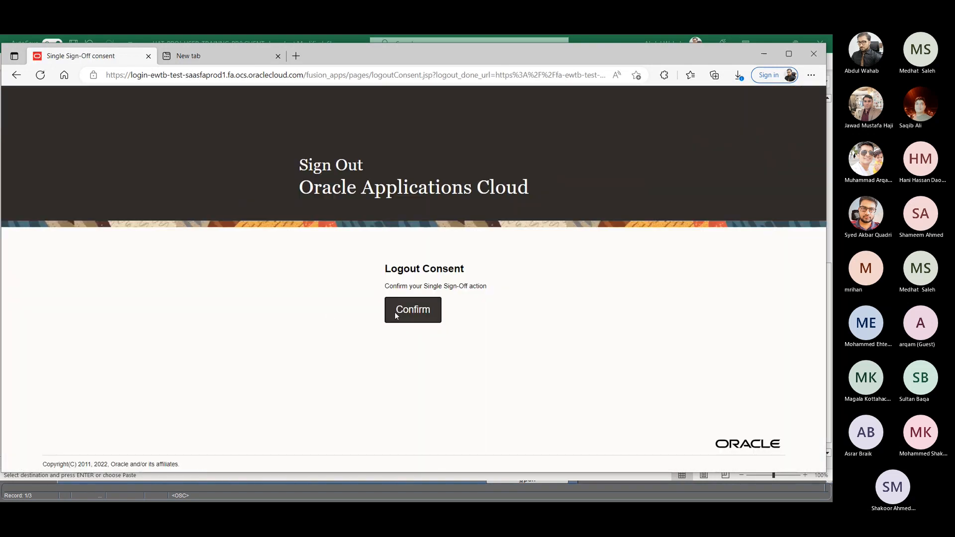
pyautogui.click(398, 313)
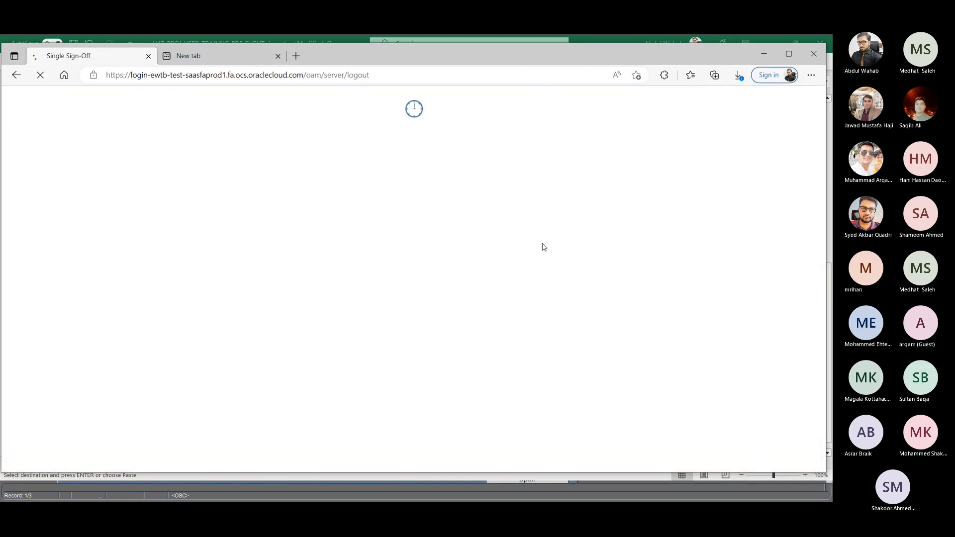
# - Switch to the UAT_PROJ_USER_TRAINNG_PR&CLIENT workbook and copy the order submitter's user number from cell A19 under Riyadh & Dammam
pyautogui.doubleClick(396, 275)
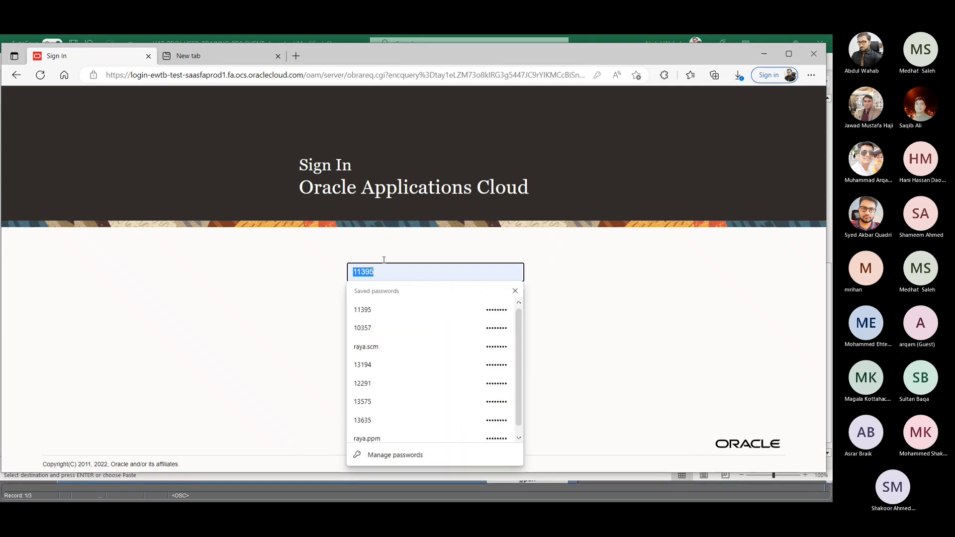
pyautogui.hotkey('alt', 'Tab')
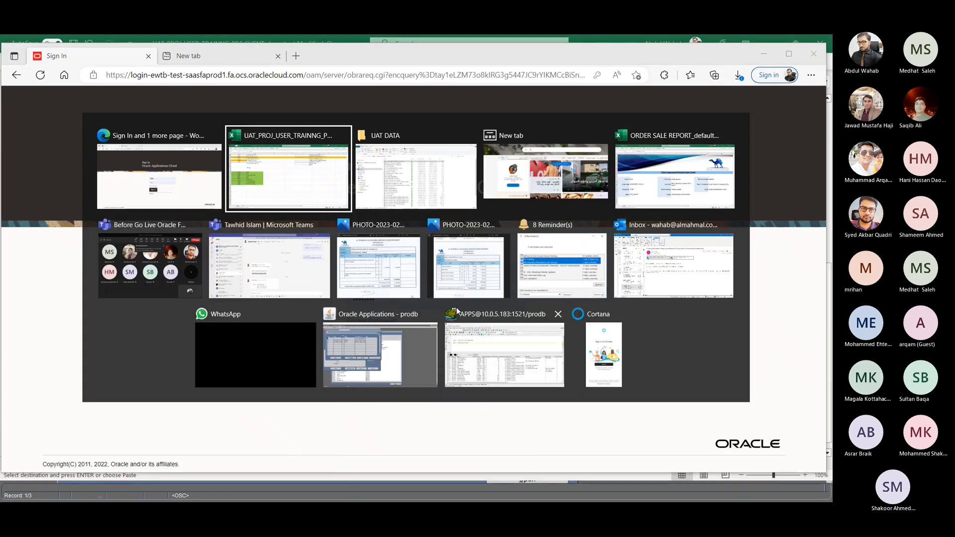
pyautogui.scroll(5, 142, 226)
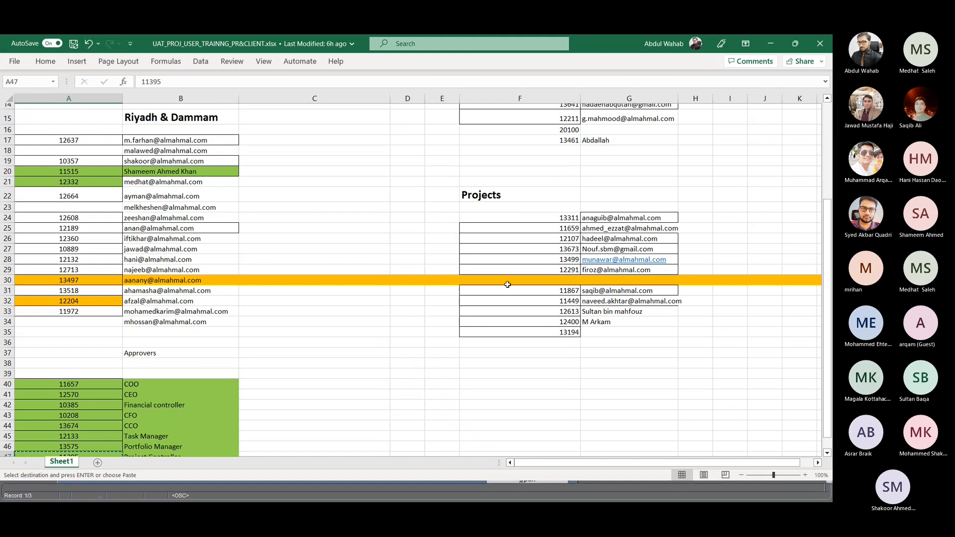
pyautogui.scroll(2, 479, 206)
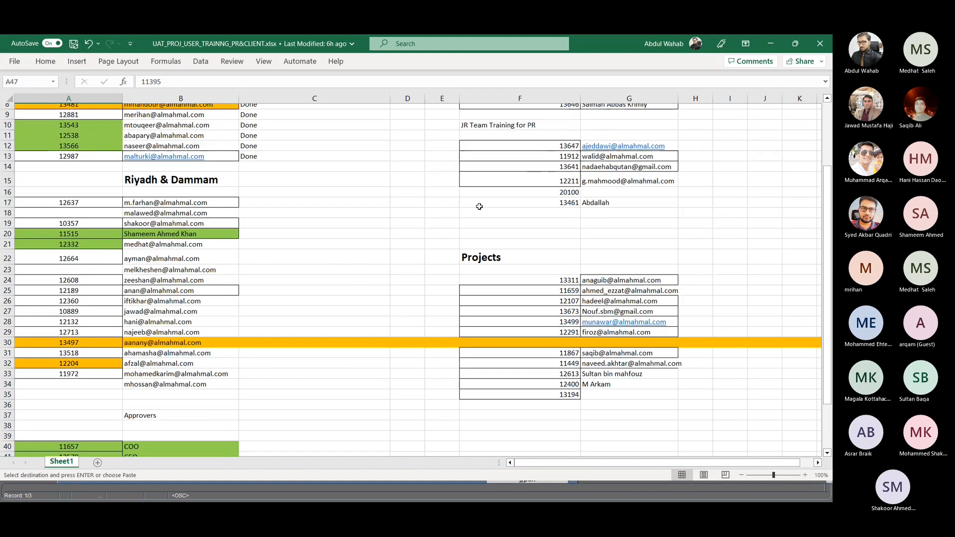
pyautogui.scroll(3, 412, 213)
pyautogui.scroll(-1, 411, 215)
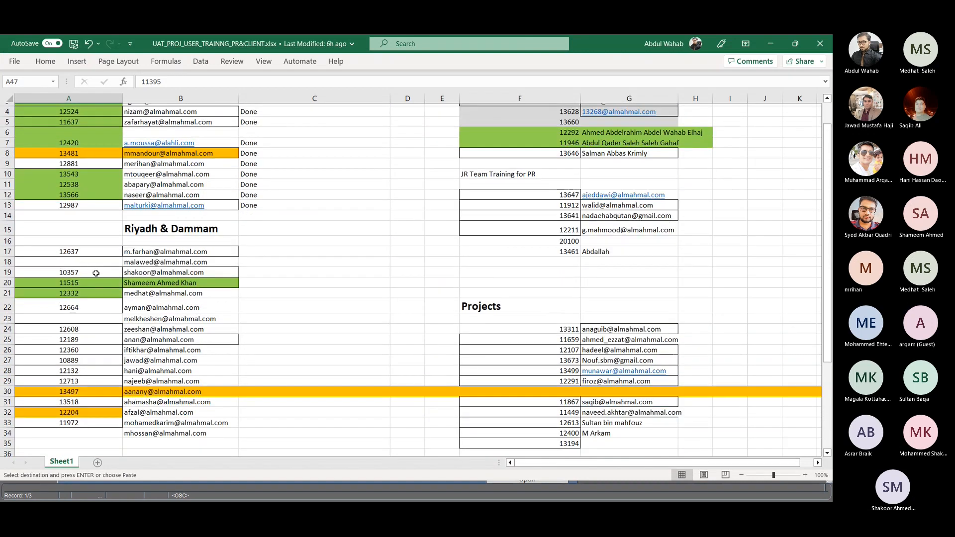
pyautogui.click(96, 273)
pyautogui.hotkey('ctrl', 'c')
# - Sign in from the browser with the copied user number and the saved account password, and check the notifications
pyautogui.hotkey('alt', 'Tab')
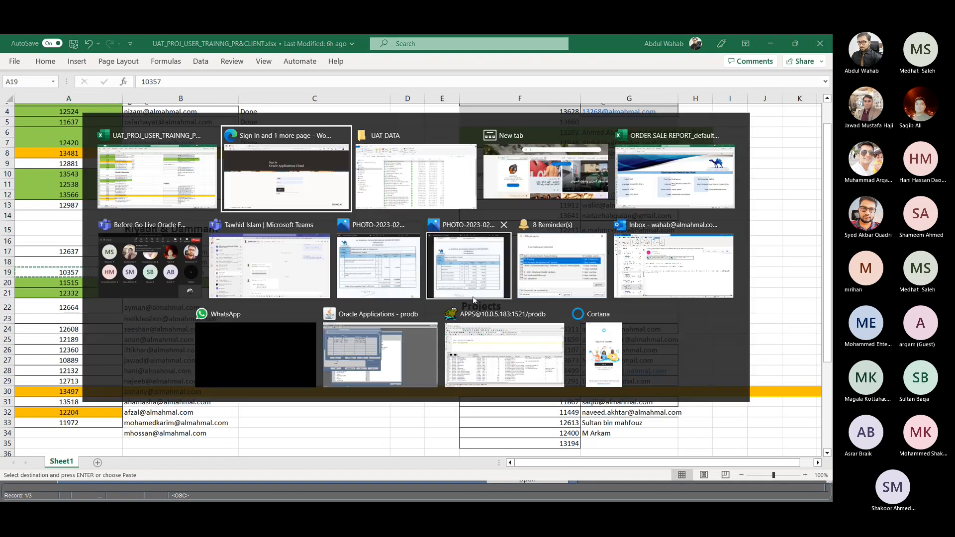
pyautogui.hotkey('ctrl', 'v')
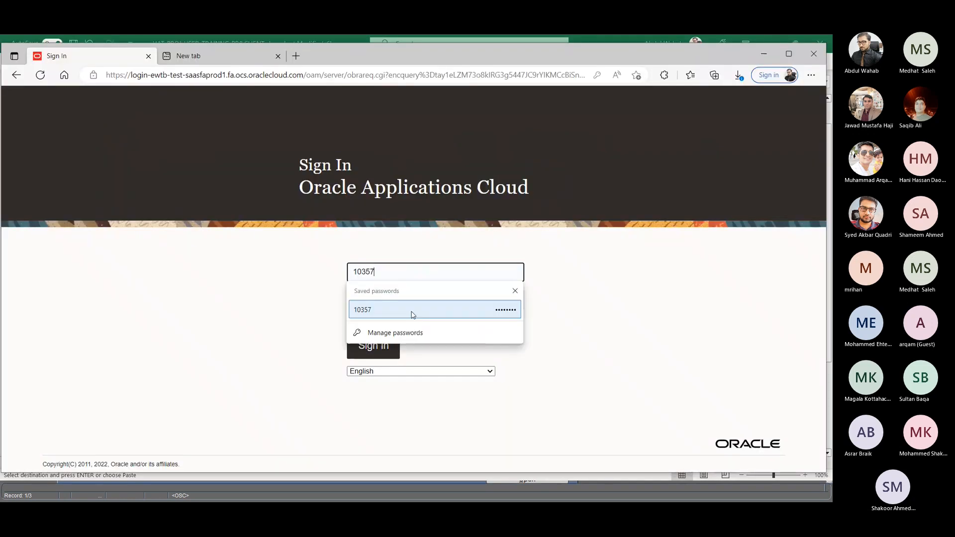
pyautogui.click(412, 314)
pyautogui.click(394, 348)
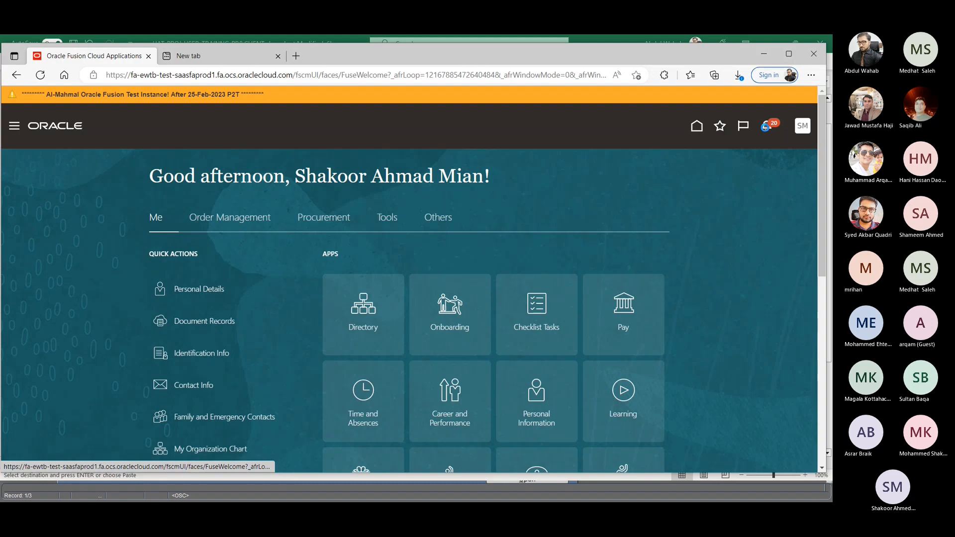
pyautogui.click(766, 127)
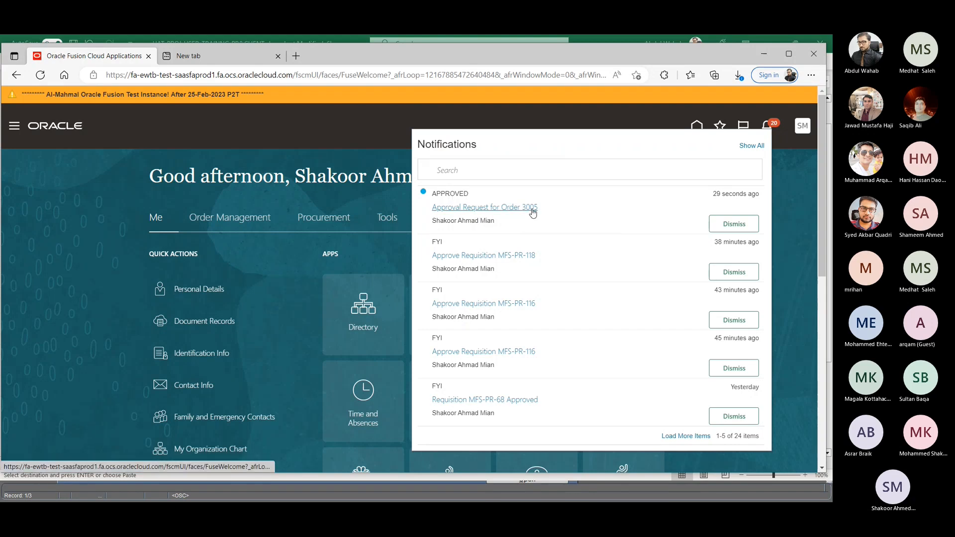
pyautogui.click(292, 261)
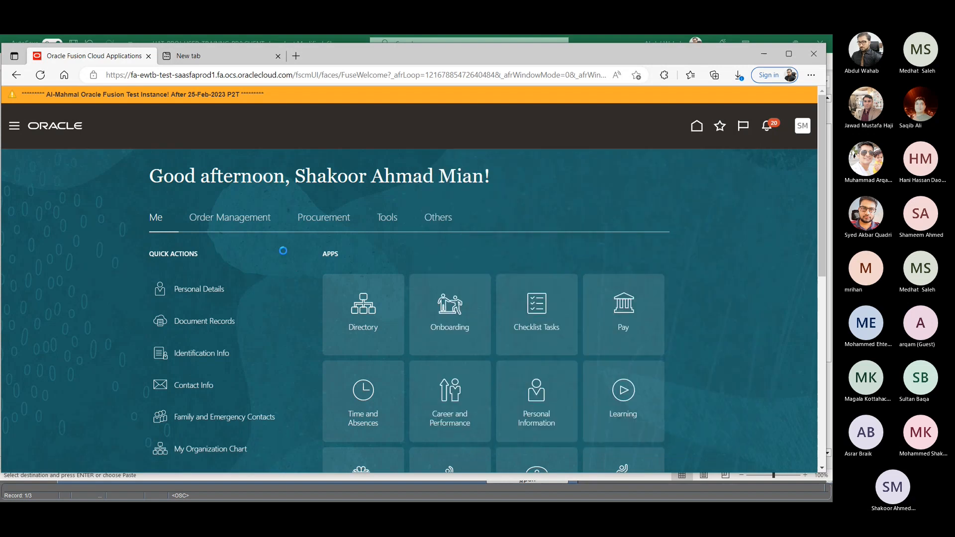
# - Open Manage Orders under Order Management, search for the approved STC order by its order number and open it
pyautogui.click(225, 219)
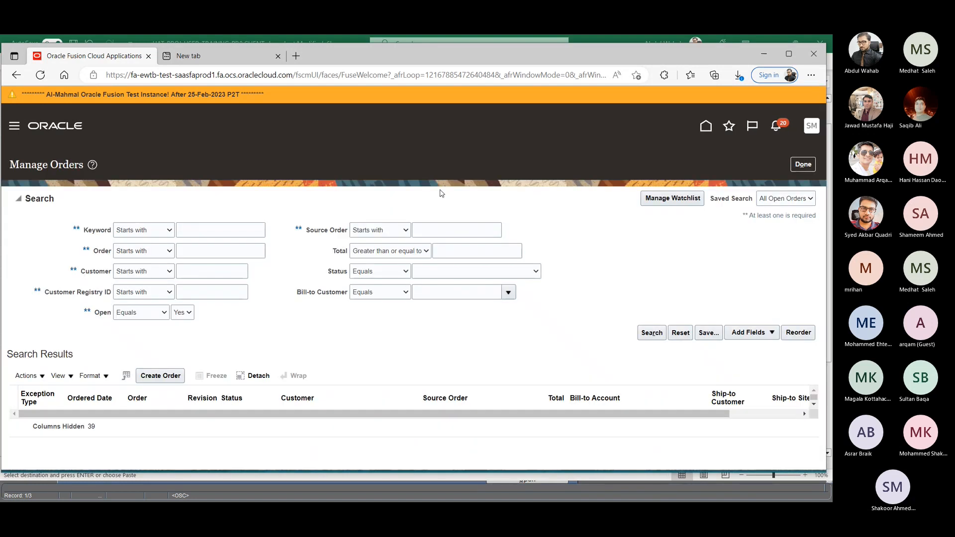
pyautogui.click(201, 251)
pyautogui.write('3005')
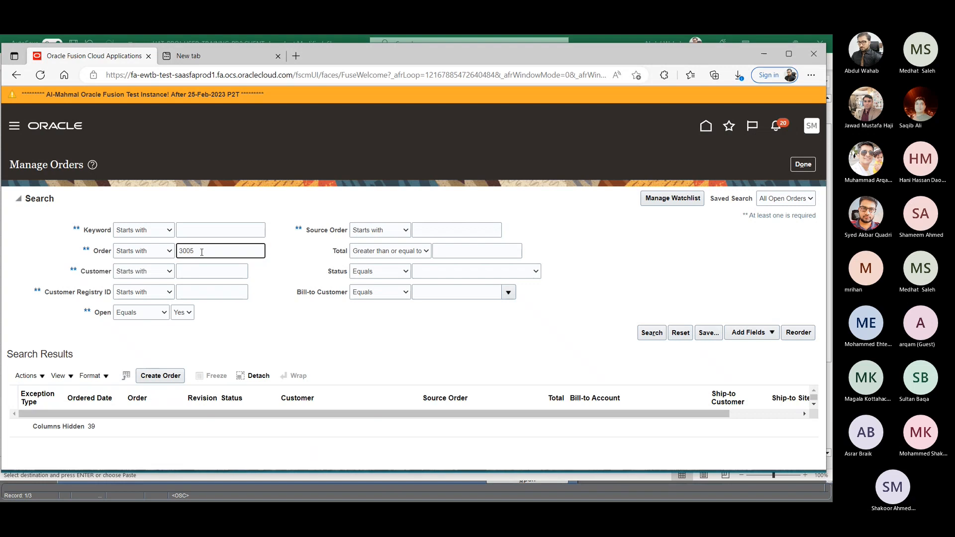
pyautogui.click(655, 333)
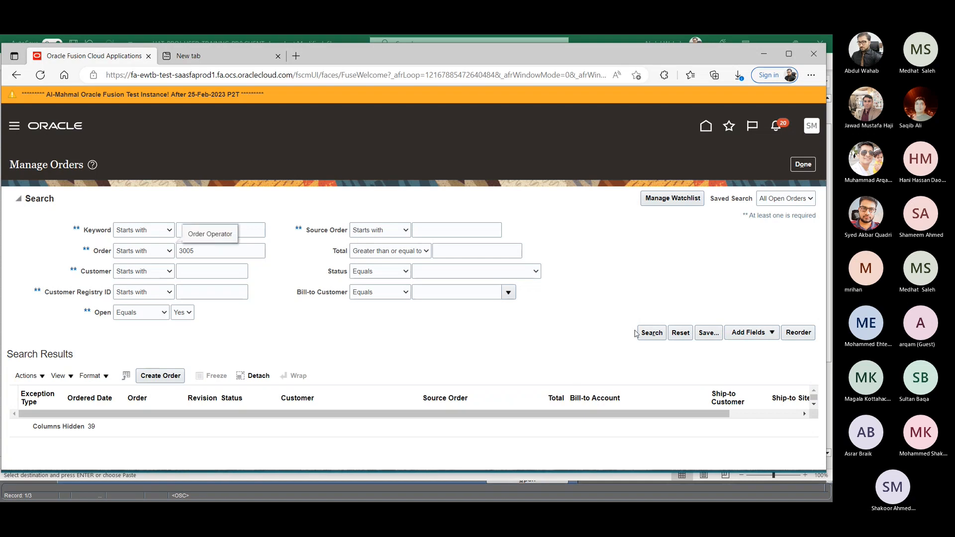
pyautogui.click(643, 332)
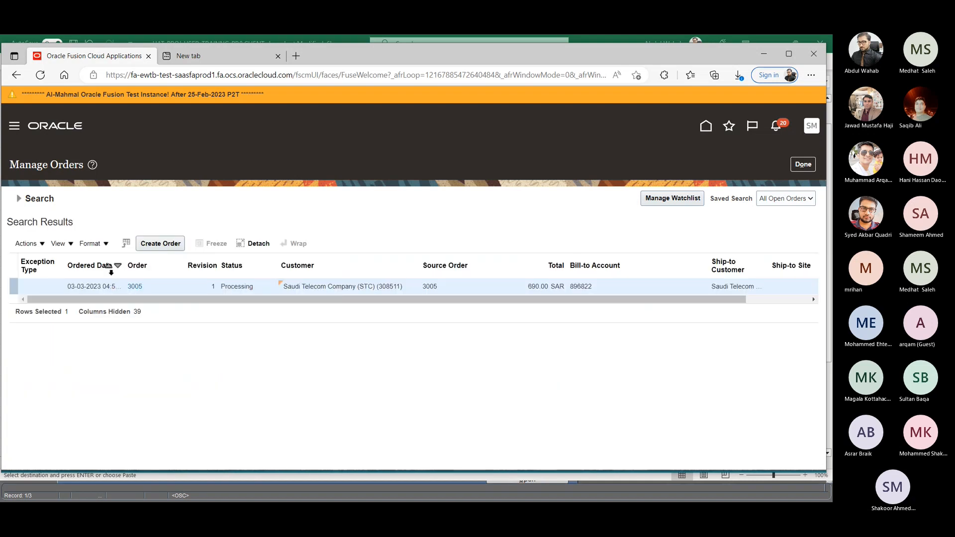
pyautogui.click(135, 286)
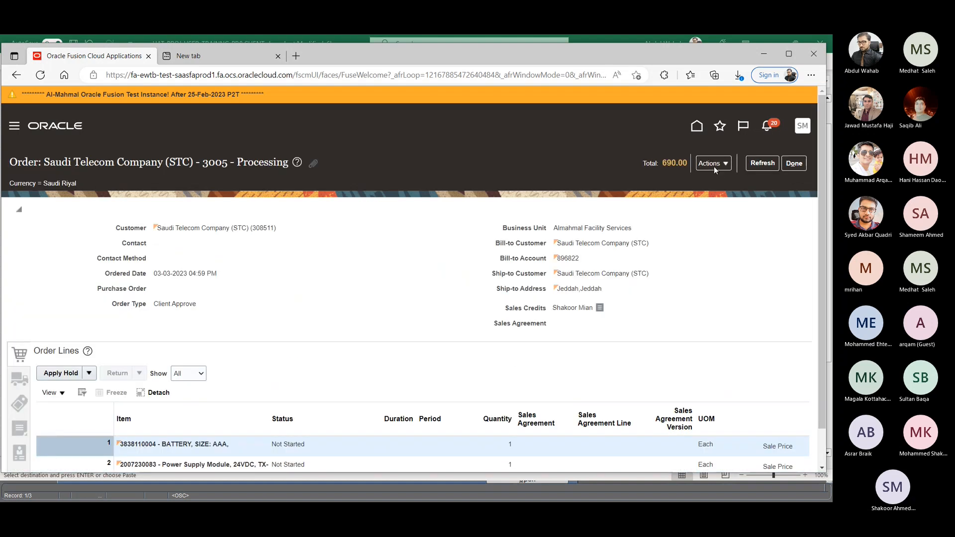
# - Switch the STC order to the fulfillment view, review its header and order lines, and return to the order page
pyautogui.click(715, 166)
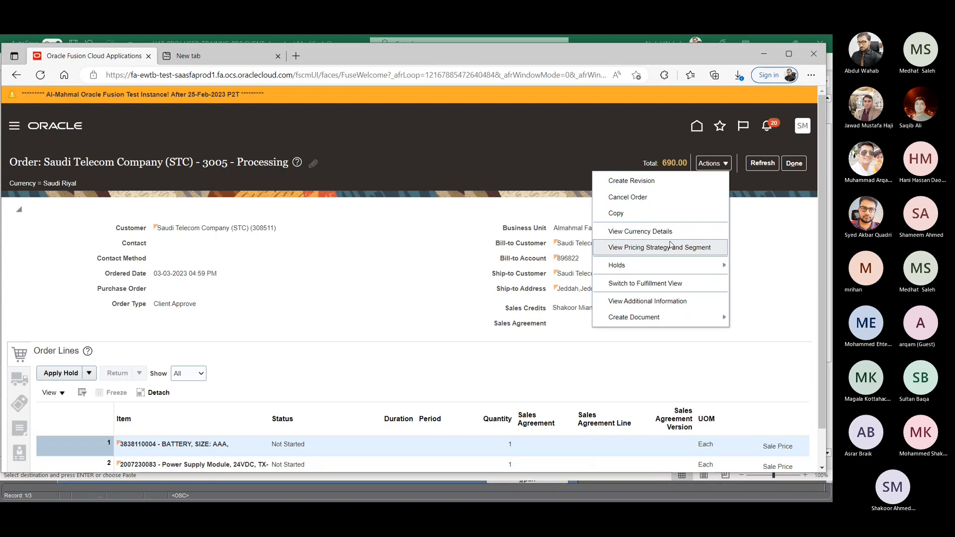
pyautogui.click(639, 286)
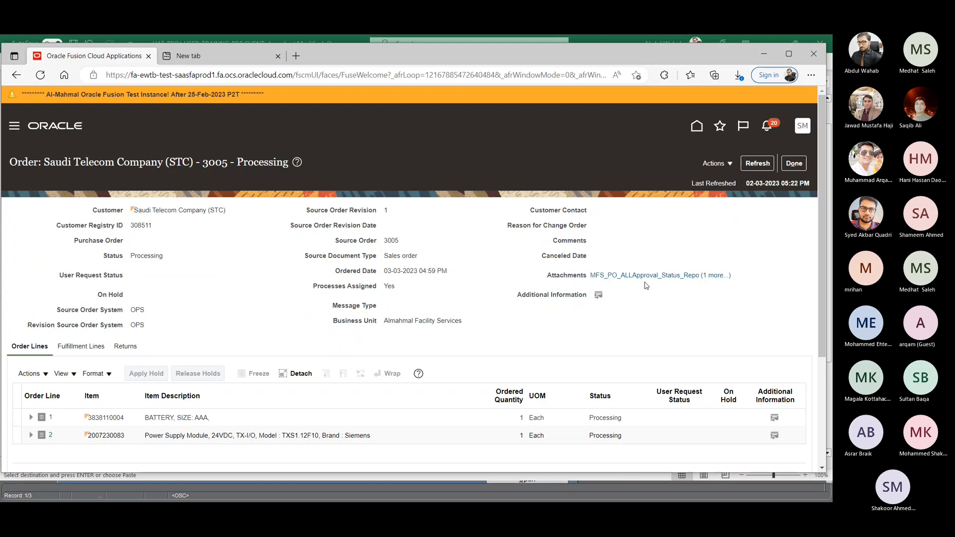
pyautogui.scroll(-2, 547, 274)
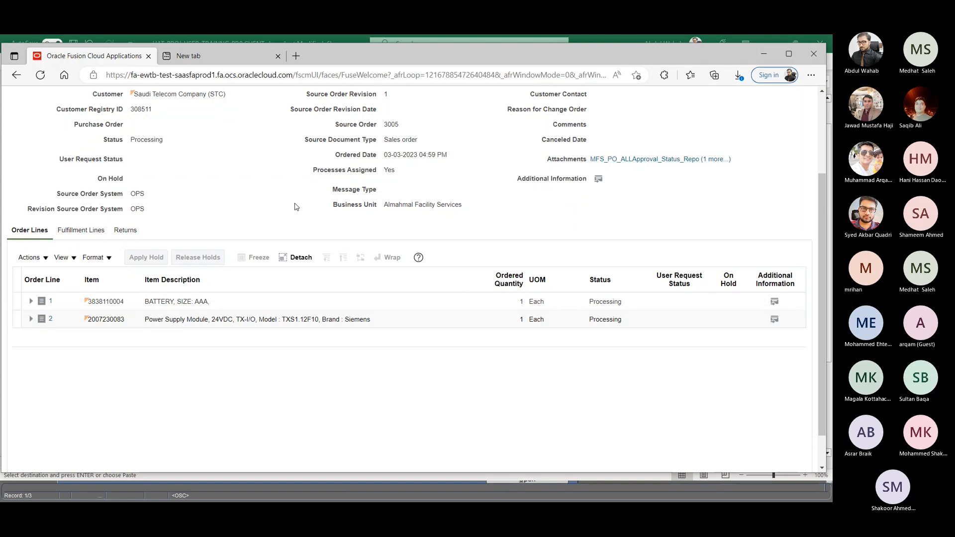
pyautogui.scroll(3, 187, 202)
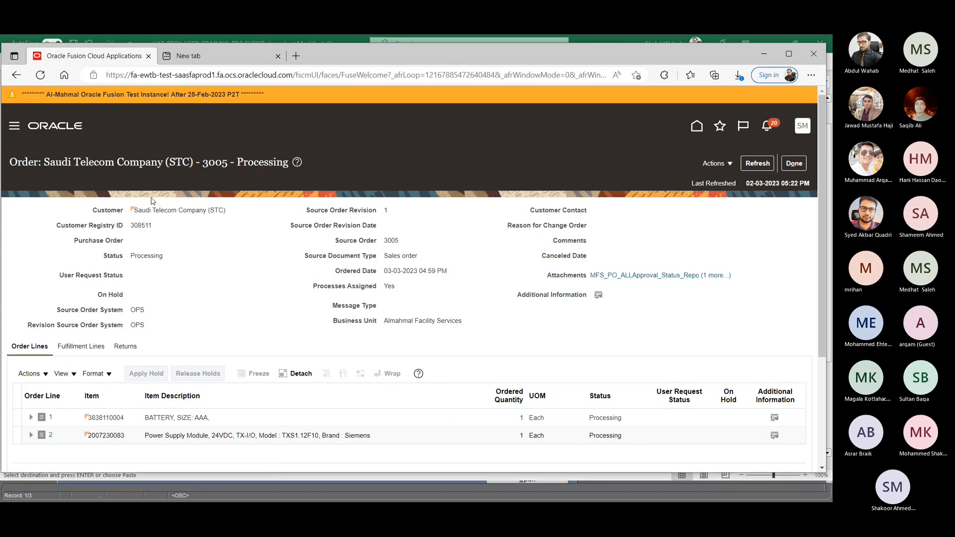
pyautogui.scroll(-1, 184, 241)
pyautogui.scroll(1, 239, 202)
pyautogui.click(794, 163)
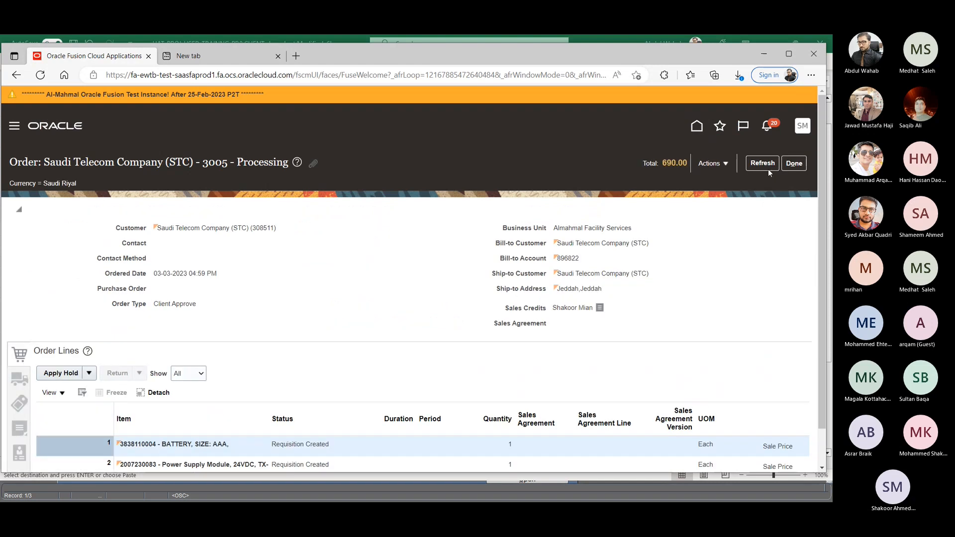
# - Reopen the order's fulfillment view and view the supply details of fulfillment line 1-1, highlighting its drop-shipment requisition number
pyautogui.click(717, 164)
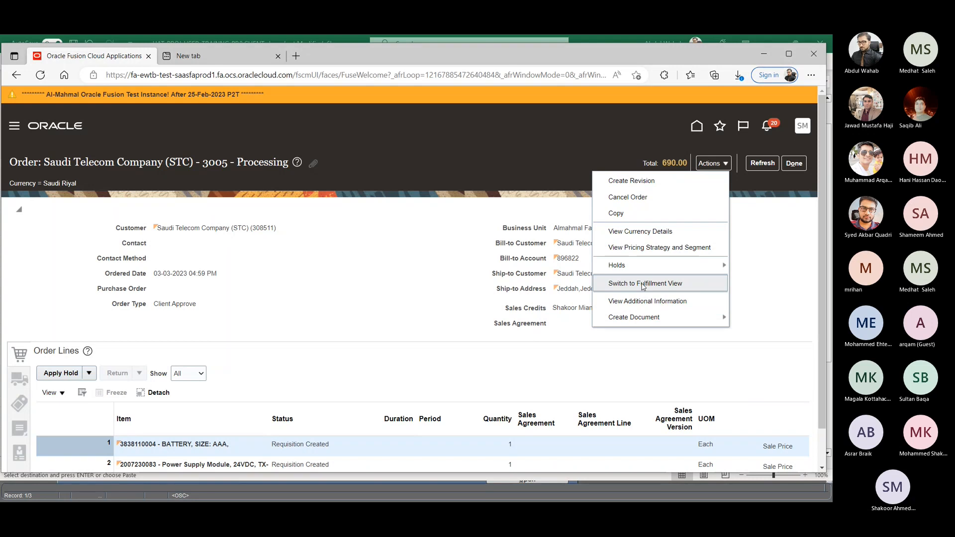
pyautogui.click(643, 284)
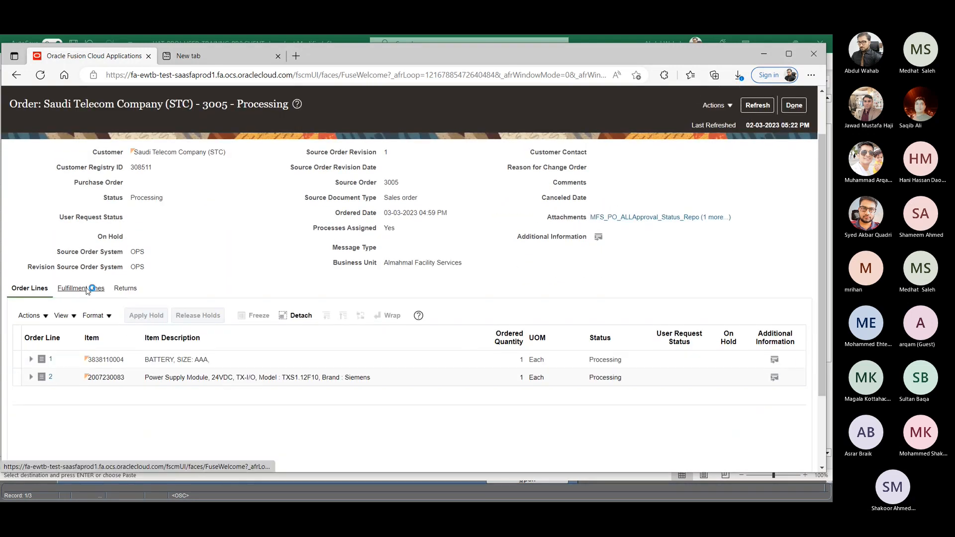
pyautogui.click(87, 290)
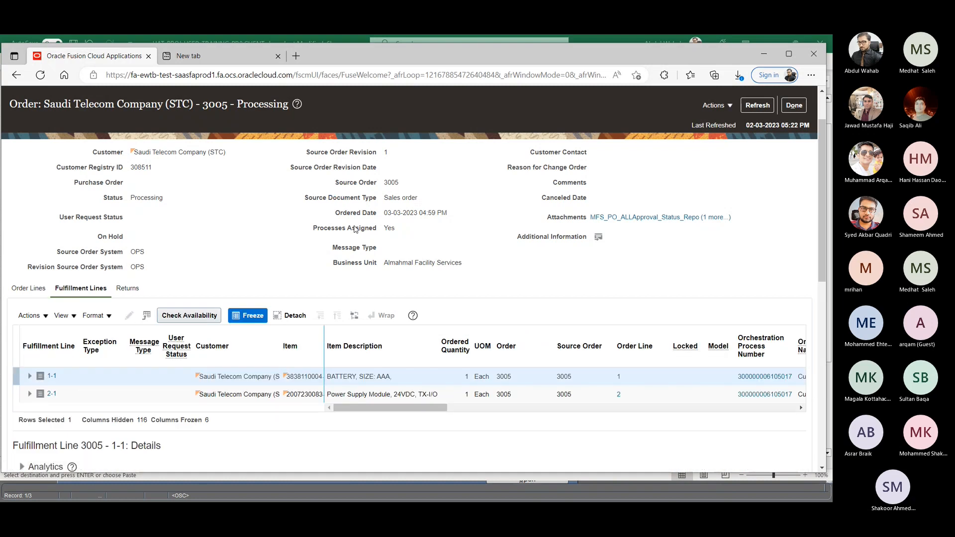
pyautogui.scroll(-3, 298, 279)
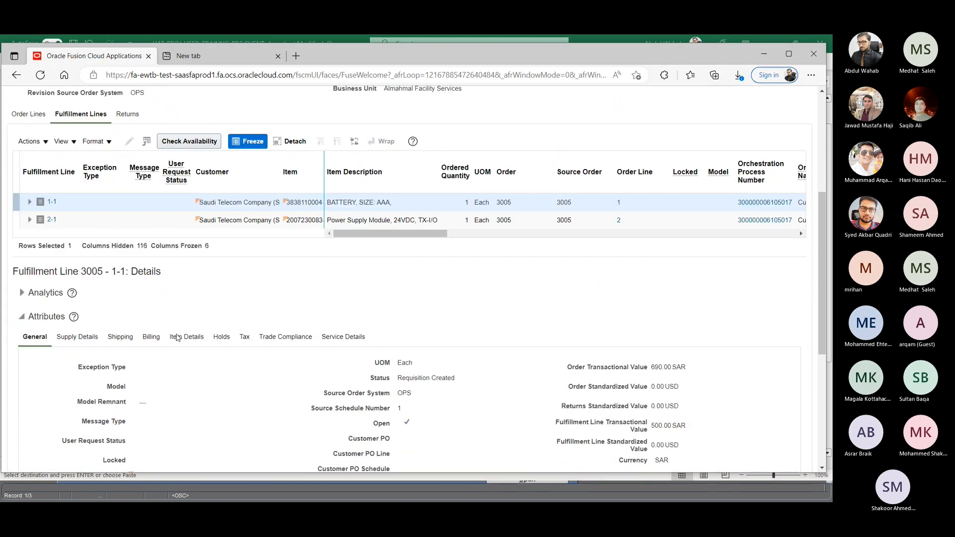
pyautogui.click(82, 339)
pyautogui.scroll(-3, 495, 327)
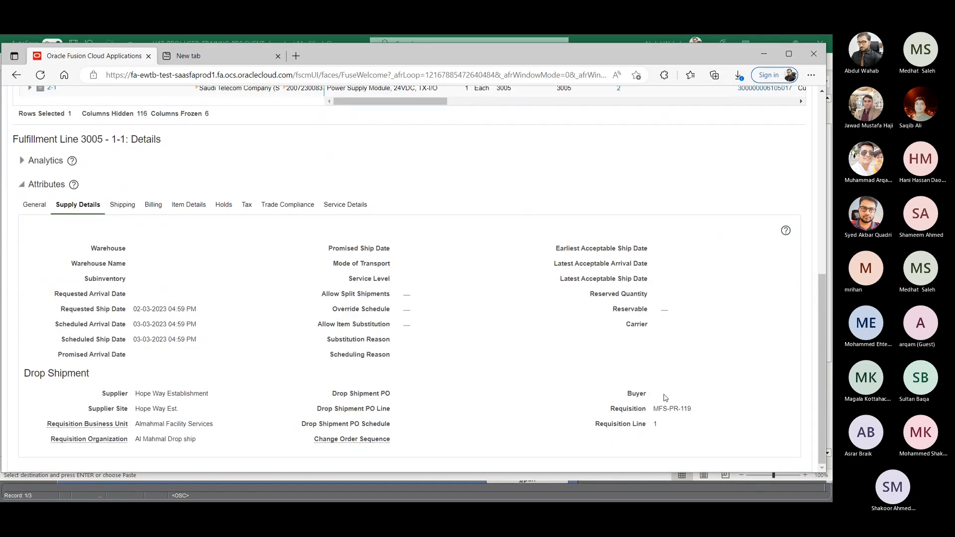
pyautogui.moveTo(651, 410); pyautogui.dragTo(718, 417)
pyautogui.scroll(8, 574, 411)
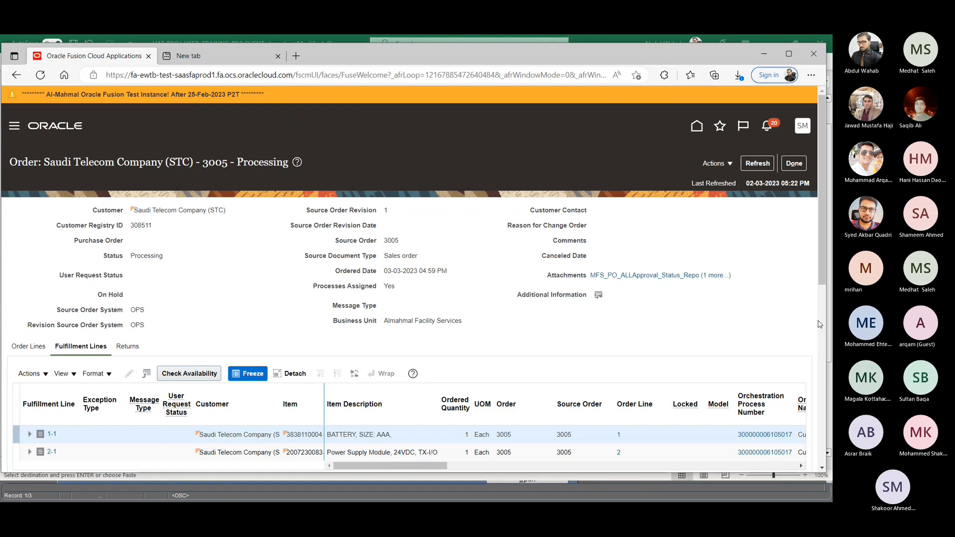
pyautogui.click(204, 55)
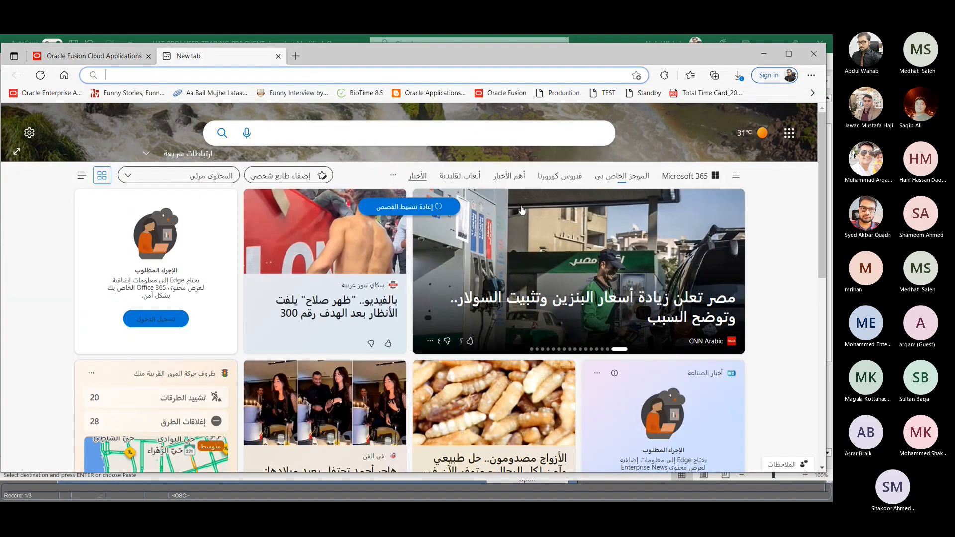
pyautogui.click(119, 58)
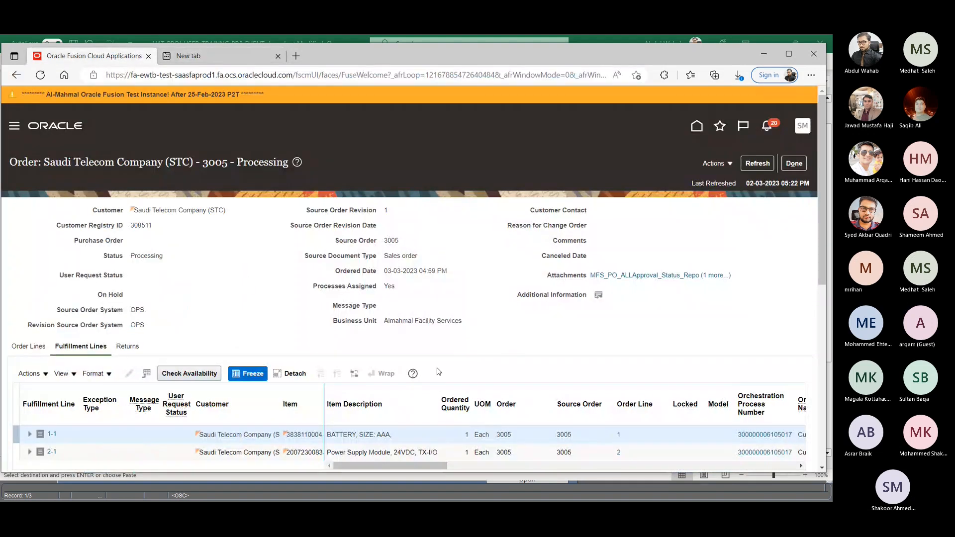
# - Switch to the Before Go Live Oracle Fusion Training meeting in Microsoft Teams and read through the meeting chat
pyautogui.hotkey('alt', 'Tab')
pyautogui.hotkey('alt', 'Tab')
pyautogui.hotkey('alt', 'Tab')
pyautogui.hotkey('alt', 'Tab')
pyautogui.hotkey('alt', 'Tab')
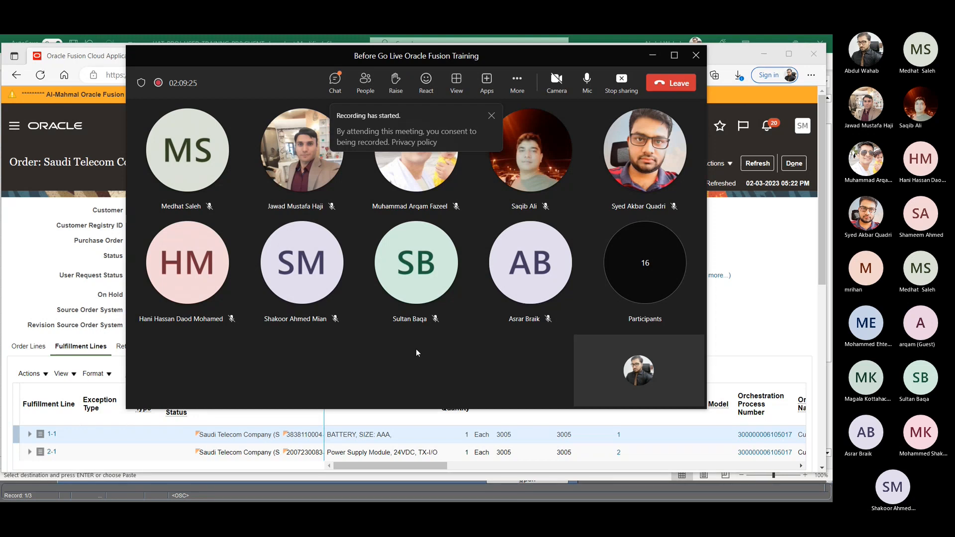
pyautogui.click(334, 81)
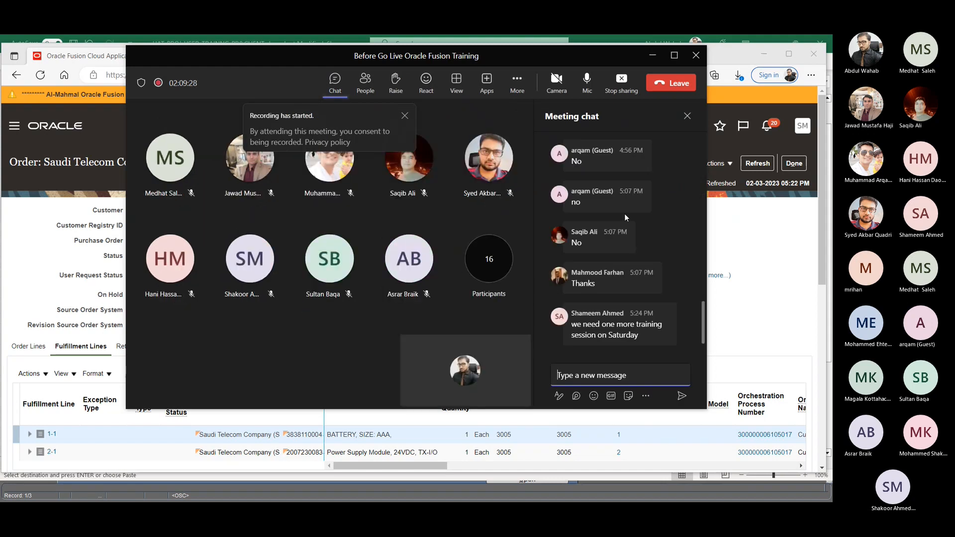
pyautogui.scroll(3, 631, 215)
pyautogui.scroll(5, 631, 217)
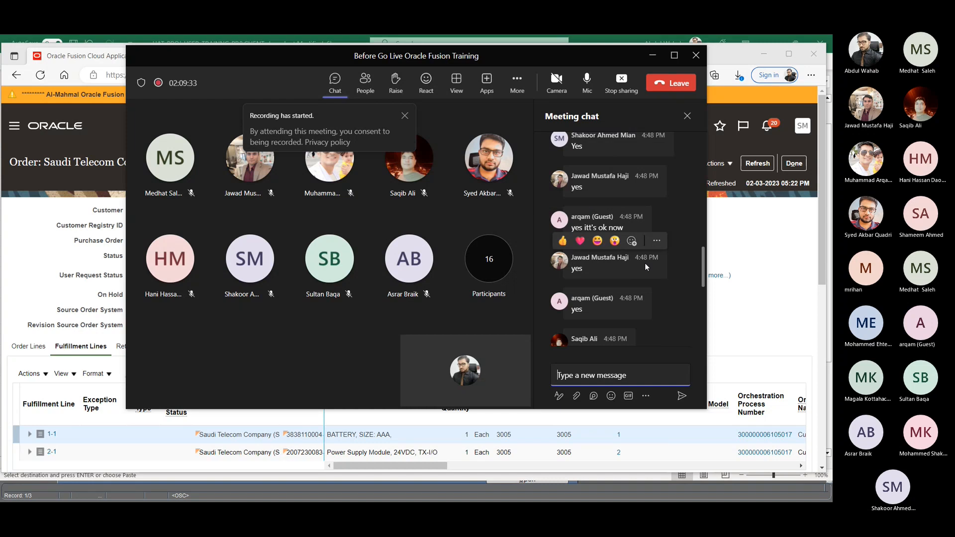
pyautogui.scroll(-2, 645, 263)
pyautogui.scroll(-5, 648, 274)
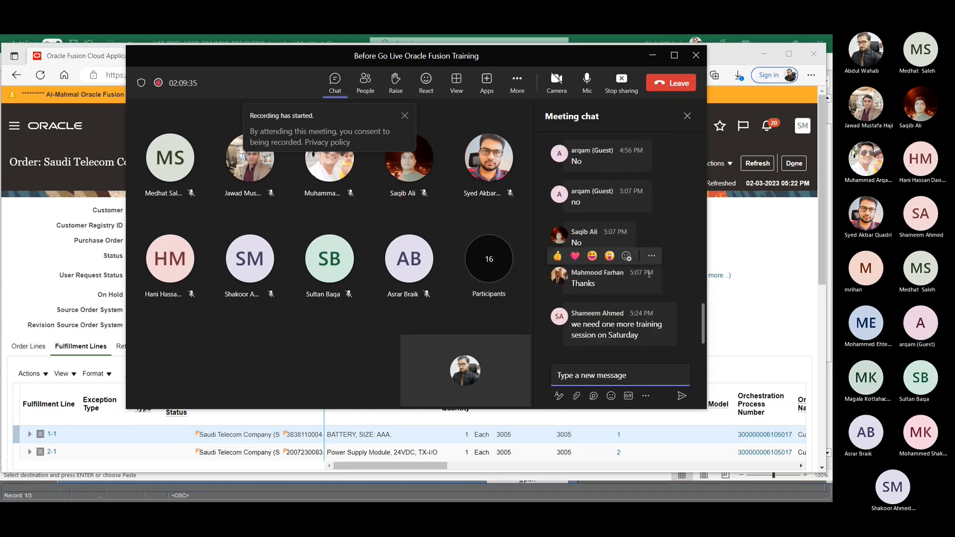